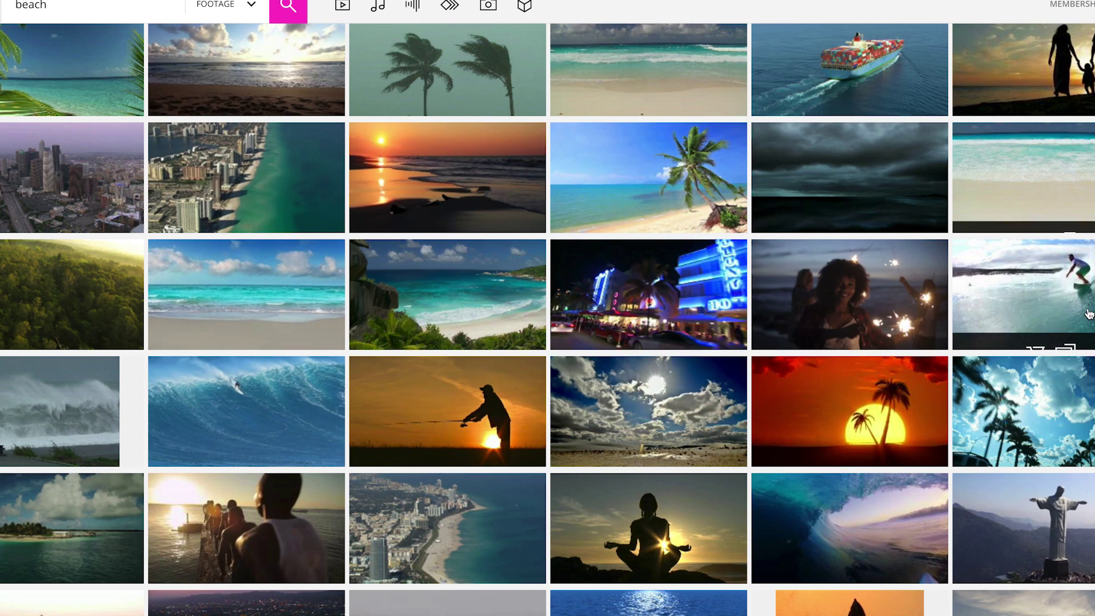
- Preview the aerial forest clip among the Pond5 beach footage results
mouse_move(1073, 308)
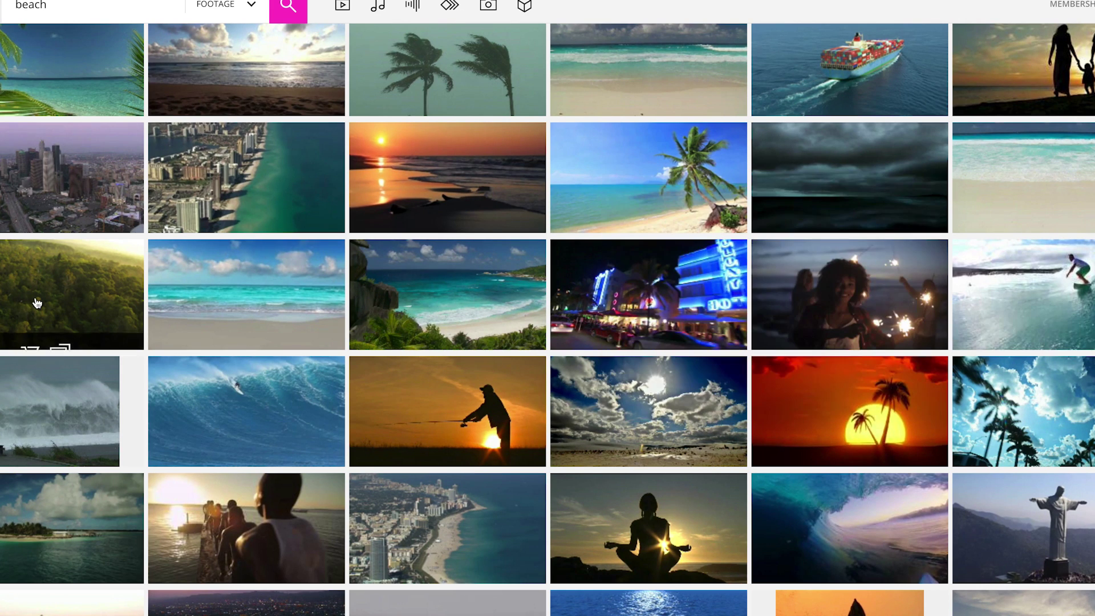
mouse_move(36, 302)
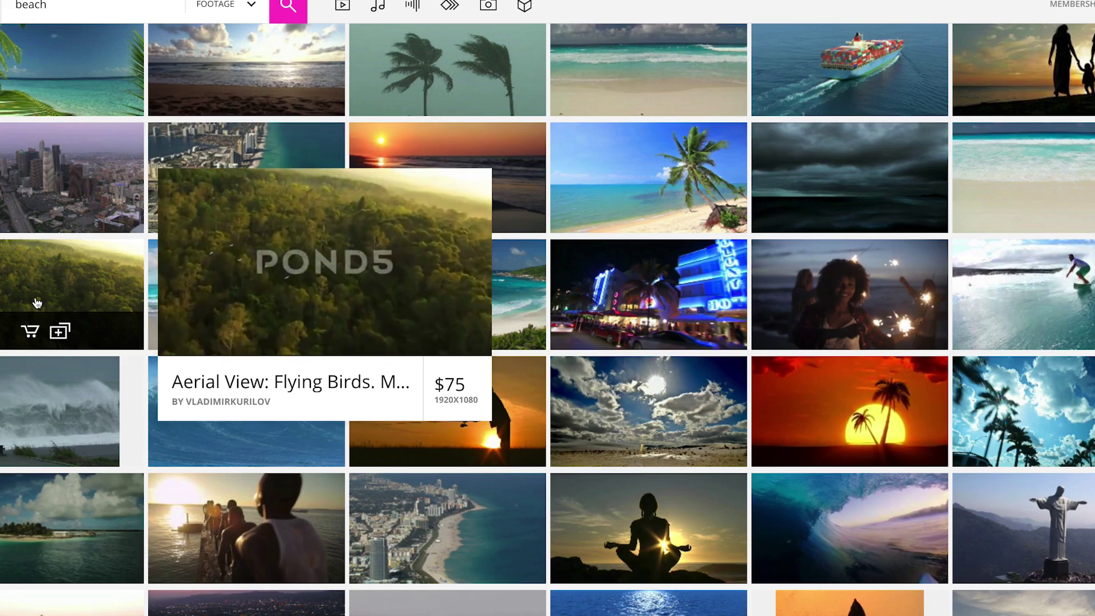
scroll(36, 302, "down", 1)
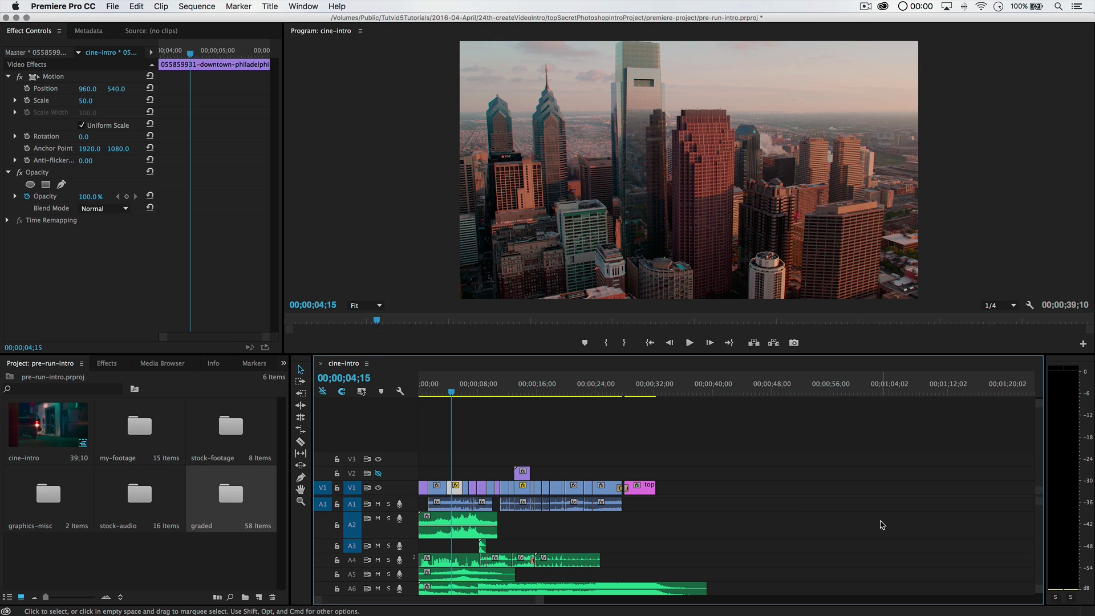
- Switch to Finder and open the short-film folder on the Desktop
key("super+Tab")
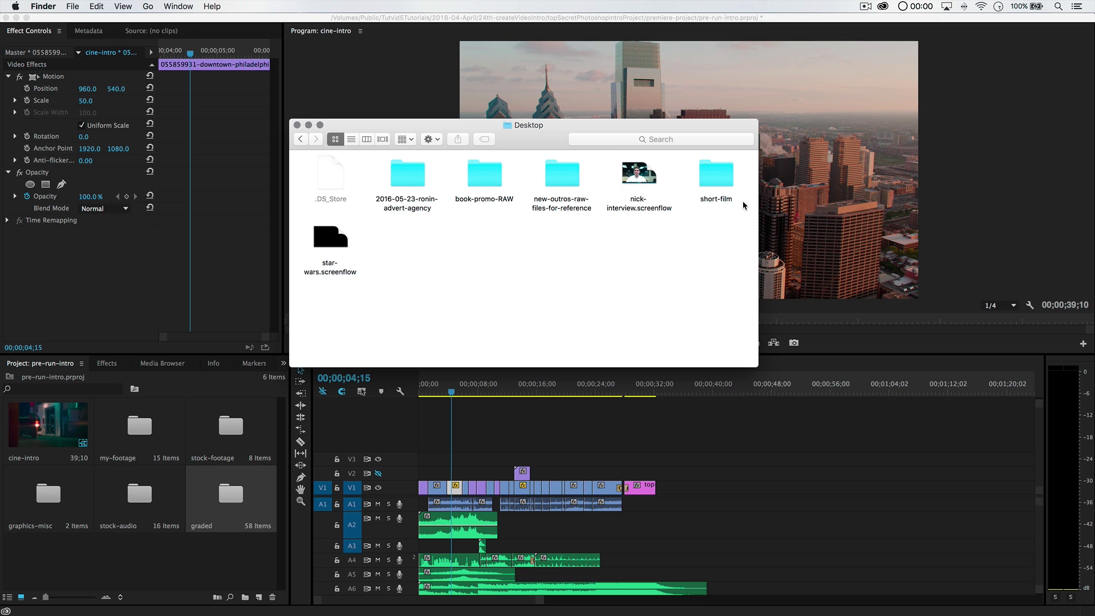
left_click(710, 177)
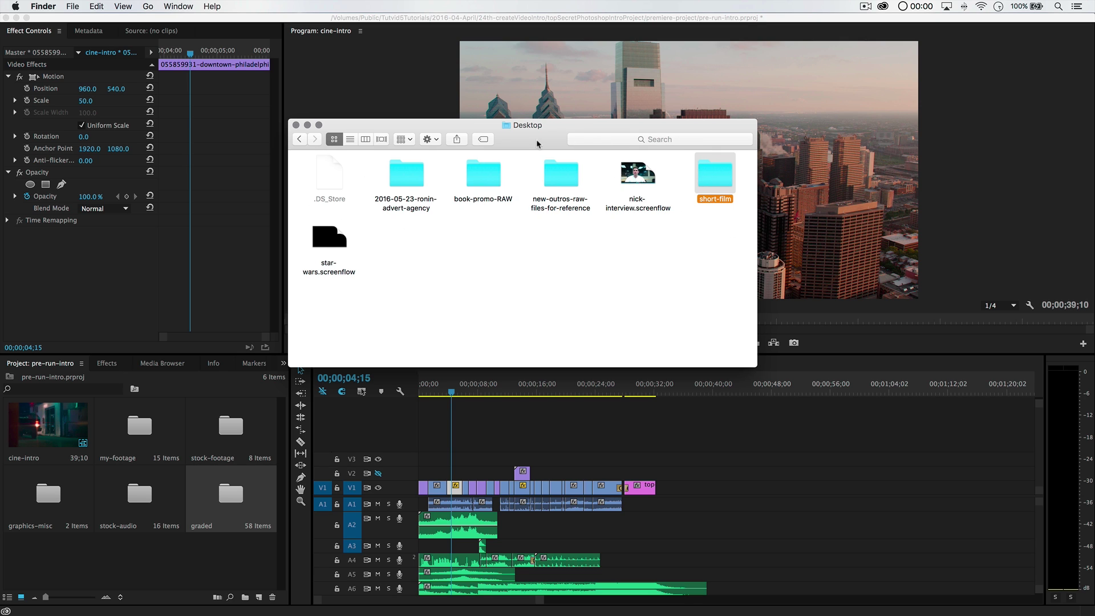
left_click_drag(569, 142, 512, 126)
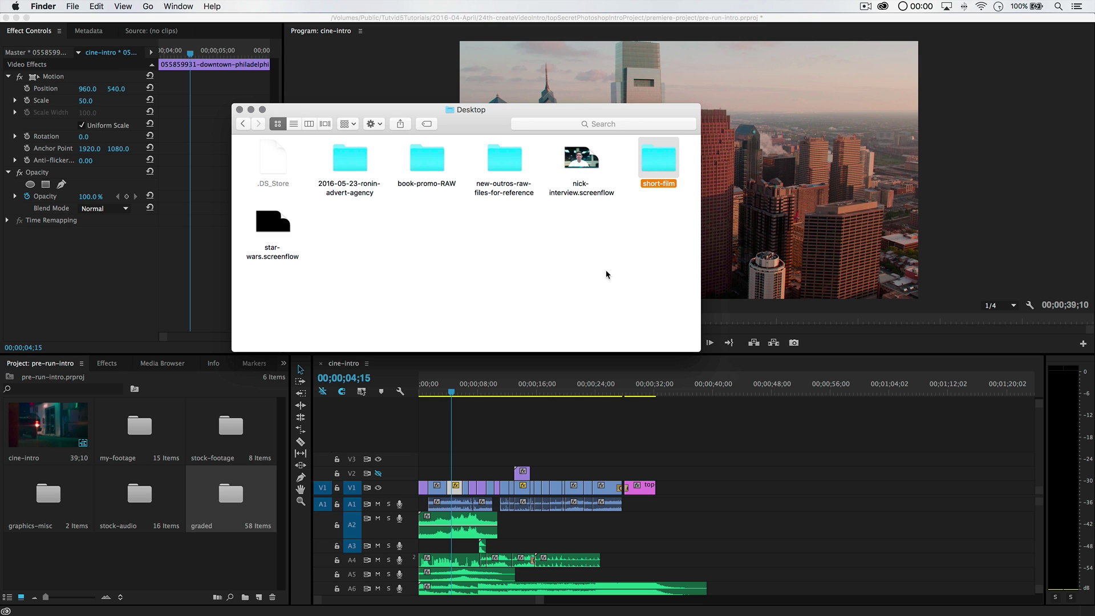
double_click(658, 165)
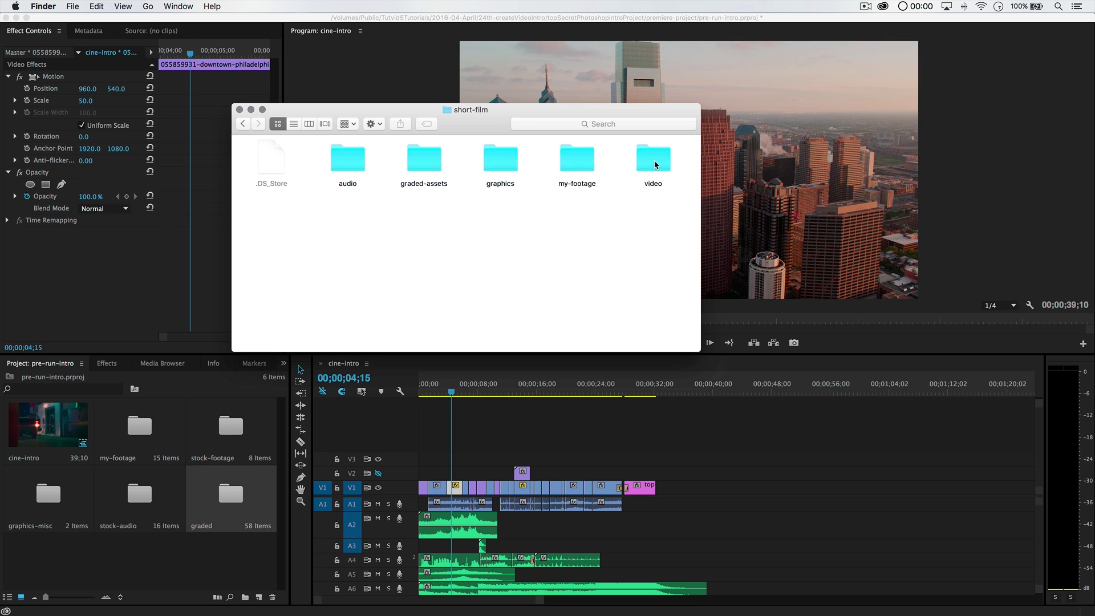
- Open the graphics folder inside short-film and preview storyboard.png
left_click(348, 165)
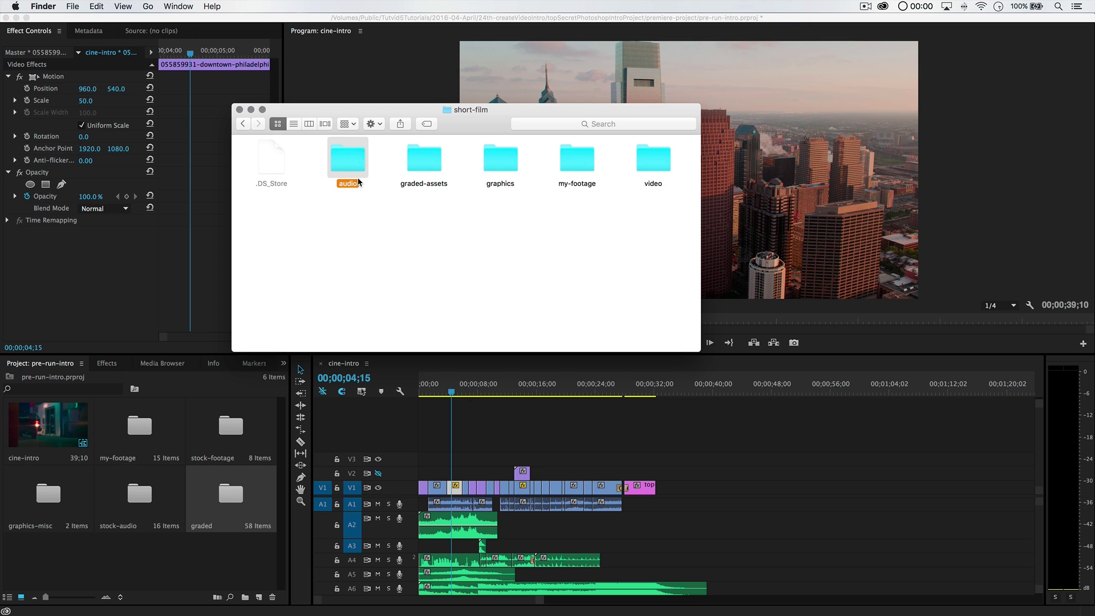
left_click(424, 154)
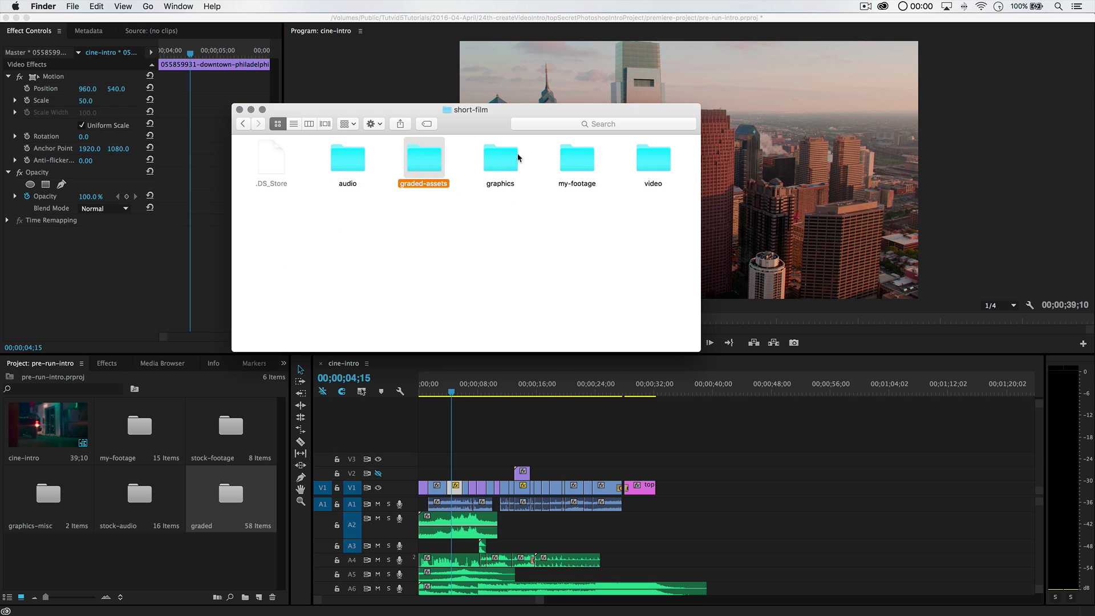
left_click(501, 157)
double_click(502, 158)
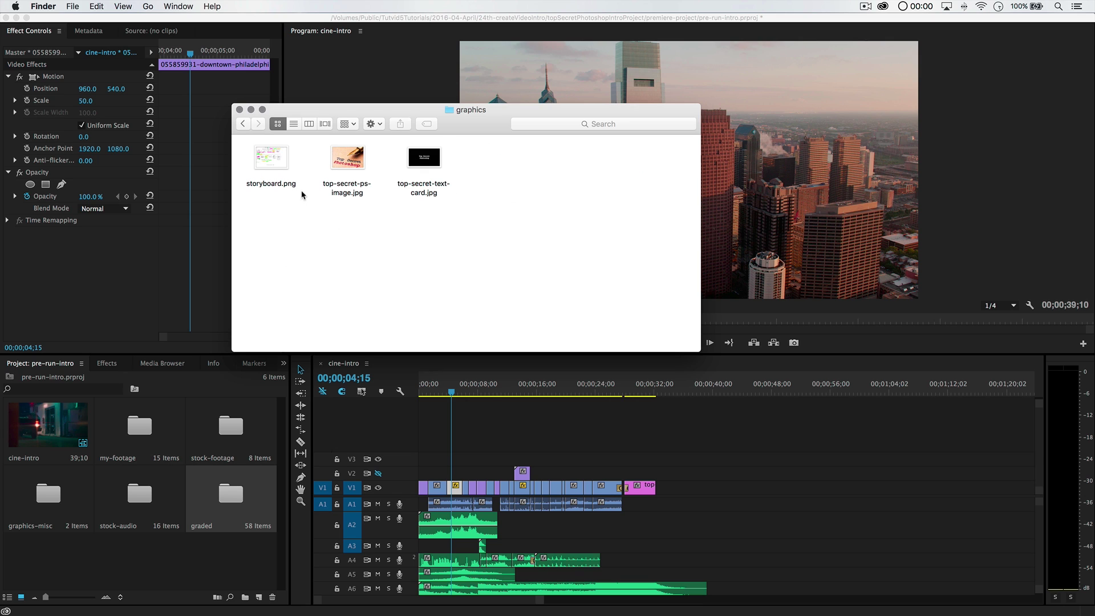
left_click(276, 159)
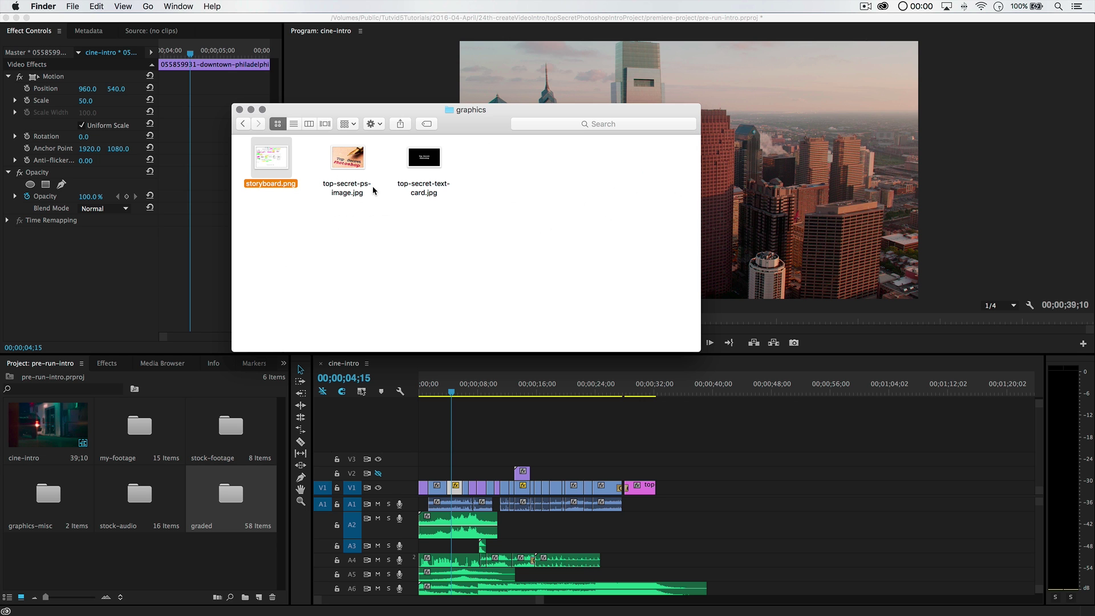
key("space")
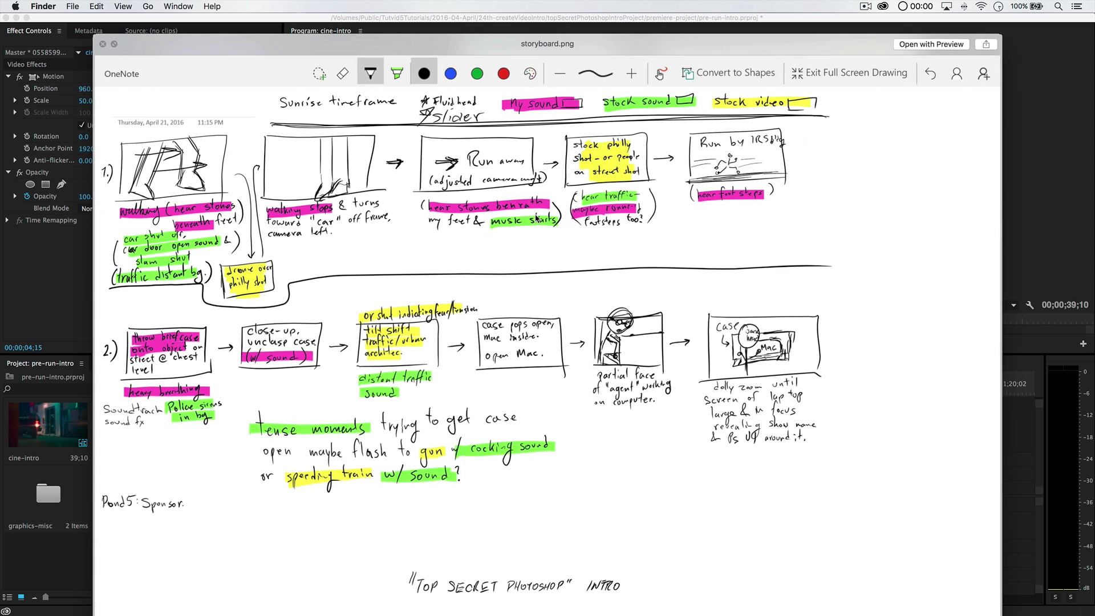
key("space")
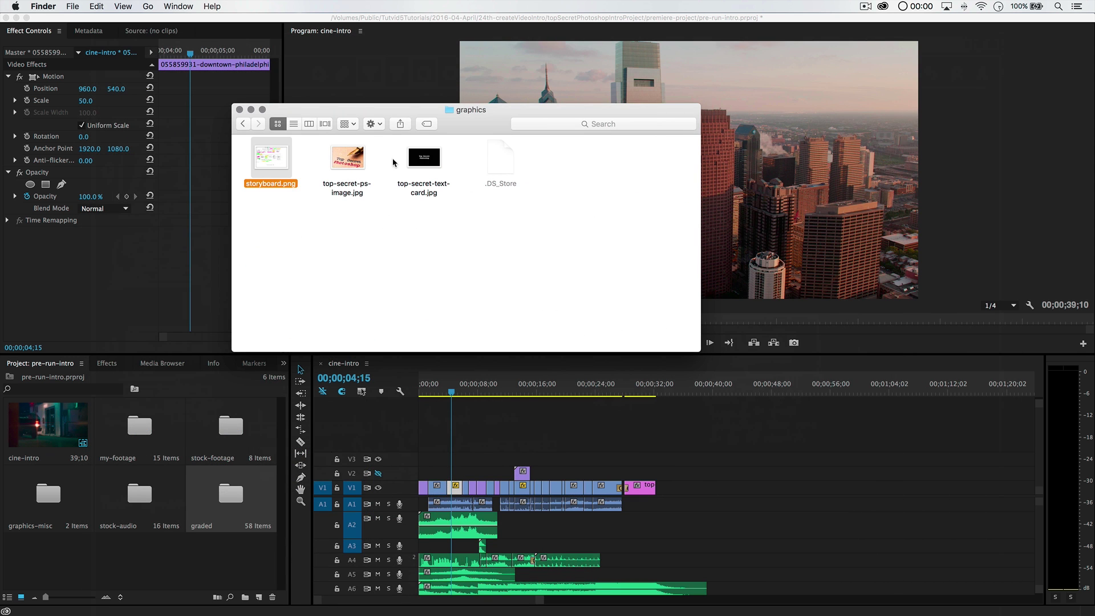
- Preview top-secret-ps-image.jpg and top-secret-text-card.jpg in the graphics folder
left_click(344, 158)
left_click(416, 162)
left_click(340, 164)
key("space")
key("Right")
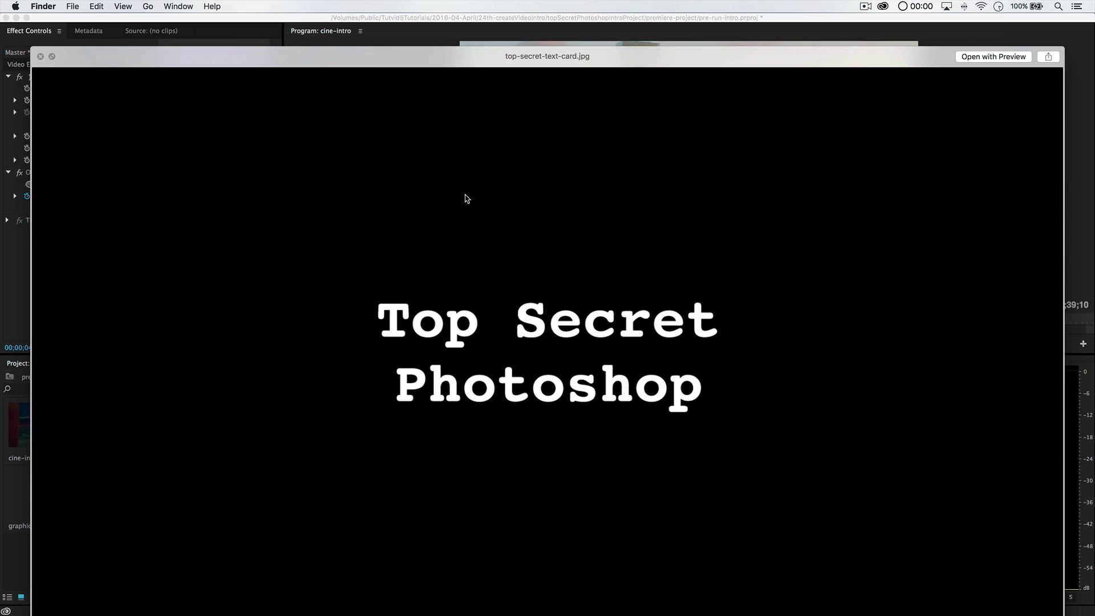
key("Left")
key("space")
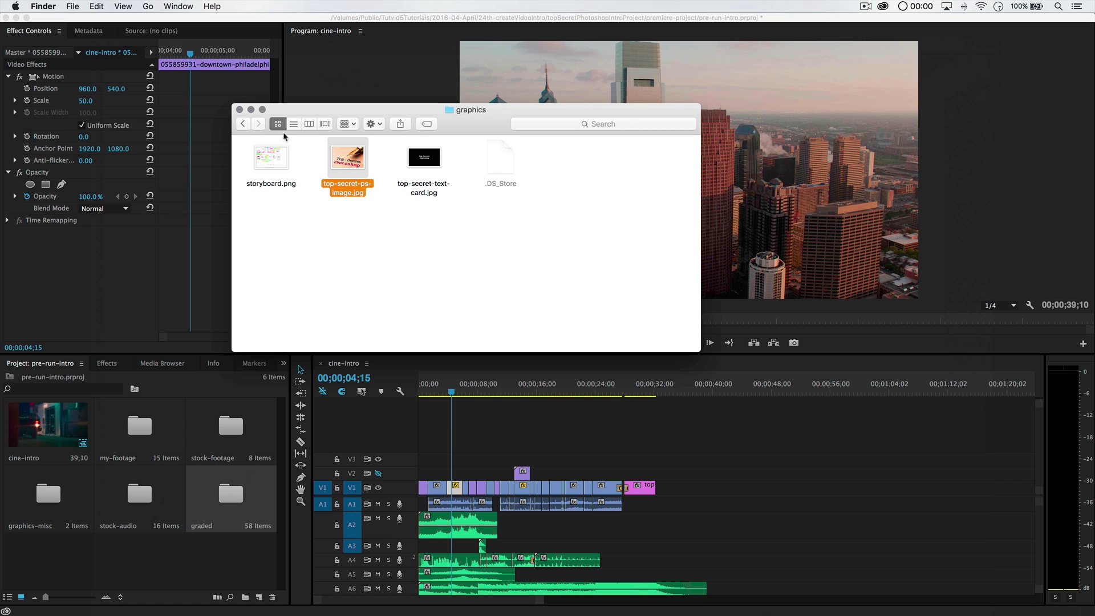
- Examine the clips in short-film's my-footage folder, and open its video folder to see the stock clips
left_click(244, 125)
left_click(578, 165)
double_click(577, 165)
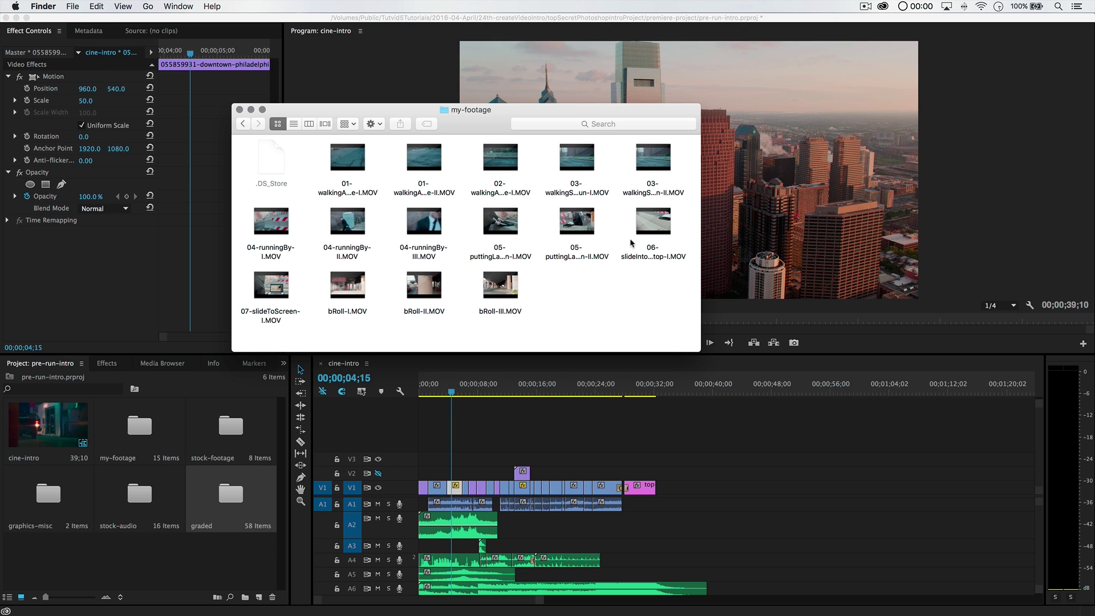
mouse_move(337, 287)
left_click(243, 124)
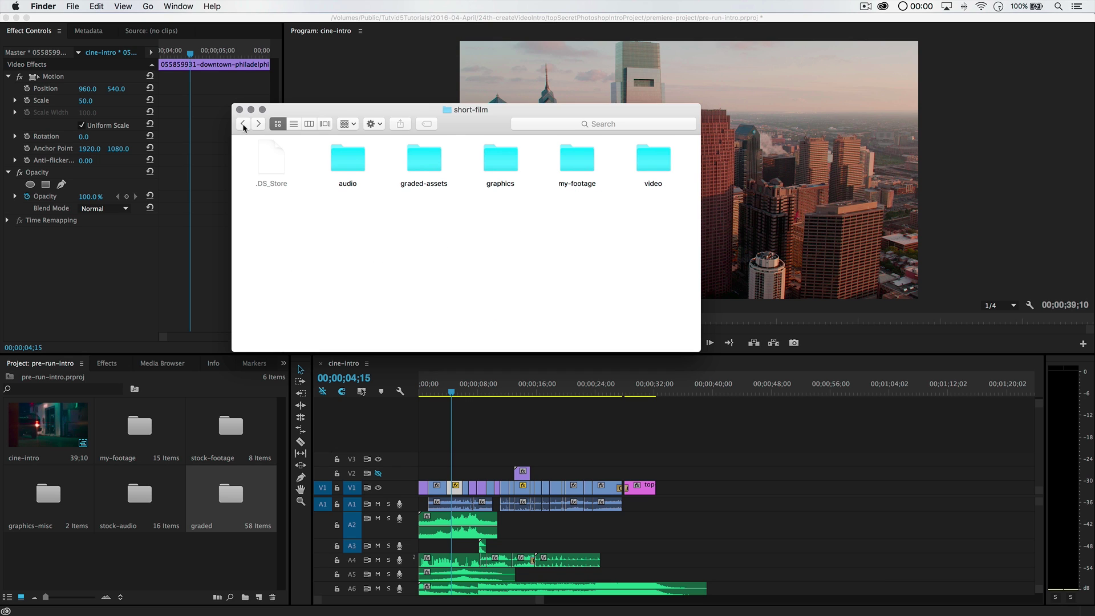
double_click(661, 166)
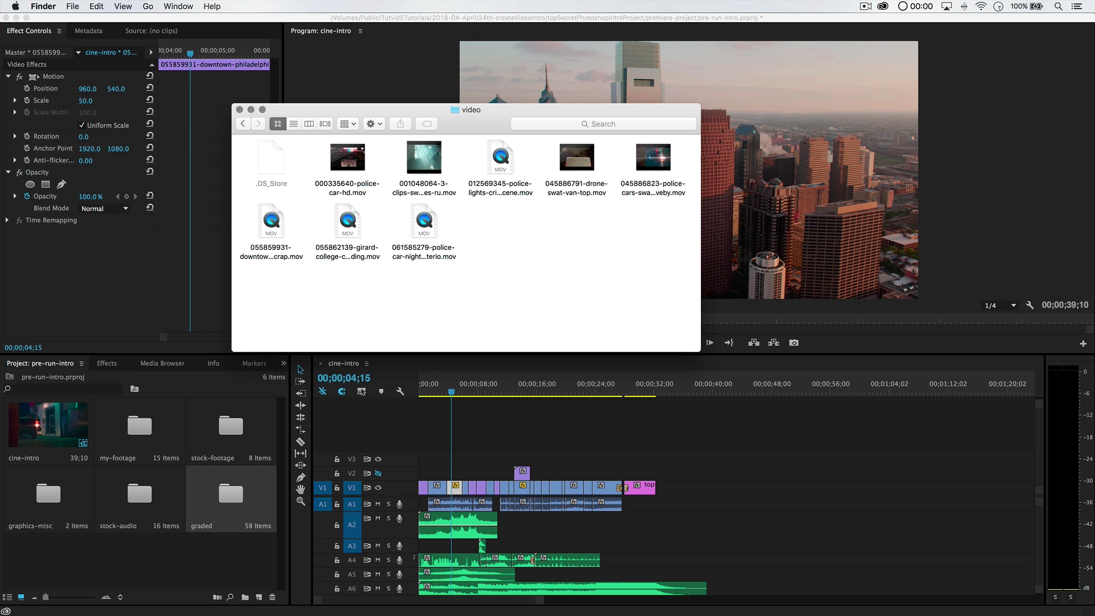
- Switch to Chrome and examine the footage, music and sound effects in the Pond5 collection Short Intro Project
left_click(922, 610)
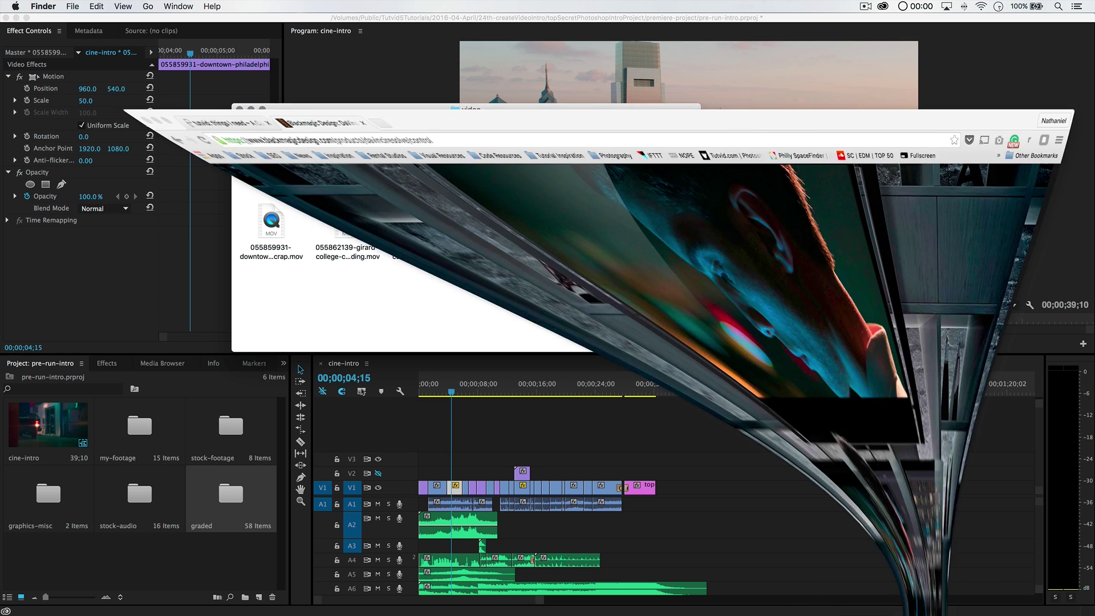
left_click(114, 26)
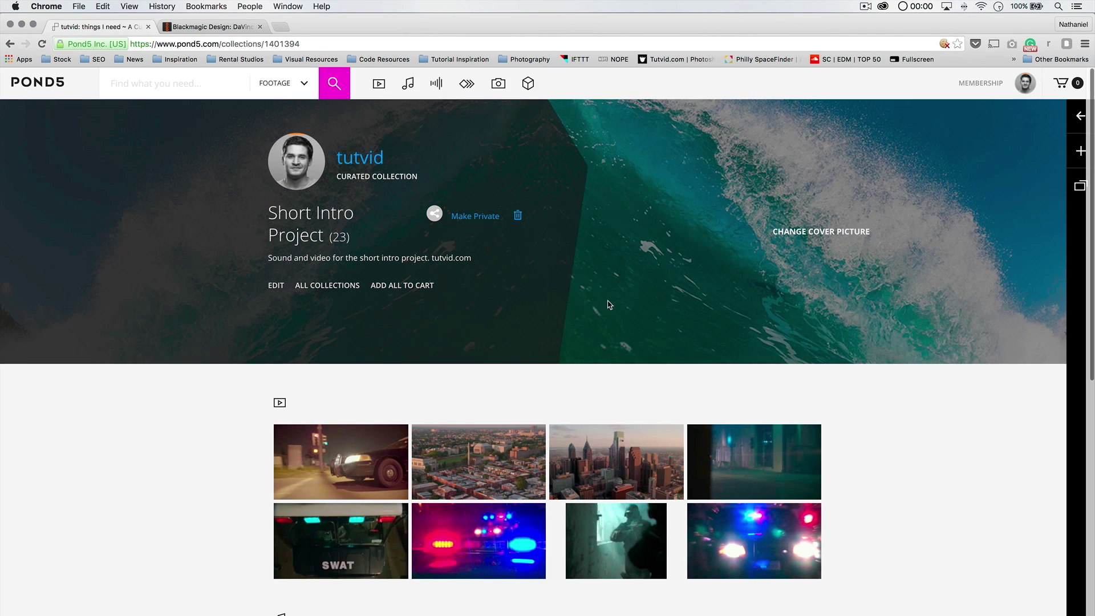
scroll(402, 284, "down", 3)
scroll(403, 284, "up", 3)
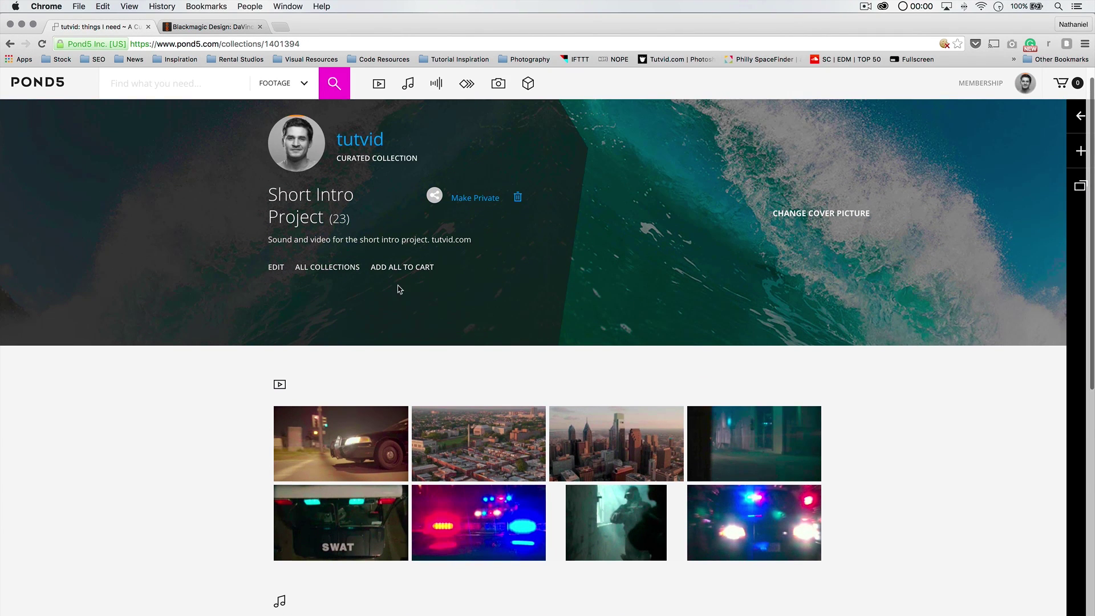
scroll(399, 289, "down", 5)
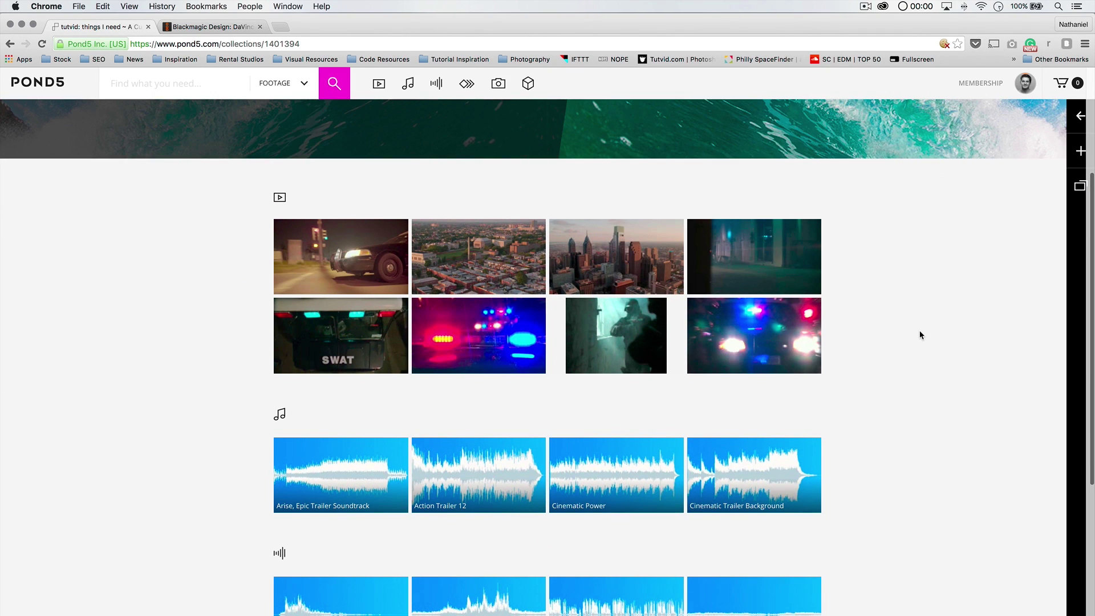
scroll(920, 333, "down", 3)
scroll(920, 335, "down", 7)
scroll(921, 335, "up", 10)
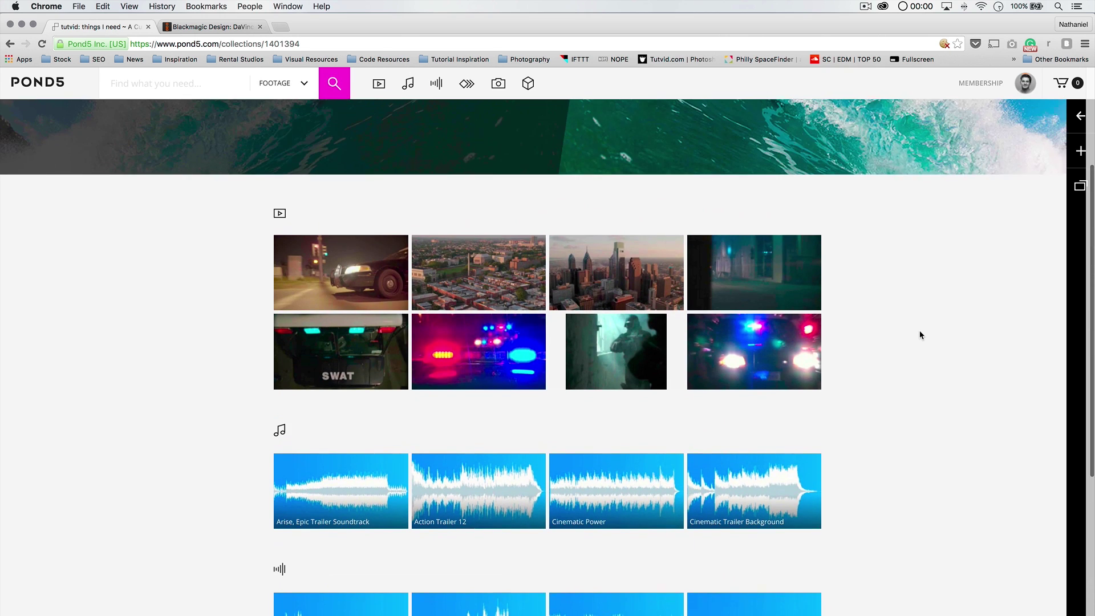
scroll(920, 335, "down", 4)
scroll(919, 332, "up", 2)
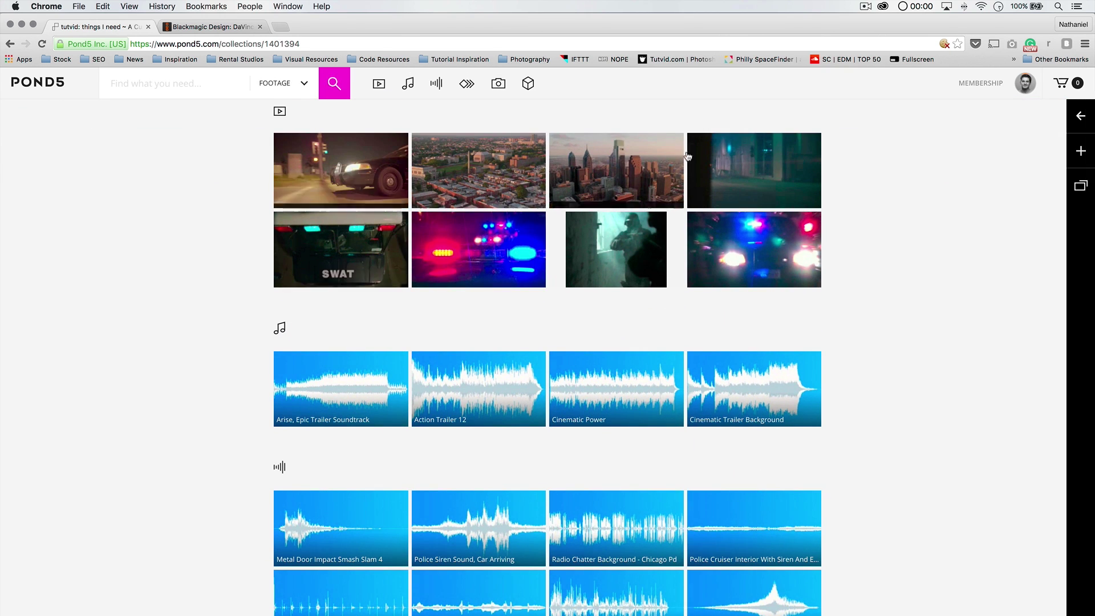
scroll(231, 376, "down", 5)
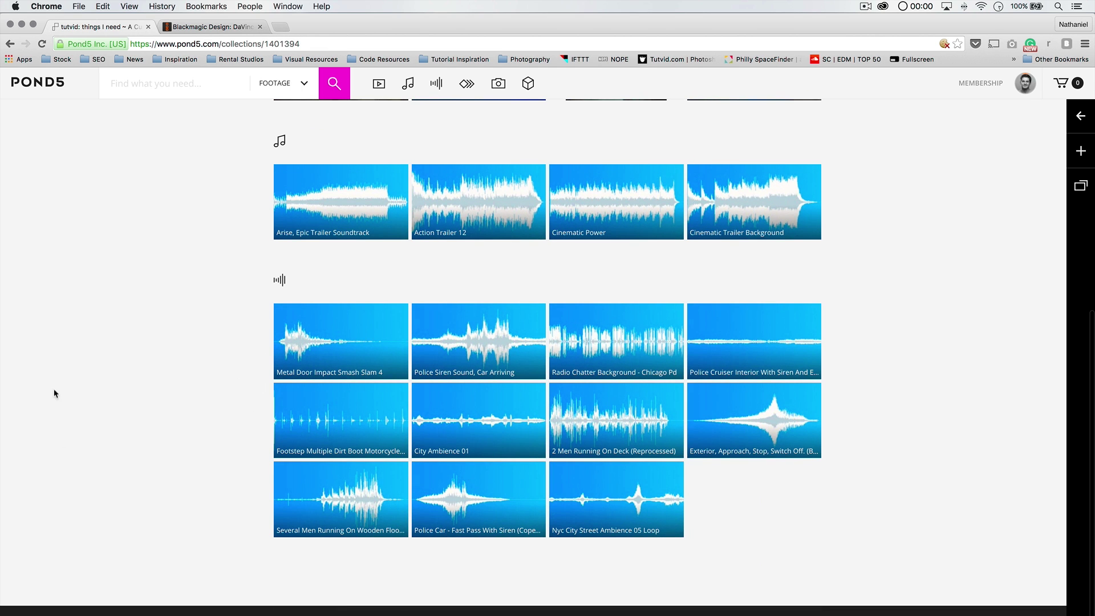
scroll(105, 357, "up", 8)
scroll(313, 389, "down", 3)
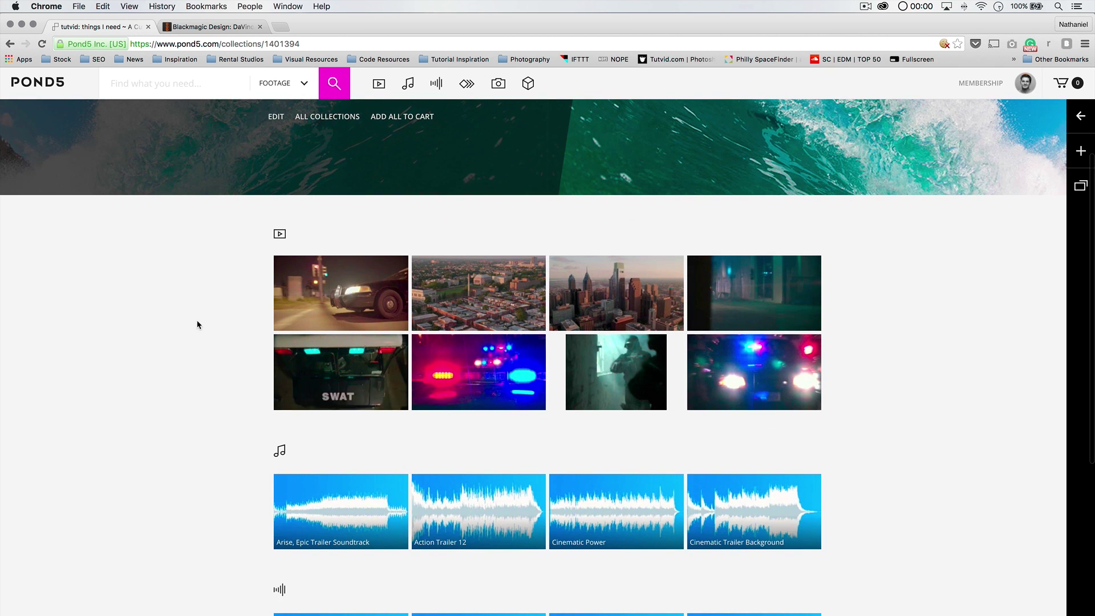
scroll(197, 320, "down", 2)
scroll(183, 296, "up", 3)
scroll(183, 297, "up", 1)
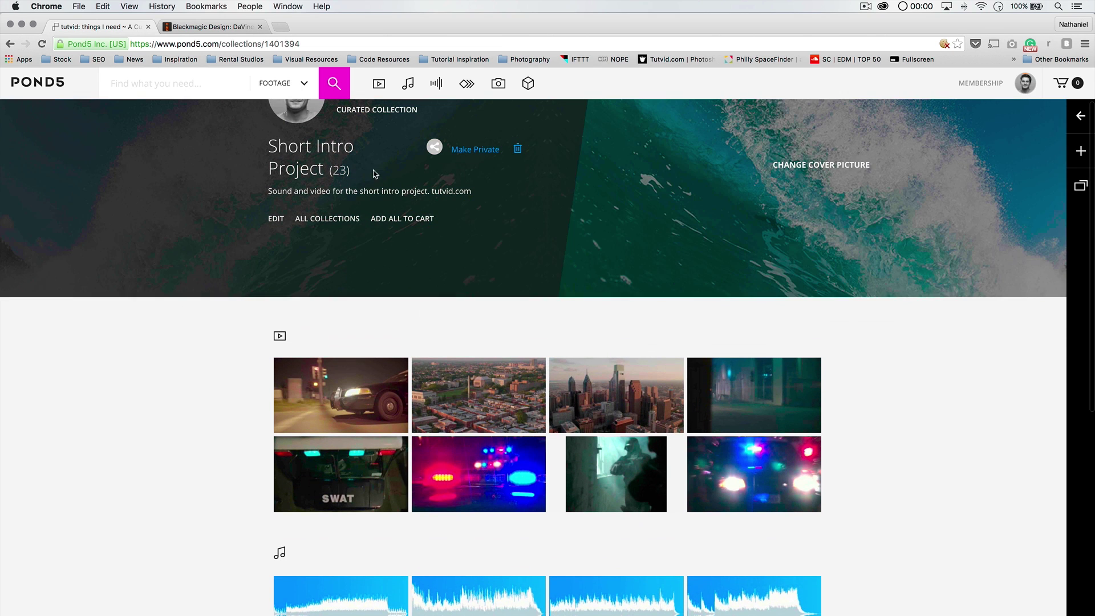
scroll(196, 438, "down", 4)
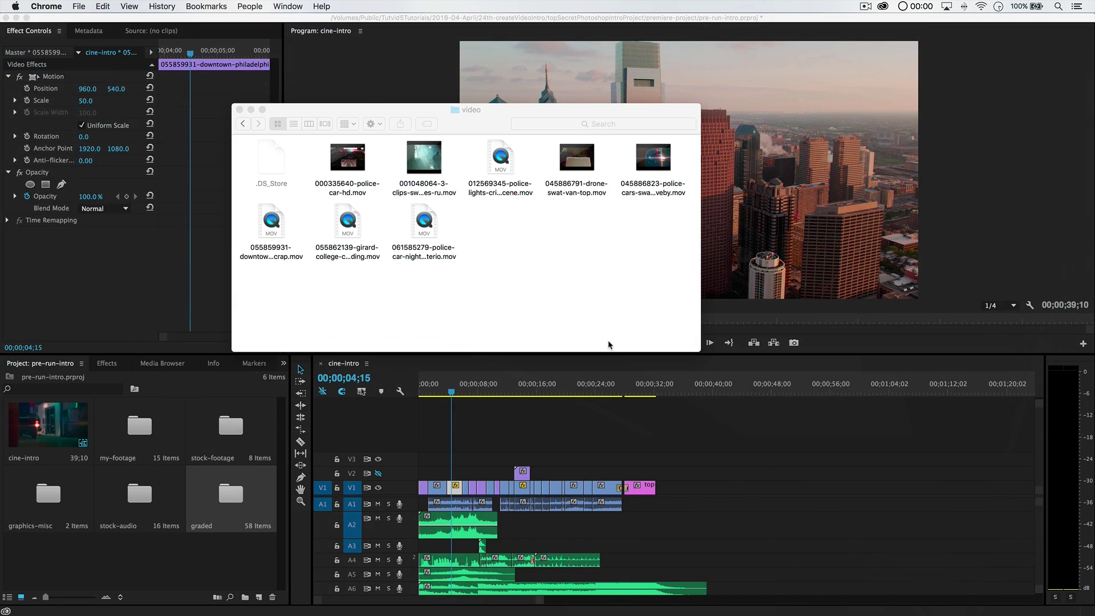
- Return to Finder and look through the audio, my-footage and video folders inside short-film
left_click(653, 340)
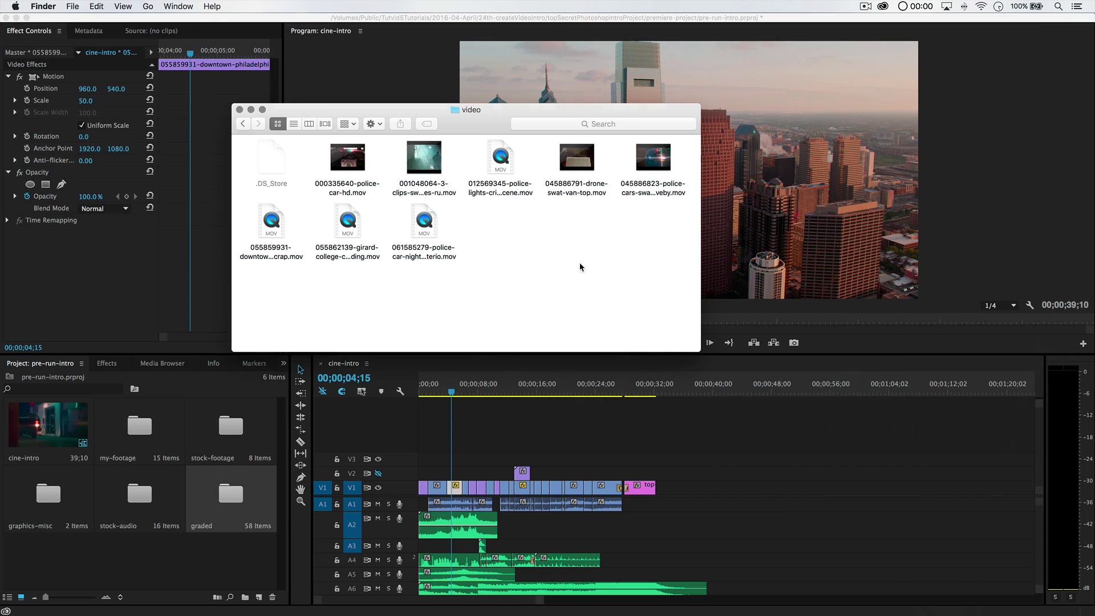
left_click(242, 125)
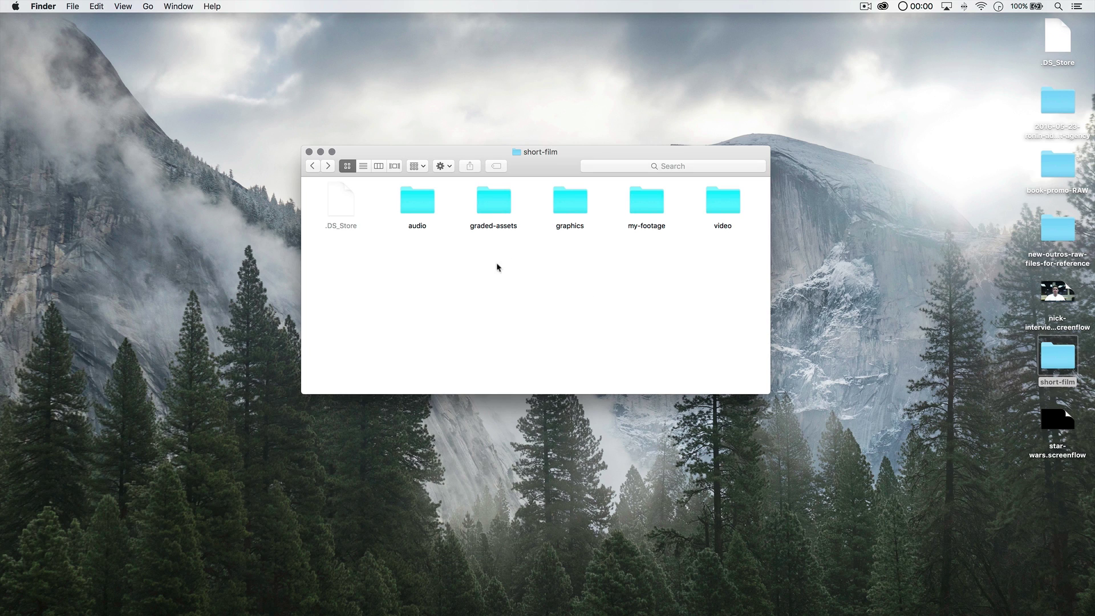
double_click(421, 205)
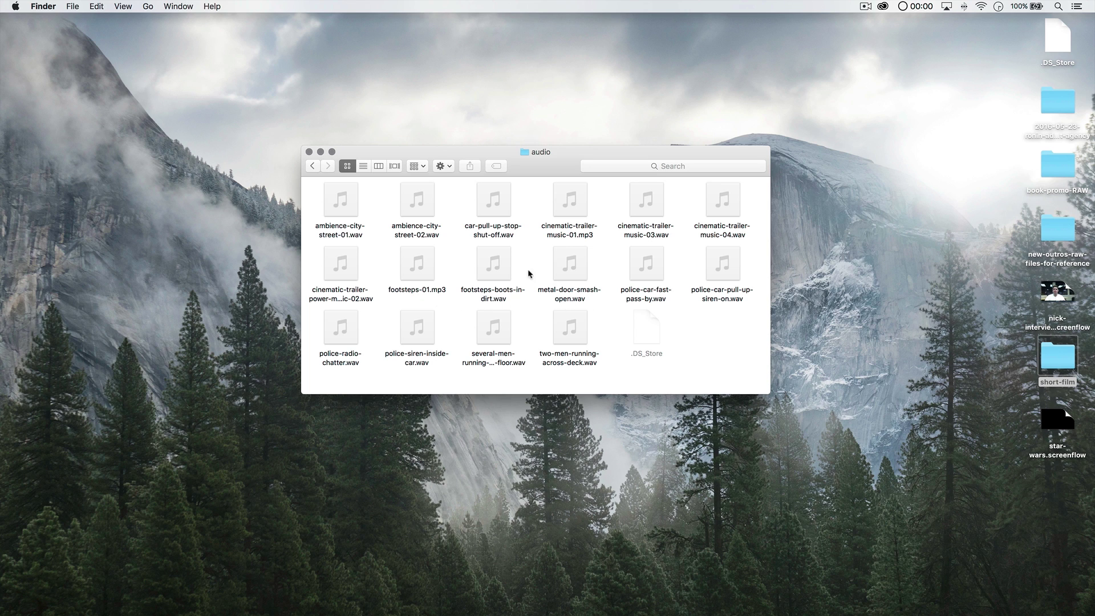
left_click(313, 166)
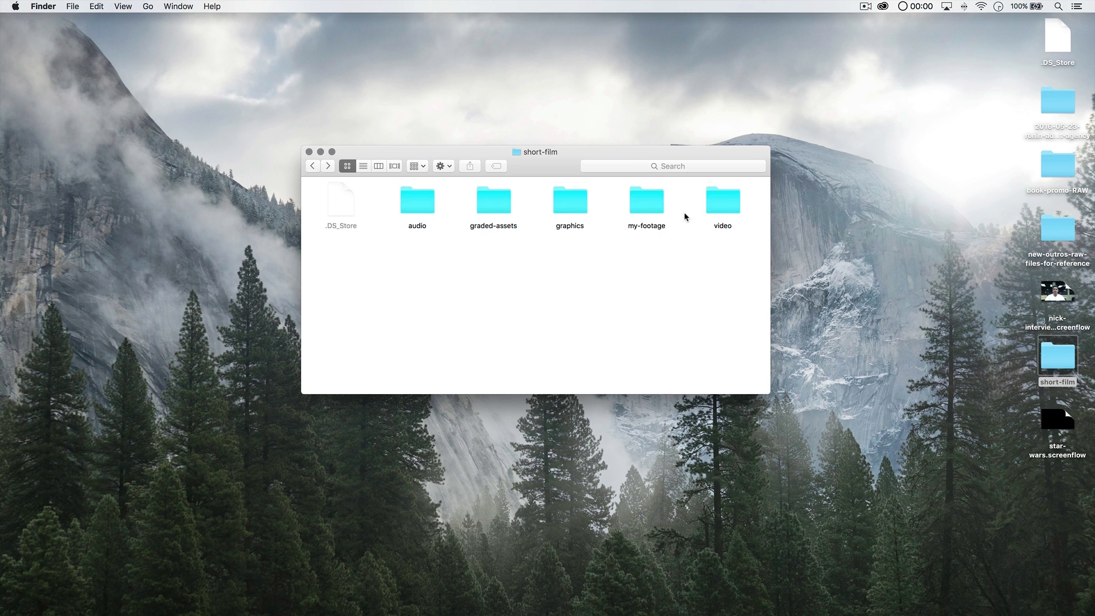
double_click(649, 204)
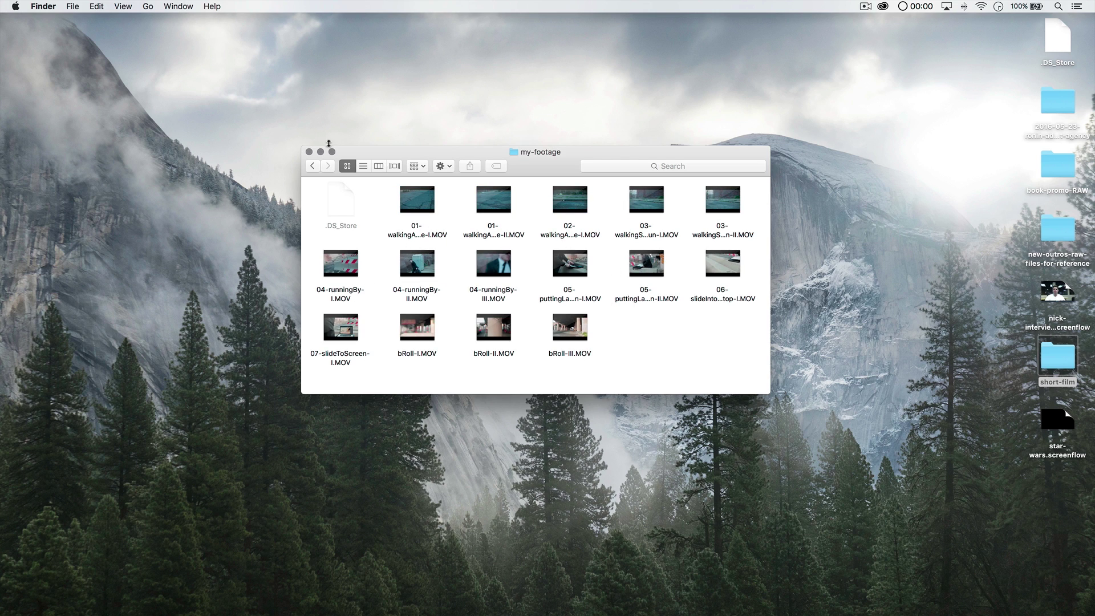
left_click(312, 166)
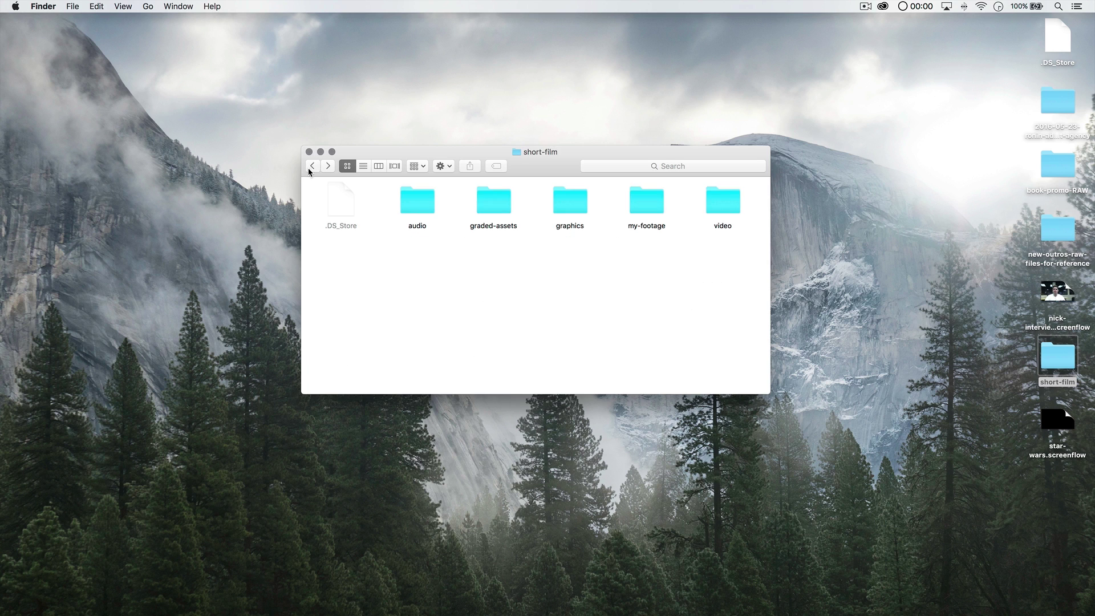
double_click(724, 210)
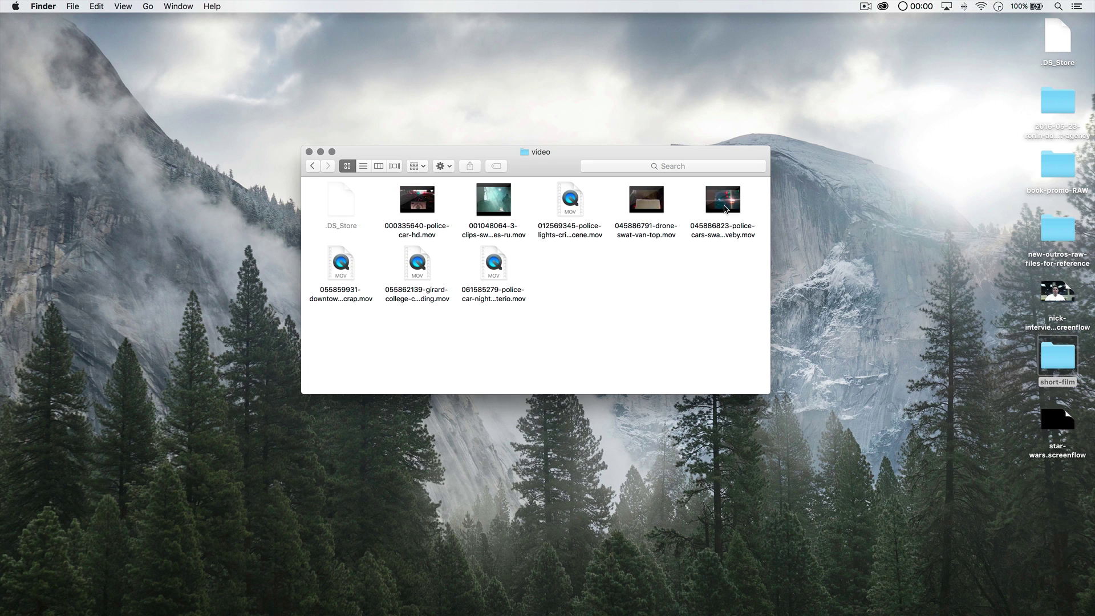
- Preview 000335640-police-car-hd.mov in the video folder and rename it policecars-by-sirens.mov
left_click(412, 228)
left_click_drag(447, 151, 447, 99)
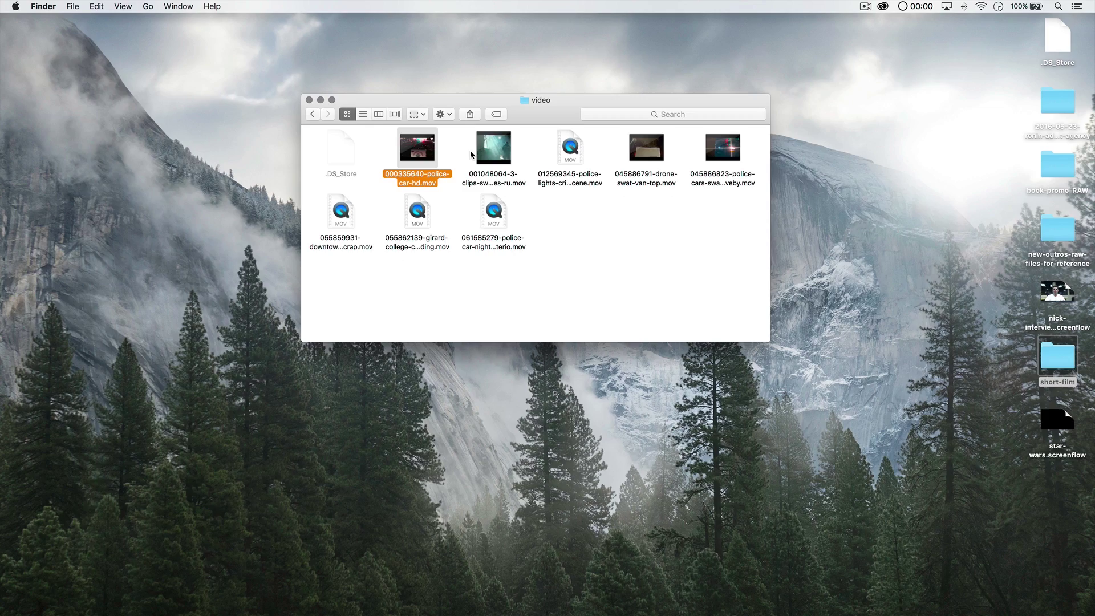
key("space")
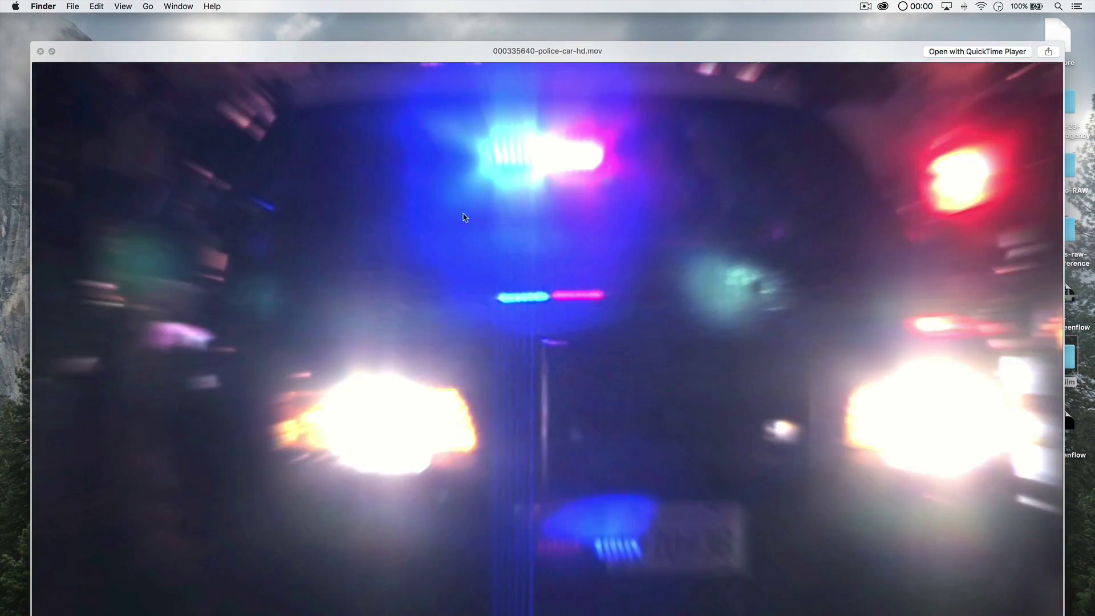
key("space")
left_click(399, 180)
key("Return")
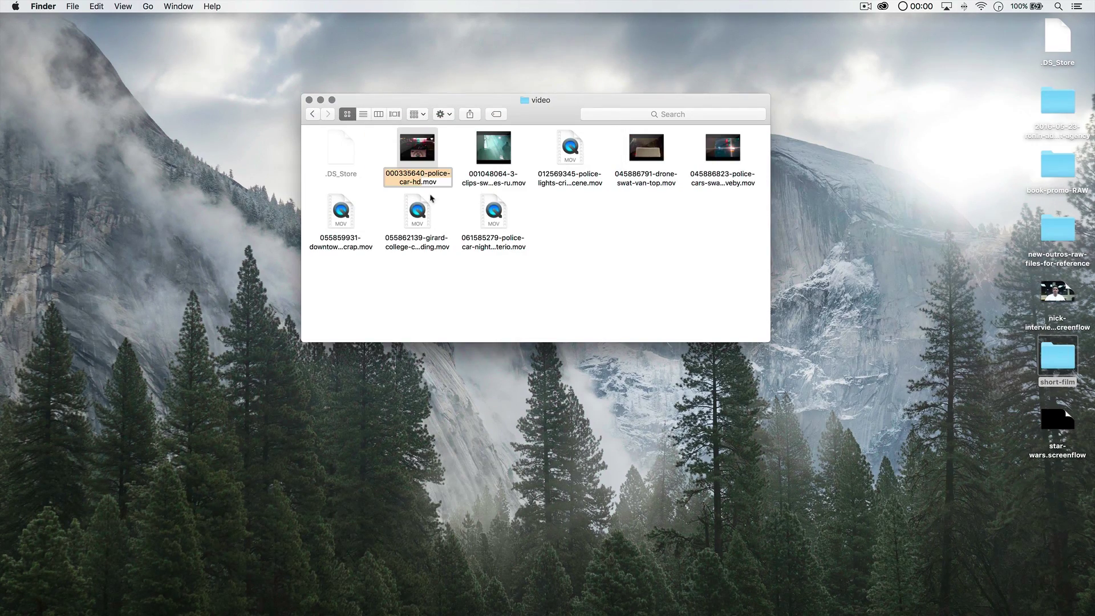
type("o")
type("olicecars-by-sirens")
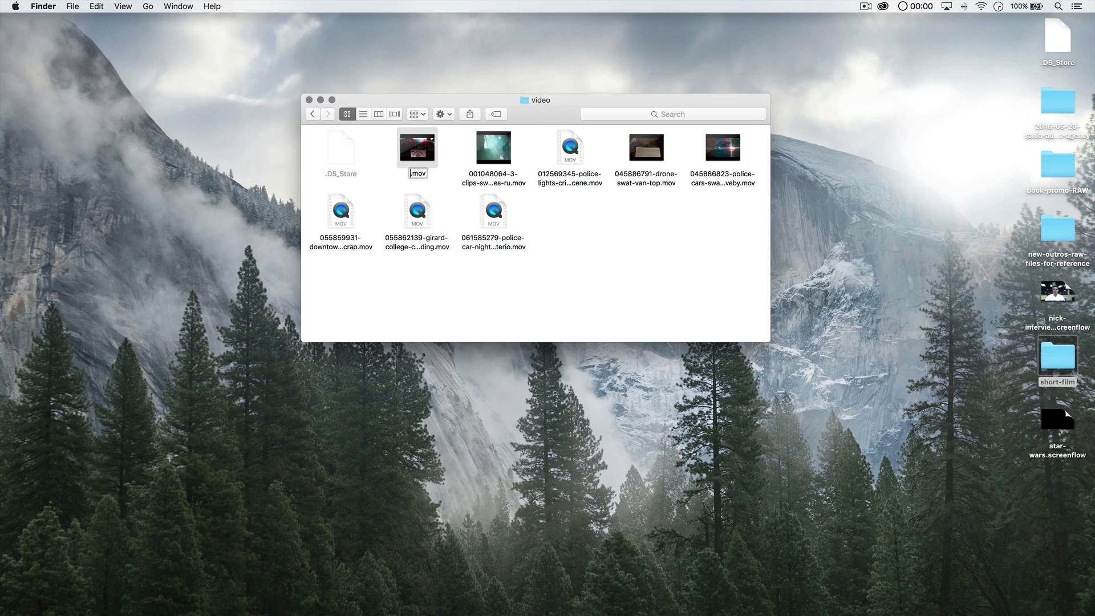
- Rename the next two clips as swat-team-running-smaller-video.mov and police-lights-cars-stopped.mov
key("Tab")
type("swat-team-running-smaller-video")
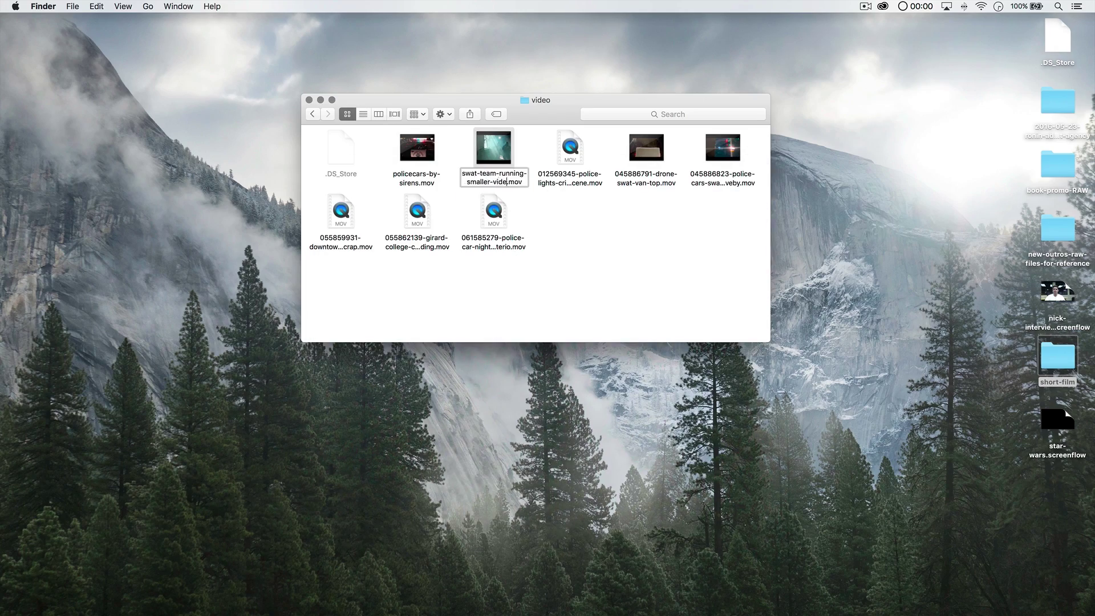
key("Tab")
type("police-lights-car-stopped")
key("Return")
- Preview the two SWAT van clips and rename them drone-over-swat-van.mov and police-cars-swat-van-drive-by.mov
key("Right")
key("space")
key("space")
key("Right")
key("space")
key("space")
key("Return")
type("police-cars-swat-van-drive-by")
key("Return")
- Preview the downtown and Girard College clips and rename them with drone-shot names, the latter as drone-shot-girard-college-phila.mov
key("Right")
key("space")
key("space")
key("Return")
type("drone-shot")
key("Return")
key("Right")
key("space")
key("space")
- Preview the last clip in the video folder and rename it police-car-driving-at-night.mov
key("Right")
key("space")
key("space")
key("Return")
type("police-car-driving-at-night")
key("Return")
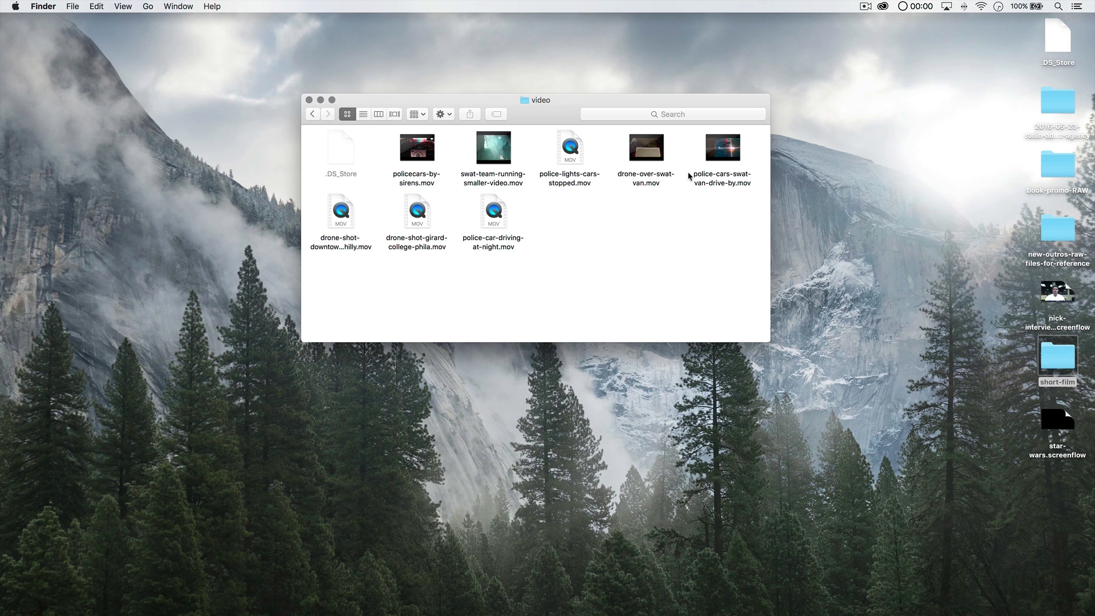
- Correct the first clip's name to police-cars-by-sirens.mov and go back to the short-film folder
left_click(418, 183)
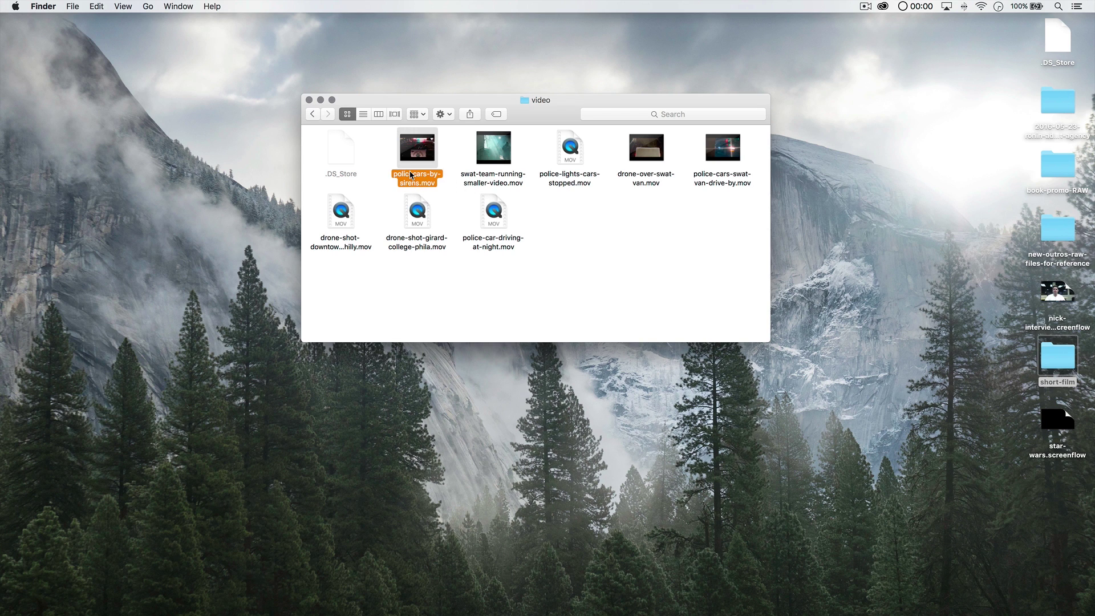
left_click(412, 179)
left_click(414, 174)
type("-")
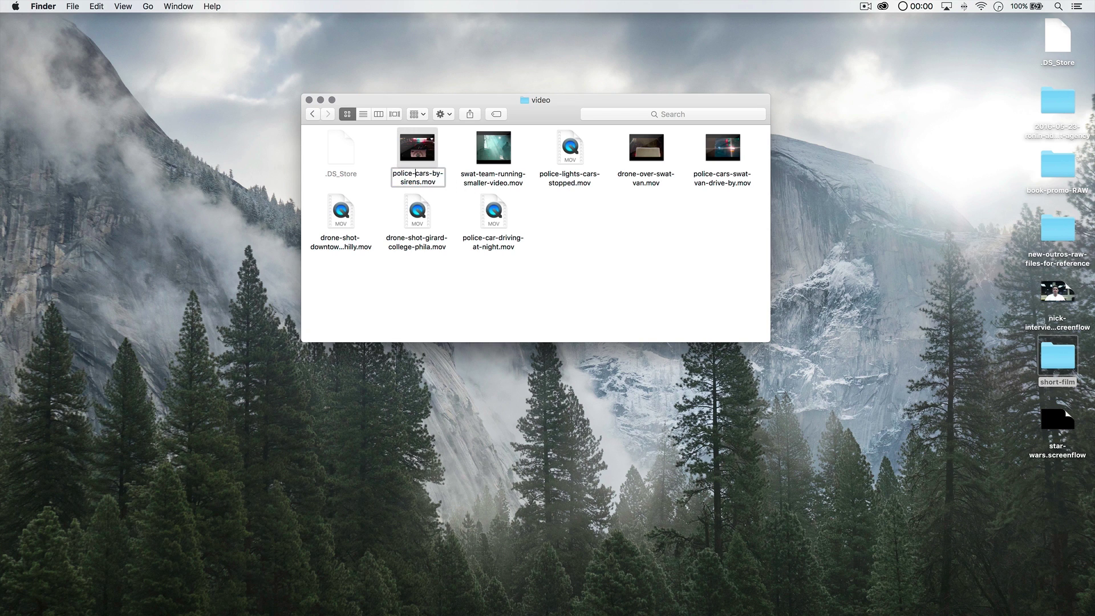
key("Return")
left_click(611, 273)
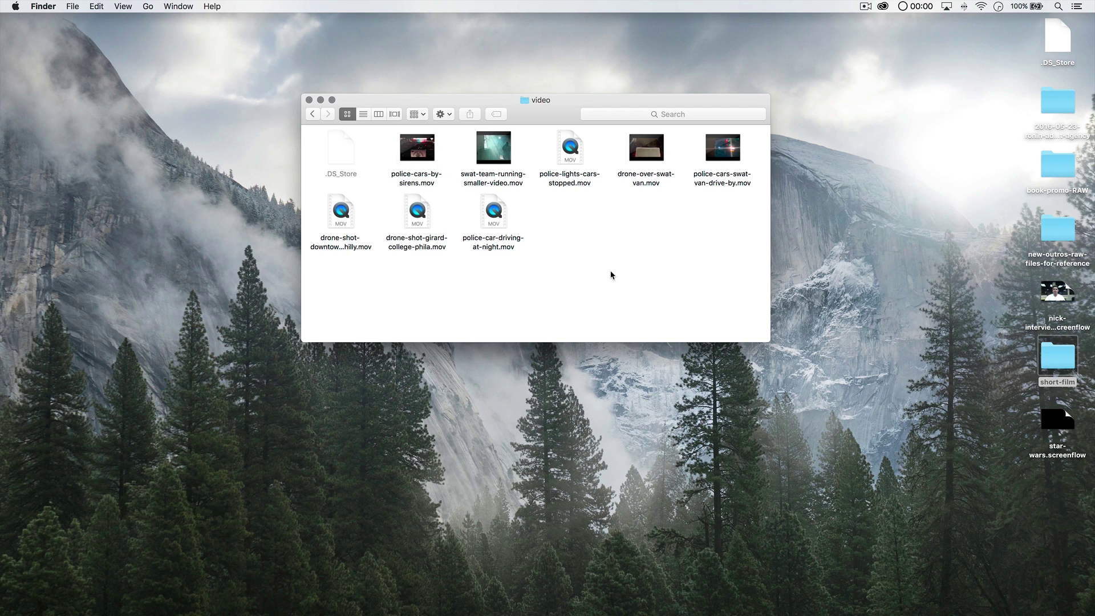
left_click(313, 115)
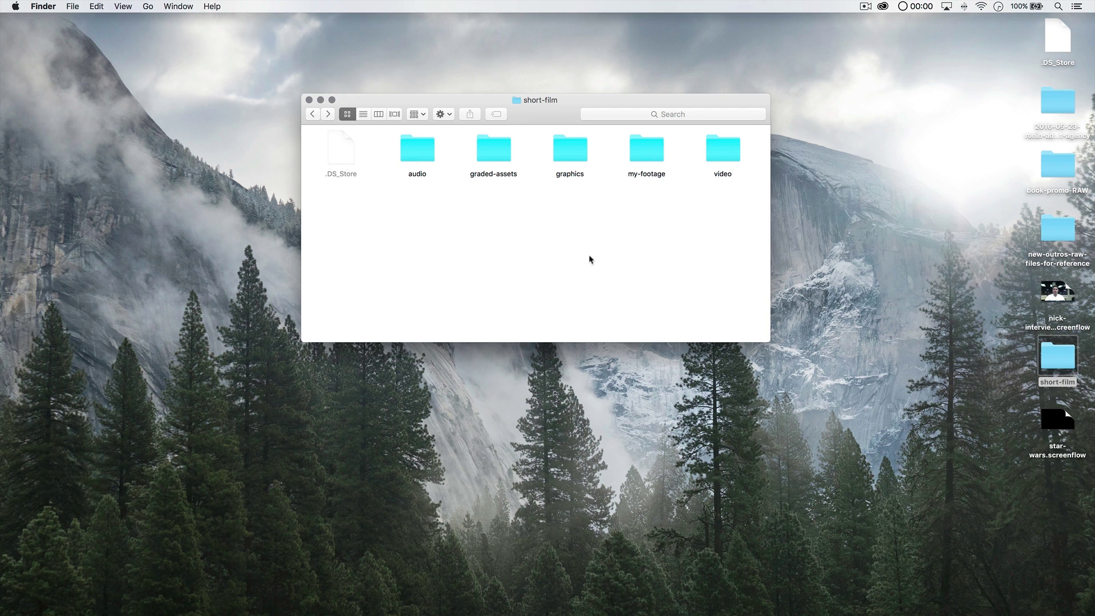
- Switch to Premiere Pro and start a new project named short-film
key("super+Tab")
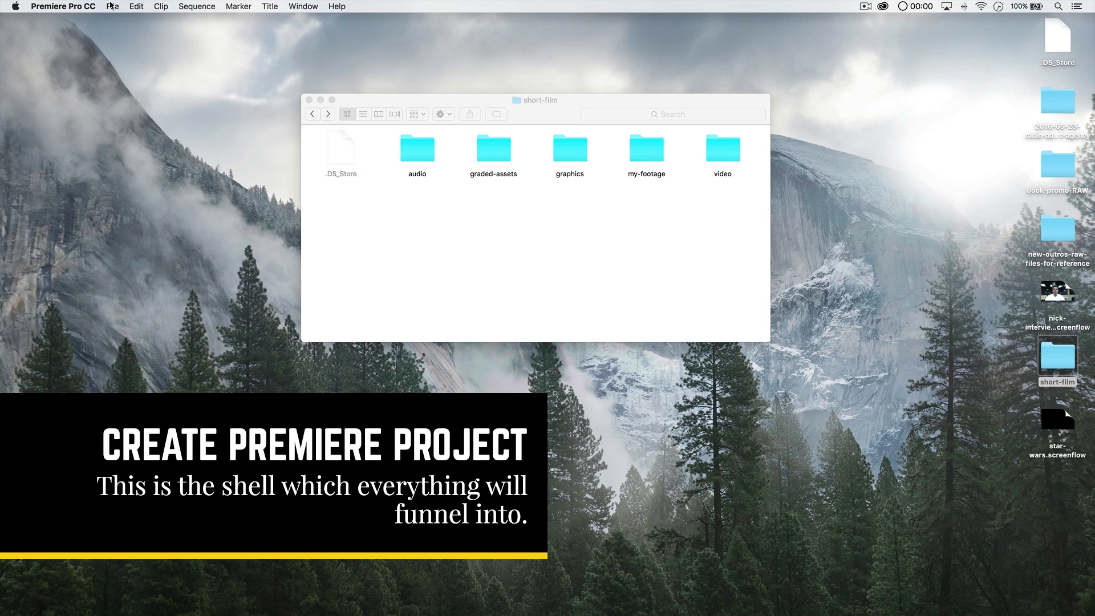
left_click(111, 6)
mouse_move(131, 20)
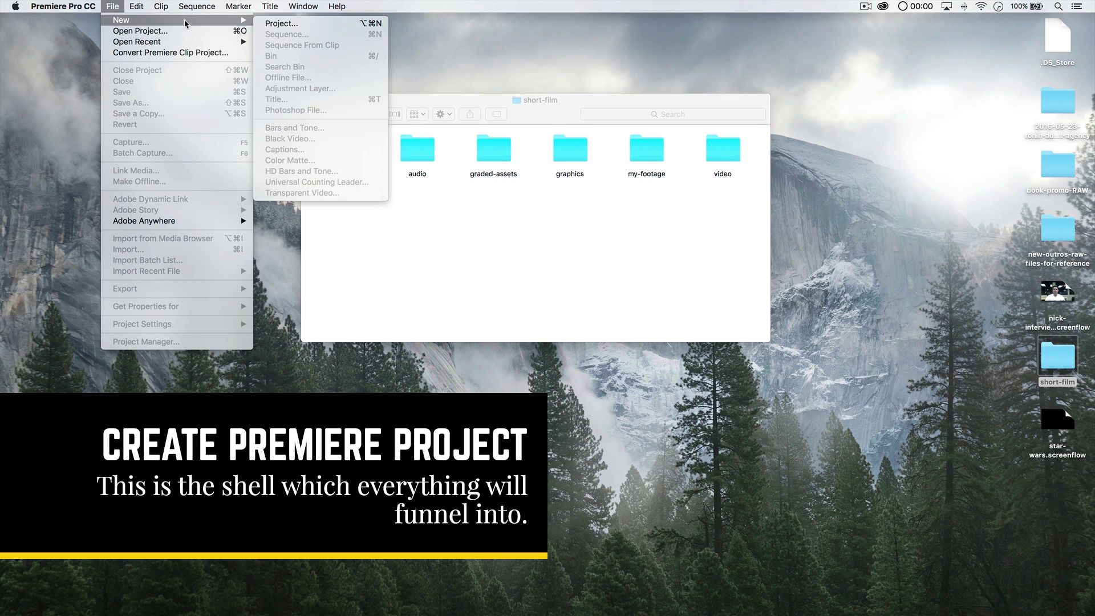
left_click(276, 24)
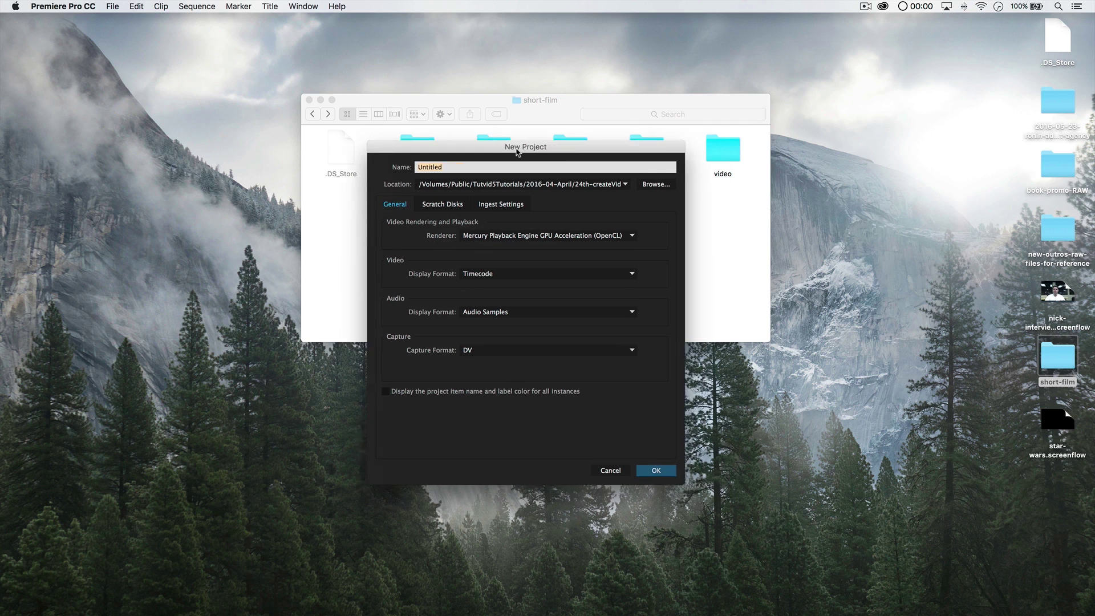
type("short-film")
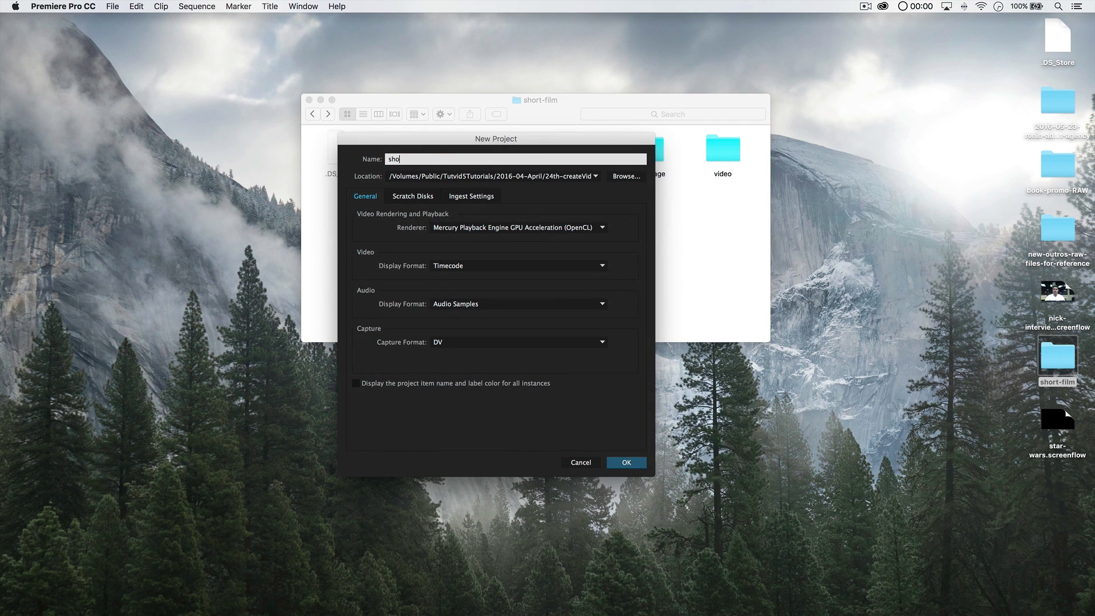
- Set the project location to the short-film folder on the Desktop and create the project
left_click(626, 176)
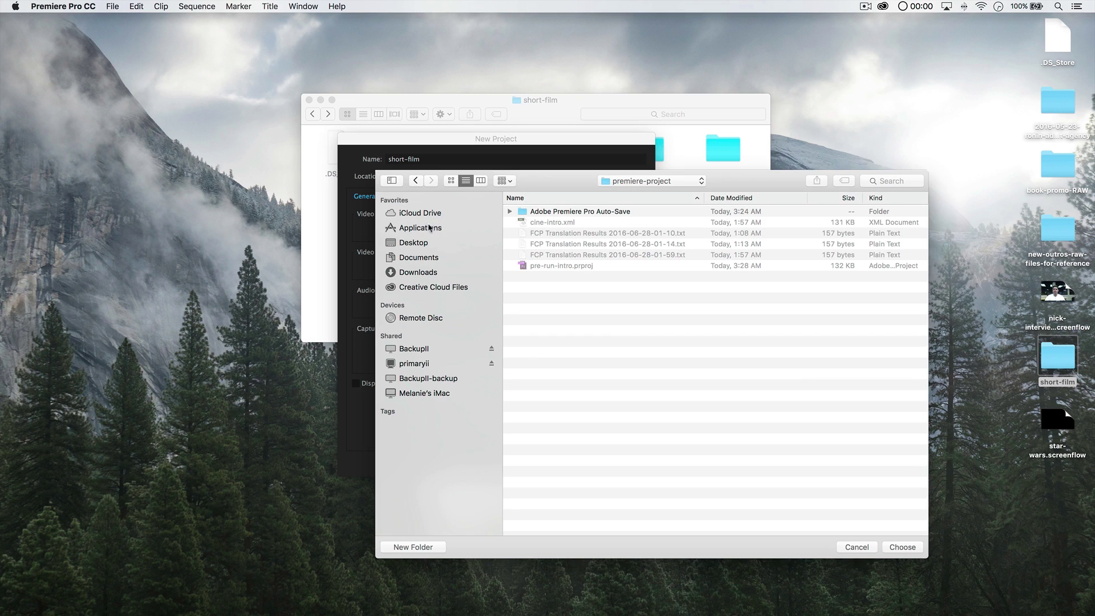
left_click(418, 244)
double_click(544, 255)
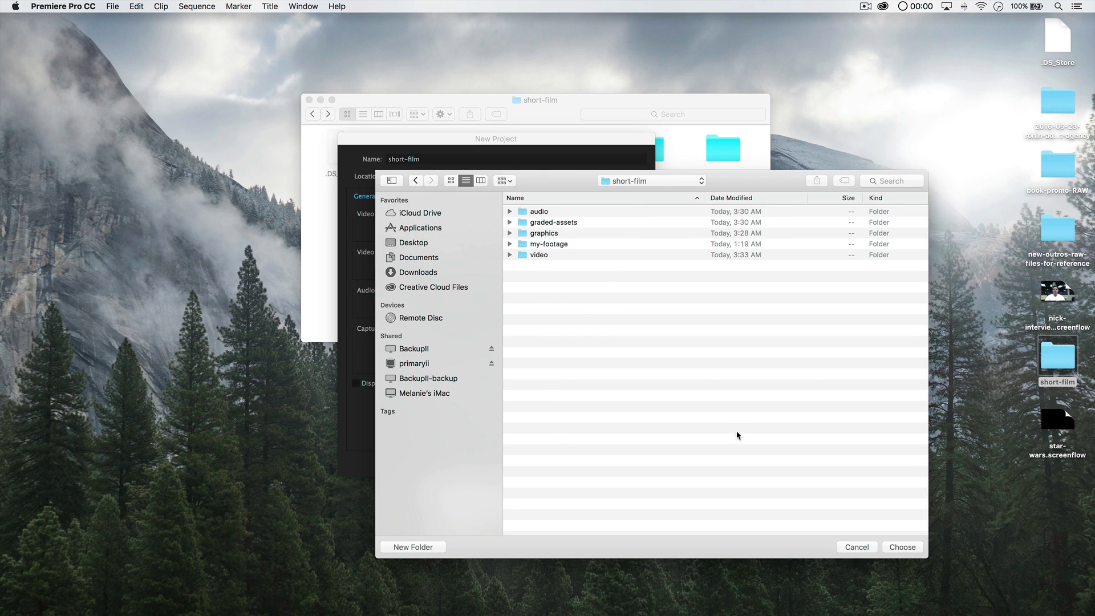
left_click(903, 547)
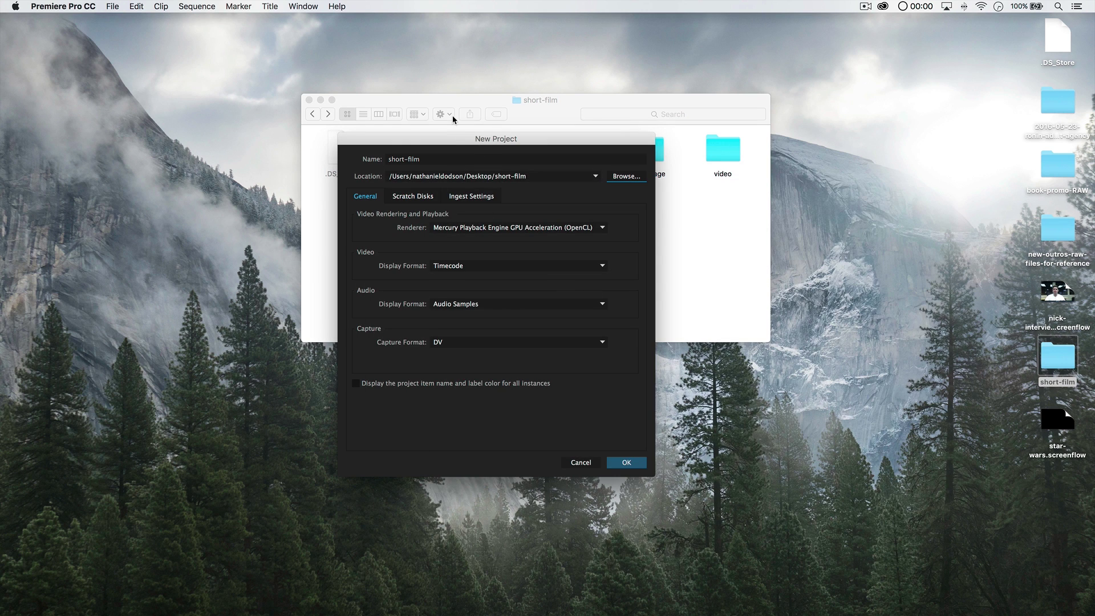
left_click_drag(454, 138, 450, 73)
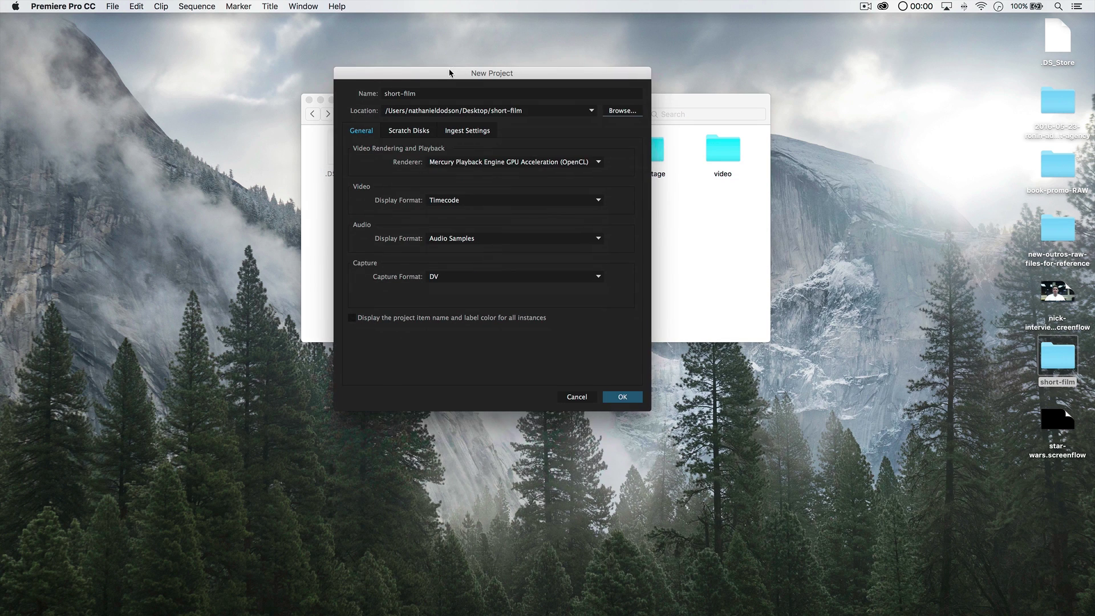
left_click(621, 397)
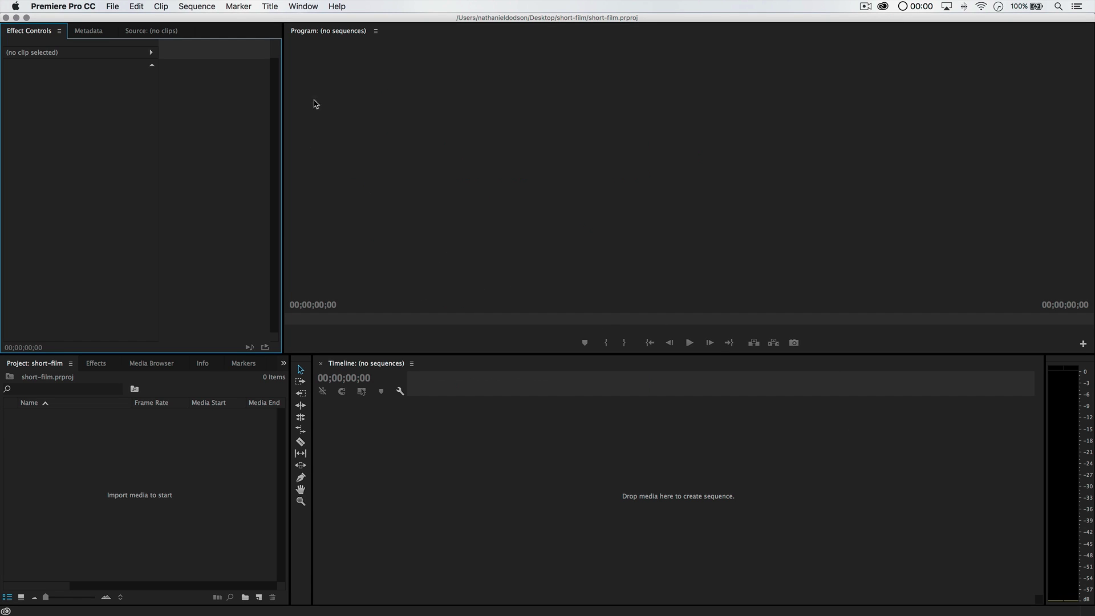
- Widen the Project panel to make more room for the media
left_click(337, 8)
left_click(297, 27)
left_click_drag(291, 428, 367, 428)
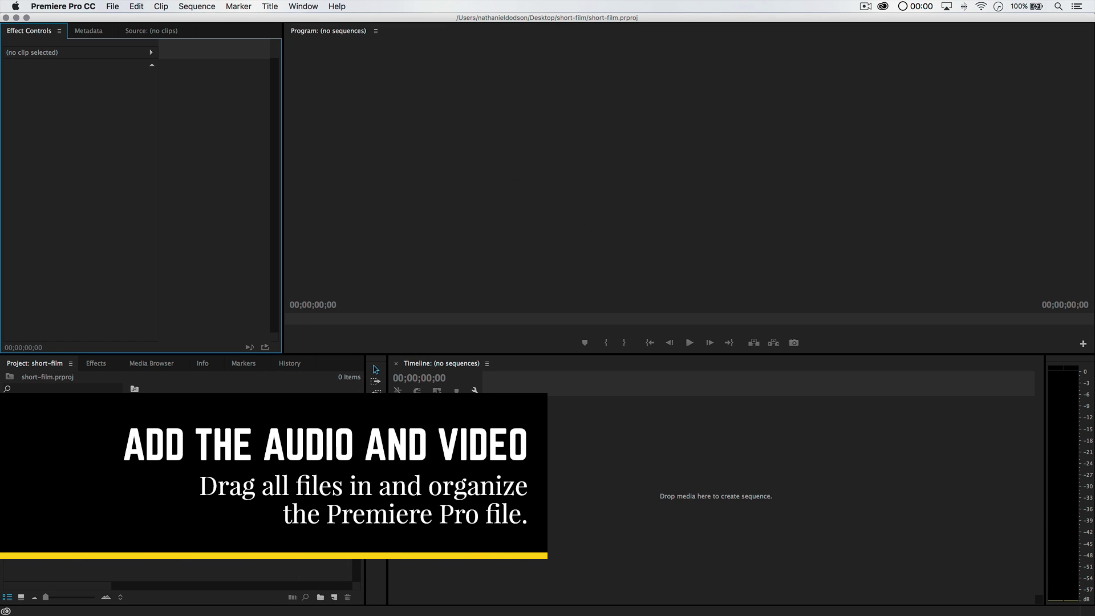
- Create a sequence named primary-ungraded using the Digital SLR preset DSLR 1080p30
left_click(335, 597)
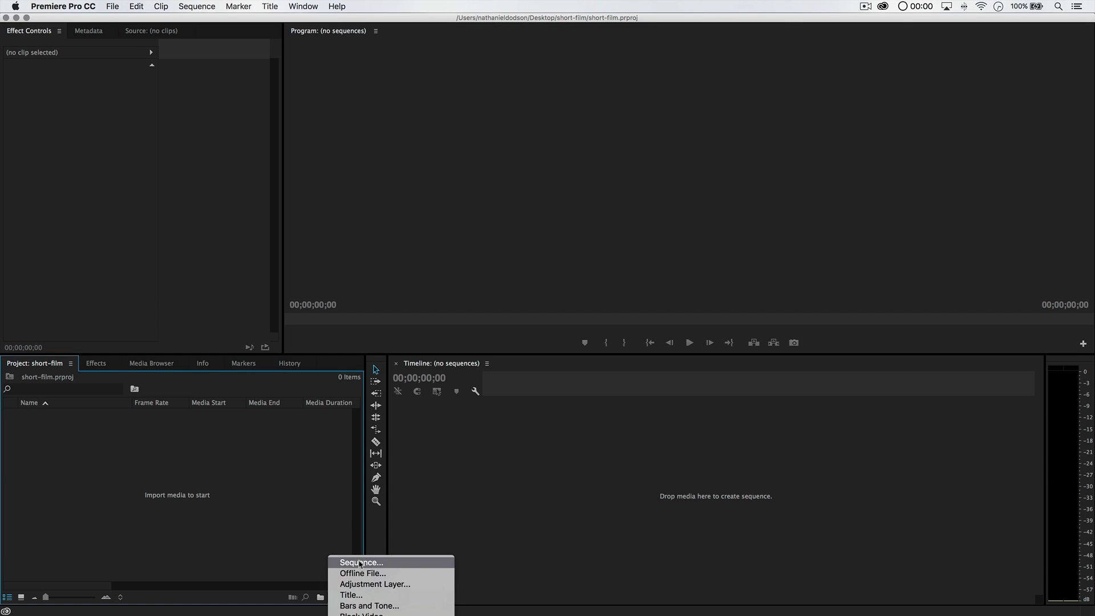
left_click(359, 563)
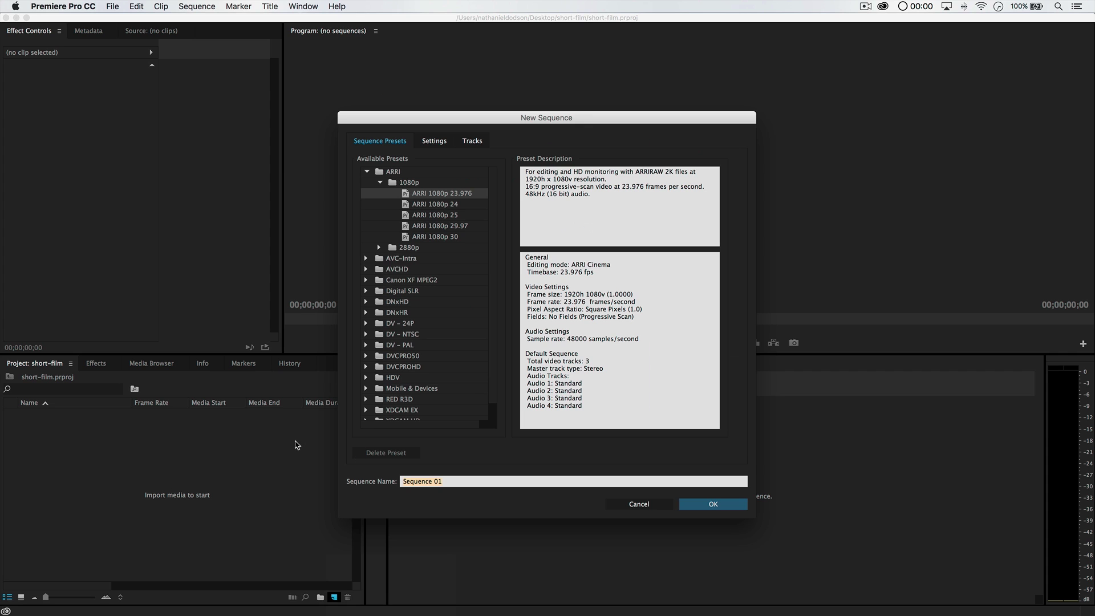
type("primary-ungraded")
left_click(367, 292)
left_click(380, 303)
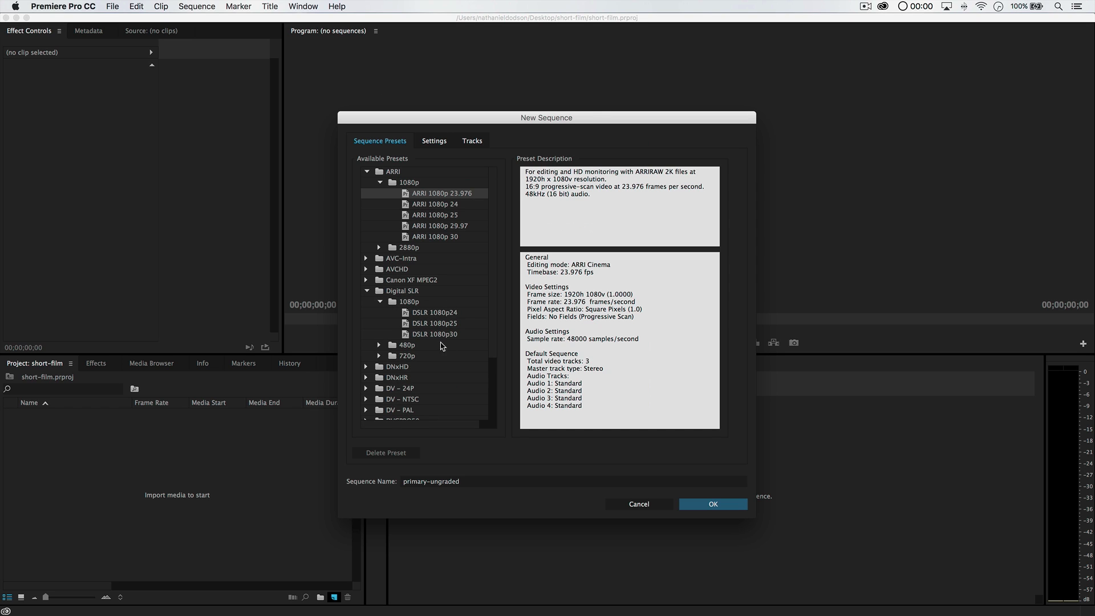
left_click(435, 335)
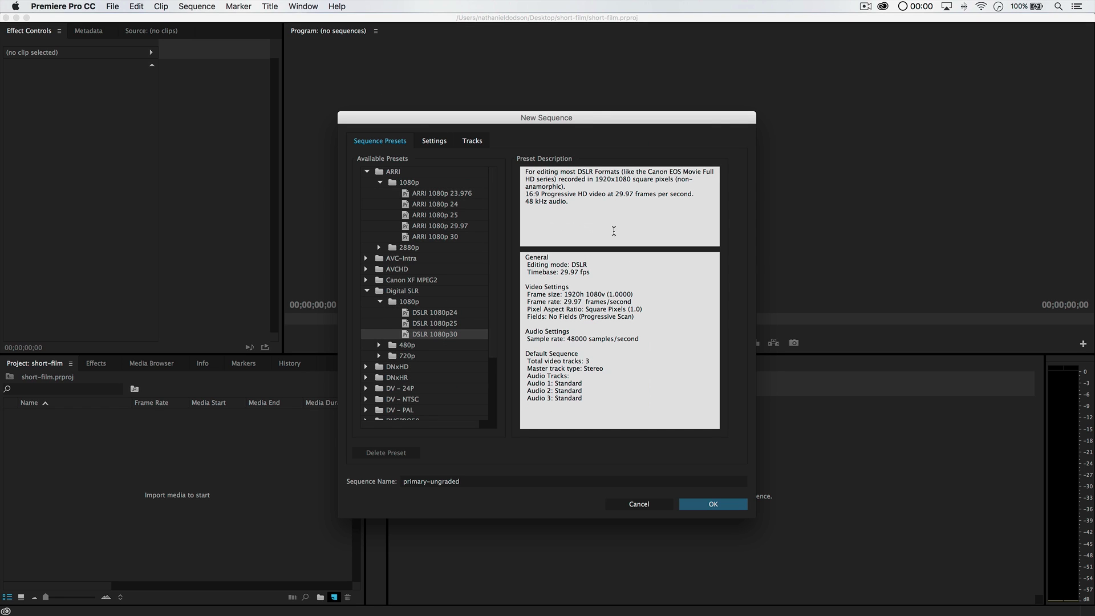
left_click(723, 506)
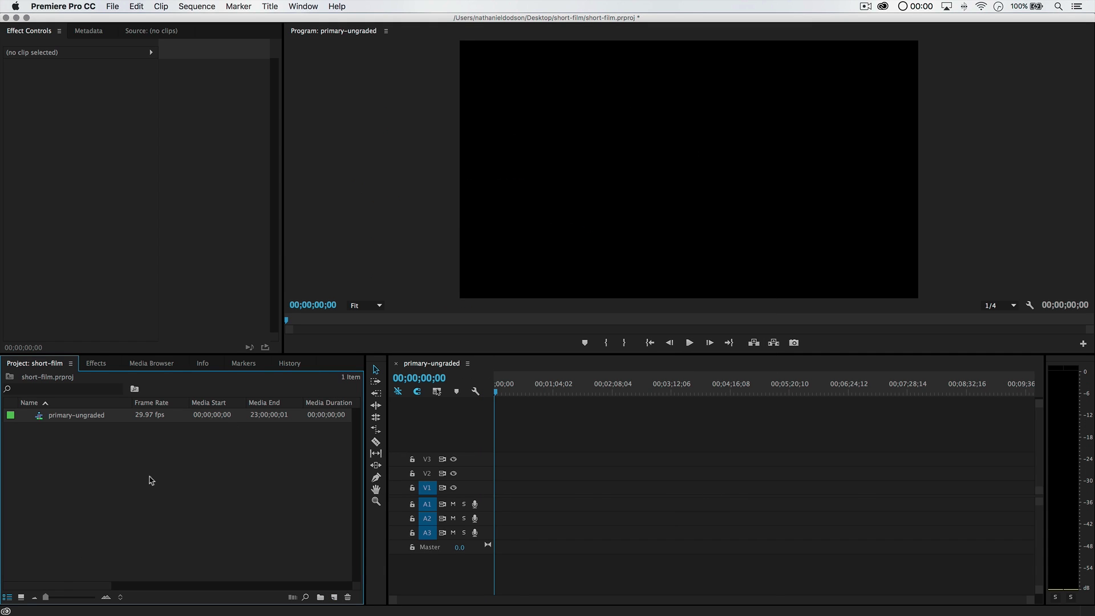
- Show the project items in Icon View and make the Project panel taller
left_click(21, 598)
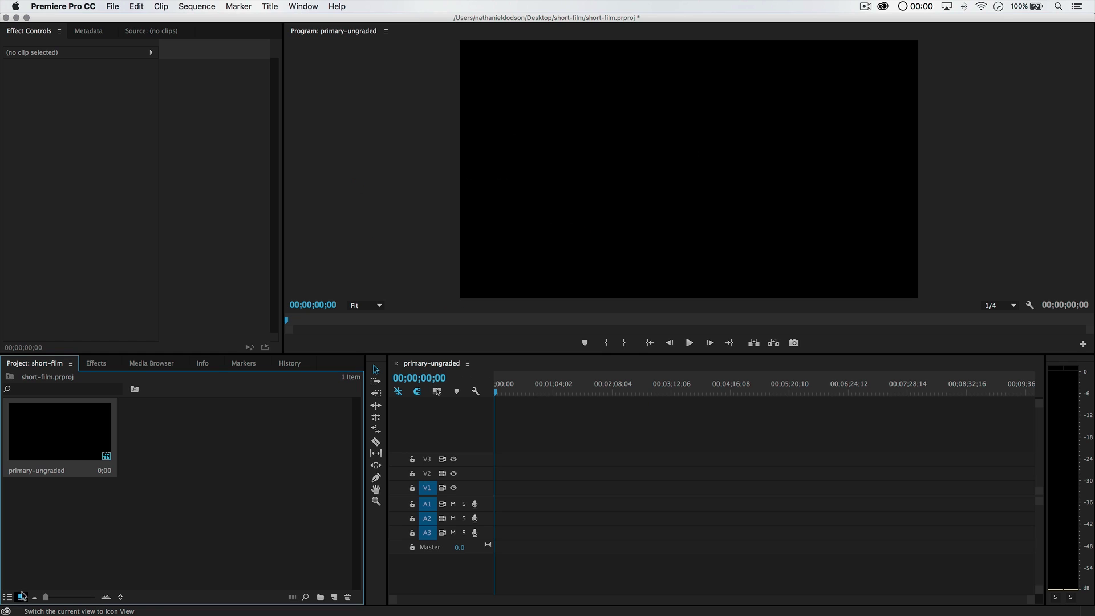
left_click(173, 461)
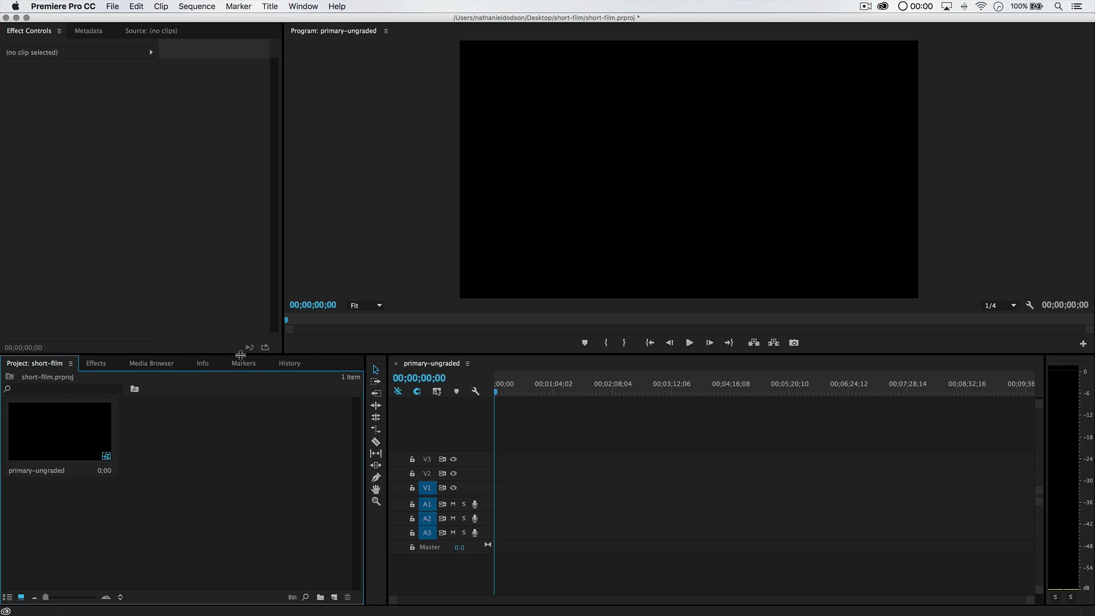
left_click_drag(240, 355, 241, 294)
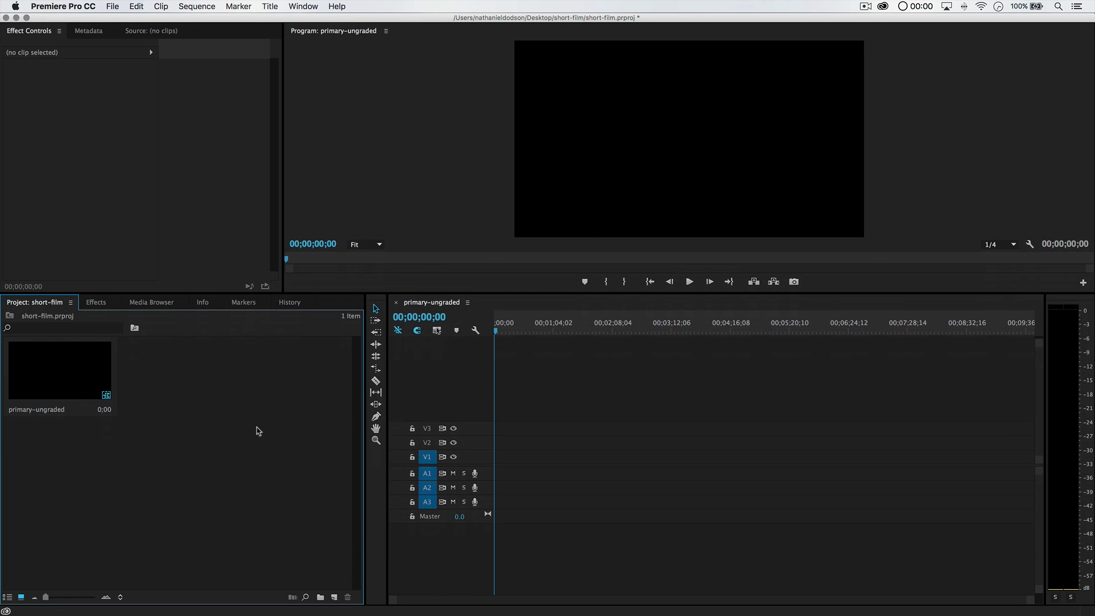
- Create two bins in the project, named audio and stock video
left_click(320, 597)
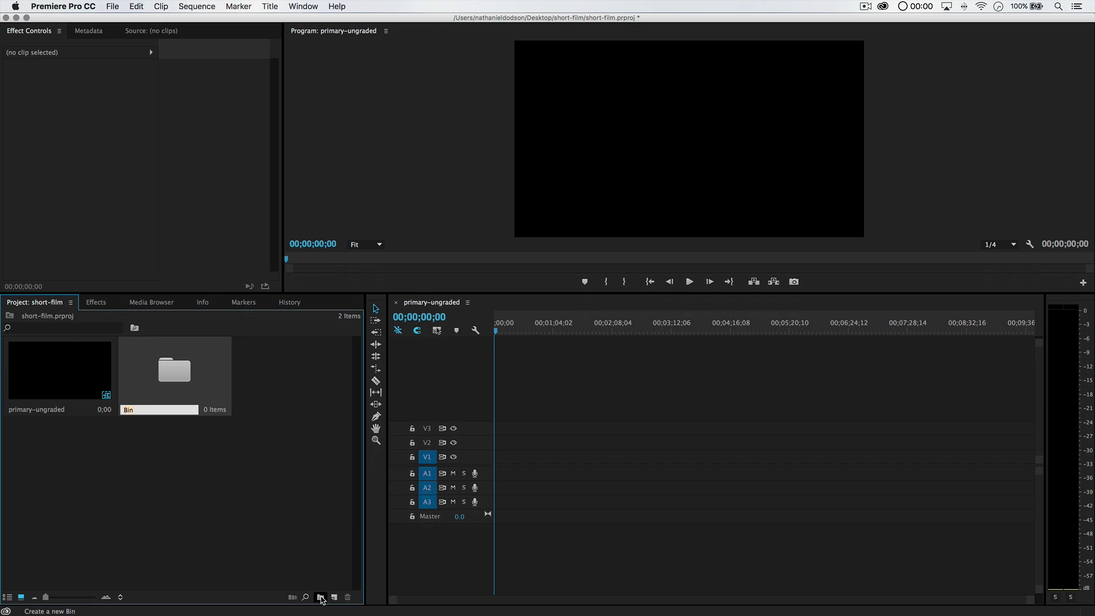
type("au")
key("Return")
left_click(183, 512)
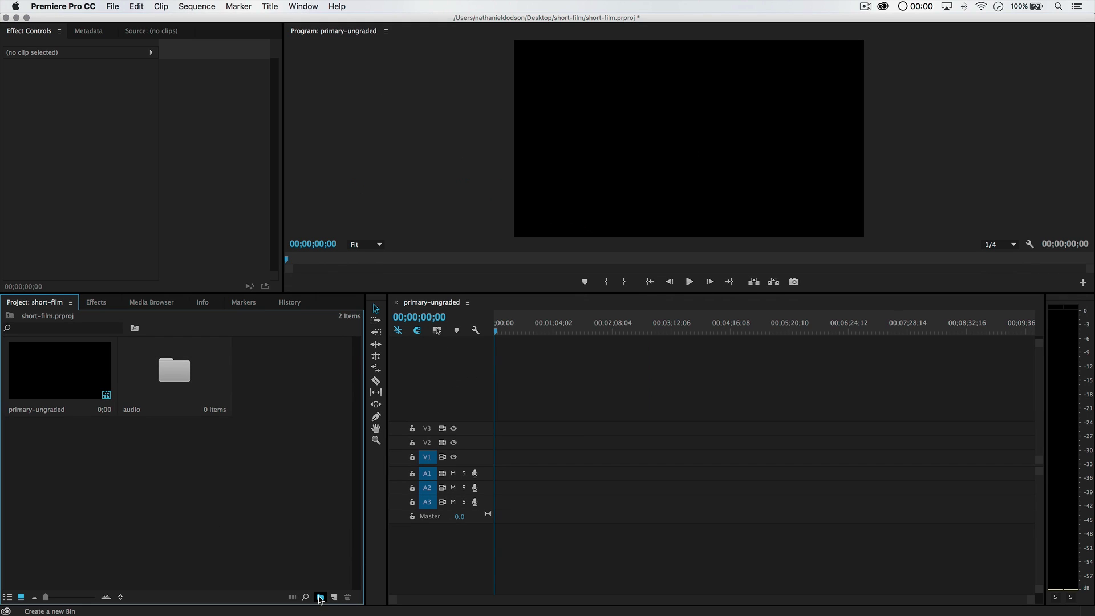
left_click(321, 598)
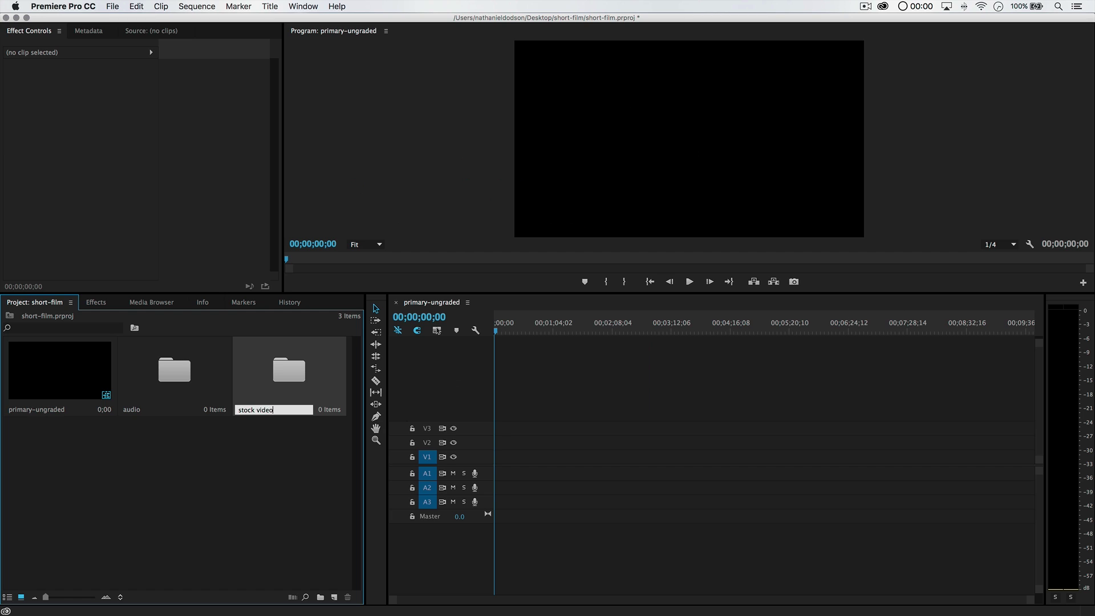
key("Return")
left_click(268, 489)
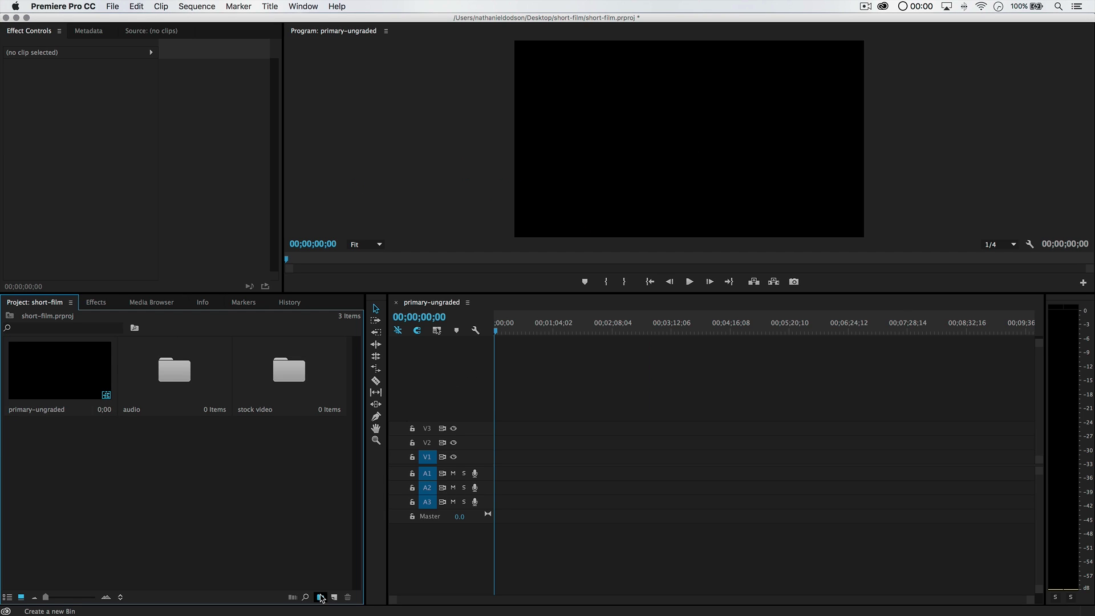
- Create two more bins in the project, named my footage and graphics
left_click(320, 597)
type("my footage")
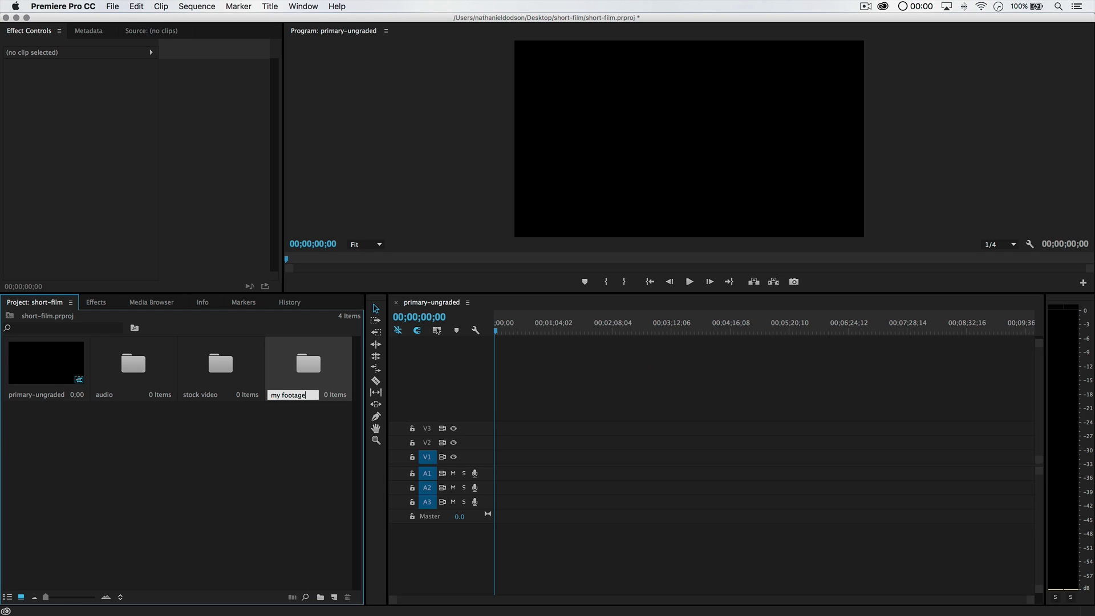
key("Return")
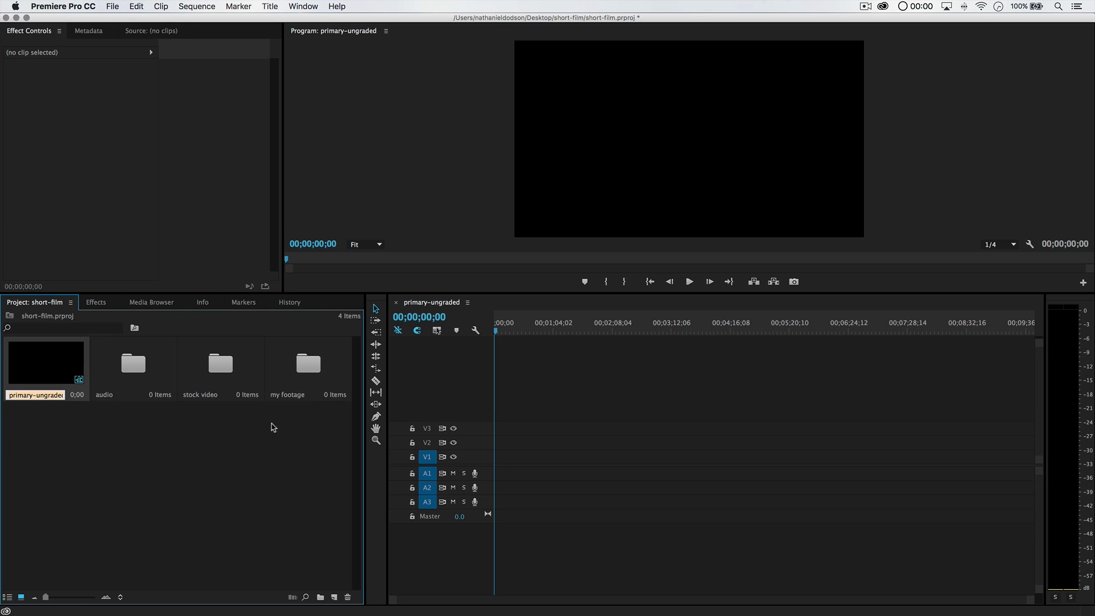
left_click(320, 597)
type("graph")
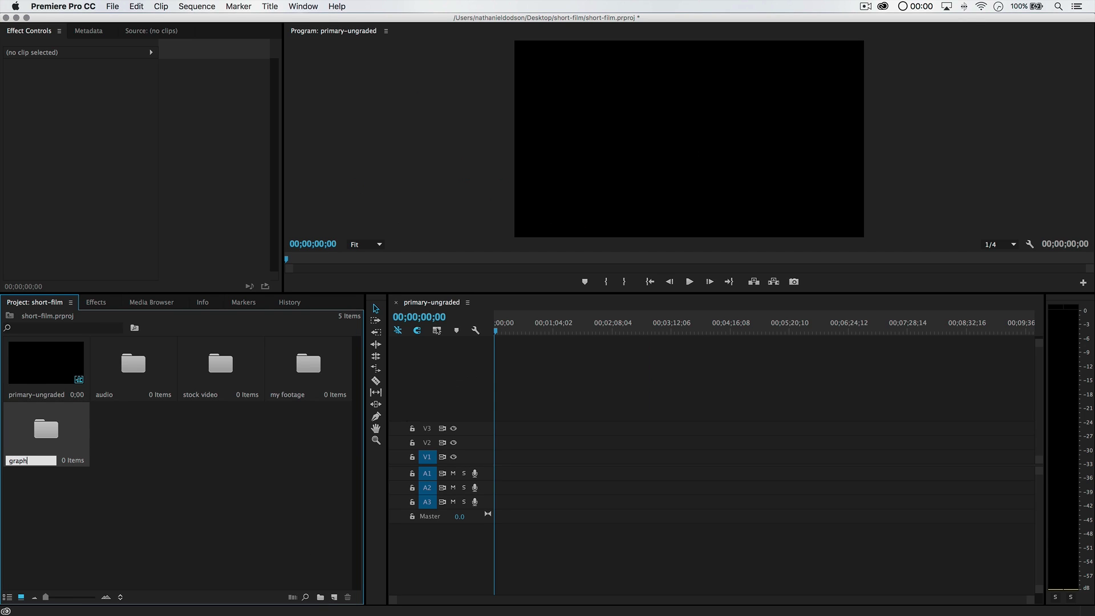
type("ics")
key("Return")
left_click(209, 444)
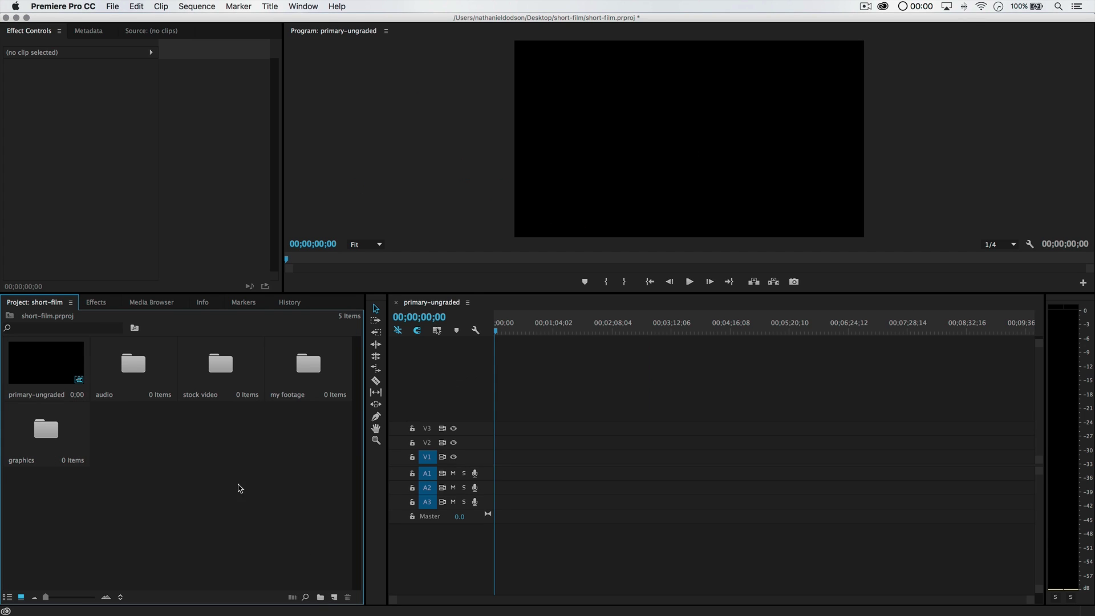
left_click(41, 369)
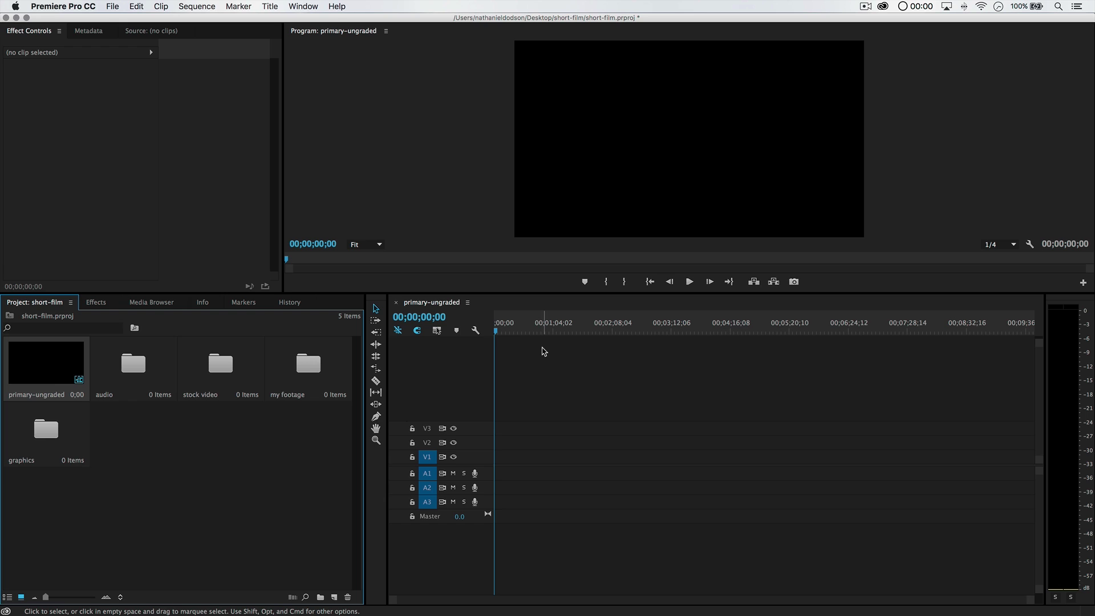
- Switch to Finder and import all the sound files from the short-film project's audio folder into the audio bin
key("super+Tab")
key("super+Tab")
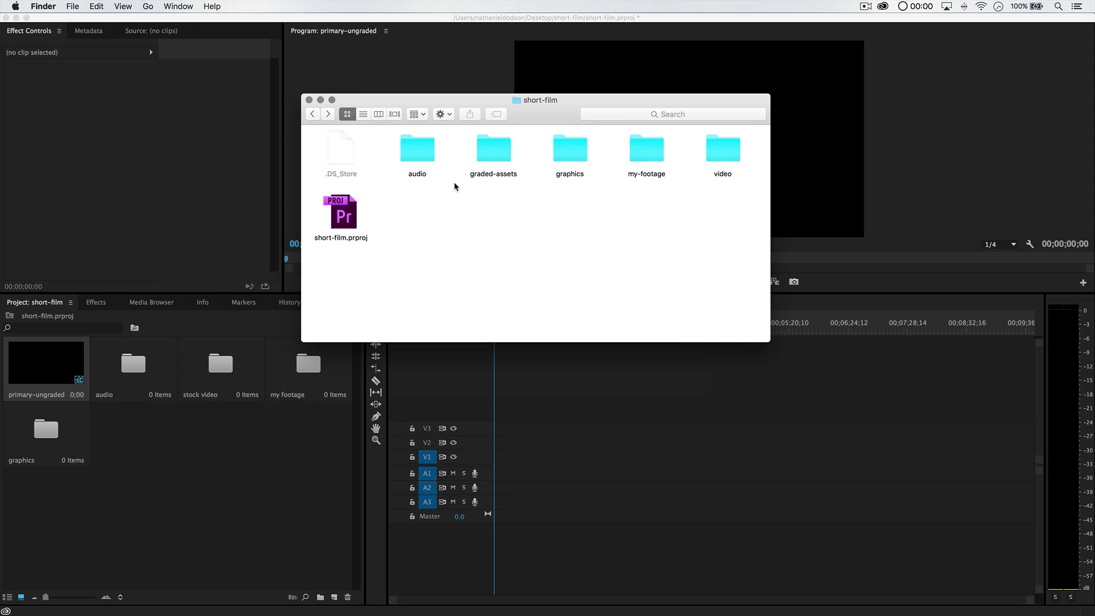
double_click(419, 151)
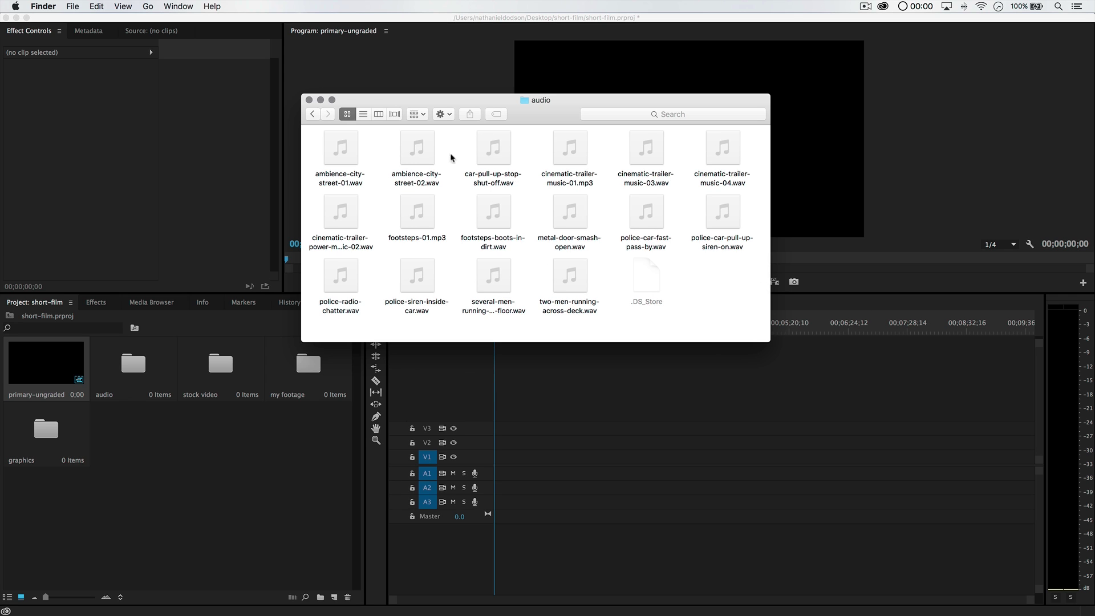
left_click(363, 114)
left_click(410, 160)
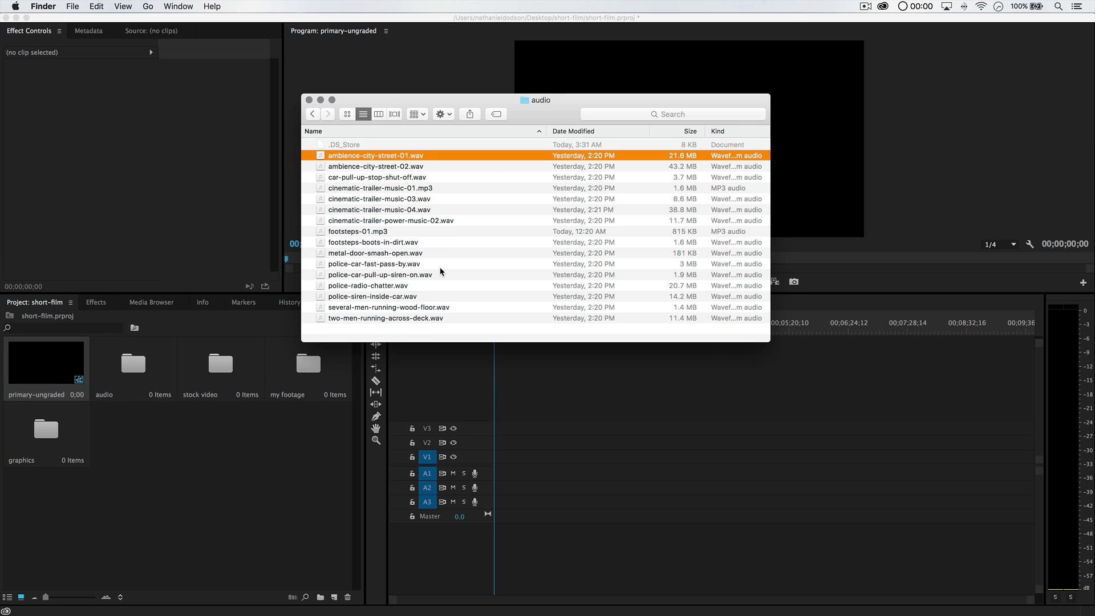
left_click(429, 315, "shift")
left_click_drag(370, 158, 132, 363)
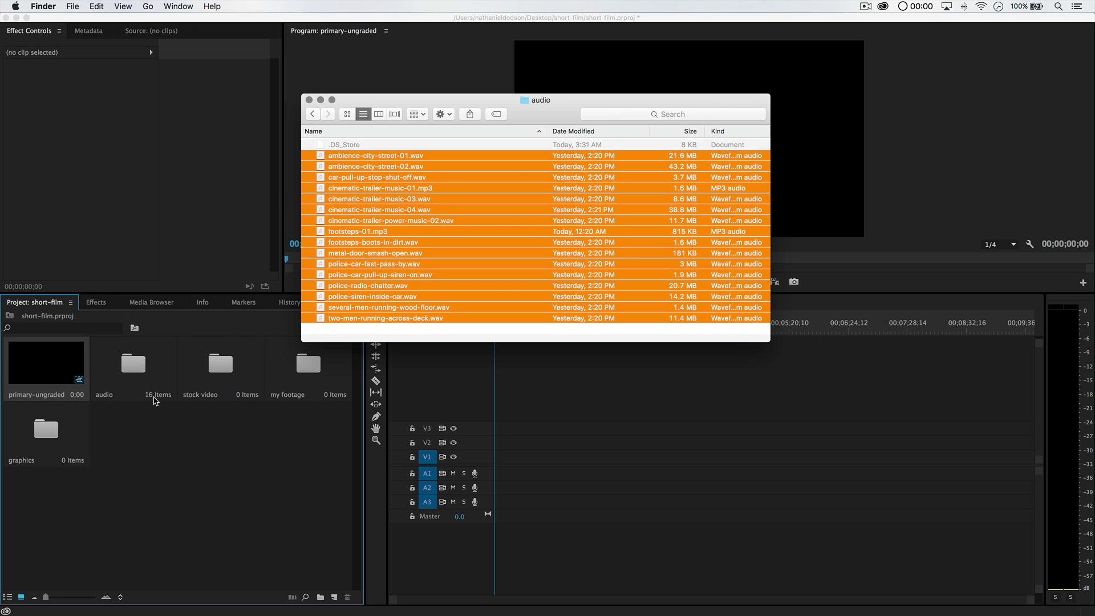
- Import all the .mov clips from the short-film project's video folder into the stock video bin
left_click(313, 115)
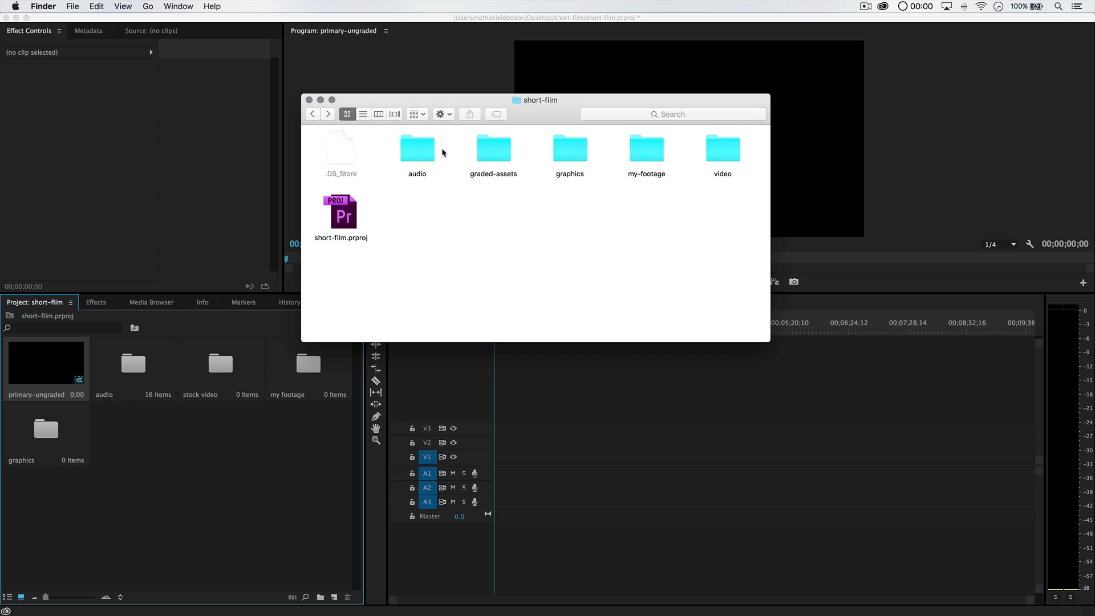
double_click(720, 151)
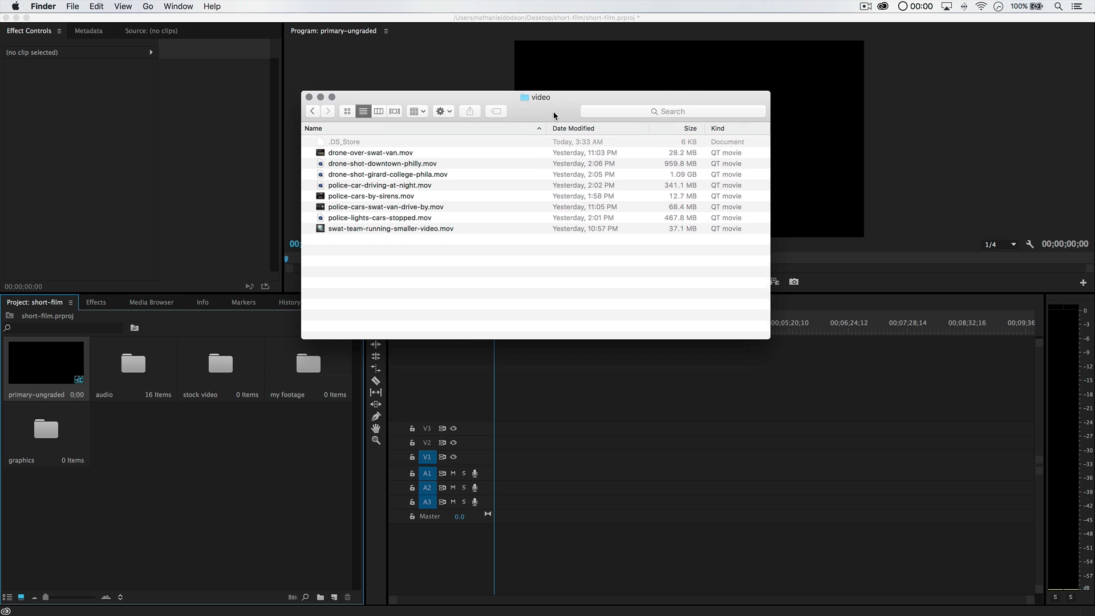
left_click(483, 137)
left_click(455, 212, "shift")
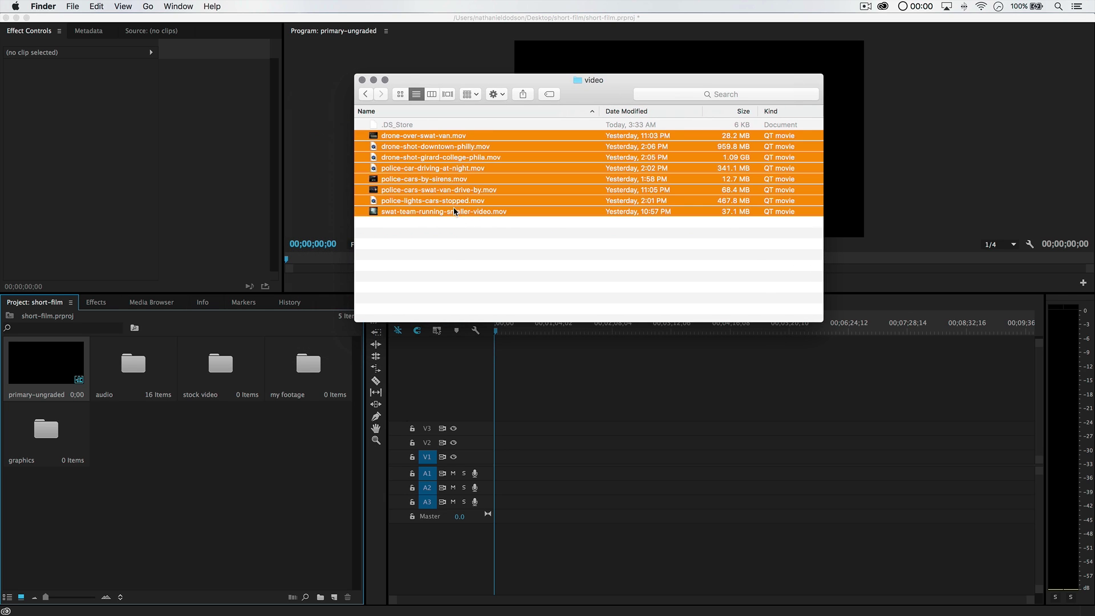
left_click_drag(403, 159, 220, 371)
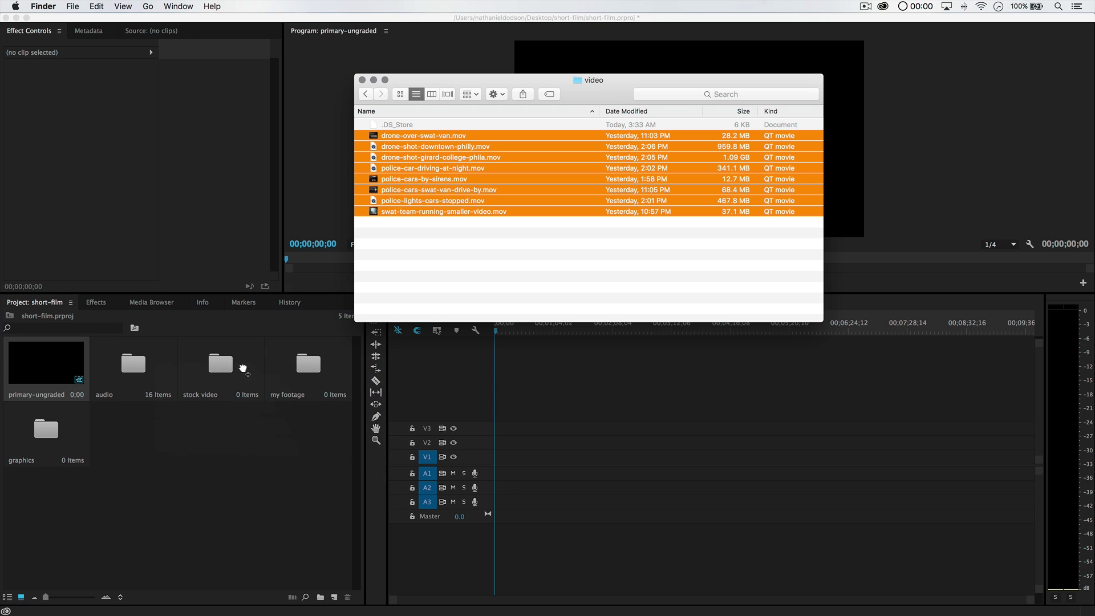
left_click_drag(398, 224, 219, 369)
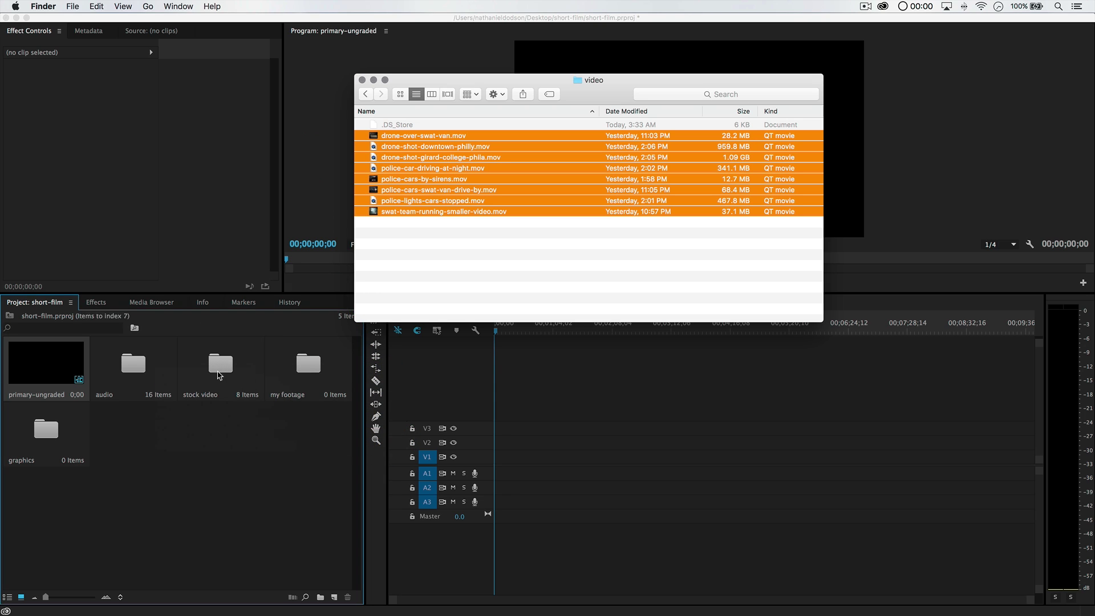
- Import top-secret-ps-image.jpg from the graphics folder into the graphics bin
left_click(365, 94)
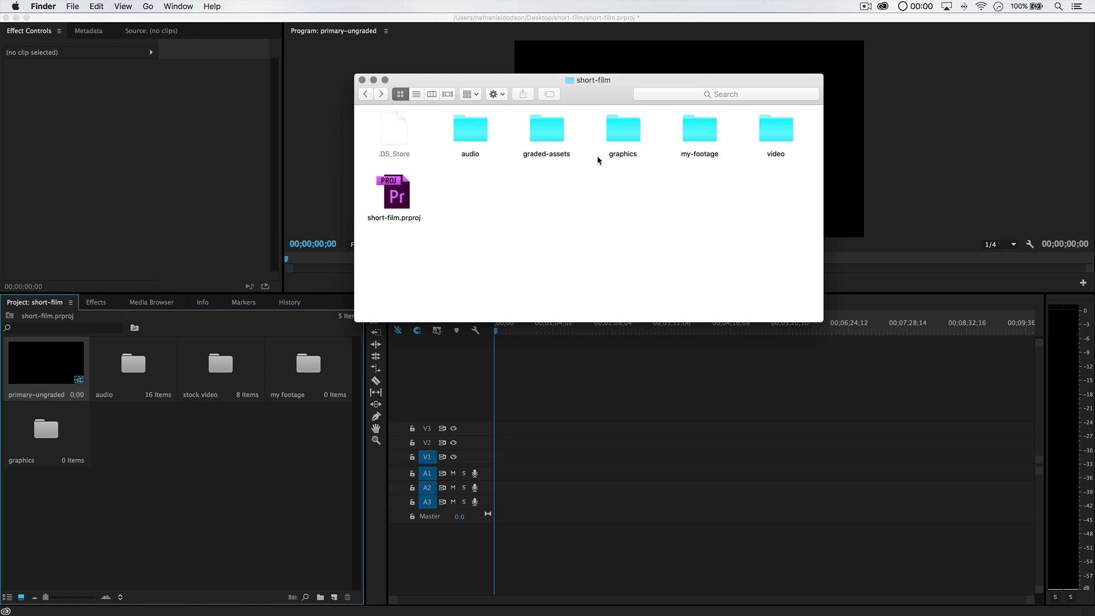
double_click(628, 135)
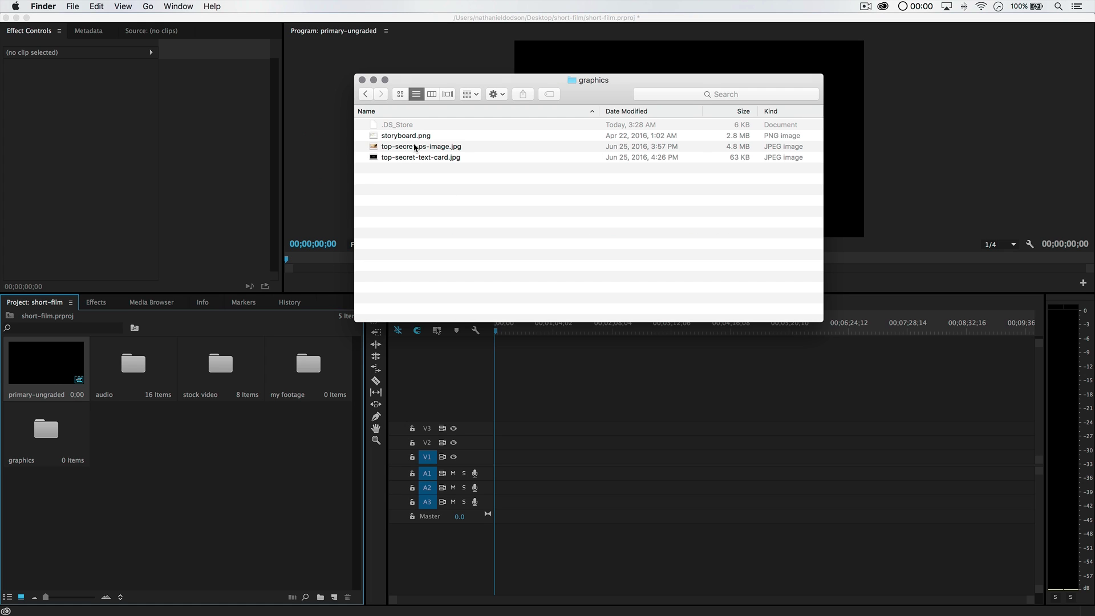
left_click(416, 147)
left_click_drag(438, 150, 51, 437)
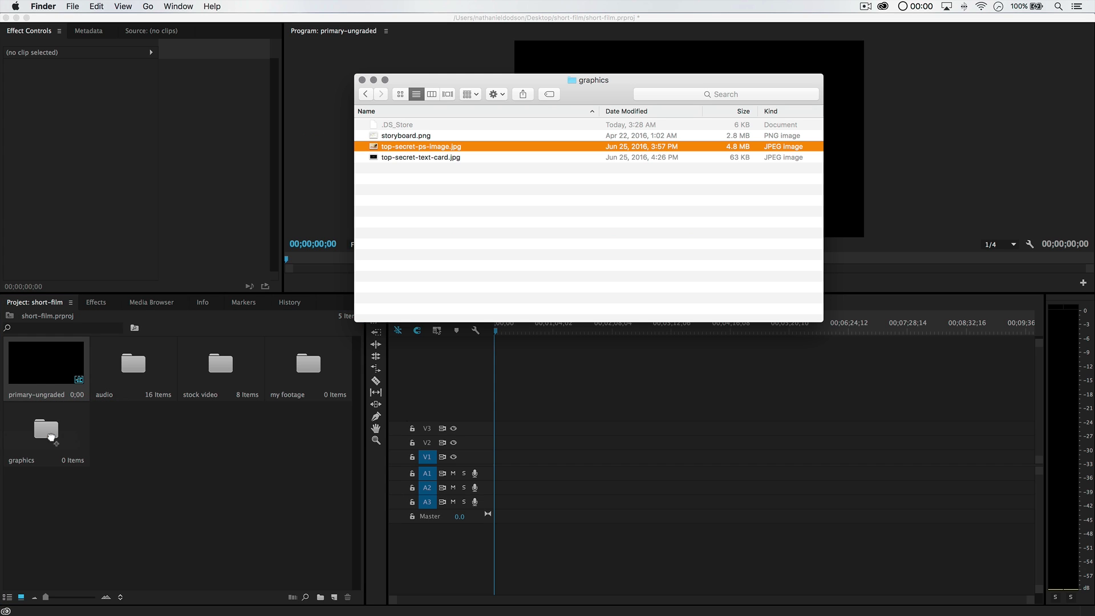
- Import all the .MOV clips from the my-footage folder, 01-walkingAcrossFrame-I through bRoll-III, into the my footage bin
left_click(365, 94)
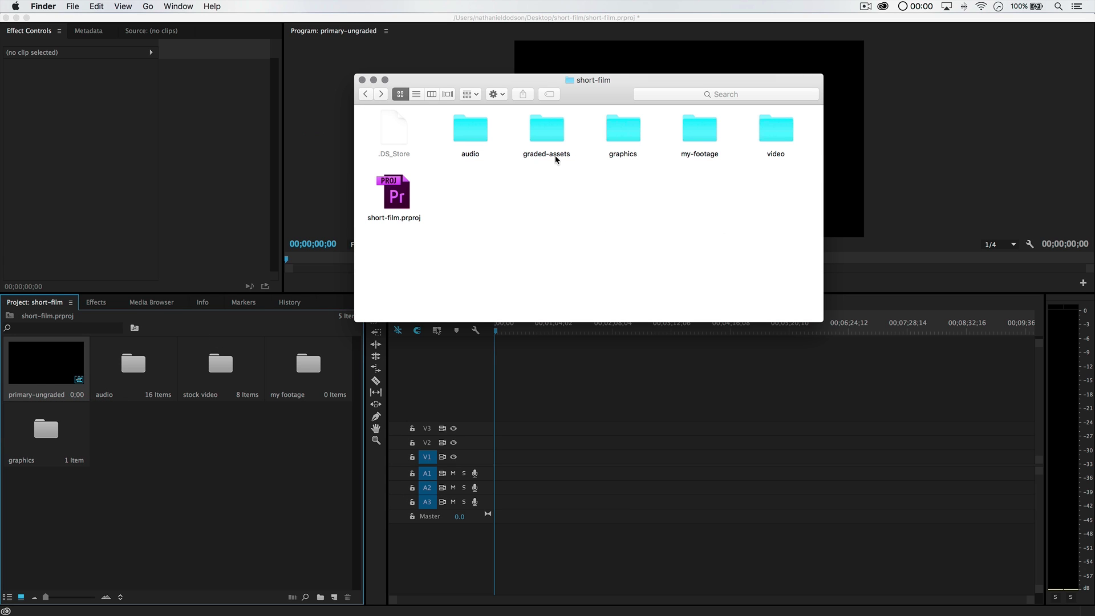
double_click(703, 132)
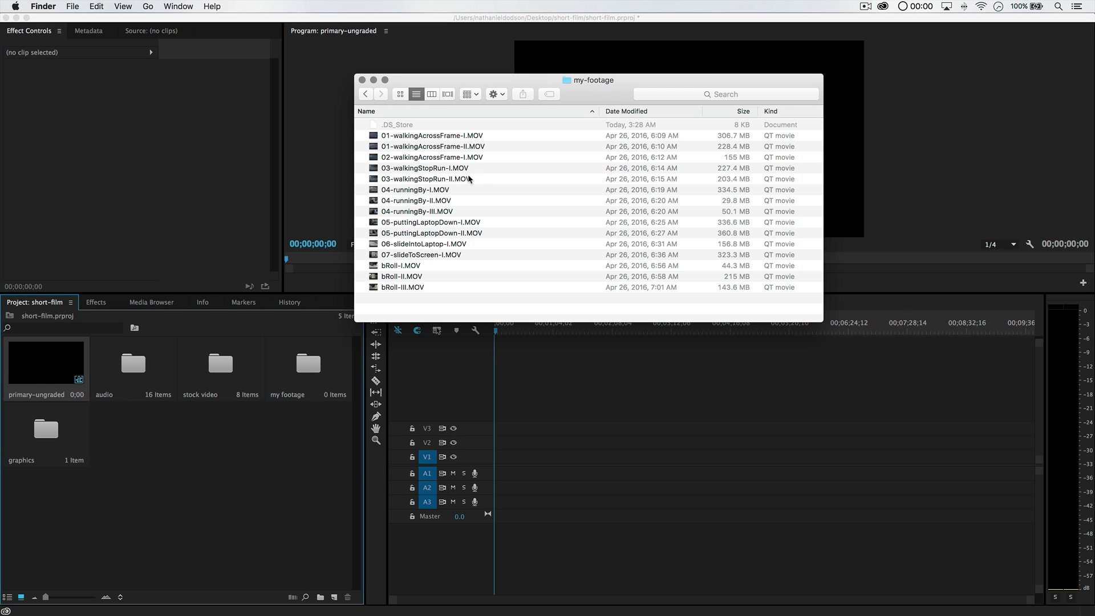
left_click(438, 137)
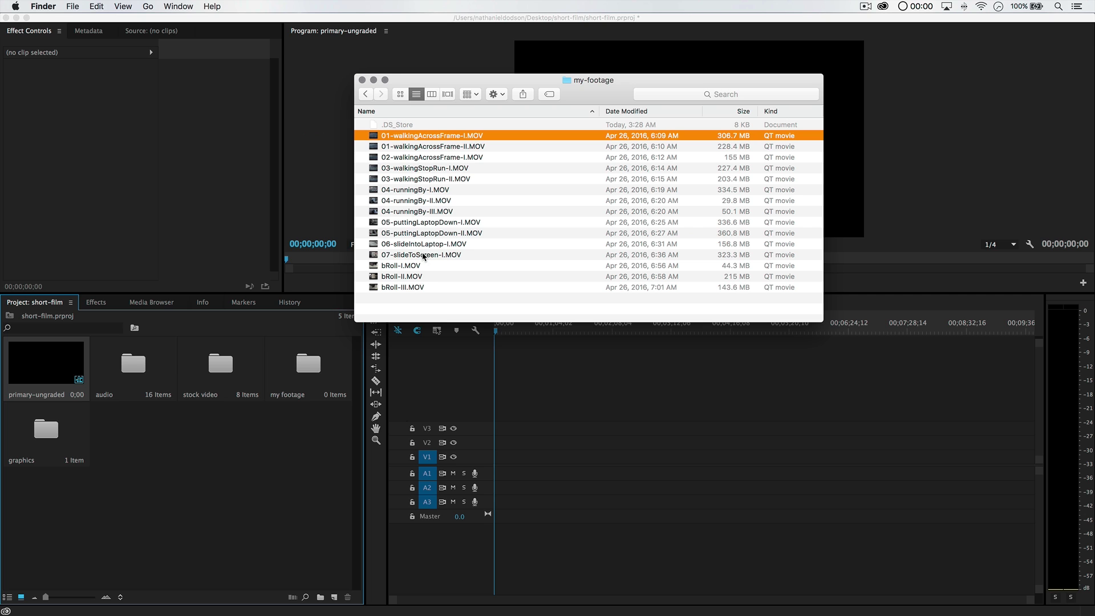
left_click(411, 288, "shift")
left_click_drag(422, 139, 313, 370)
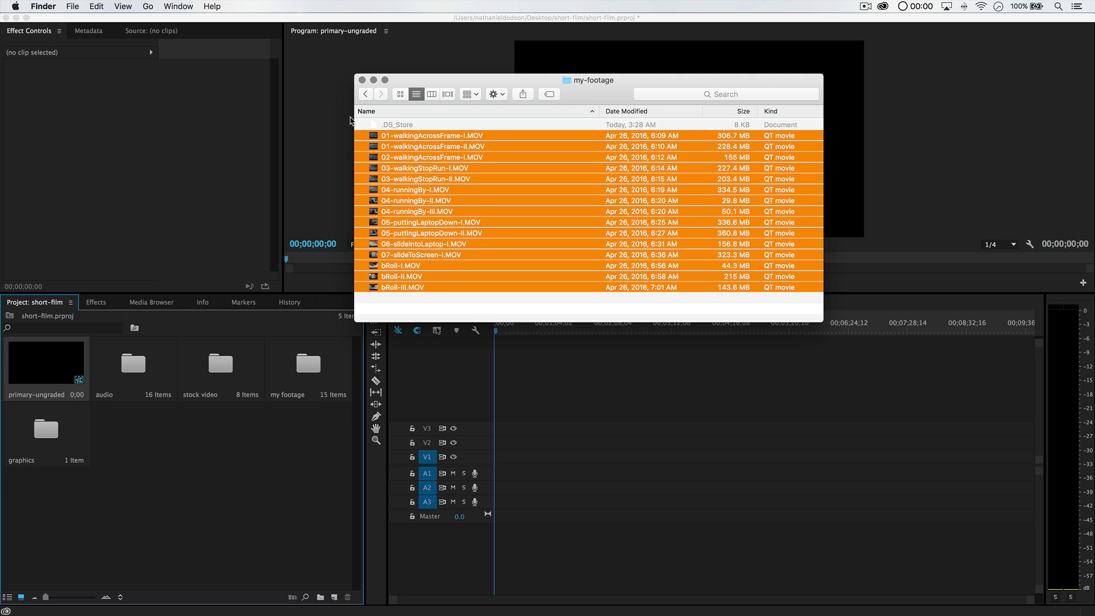
- Preview storyboard.png from the graphics folder to review the planned shots and sounds, and minimize the Finder window
left_click(365, 94)
double_click(631, 135)
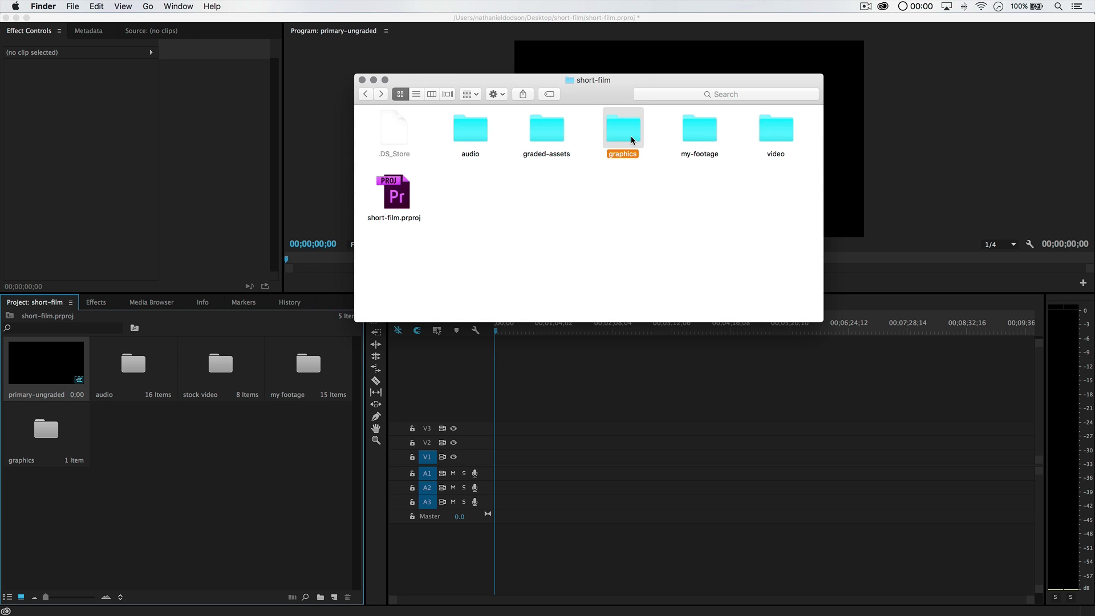
left_click(429, 136)
key("space")
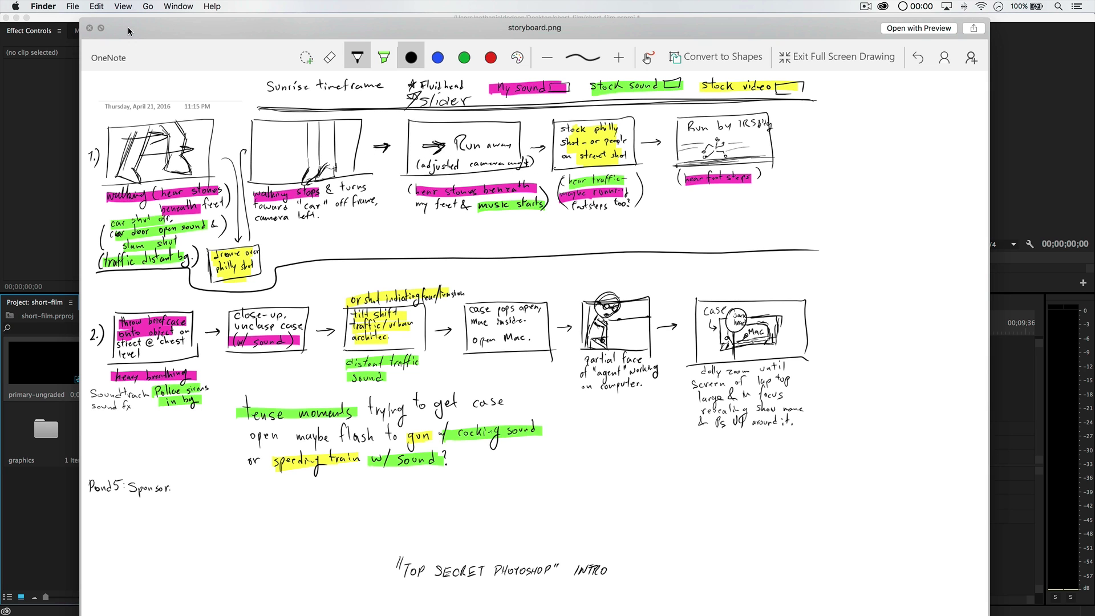
key("space")
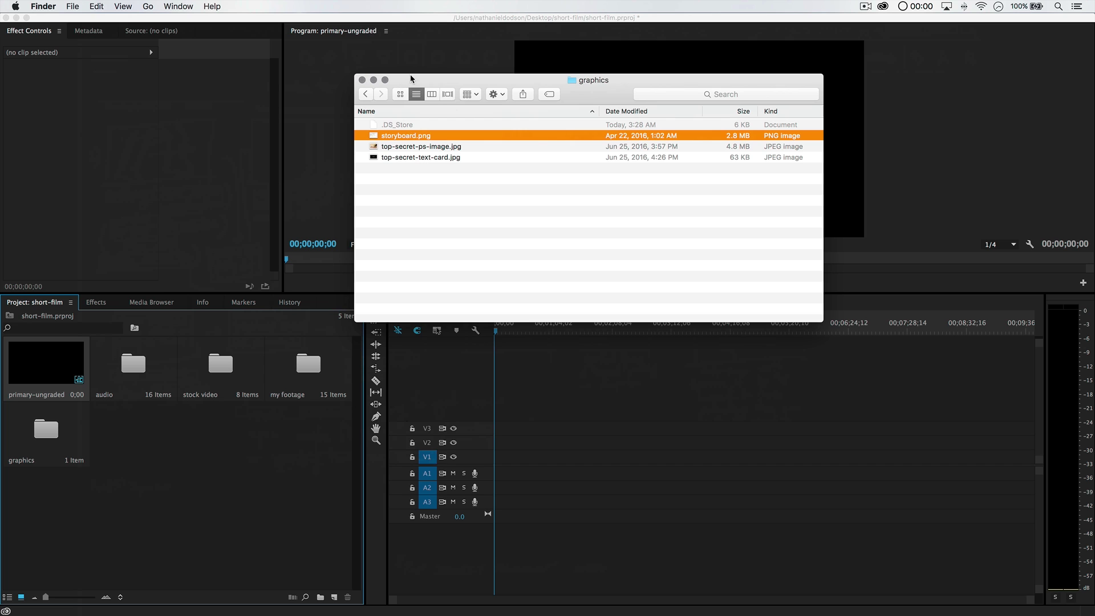
left_click_drag(411, 75, 491, 99)
key("super+m")
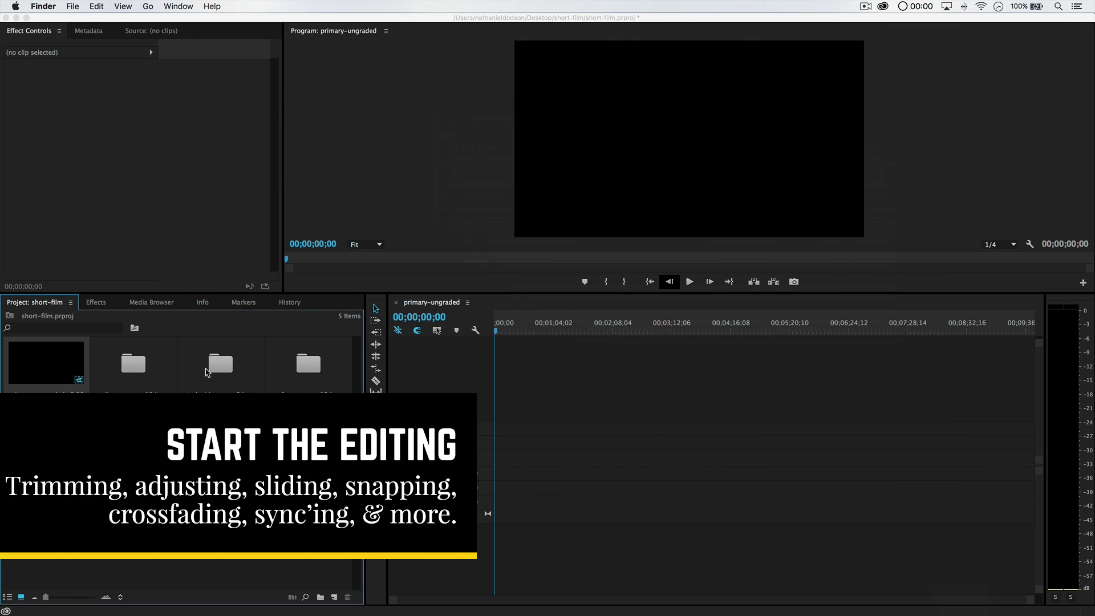
- Open the my footage bin in Premiere Pro and skim the 01-walkingAcrossFrame-II clip's thumbnail
double_click(311, 365)
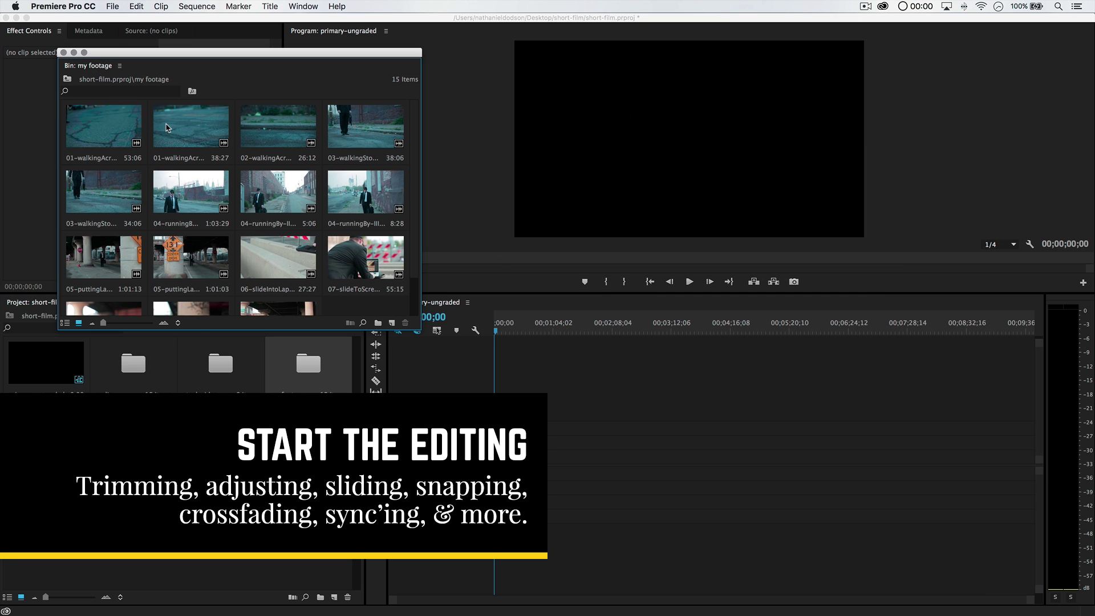
left_click(181, 127)
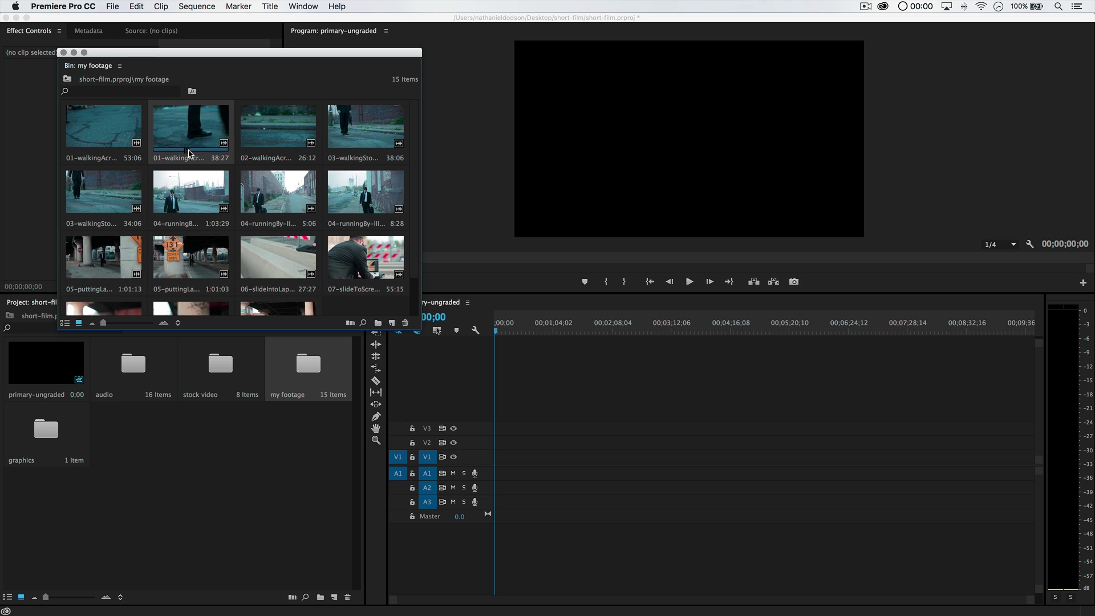
key("XF86AudioMute")
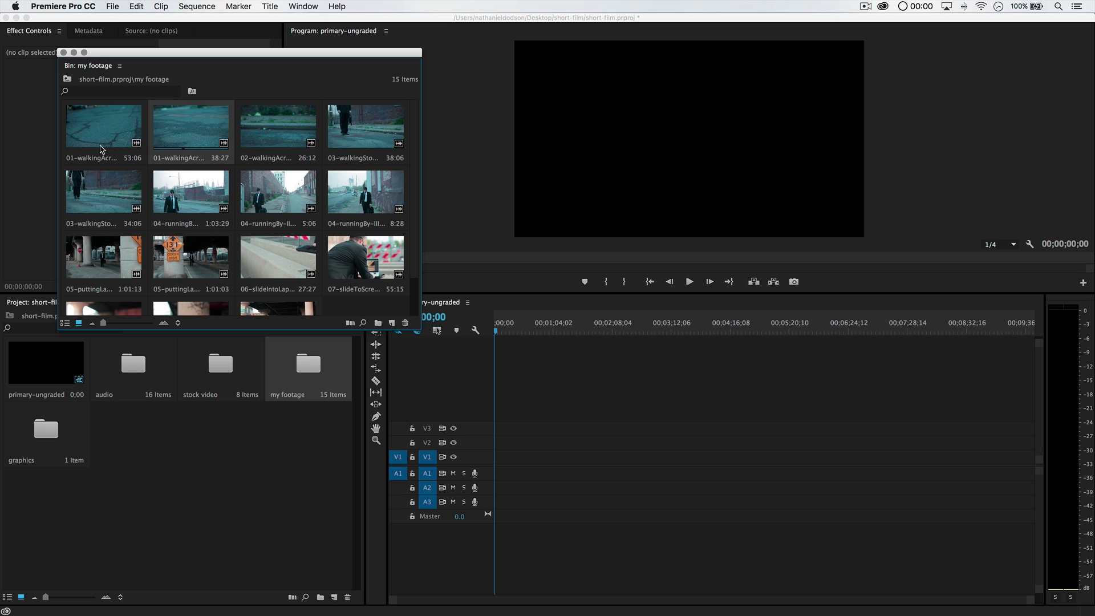
- Place 01-walkingAcrossFrame-II.MOV at the start of tracks V1 and A1 in the primary-ungraded sequence
left_click_drag(189, 133, 503, 465)
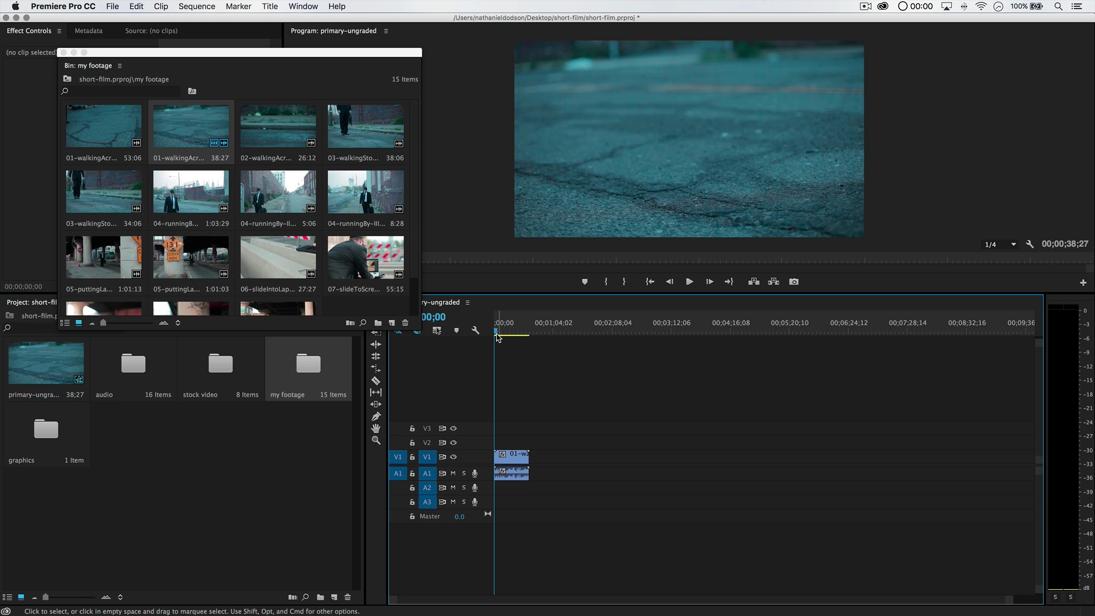
left_click_drag(501, 334, 505, 339)
key("=")
key("=")
key("=")
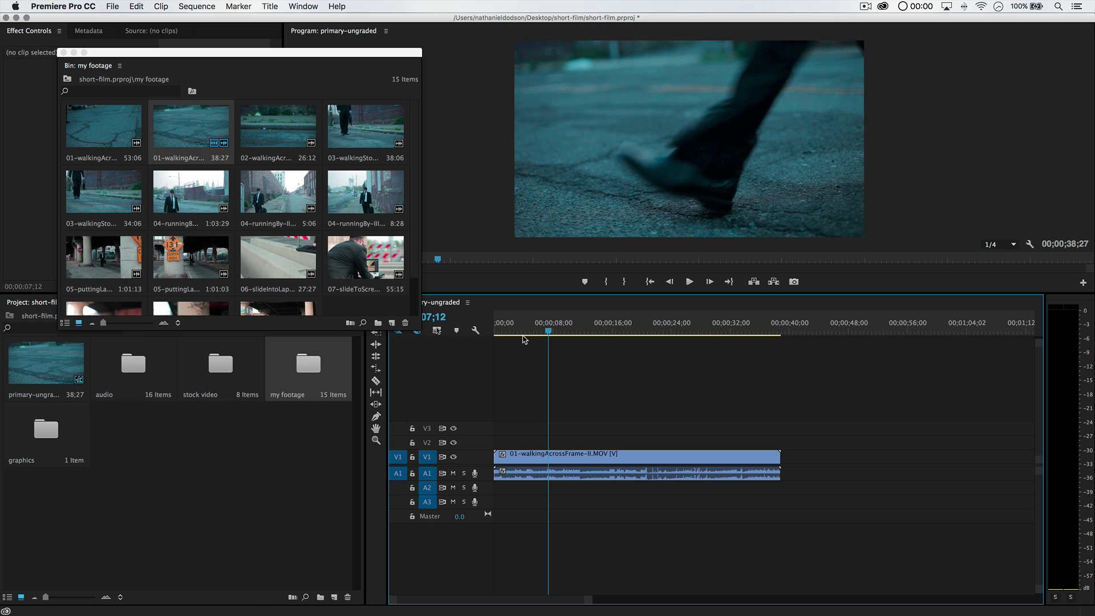
- Scrub through the 01-walkingAcrossFrame-II clip and delete it from the timeline
left_click(522, 336)
mouse_move(520, 341)
left_mouse_down()
mouse_move(571, 343)
mouse_move(508, 350)
mouse_move(720, 345)
mouse_move(525, 343)
left_mouse_up()
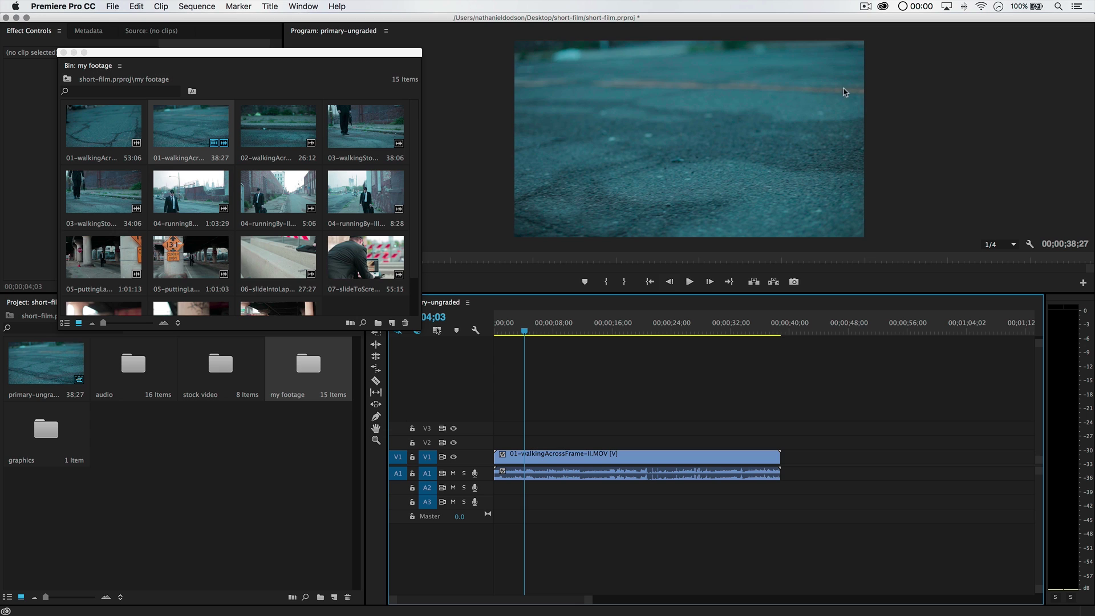
left_click_drag(635, 411, 687, 521)
key("Delete")
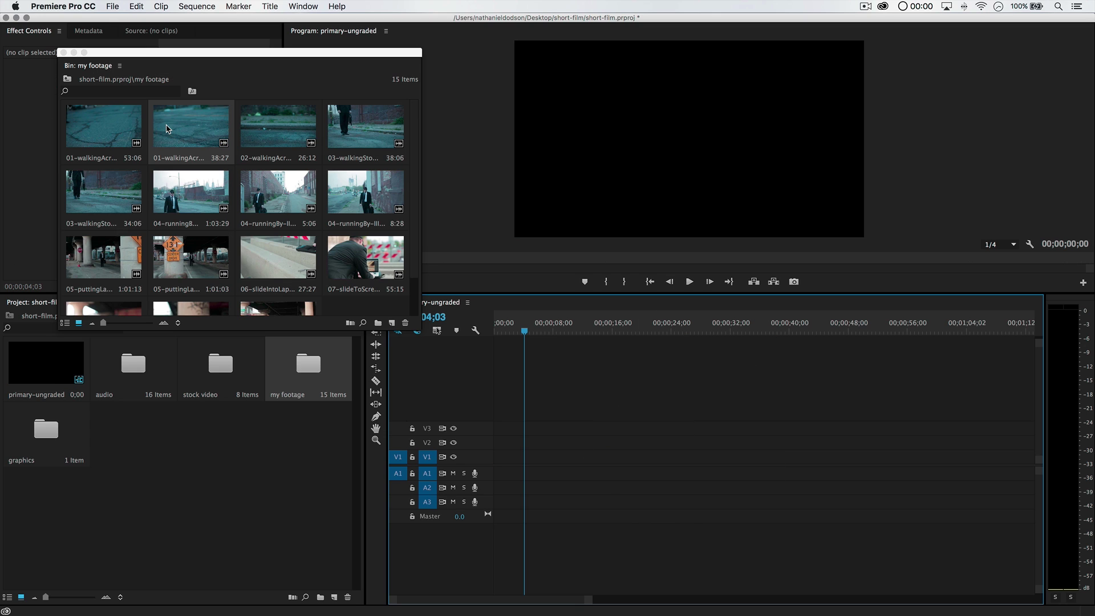
- Place 02-walkingAcrossFrame-I.MOV at the start of tracks V1 and A1, and scrub through it to about 00;00;08;26
left_click(169, 129)
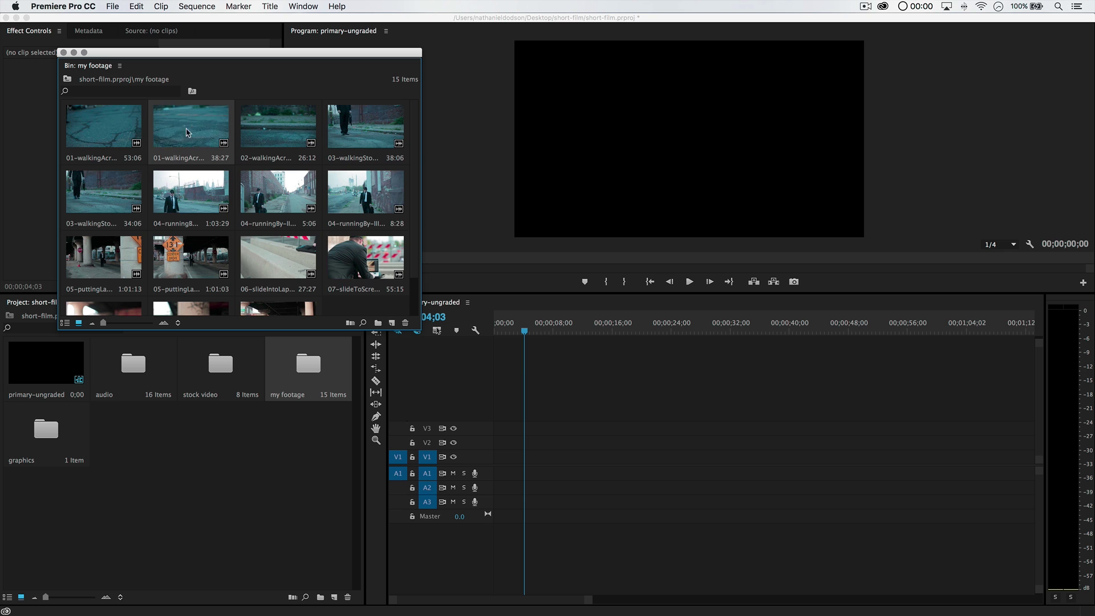
left_click(274, 133)
left_click_drag(272, 132, 490, 477)
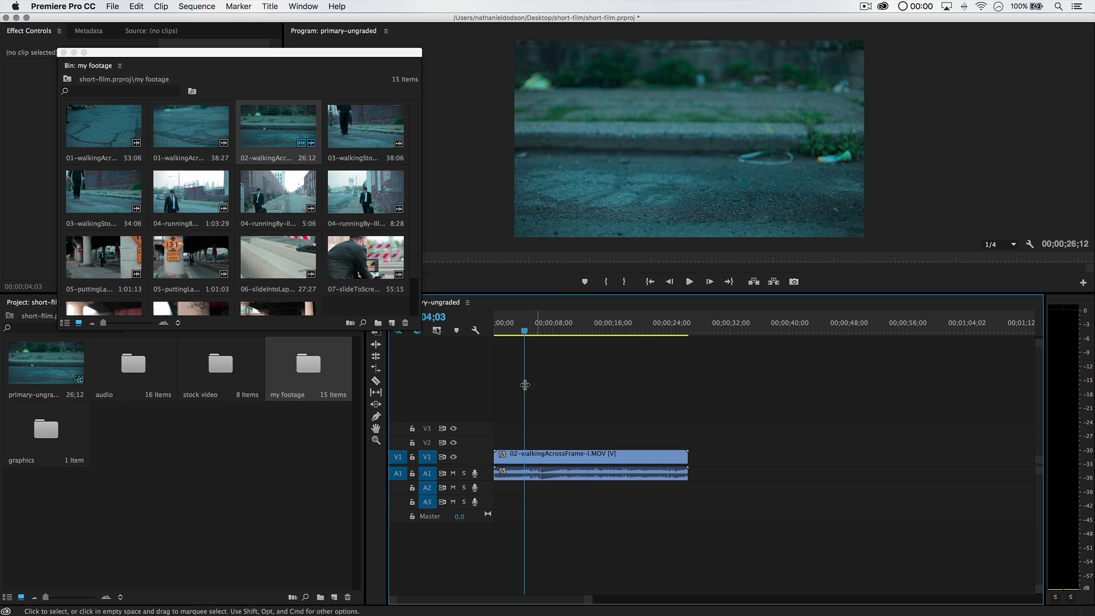
left_click_drag(524, 332, 559, 400)
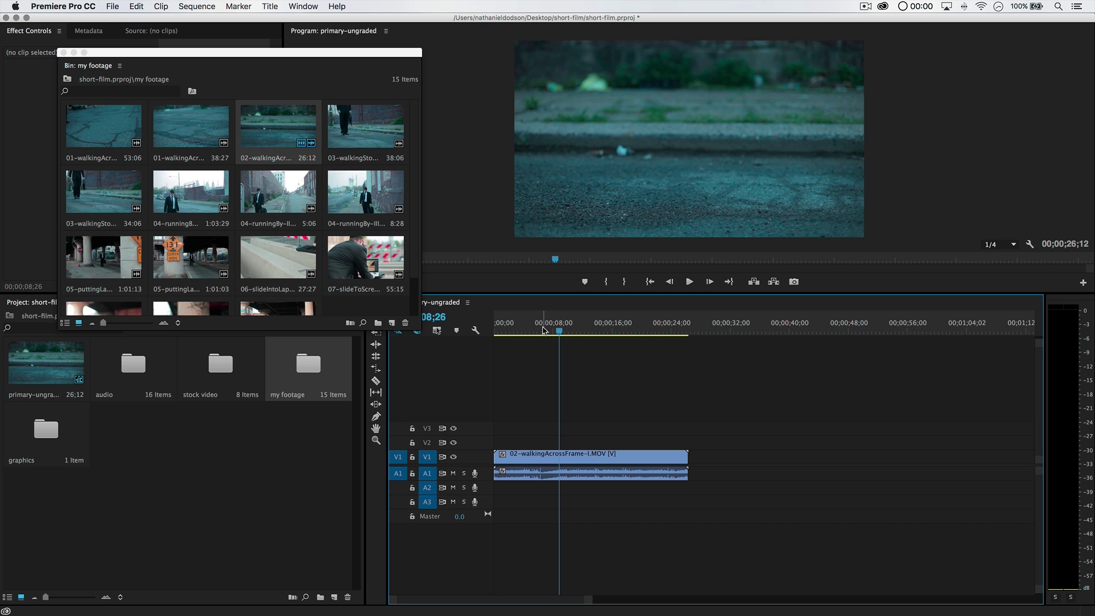
- Play and scrub the 02-walkingAcrossFrame-I clip to set the playhead at 00;00;11;13, just as the foot enters the frame
left_click_drag(544, 330, 567, 336)
key("space")
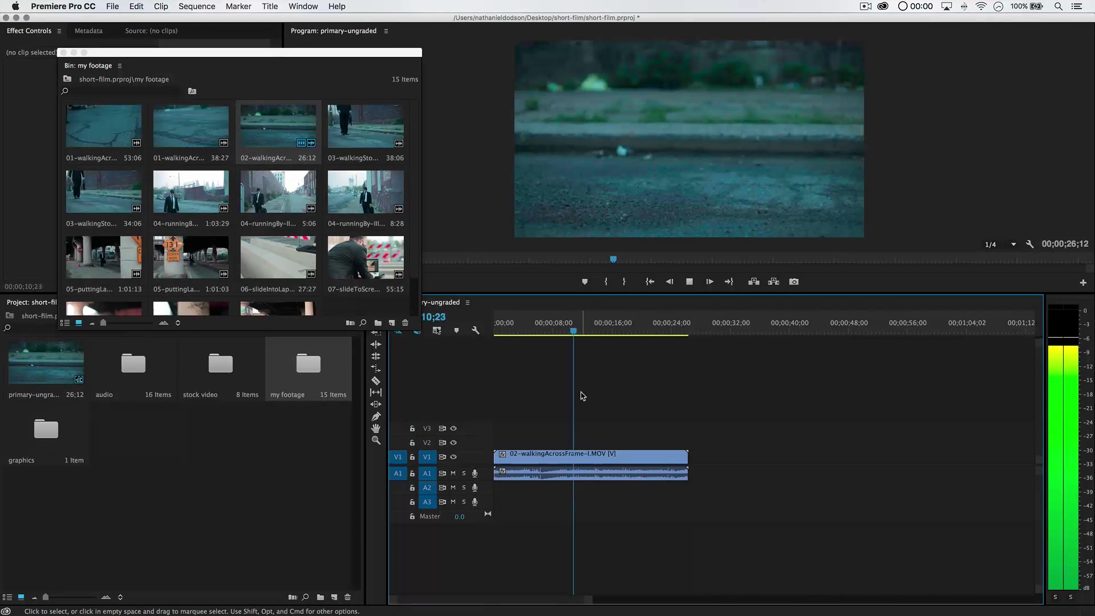
key("space")
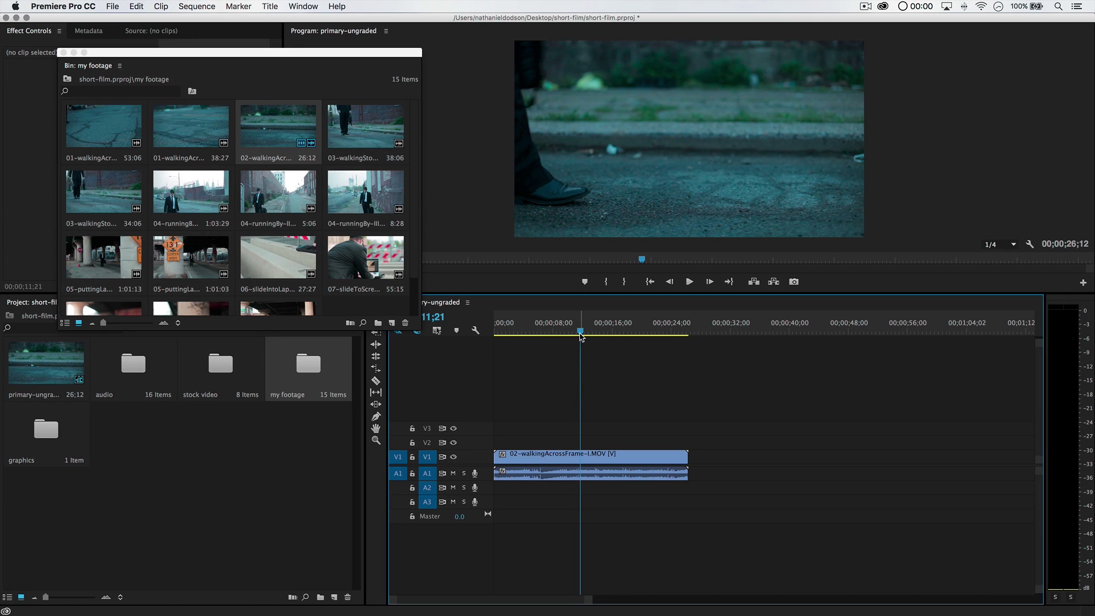
key("equal")
key("equal")
scroll(755, 369, "down", 2)
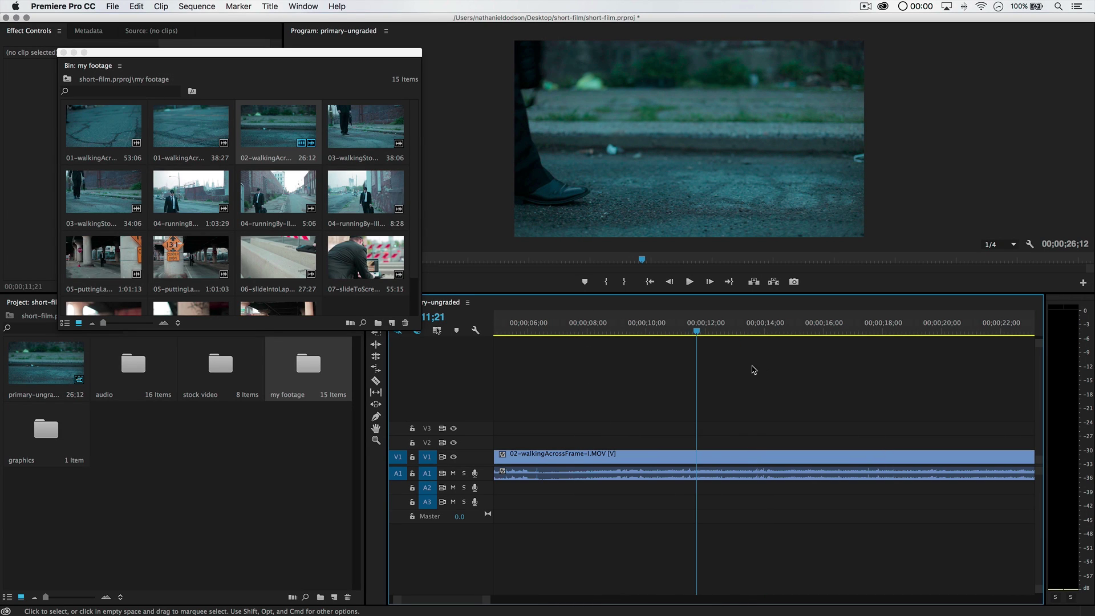
mouse_move(707, 339)
left_mouse_down()
mouse_move(676, 337)
mouse_move(699, 338)
mouse_move(679, 337)
mouse_move(690, 338)
left_mouse_up()
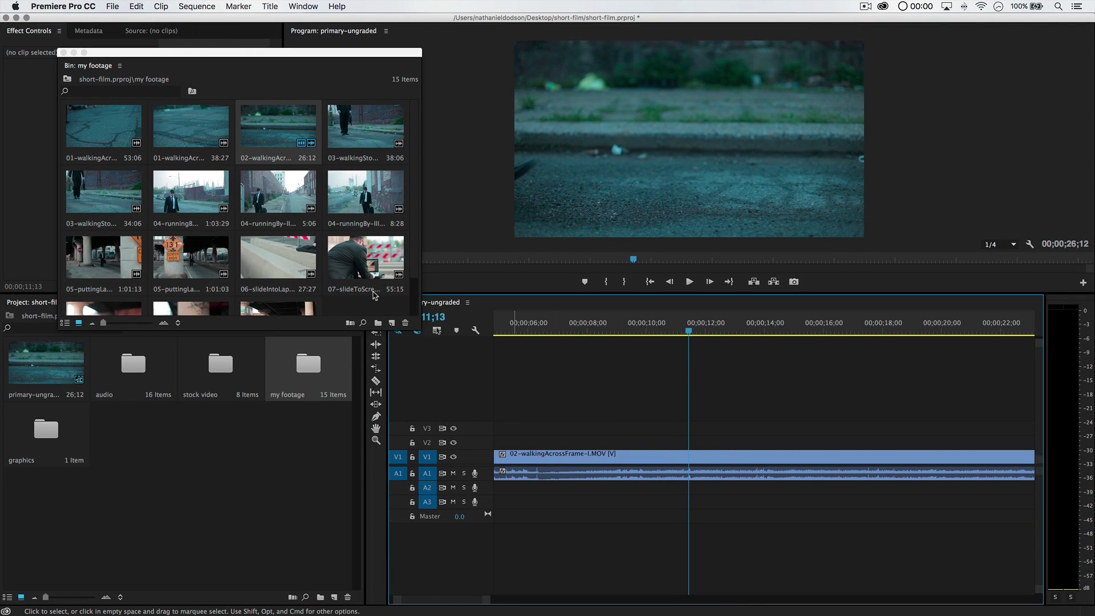
- Shrink and shift the my footage bin window, and split the 02-walkingAcrossFrame-I clip at 00;00;11;13 with the Razor tool
left_click_drag(318, 331, 319, 237)
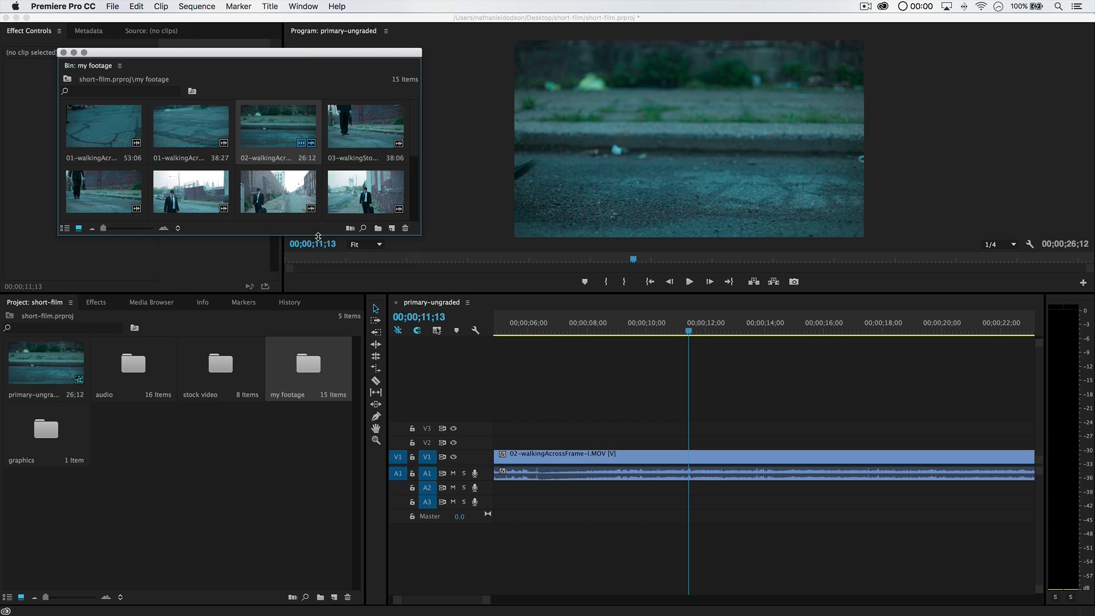
left_click_drag(305, 59, 276, 59)
key("c")
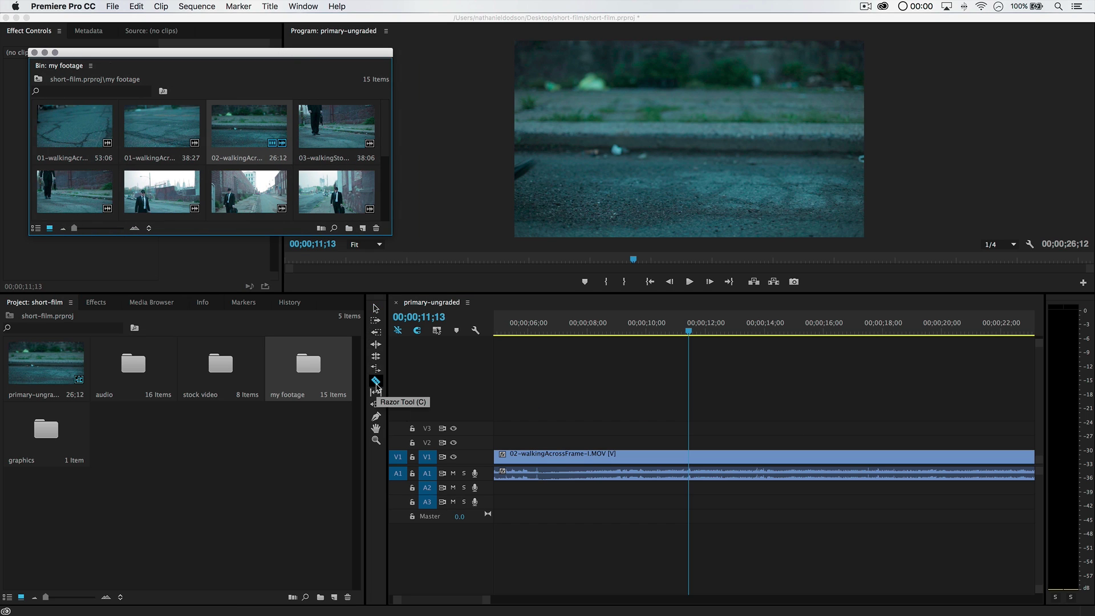
left_click(694, 459)
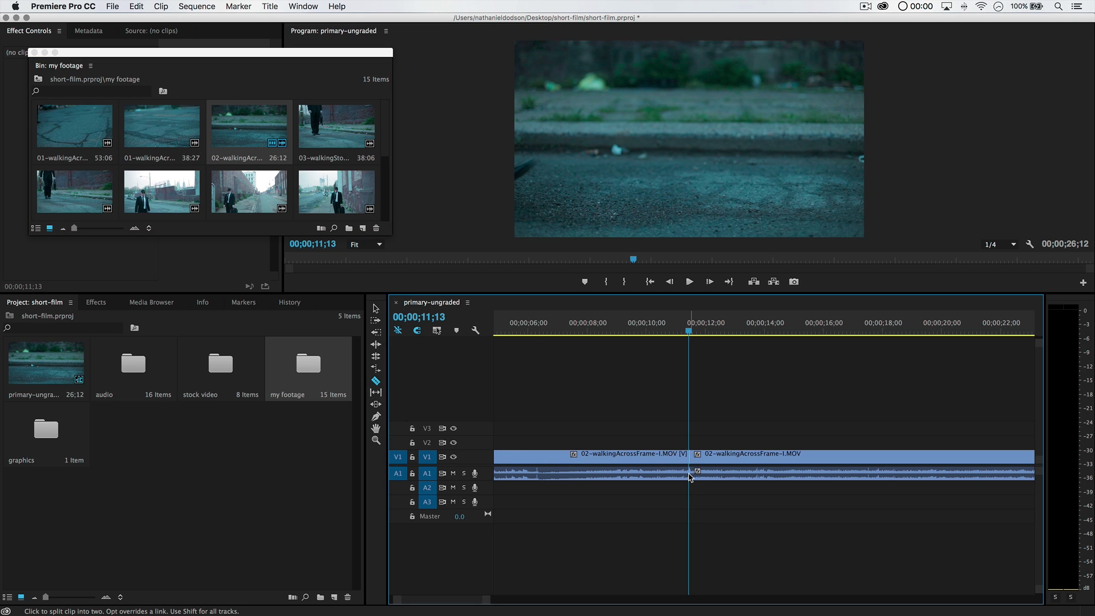
key("v")
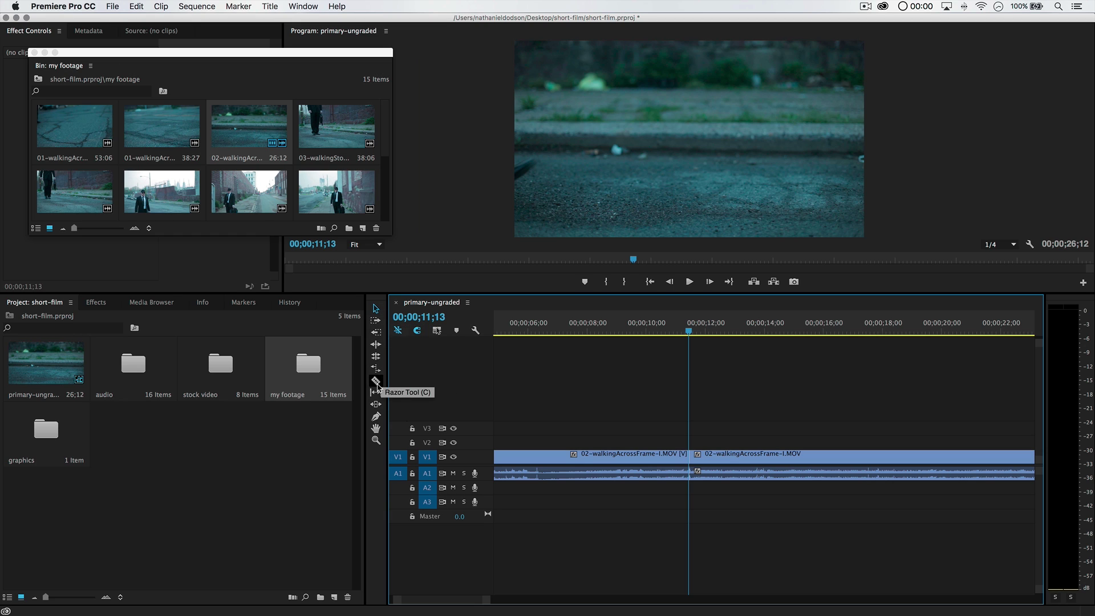
- Delete the part of the clip before the cut and ripple delete the gap it leaves
left_click_drag(570, 420, 639, 512)
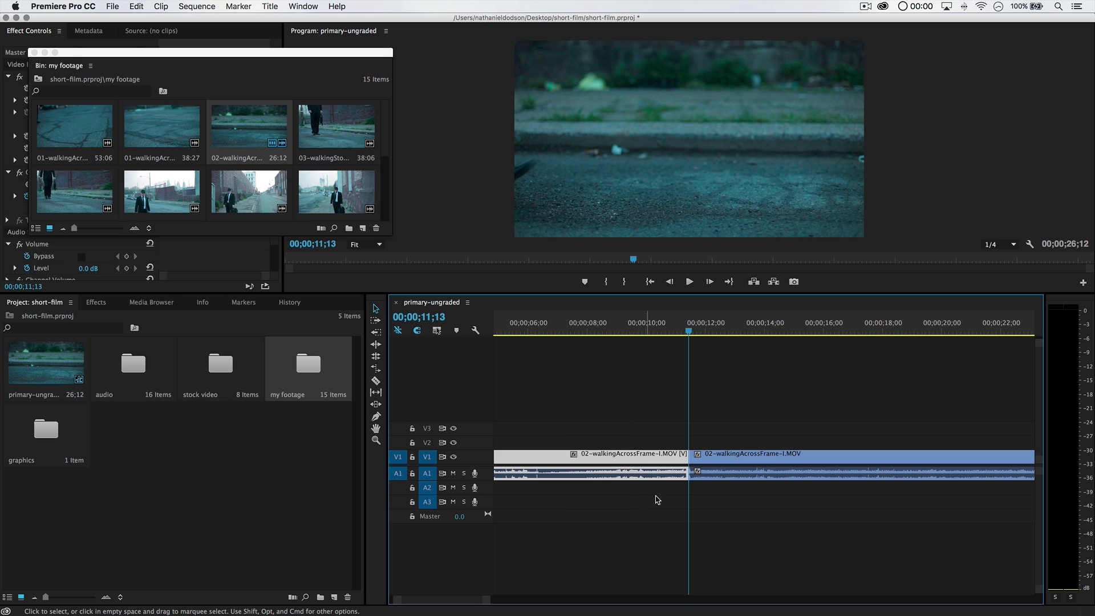
key("Delete")
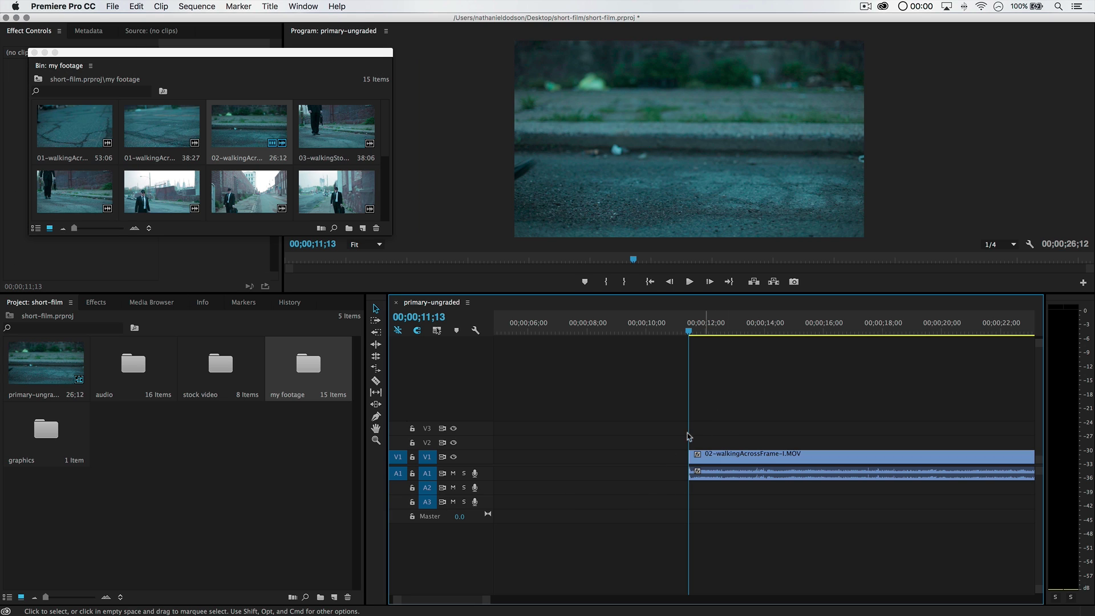
left_click(580, 461)
right_click(568, 461)
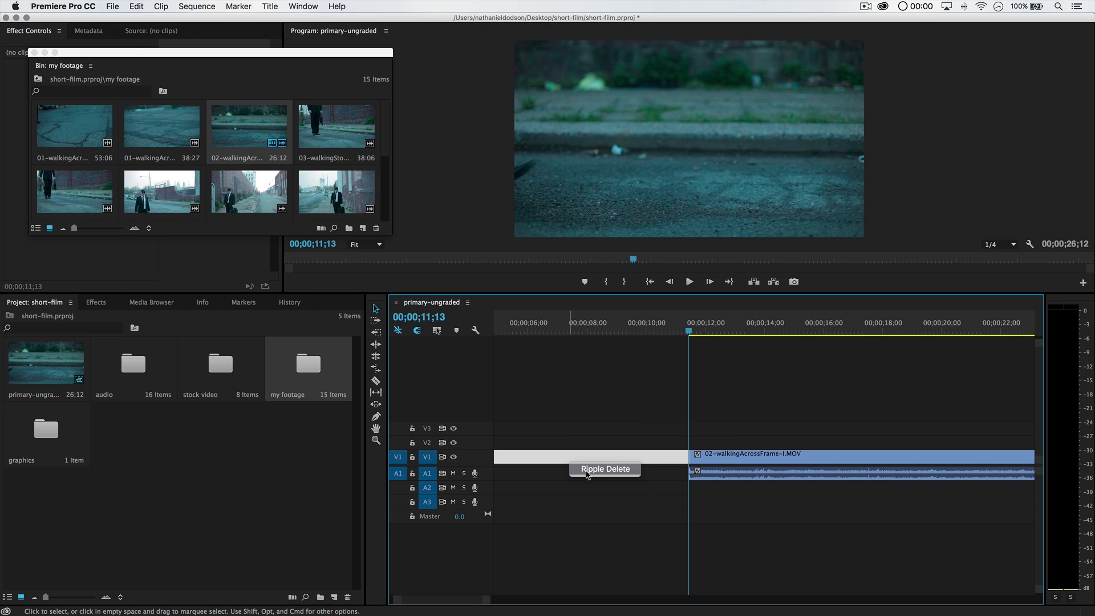
left_click(591, 469)
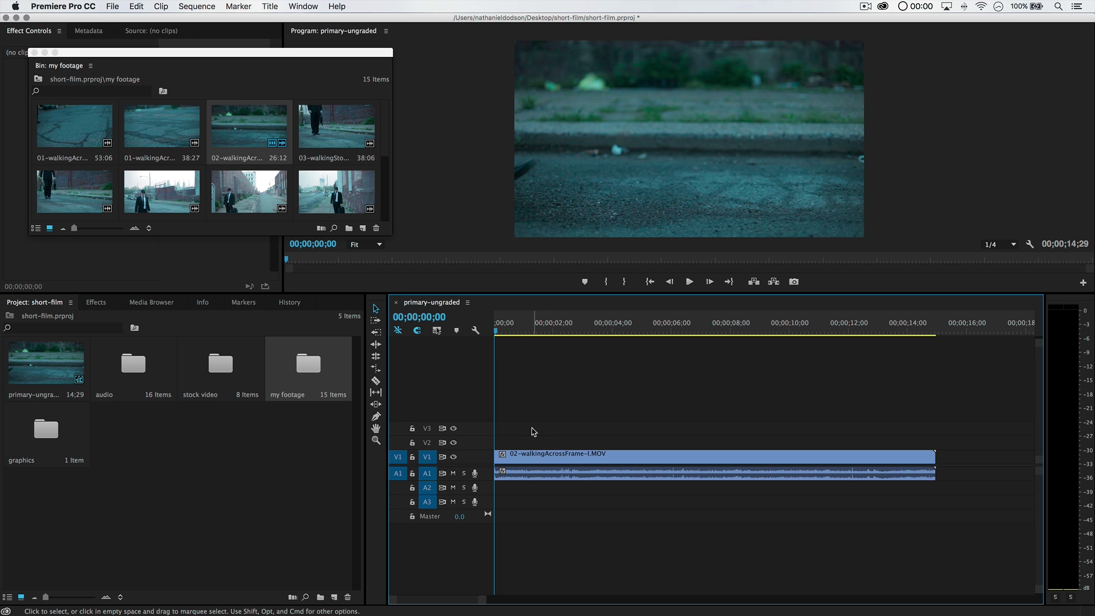
- Review the shortened clip from the start and split it with the Razor tool at 00;00;09;29, where the foot re-enters the frame
key("space")
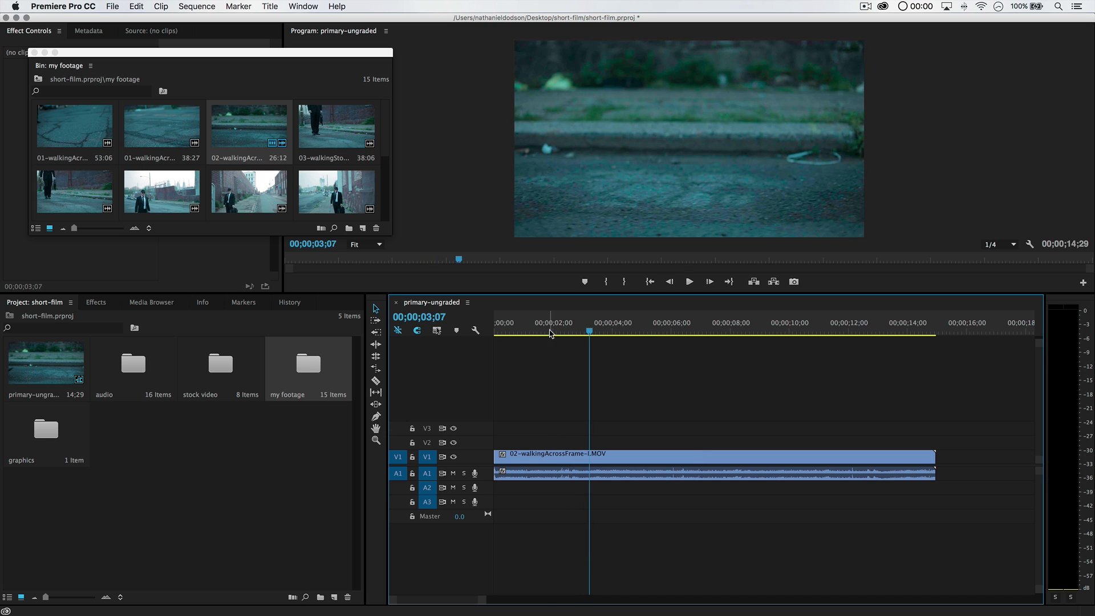
key("Home")
key("space")
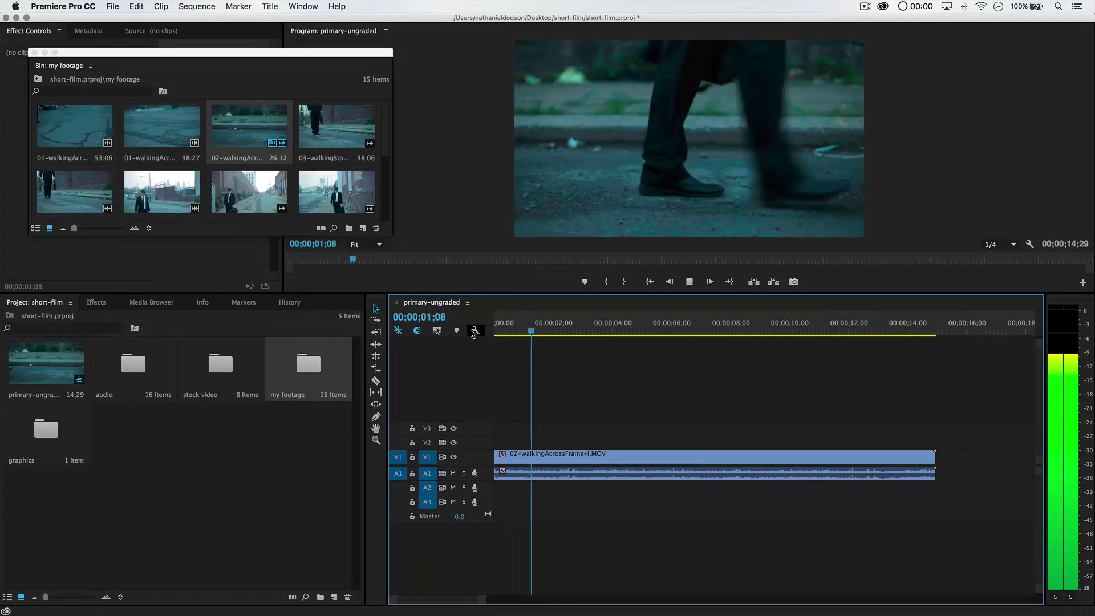
left_click_drag(600, 332, 789, 368)
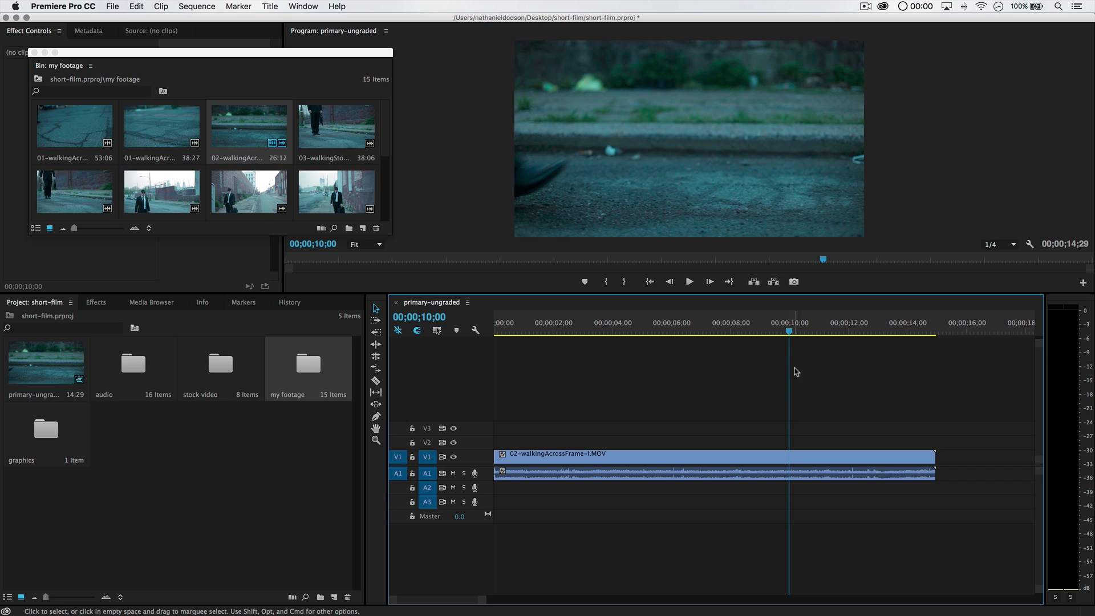
key("Left")
key("Right")
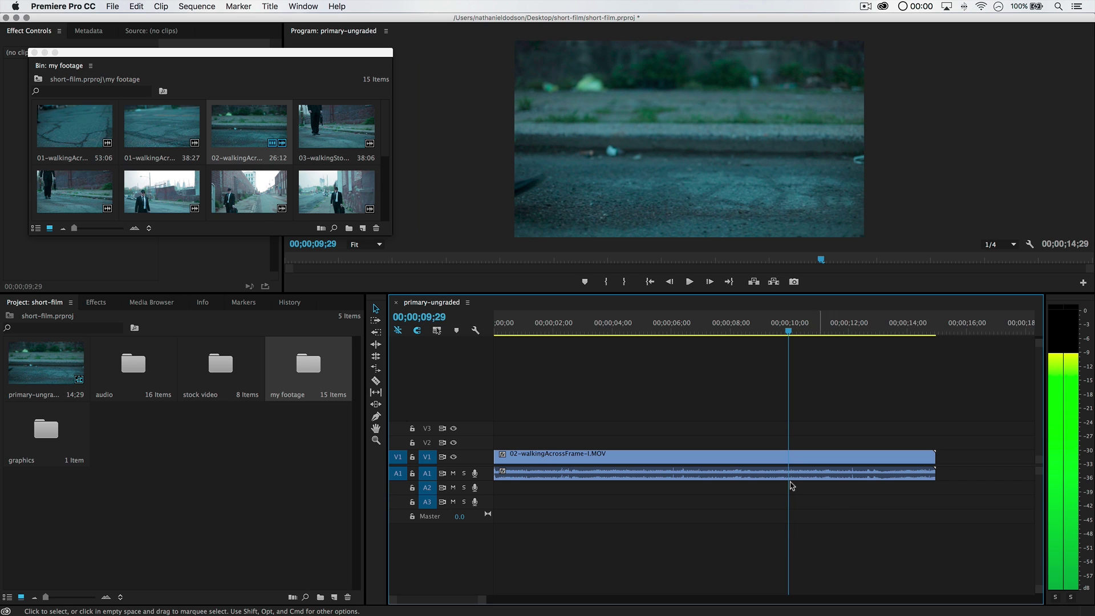
key("c")
left_click(790, 456)
key("v")
- Delete the part before the 00;00;09;29 cut and move the remaining clip to the start of V1 and A1
left_click_drag(716, 414, 749, 534)
key("Delete")
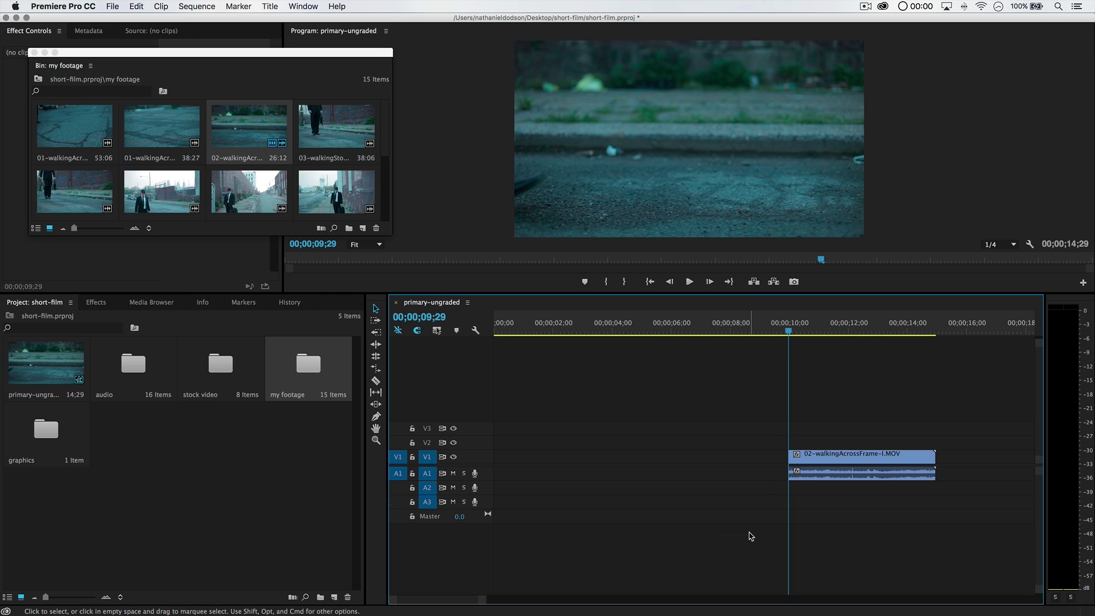
left_click_drag(822, 428, 599, 456)
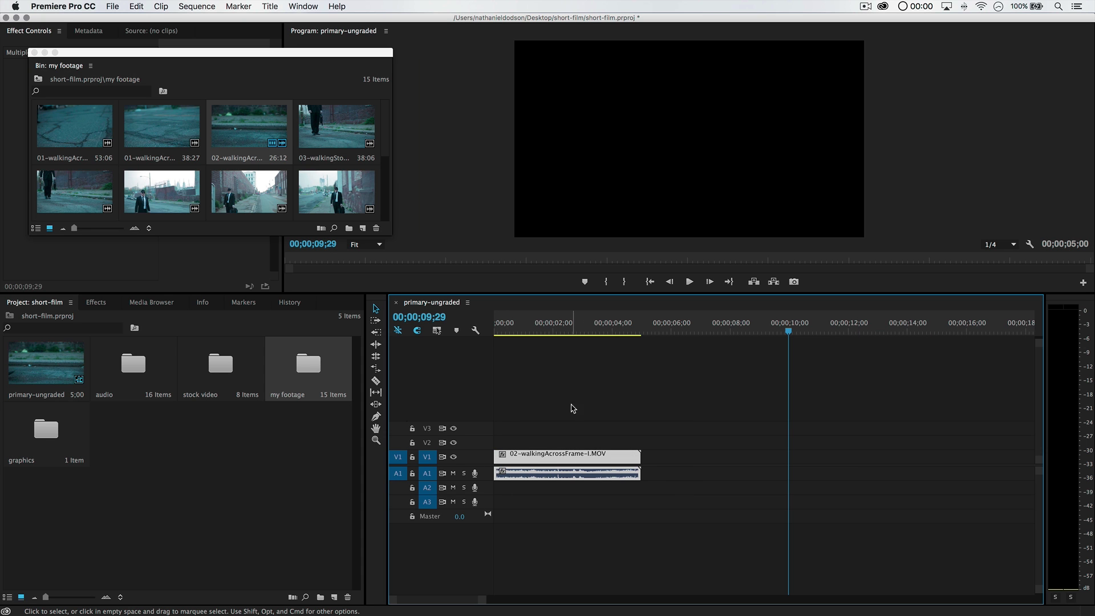
- Play the clip from the start and trim its end to 00;00;02;16, right after the walker leaves the frame
key("Home")
key("space")
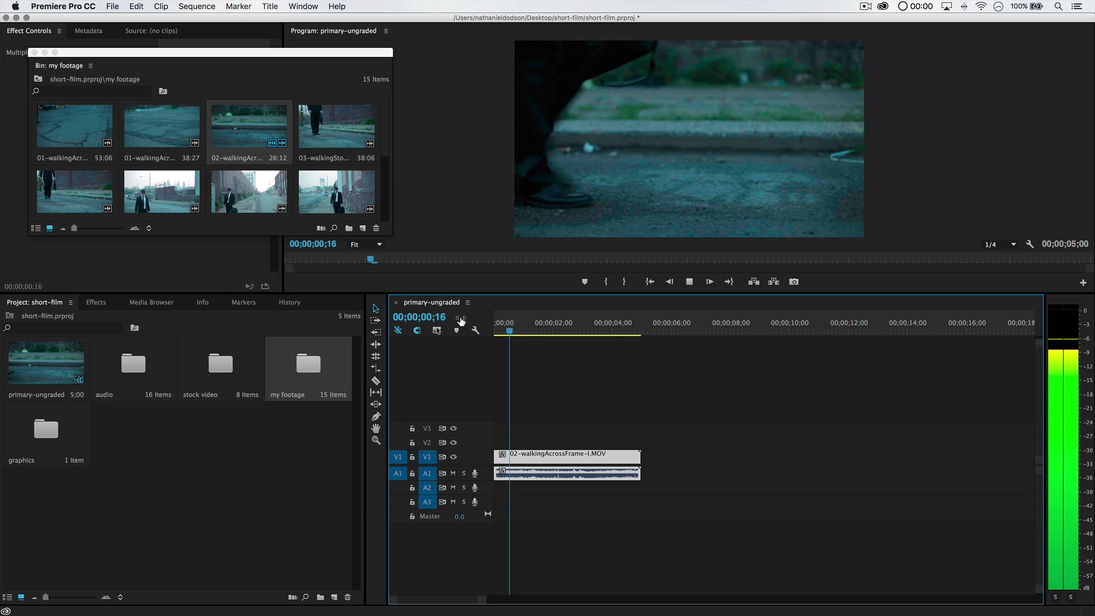
key("space")
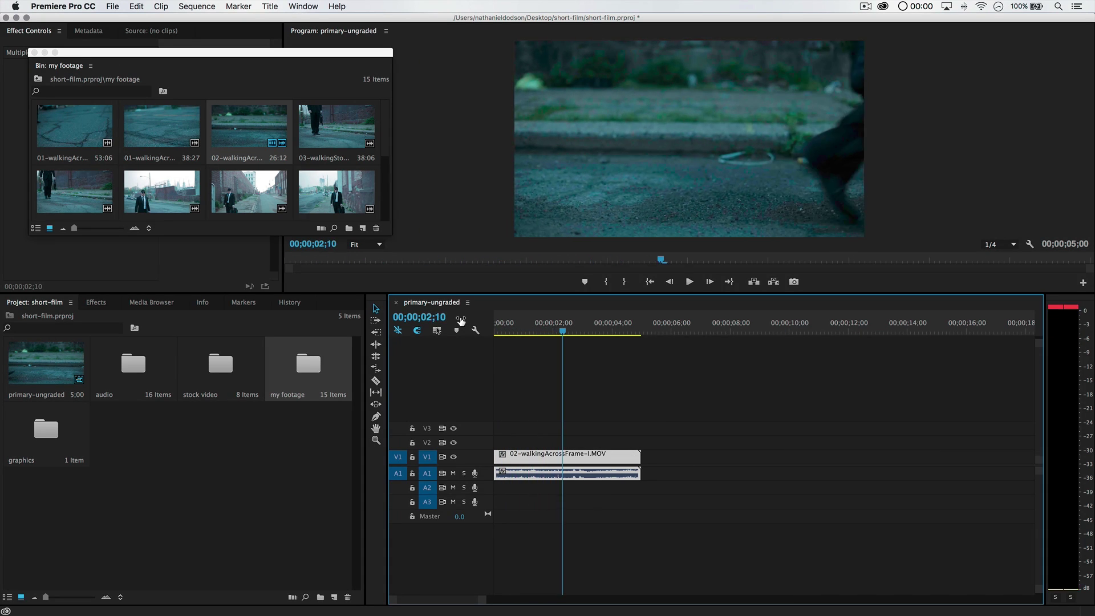
key("Right")
key("Right")
key("Right")
key("Right")
key("Right")
key("Right")
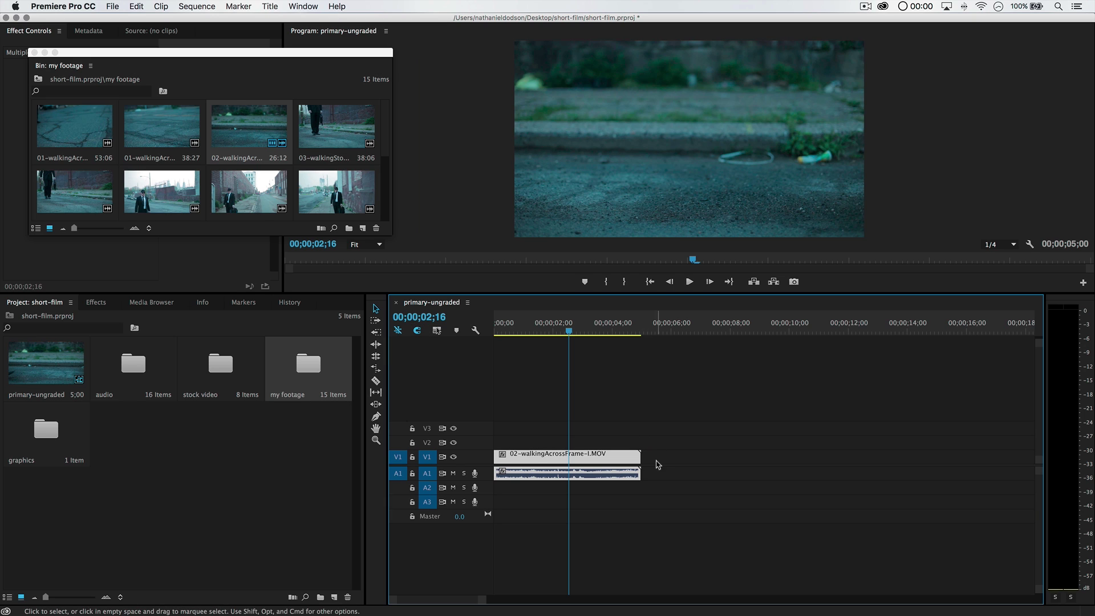
left_click_drag(640, 457, 570, 456)
left_click_drag(559, 335, 479, 333)
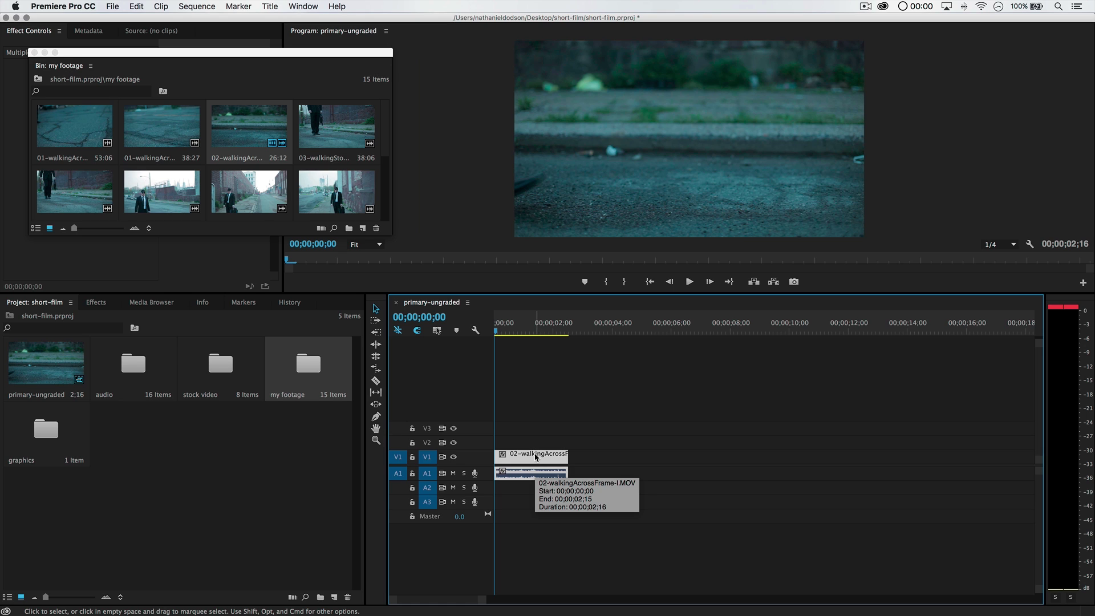
- Move the trimmed walking clip to about 4 seconds in, and swap the my footage bin window for the stock video bin
left_click_drag(536, 456, 654, 463)
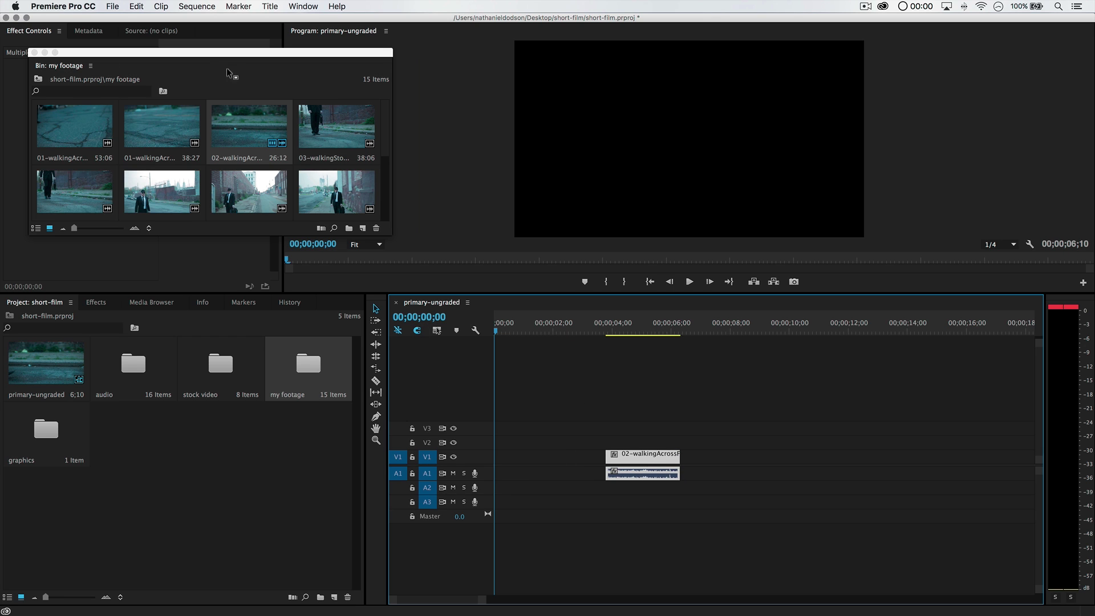
left_click_drag(201, 55, 212, 78)
left_click(45, 76)
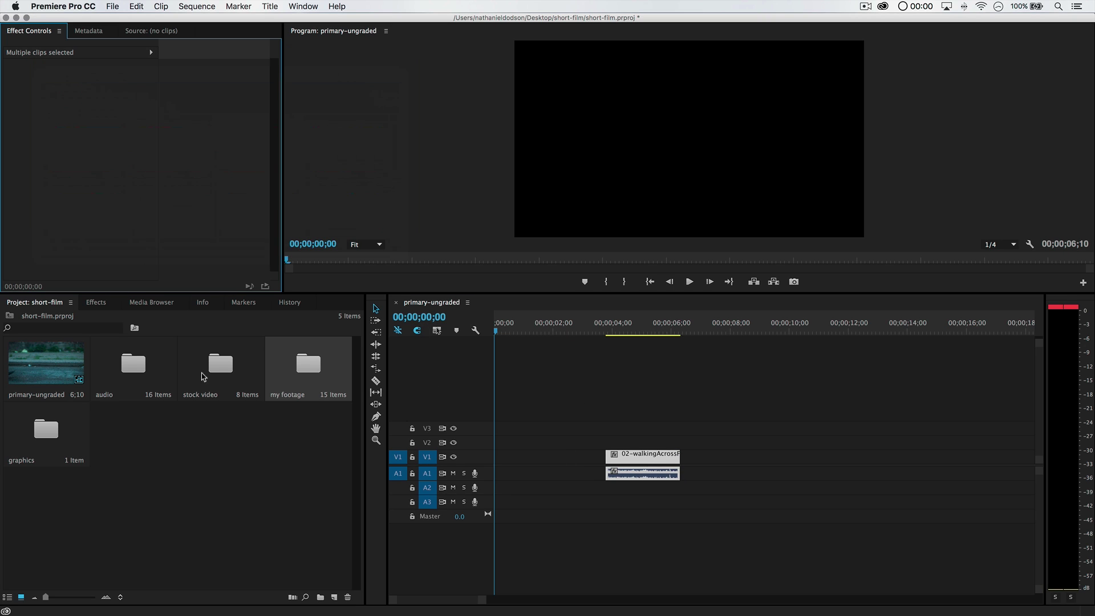
double_click(211, 368)
left_click_drag(217, 57, 189, 41)
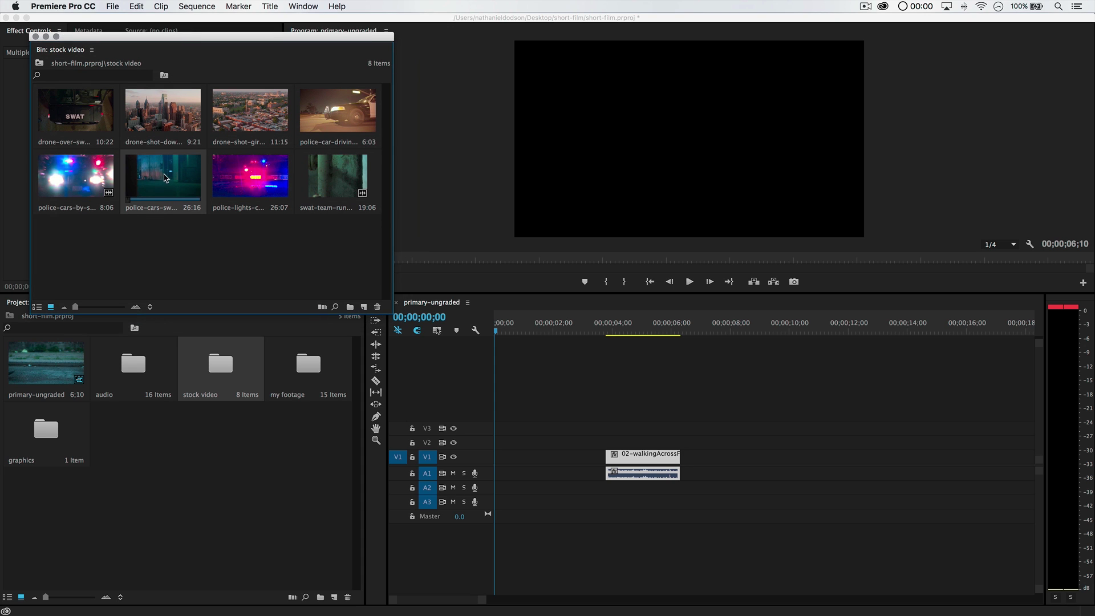
- Place police-cars-swat-van-drive-by.mov at the start of track V2 and split it at 00;00;06;12 with the Razor tool
left_click_drag(161, 181, 494, 440)
left_click_drag(496, 333, 687, 367)
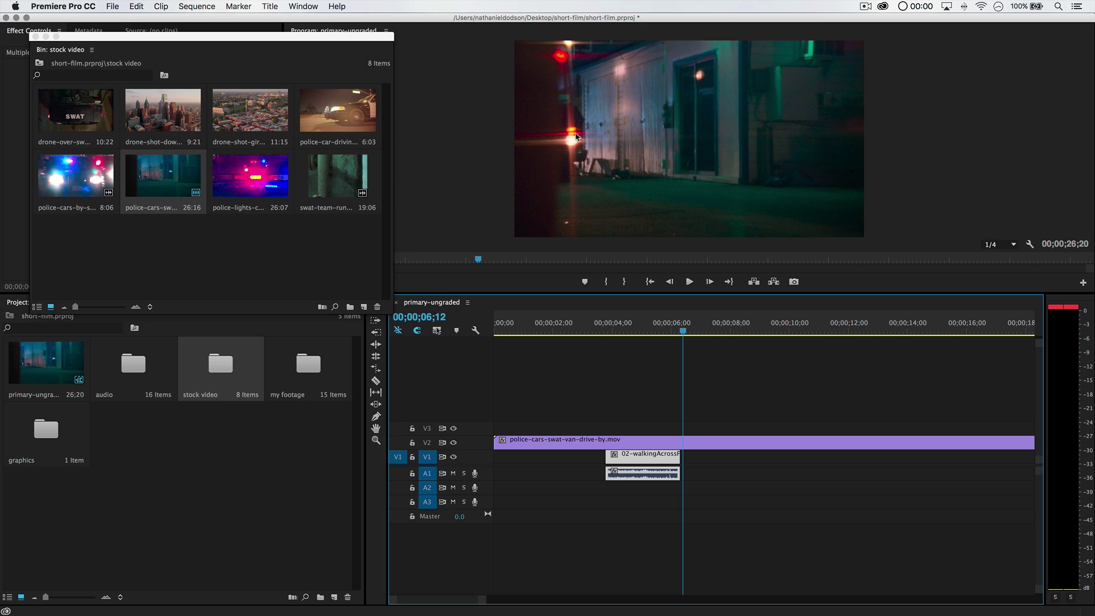
key("c")
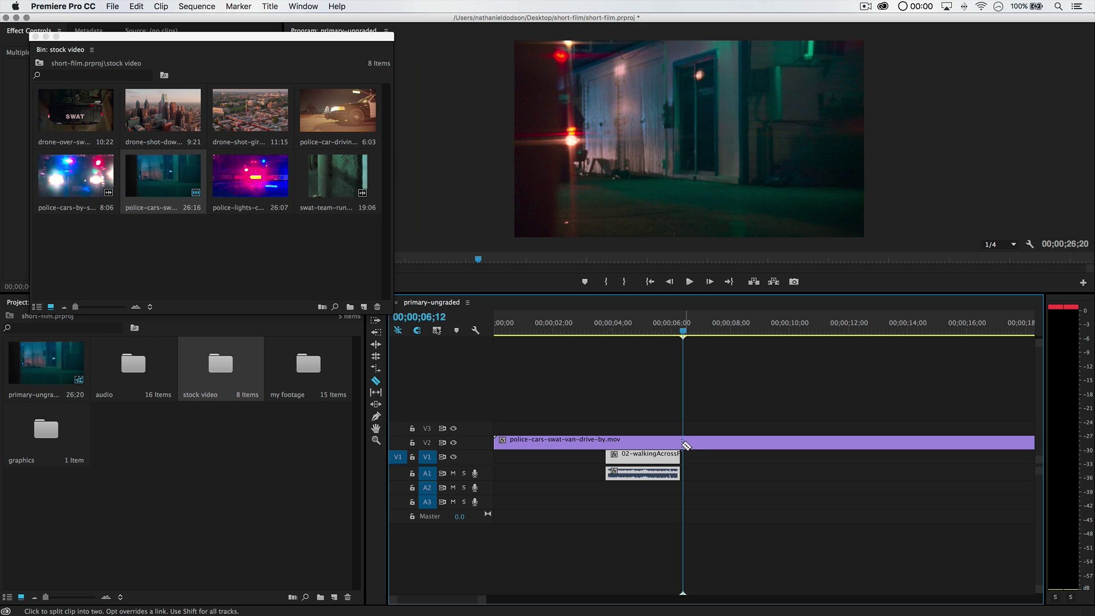
left_click(684, 443)
key("v")
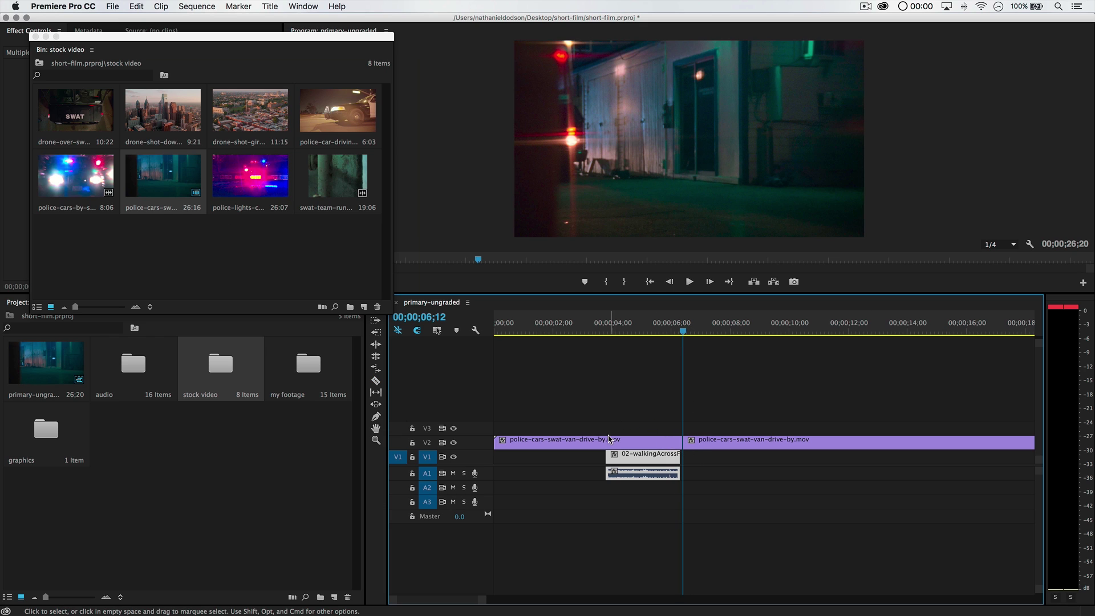
- Delete the part of the police-cars-swat-van-drive-by clip before the cut and move the rest to the start of V2
left_click_drag(618, 423, 643, 466)
key("Delete")
left_click_drag(735, 441, 546, 443)
- Play the van drive-by clip from the start and split it at 00;00;01;28
key("Home")
key("space")
key("space")
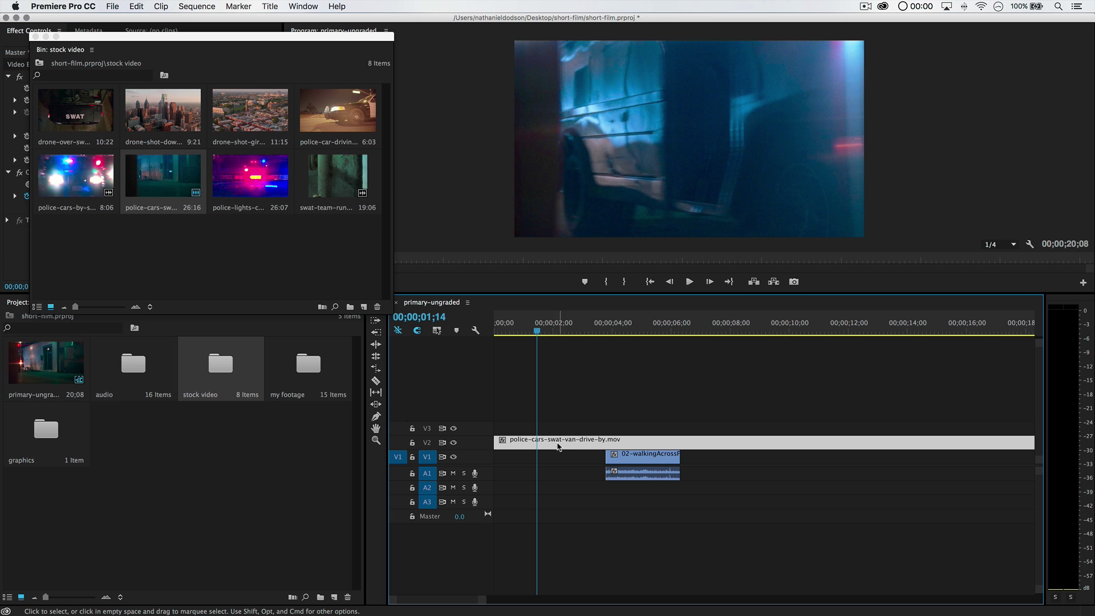
key("space")
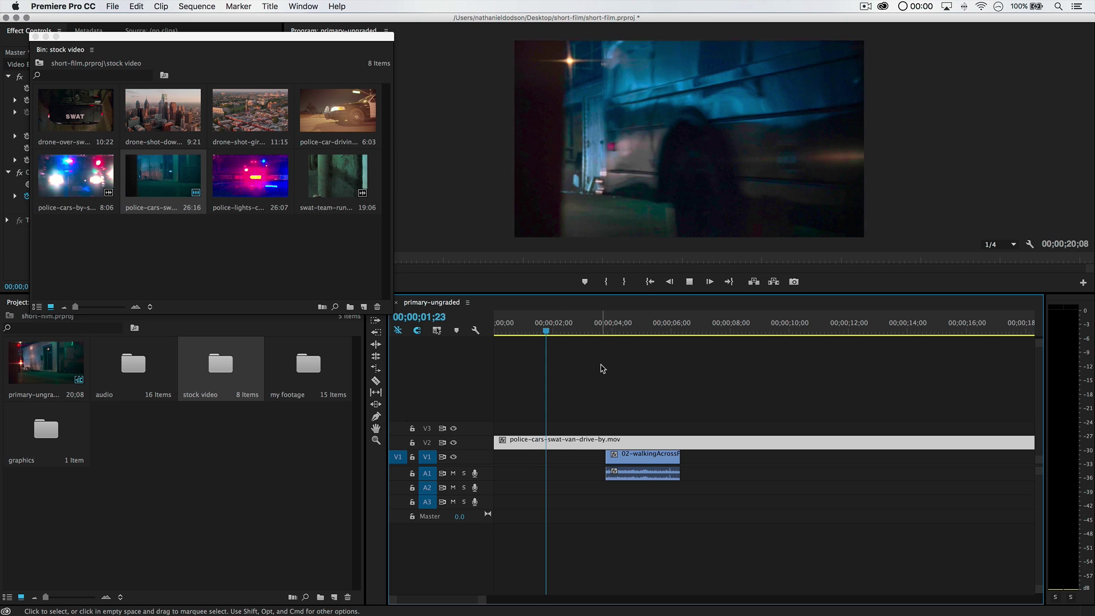
key("space")
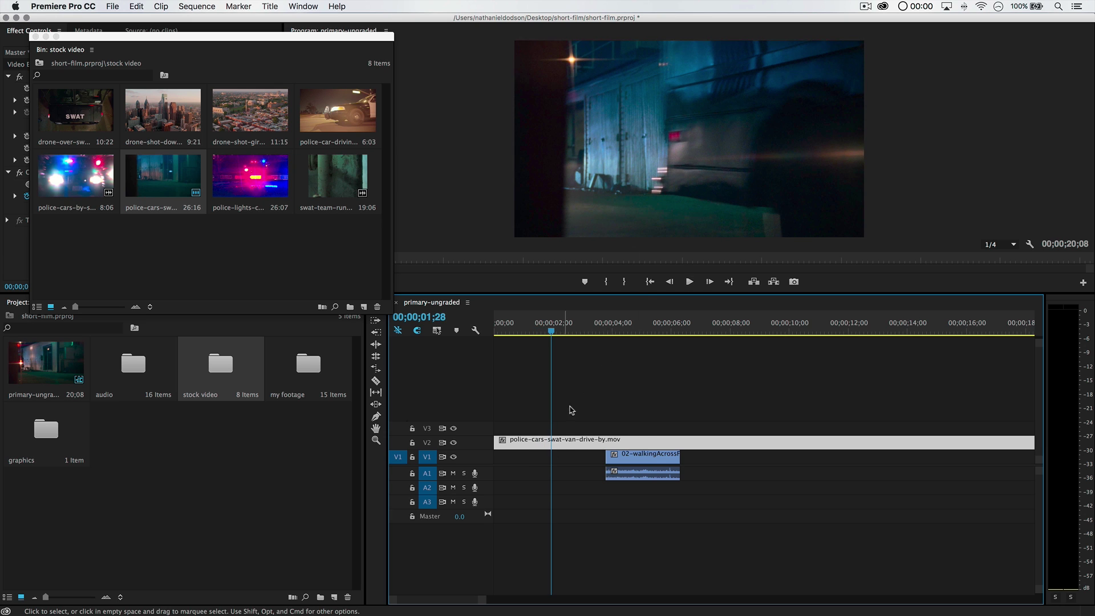
key("cmd+k")
left_click(573, 448, "shift")
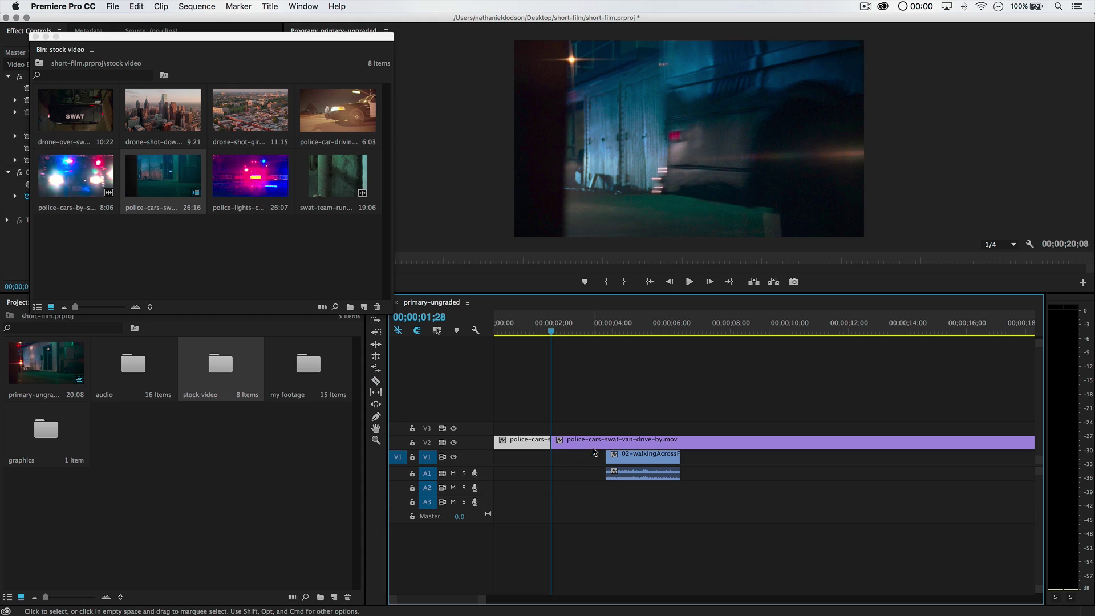
- Delete the part of the van clip after 00;00;01;28 and move the remaining piece down to the start of V1
left_click(594, 444)
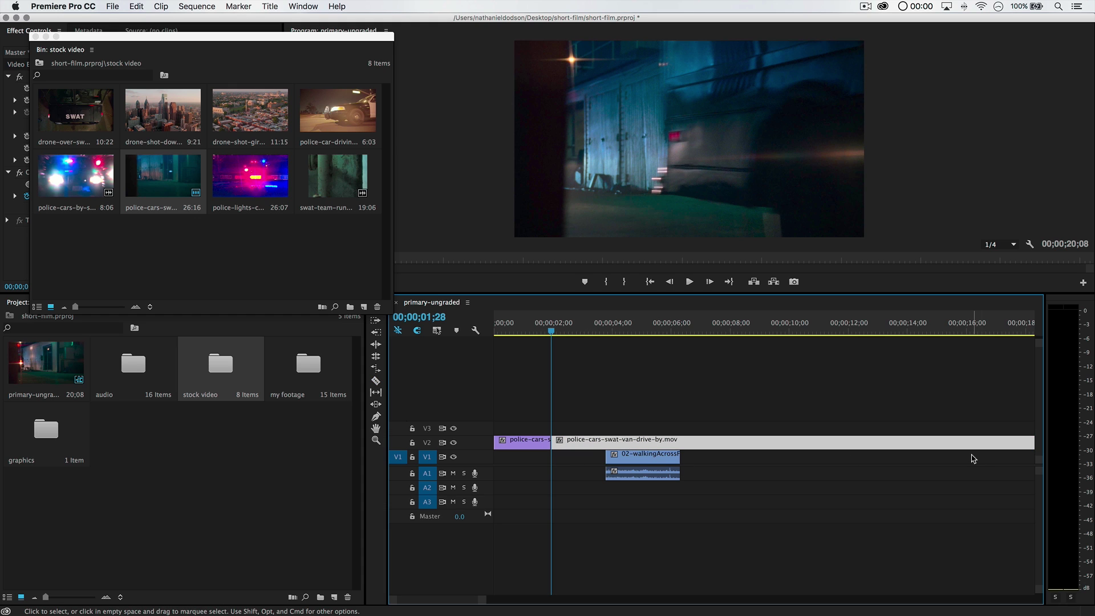
key("Delete")
left_click(524, 445)
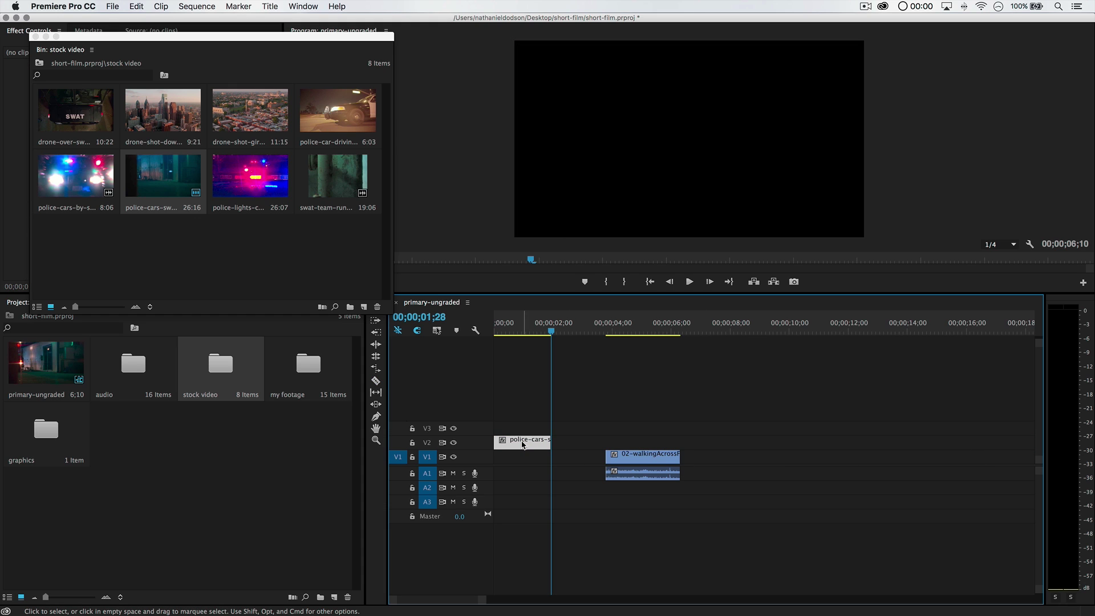
left_click_drag(518, 456, 513, 458)
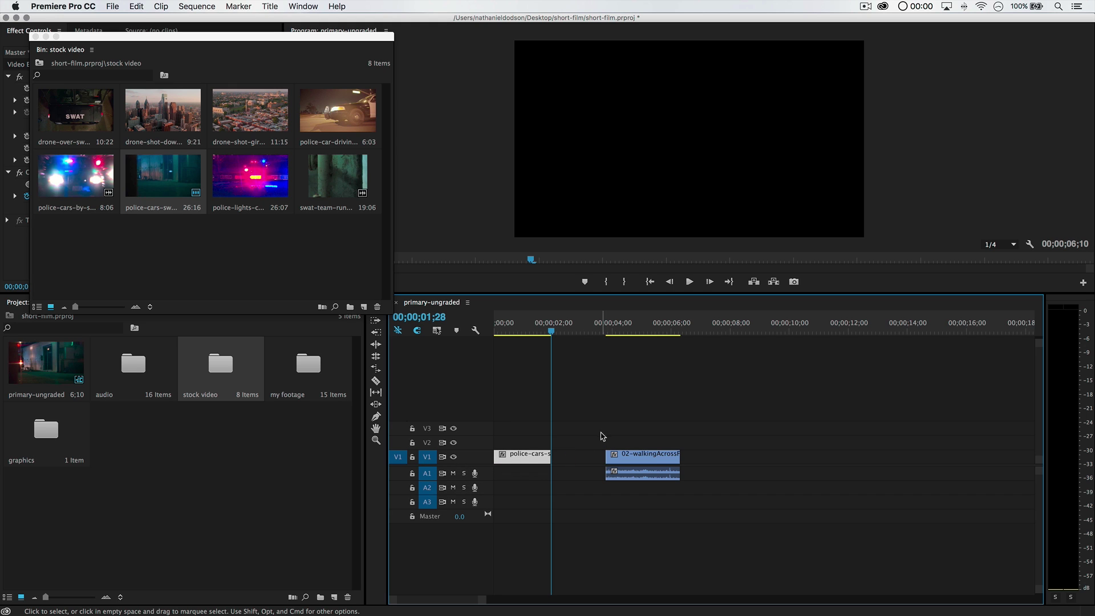
- Ripple-delete the empty gap on V1 between the van drive-by clip and the 02-walkingAcrossFrame clip
left_click(577, 457)
right_click(580, 457)
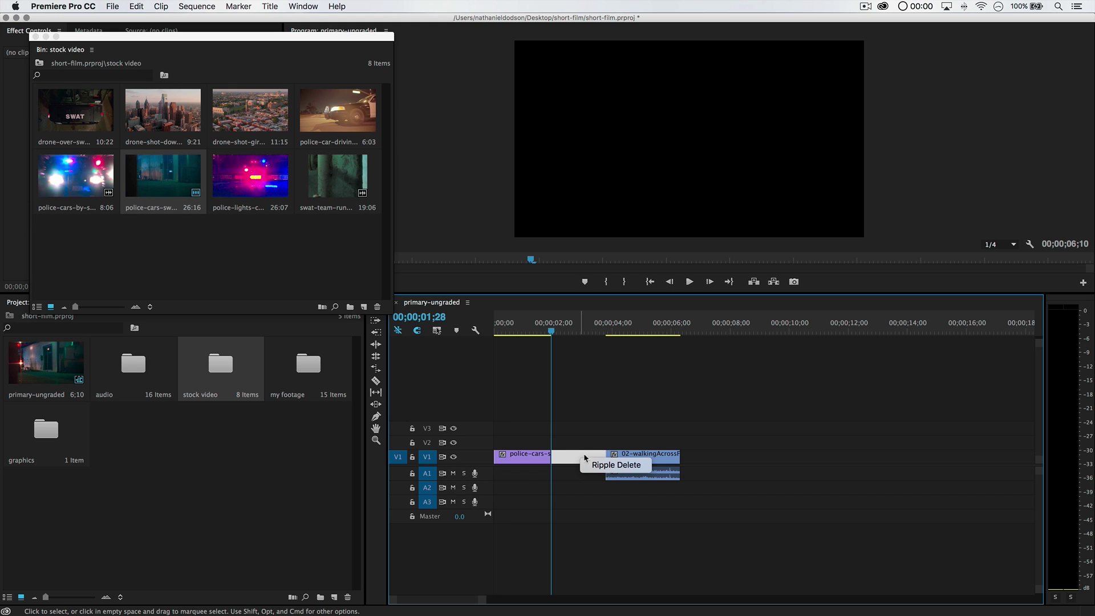
left_click(622, 464)
- Play the sequence from the start to review the cut between the two clips, and close the stock video bin
left_click_drag(551, 330, 495, 330)
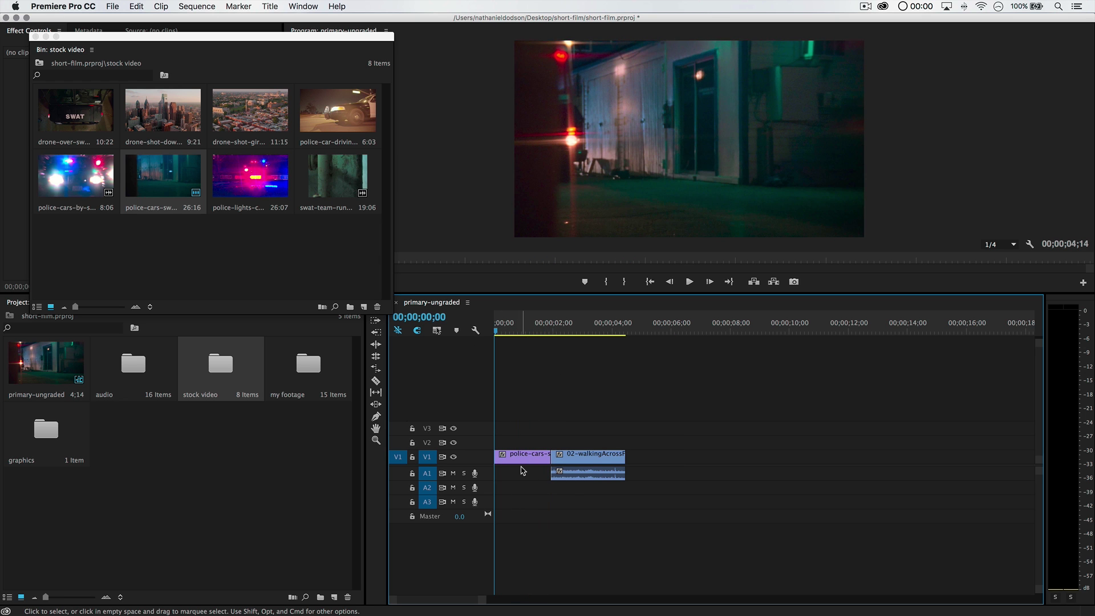
key("space")
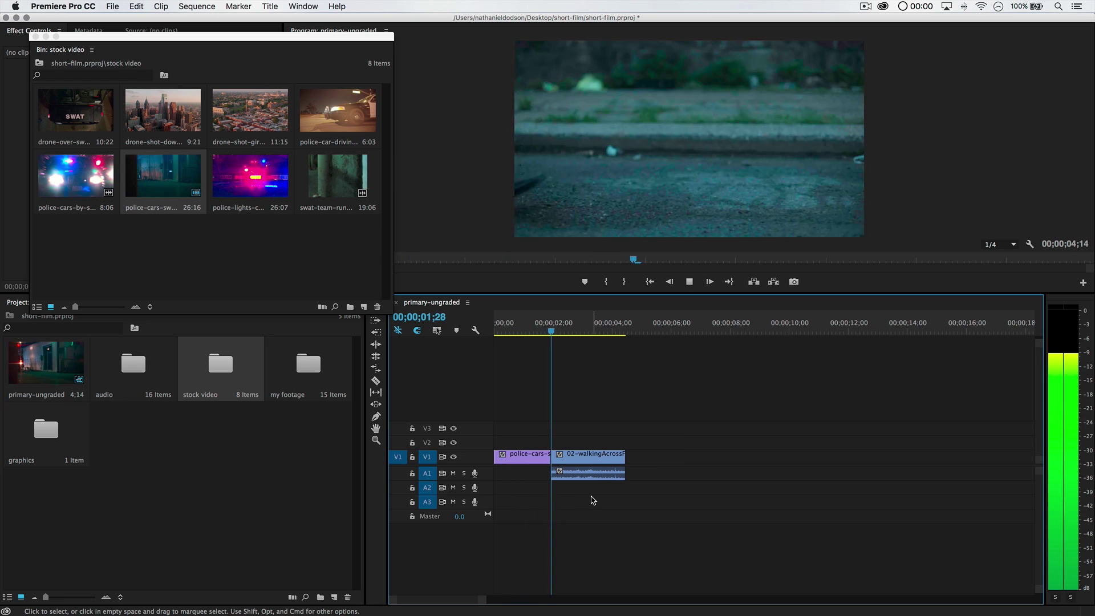
key("space")
left_click_drag(613, 334, 600, 334)
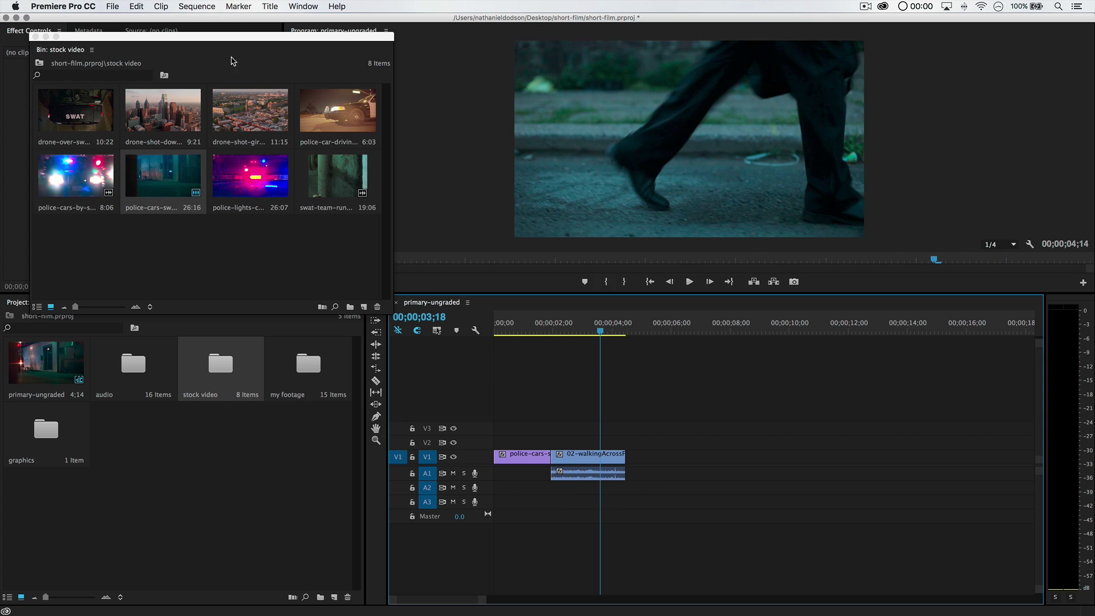
left_click(35, 37)
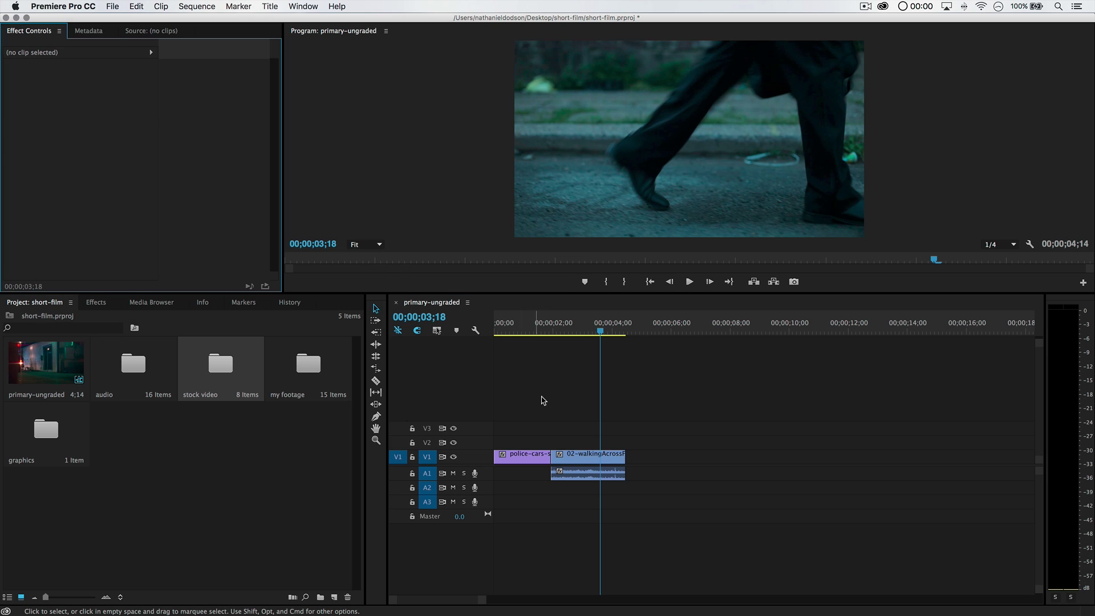
- Select the 02-walkingAcrossFrame clip on V1 and examine its Motion settings, including Rotation
left_click(574, 456)
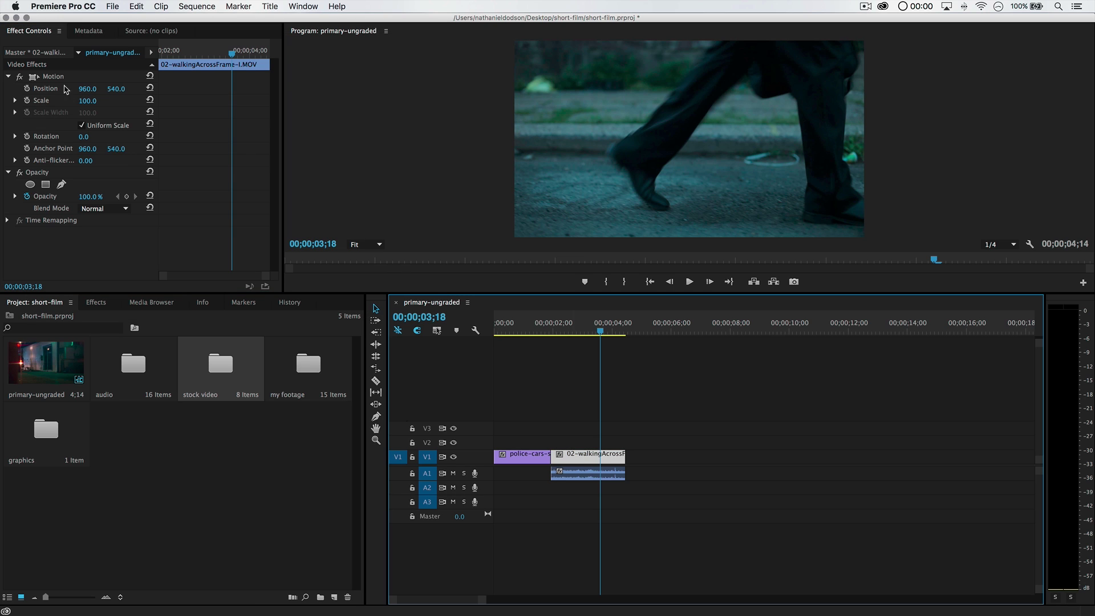
left_click(84, 137)
left_click_drag(84, 137, 97, 137)
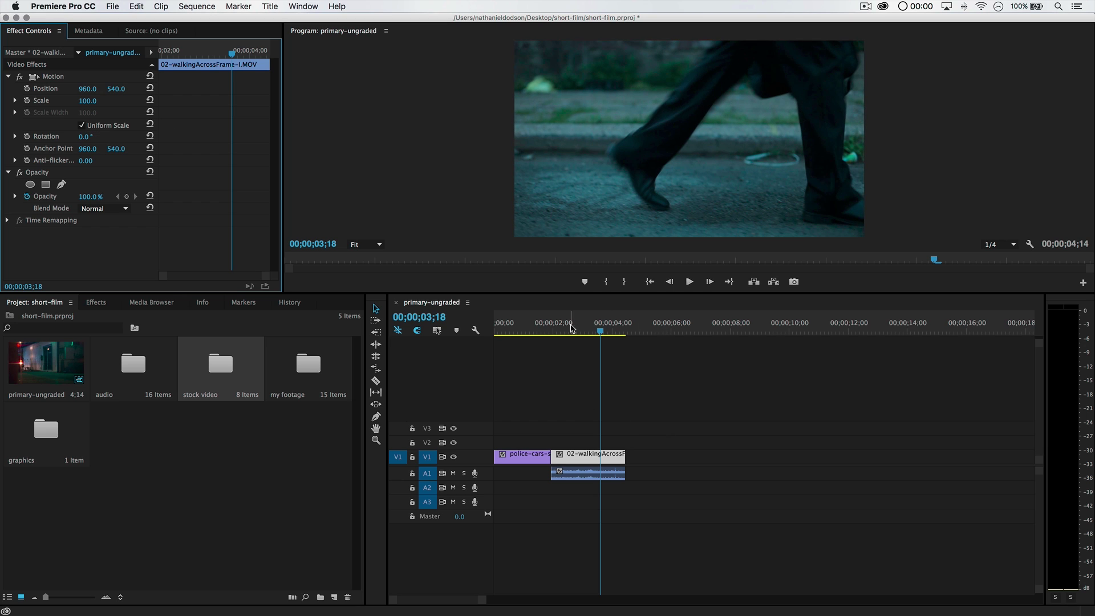
- Delete only the A1 audio of the 02-walkingAcrossFrame clip and scrub through its picture to 00;00;03;02
left_click(588, 476)
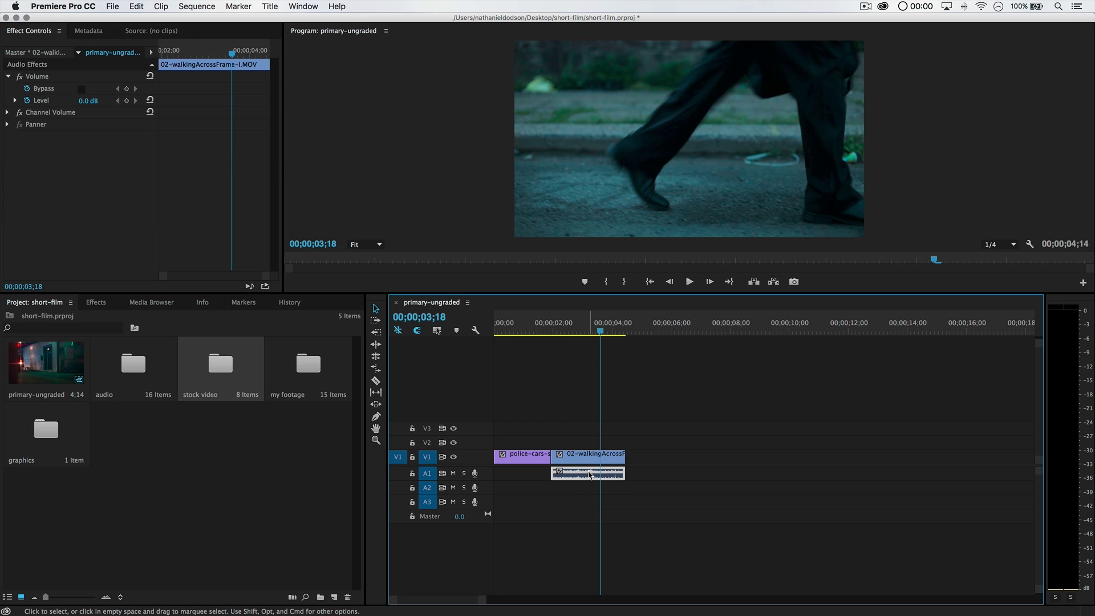
key("Delete")
left_click_drag(562, 328, 585, 366)
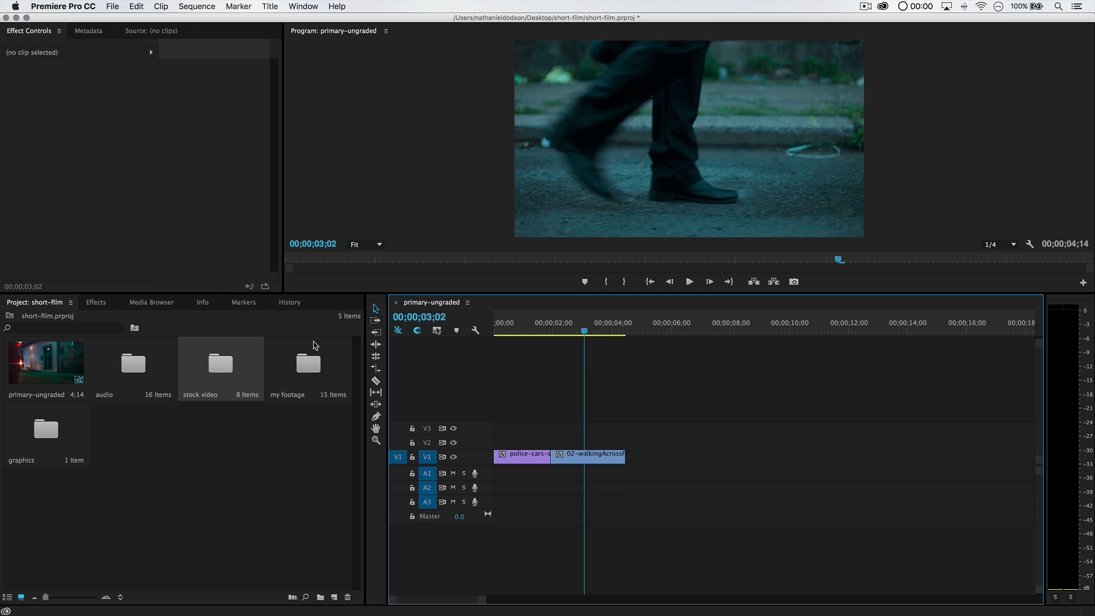
- Open the my footage bin and shrink its floating window so the Program monitor's picture stays uncovered
double_click(308, 368)
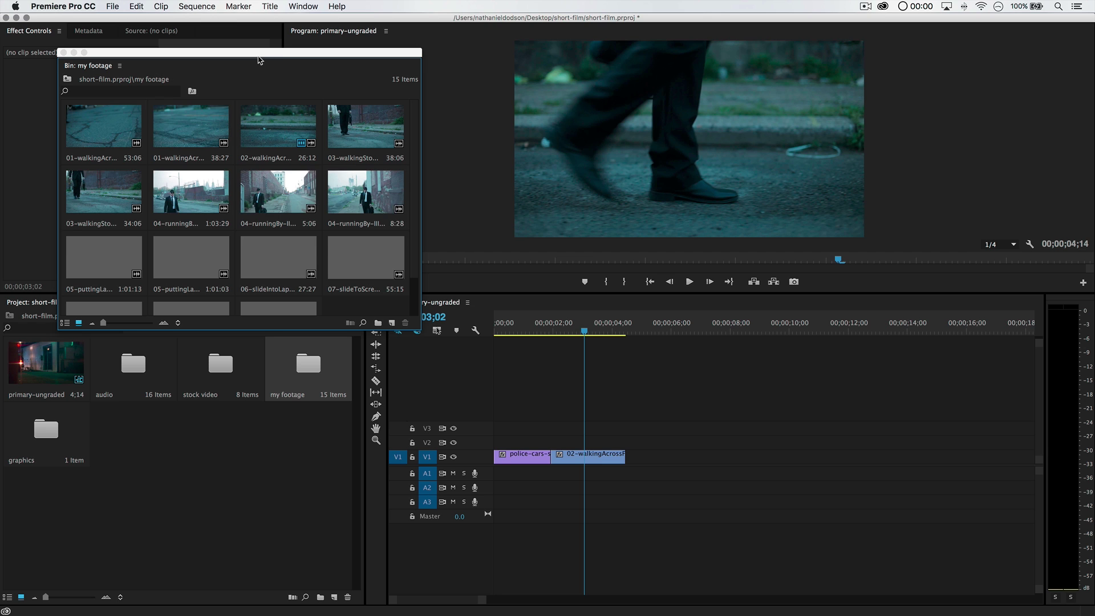
left_click_drag(249, 55, 241, 48)
left_click_drag(403, 318, 338, 282)
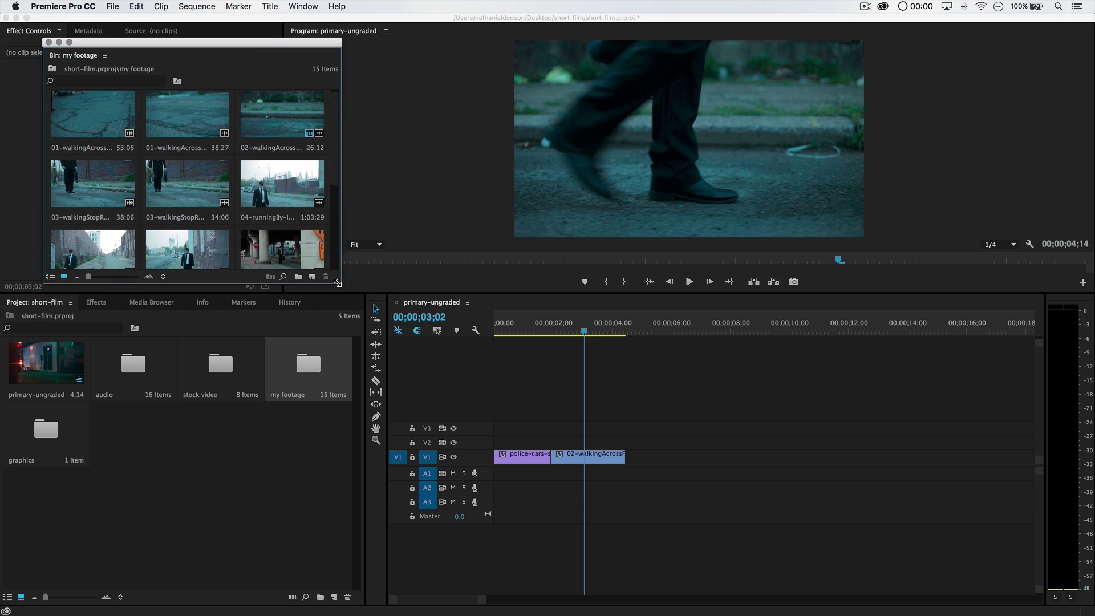
- Preview the two 03-walkingStopRun clips and place 03-walkingStopRun-II.MOV on V1 a little after the 02-walkingAcrossFrame clip
left_click(192, 188)
left_click(106, 189)
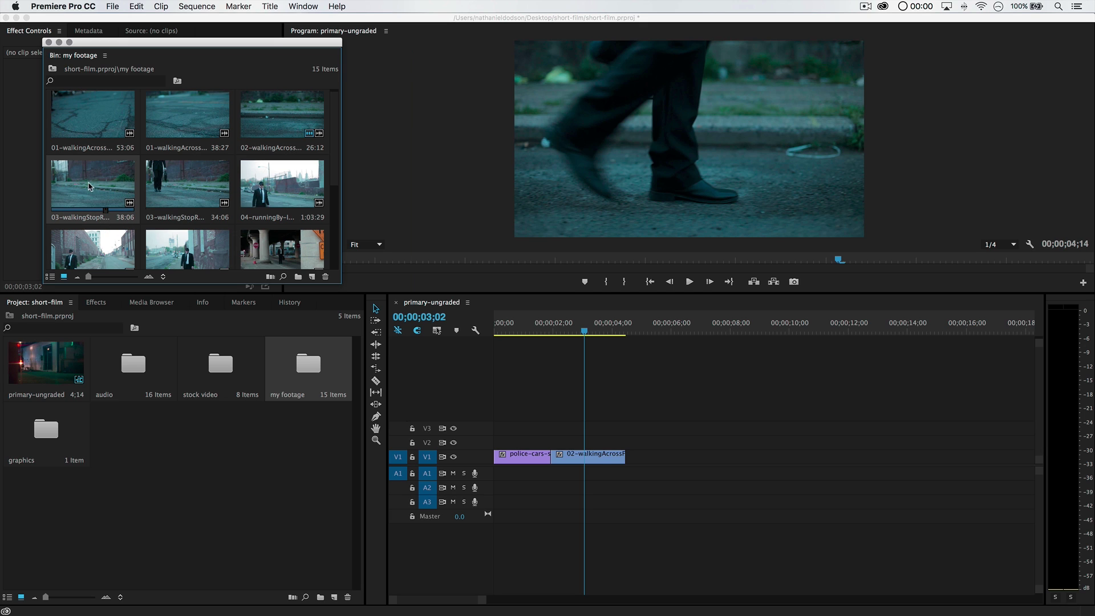
left_click(185, 184)
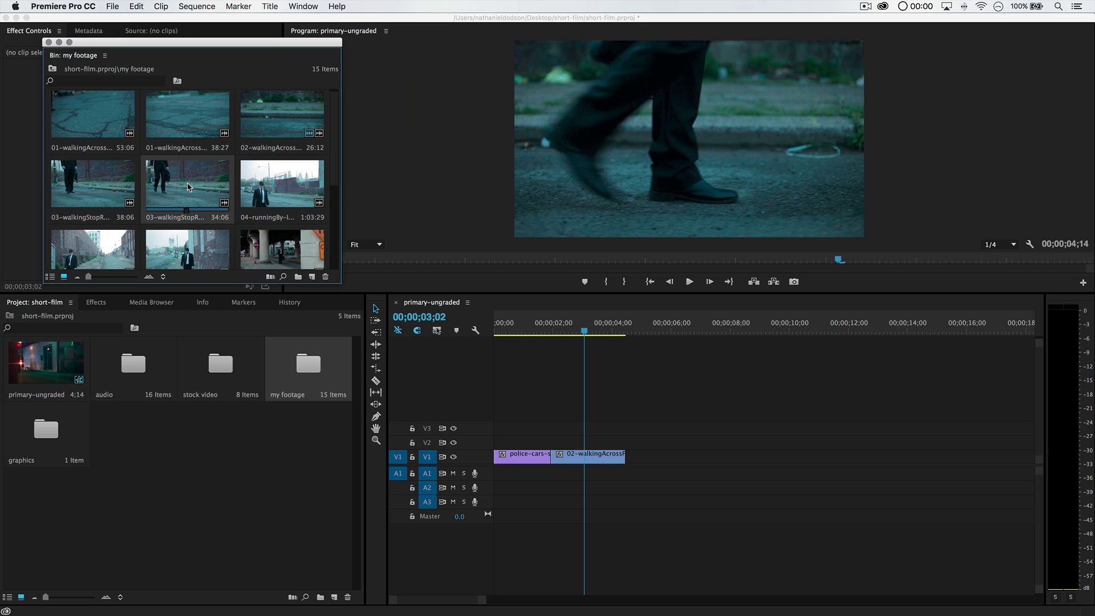
left_click_drag(484, 346, 639, 431)
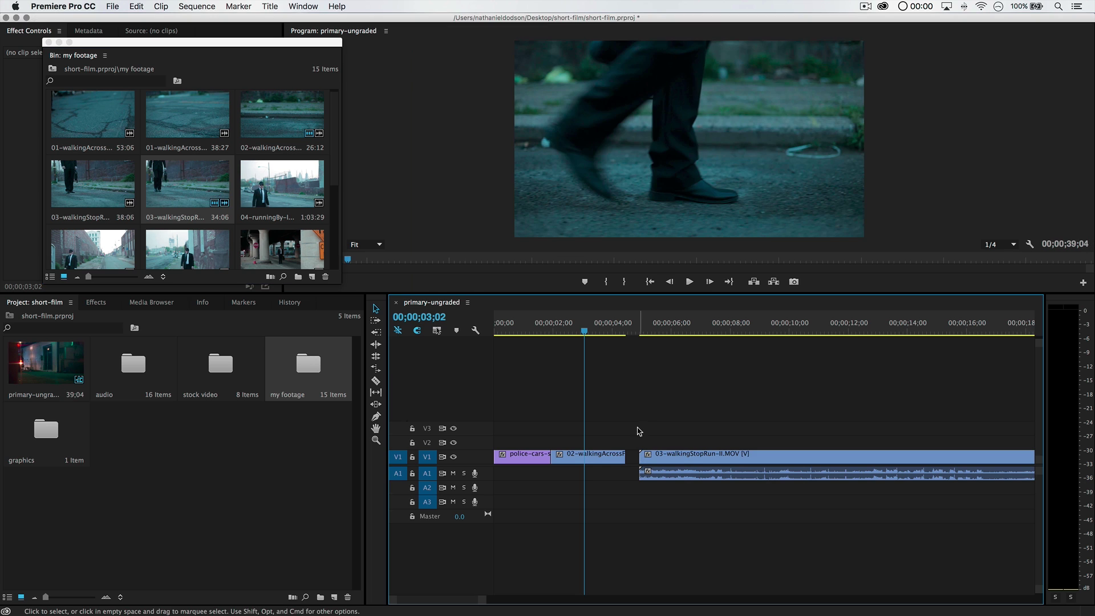
- Scrub and play through 03-walkingStopRun-II up to about 00;00;24;00, examining the takes of the man stopping and running
left_click_drag(635, 331, 806, 359)
scroll(861, 428, "right", 5)
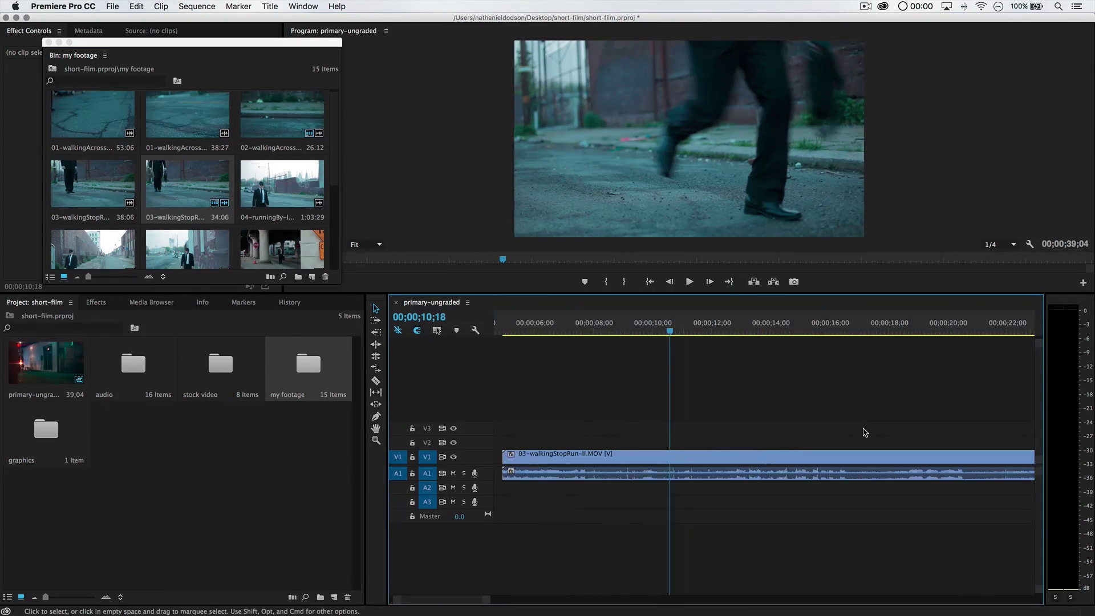
left_click_drag(684, 380, 865, 358)
scroll(904, 440, "right", 5)
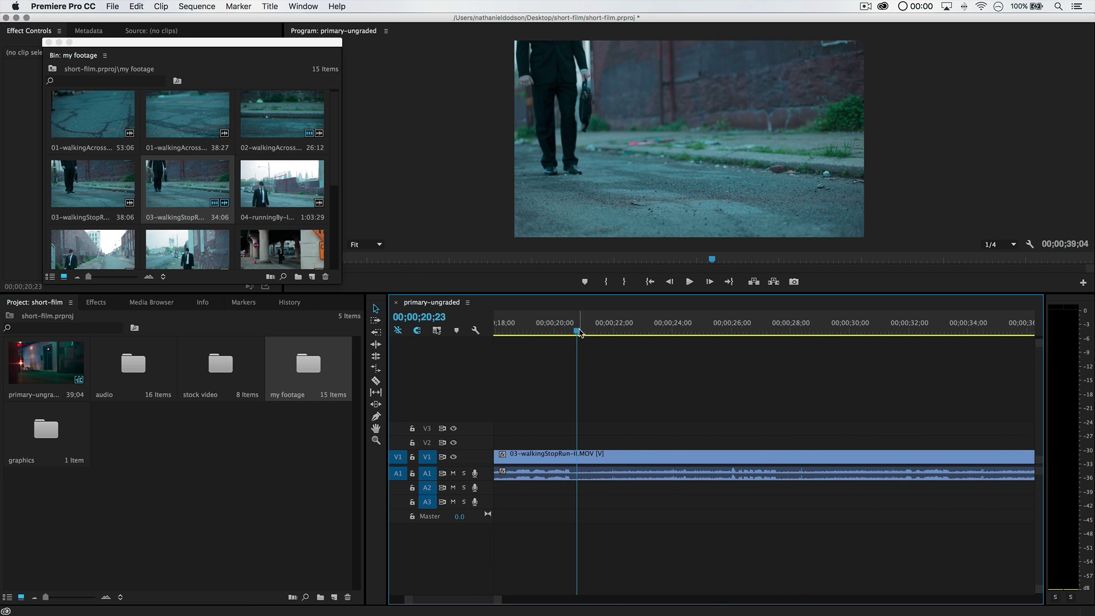
key("space")
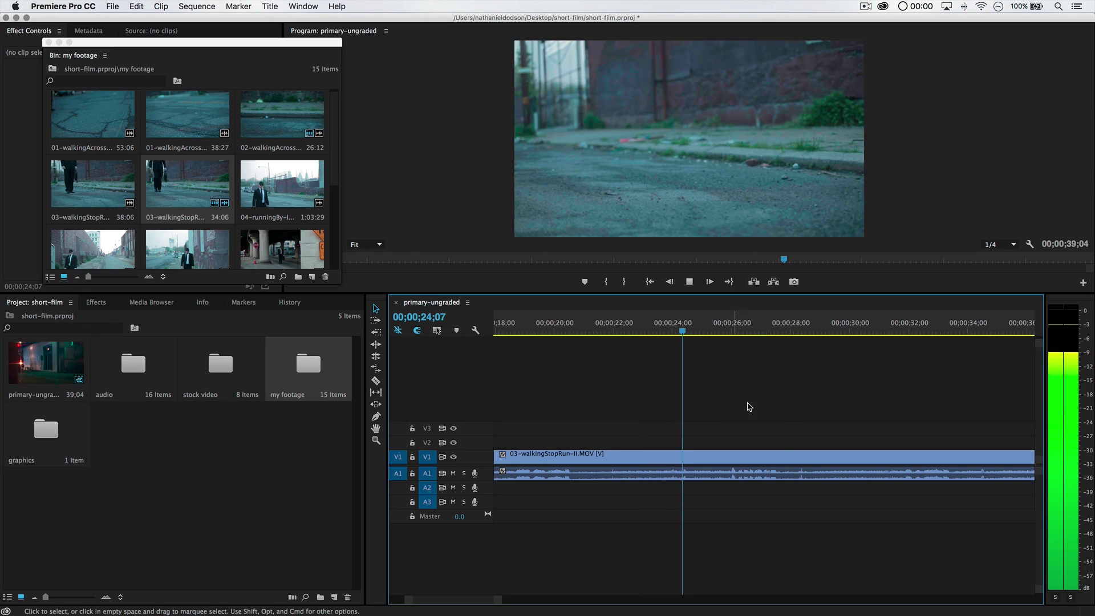
key("space")
scroll(795, 427, "right", 3)
left_click_drag(553, 330, 501, 330)
key("space")
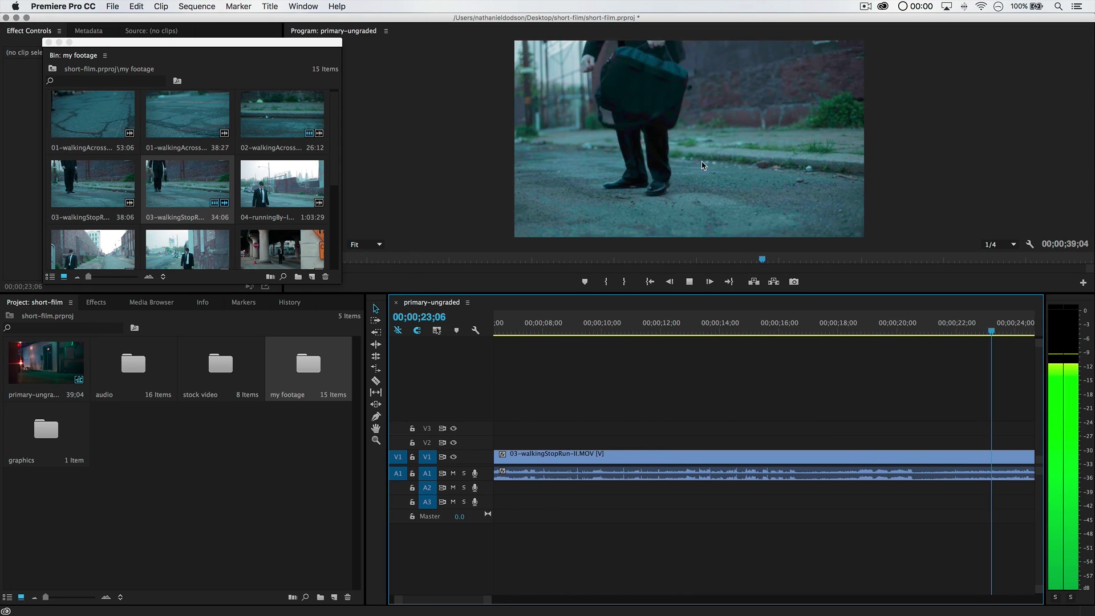
key("space")
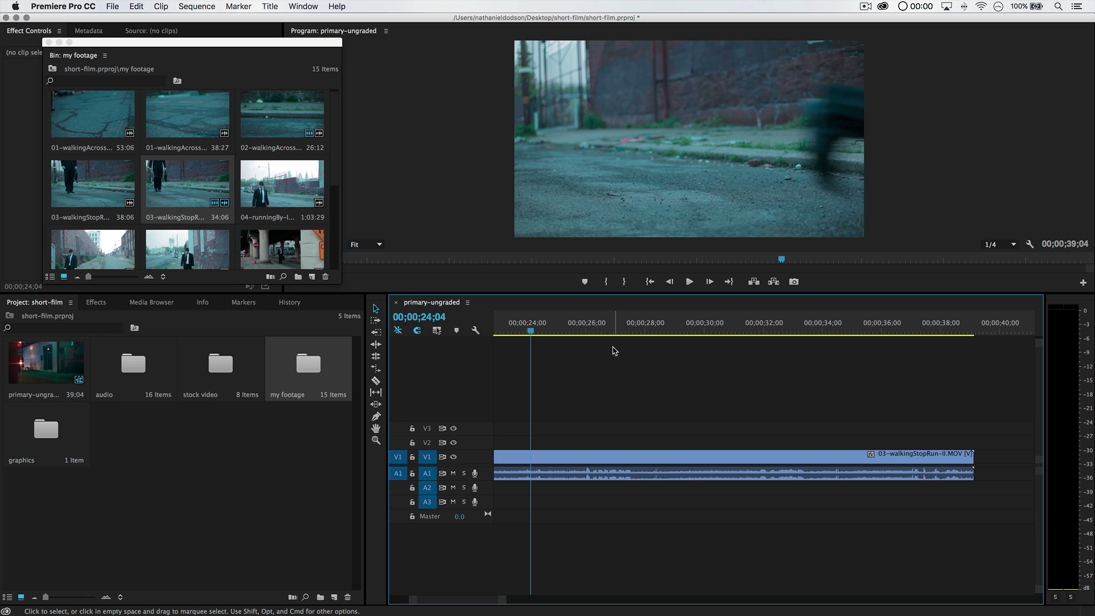
- Play 03-walkingStopRun-II from 00;00;24;04 onward to review the last take of the man stopping and running
key("space")
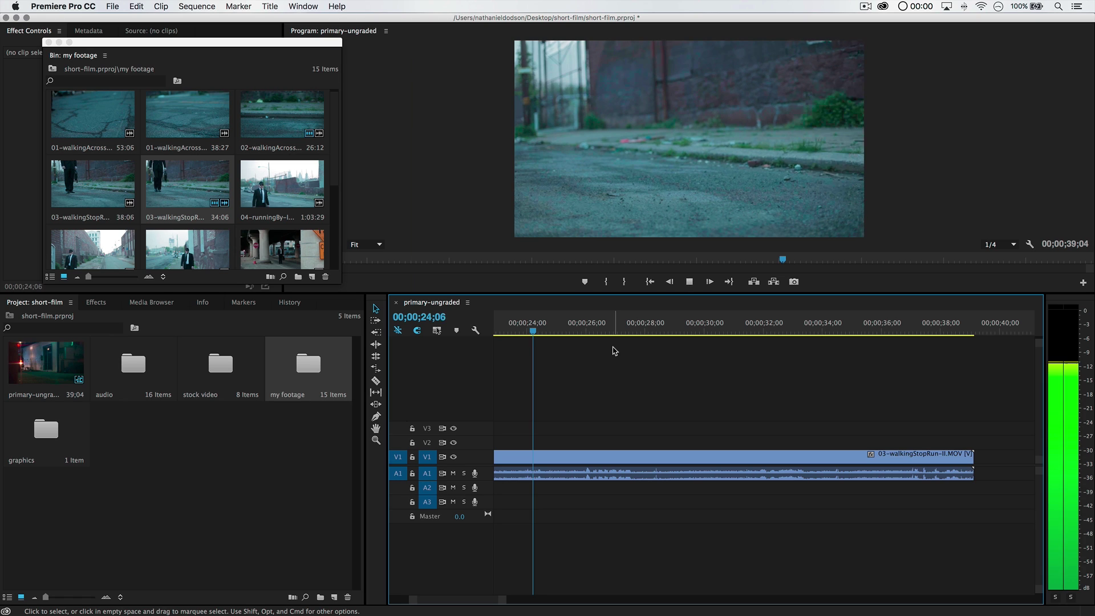
key("space")
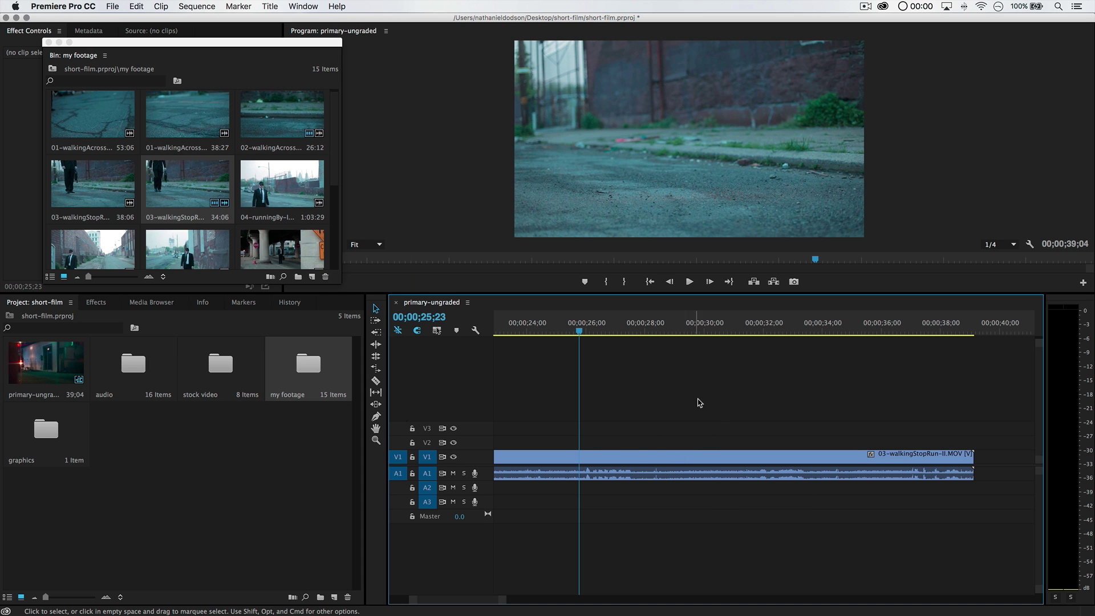
key("space")
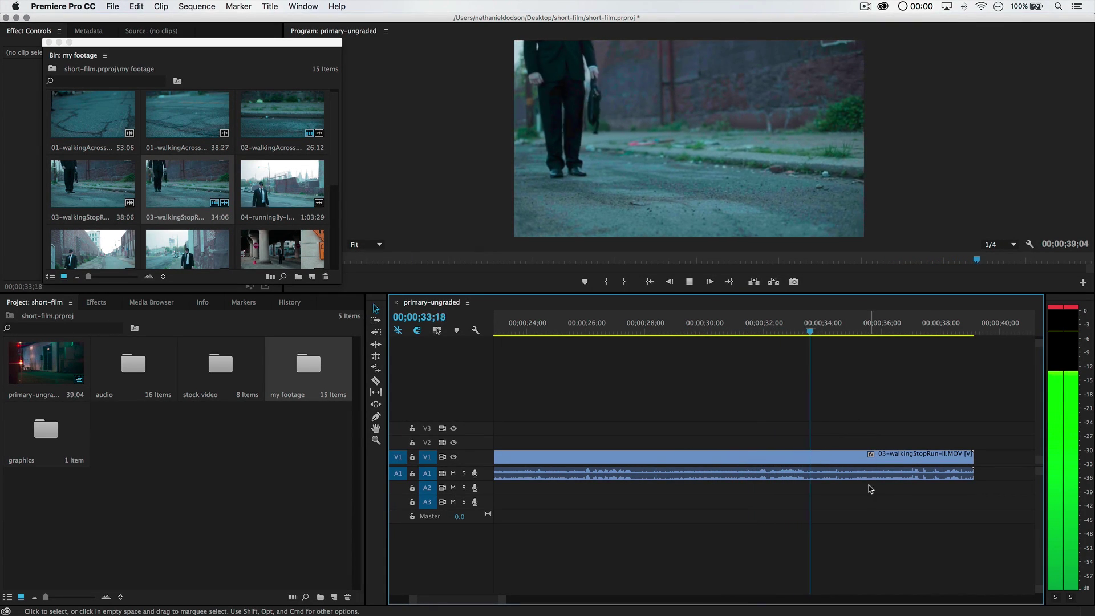
scroll(865, 490, "down", 4)
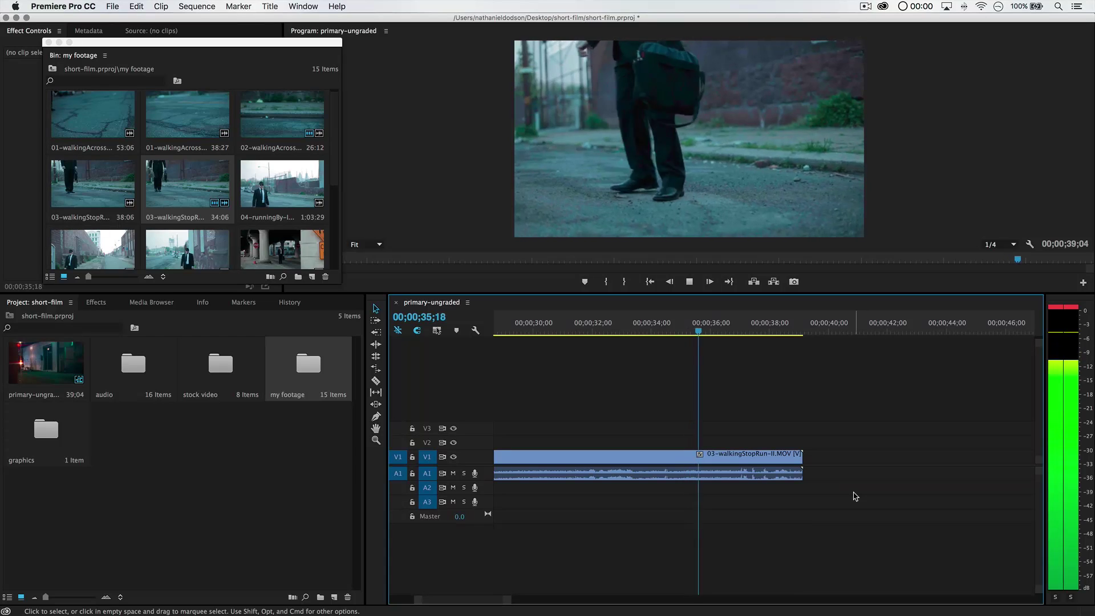
key("space")
- Split the 03-walkingStopRun-II clip at 00;00;34;09 with the Razor tool
mouse_move(673, 333)
left_mouse_down()
mouse_move(617, 337)
mouse_move(659, 347)
left_mouse_up()
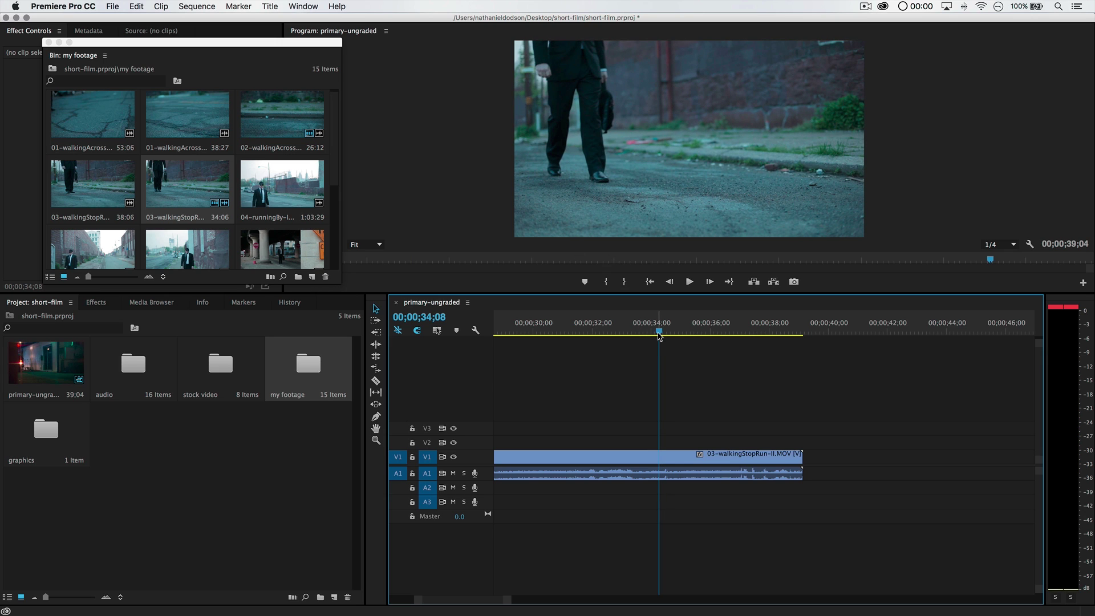
mouse_move(659, 335)
left_mouse_down()
mouse_move(642, 340)
mouse_move(660, 338)
left_mouse_up()
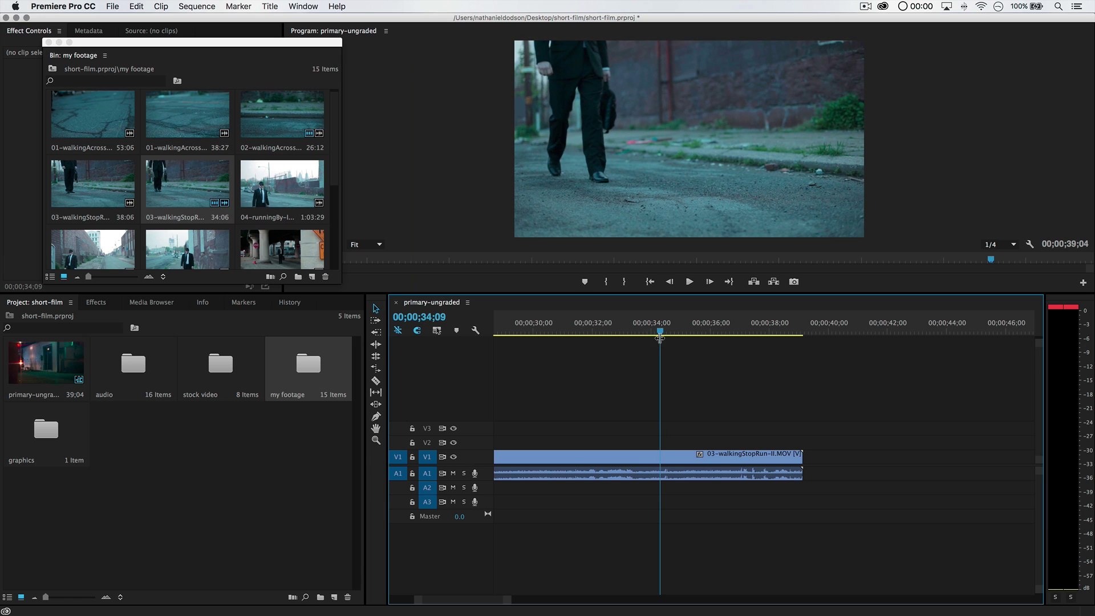
key("c")
left_click(661, 459)
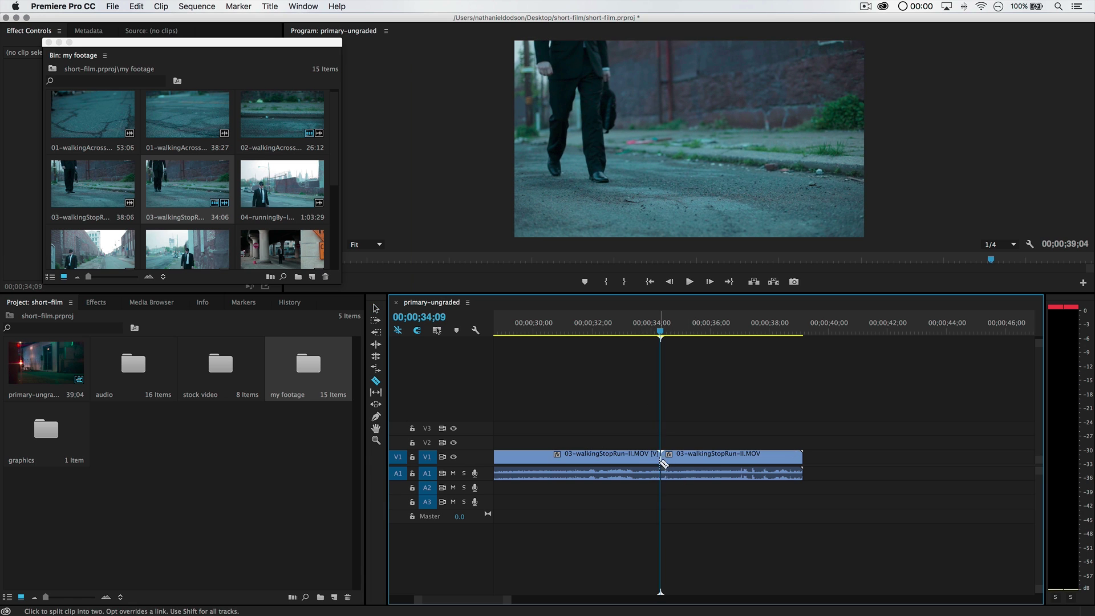
- Delete the video and audio of 03-walkingStopRun-II before the 00;00;34;09 cut
key("v")
left_click_drag(576, 405, 604, 486)
key("Delete")
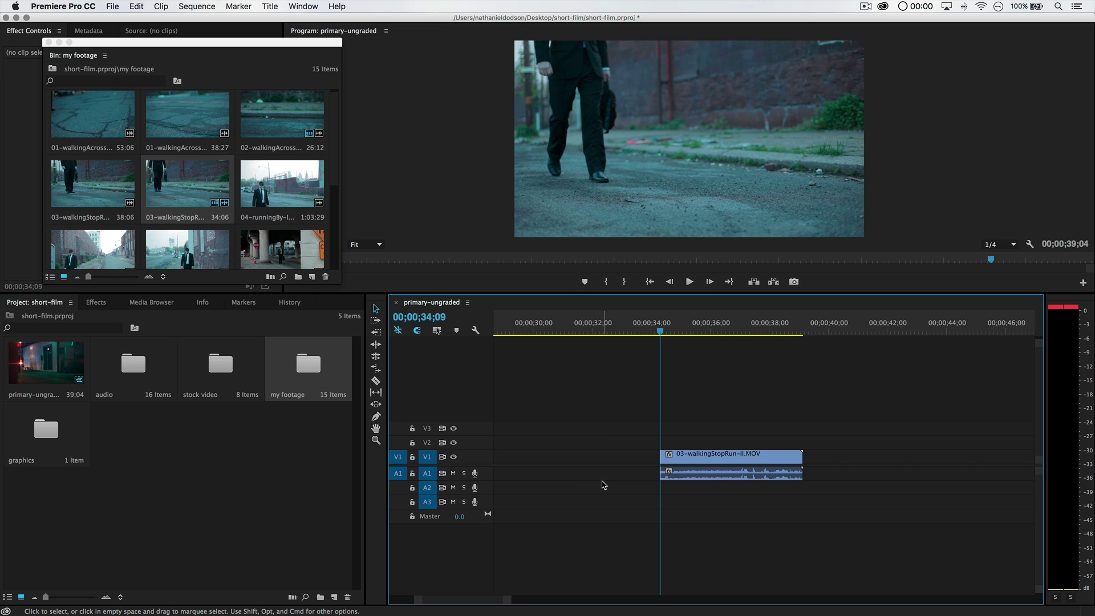
- Move the remaining 03-walkingStopRun-II piece back along V1 until it butts against the end of the 02-walkingAcrossFrame clip
left_click_drag(745, 473, 634, 472)
scroll(559, 449, "up", 5)
left_click_drag(938, 458, 590, 459)
scroll(588, 460, "up", 5)
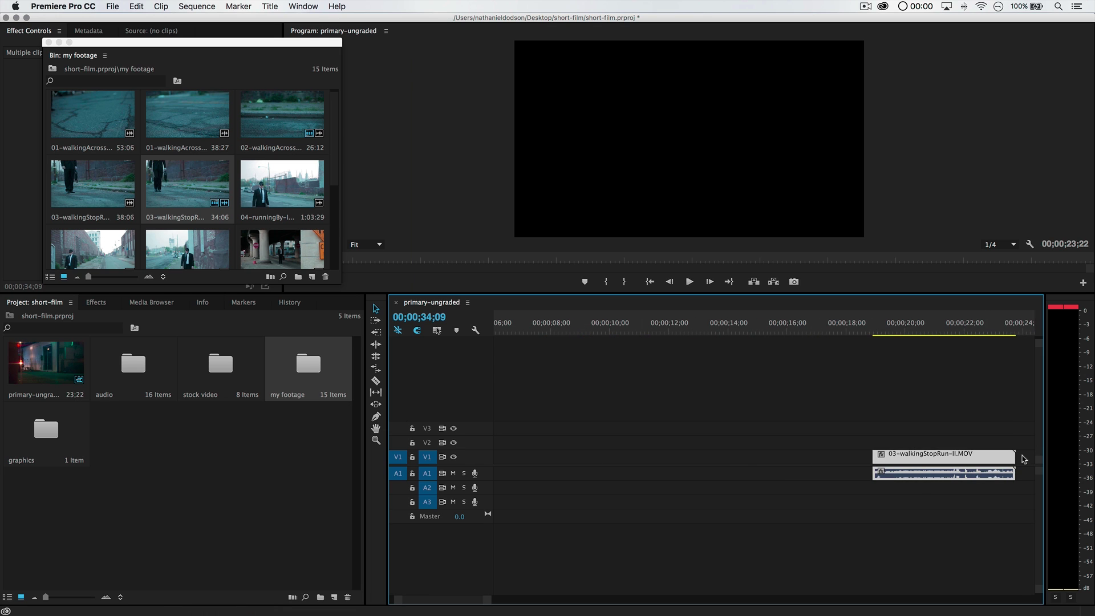
left_click_drag(936, 459, 581, 460)
scroll(548, 463, "up", 5)
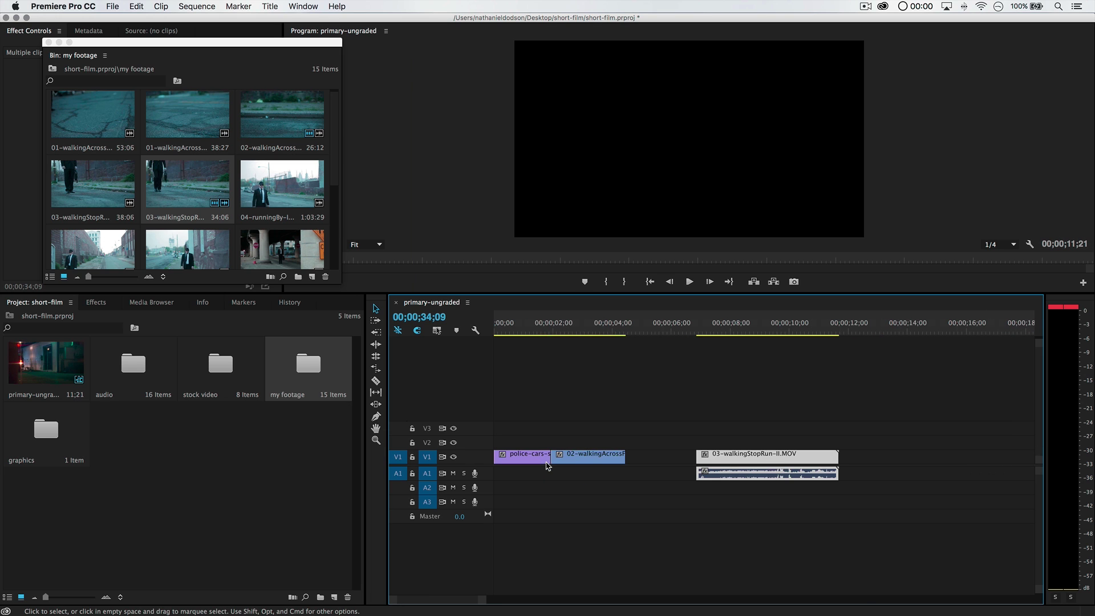
left_click_drag(755, 457, 685, 462)
- Play the transition into 03-walkingStopRun-II from 00;00;03;25 and delete only that clip's A1 audio
left_click_drag(629, 338, 607, 338)
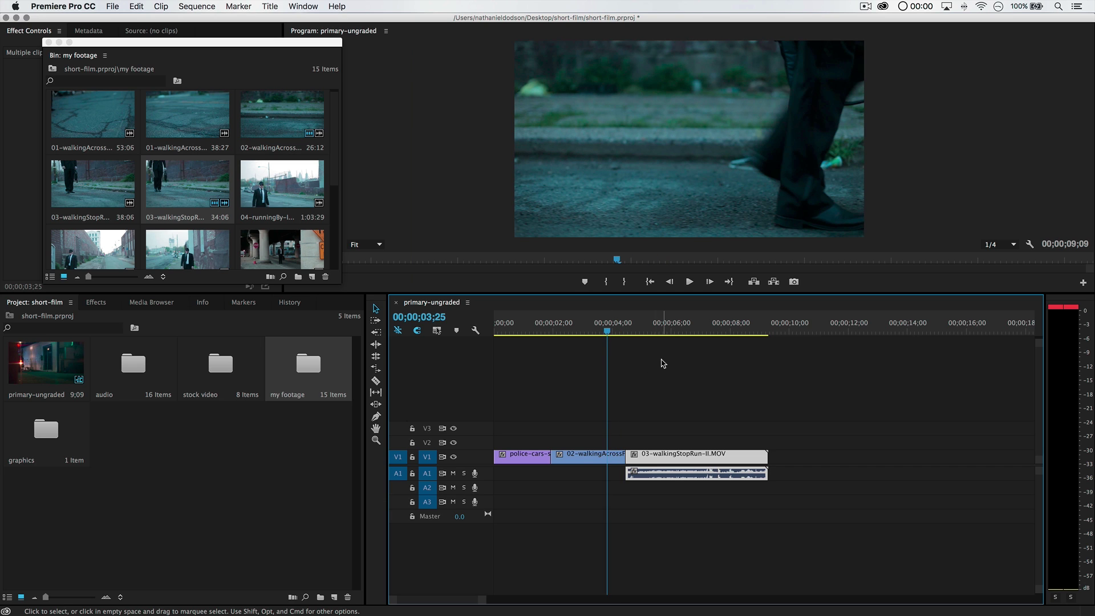
left_click(688, 495)
left_click(679, 478, "alt")
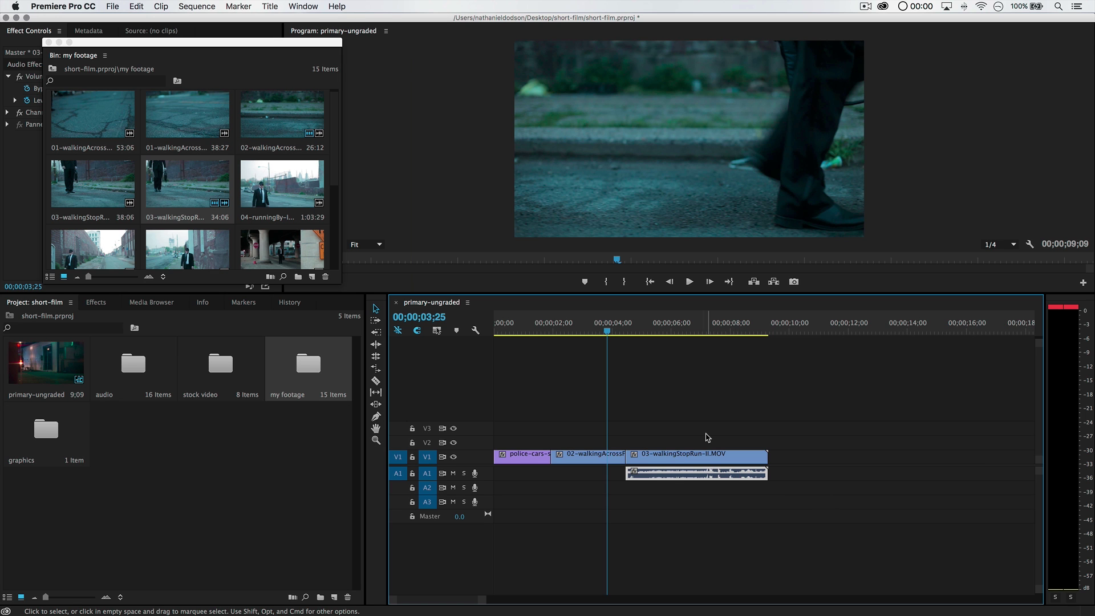
key("space")
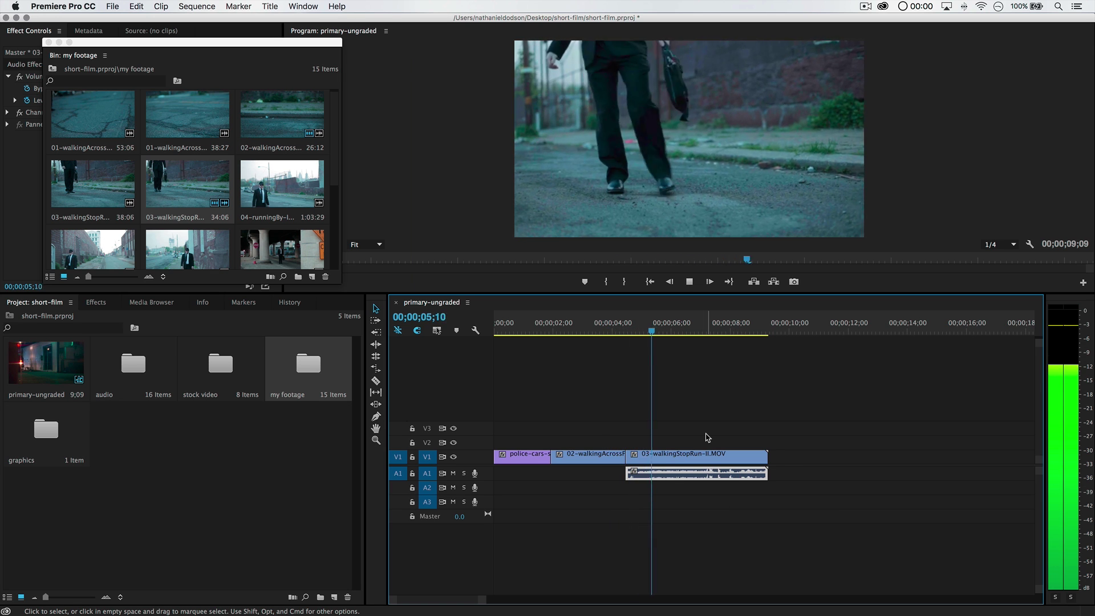
left_click(676, 393)
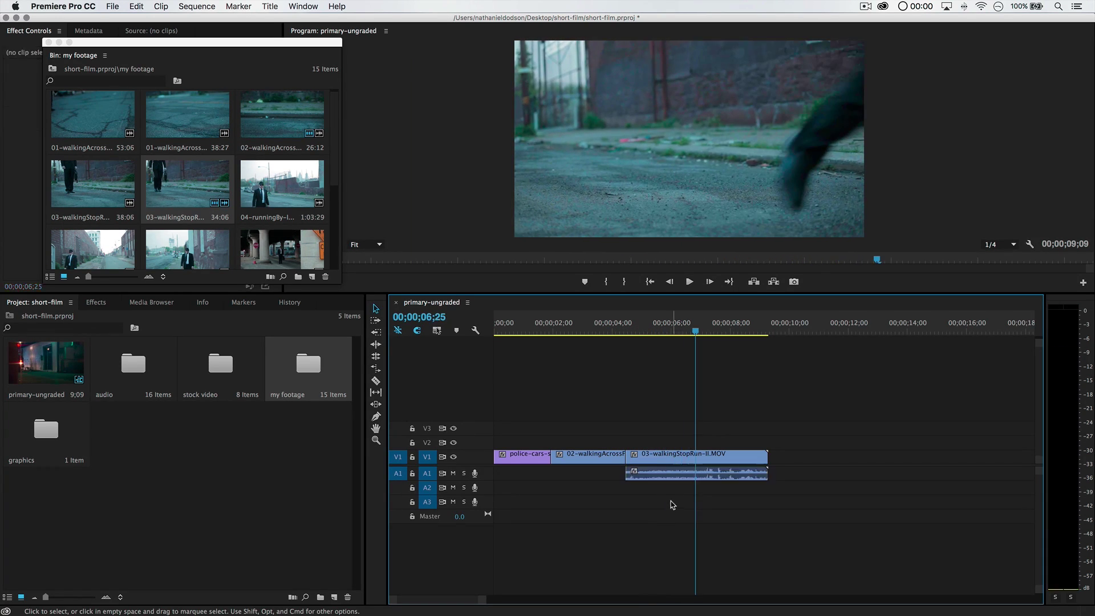
key("Delete")
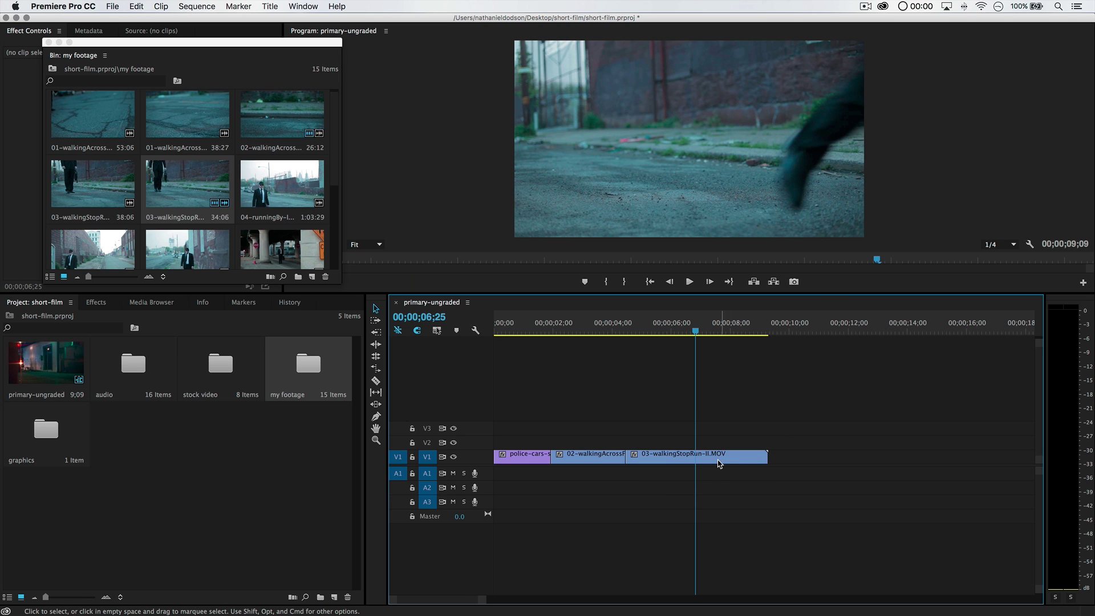
- Split the 03-walkingStopRun-II clip at 00;00;05;10 with the Razor tool
left_click_drag(638, 331, 655, 372)
key("c")
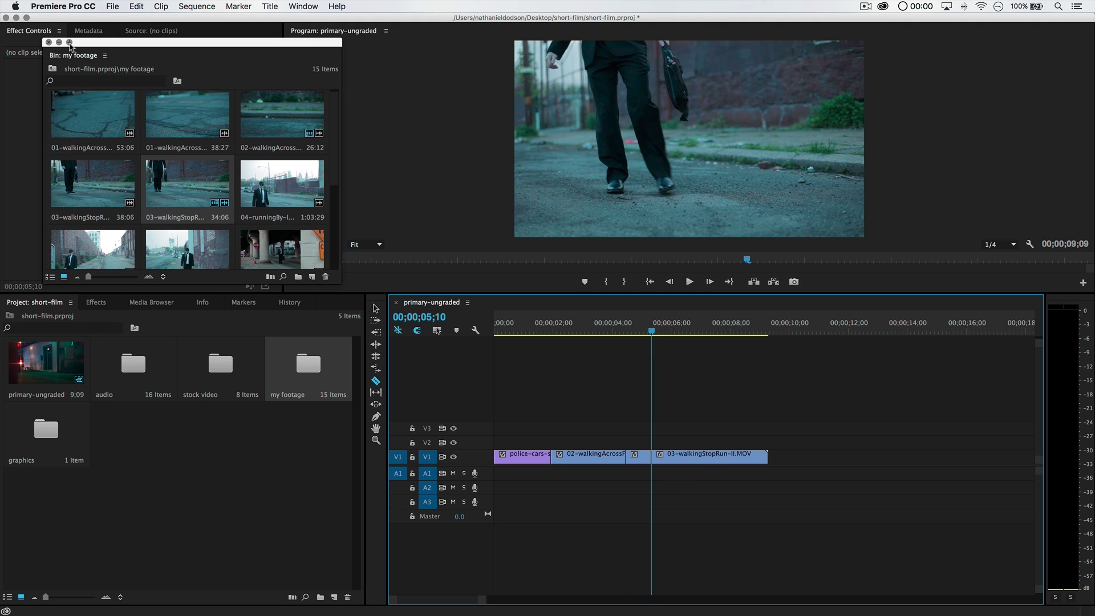
- Place drone-over-swat-van.mov from the stock video bin on V2, starting at the 00;00;05;10 cut
left_click(49, 43)
double_click(227, 364)
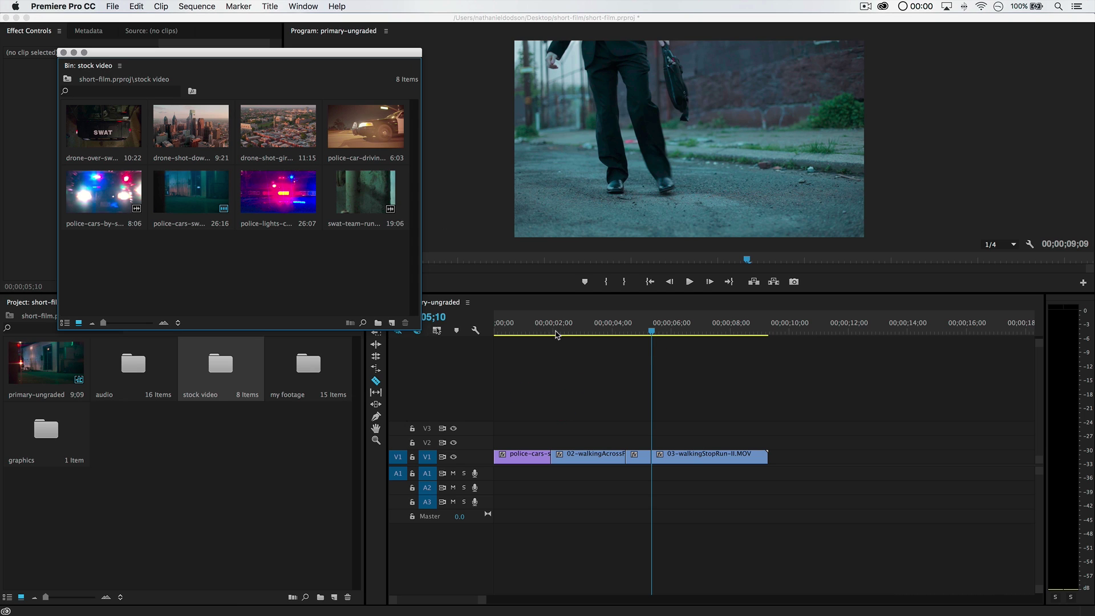
left_click_drag(121, 130, 649, 445)
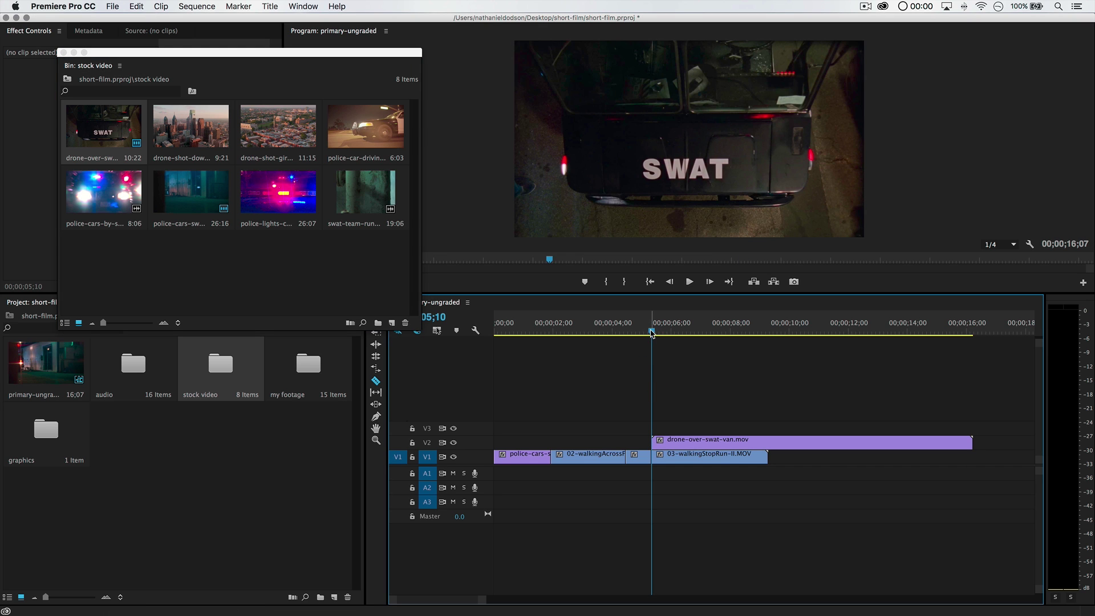
- Trim the start of the drone-over-swat-van clip on V2 to 00;00;06;04
left_click_drag(653, 334, 723, 374)
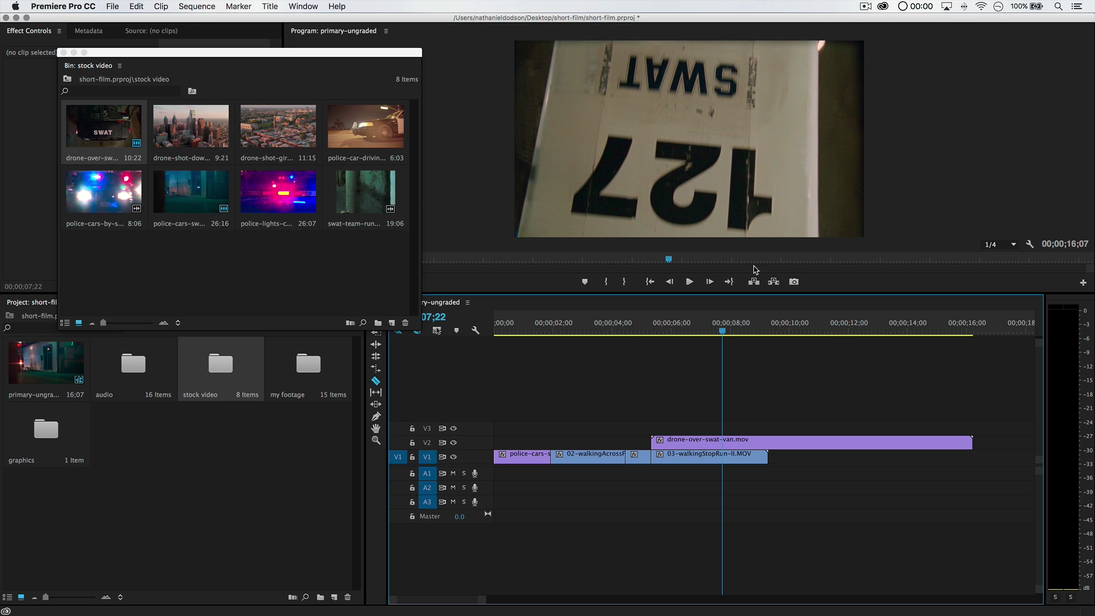
left_click_drag(713, 329, 658, 337)
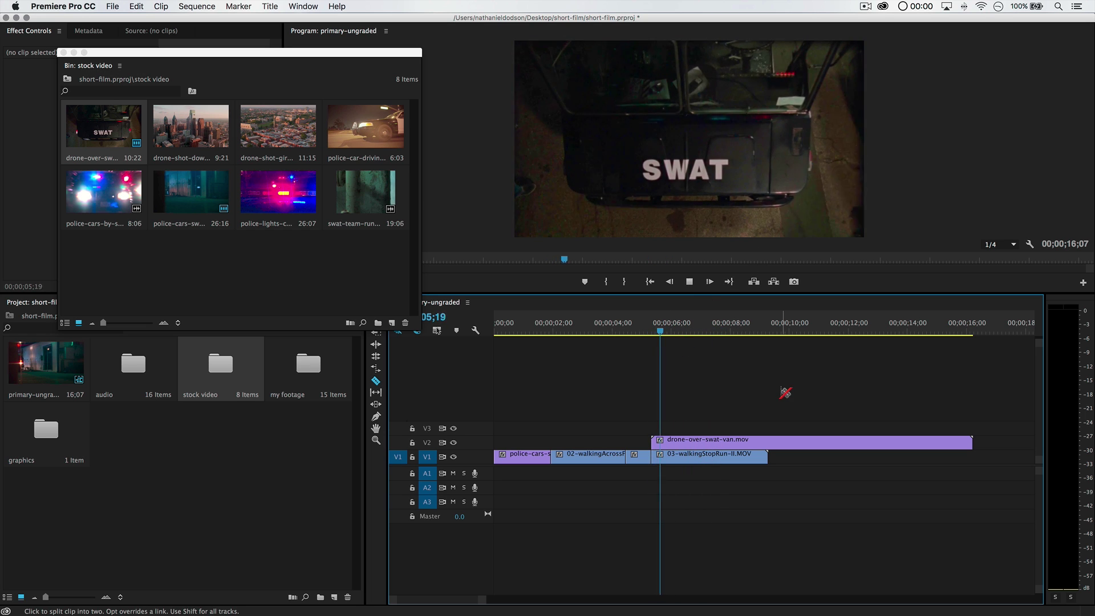
left_click_drag(673, 334, 673, 336)
left_click(675, 335)
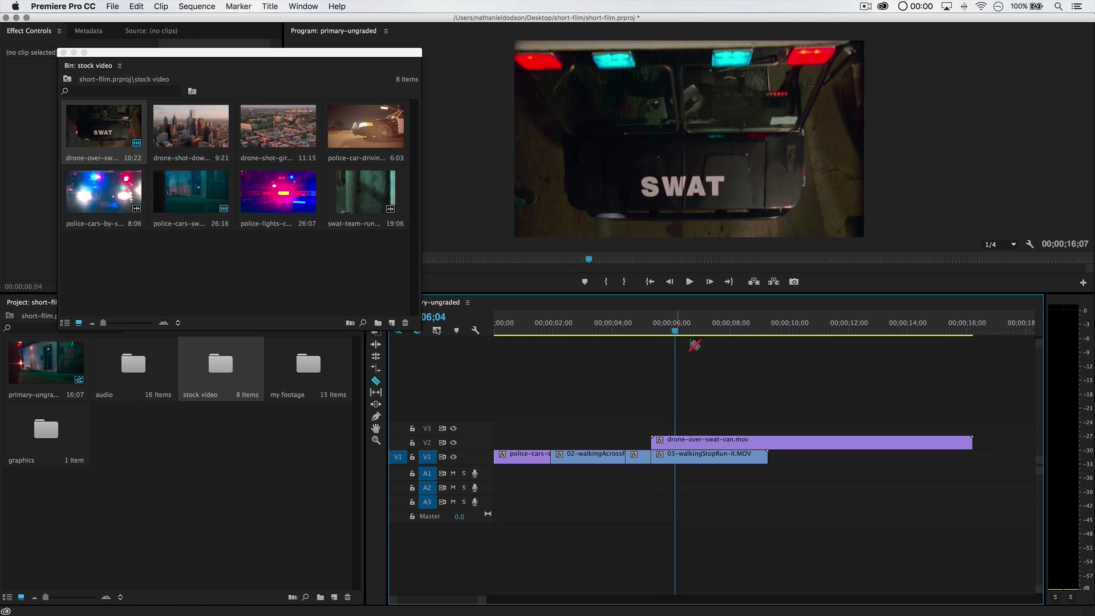
key("v")
left_click_drag(652, 443, 675, 442)
- Trim the start of the drone-over-swat-van clip to 00;00;07;14 and move the clip back to start at the 00;00;05;10 cut
key("space")
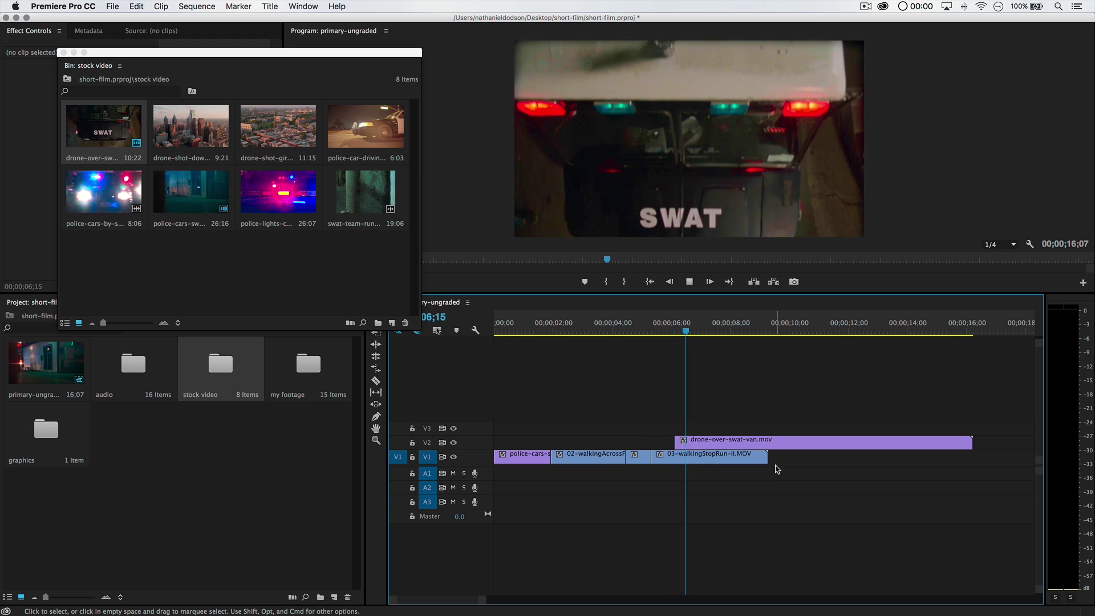
key("space")
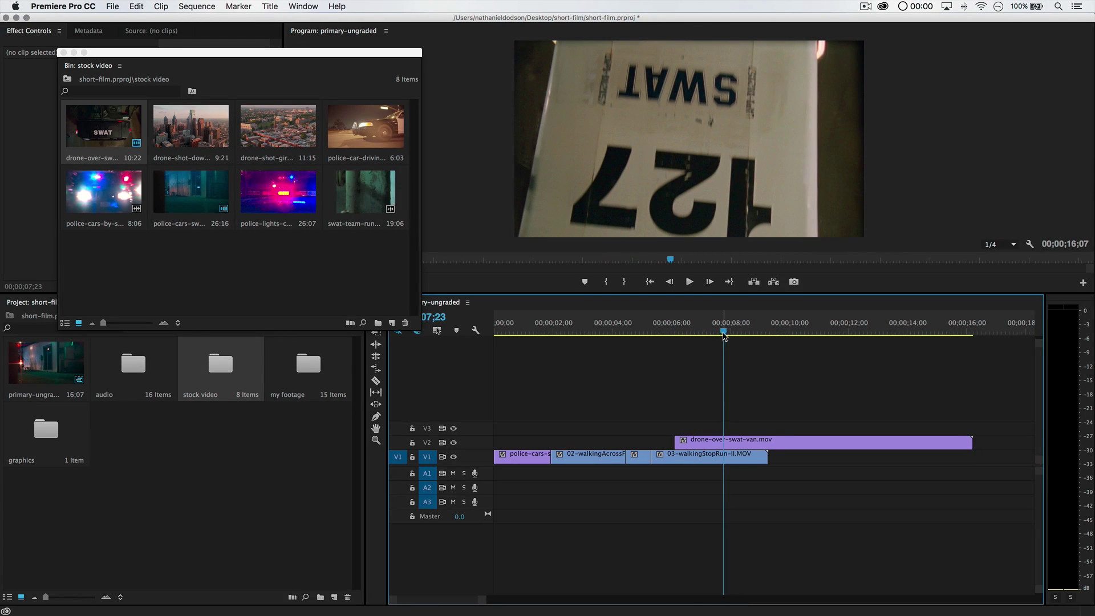
left_click_drag(723, 336, 715, 335)
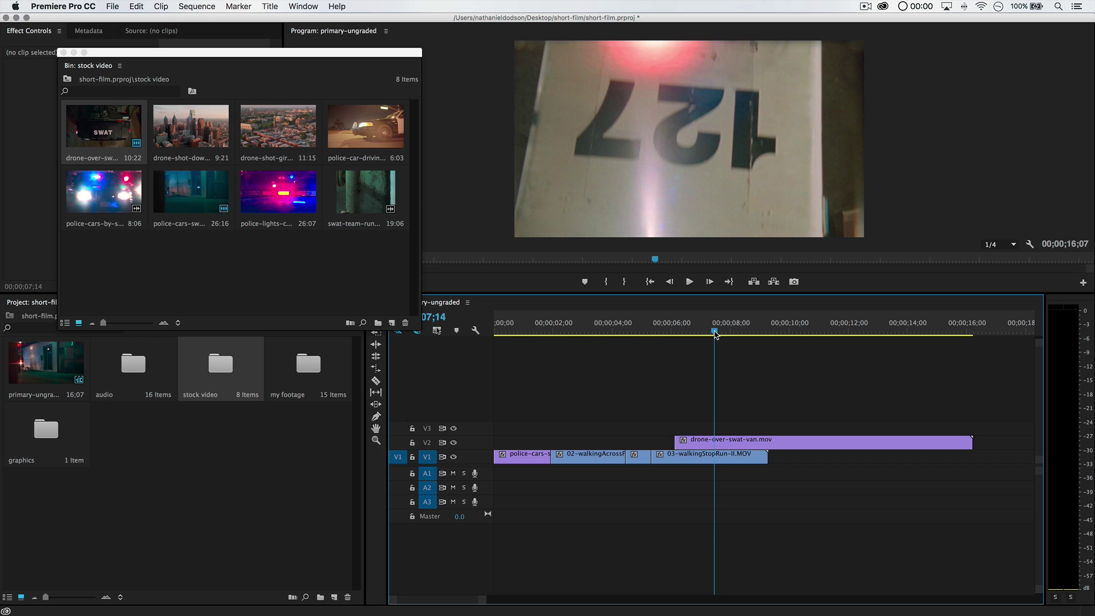
left_click_drag(676, 441, 716, 441)
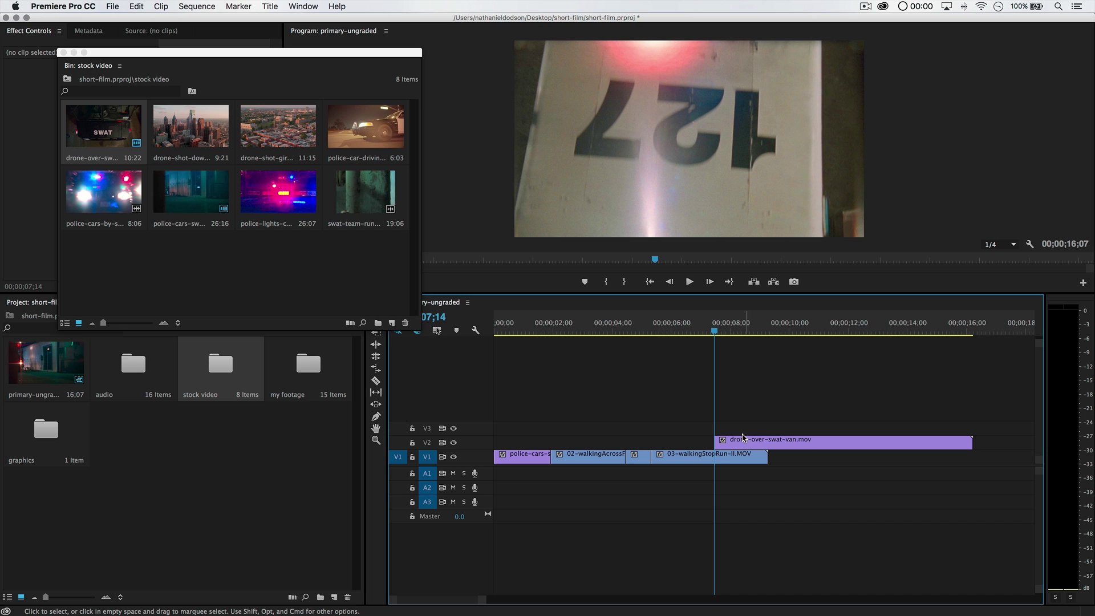
left_click_drag(756, 442, 693, 443)
- Scrub through the drone-over-swat-van clip on V2 and split it at 00;00;07;23 with the Razor tool
left_click(657, 325)
left_click_drag(657, 325, 788, 359)
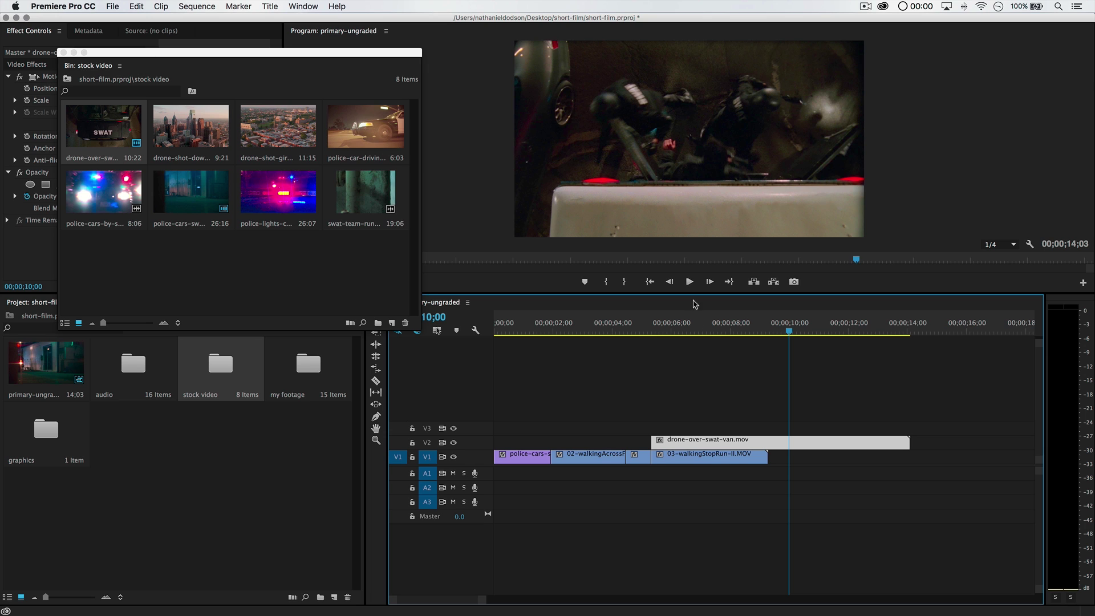
left_click_drag(789, 336, 723, 355)
key("c")
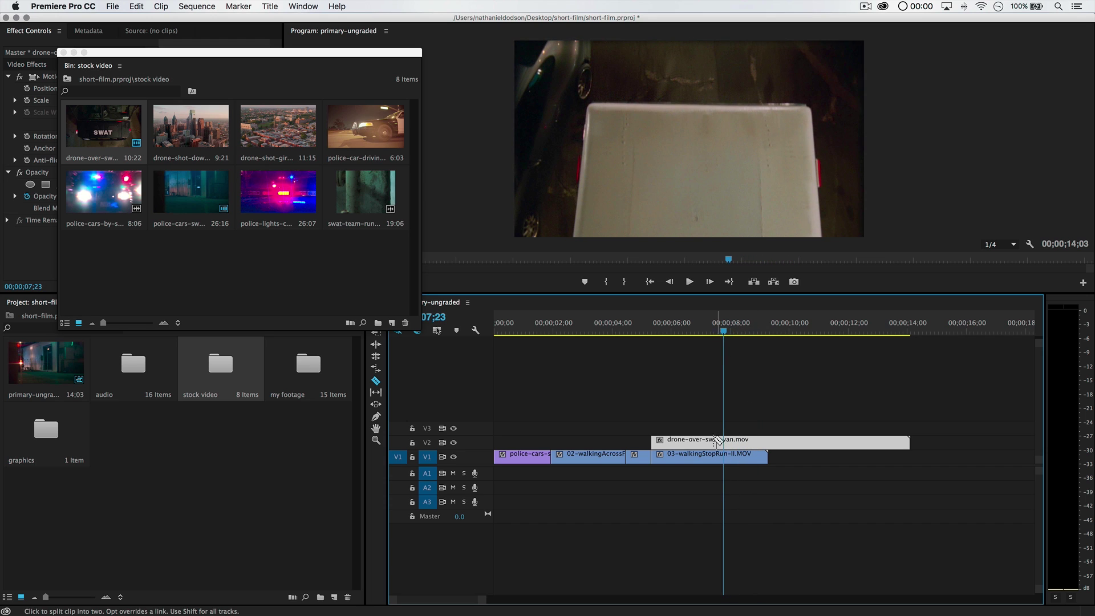
left_click(724, 443)
key("v")
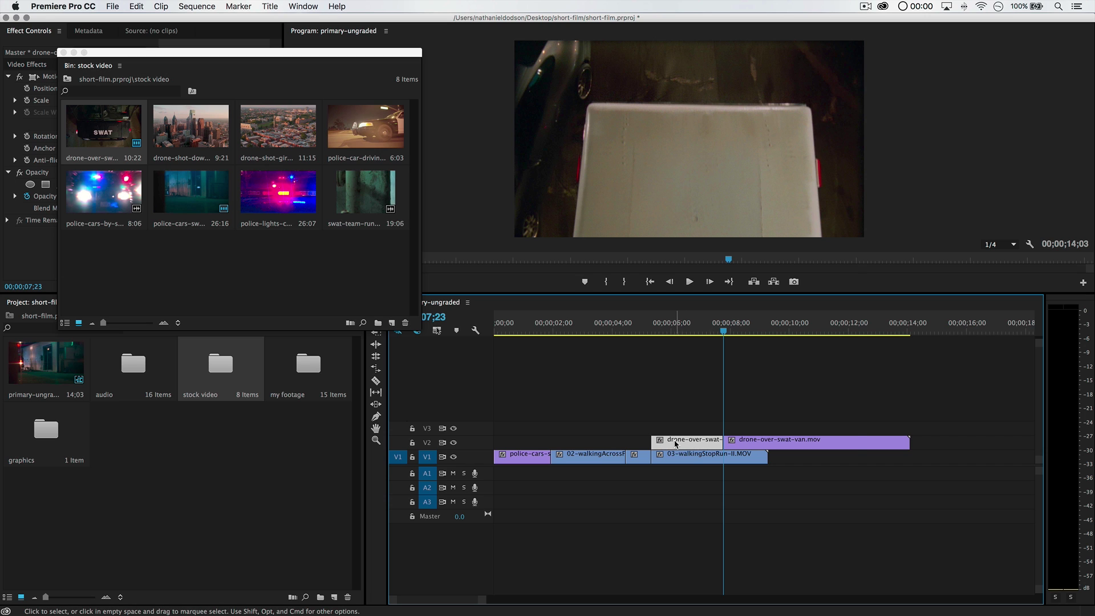
- Set the speed of the first drone-over-swat-van piece, before the 00;00;07;23 cut, to 225%
right_click(687, 445)
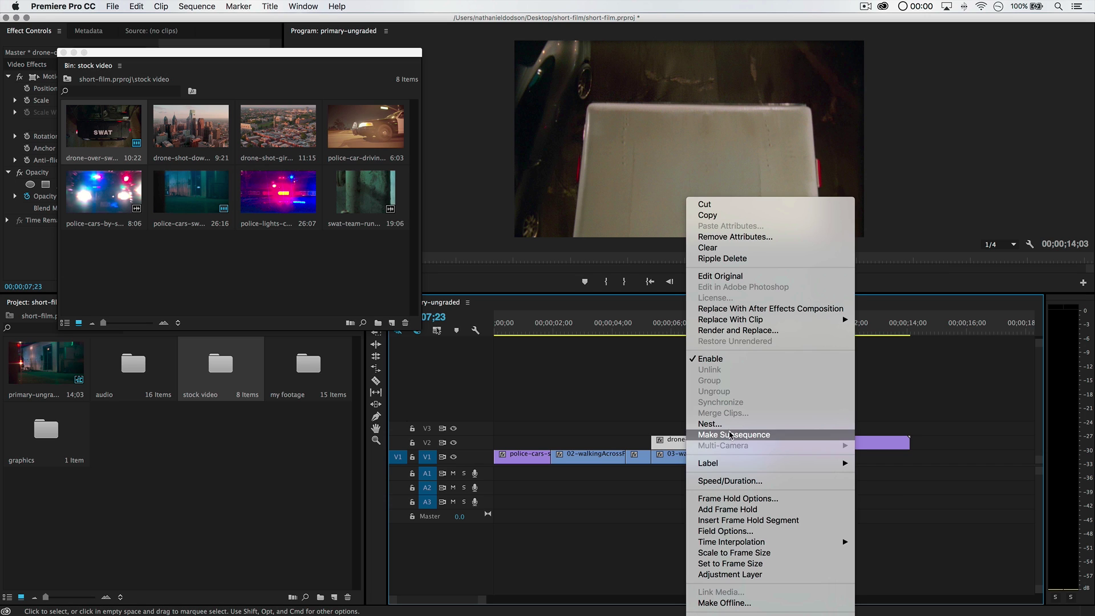
left_click(730, 482)
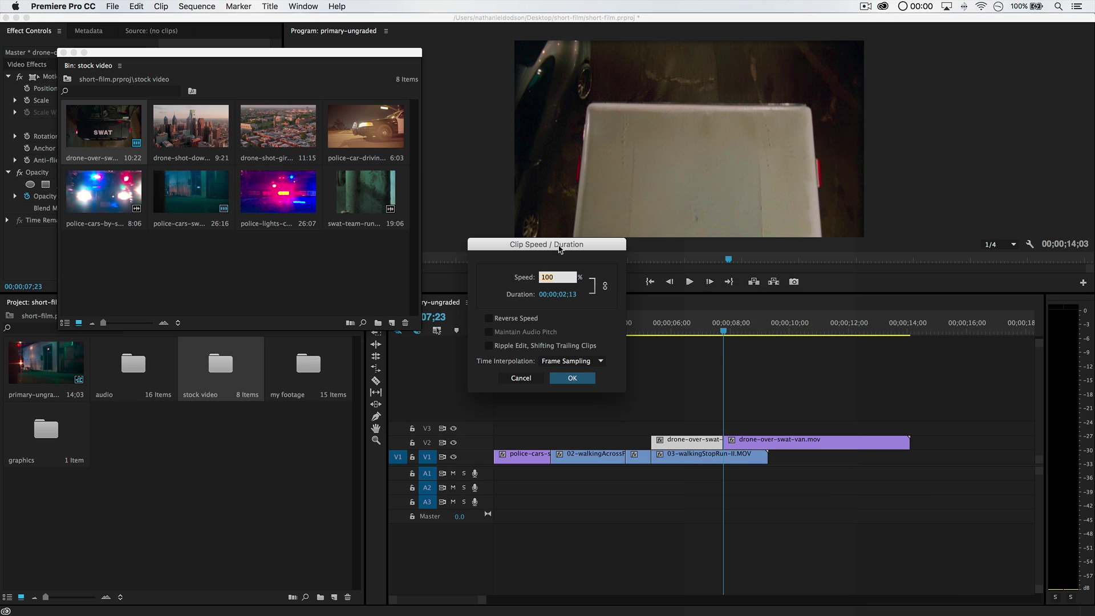
left_click_drag(559, 249, 572, 215)
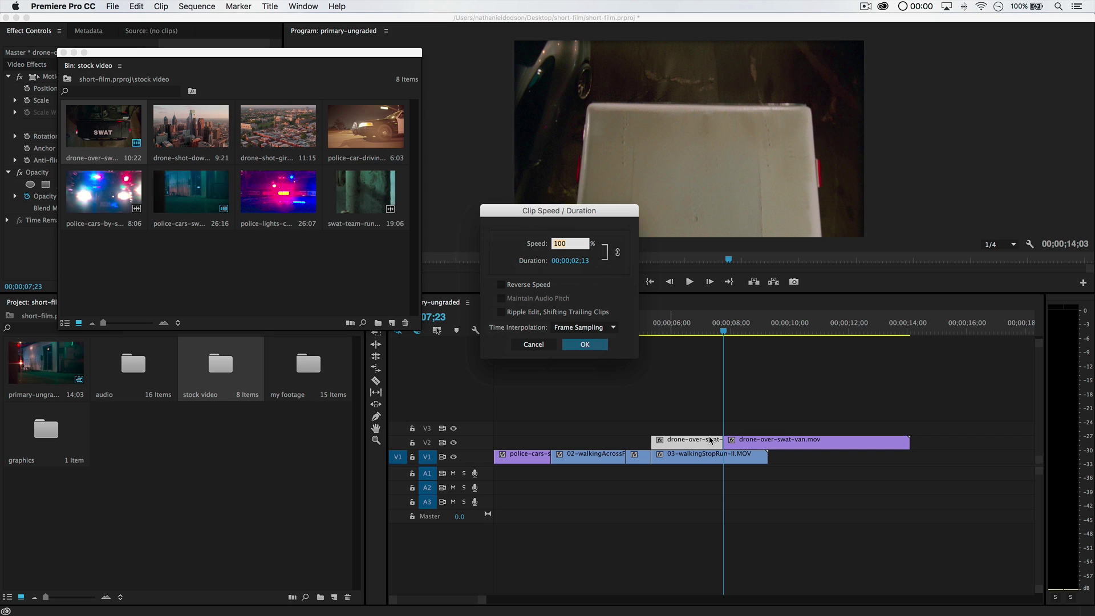
type("225")
left_click(585, 345)
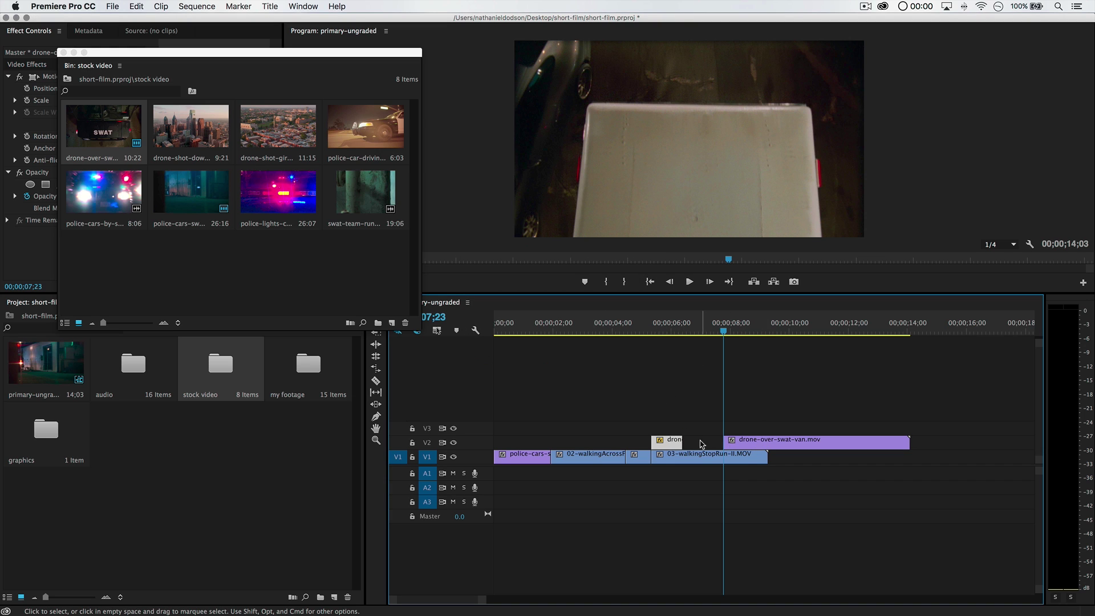
- Ripple delete the gap on V2 between the two drone-over-swat-van pieces
left_click(706, 444)
right_click(701, 445)
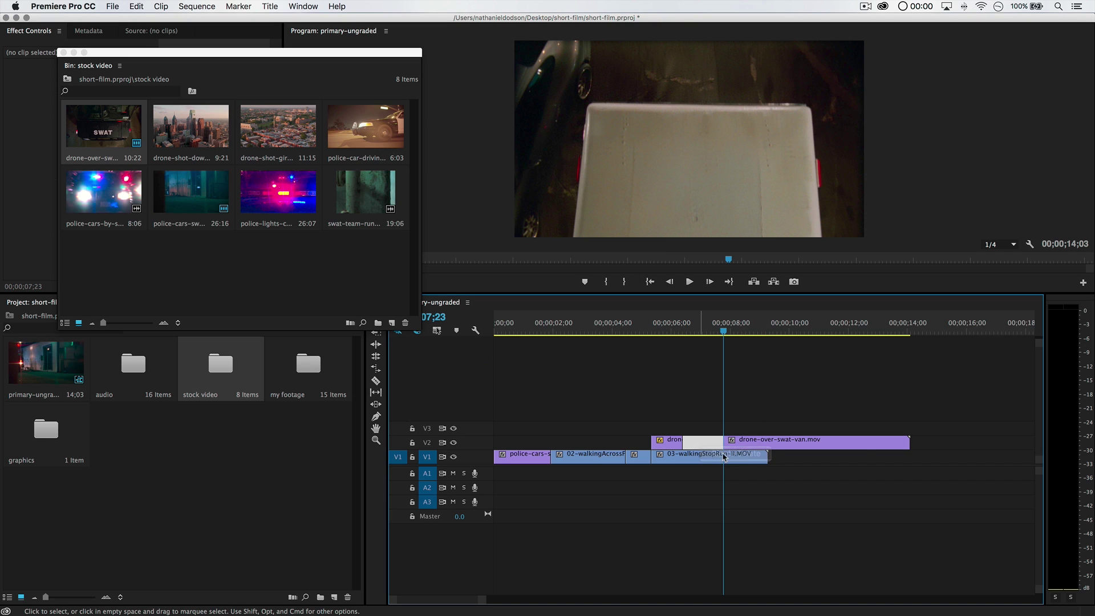
left_click(717, 454)
- Play the sped-up SWAT van shot from 00;00;05;02 and trim the end of the second drone-over-swat-van piece to 00;00;08;17
left_click_drag(674, 335, 645, 332)
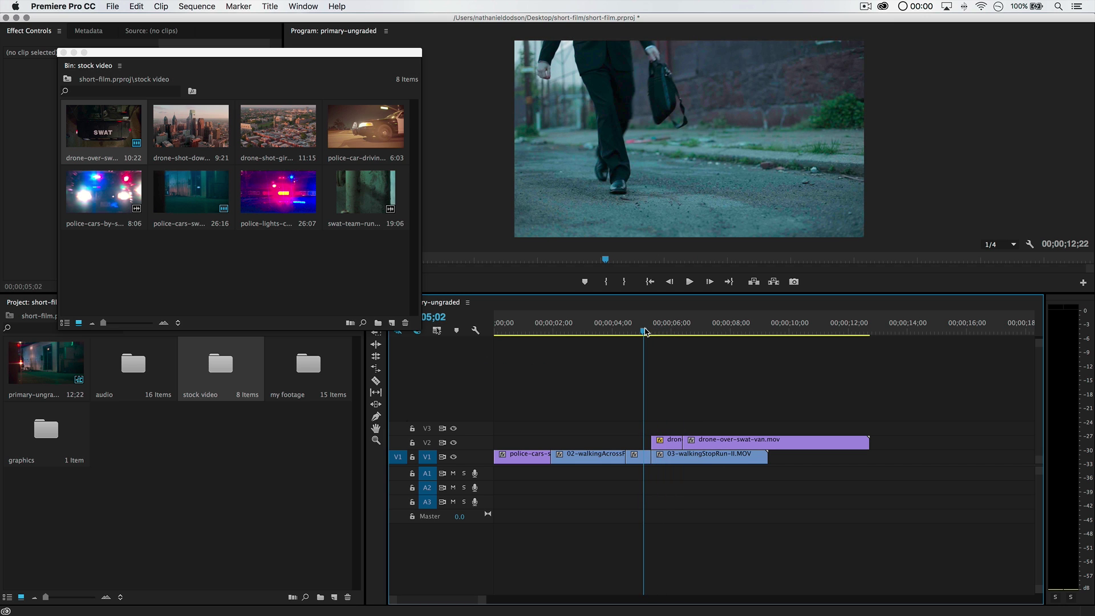
key("space")
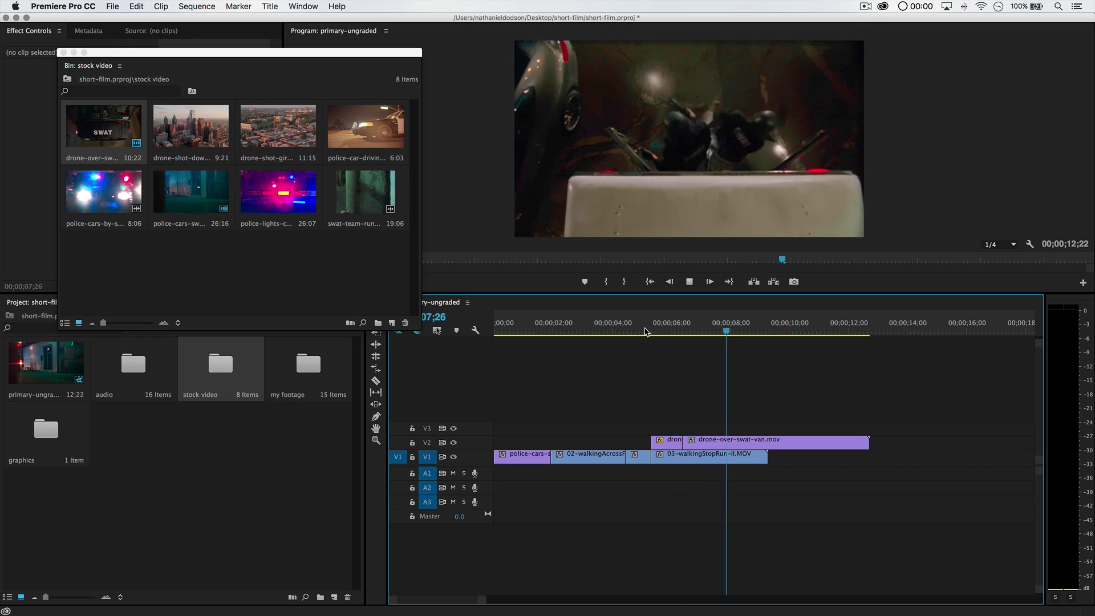
key("space")
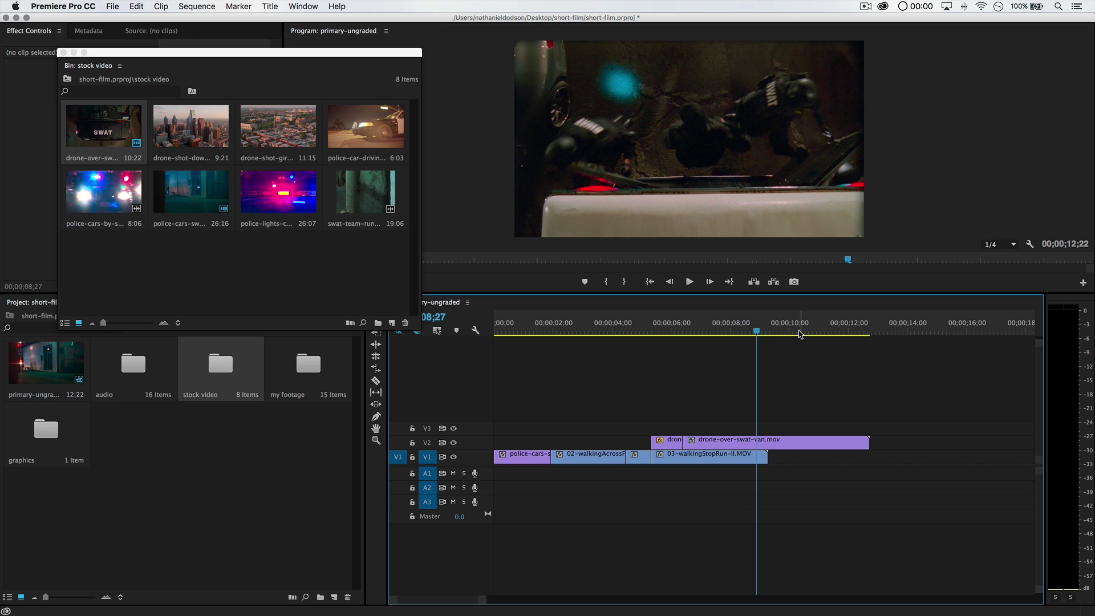
left_click_drag(736, 333, 679, 339)
key("space")
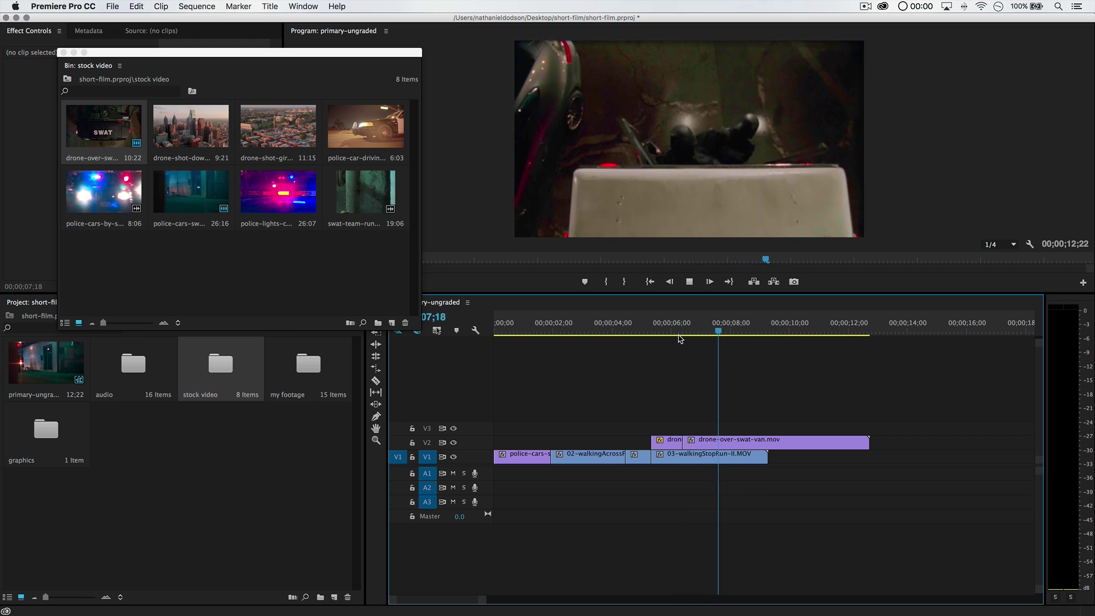
key("space")
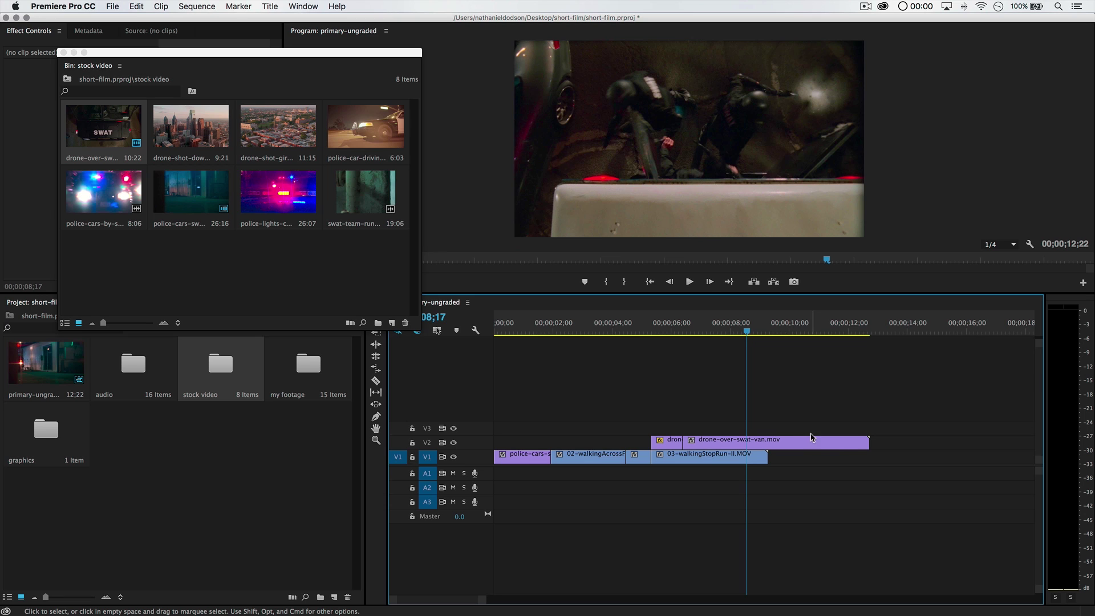
left_click_drag(868, 441, 747, 442)
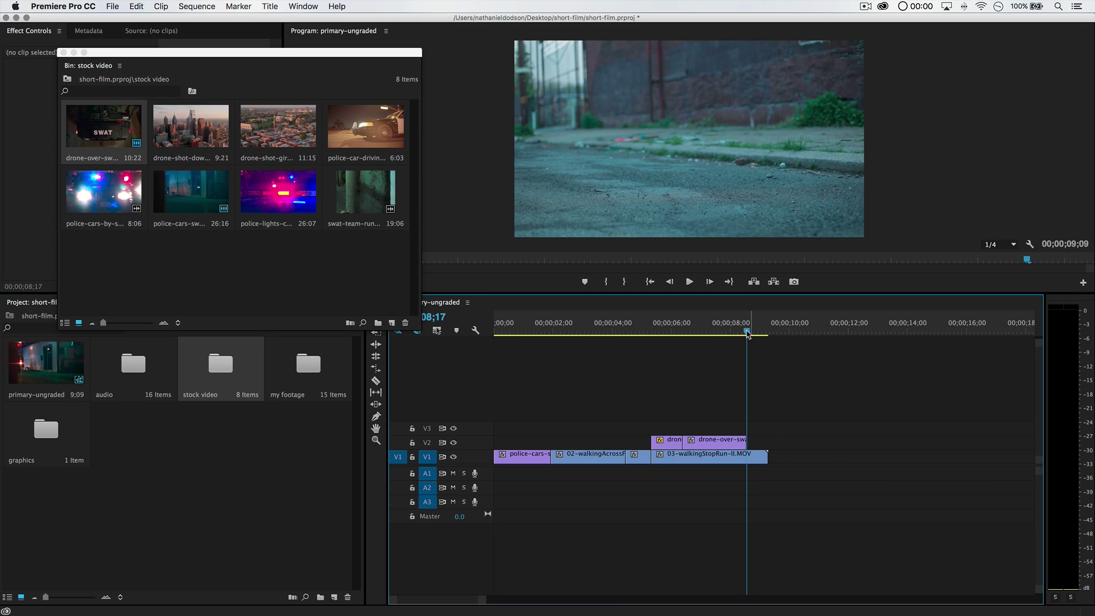
- Move the last 03-walkingStopRun-II piece along V1 to start at about 00;00;08;00 under the end of the V2 clip, and play the transitions
left_click_drag(747, 334, 714, 334)
left_click_drag(711, 457, 776, 457)
key("space")
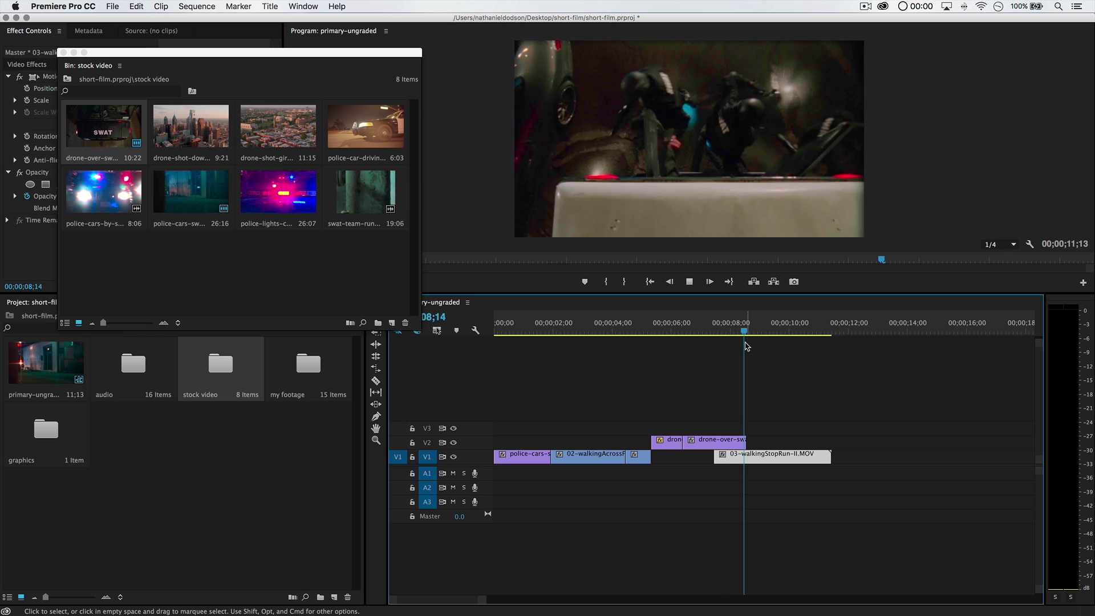
left_click_drag(679, 333, 640, 333)
key("space")
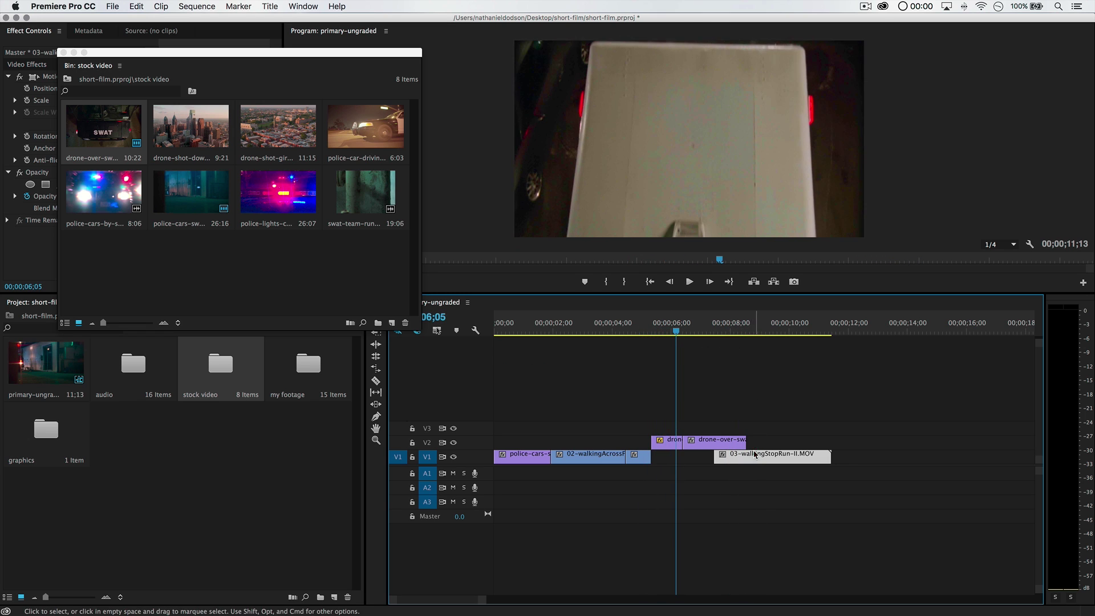
left_click_drag(751, 463, 766, 462)
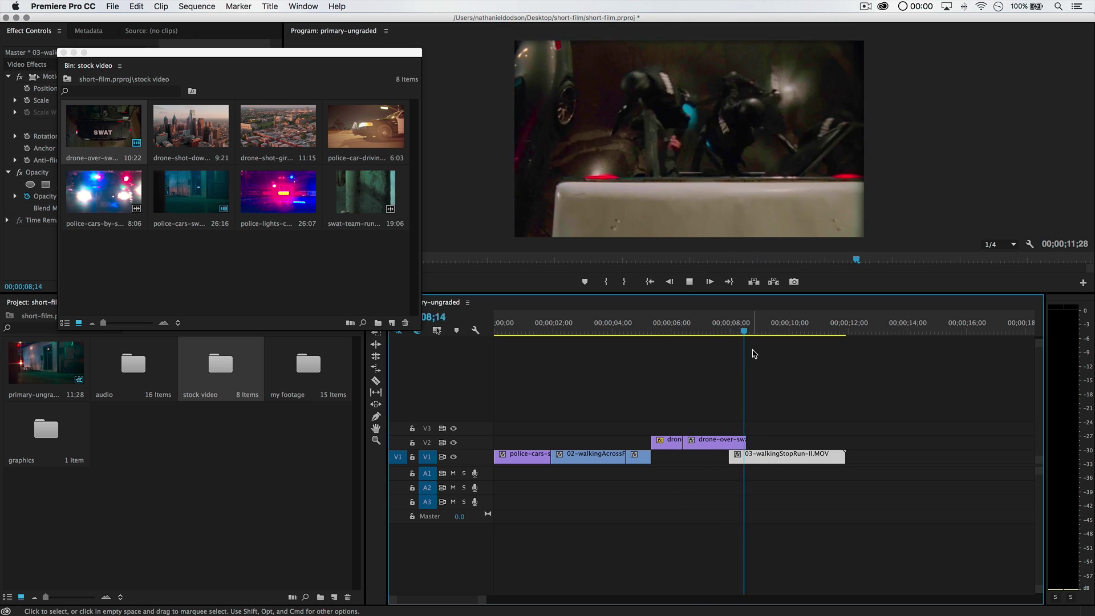
left_click(736, 326)
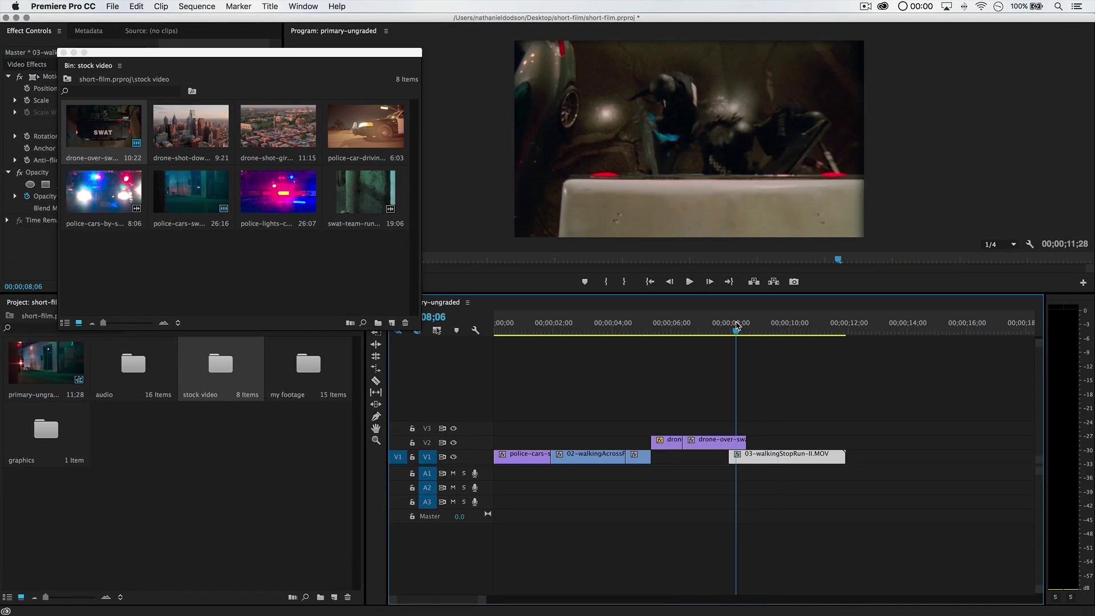
left_click_drag(735, 326, 619, 328)
key("space")
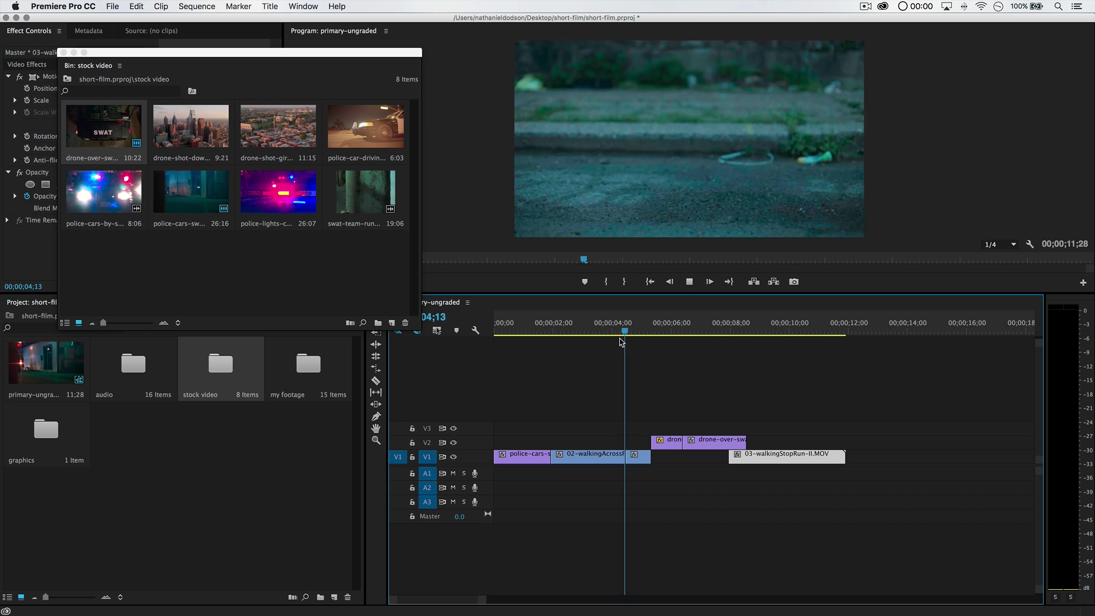
key("space")
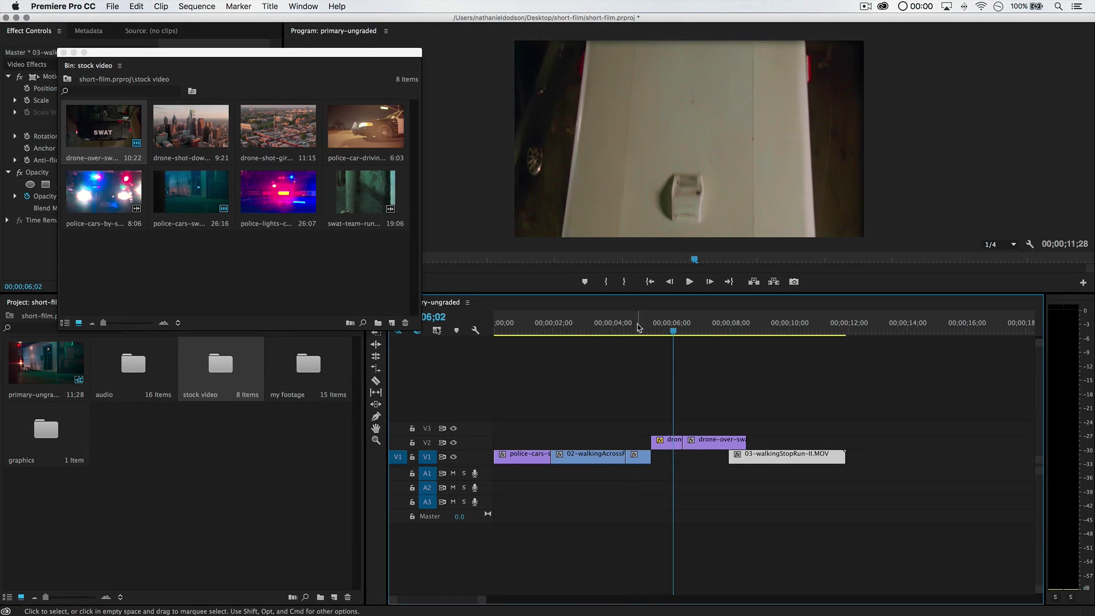
left_click_drag(638, 329, 606, 334)
key("space")
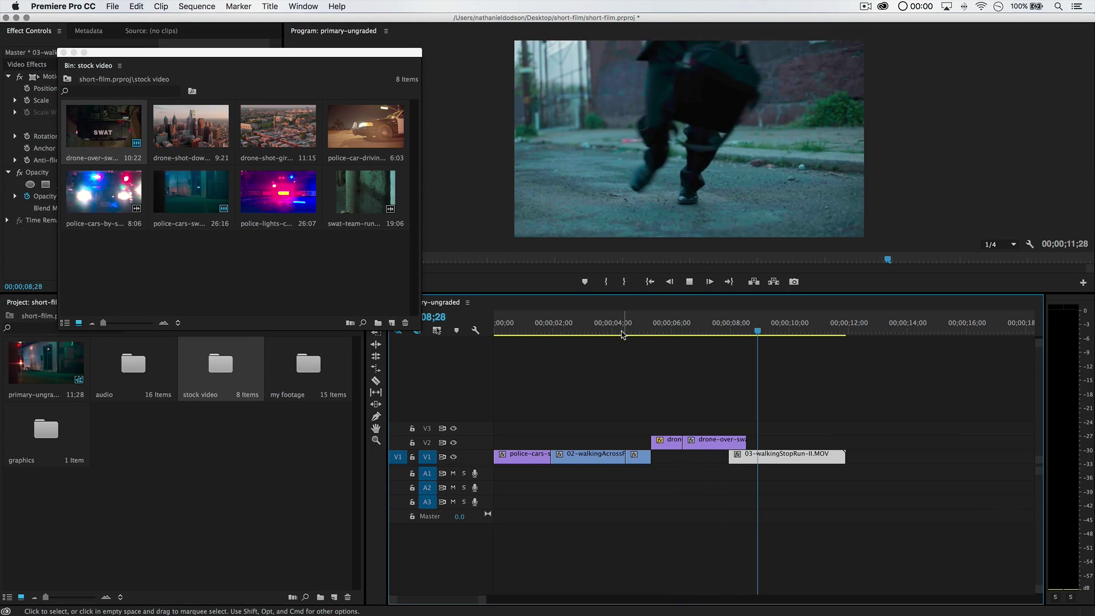
- Split the last 03-walkingStopRun-II piece at 00;00;09;16, delete the part after the cut and save the project
left_click(798, 323)
mouse_move(779, 327)
left_mouse_down()
mouse_move(740, 328)
mouse_move(778, 332)
left_mouse_up()
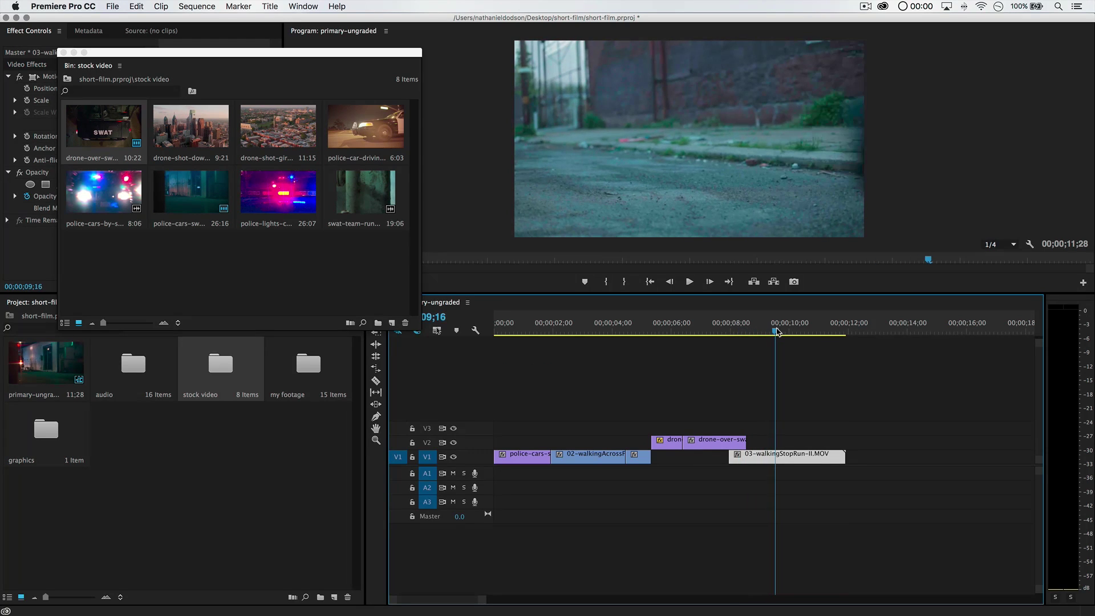
key("c")
key("v")
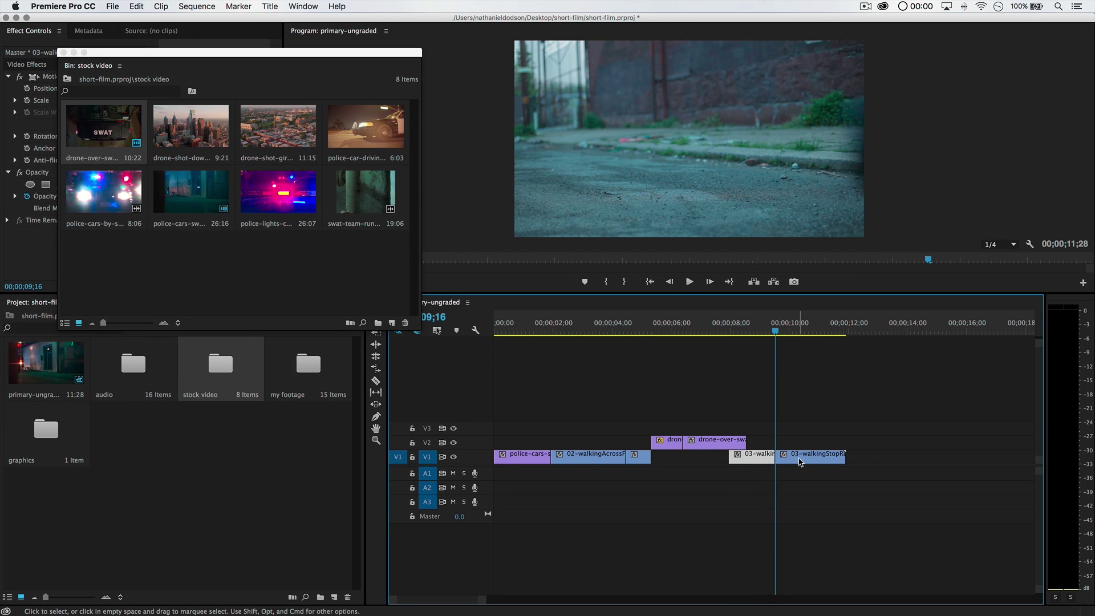
left_click(799, 459)
key("Delete")
key("super+s")
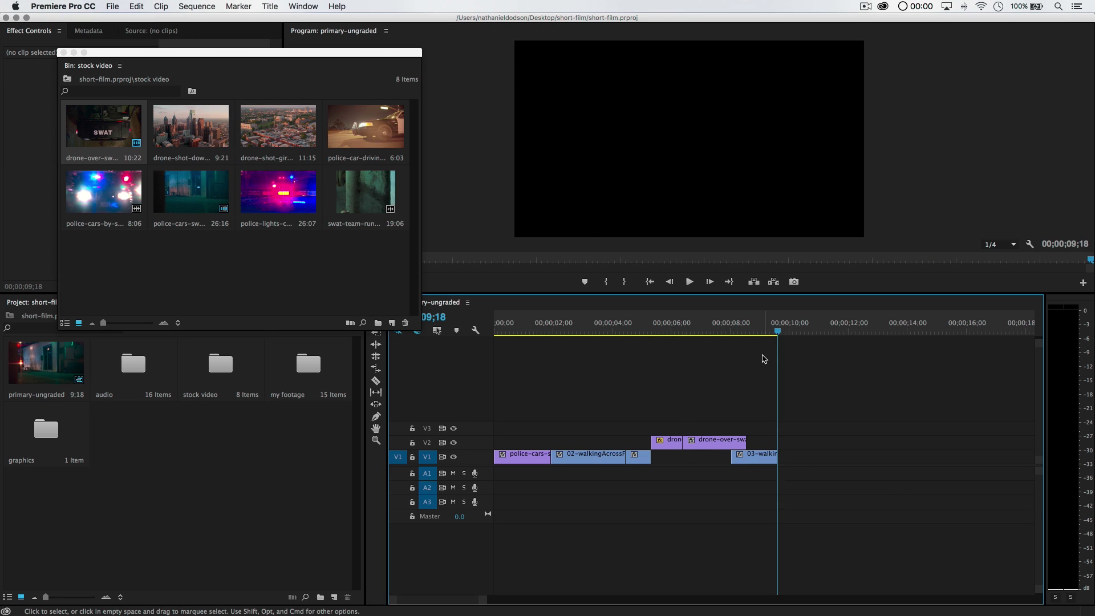
- Place drone-shot-downtown-philly.mov from the stock video bin on V2, starting just past 00;00;10;00
left_click_drag(725, 336, 576, 428)
left_click(178, 139)
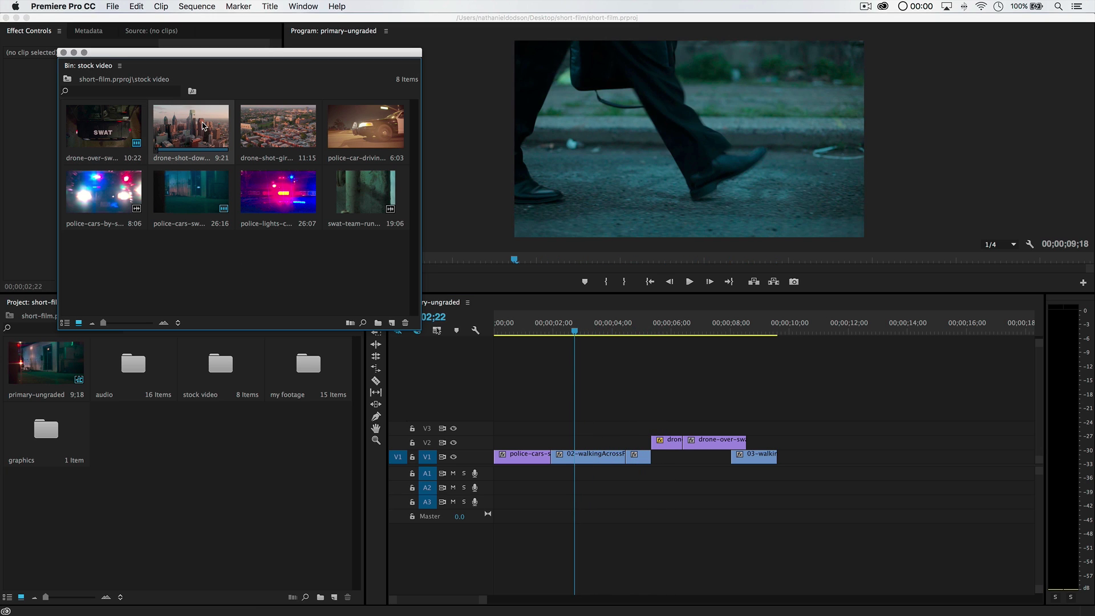
left_click_drag(746, 394, 801, 447)
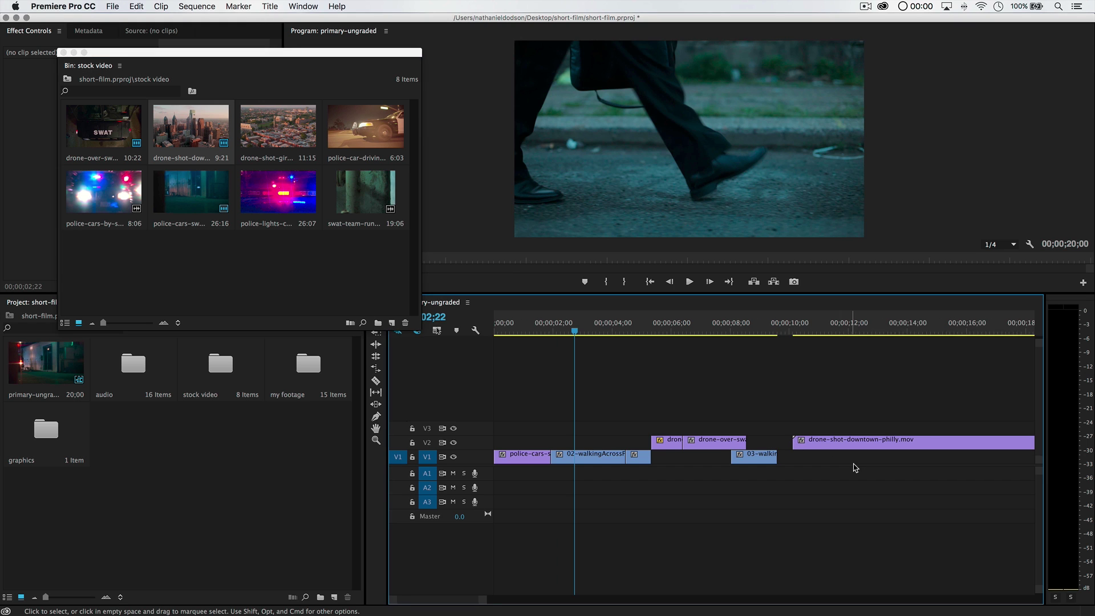
- Split drone-shot-downtown-philly.mov at 00;00;16;11, delete the part before the cut and move the remainder to start at about 00;00;10;25 on V2
scroll(784, 431, "down", 3)
left_click_drag(566, 331, 738, 351)
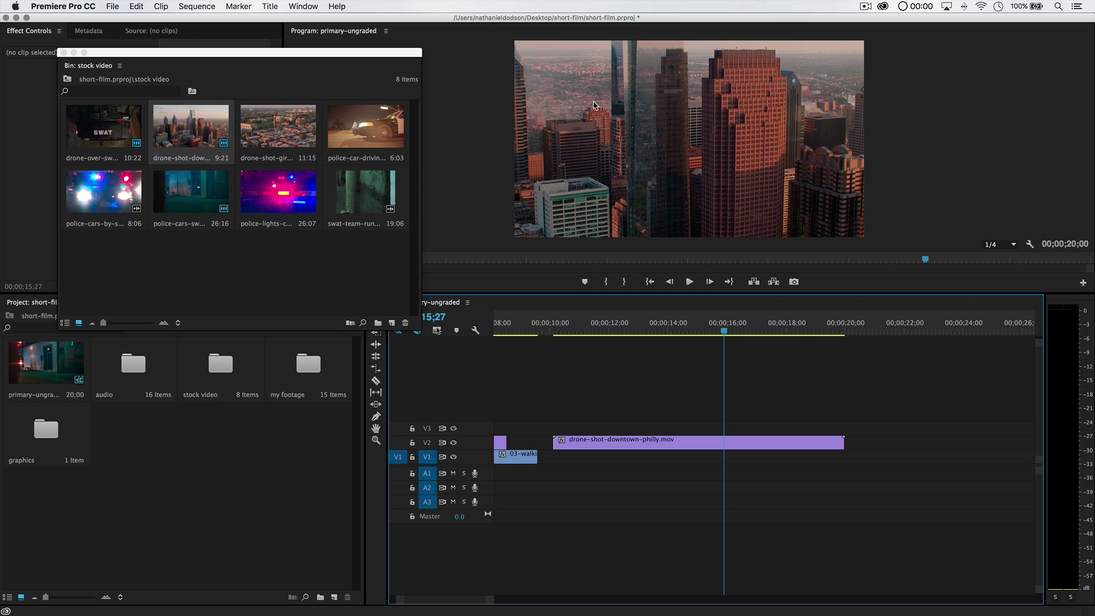
mouse_move(727, 330)
left_mouse_down()
mouse_move(717, 332)
mouse_move(755, 331)
mouse_move(724, 331)
mouse_move(738, 331)
left_mouse_up()
key("c")
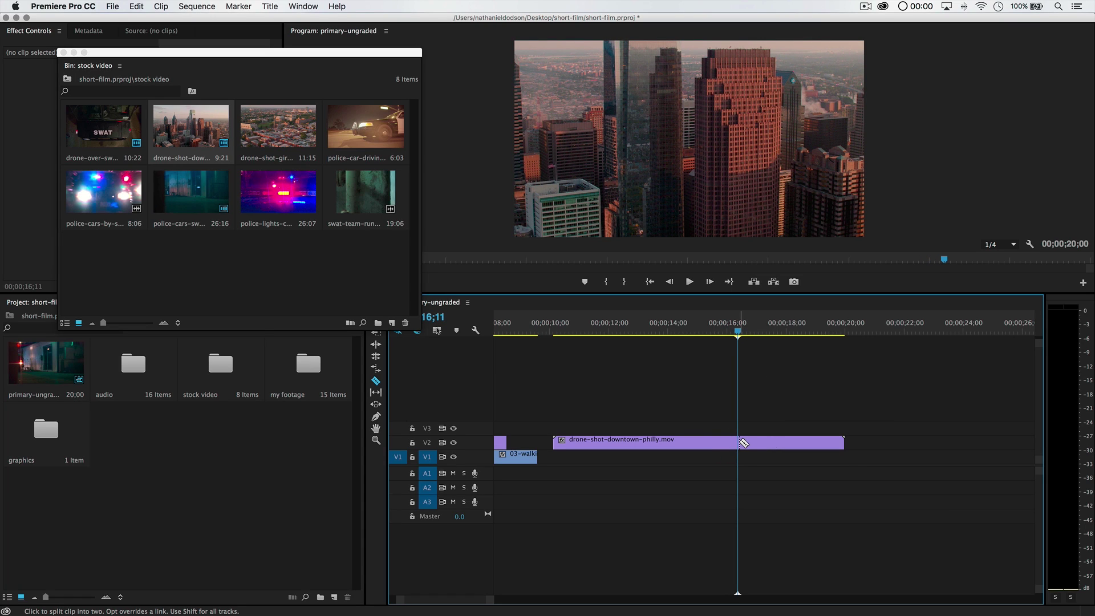
key("v")
left_click(635, 444)
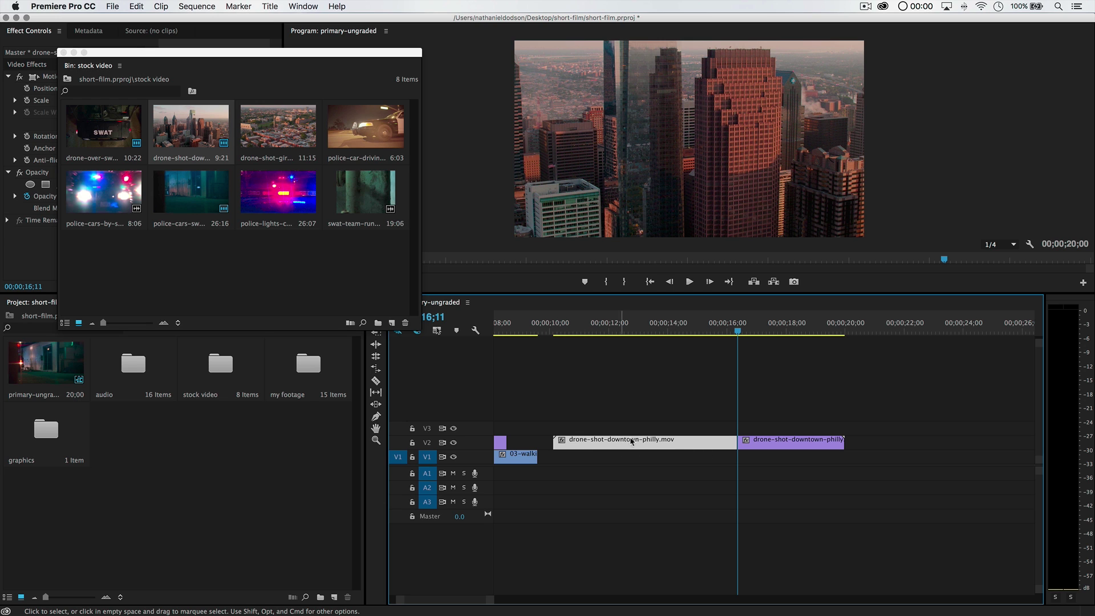
key("Delete")
left_click_drag(797, 449, 633, 445)
- Close the stock video bin and set the downtown drone clip's scale to 50
left_click_drag(574, 330, 612, 346)
left_click_drag(245, 54, 225, 99)
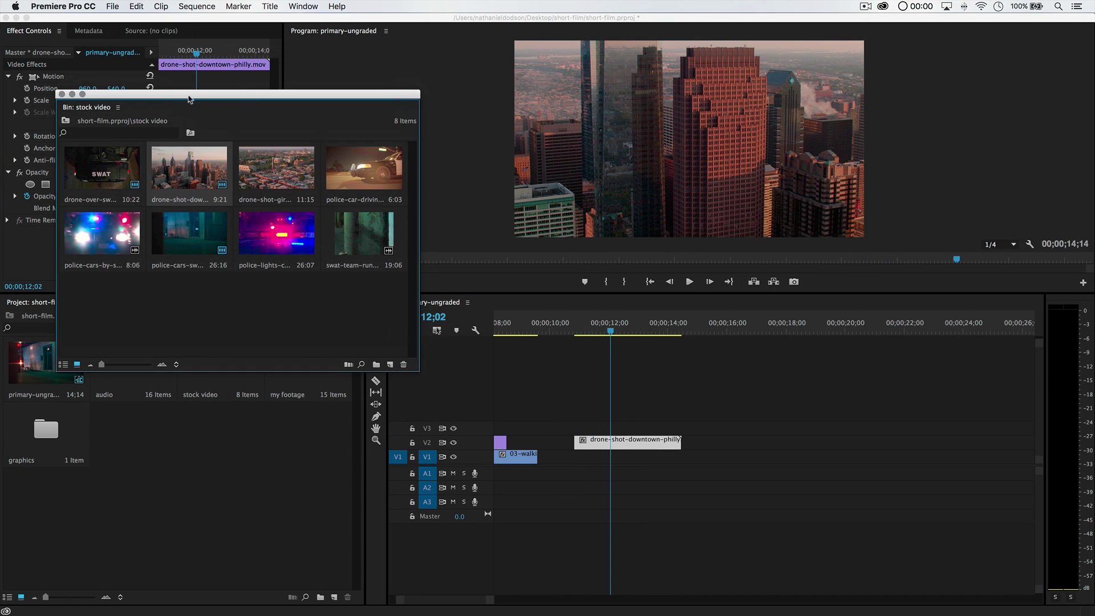
left_click(62, 94)
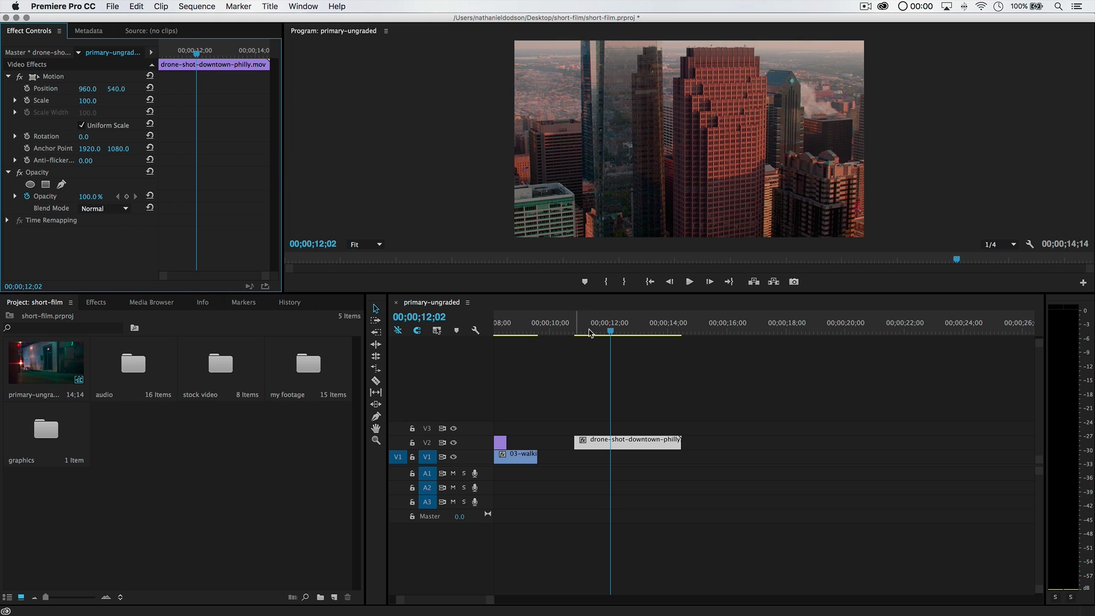
left_click(615, 447)
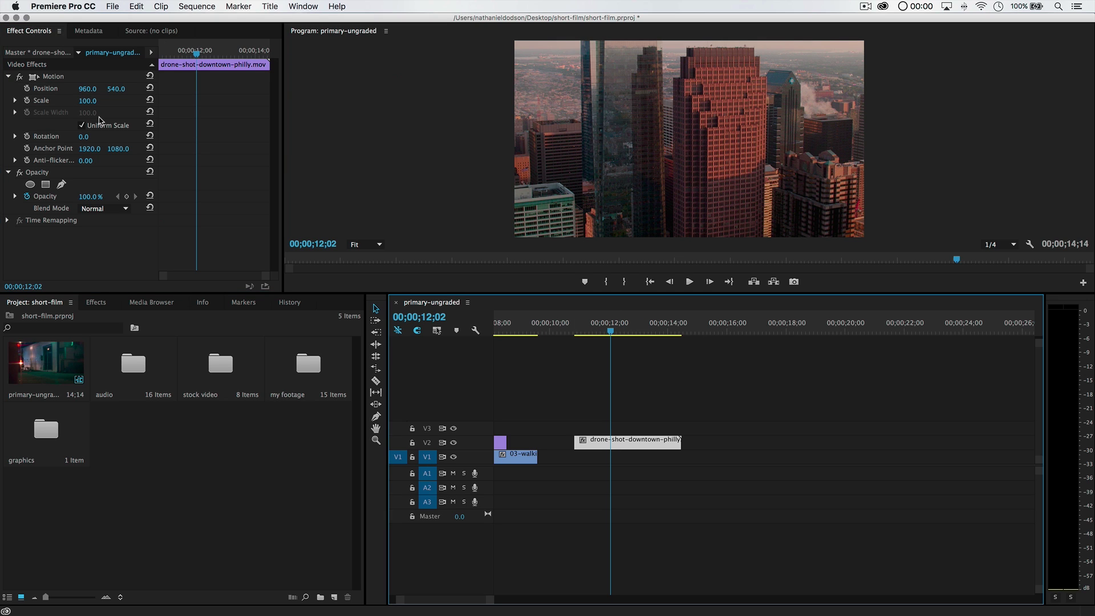
left_click_drag(90, 104, 62, 104)
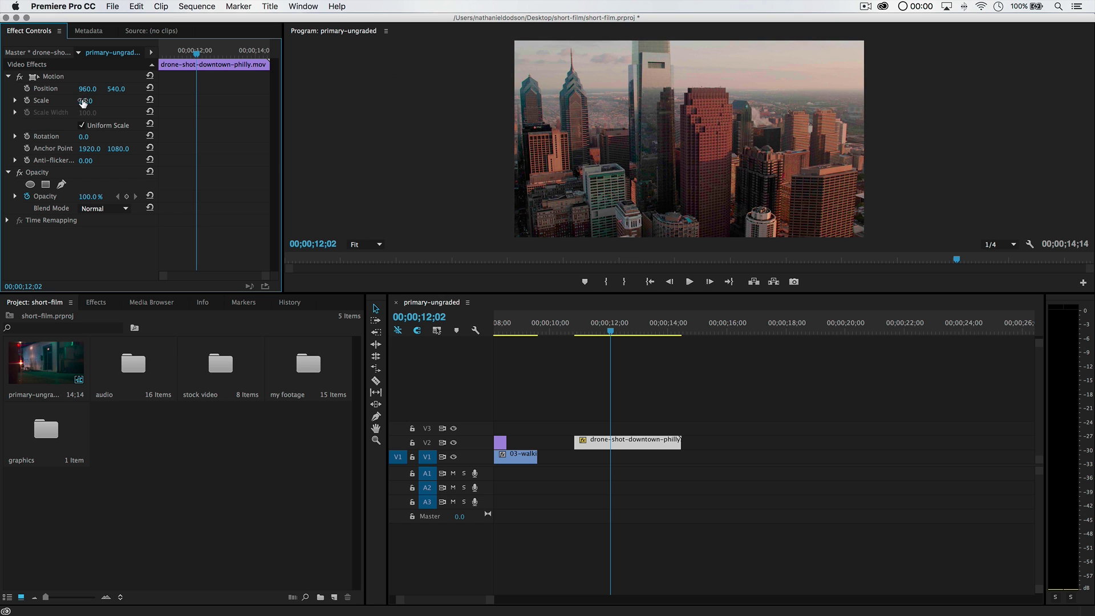
key("Return")
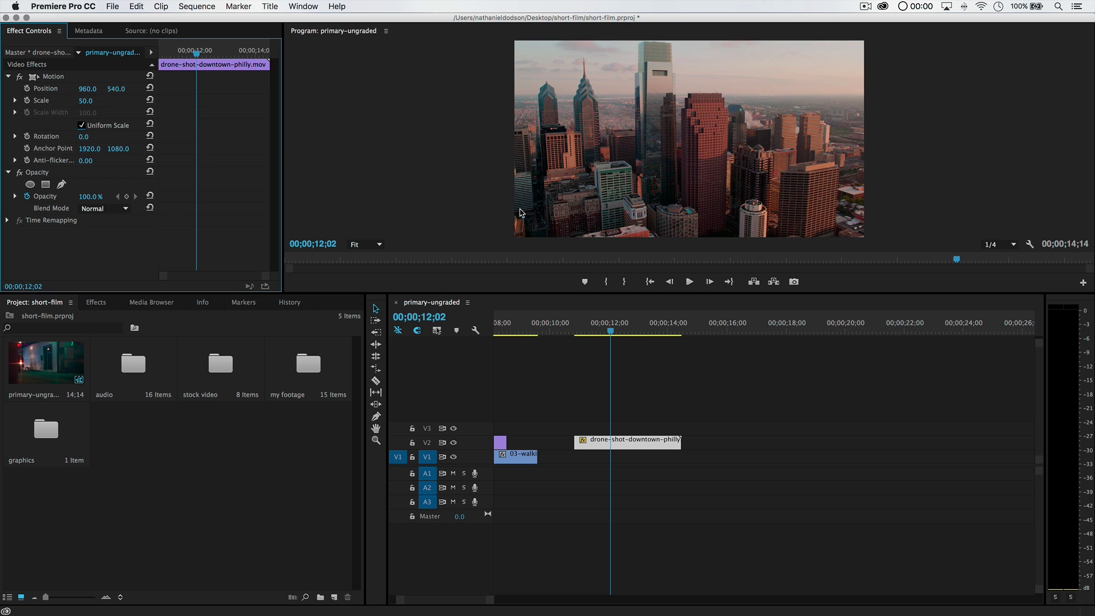
- Trim the start of the downtown drone clip to 00;00;11;26 and play it
mouse_move(609, 330)
left_mouse_down()
mouse_move(570, 330)
mouse_move(644, 339)
mouse_move(594, 339)
mouse_move(605, 341)
left_mouse_up()
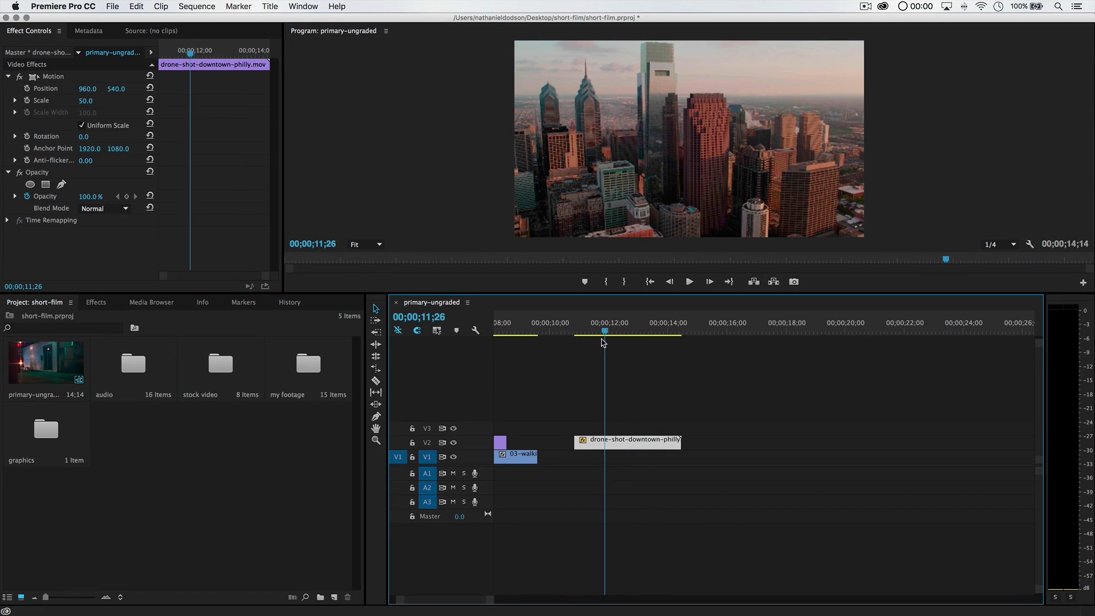
left_click_drag(576, 445, 636, 447)
key("space")
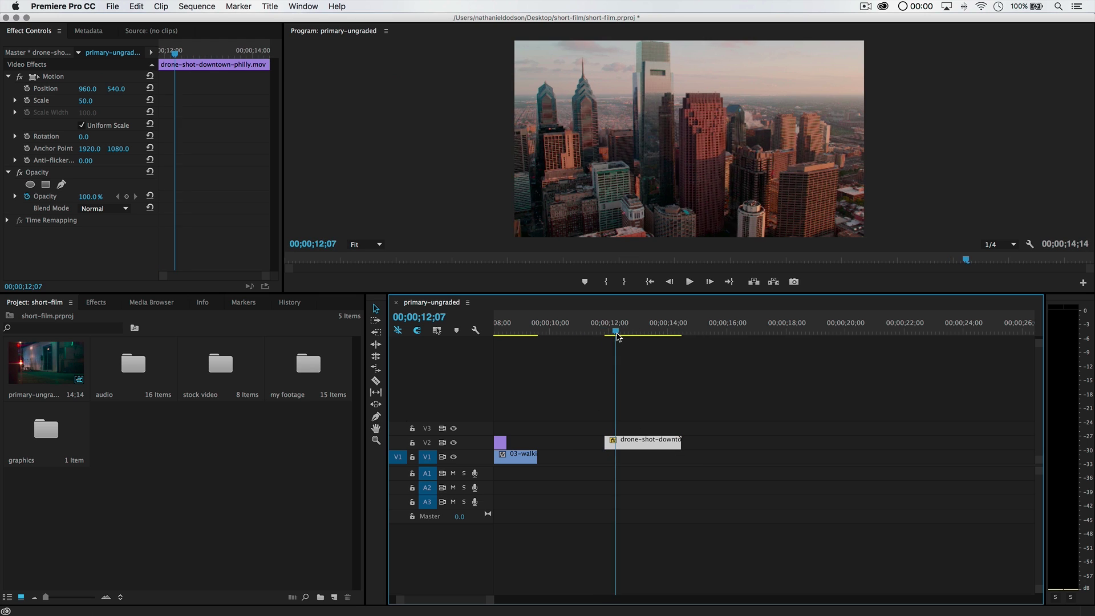
- Shift both 03-walkingStopRun-II pieces and both drone-over-swat-van pieces together about 00;00;02;21 later in the sequence
left_click_drag(702, 346, 608, 334)
key("backslash")
left_click_drag(685, 449, 773, 474)
left_click_drag(715, 447, 795, 445)
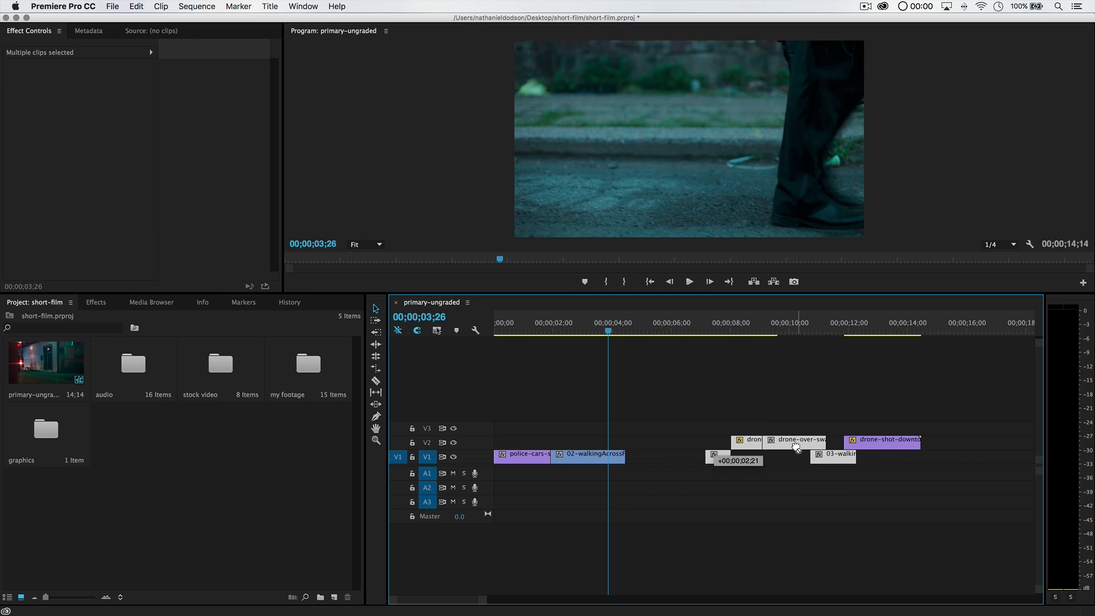
- Move drone-shot-downtown-philly.mov down to V1 directly after 02-walkingAcrossFrame-I.MOV and play it
left_click_drag(879, 444, 881, 446)
left_click_drag(739, 442, 664, 466)
key("space")
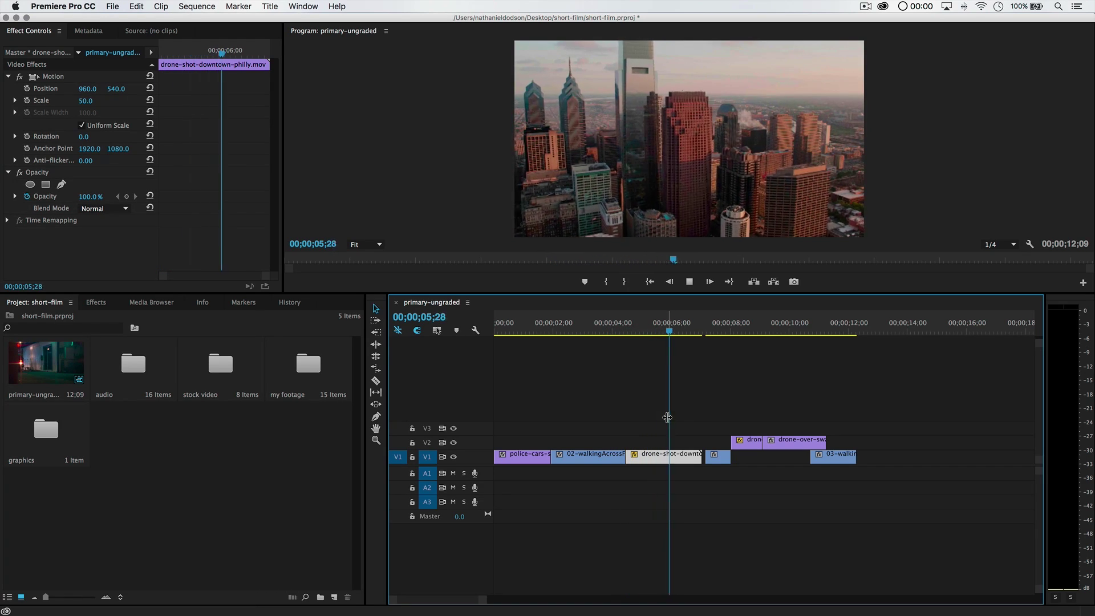
key("space")
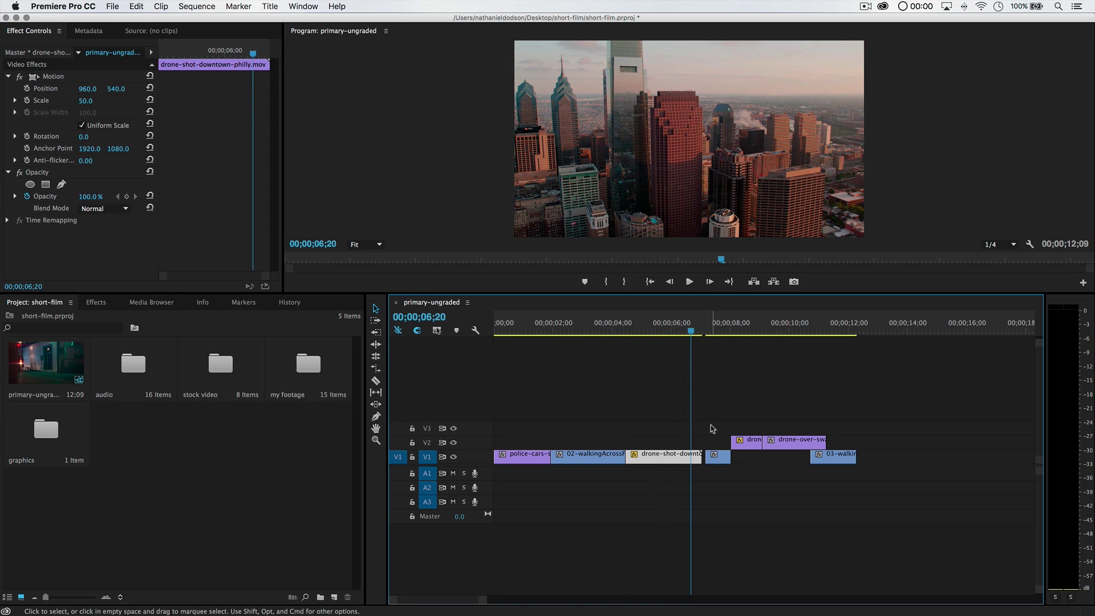
- Play the cut from 02-walkingAcrossFrame-I.MOV to the downtown drone shot several times to judge its timing
left_click(590, 327)
key("space")
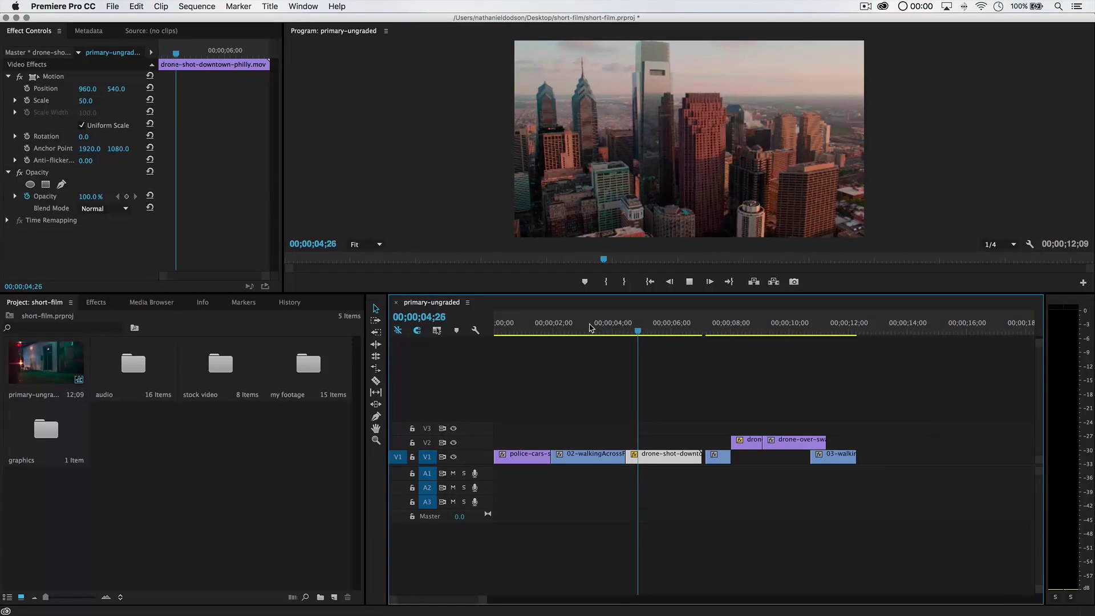
left_click(588, 327)
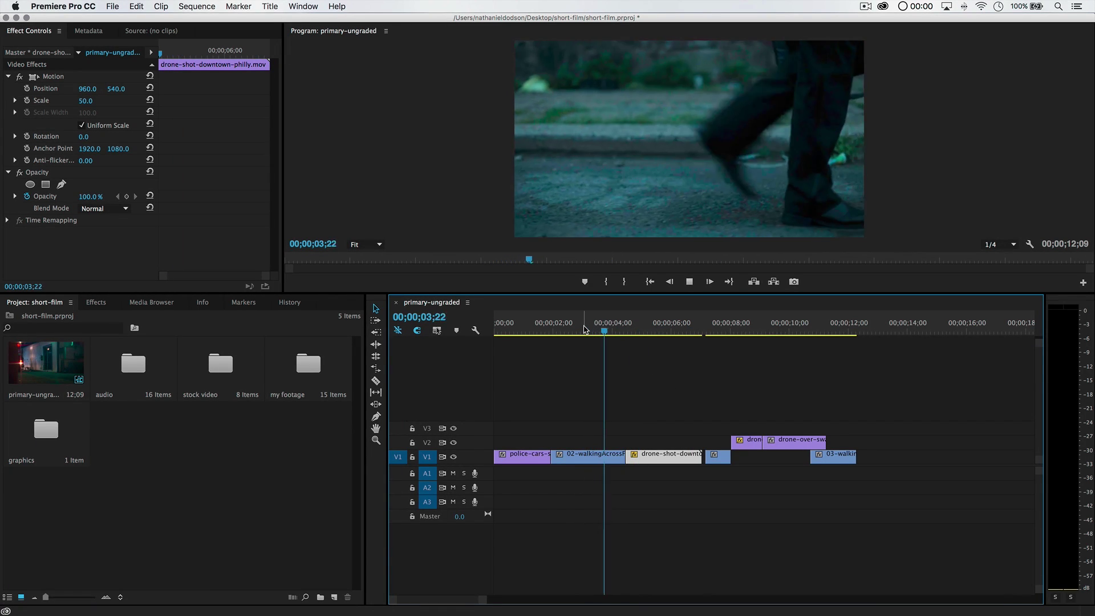
key("space")
left_click(577, 328)
key("space")
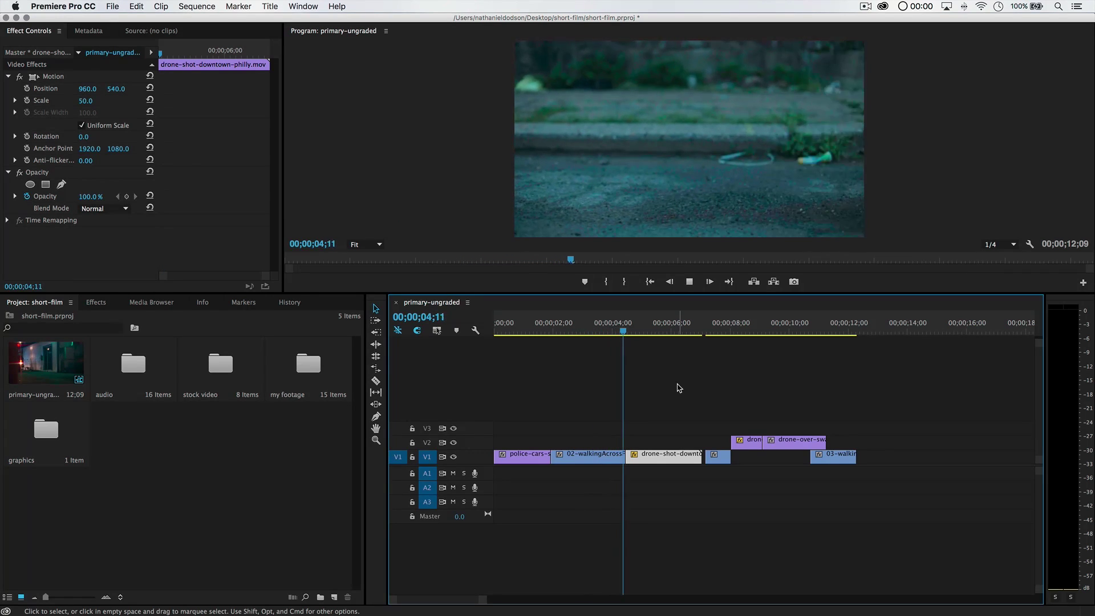
key("space")
- Trim the end of 02-walkingAcrossFrame-I.MOV to 00;00;04;09 and close the gap before the downtown drone shot
left_click(622, 328)
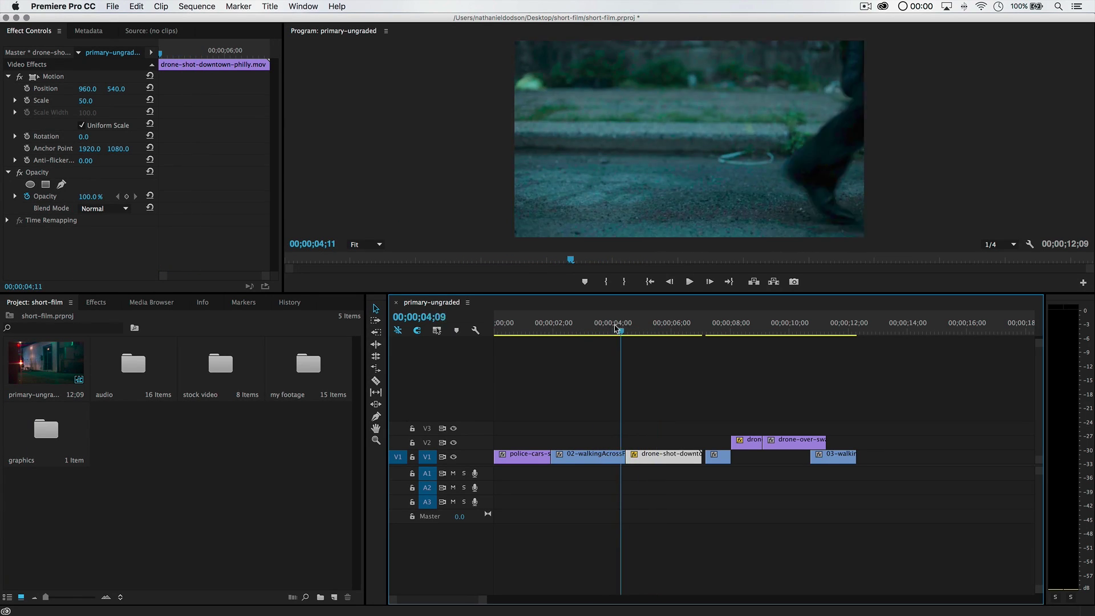
left_click(587, 335)
key("space")
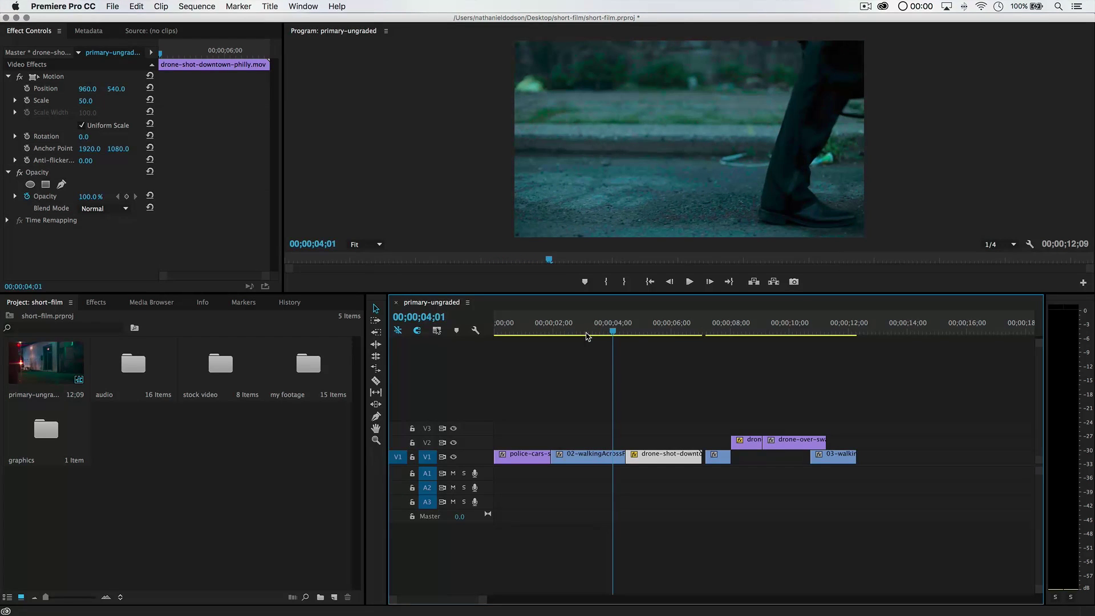
key("Right")
key("Right")
key("Right")
key("Right")
key("Right")
key("Right")
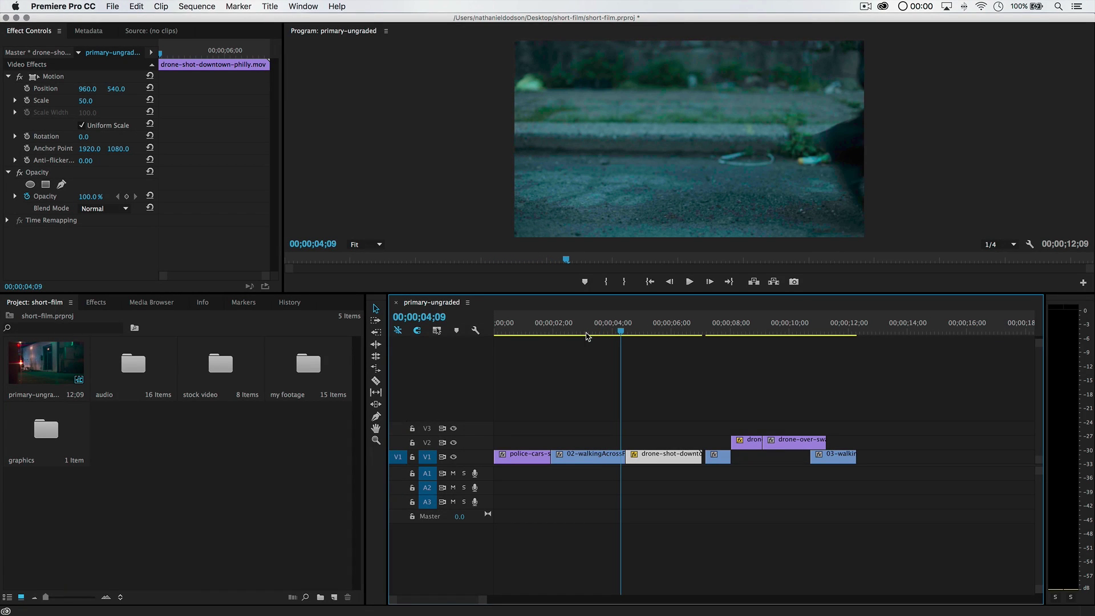
key("=")
key("=")
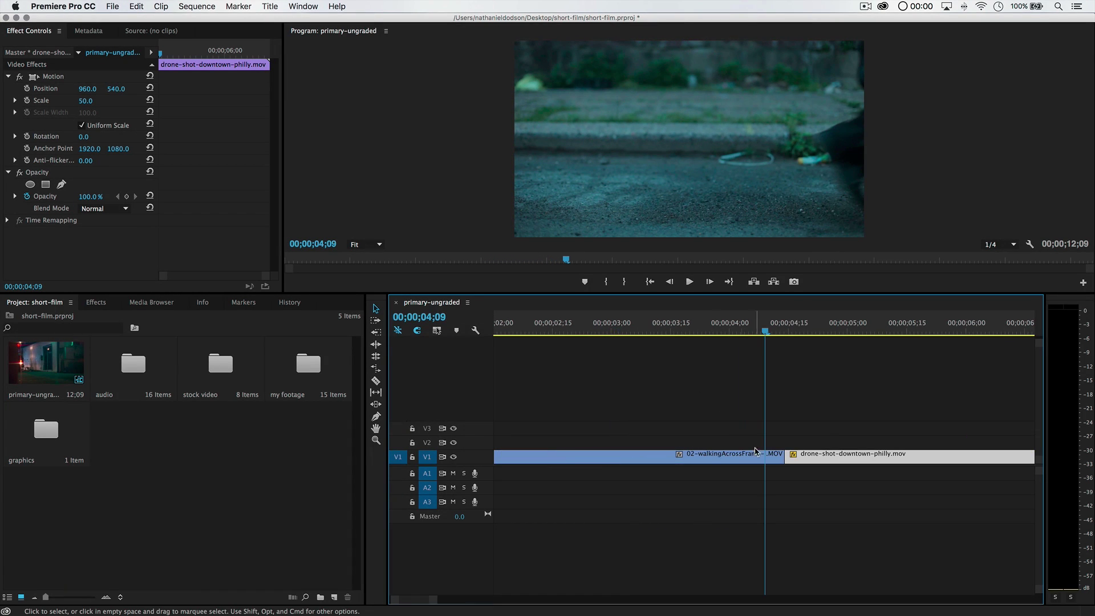
left_click_drag(780, 455, 766, 457)
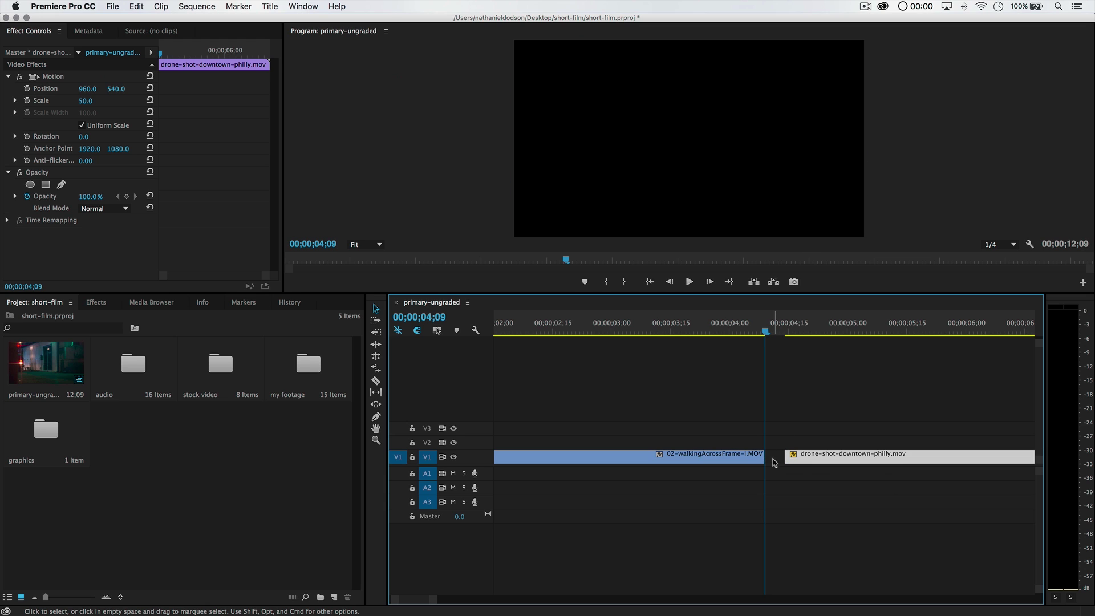
left_click(775, 461)
left_click(792, 473)
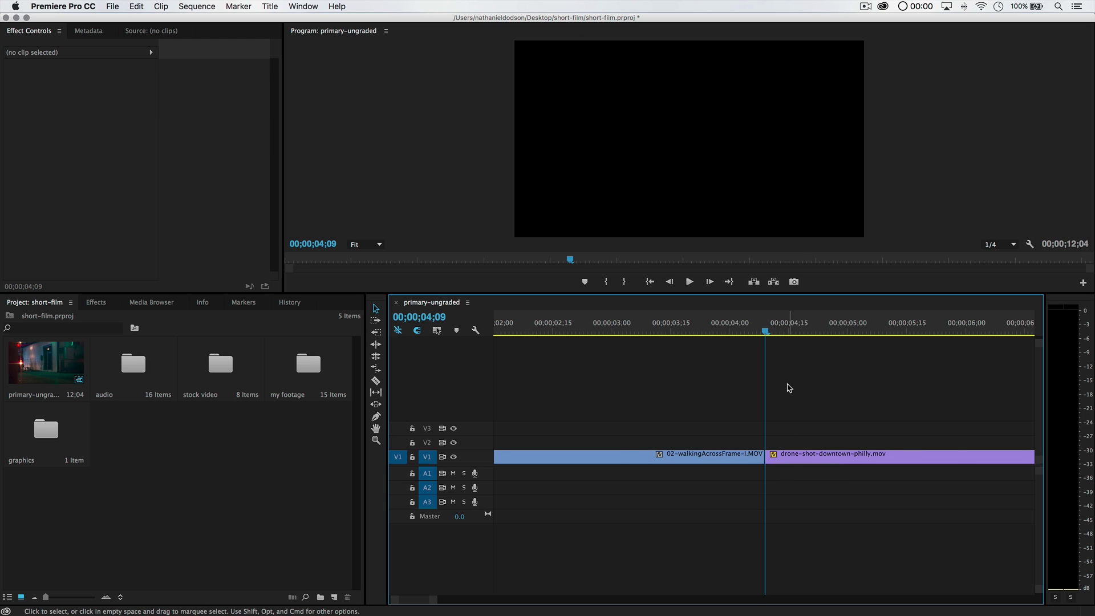
- Play the tightened cut from the walking clip into the downtown drone shot
key("-")
key("-")
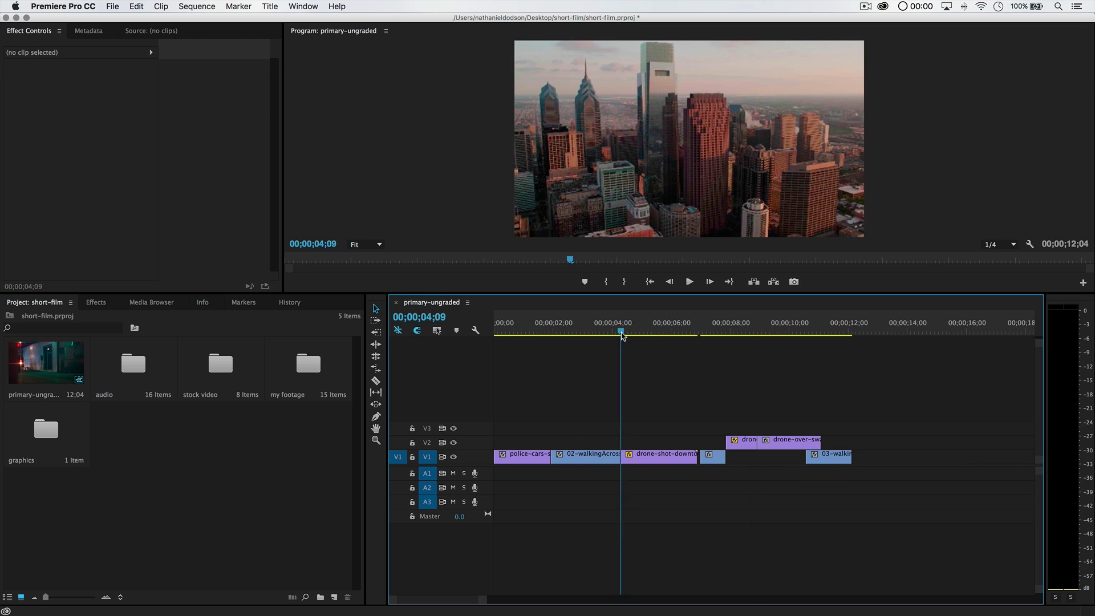
left_click(605, 331)
key("space")
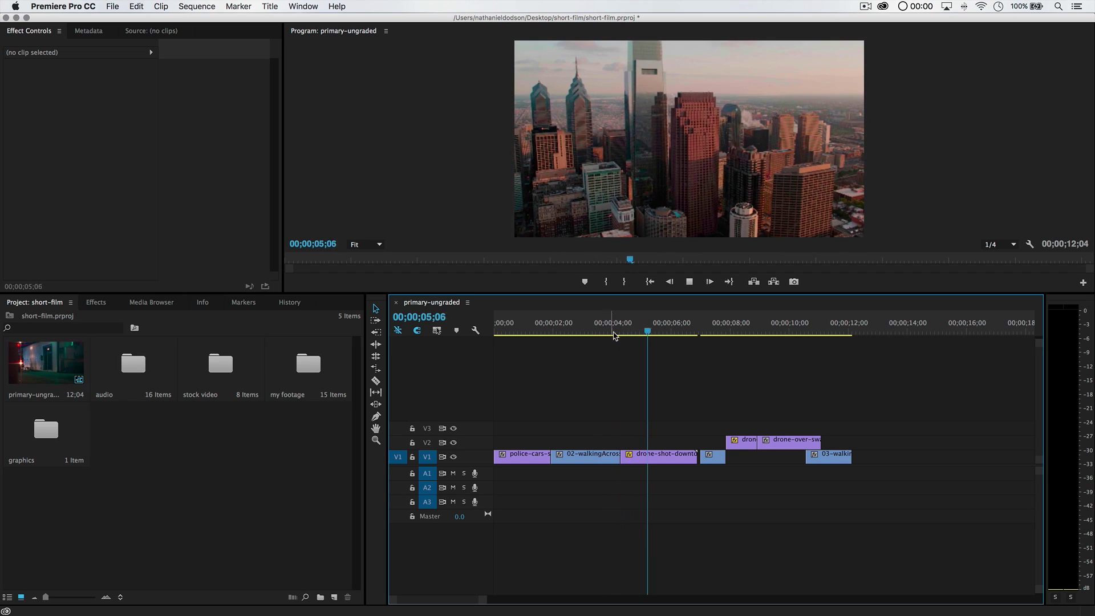
key("space")
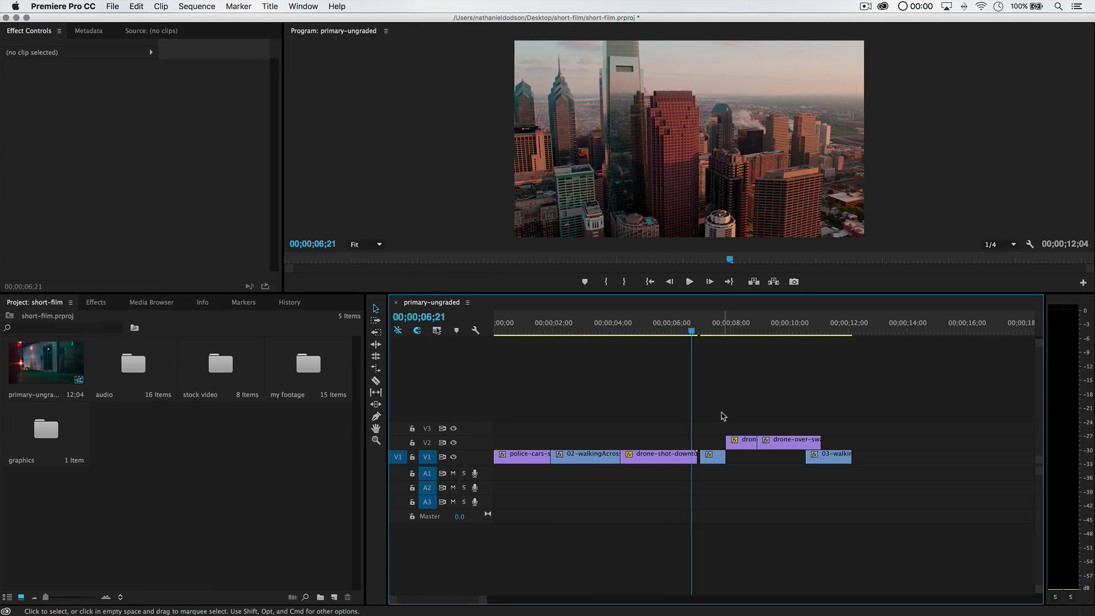
- Move the four clips after the downtown drone shot earlier together to close the small gap, and play through to the end
mouse_move(801, 451)
left_mouse_down()
mouse_move(819, 463)
mouse_move(797, 446)
left_mouse_up()
key("space")
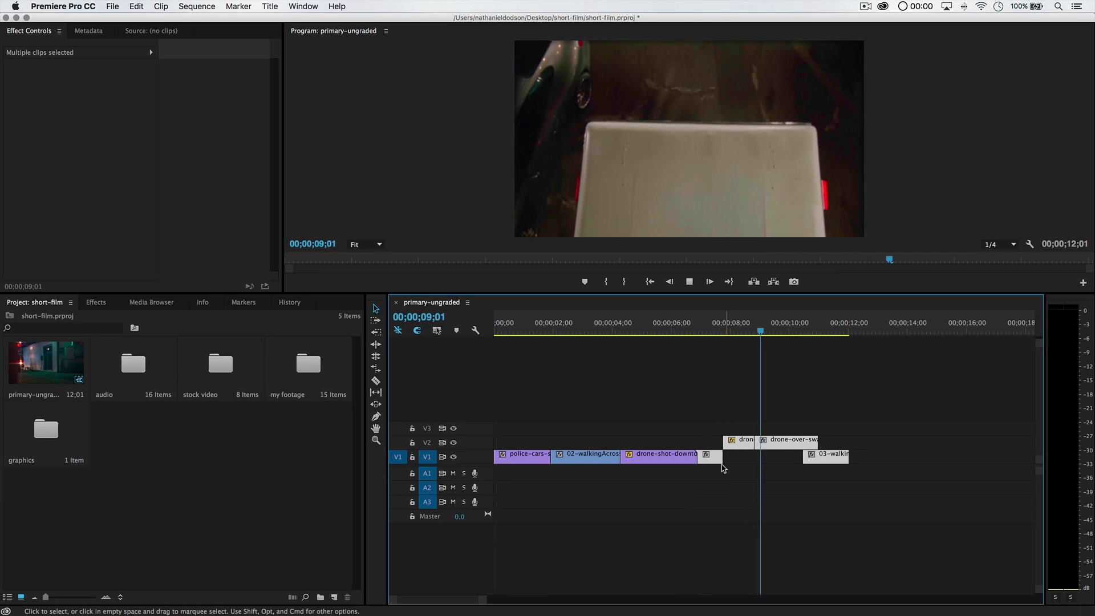
key("space")
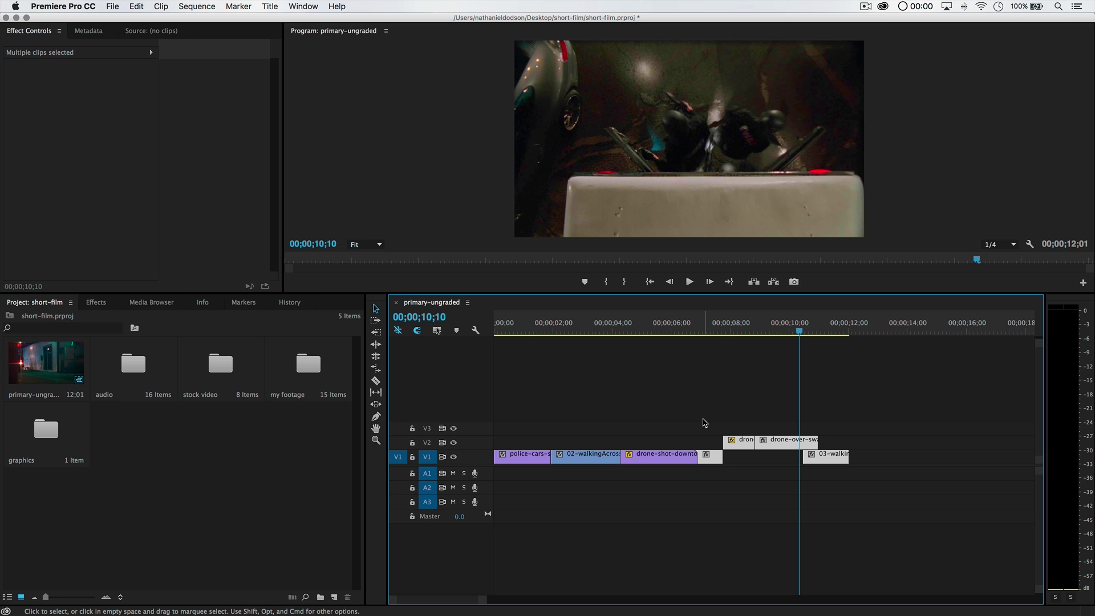
key("space")
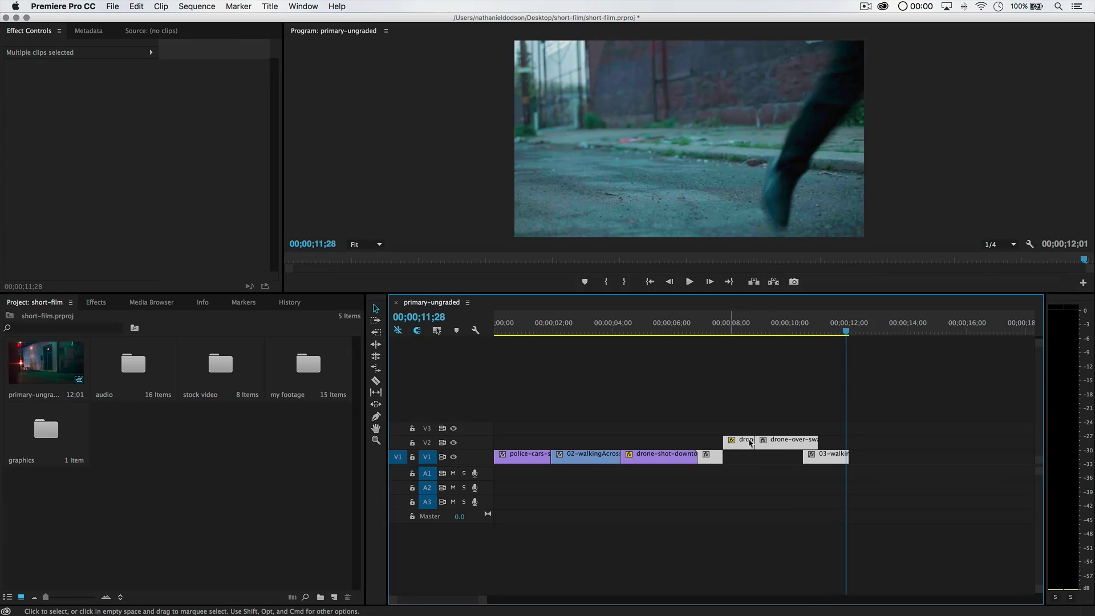
key("=")
scroll(797, 467, "right", 1)
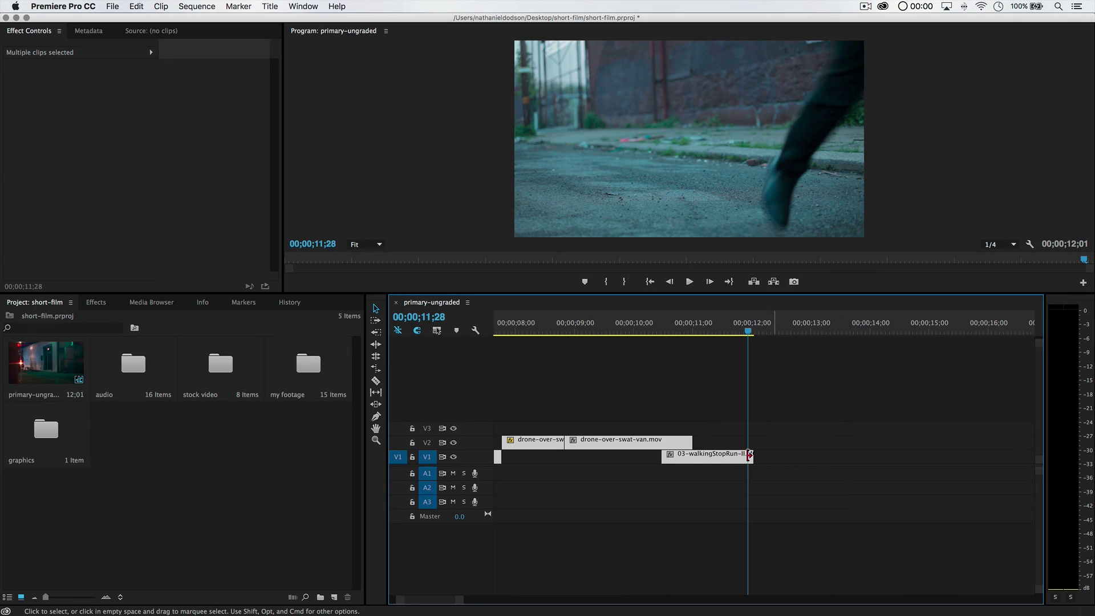
scroll(766, 472, "right", 2)
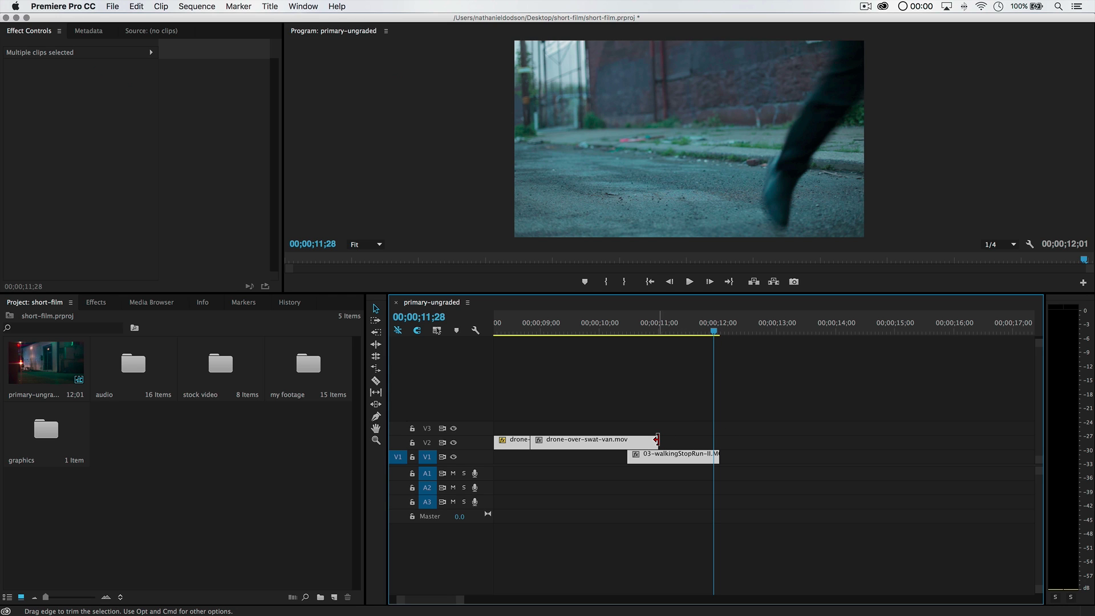
left_click_drag(656, 440, 742, 444)
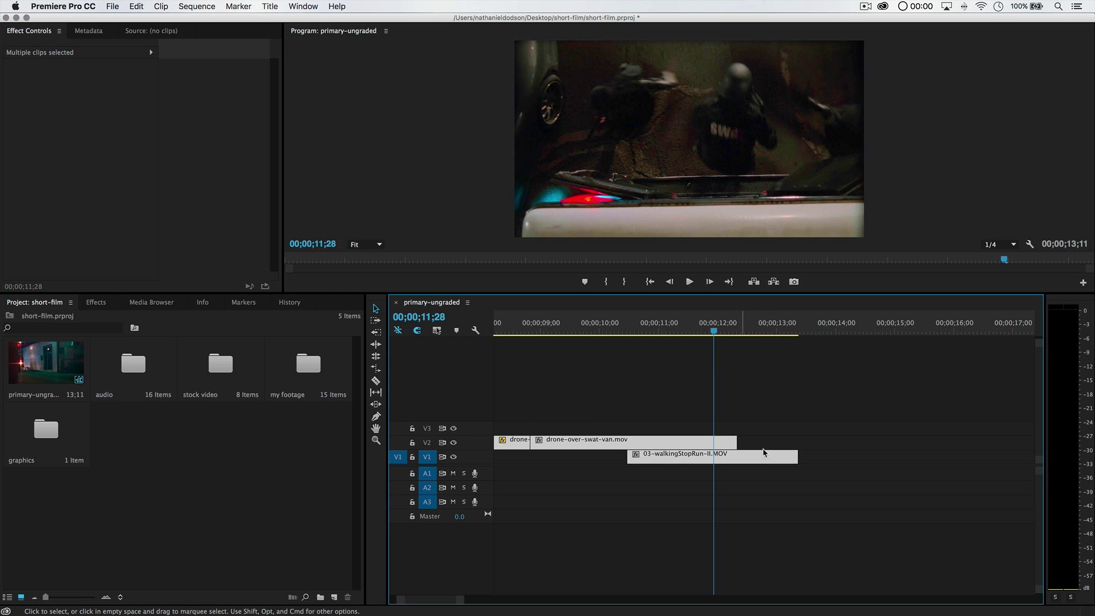
- Select only the second drone-over-swat-van piece on V2 and extend its end to 00;00;13;15
left_click(752, 436)
left_click(633, 443)
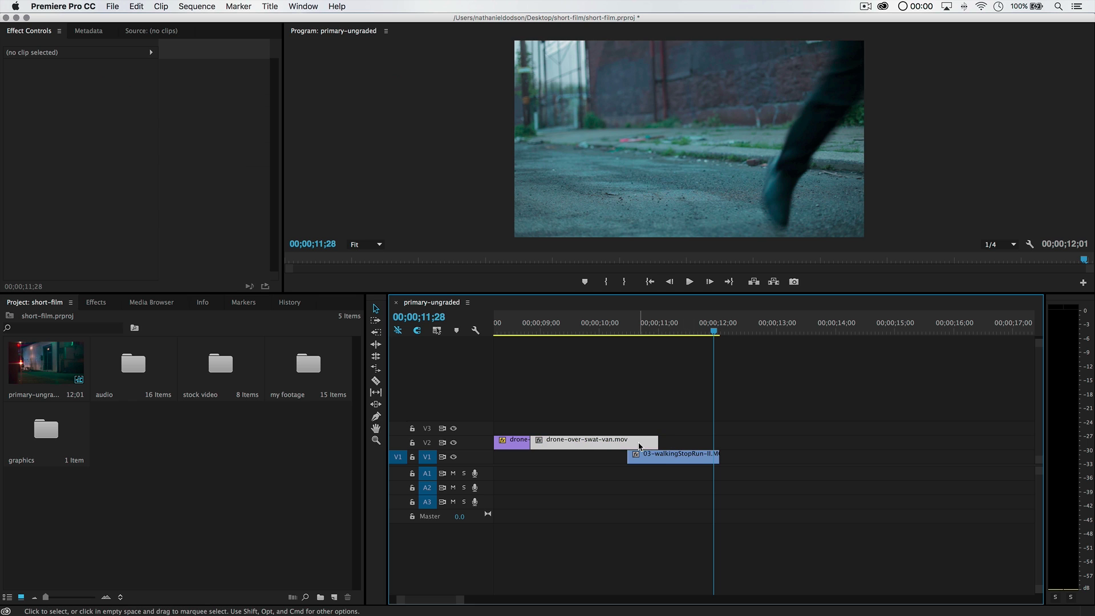
left_click_drag(661, 439, 805, 432)
- Split the extended drone-over-swat-van piece at 00;00;10;22 and again at about 00;00;11;23
left_click_drag(714, 332, 643, 343)
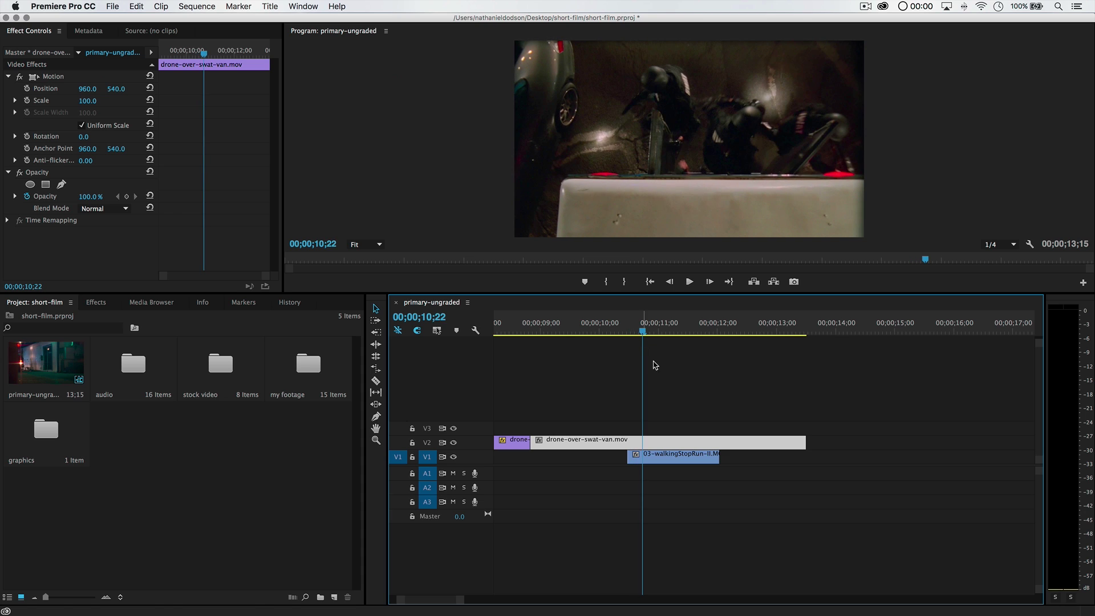
left_click(644, 443)
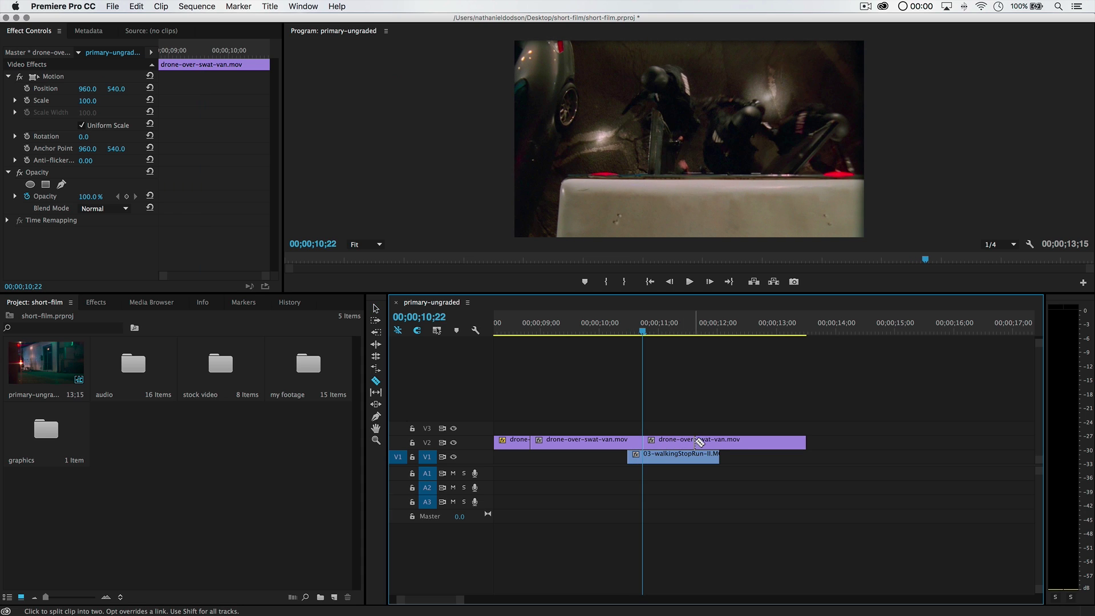
left_click(704, 443)
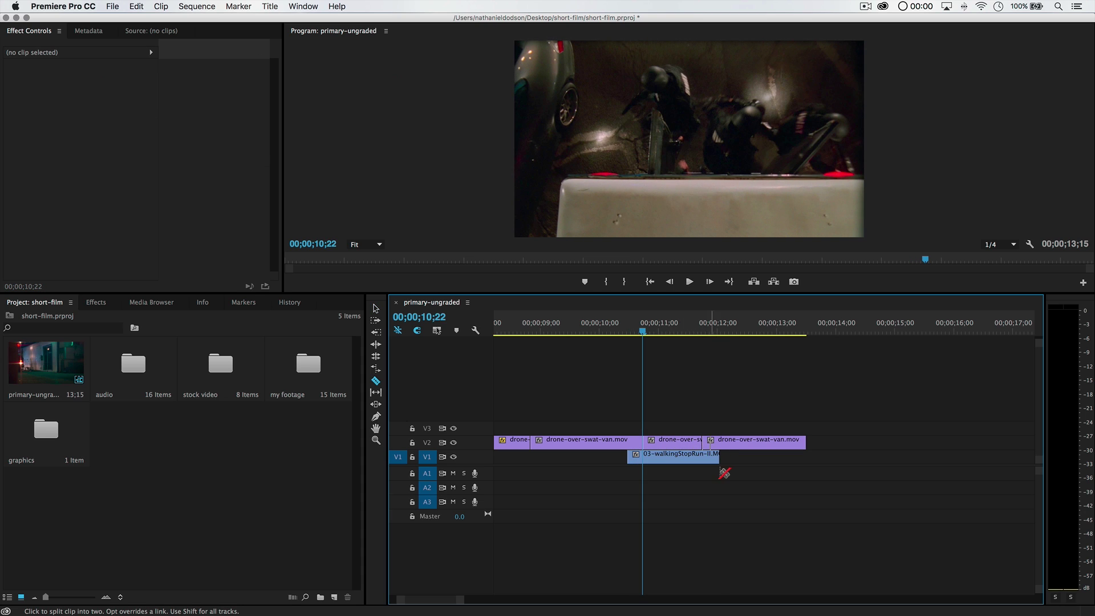
- Delete the drone-over-swat-van piece between the two splits on V2 and play the cut around the gap
left_click(685, 443)
key("Delete")
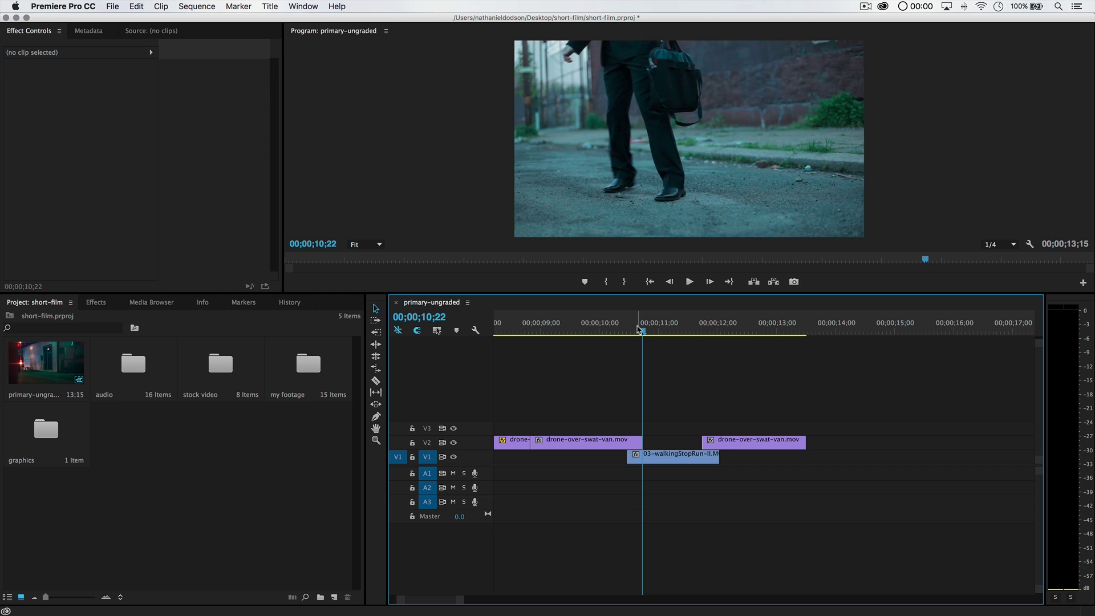
left_click(635, 330)
key("space")
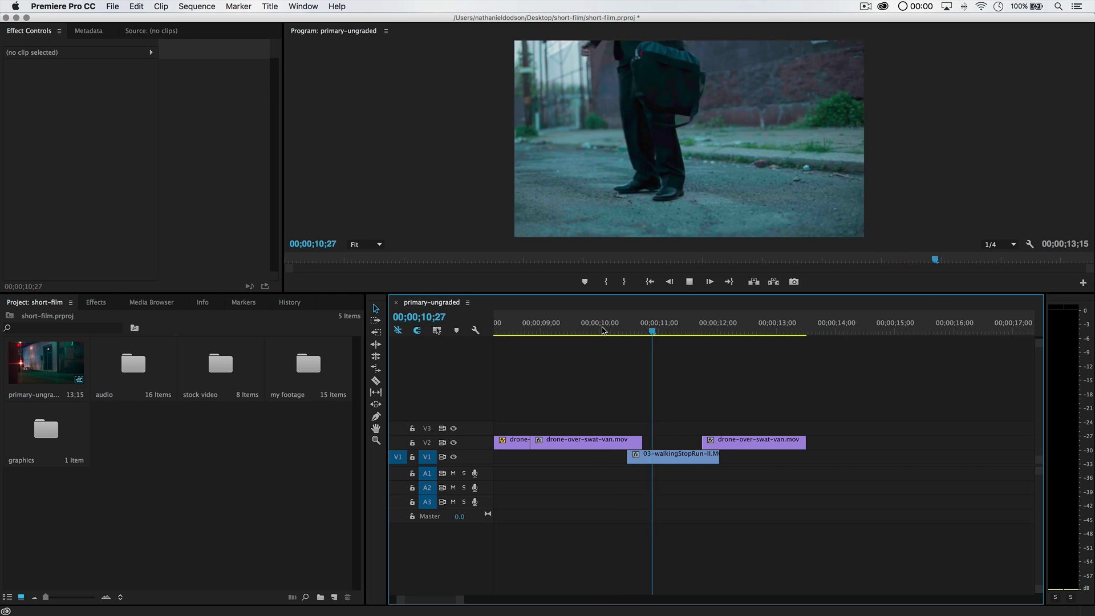
key("space")
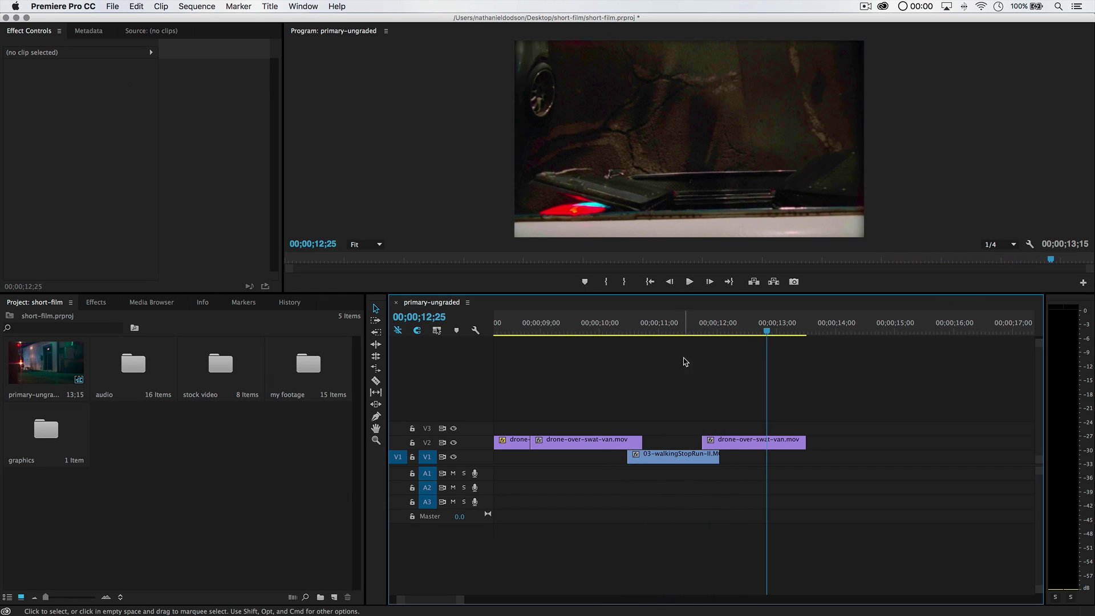
- Extend the last drone-over-swat-van piece at its start, shift it to end at 00;00;13;27, and play the cut
left_click_drag(697, 443, 729, 445)
left_click(682, 331)
key("space")
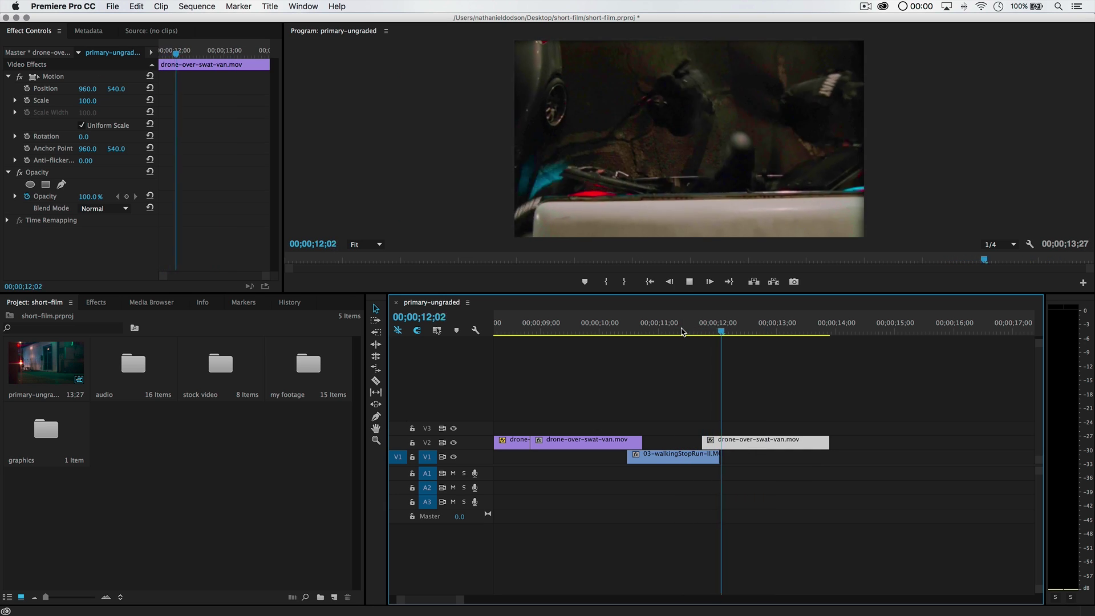
key("space")
left_click(674, 326)
key("space")
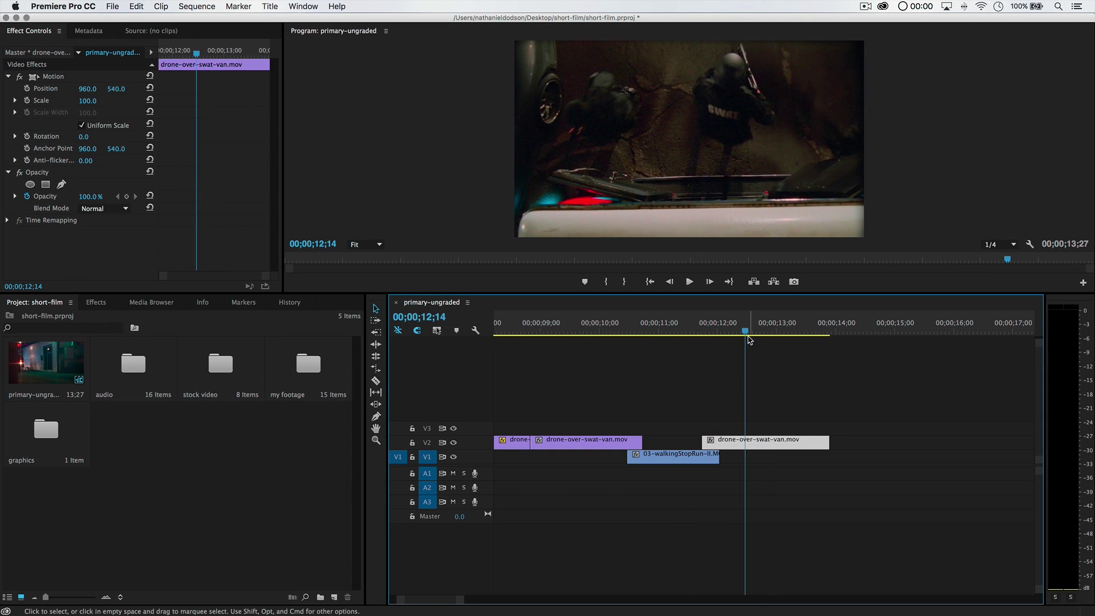
- Split the last drone-over-swat-van piece at 00;00;12;18 and delete the part after the split
mouse_move(746, 336)
left_mouse_down()
mouse_move(732, 335)
mouse_move(753, 337)
left_mouse_up()
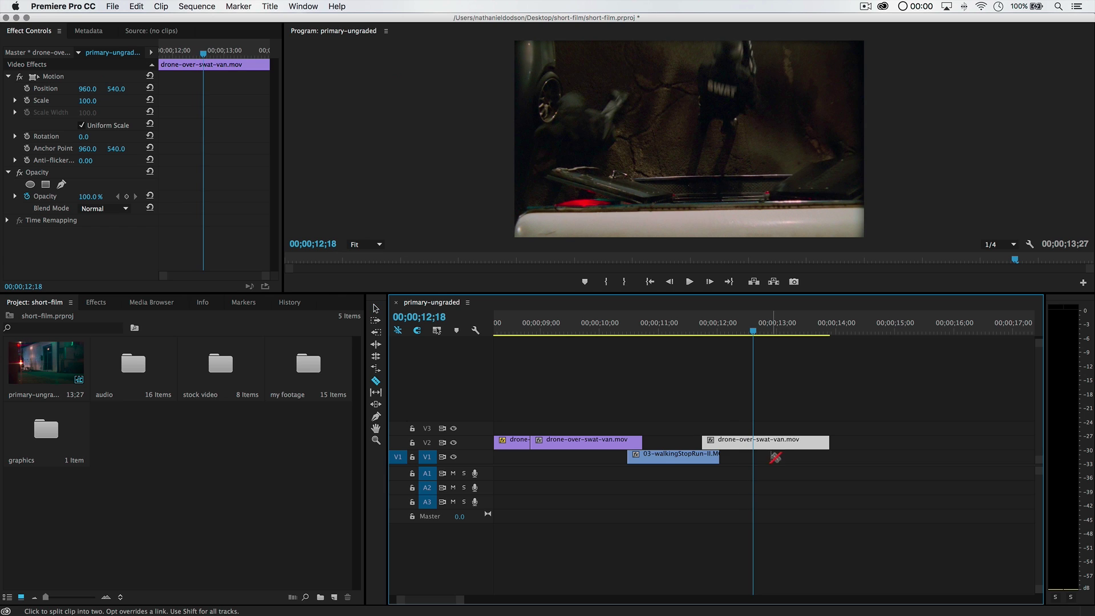
left_click(755, 443)
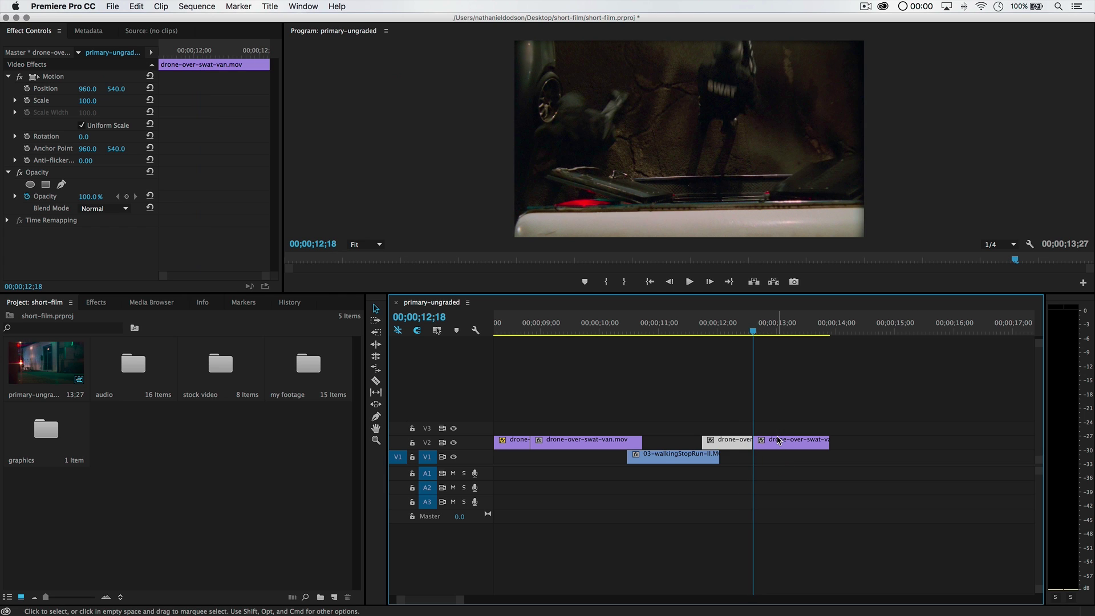
left_click(782, 447)
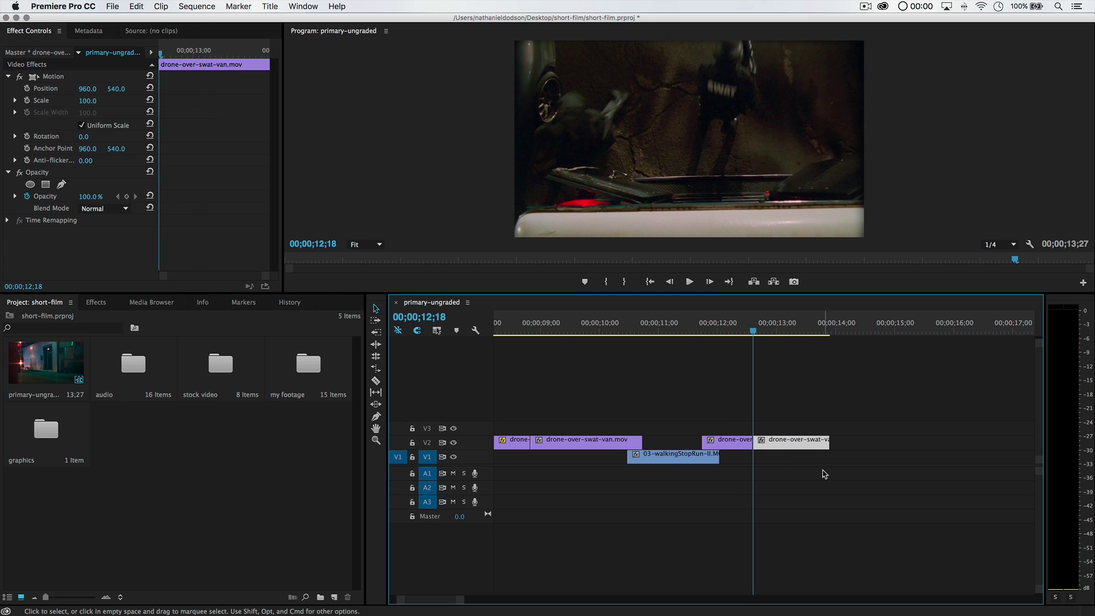
key("Delete")
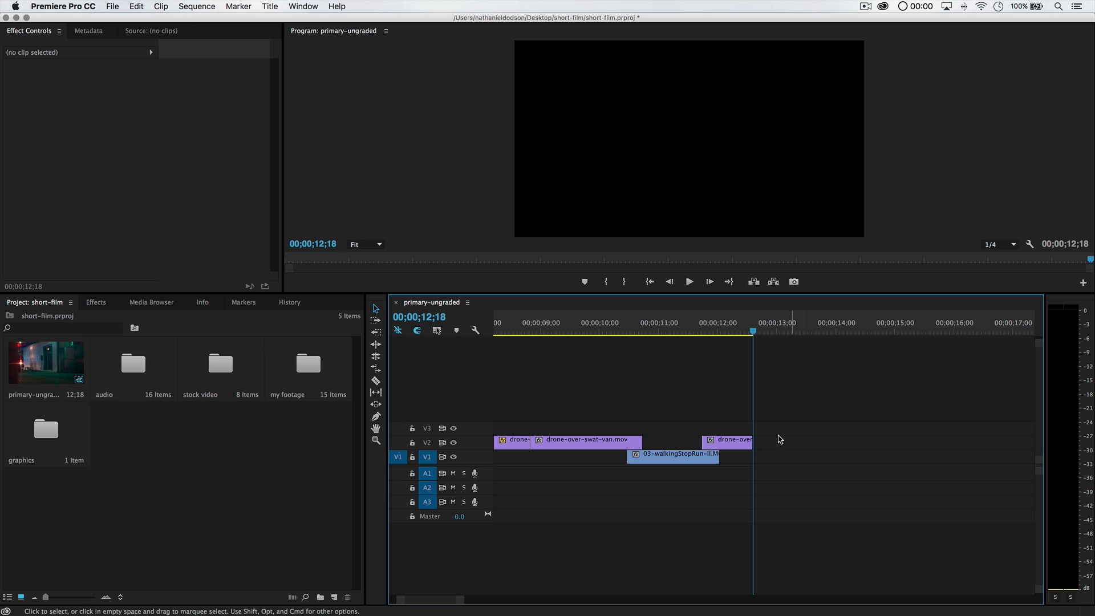
- Place 04-runningBy-I.MOV from the my footage bin on V2, shortly after the last drone-over-swat-van piece
double_click(314, 375)
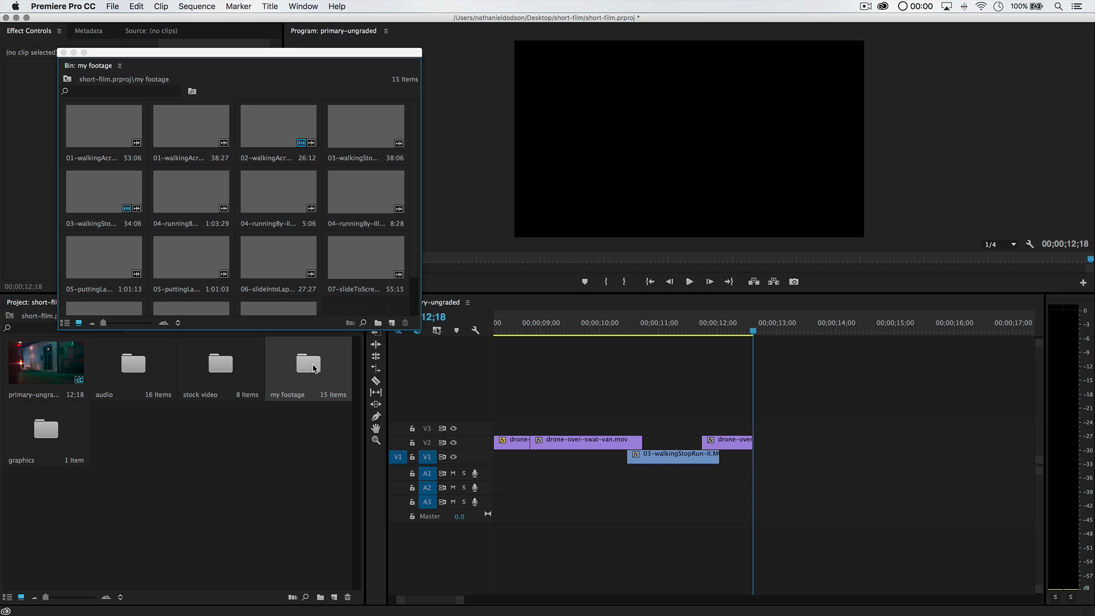
left_click(176, 191)
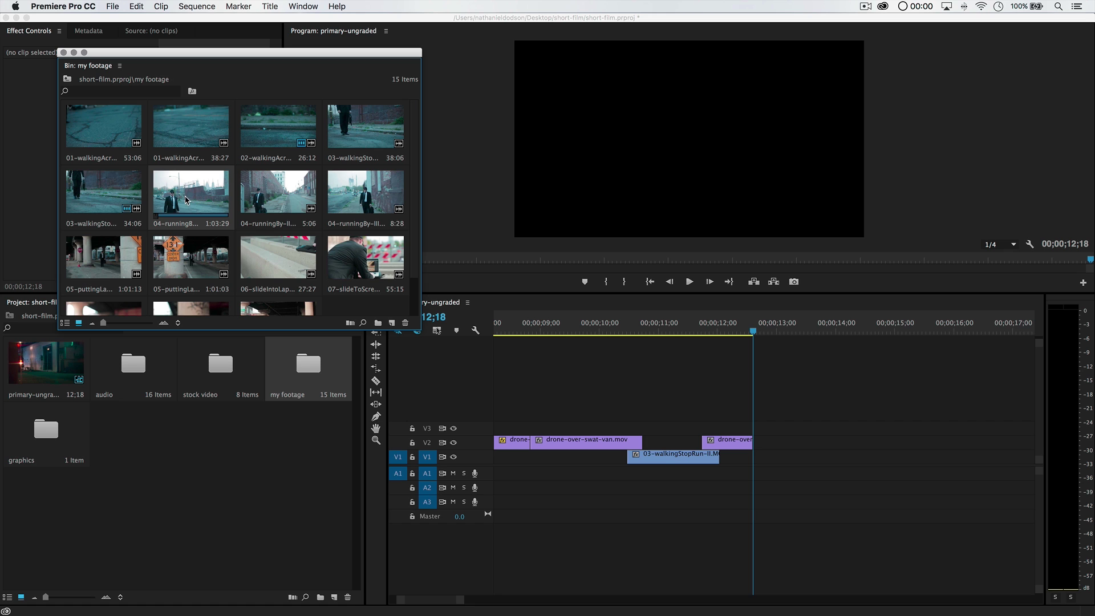
left_click_drag(256, 210, 765, 445)
scroll(770, 435, "right", 3)
- Scrub through the opening of the 04-runningBy-I clip and the cuts before it to examine the man's approach to the camera
left_click_drag(602, 341, 723, 346)
key("XF86AudioMute")
left_click_drag(648, 317, 673, 348)
key("Left")
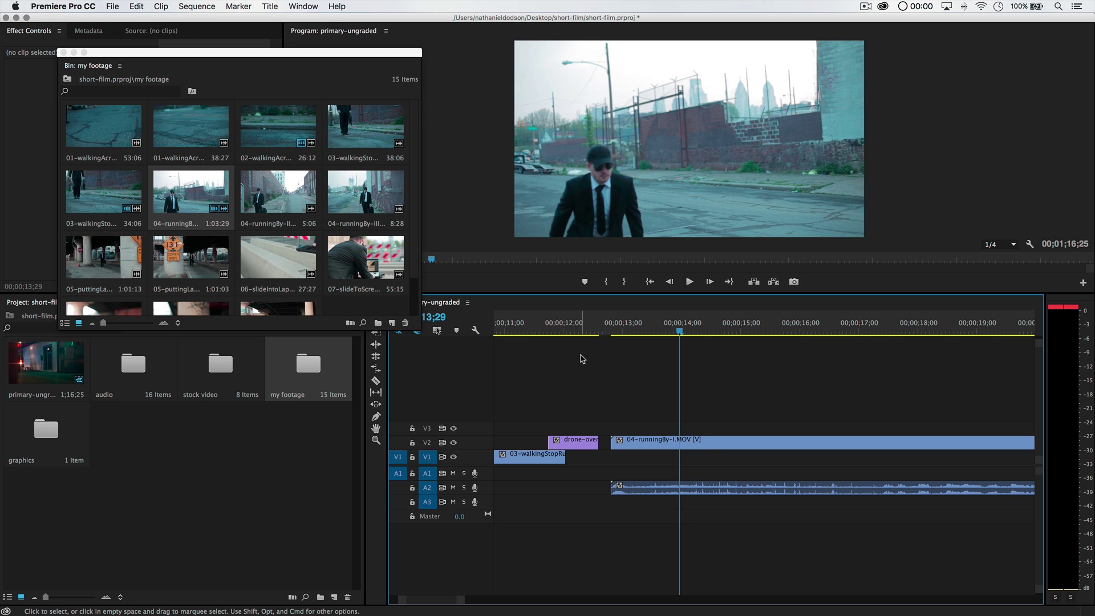
scroll(582, 404, "left", 5)
left_click_drag(536, 331, 773, 331)
left_click_drag(839, 349, 960, 381)
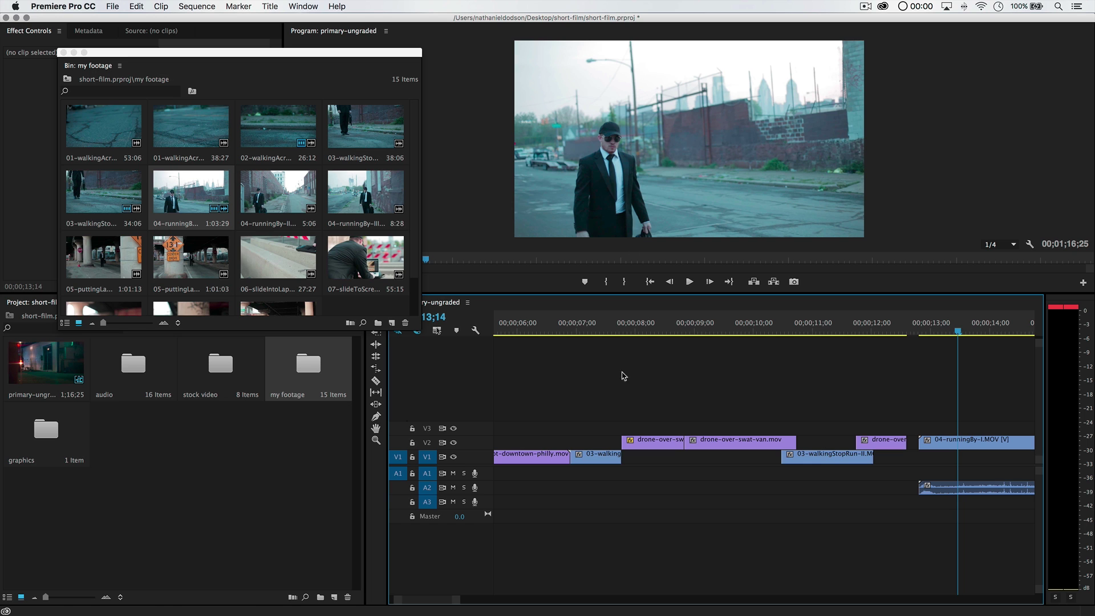
left_click_drag(523, 359, 956, 389)
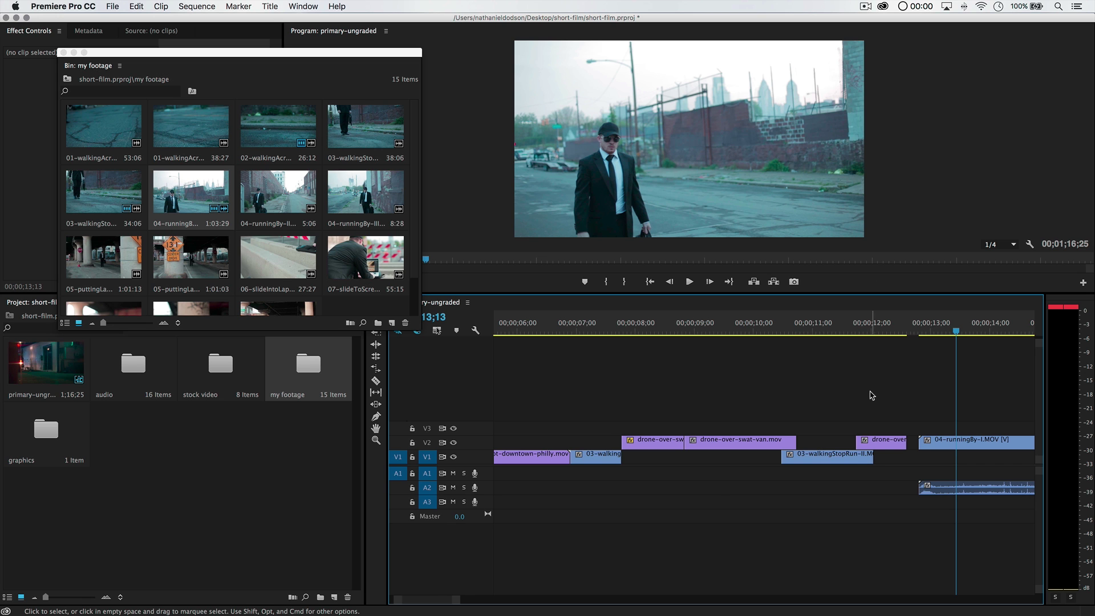
scroll(868, 393, "down", 6)
left_click_drag(603, 332, 675, 328)
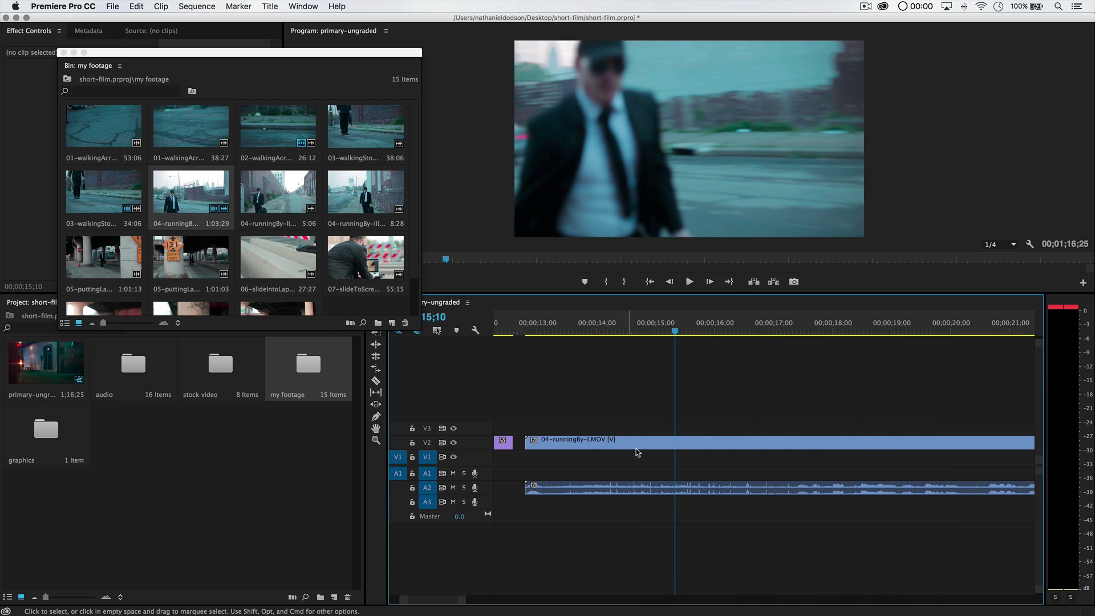
- Remove the audio of the 04-runningBy-I clip and cut away its footage before 00;00;15;10
left_click(696, 487)
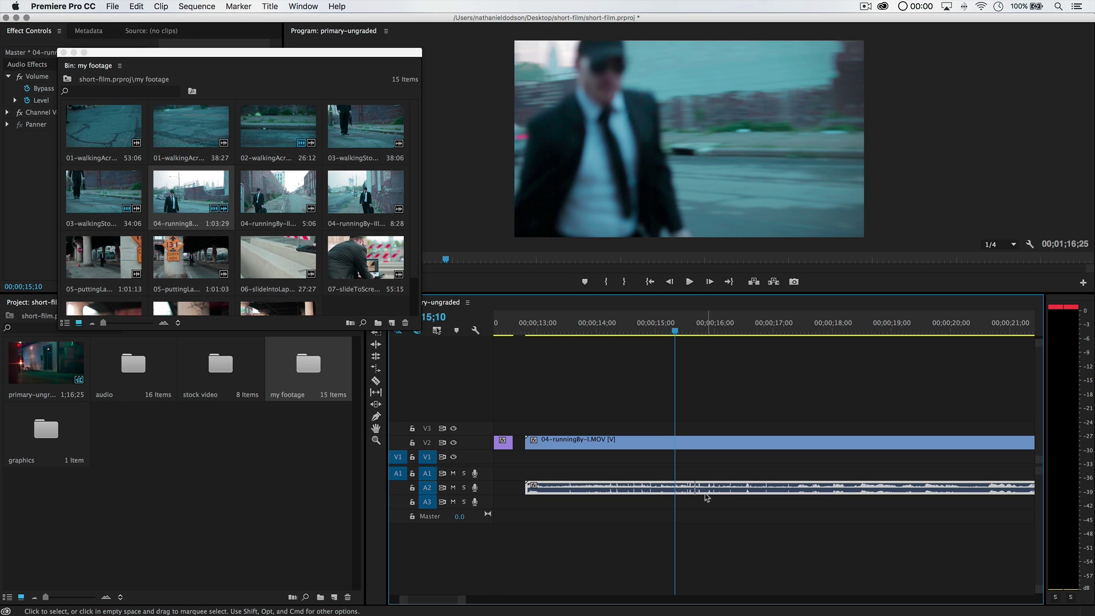
key("Delete")
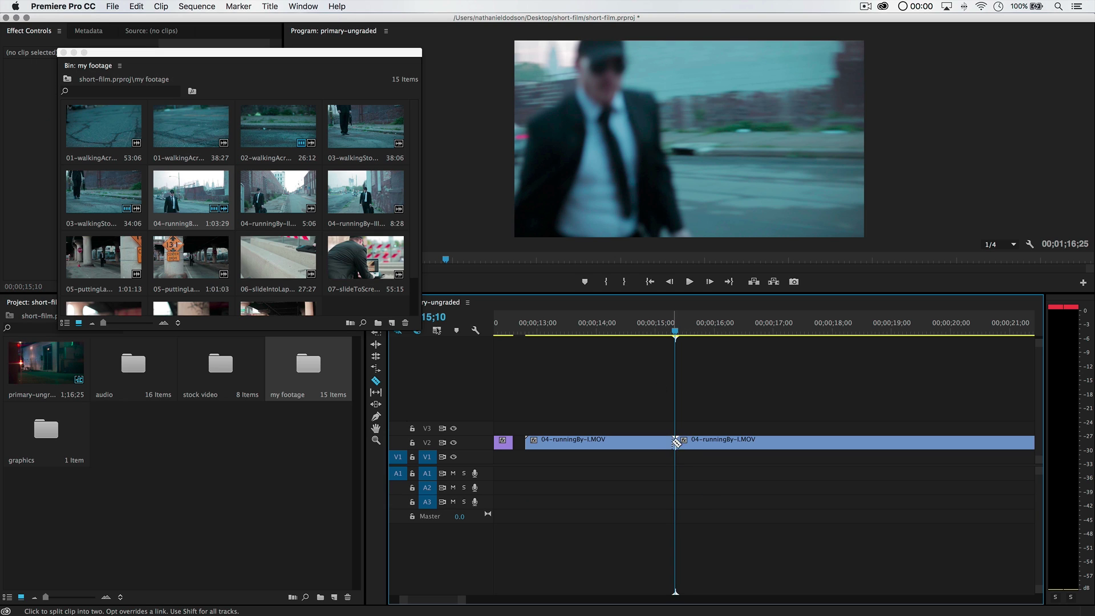
left_click(638, 444)
key("Delete")
- Scrub further through the 04-runningBy-I clip and cut away its footage before 00;00;31;28
key("space")
key("space")
left_click_drag(717, 335, 938, 348)
scroll(886, 436, "down", 5)
left_click_drag(631, 338, 930, 331)
scroll(926, 371, "down", 5)
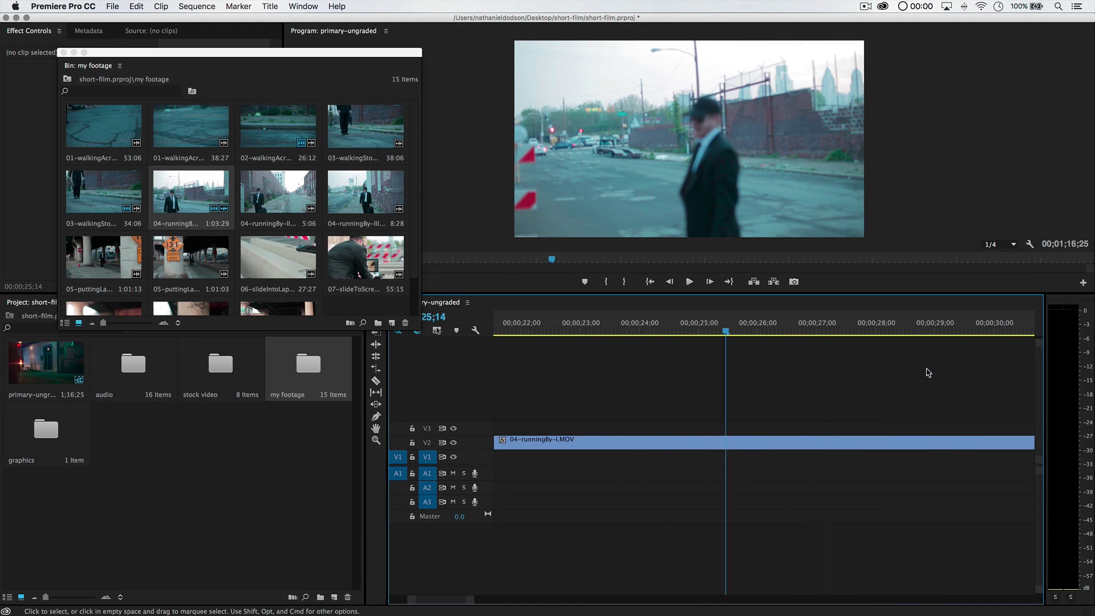
left_click_drag(642, 326, 872, 331)
scroll(901, 379, "down", 5)
left_click_drag(644, 335, 749, 324)
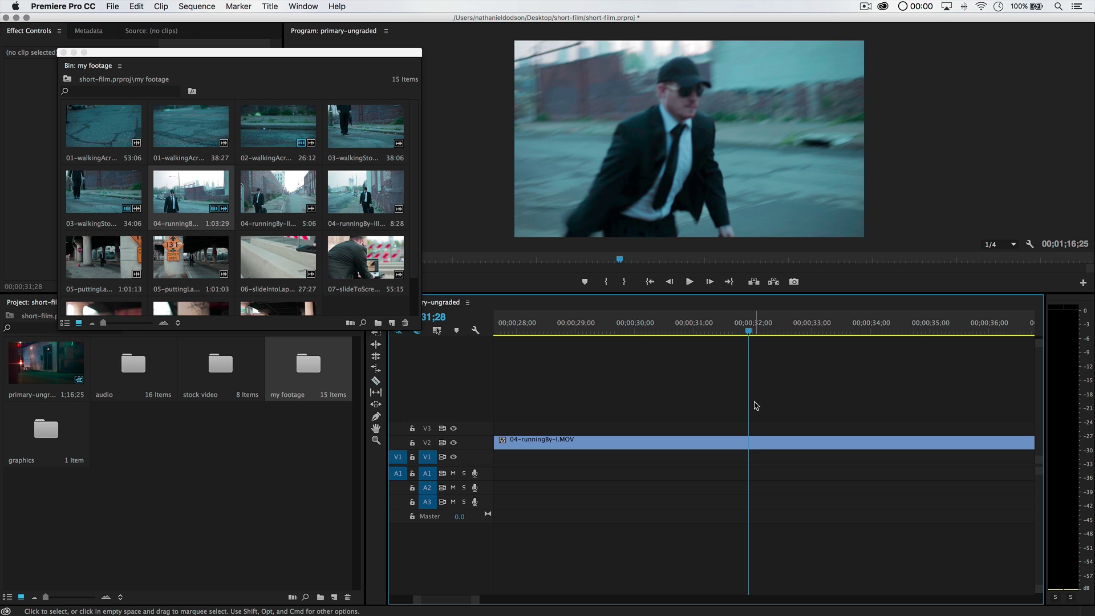
left_click(708, 449)
key("Delete")
- Split the 04-runningBy-I clip at 00;00;34;00, keeping only the first piece moved earlier and deleting the rest
key("space")
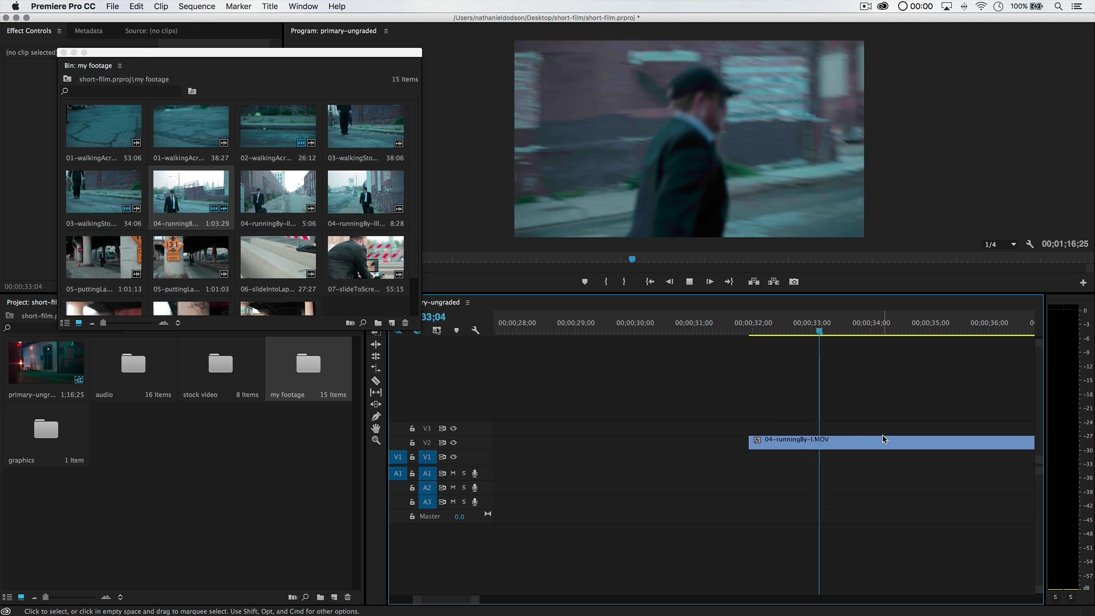
key("space")
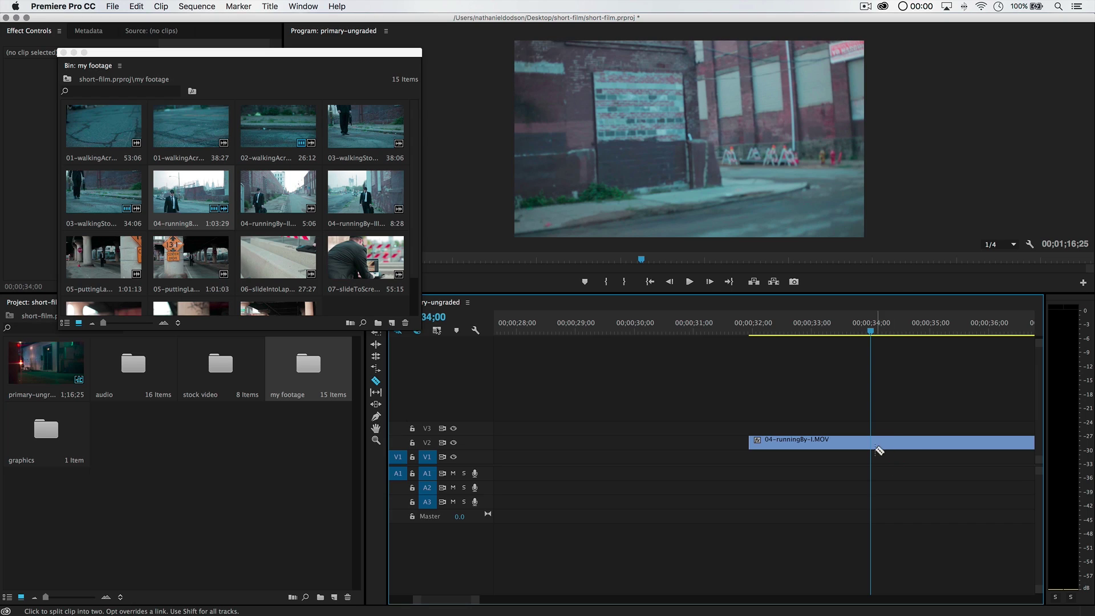
key("v")
left_click_drag(831, 443, 630, 443)
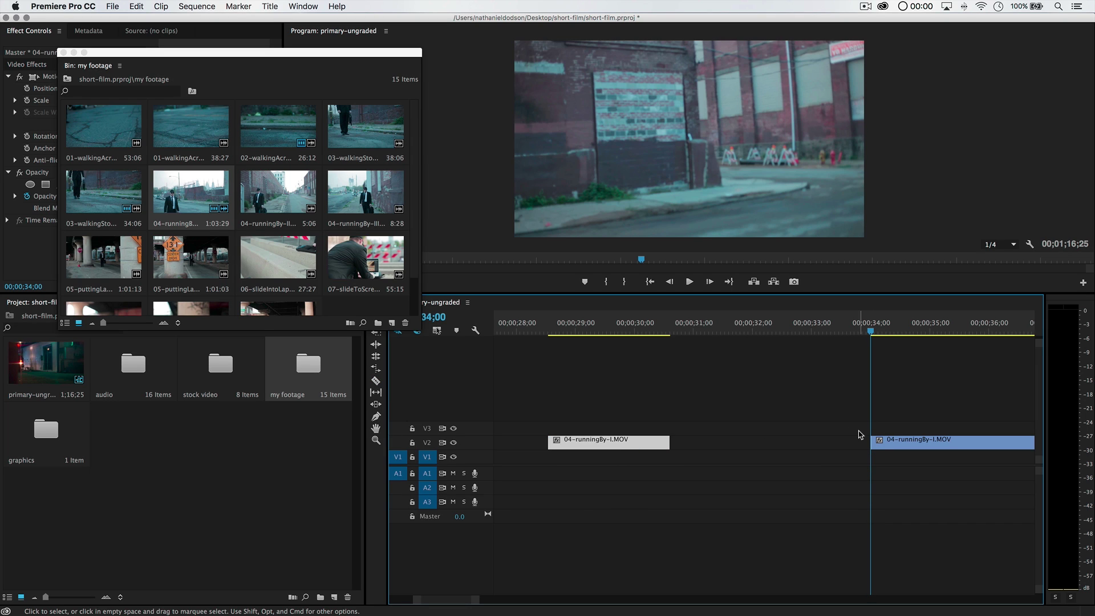
left_click_drag(868, 422, 950, 484)
key("Delete")
- Move the kept 04-runningBy-I piece to V1 at 00;00;12;18, directly after the last drone-over-swat-van piece, and play the cut
scroll(660, 441, "up", 5)
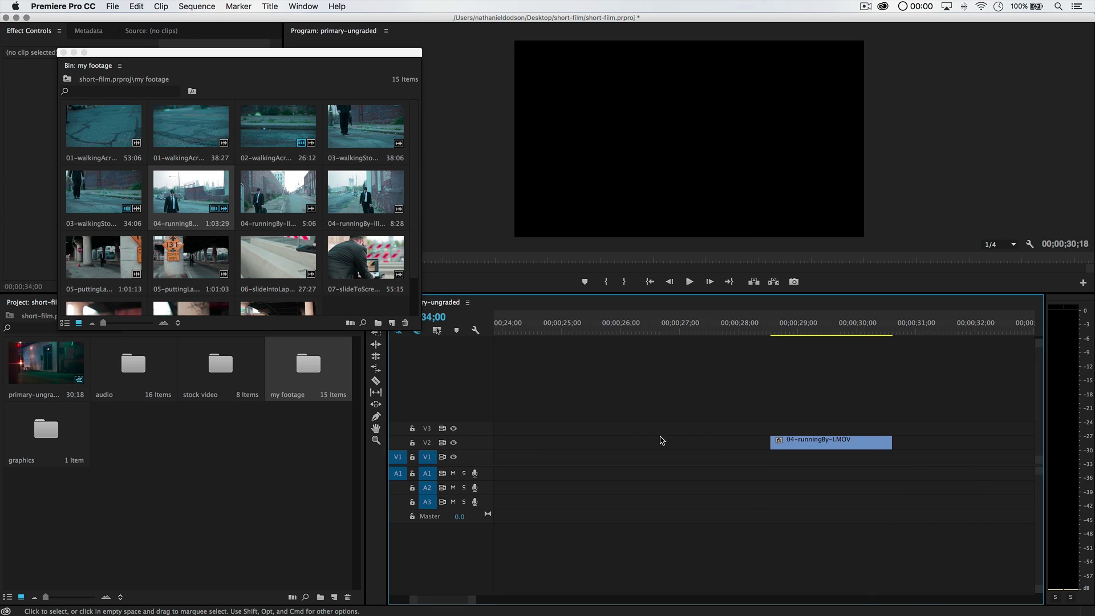
left_click_drag(834, 451, 580, 451)
scroll(589, 481, "up", 12)
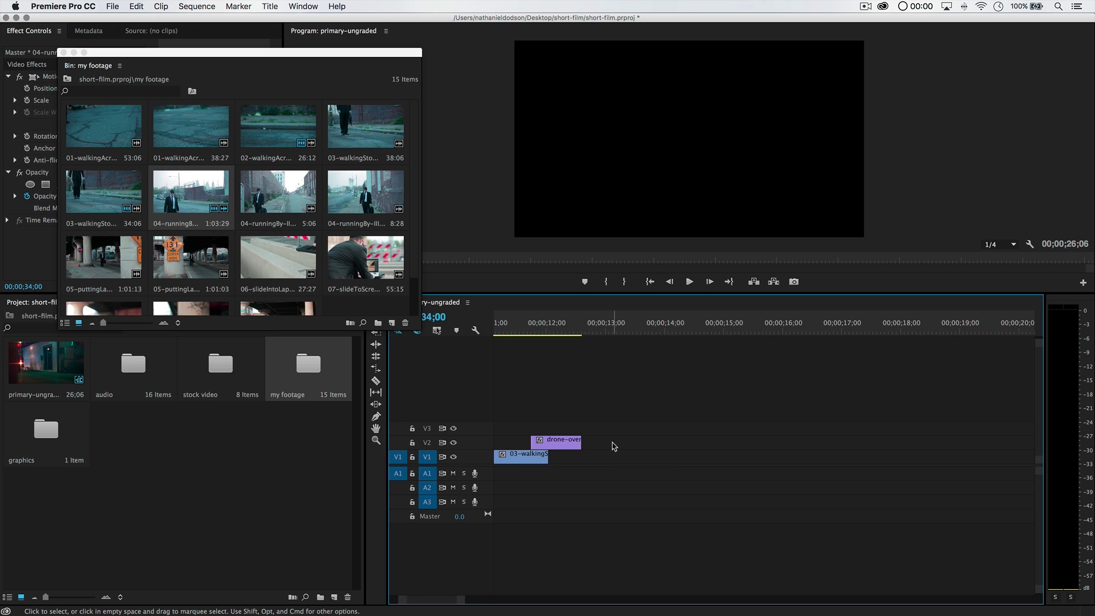
left_click(613, 445)
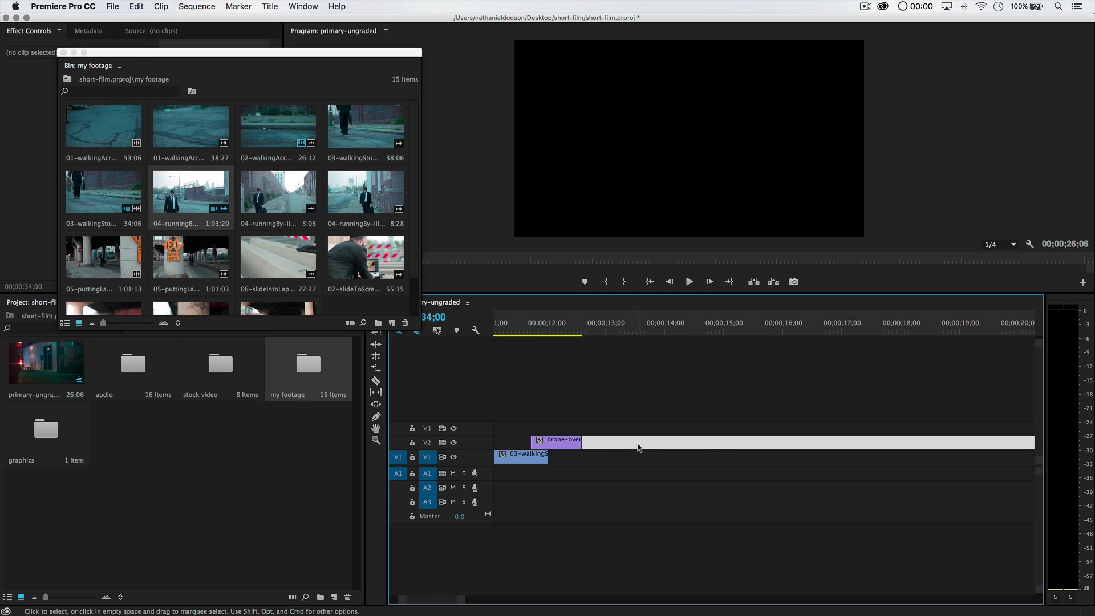
mouse_move(640, 453)
left_mouse_down()
mouse_move(628, 445)
mouse_move(626, 460)
left_mouse_up()
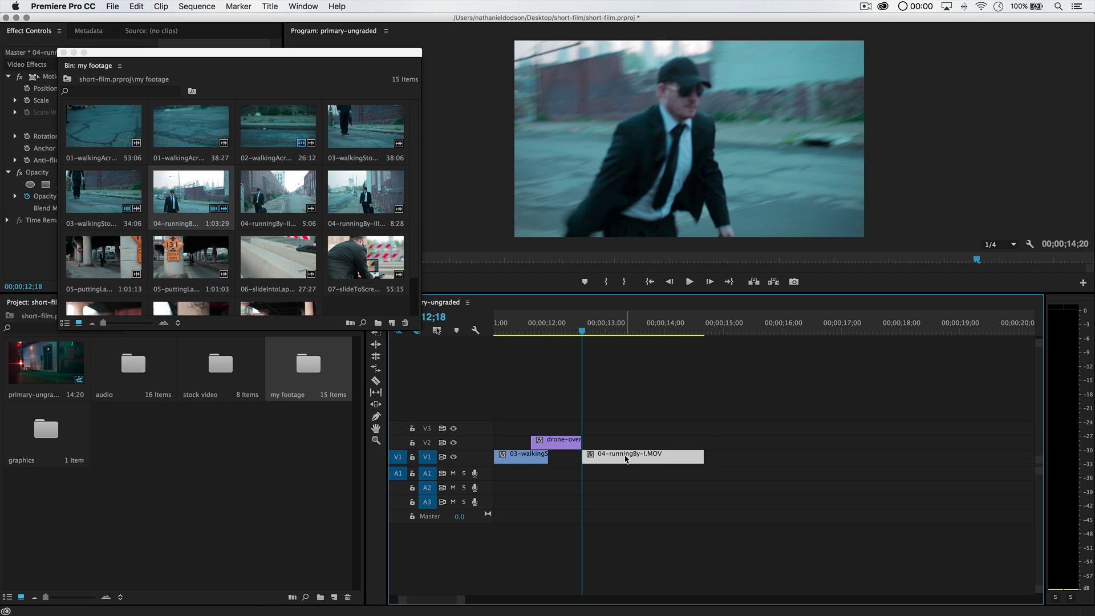
left_click(568, 336)
key("space")
key("space")
- Set the speed of the 04-runningBy-I clip to 110% and play the cut into it
right_click(626, 464)
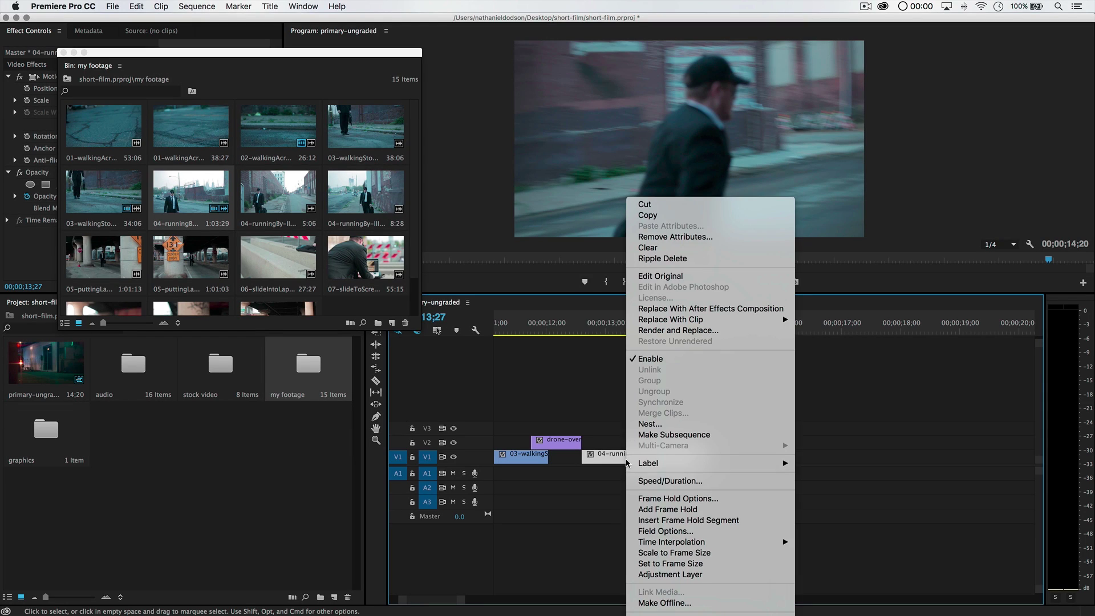
left_click(668, 482)
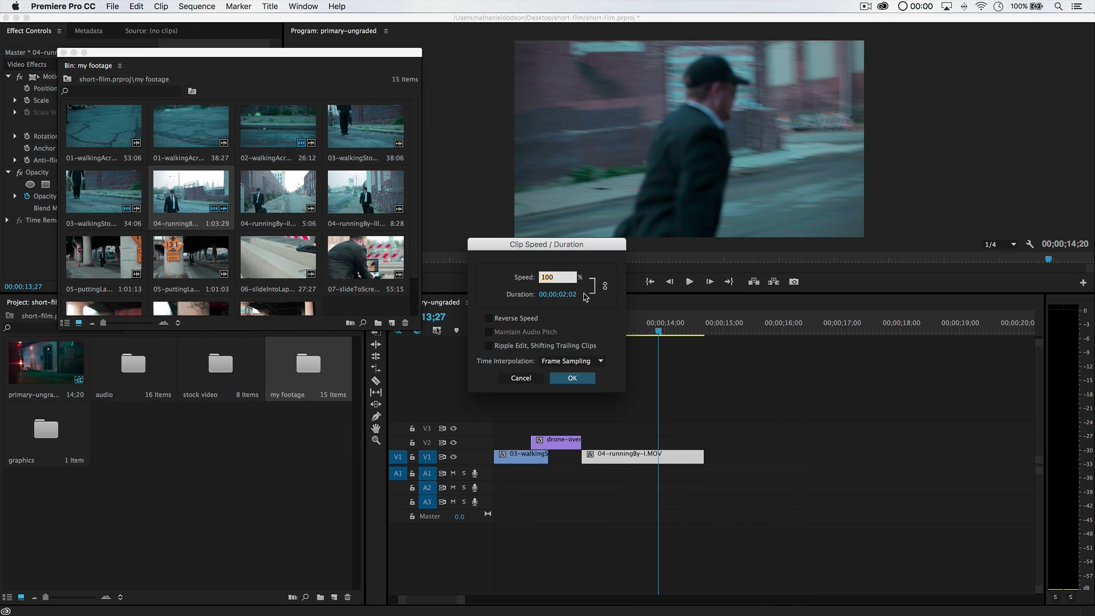
left_click(571, 378)
left_click_drag(602, 329, 567, 326)
key("space")
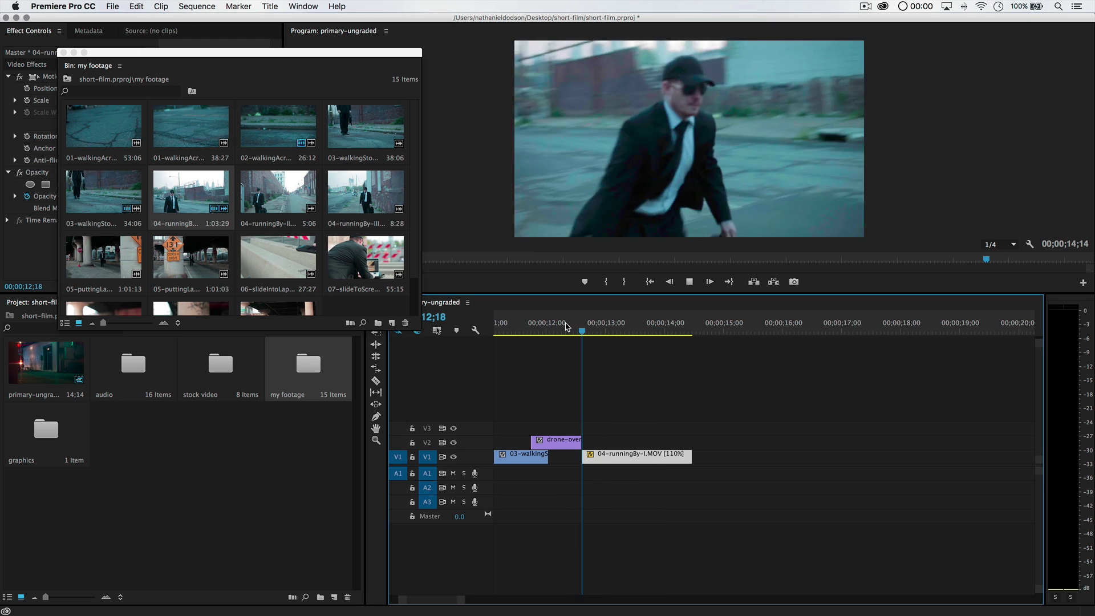
key("space")
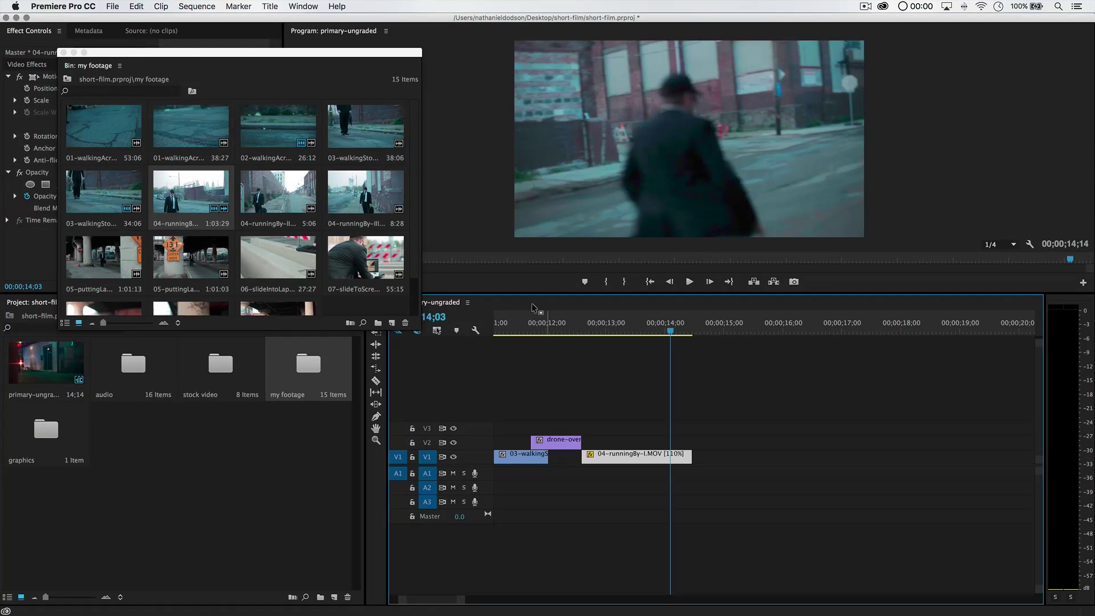
- Replay the running shot and trim the end of the 04-runningBy-I clip to 00;00;14;00
left_click(555, 329)
key("space")
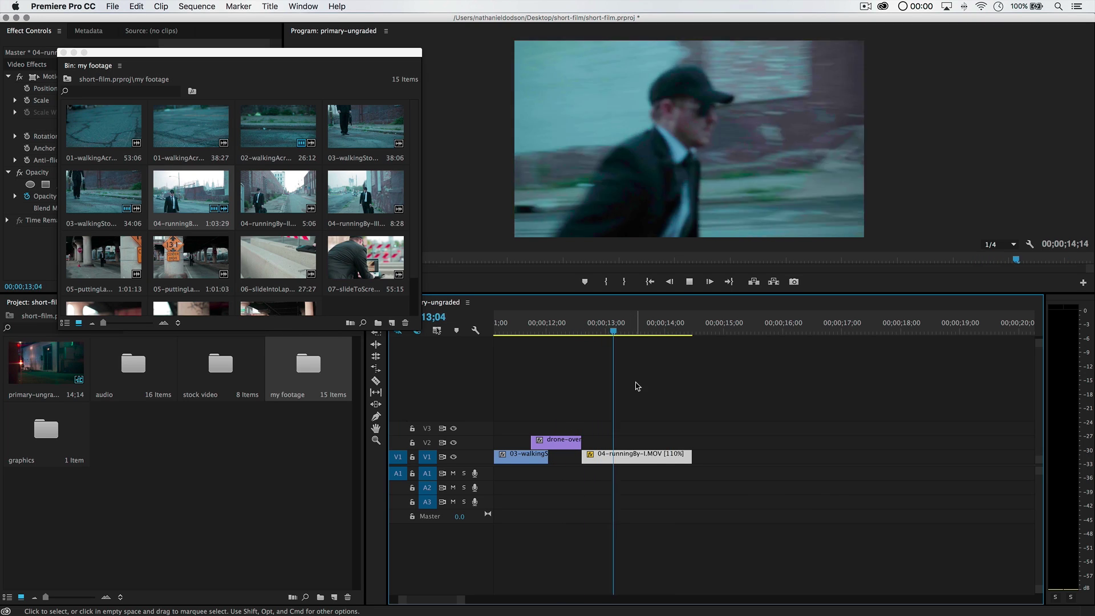
key("space")
left_click_drag(612, 333, 665, 333)
left_click_drag(687, 458, 665, 457)
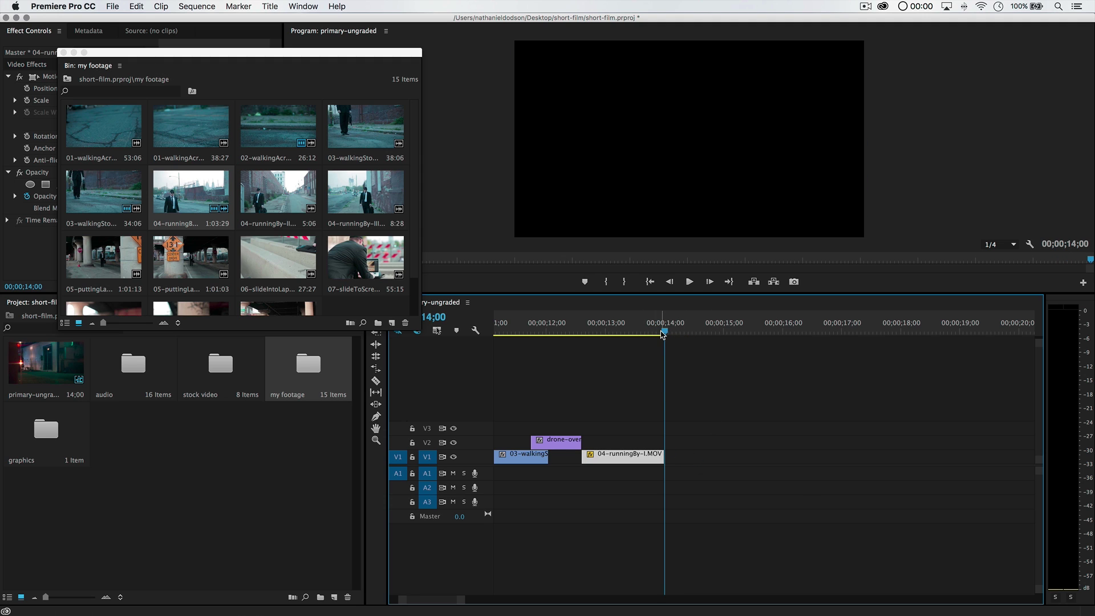
- Add 04-runningBy-I from the my footage bin to V1 after the existing running shot and delete its audio
key("minus")
key("minus")
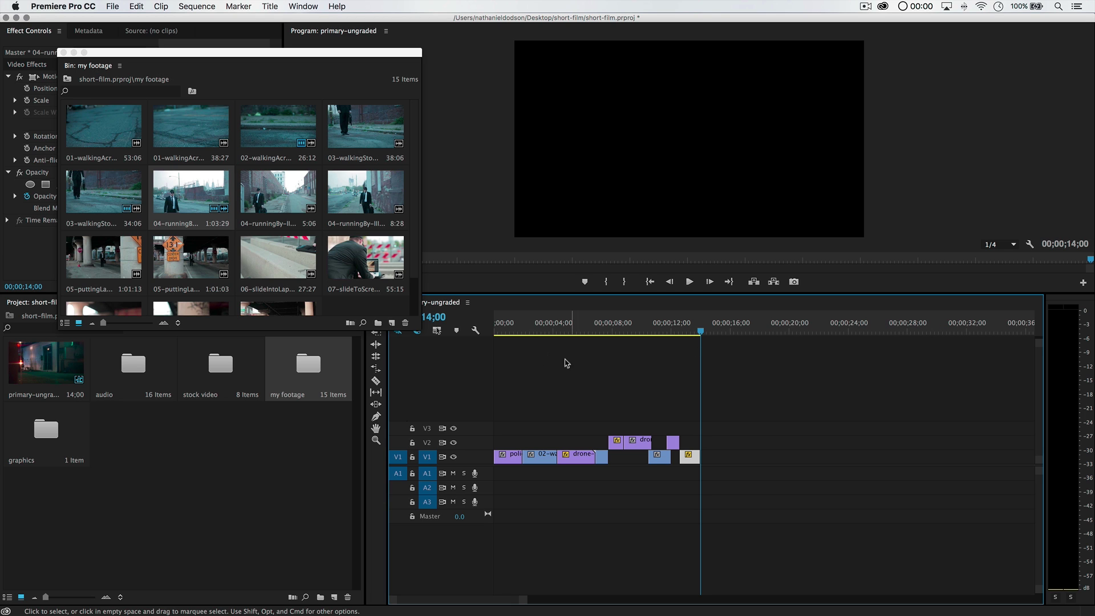
left_click_drag(332, 59, 308, 43)
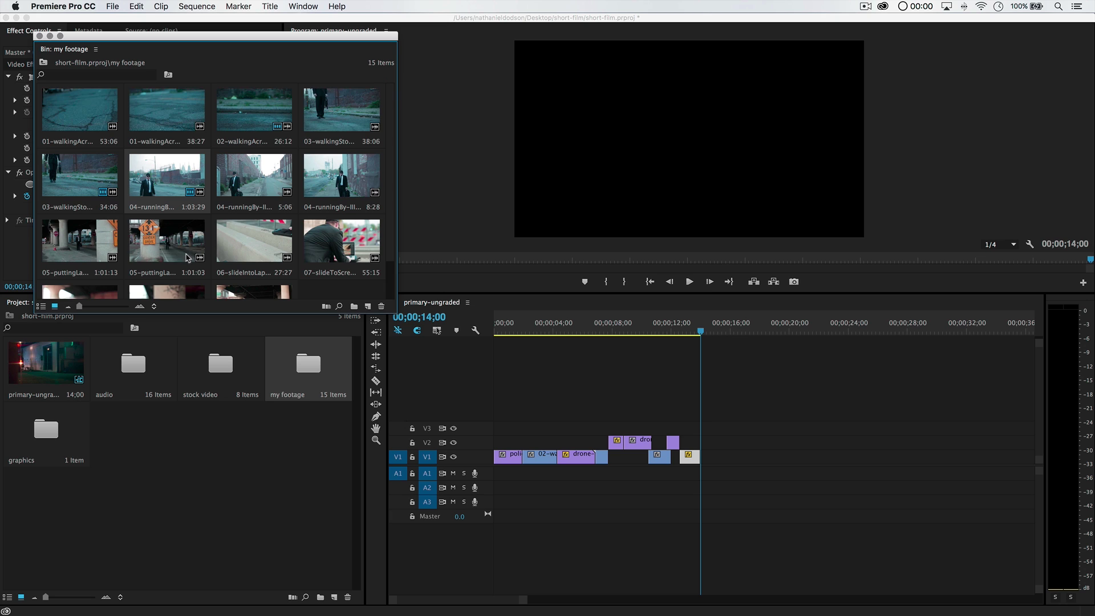
scroll(189, 257, "down", 2)
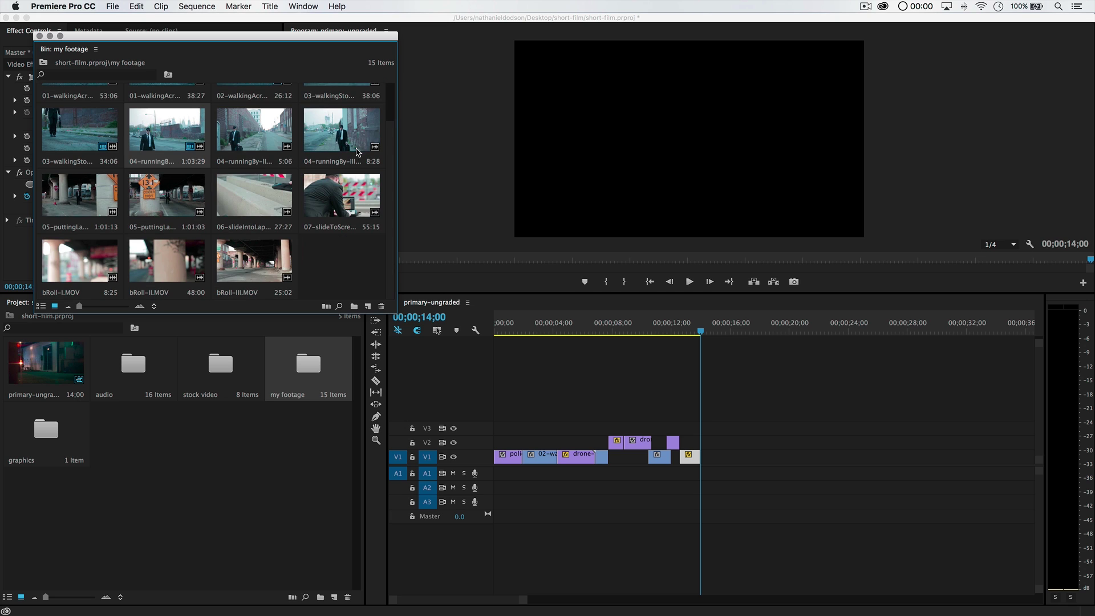
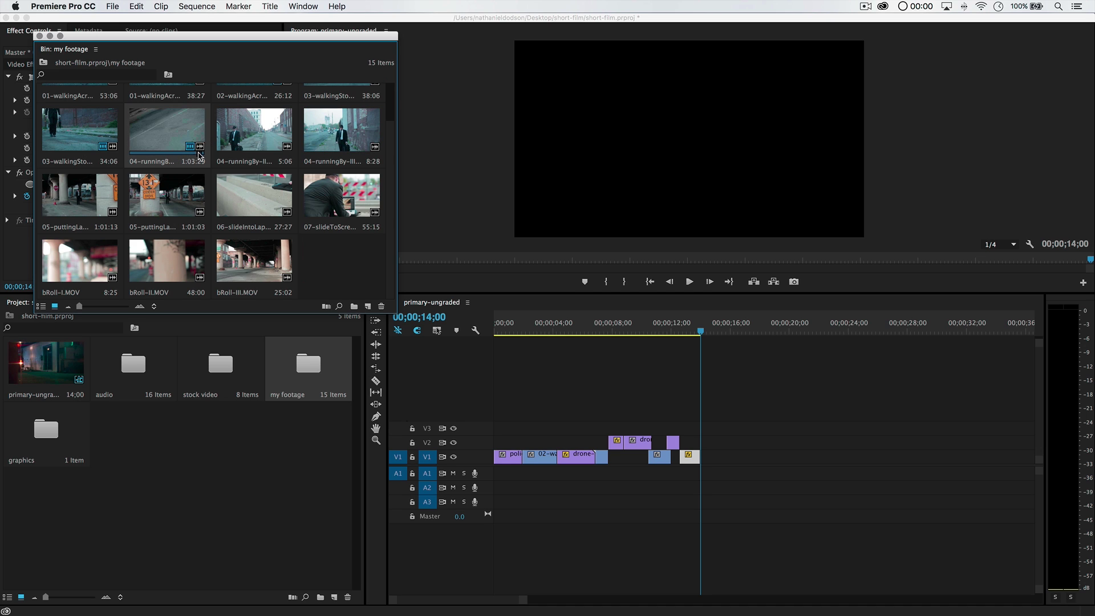
left_click_drag(172, 136, 737, 472)
scroll(984, 469, "right", 5)
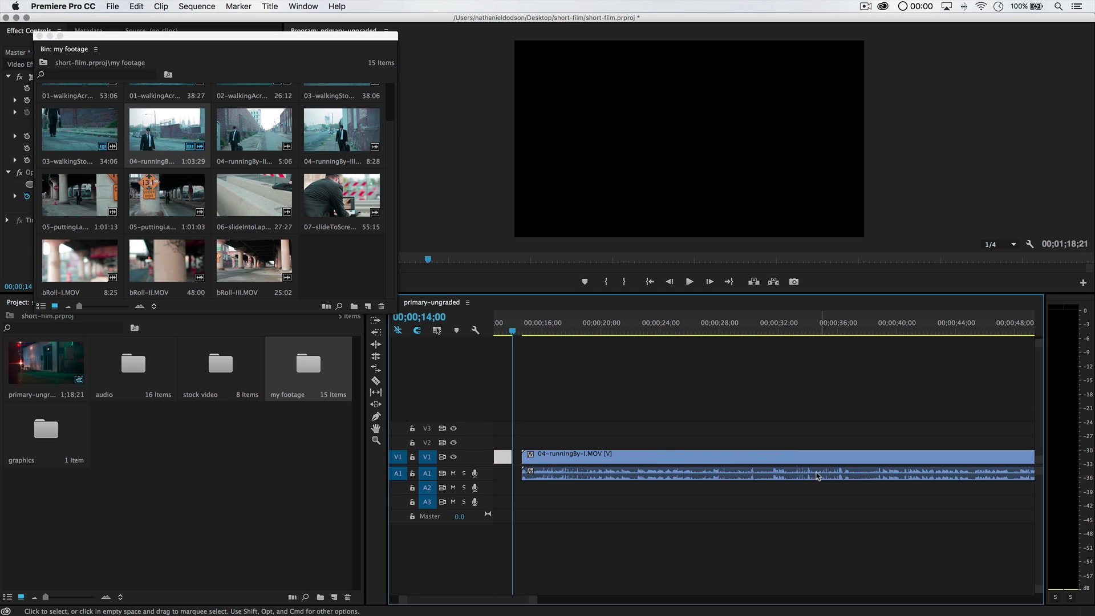
left_click(984, 469, "alt")
key("Delete")
key("minus")
key("minus")
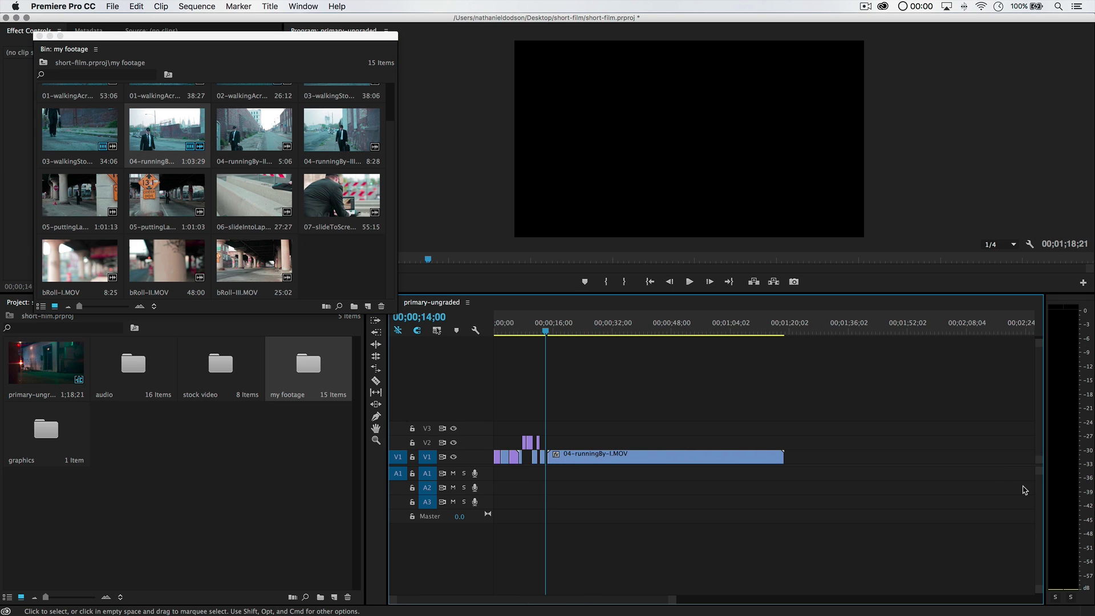
- Trim the start of the new 04-runningBy-I clip to 00;01;09;00 and butt it against the earlier running piece at 00;00;14;00
mouse_move(737, 331)
left_mouse_down()
mouse_move(768, 337)
mouse_move(749, 342)
left_mouse_up()
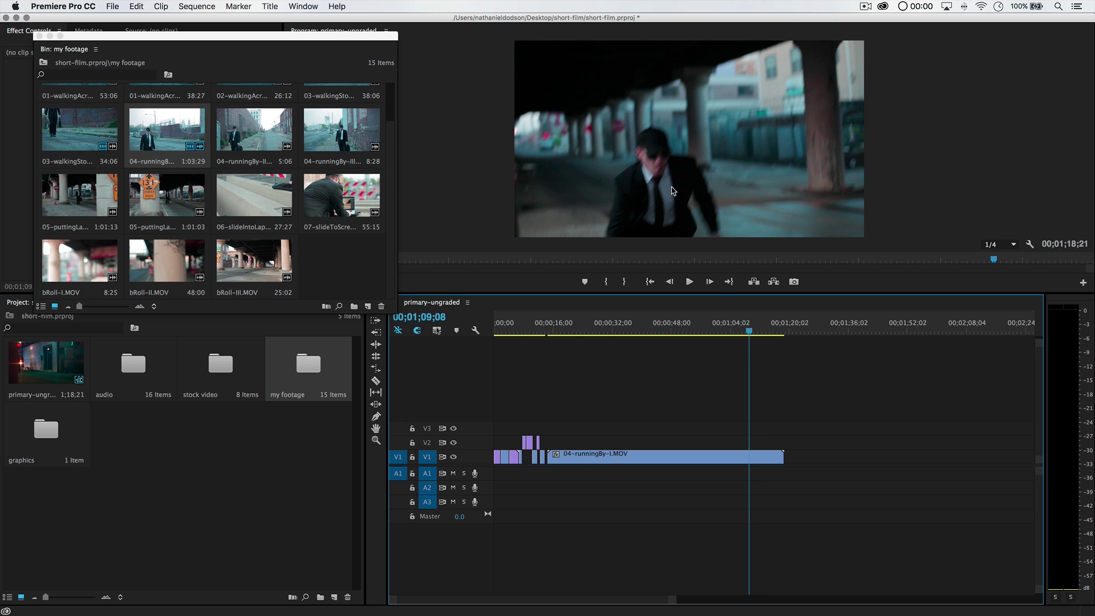
key("Left")
key("Left")
key("Left")
key("Left")
key("Left")
key("Left")
key("Left")
key("Left")
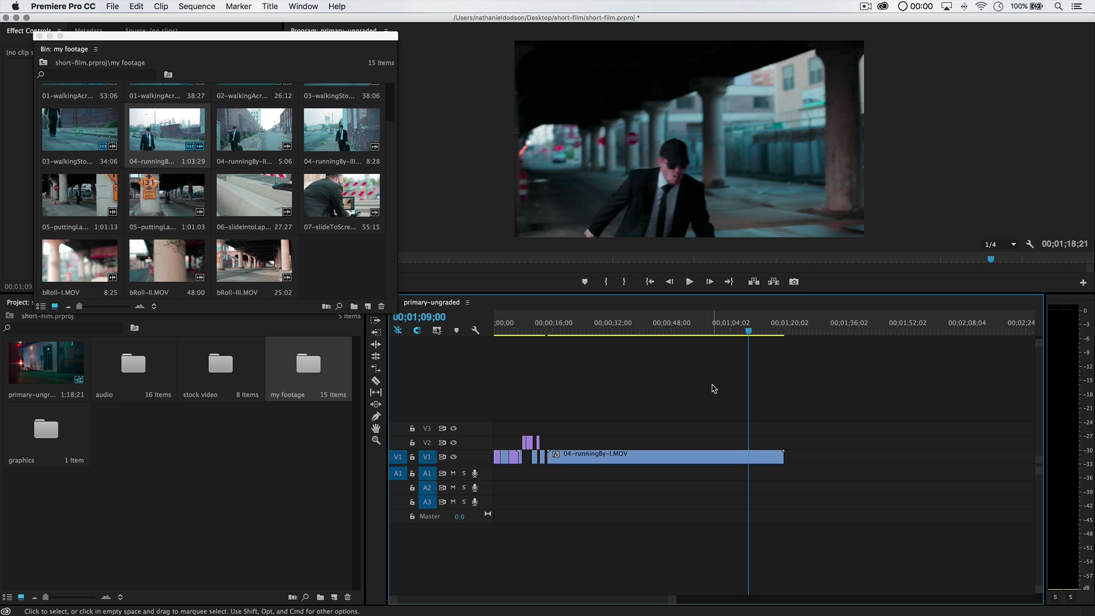
mouse_move(553, 456)
left_mouse_down()
mouse_move(750, 460)
mouse_move(557, 457)
left_mouse_up()
- Play the cut from 00;00;12;11 through the first running shot into the second one
left_click_drag(546, 330, 540, 330)
key("equal")
key("equal")
key("equal")
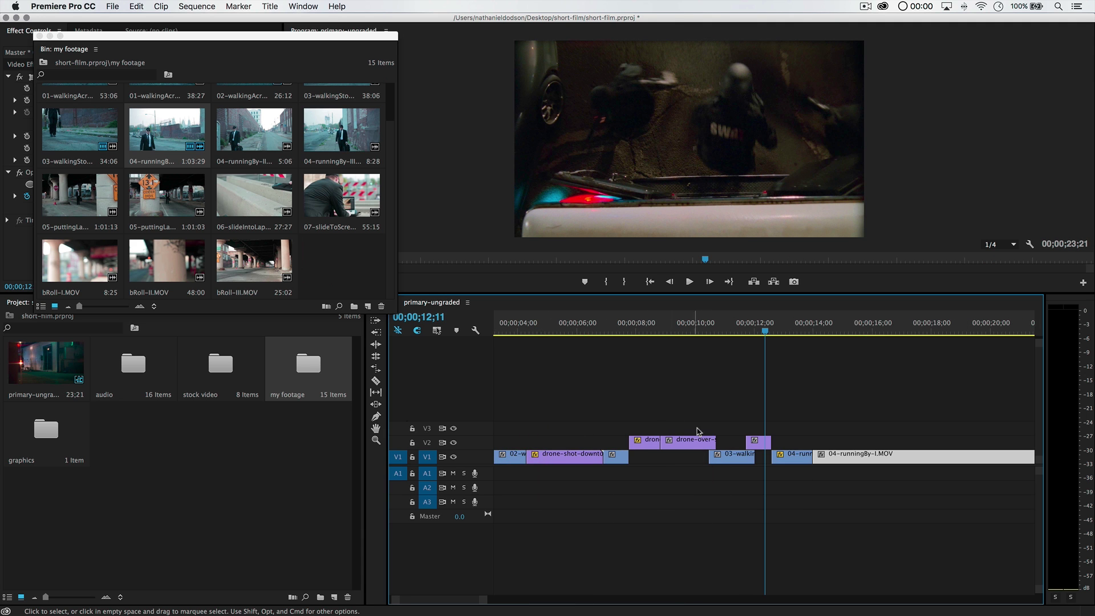
scroll(722, 448, "right", 2)
key("space")
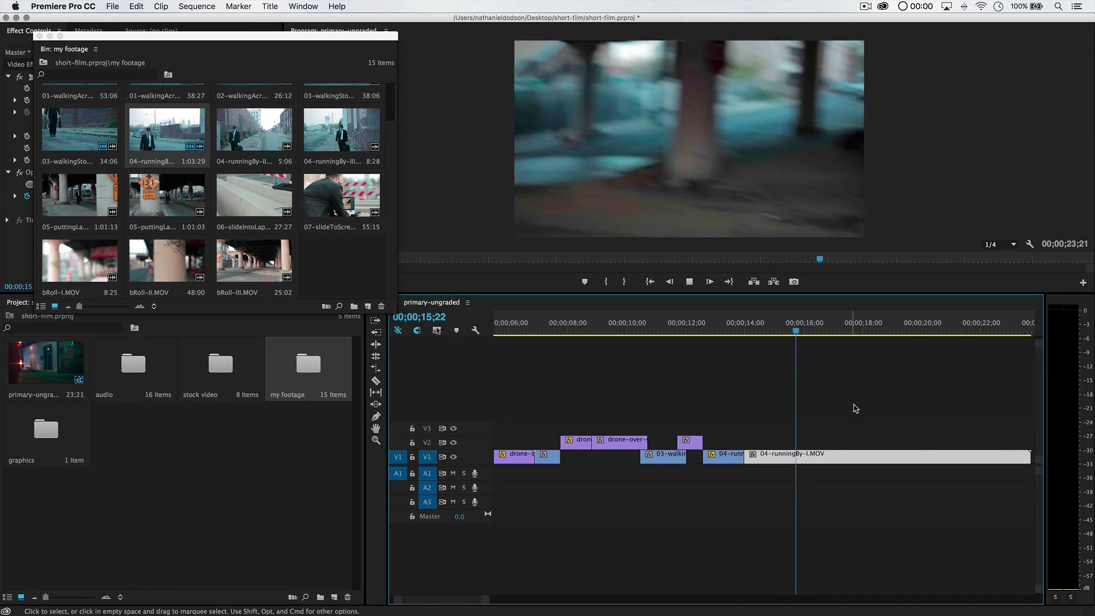
key("space")
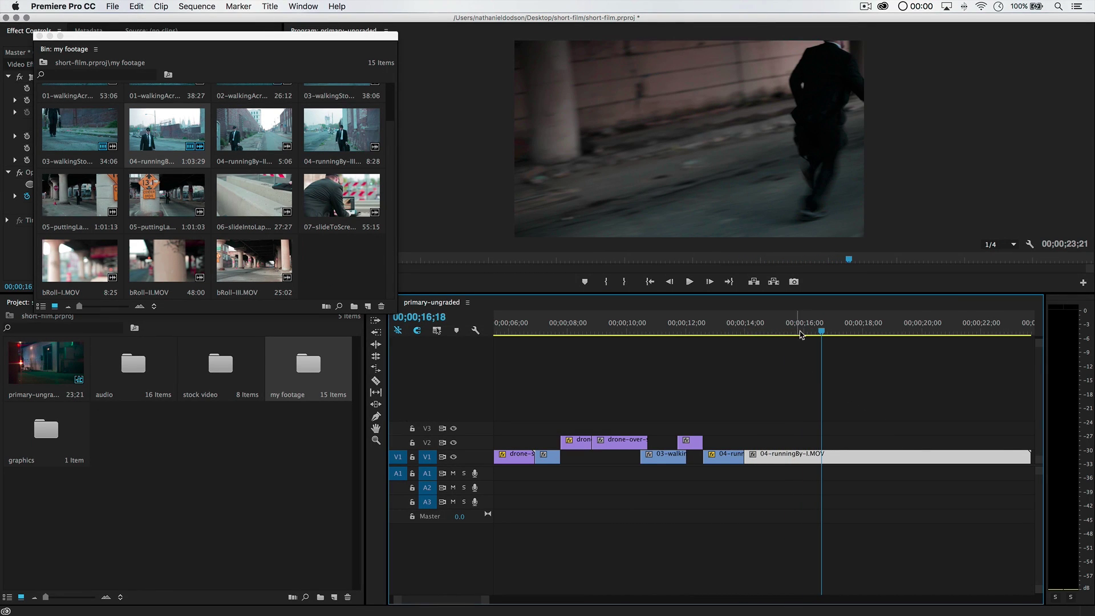
- Trim the second running clip's start at about 00;00;16;13, close the gap to the first running clip, and play the cut
key("Left")
key("Left")
key("Left")
key("Left")
key("Left")
key("Left")
key("Left")
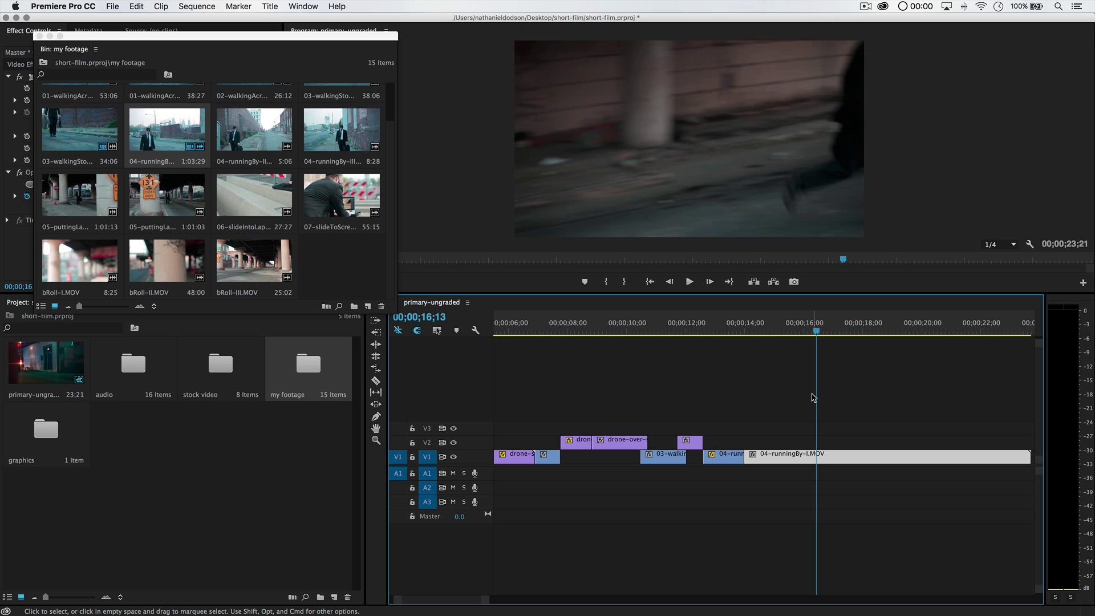
mouse_move(749, 456)
left_mouse_down()
mouse_move(817, 455)
mouse_move(767, 456)
left_mouse_up()
left_click(709, 332)
key("space")
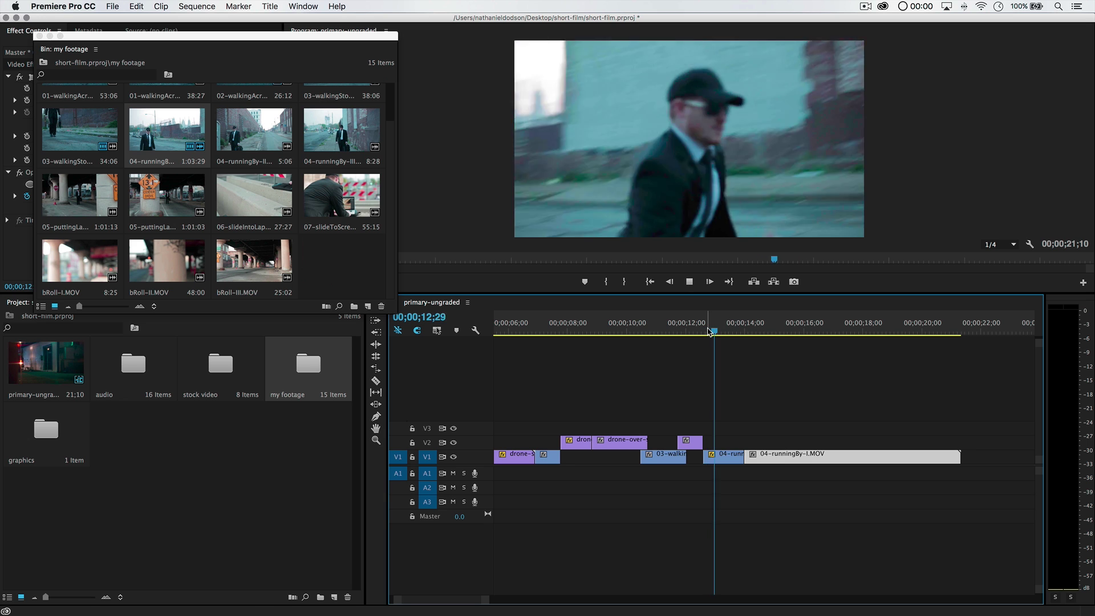
key("space")
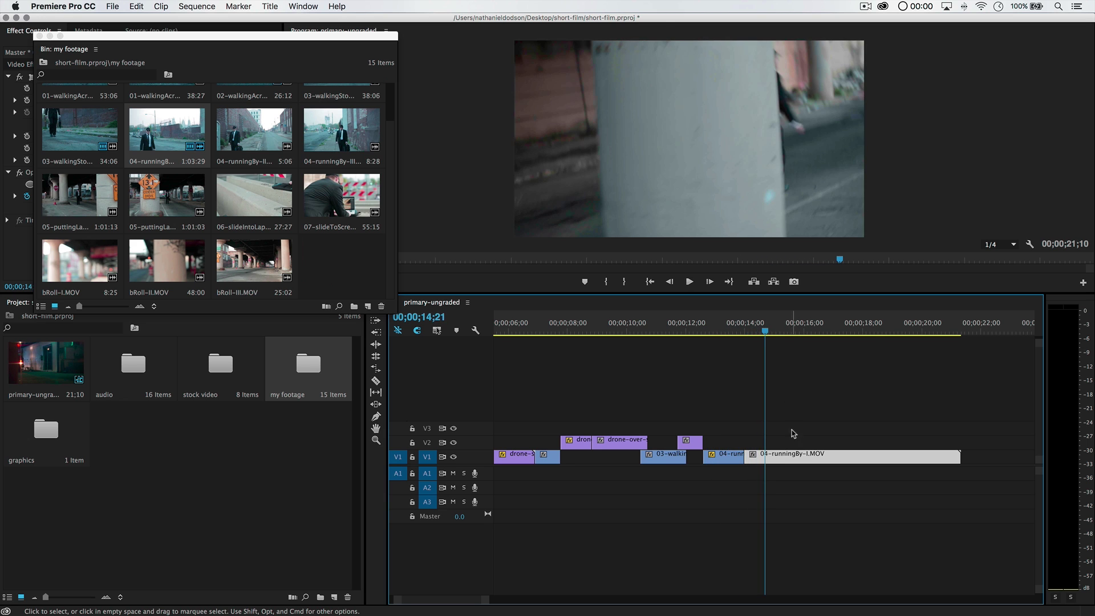
- Shift the second running clip 13 frames later with the first running clip extended to meet it, and play the transition
mouse_move(786, 461)
left_mouse_down()
mouse_move(806, 461)
mouse_move(753, 457)
mouse_move(796, 457)
left_mouse_up()
left_click_drag(742, 328, 724, 326)
key("space")
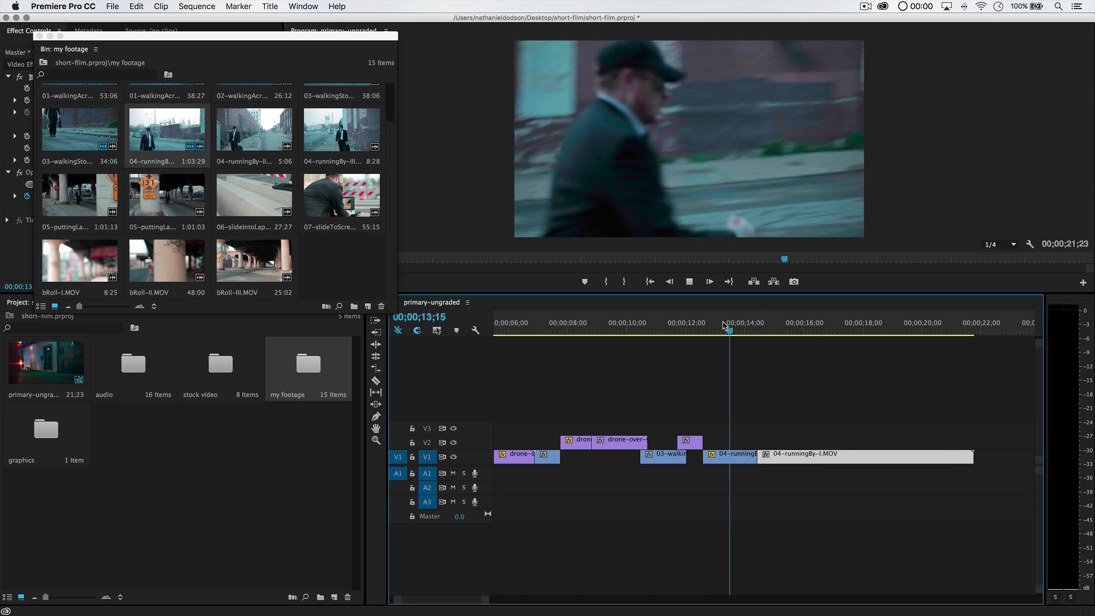
key("space")
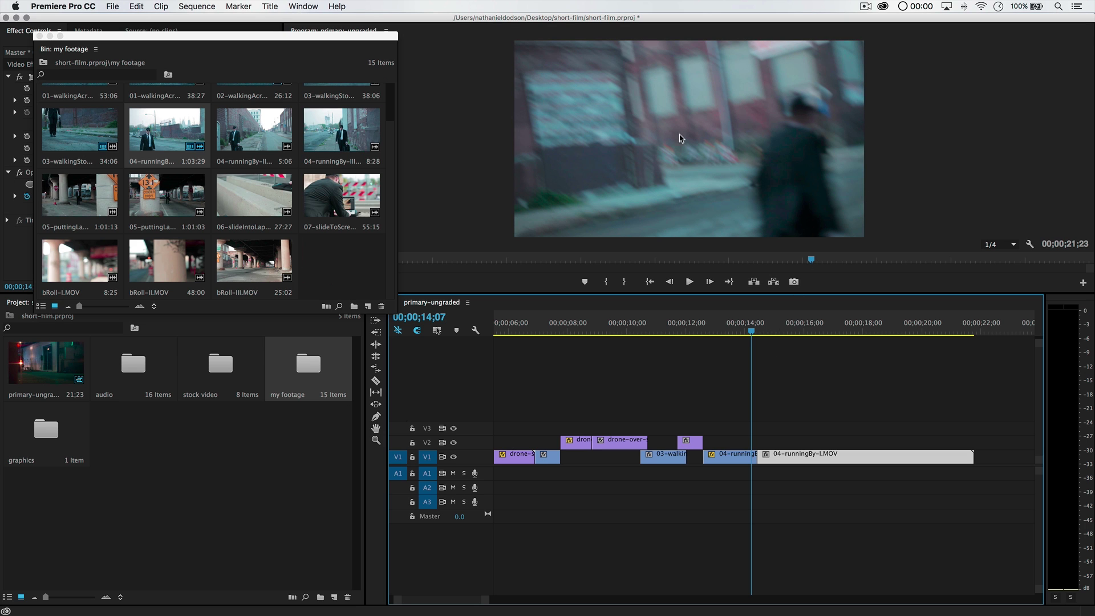
left_click(713, 335)
key("space")
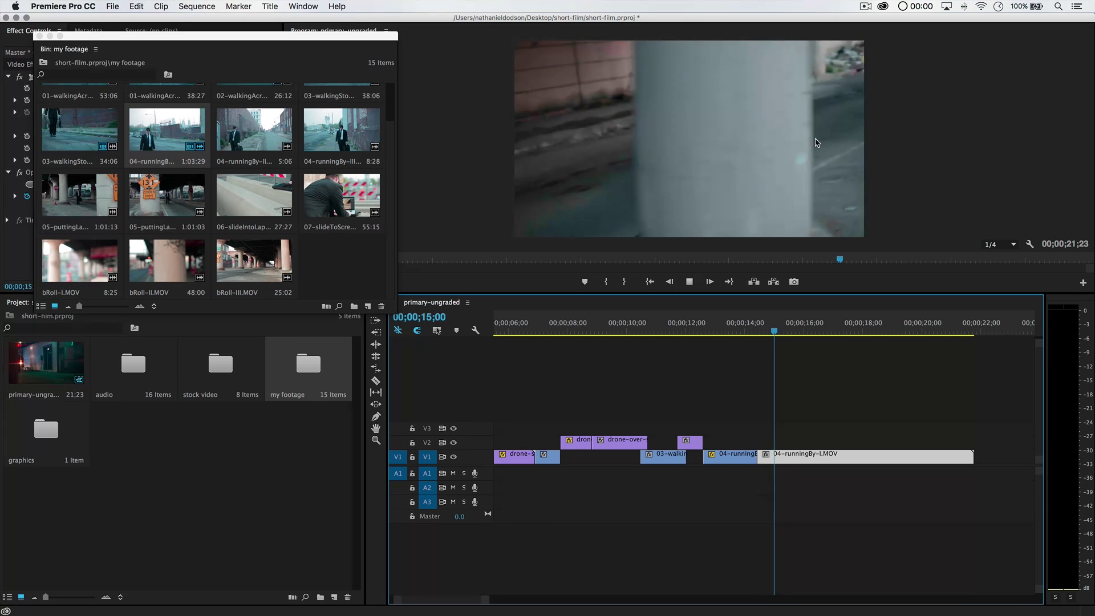
key("space")
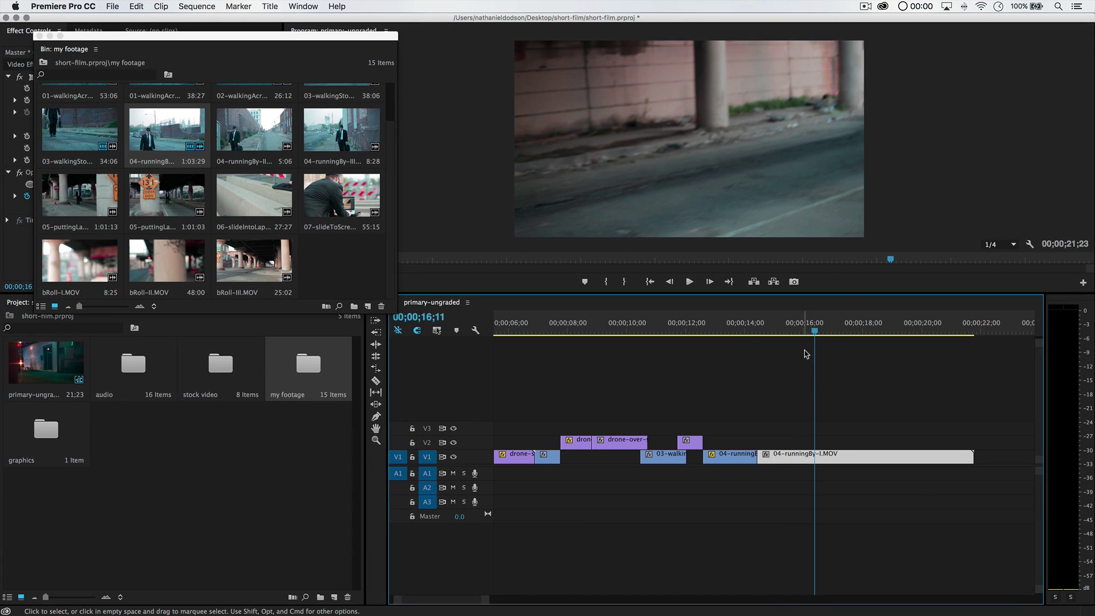
- Split the second running clip at 00;00;15;22 and delete the remainder after the cut
left_click(809, 332)
left_click_drag(810, 333, 799, 337)
key("c")
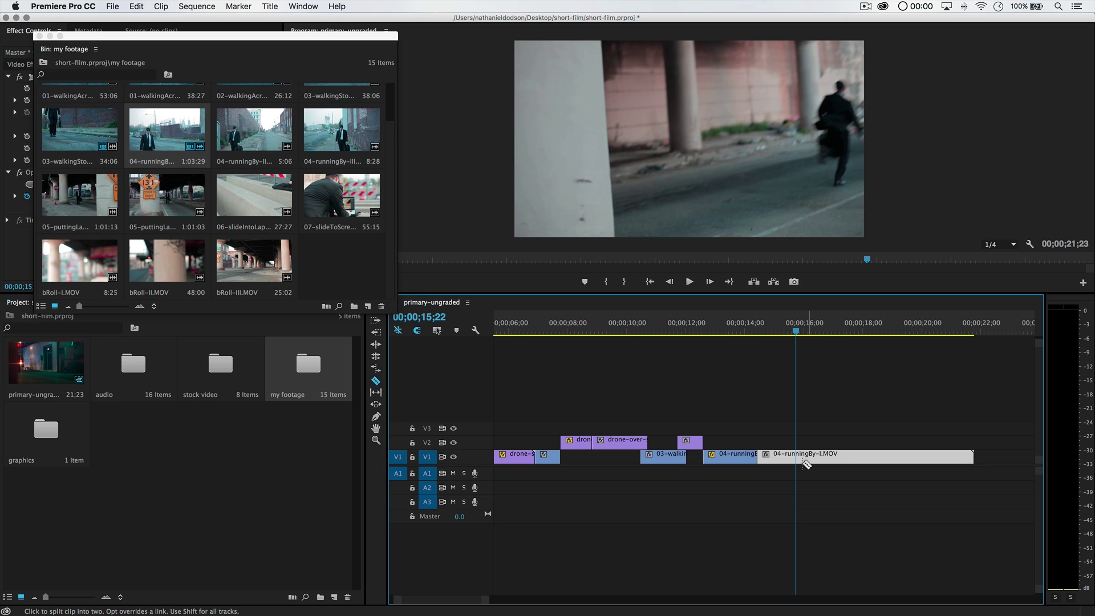
left_click(798, 457)
key("v")
left_click(834, 456)
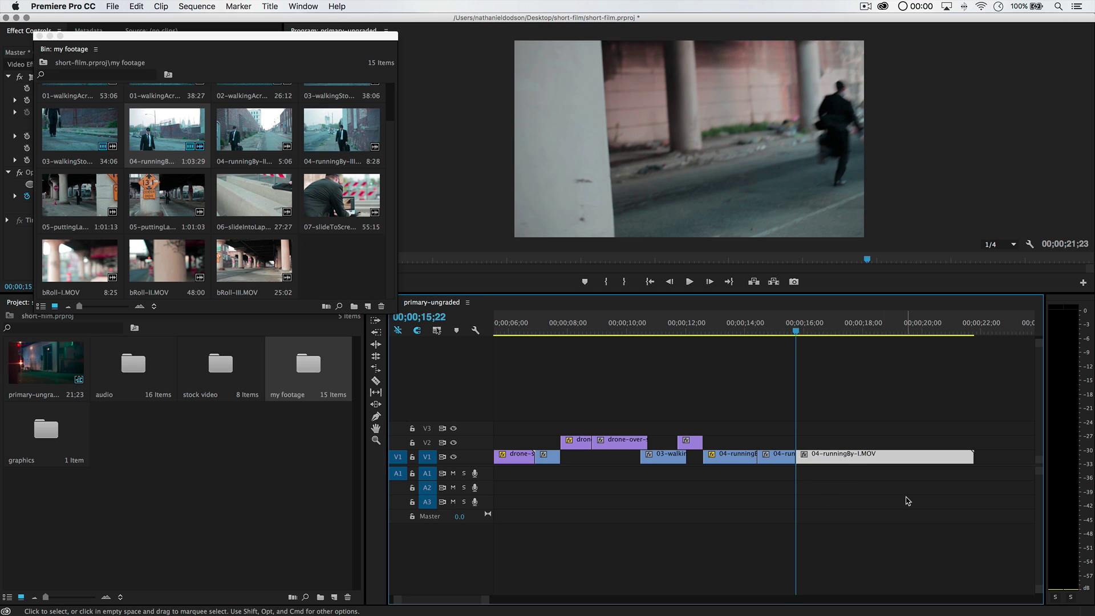
key("Delete")
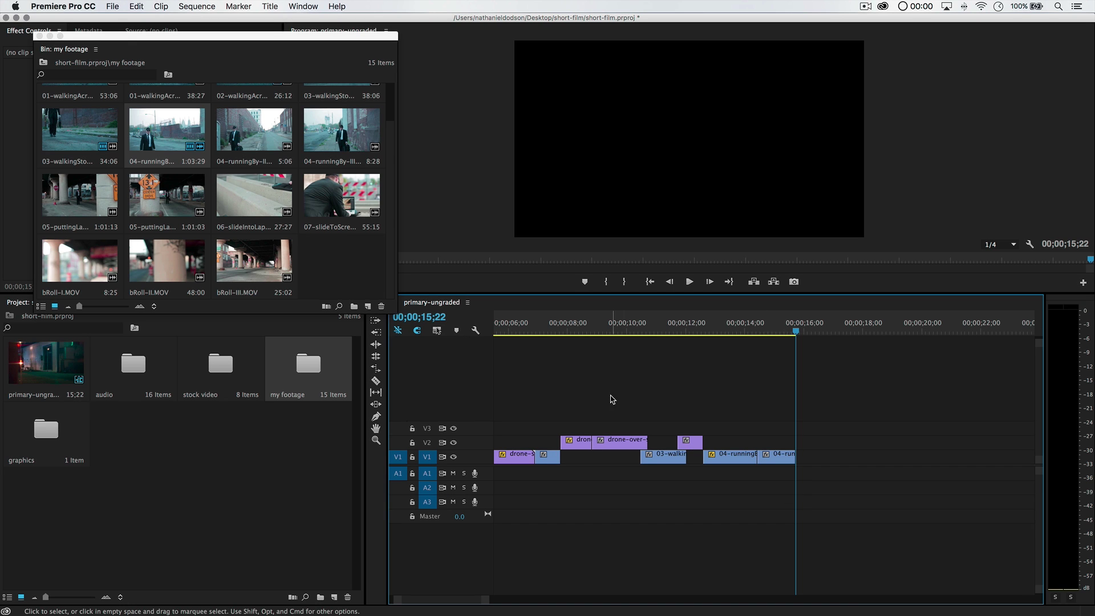
- Swap the my footage bin for the stock video bin and place swat-team-running-smaller-video.mov on V1 at 00;00;15;22
left_click(39, 36)
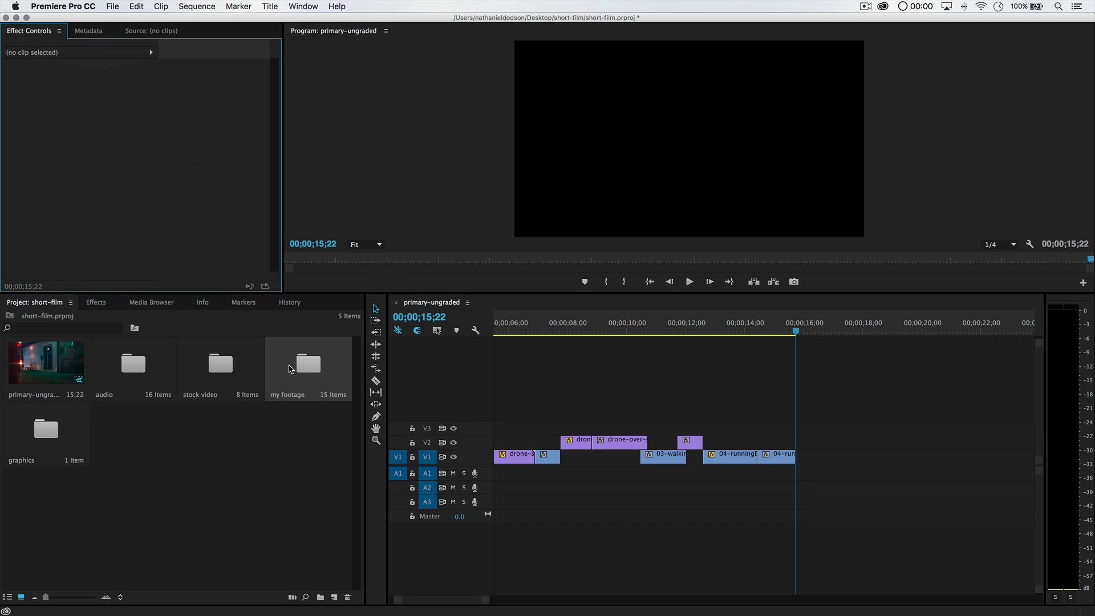
double_click(227, 368)
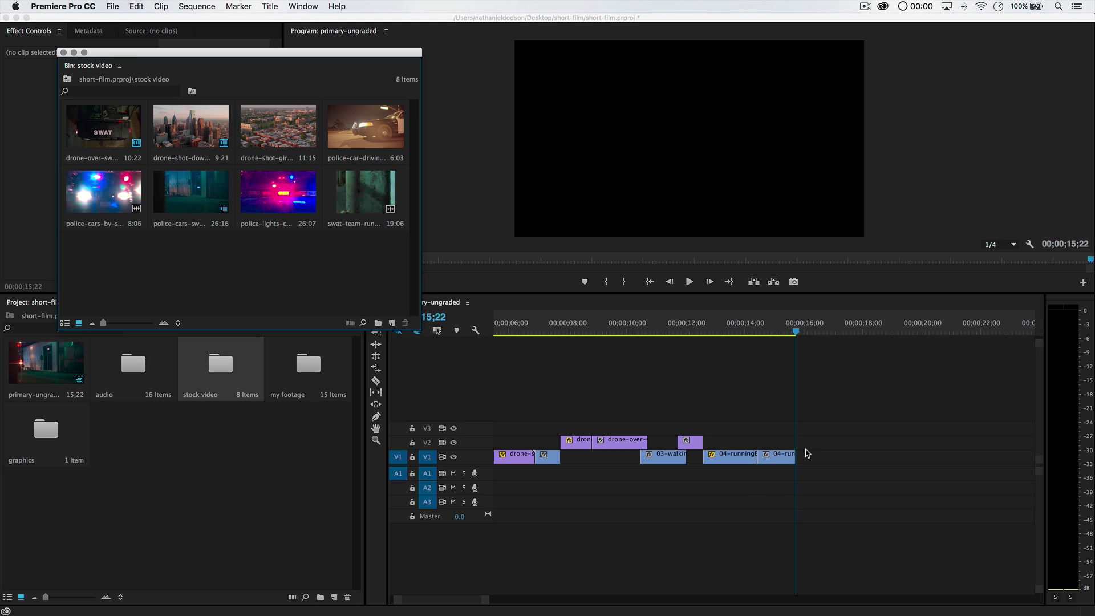
left_click_drag(373, 197, 799, 464)
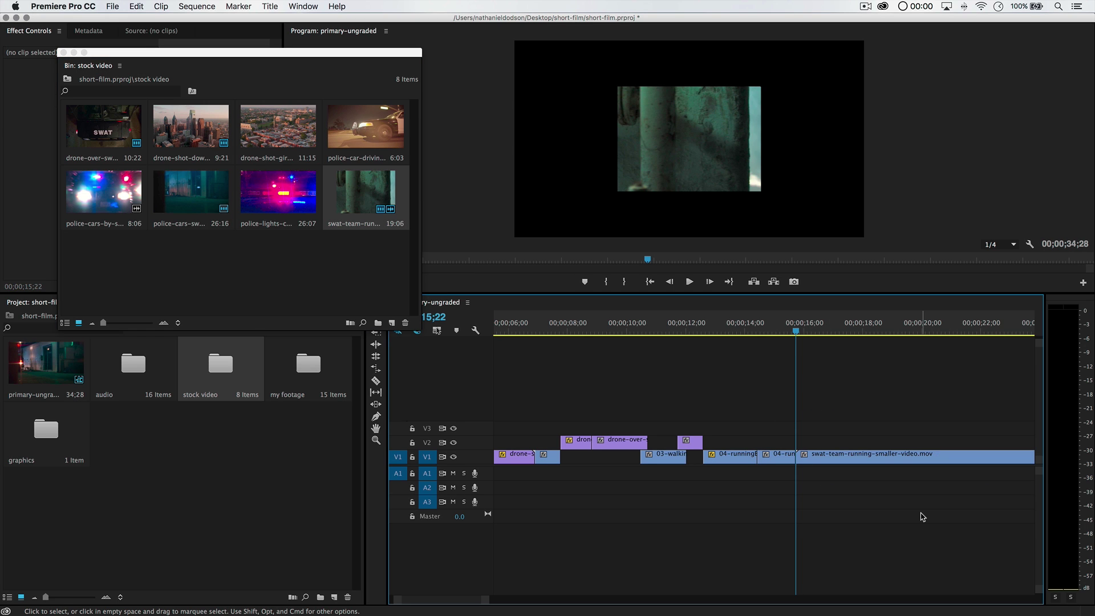
scroll(833, 479, "down", 5)
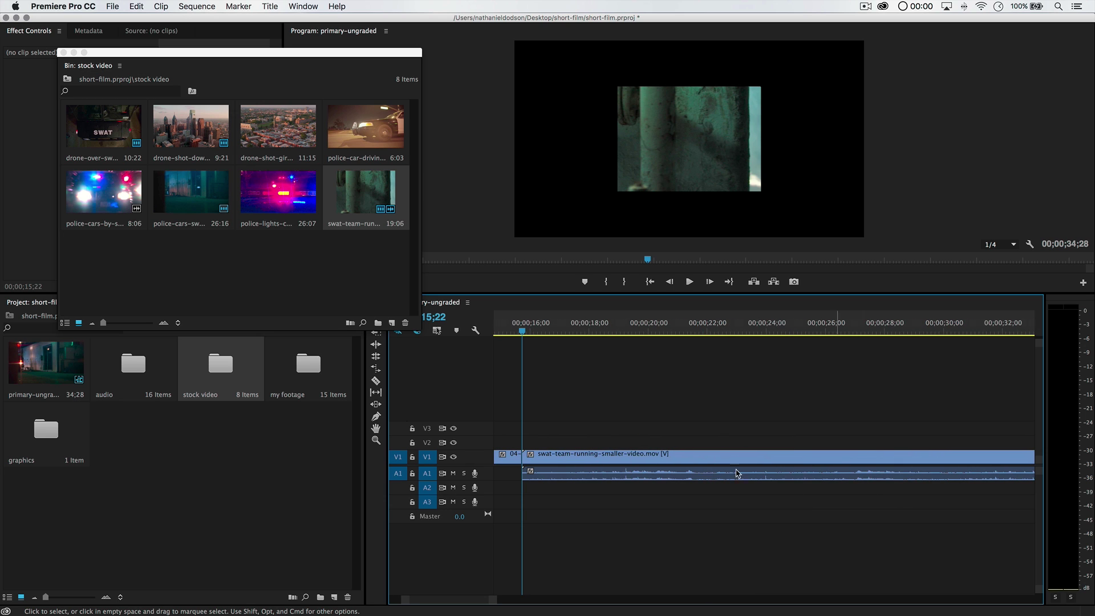
- Listen to the swat-team-running clip and delete its audio from A1
key("XF86AudioRaiseVolume")
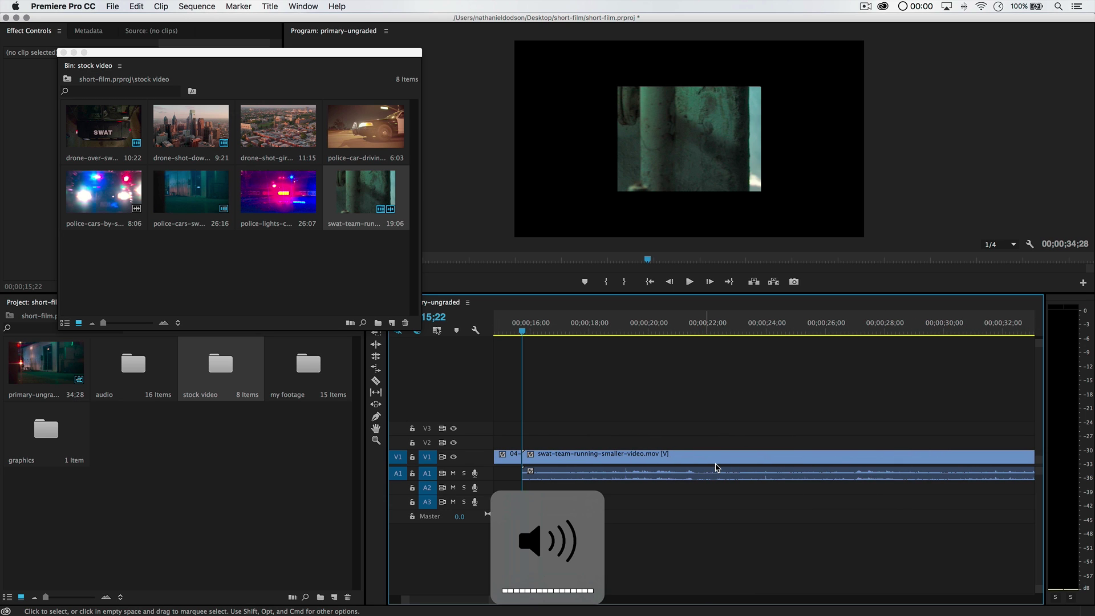
key("space")
key("XF86AudioLowerVolume")
key("XF86AudioLowerVolume")
key("XF86AudioLowerVolume")
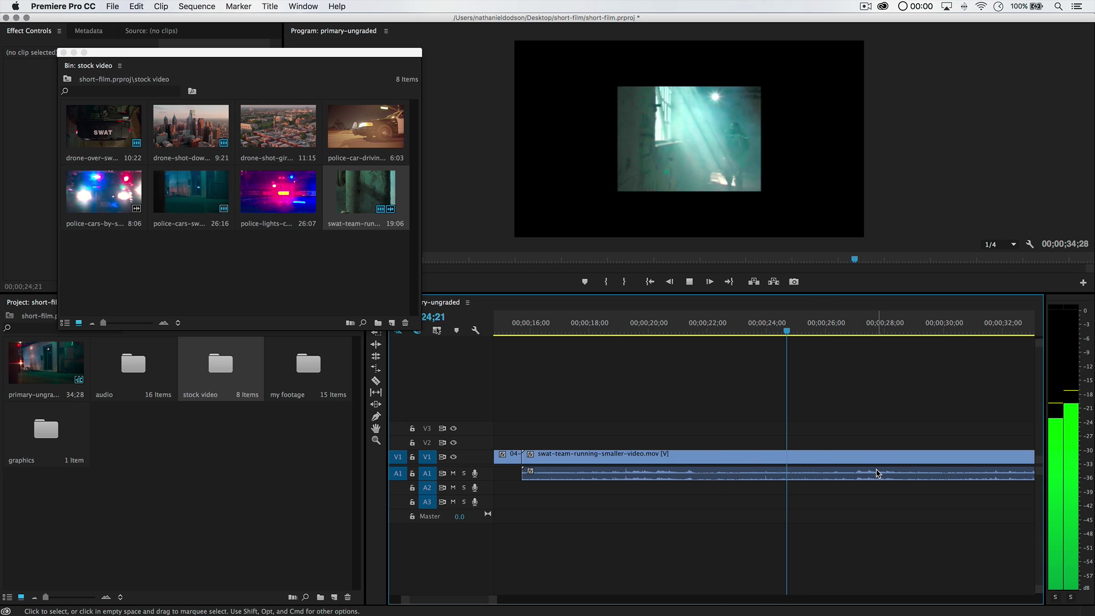
key("space")
left_click(855, 477)
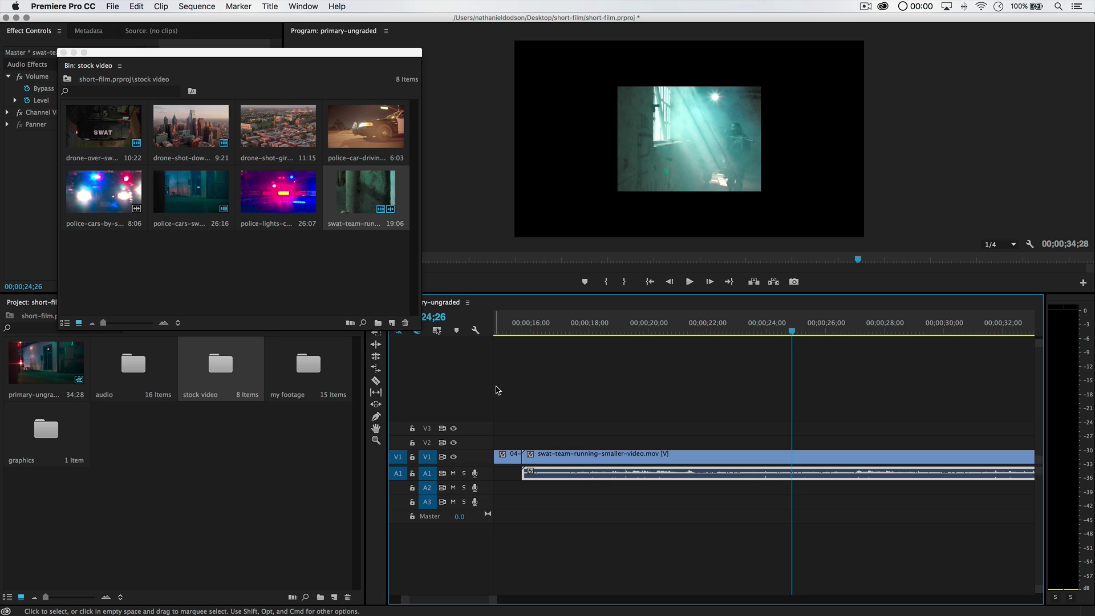
key("Delete")
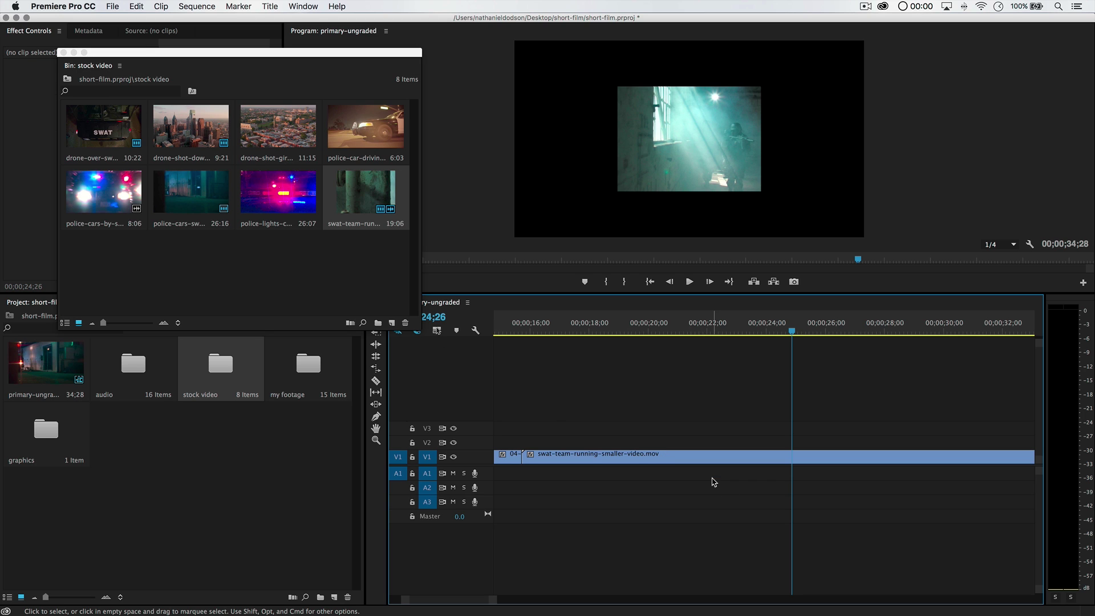
- Close the stock video bin and set the swat-team-running clip's scale to 250 while viewing it at 00;00;19;21
left_click_drag(580, 323, 639, 326)
left_click(63, 52)
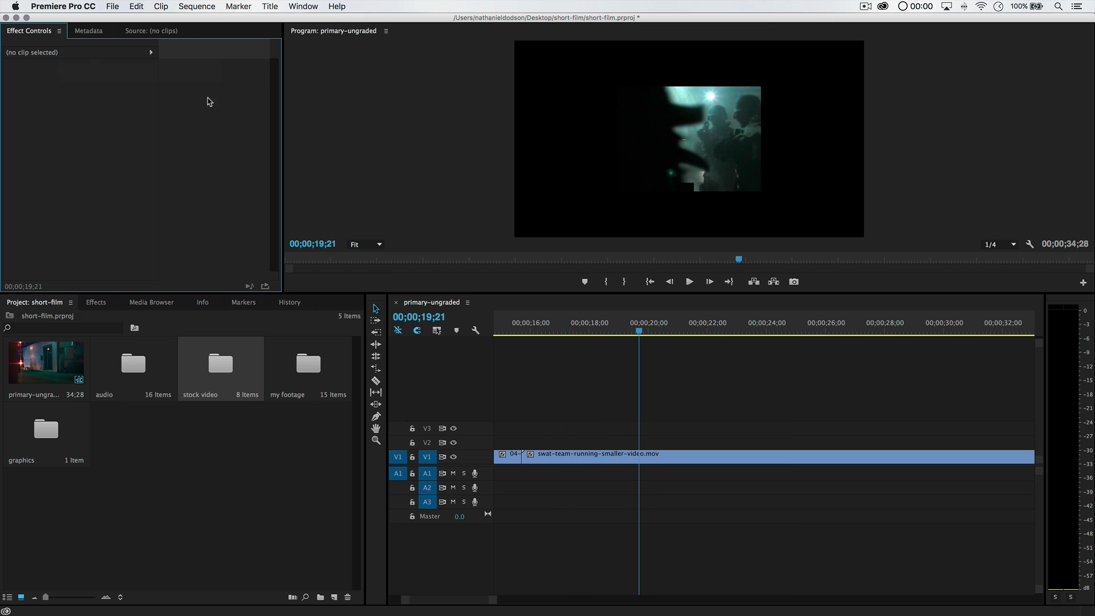
left_click(609, 458)
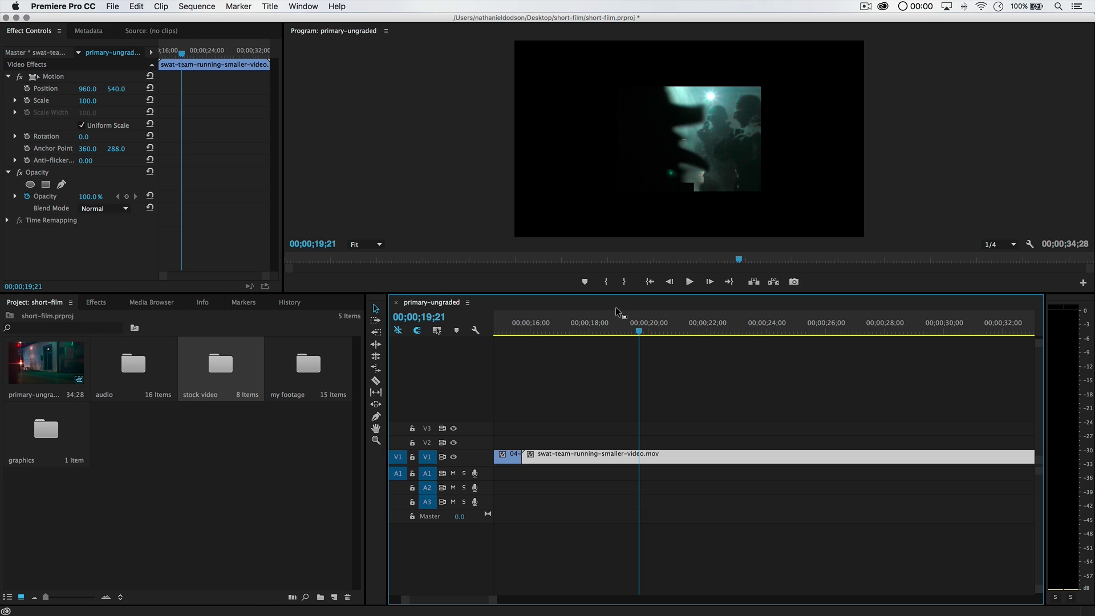
left_click(89, 101)
type("250")
key("Return")
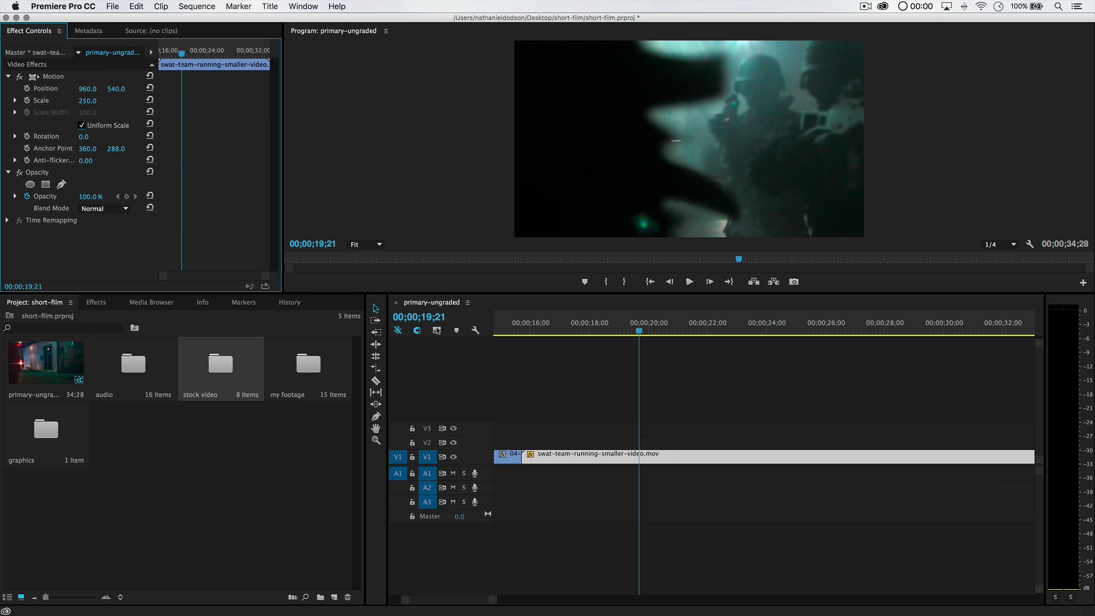
- Try a scale of 240 on the swat-team-running clip and restore it to 250
type("240")
key("Return")
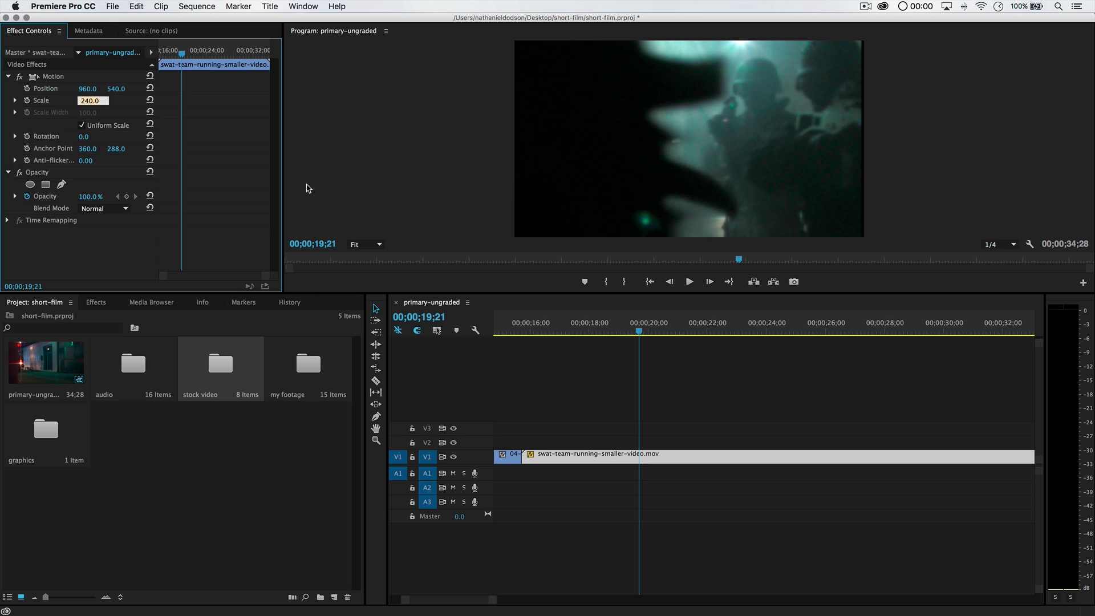
type("250")
key("Return")
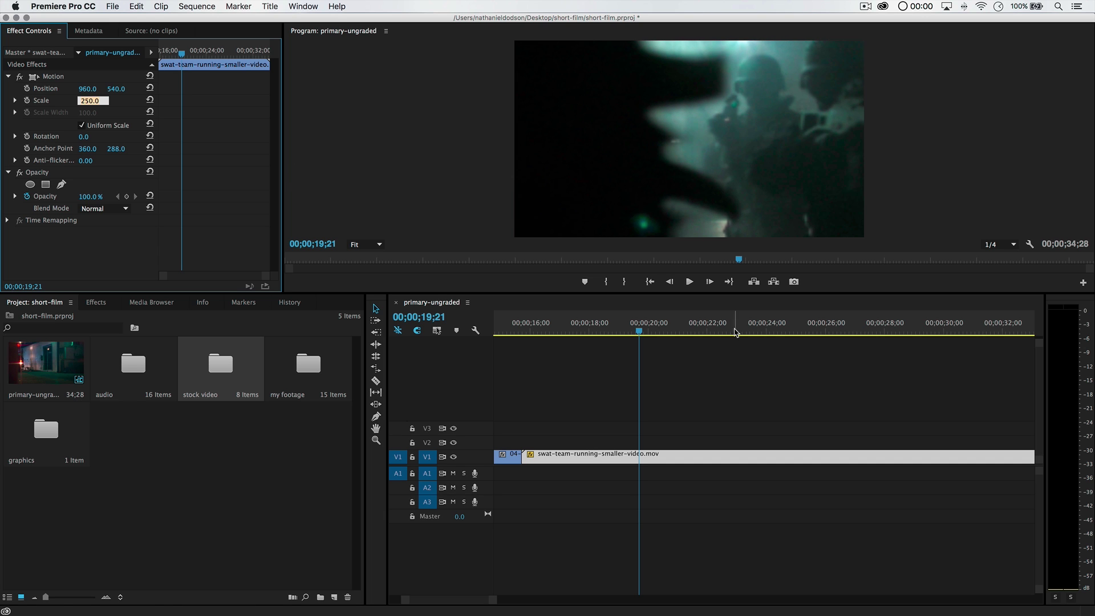
- Ripple-trim the start of the swat-team-running clip to the frame at 00;00;17;20 and play back the transition into it
left_click(612, 323)
left_click_drag(623, 323, 579, 340)
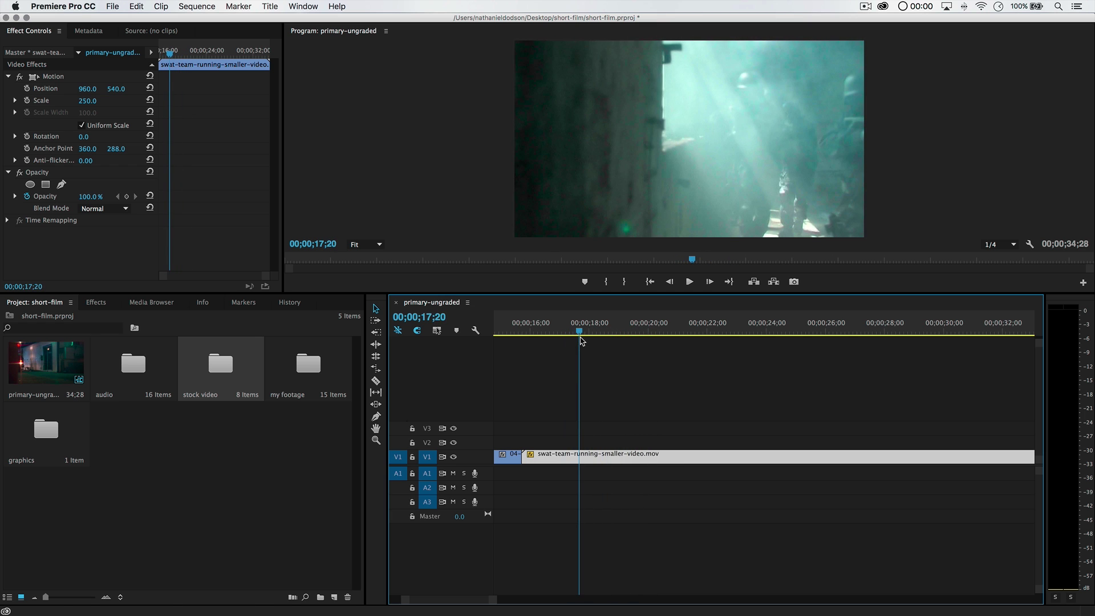
mouse_move(523, 456)
left_mouse_down()
mouse_move(580, 455)
mouse_move(539, 458)
left_mouse_up()
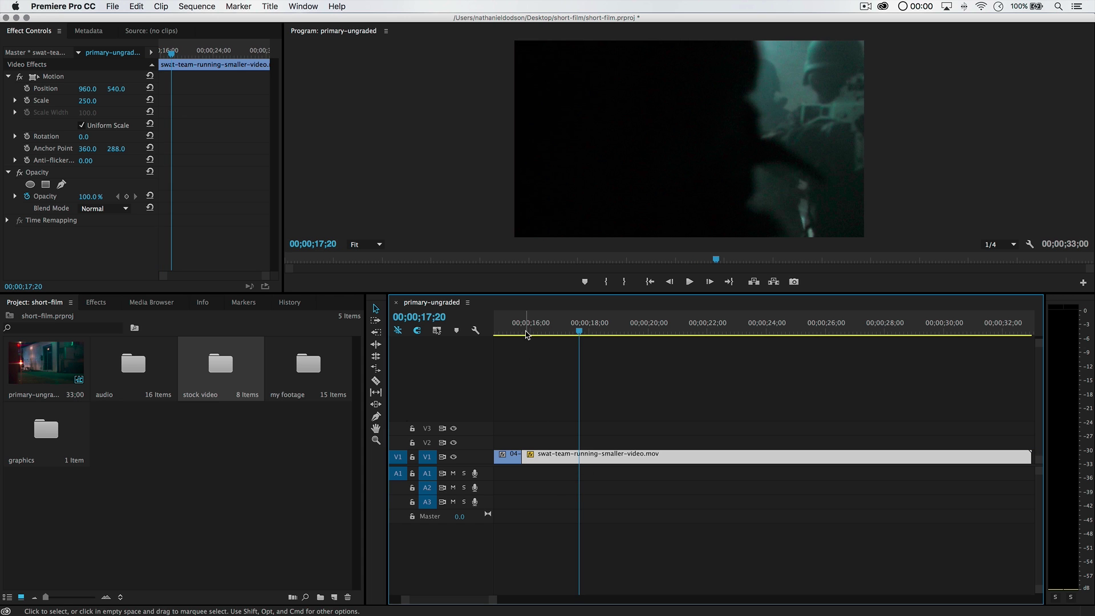
left_click(513, 330)
key("backslash")
key("space")
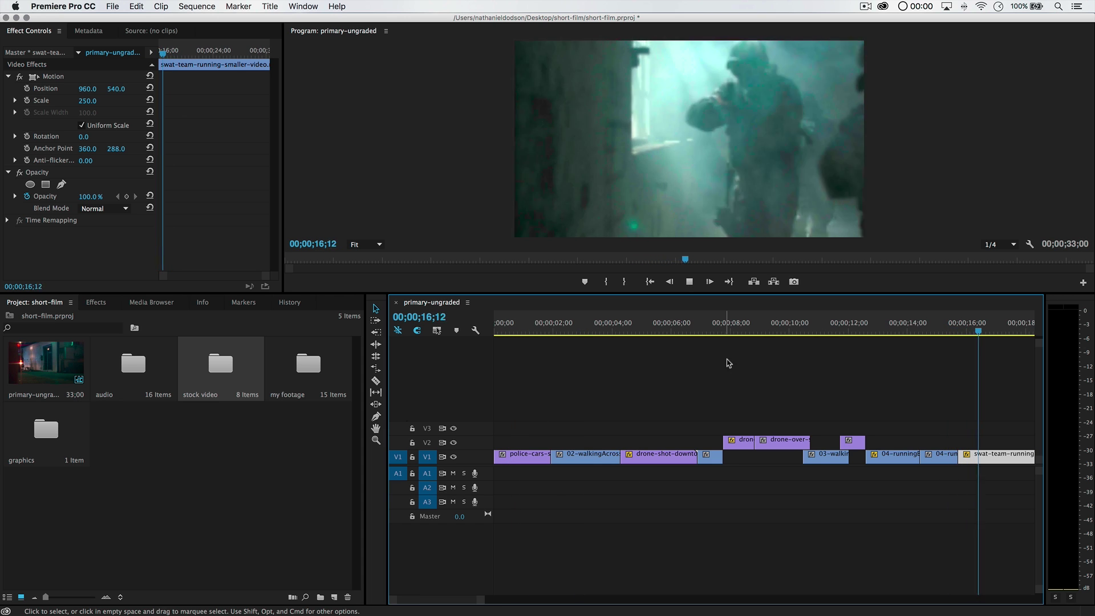
key("space")
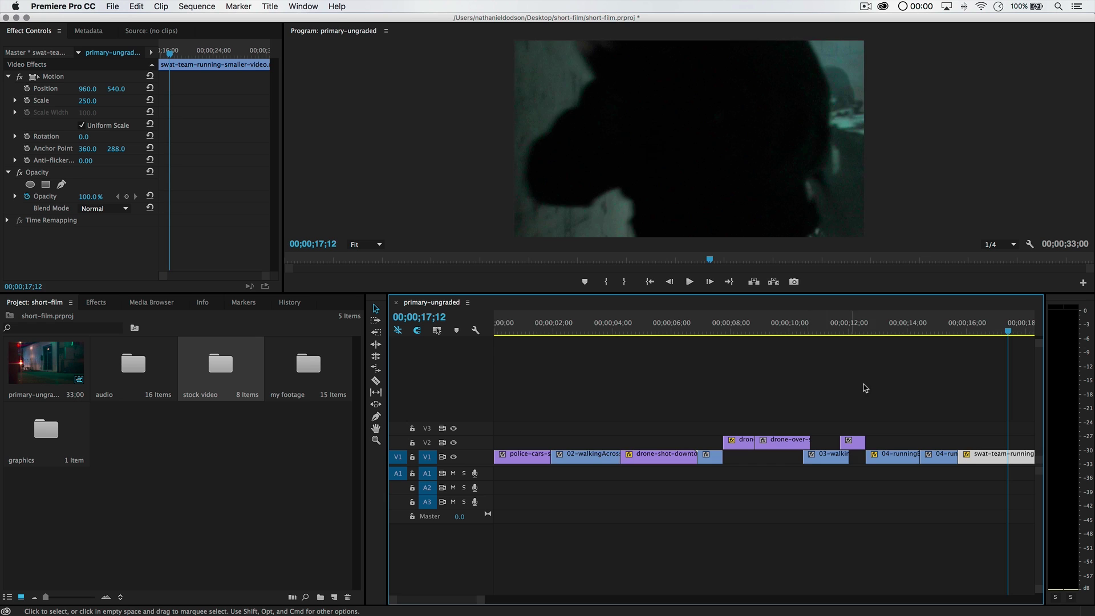
- Split the swat-team-running clip on V1 at 00;00;17;10 and delete the portion after the cut
scroll(922, 382, "down", 10)
scroll(827, 460, "up", 5)
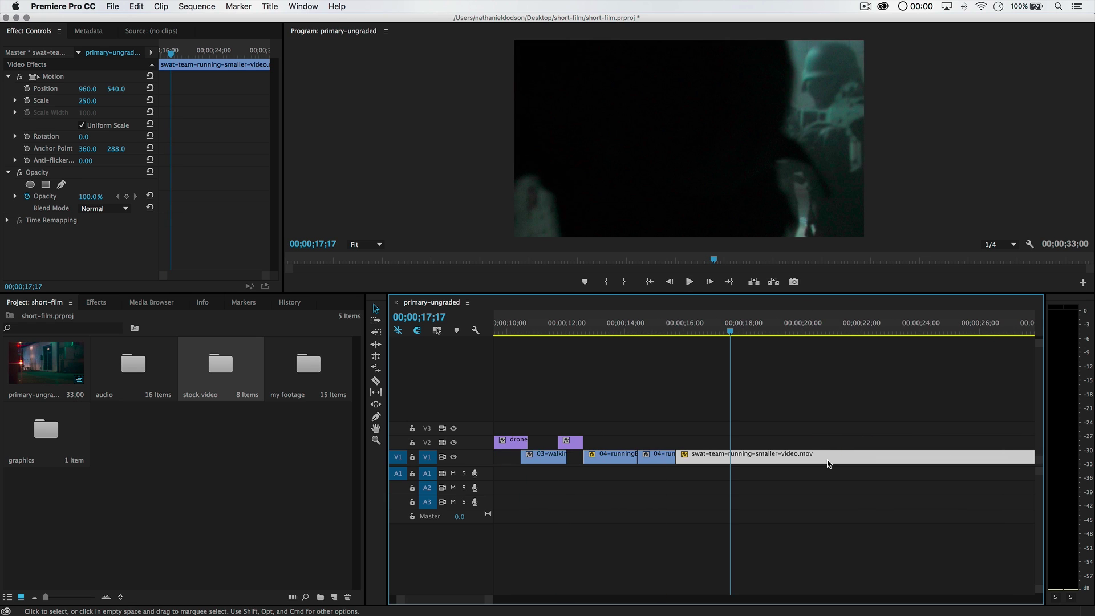
left_click(713, 330)
key("space")
key("space")
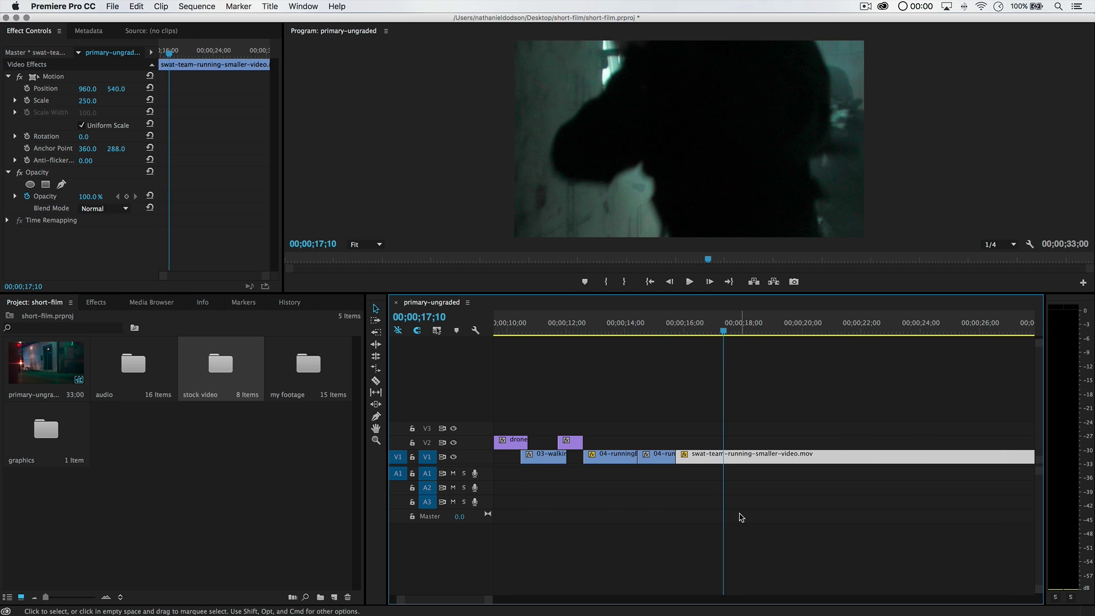
key("cmd+k")
left_click(753, 453)
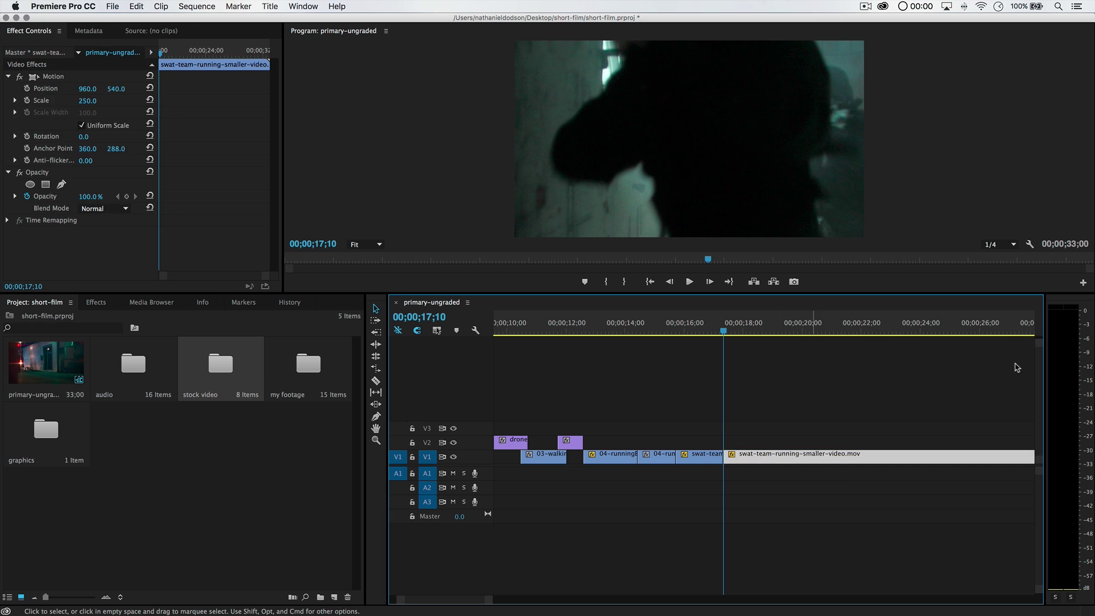
key("Delete")
- Place police-lights-cars-stopped.mov from the stock video bin on V2, aligned with the start of the swat-team-running clip
left_click_drag(692, 329, 682, 330)
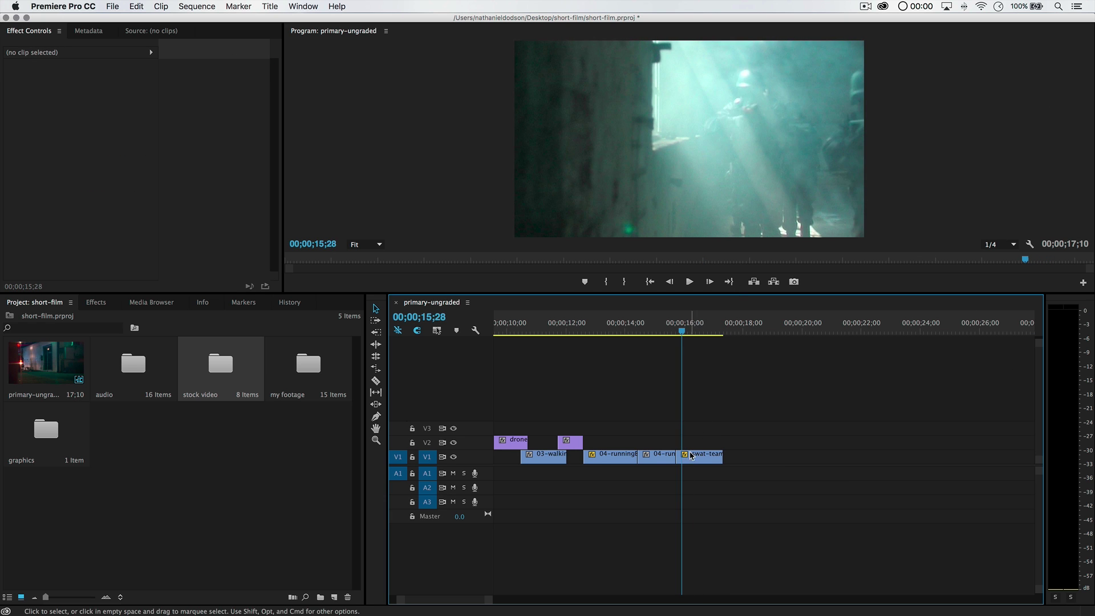
double_click(205, 372)
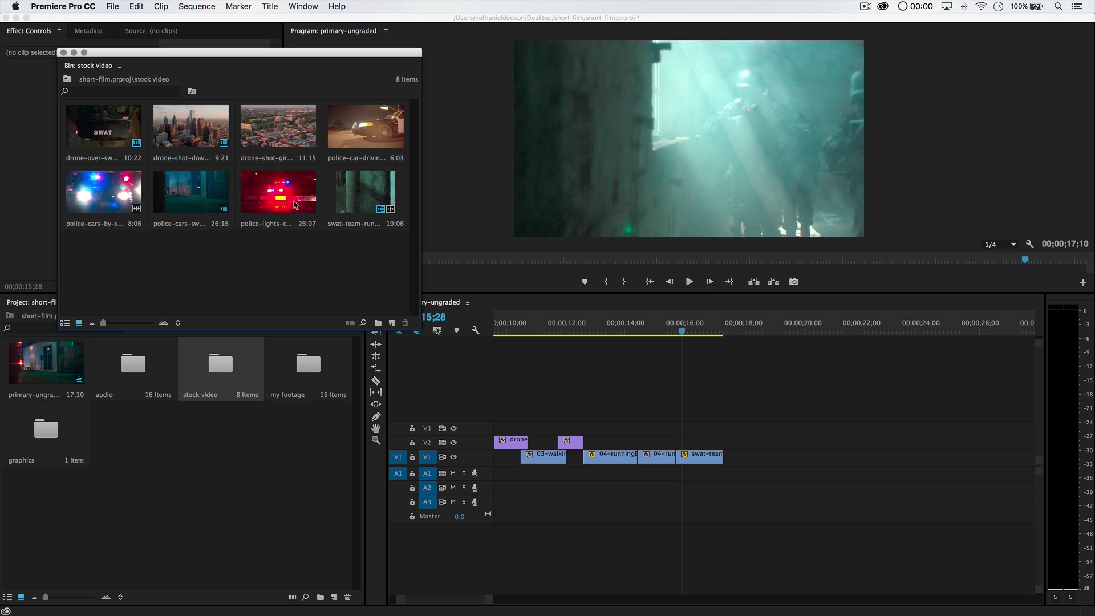
left_click_drag(279, 191, 693, 442)
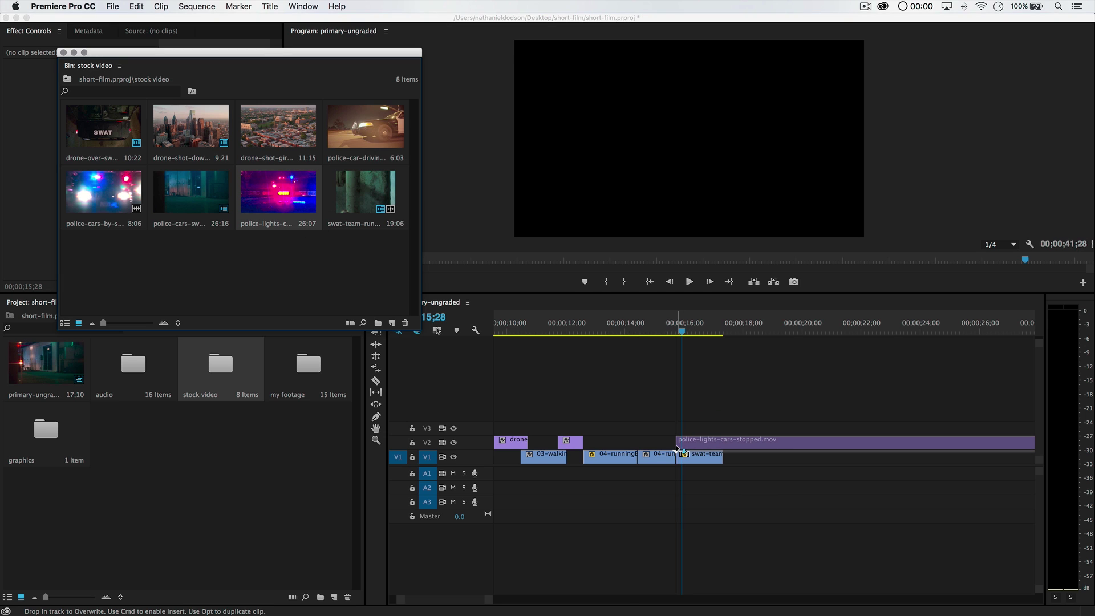
- Split the police-lights-cars-stopped clip on V2 at the end of the swat-team-running clip and select the portion after the cut
key("c")
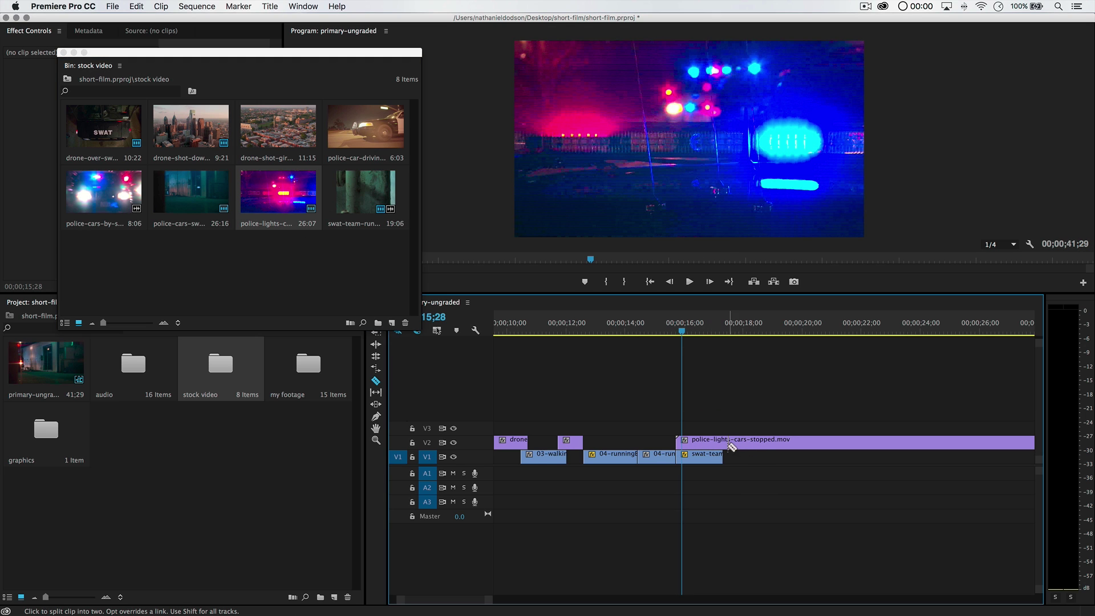
key("v")
left_click(765, 442)
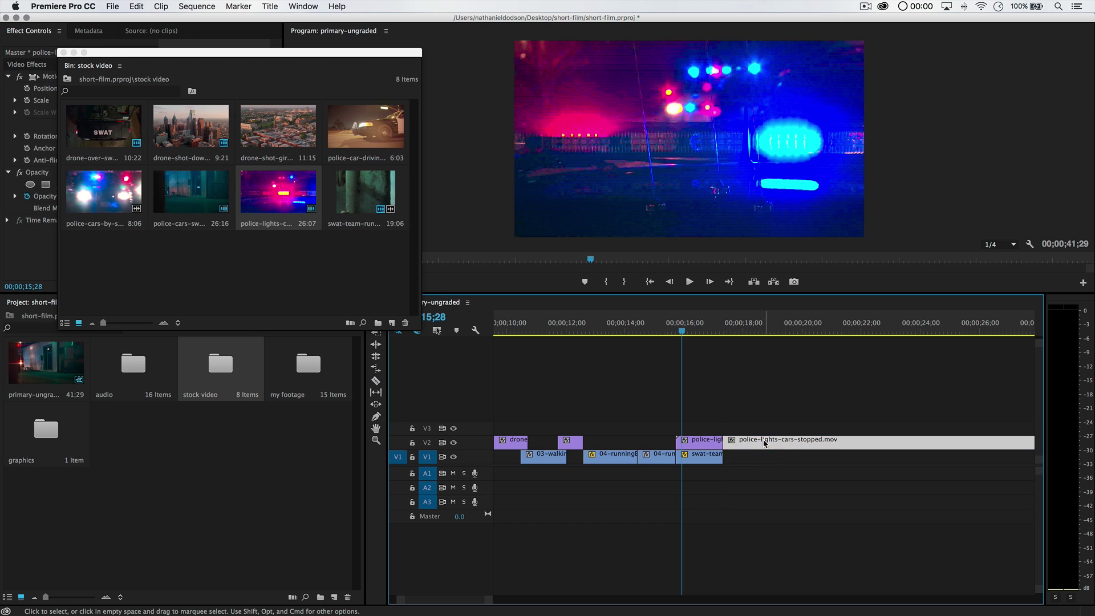
- Delete the surplus police-lights-cars-stopped.mov segment on V2, and shrink and move the stock video bin clear of the Effect Controls
key("Delete")
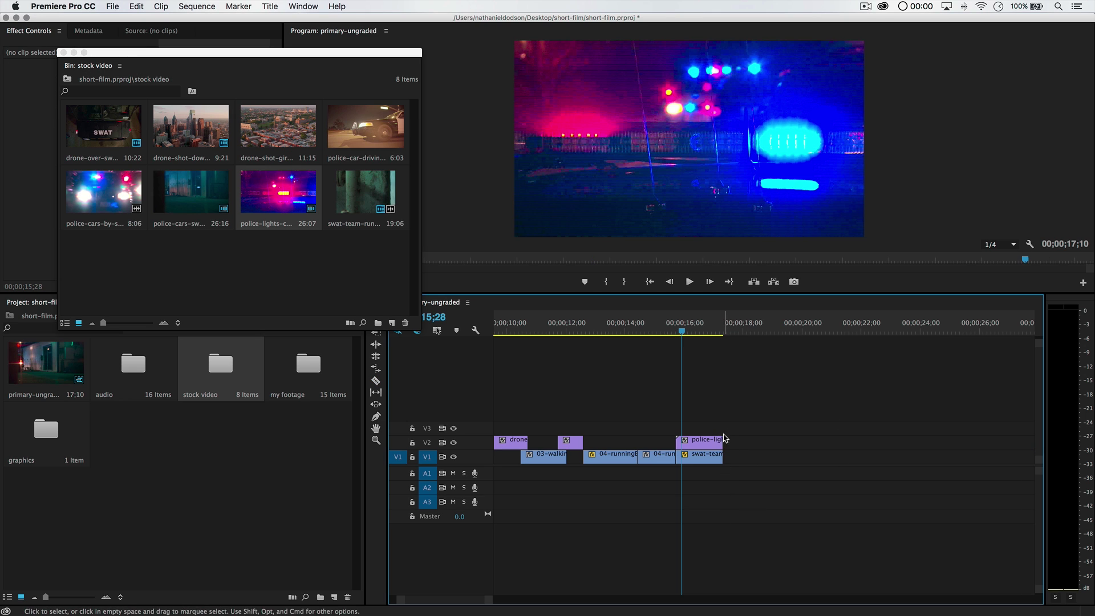
mouse_move(716, 331)
left_mouse_down()
mouse_move(727, 331)
mouse_move(716, 342)
left_mouse_up()
left_click_drag(218, 53, 179, 41)
left_click_drag(381, 313, 360, 292)
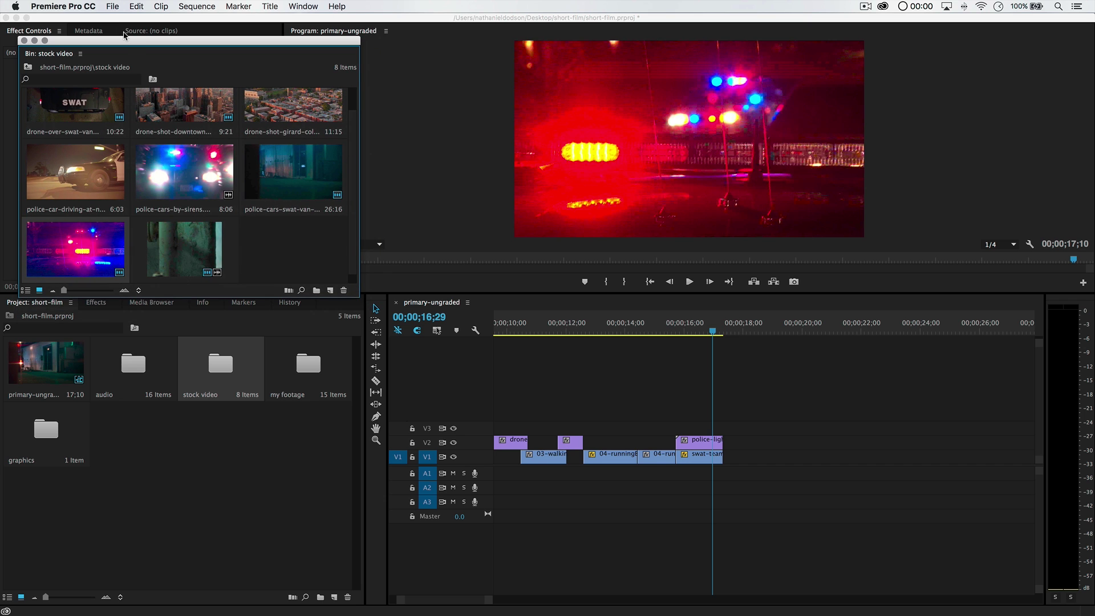
left_click_drag(126, 46, 117, 330)
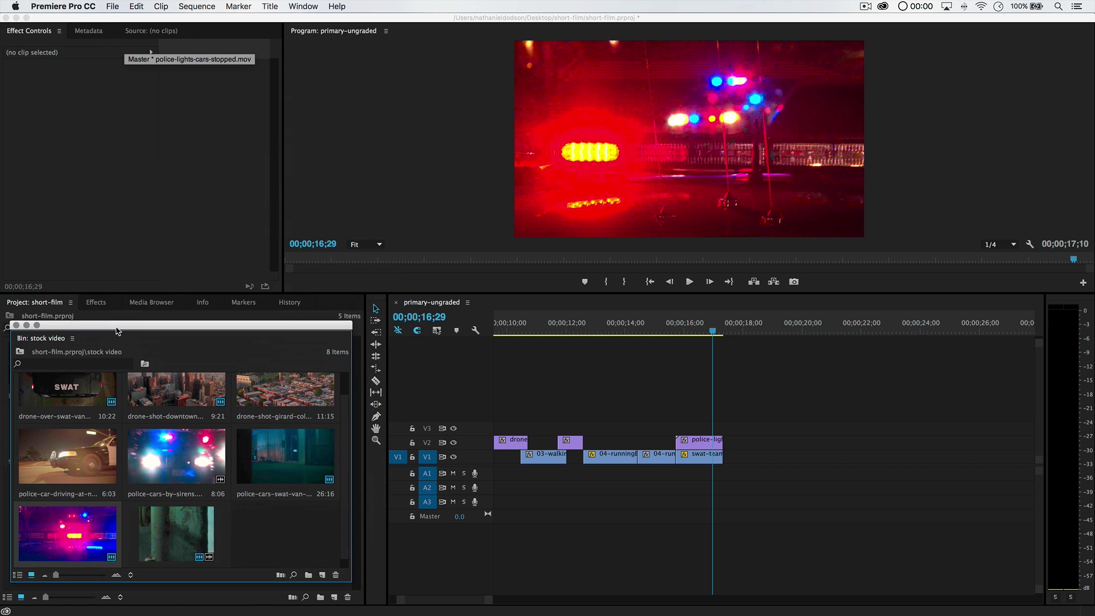
- Set the remaining police-lights-cars-stopped.mov overlay on V2 to the Screen blend mode with 65% opacity
left_click(706, 441)
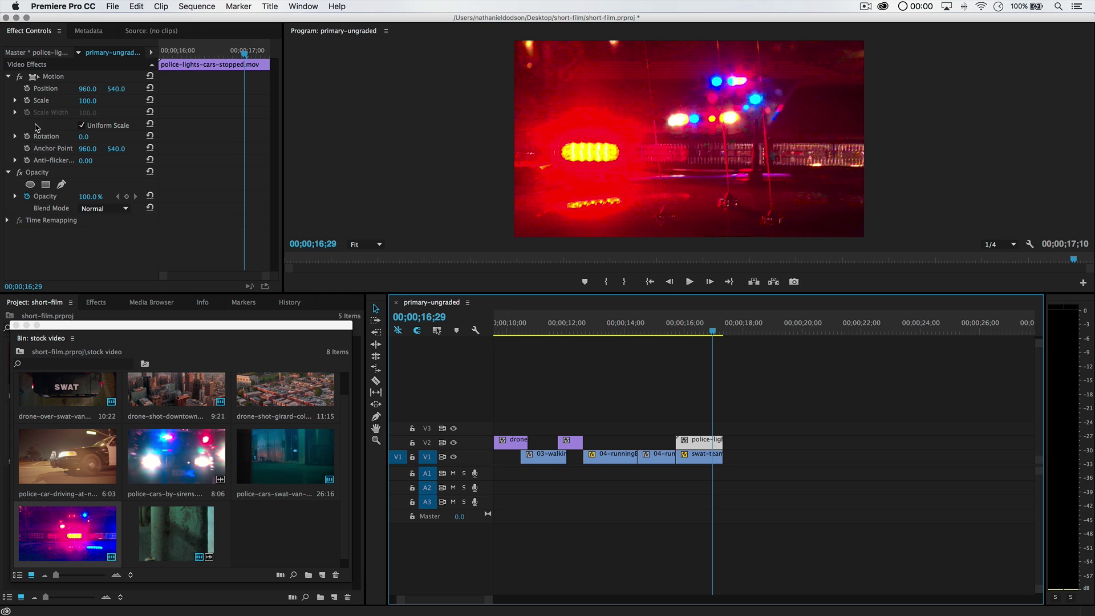
left_click(95, 212)
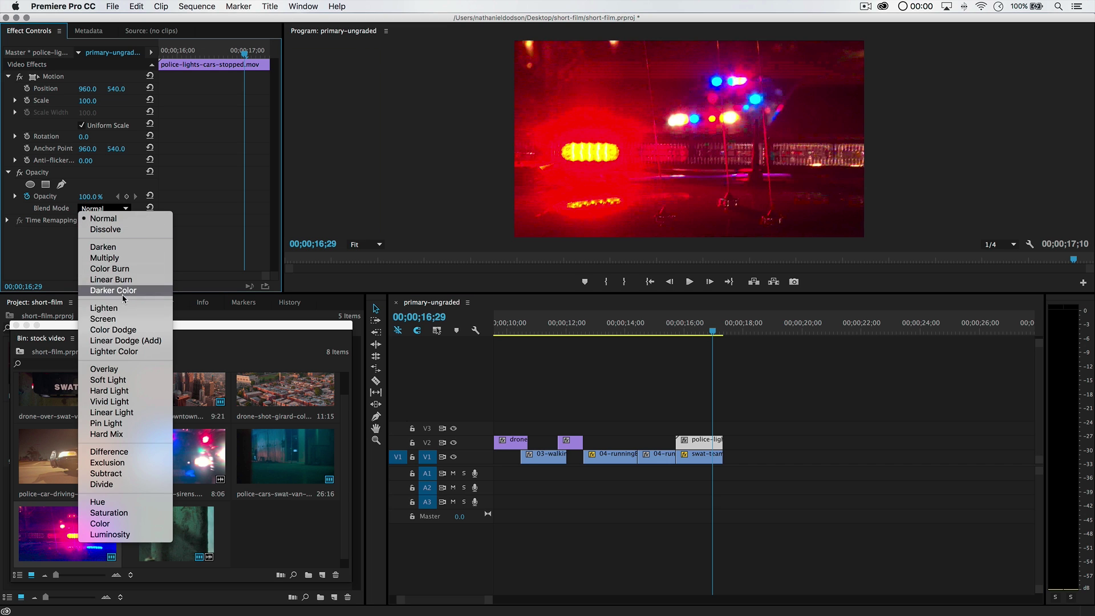
left_click(109, 321)
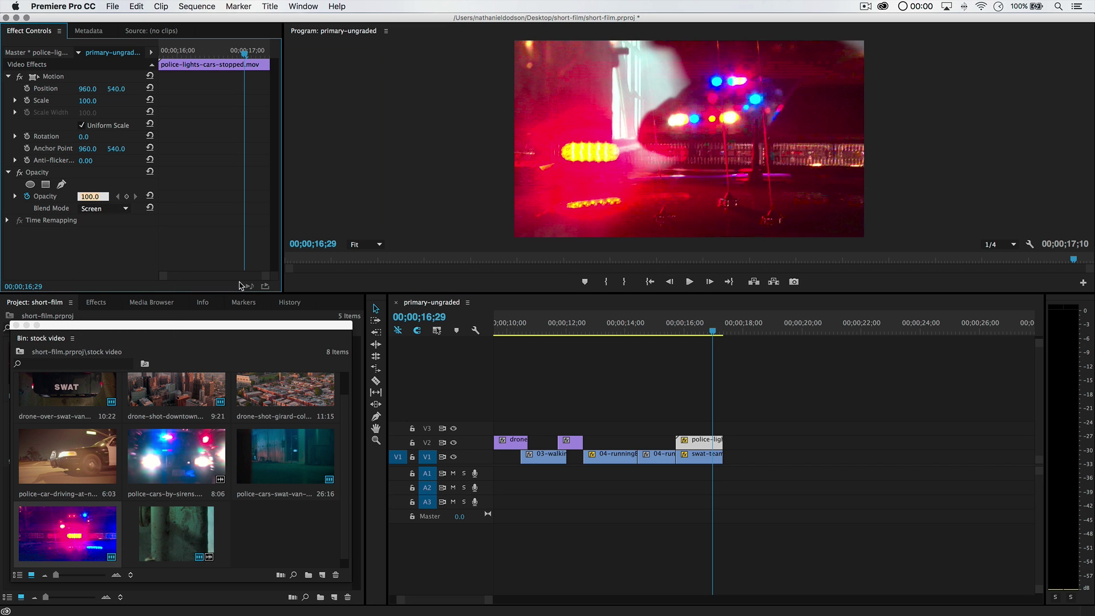
type("65")
key("Return")
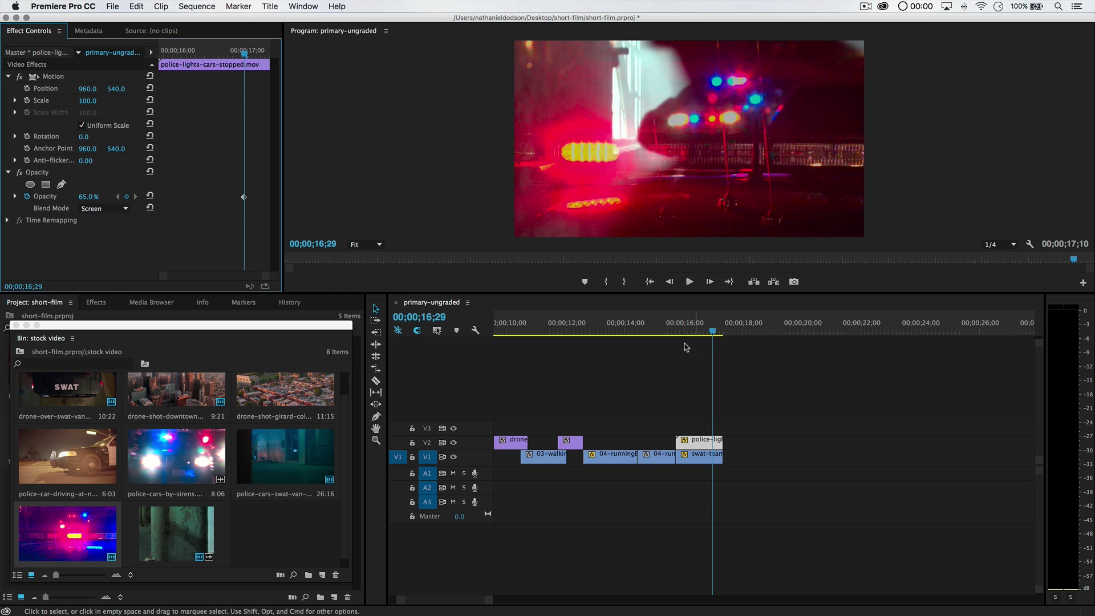
- Play back the police-lights overlay above the swat-team clip several times and save the project
left_click(665, 329)
key("space")
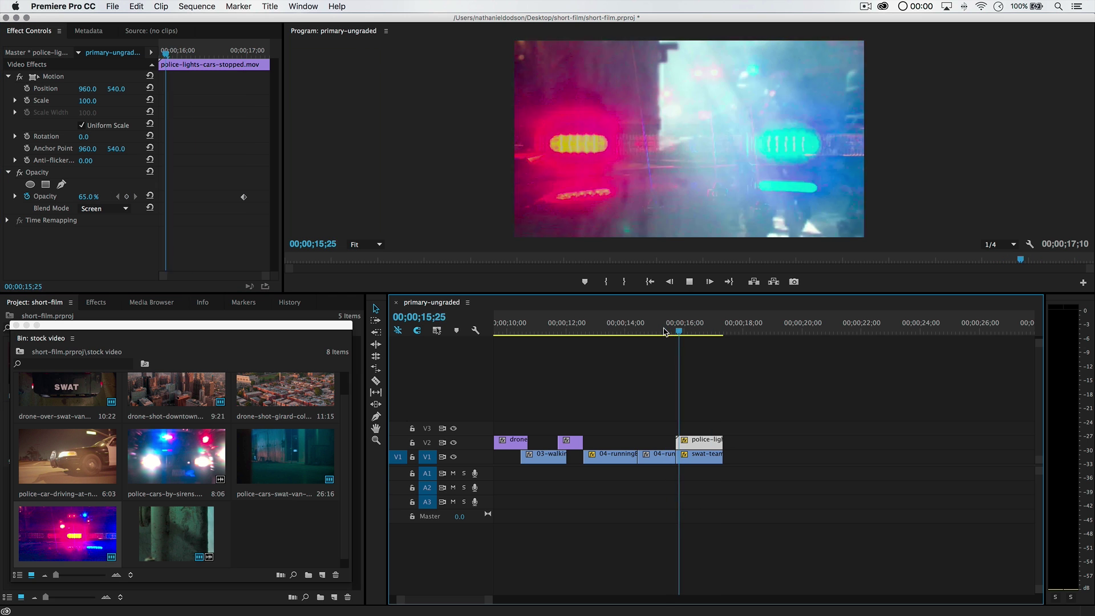
key("space")
left_click_drag(686, 331, 665, 337)
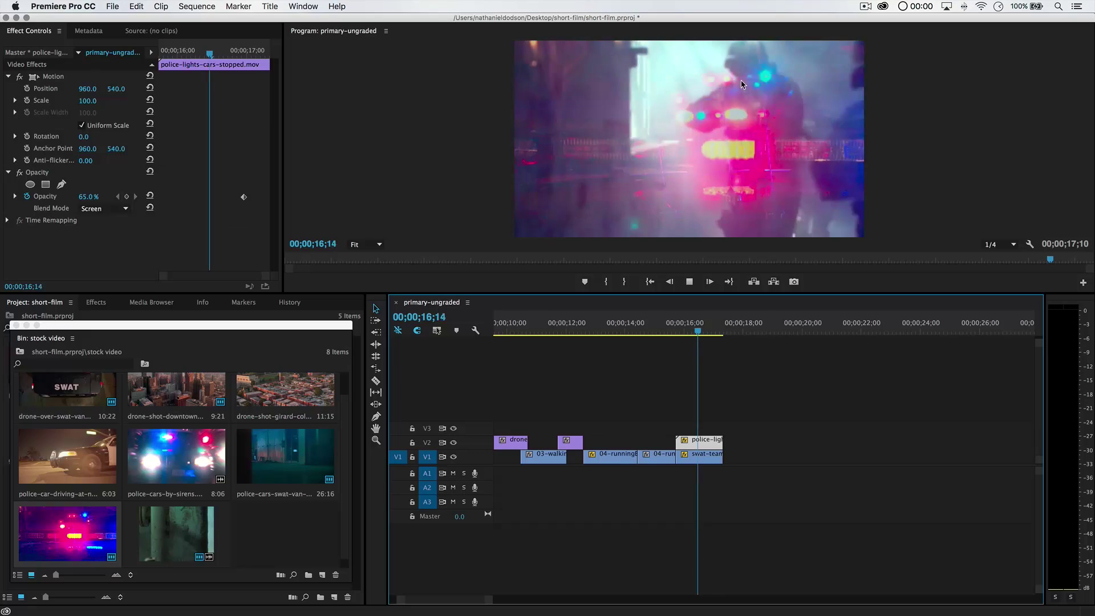
key("space")
left_click_drag(688, 332, 667, 331)
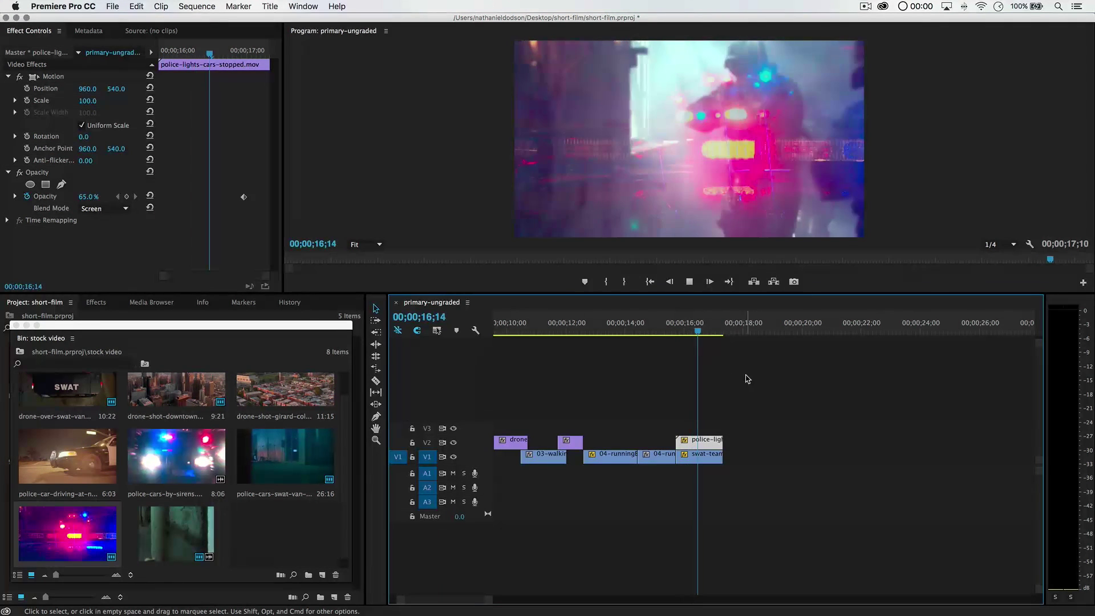
key("space")
left_click_drag(688, 331, 697, 366)
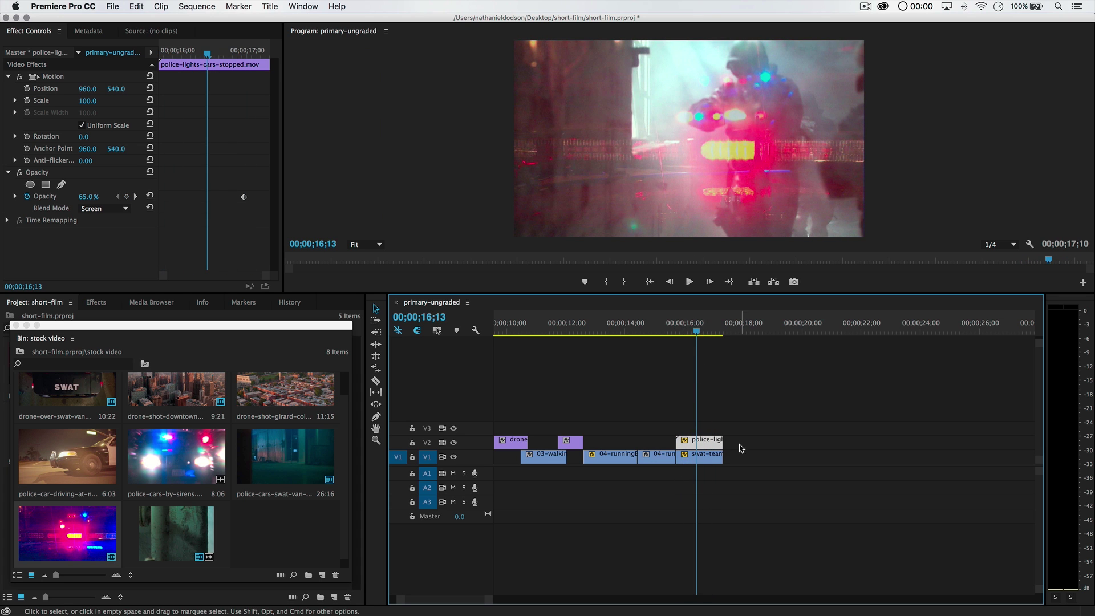
key("super+s")
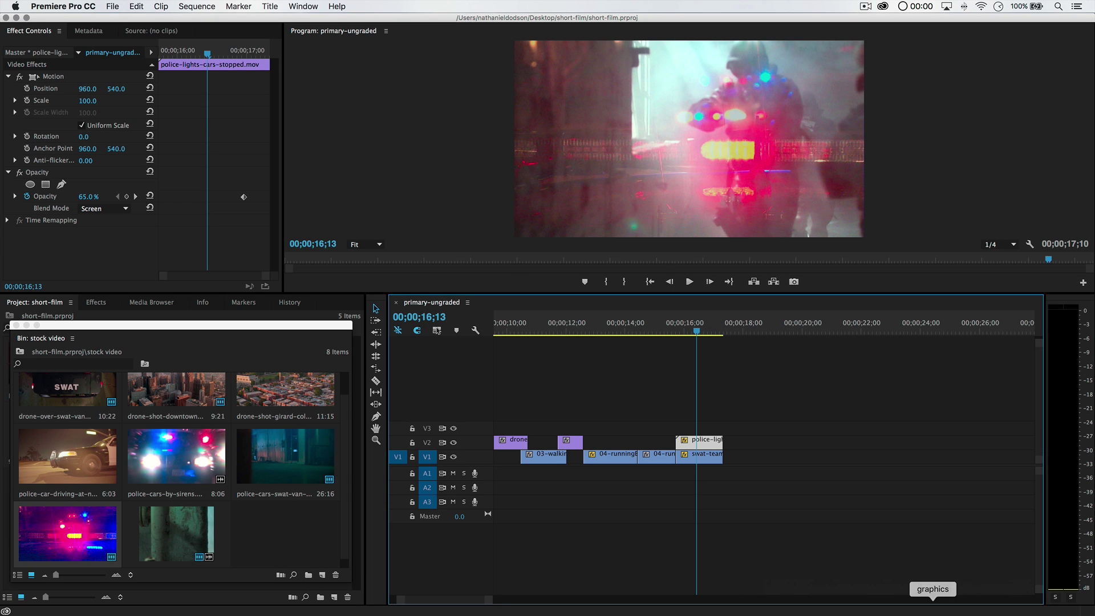
- Switch to Finder, preview storyboard.png from the graphics folder to check the upcoming shots, and put the folder away
left_click(929, 604)
key("space")
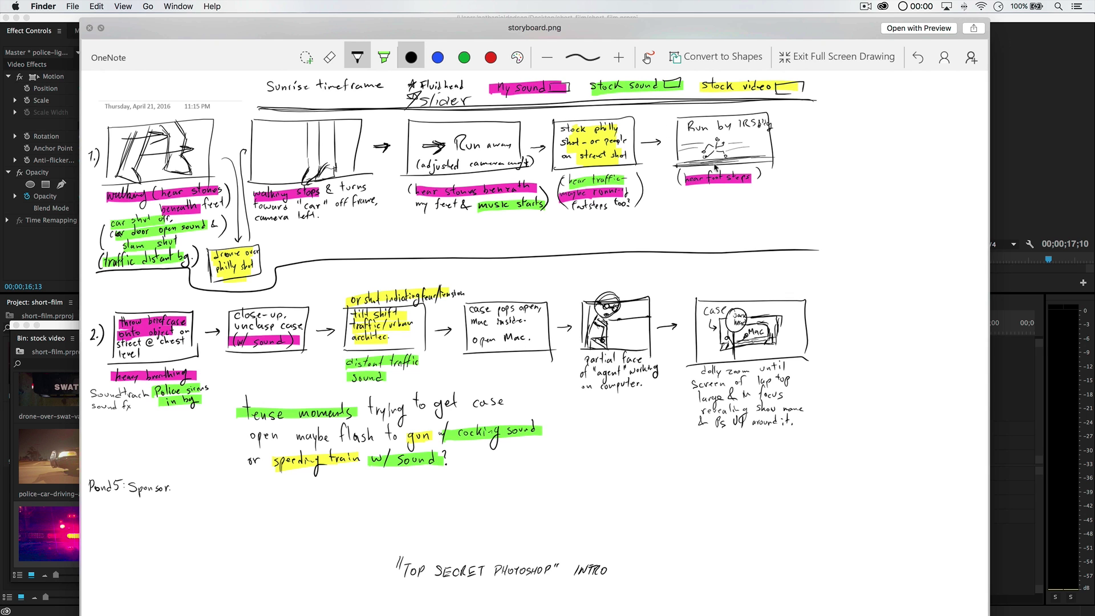
key("space")
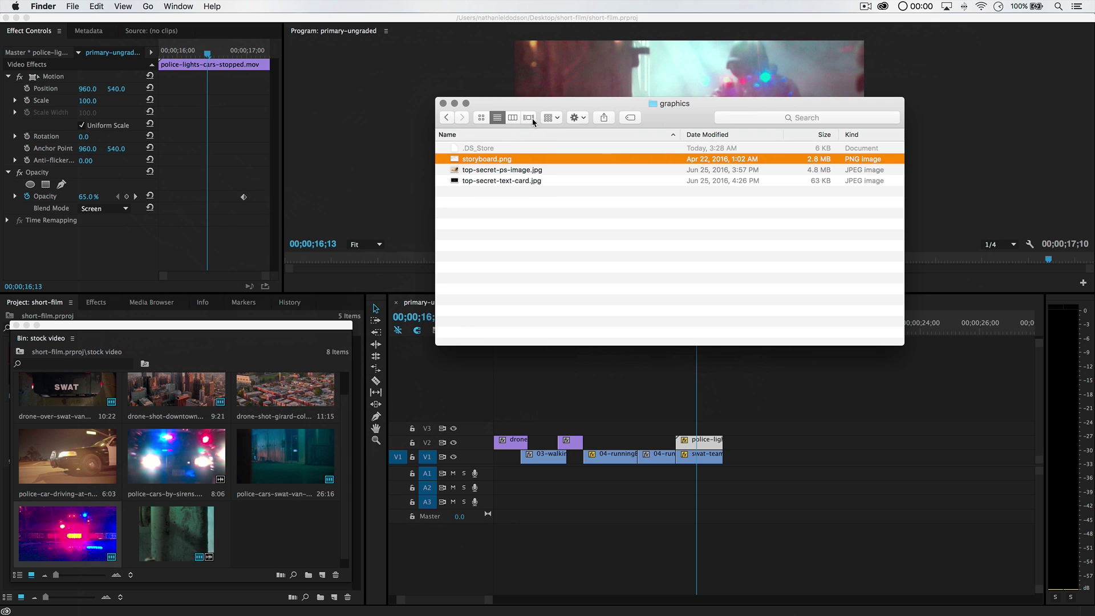
double_click(528, 102)
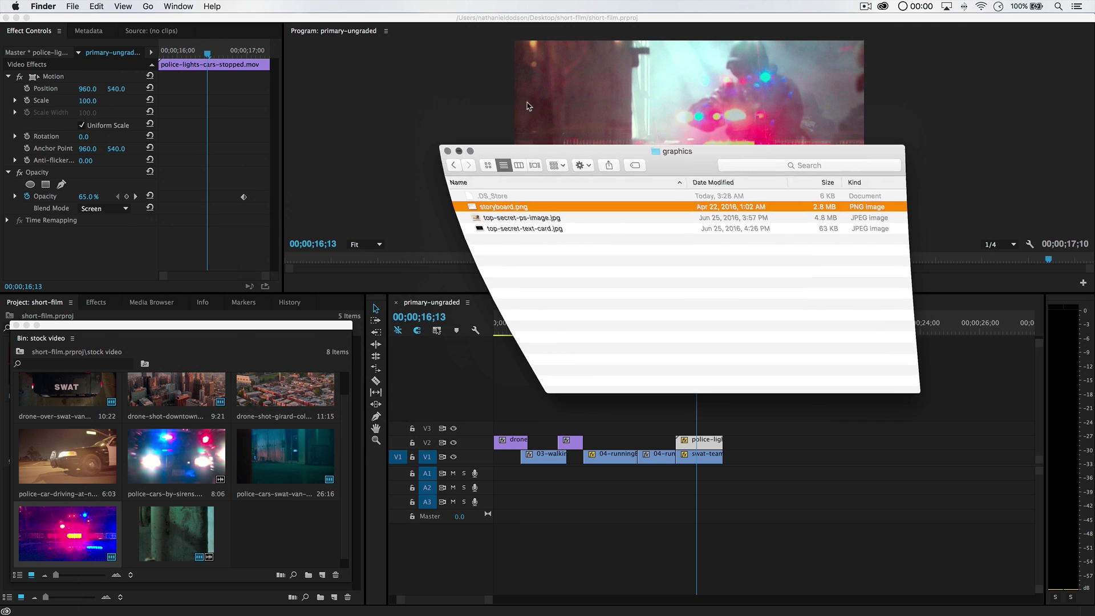
- Place 05-puttingLaptopDown-II.MOV from the my footage bin on V2 after the police-lights clip and delete its audio
left_click(17, 326)
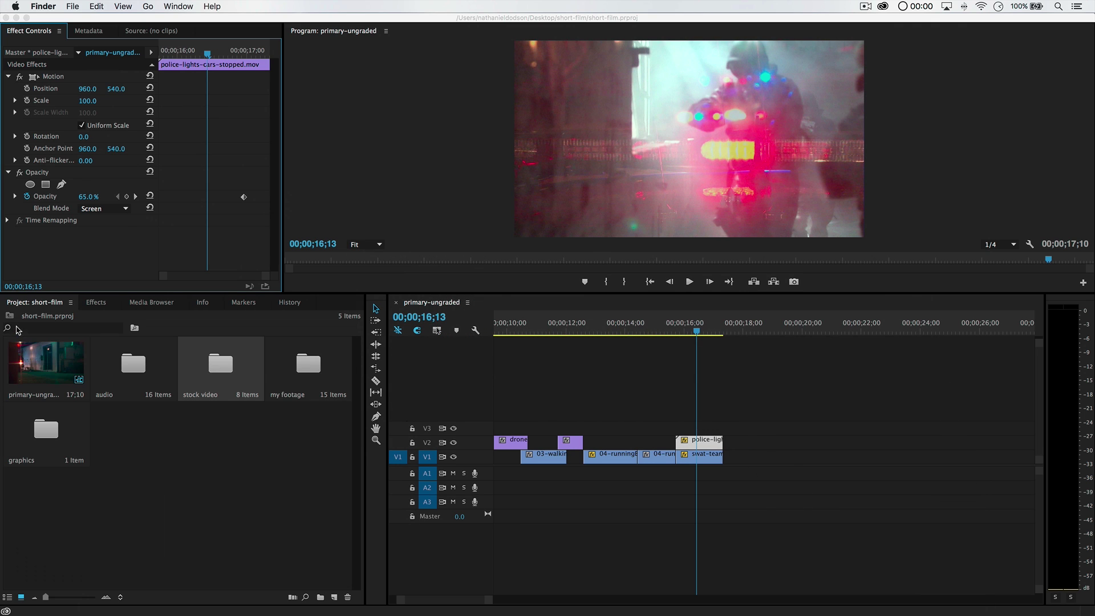
double_click(288, 372)
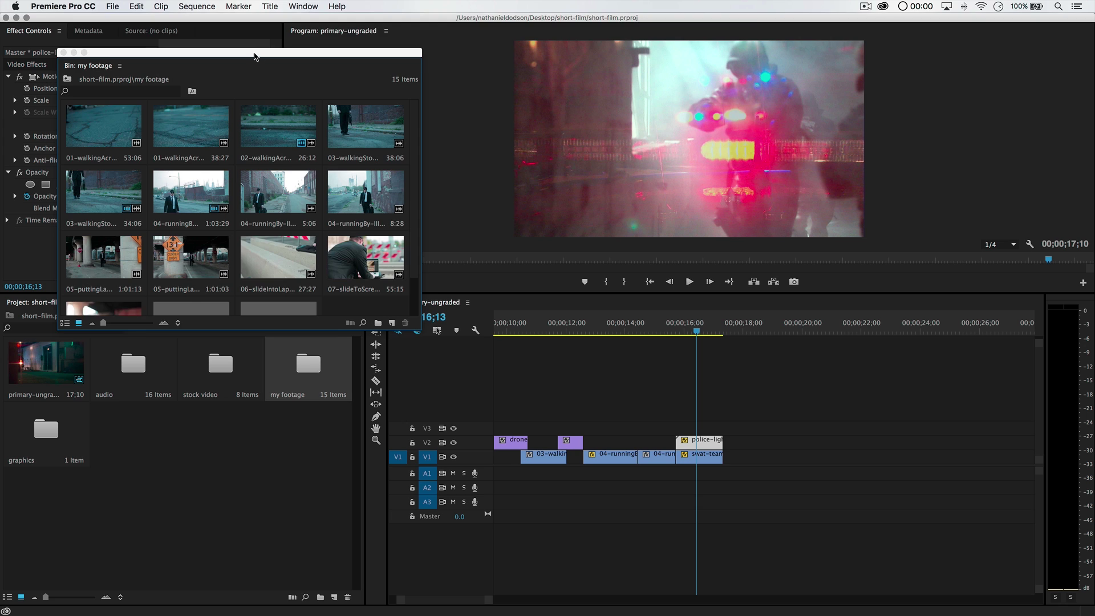
left_click_drag(254, 56, 244, 20)
left_click(97, 221)
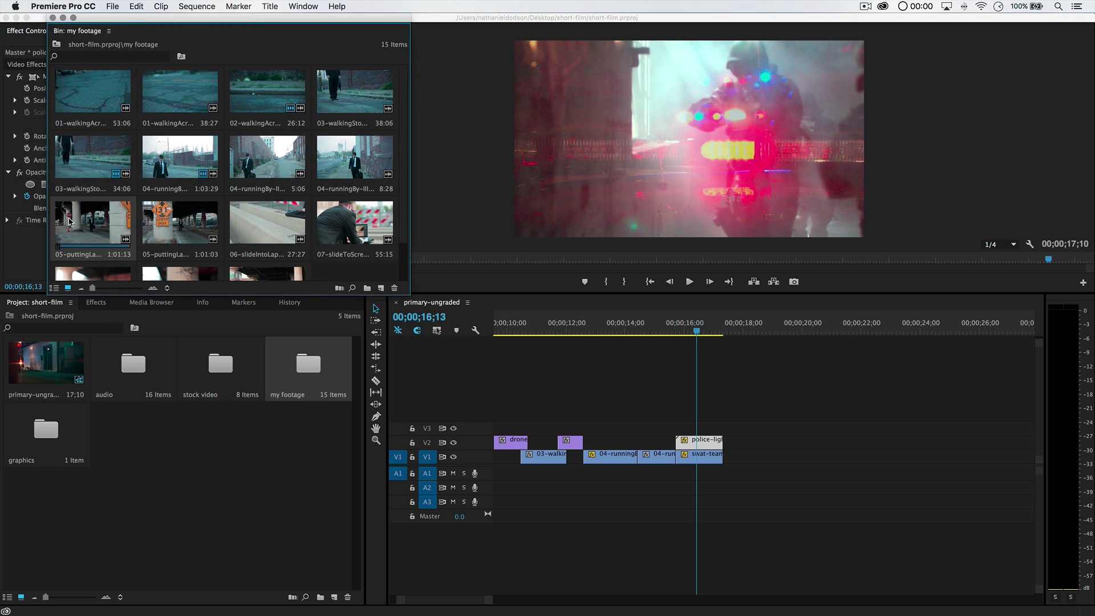
left_click(189, 229)
left_click_drag(180, 221, 752, 444)
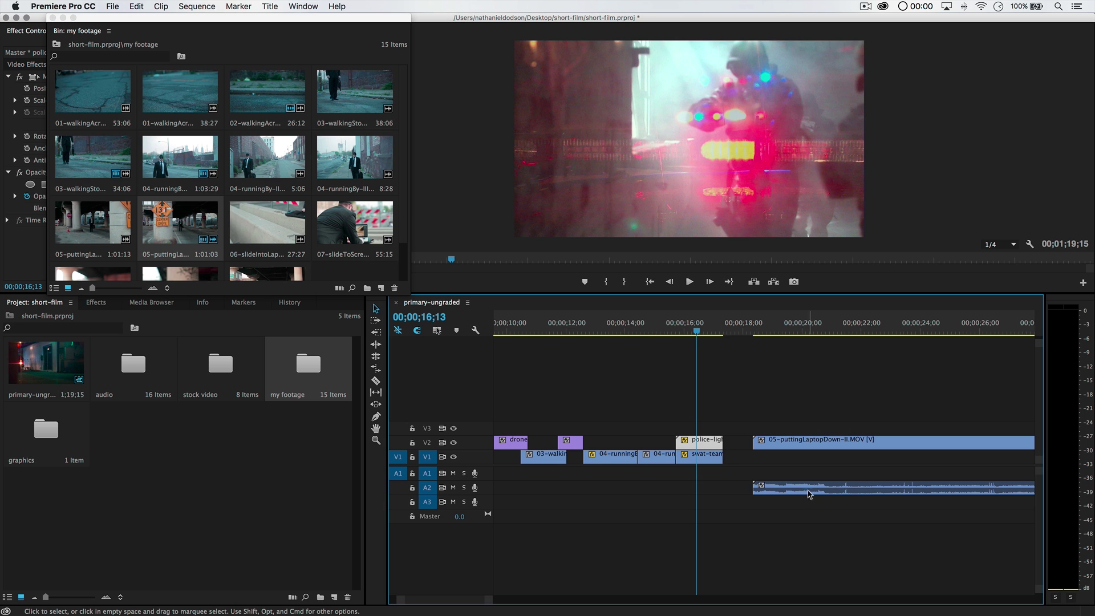
left_click(810, 491, "alt")
key("Delete")
- Split 05-puttingLaptopDown-II.MOV at 00;01;05;28, where the man is running under the bridge, and delete the part before the cut
left_click(767, 327)
left_click_drag(780, 327, 843, 365)
scroll(894, 427, "right", 5)
left_click_drag(662, 333, 896, 409)
scroll(899, 408, "right", 5)
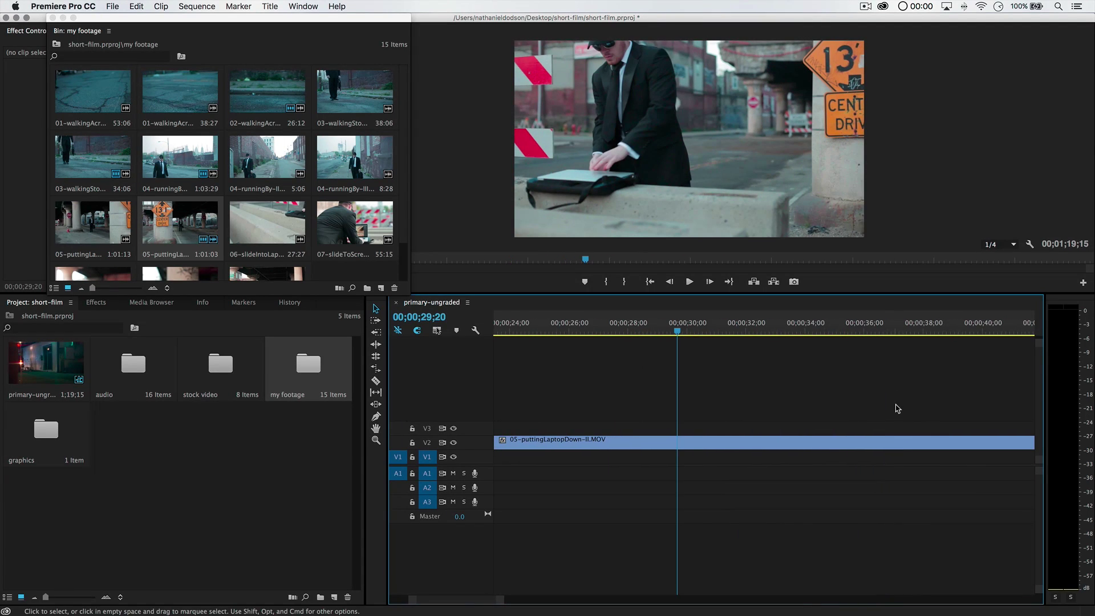
left_click_drag(693, 338, 944, 338)
scroll(912, 435, "right", 8)
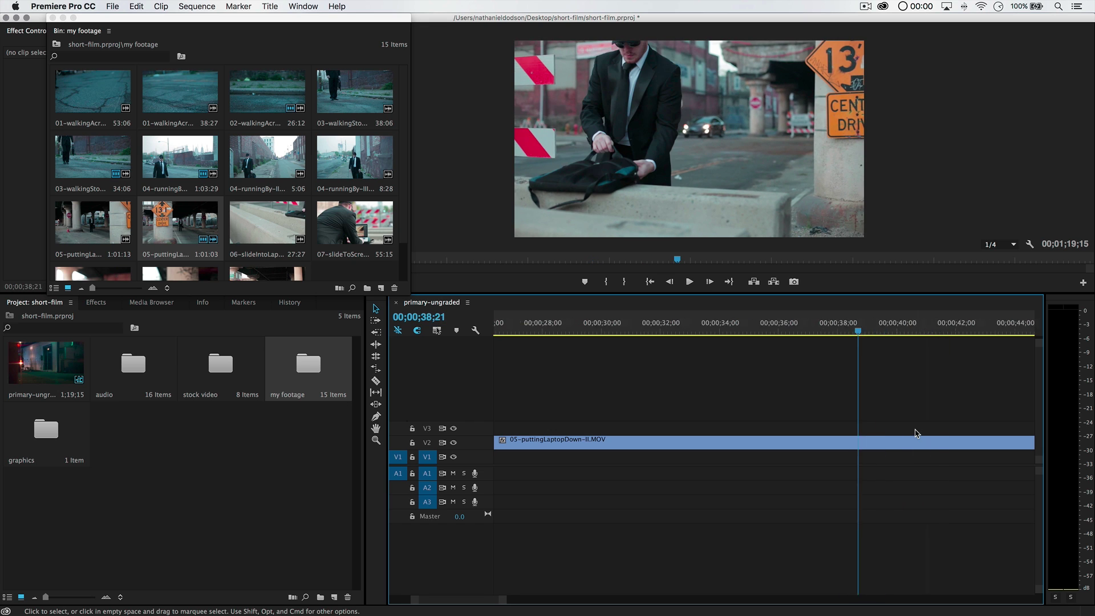
left_click_drag(698, 336, 942, 341)
scroll(944, 410, "right", 8)
left_click_drag(653, 328, 935, 325)
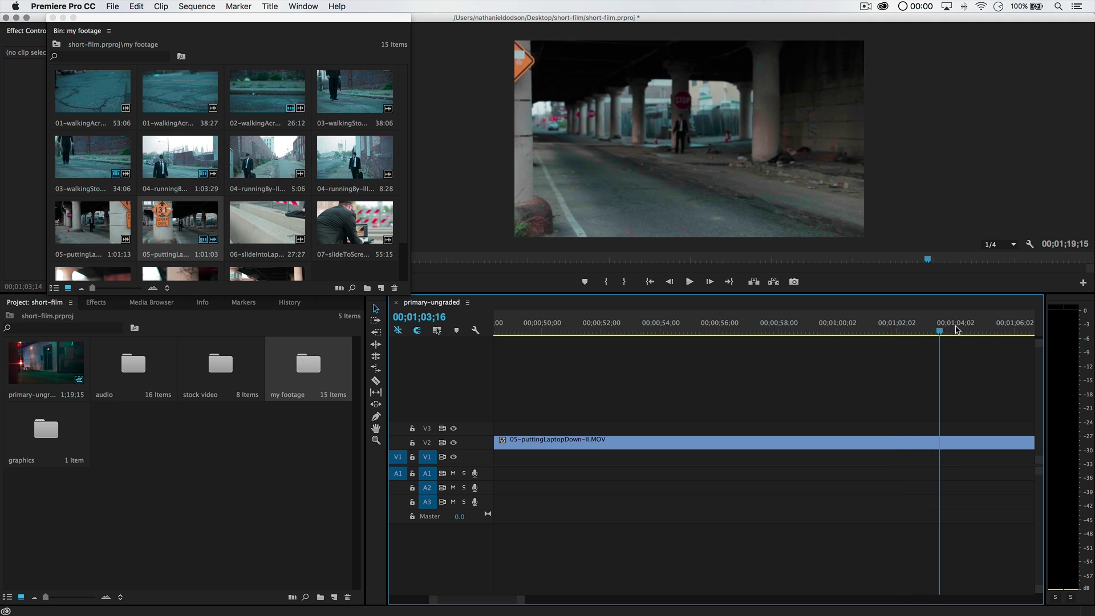
scroll(948, 407, "right", 3)
left_click_drag(694, 333, 754, 333)
key("c")
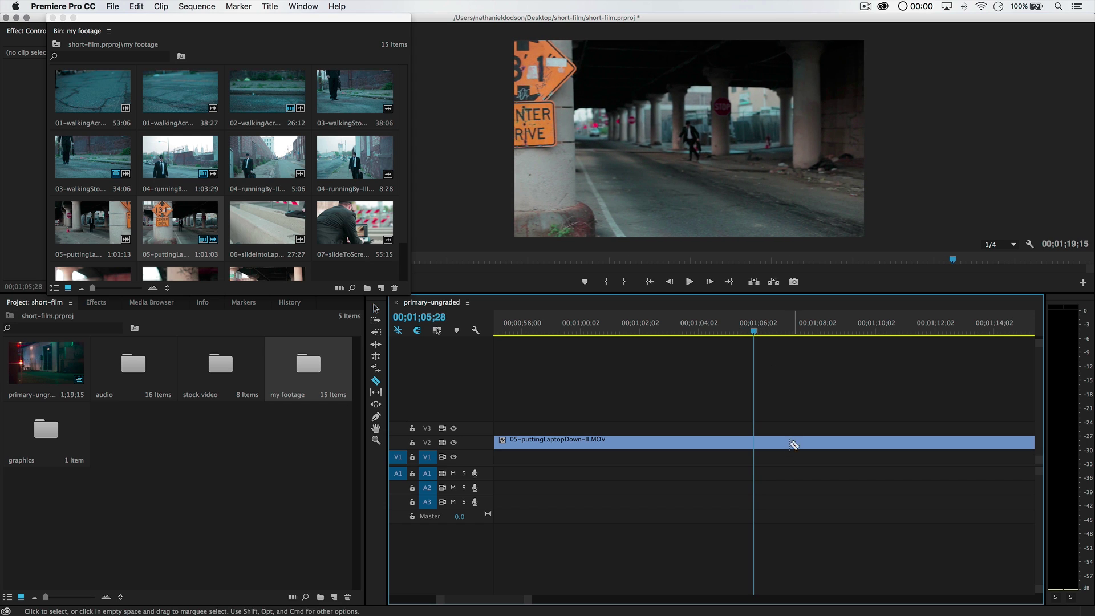
left_click(760, 445)
key("v")
left_click(736, 444)
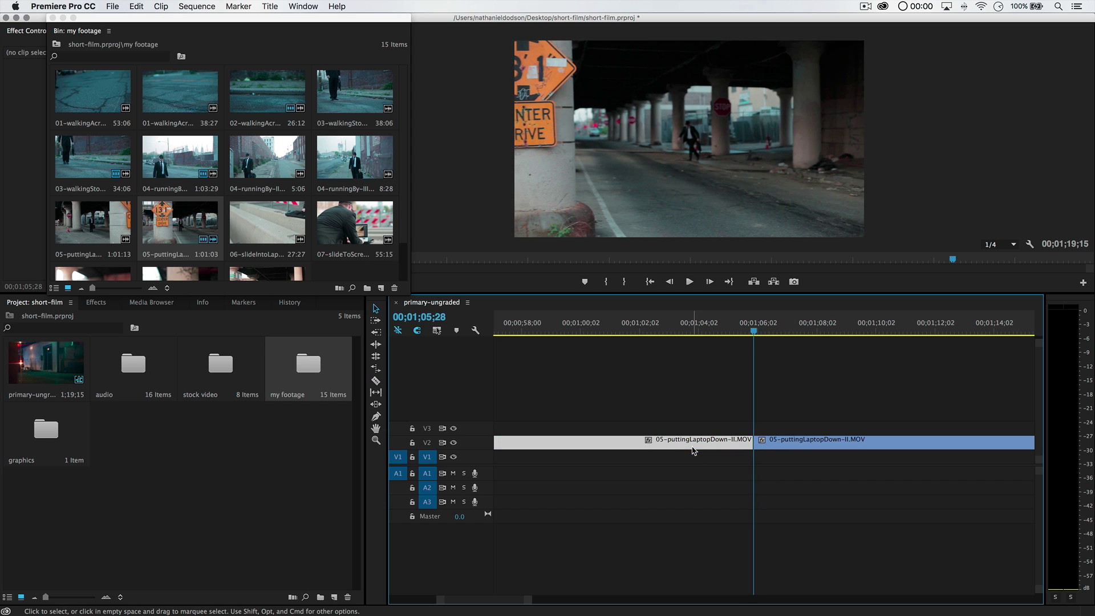
key("Delete")
- Move the remaining 05-puttingLaptopDown-II.MOV segment to V1, directly after the swat-team clip
key("minus")
key("minus")
key("minus")
key("minus")
left_click_drag(632, 444, 551, 465)
- Play back the transition from the swat-team clip into 05-puttingLaptopDown-II.MOV
left_click_drag(554, 323, 530, 323)
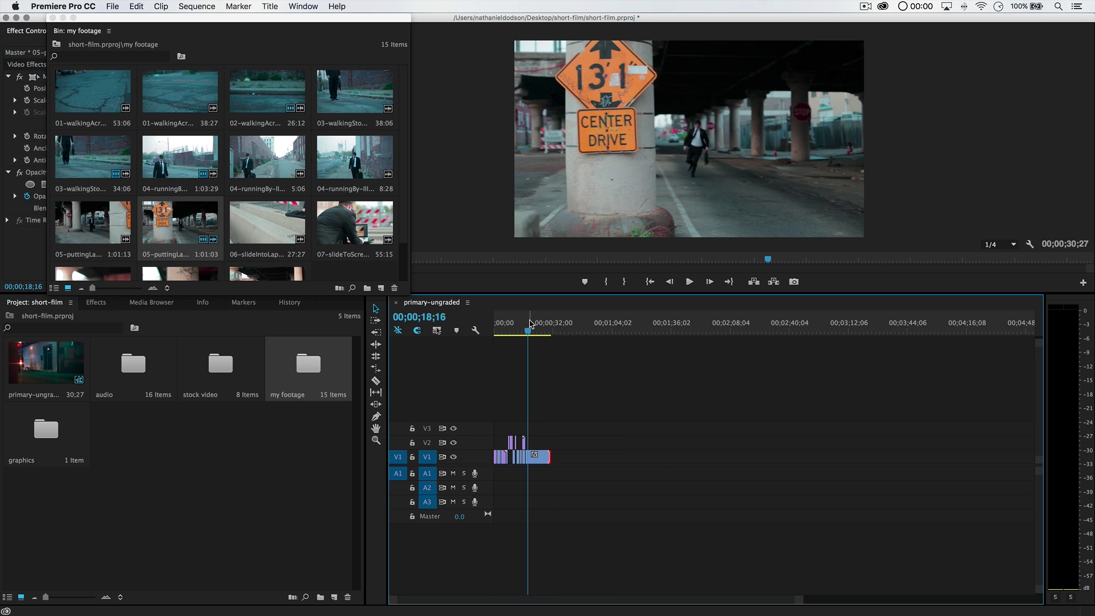
key("equal")
key("equal")
key("equal")
key("equal")
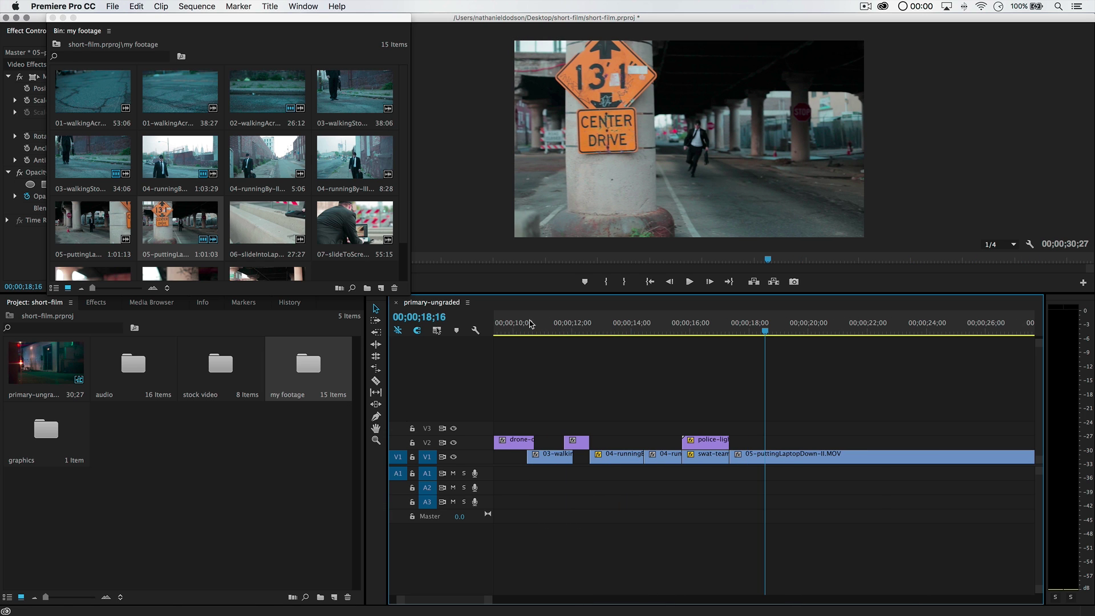
left_click_drag(736, 334, 713, 329)
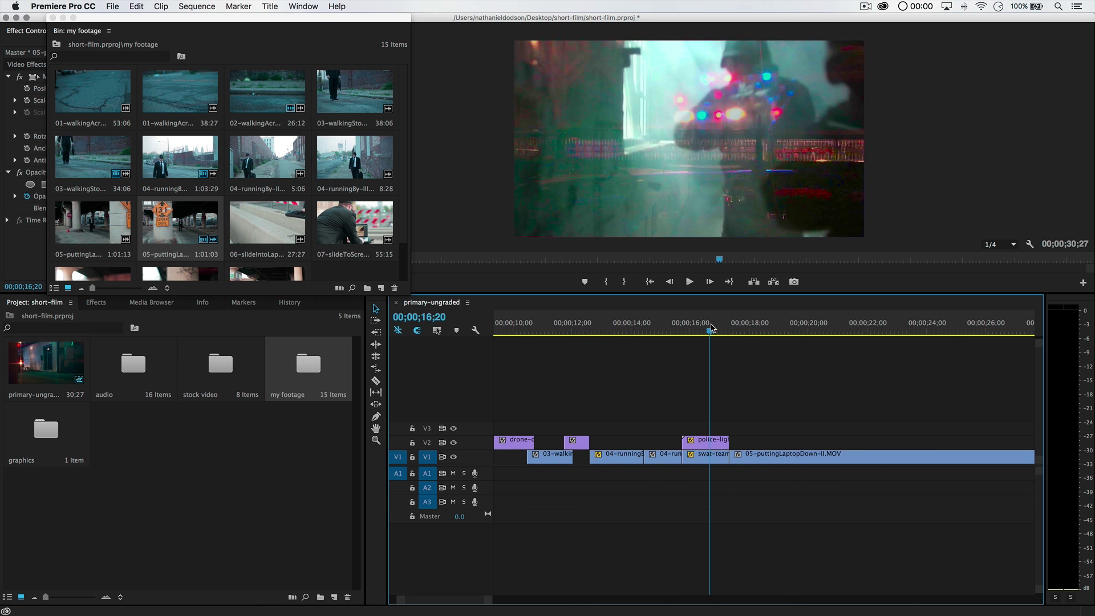
key("space")
key("space")
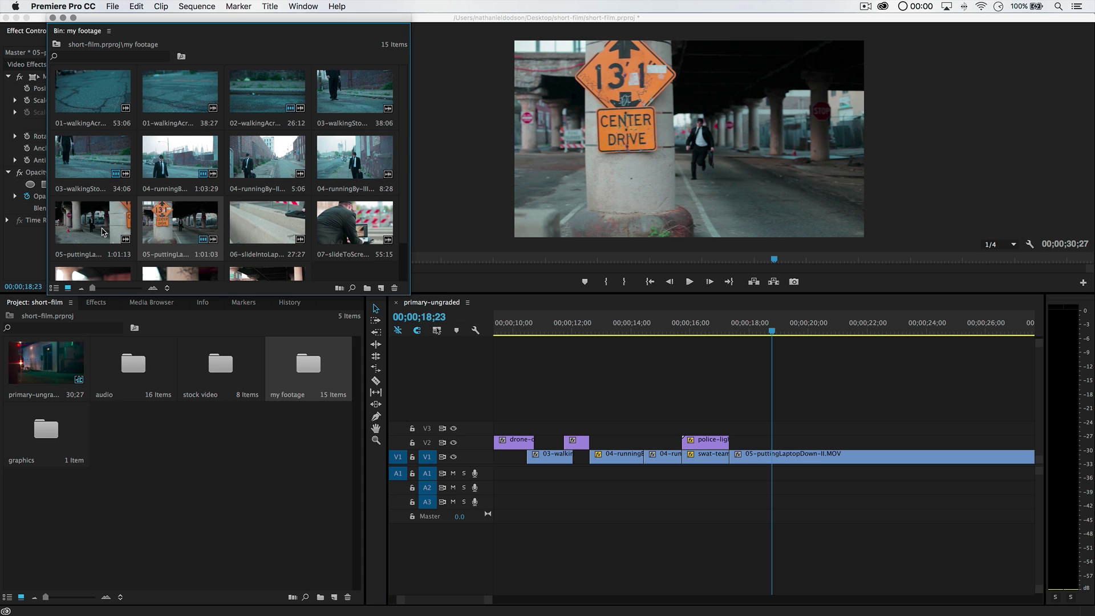
- Place 05-puttingLaptopDown-I.MOV from the my footage bin on V2 at 00;00;18;23 and delete its audio
left_click_drag(115, 230, 769, 443)
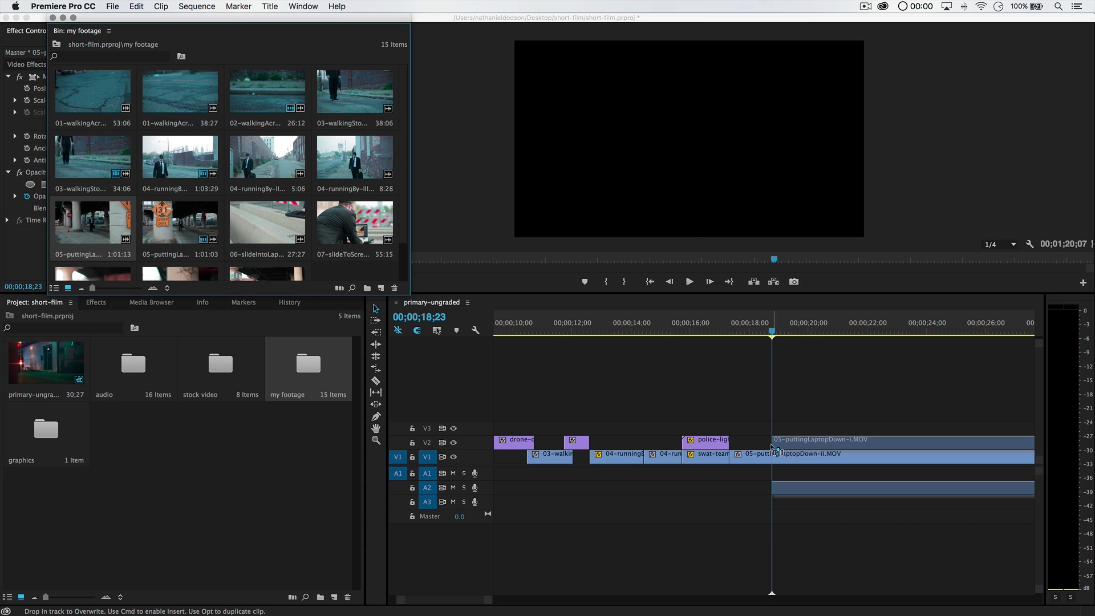
key("space")
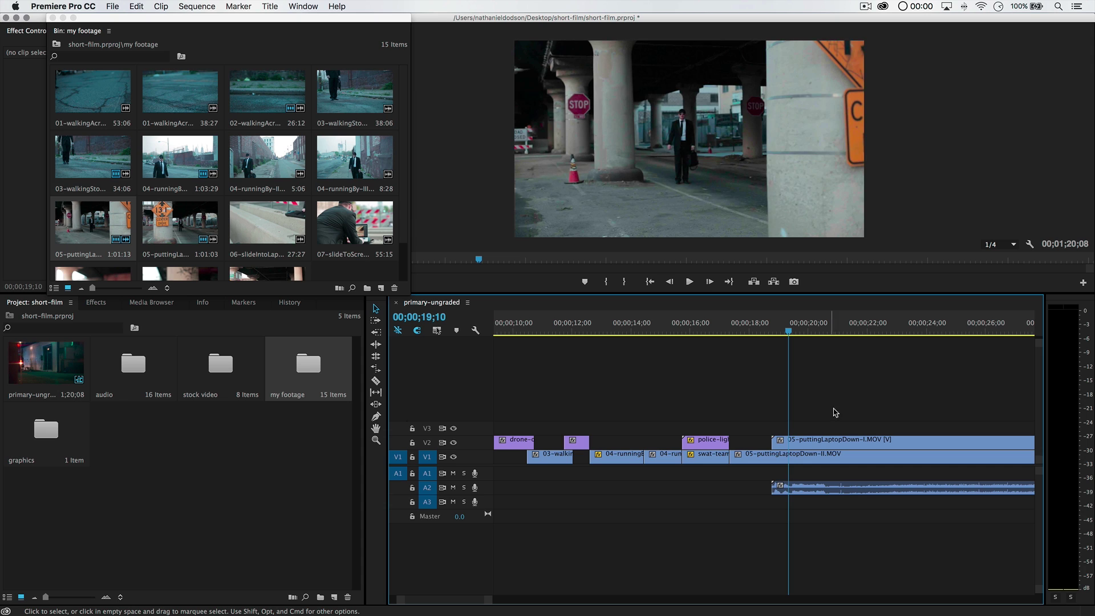
key("space")
left_click(826, 495, "alt")
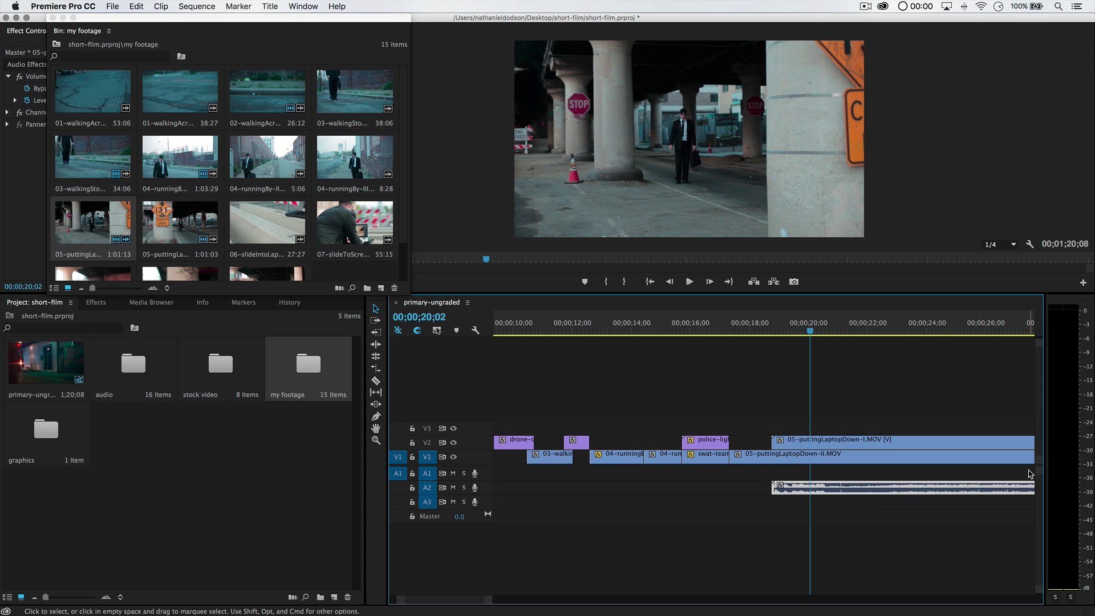
key("Delete")
- Trim the start of 05-puttingLaptopDown-I.MOV to match the runner's stride in 05-puttingLaptopDown-II.MOV, and start it on V2 at about 00;00;19
scroll(817, 385, "down", 2)
scroll(816, 385, "down", 1)
left_click_drag(673, 329, 720, 341)
left_click_drag(711, 346, 736, 342)
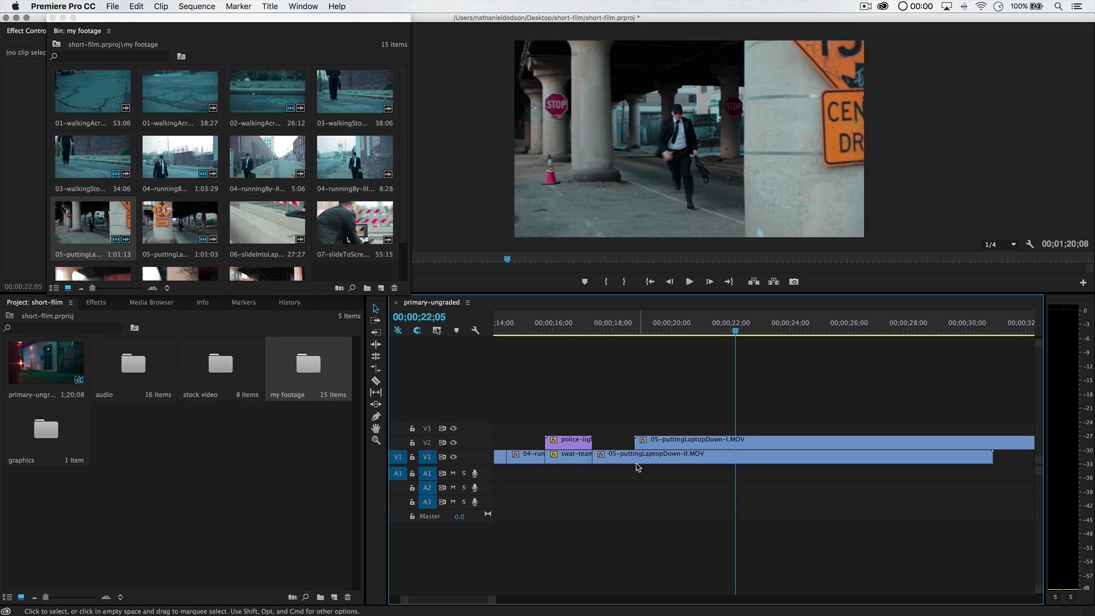
left_click_drag(613, 327, 627, 328)
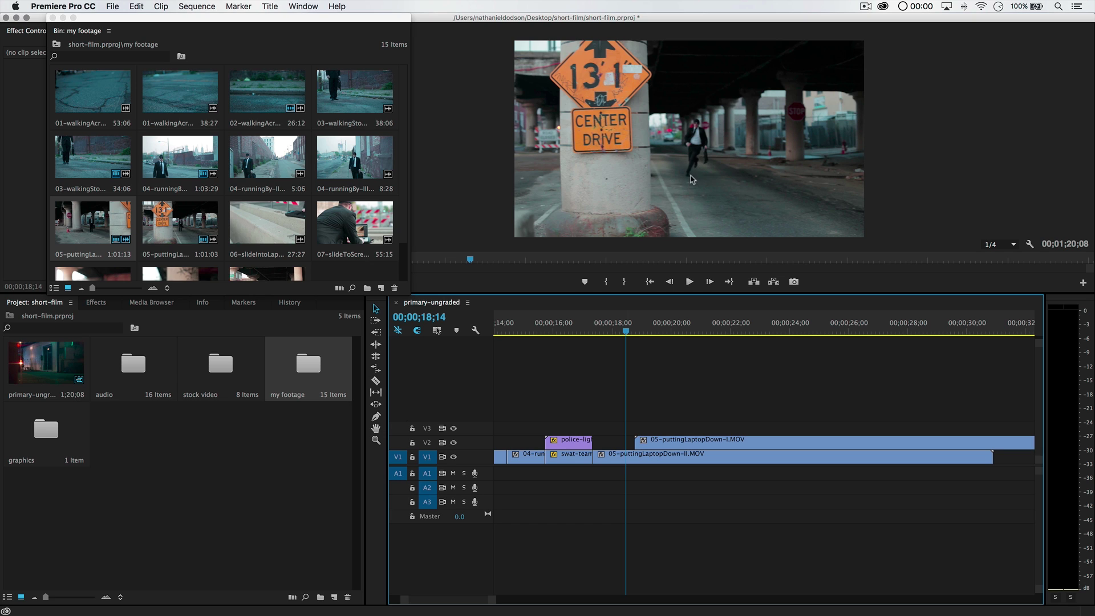
right_click(626, 337)
left_click(630, 333)
left_click_drag(626, 335, 720, 338)
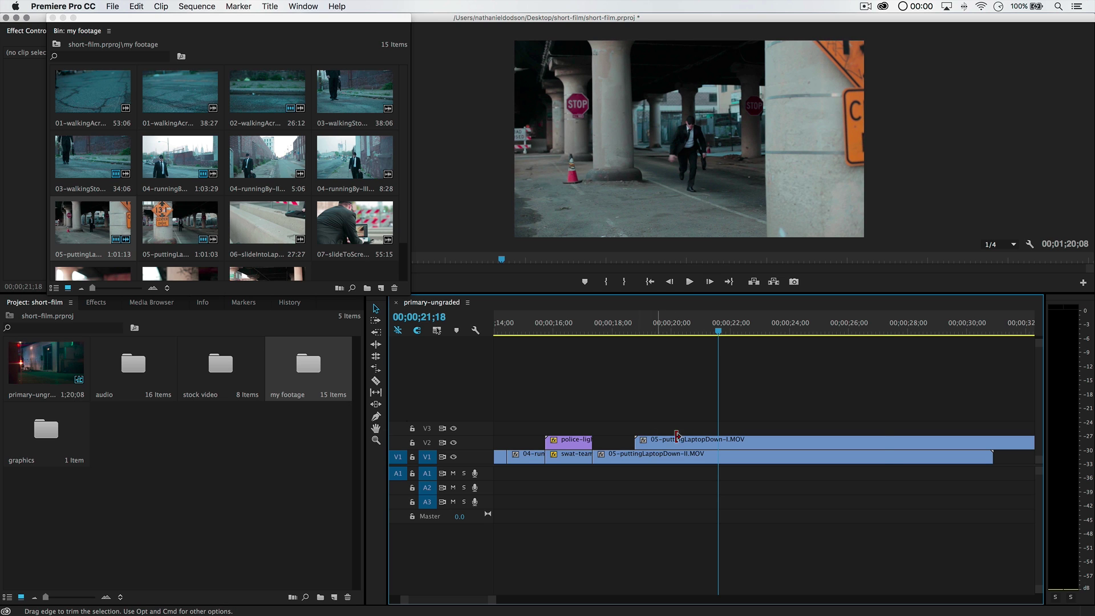
right_click(717, 446)
key("Escape")
left_click_drag(636, 442, 676, 440)
left_click_drag(629, 330, 667, 325)
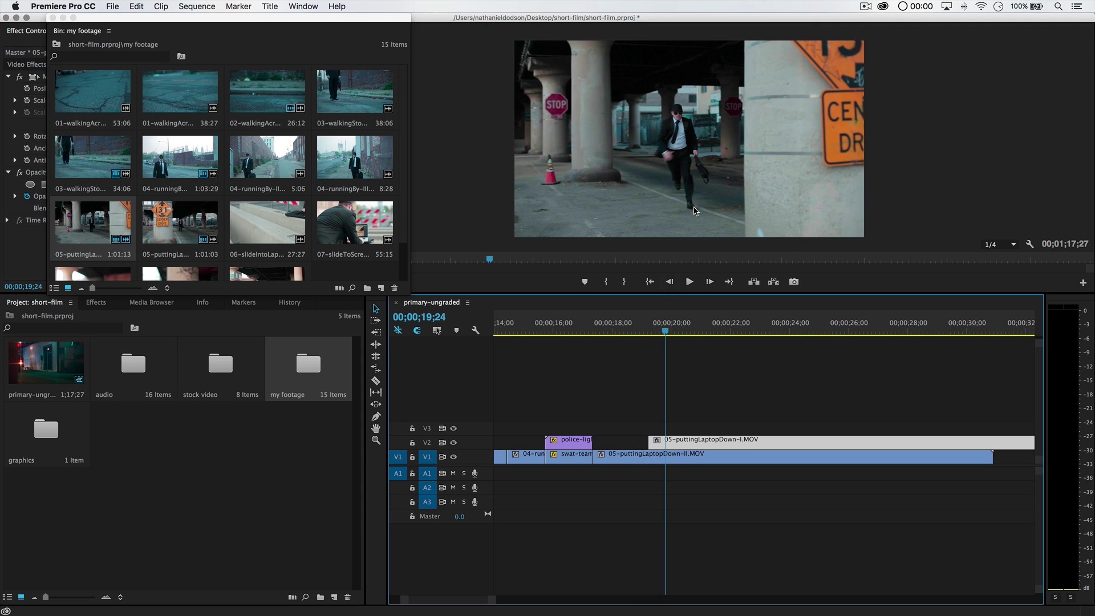
- Trim the start of 05-puttingLaptopDown-I.MOV on V2 to about 00;00;19;24, and move the clip to start at 00;00;19;00
left_click_drag(652, 440, 666, 440)
left_click_drag(656, 329, 645, 333)
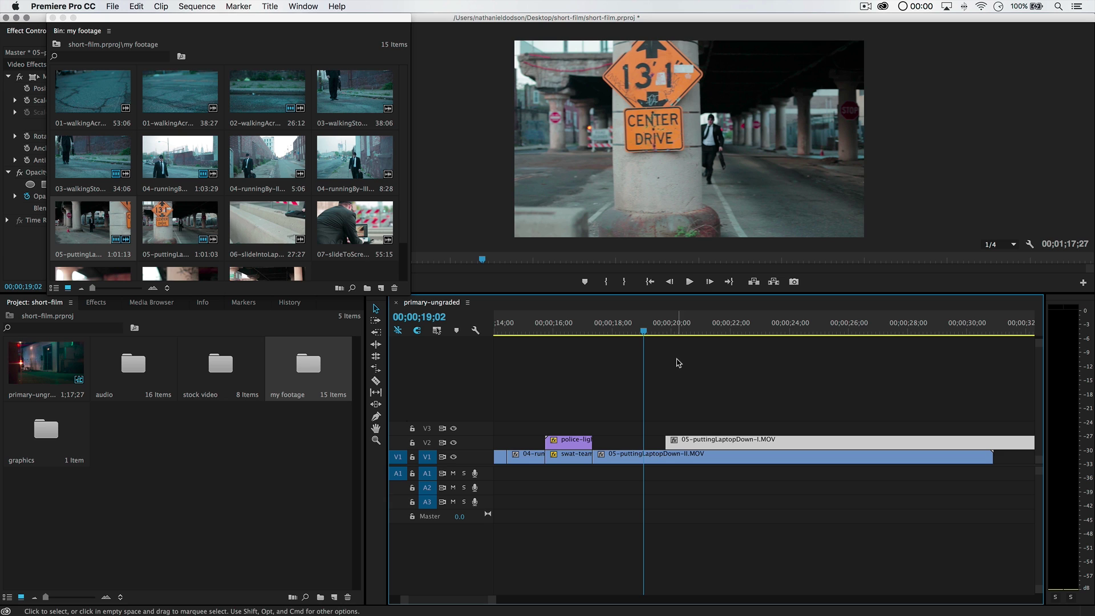
left_click_drag(646, 336, 645, 335)
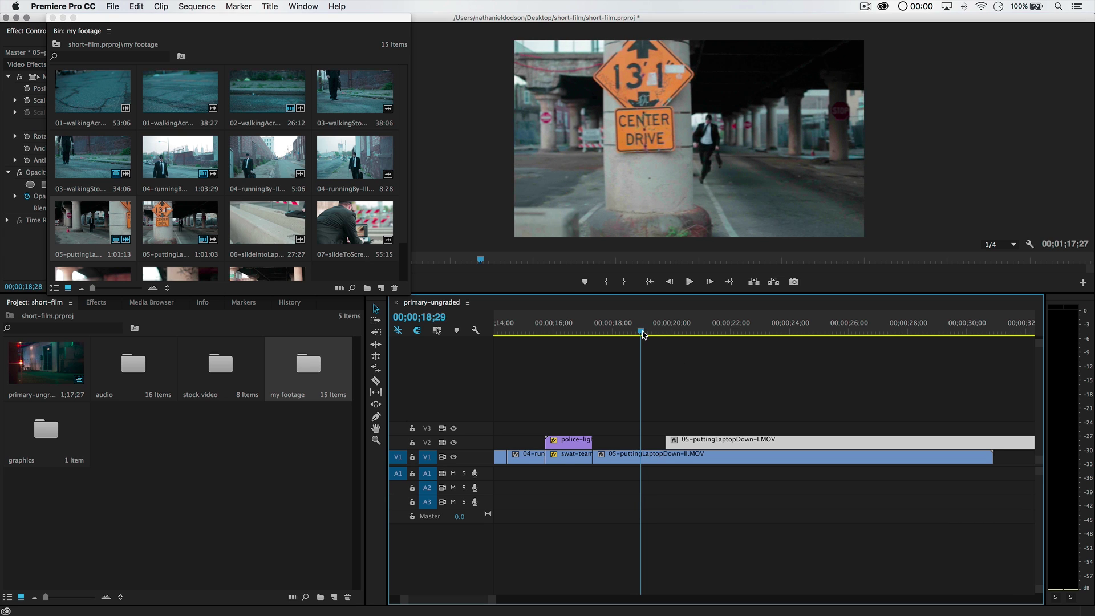
mouse_move(646, 335)
left_mouse_down()
mouse_move(656, 335)
mouse_move(643, 338)
left_mouse_up()
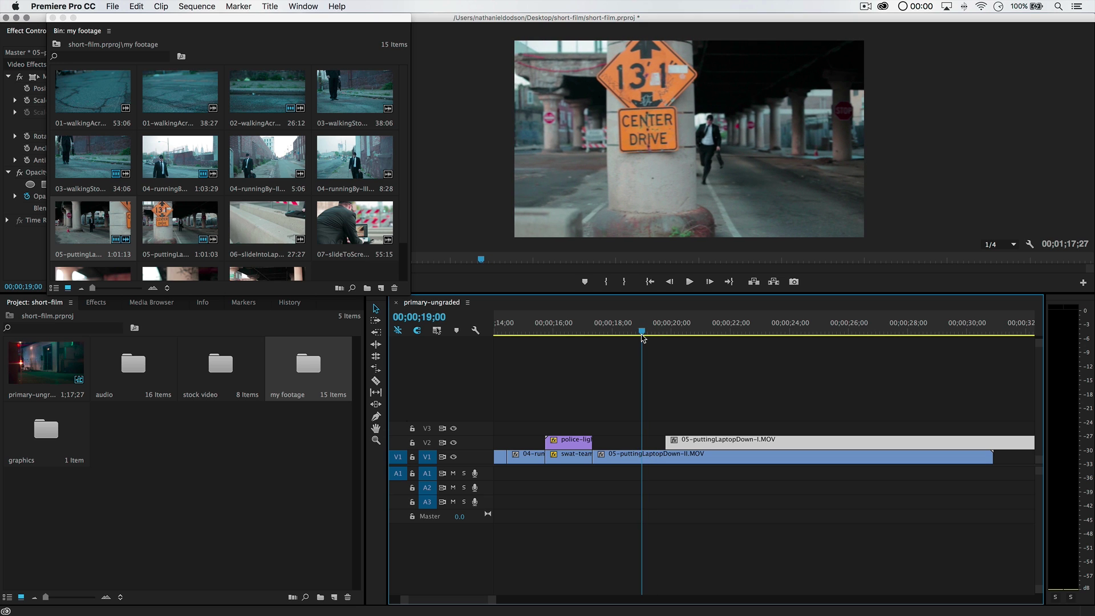
left_click_drag(704, 441, 680, 440)
- Play back the cut from 05-puttingLaptopDown-II.MOV into 05-puttingLaptopDown-I.MOV, starting at about 00;00;17;17
left_click_drag(642, 335, 598, 336)
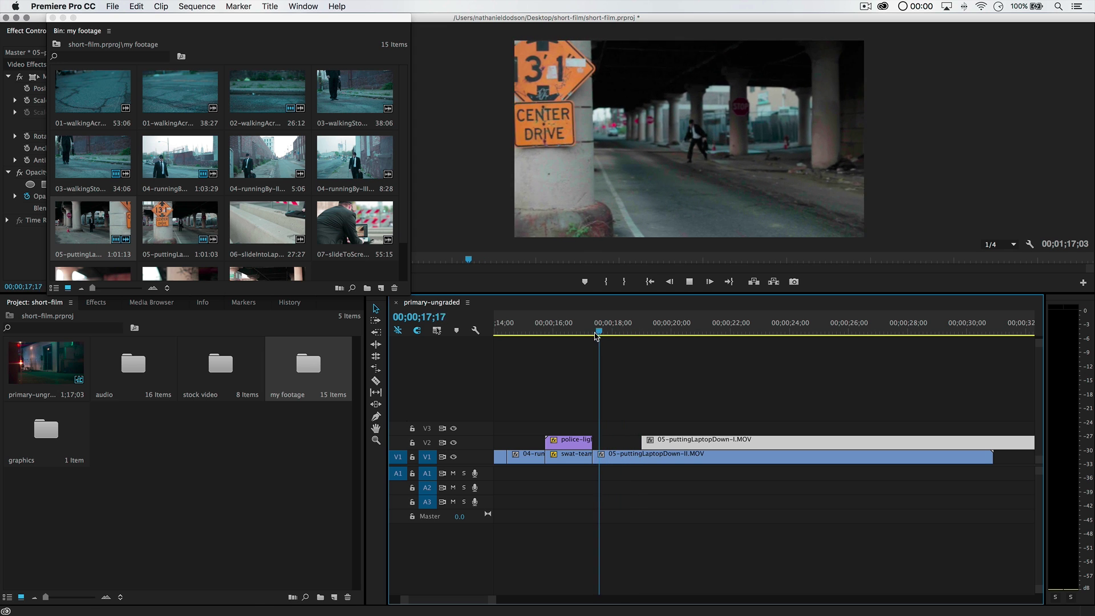
key("space")
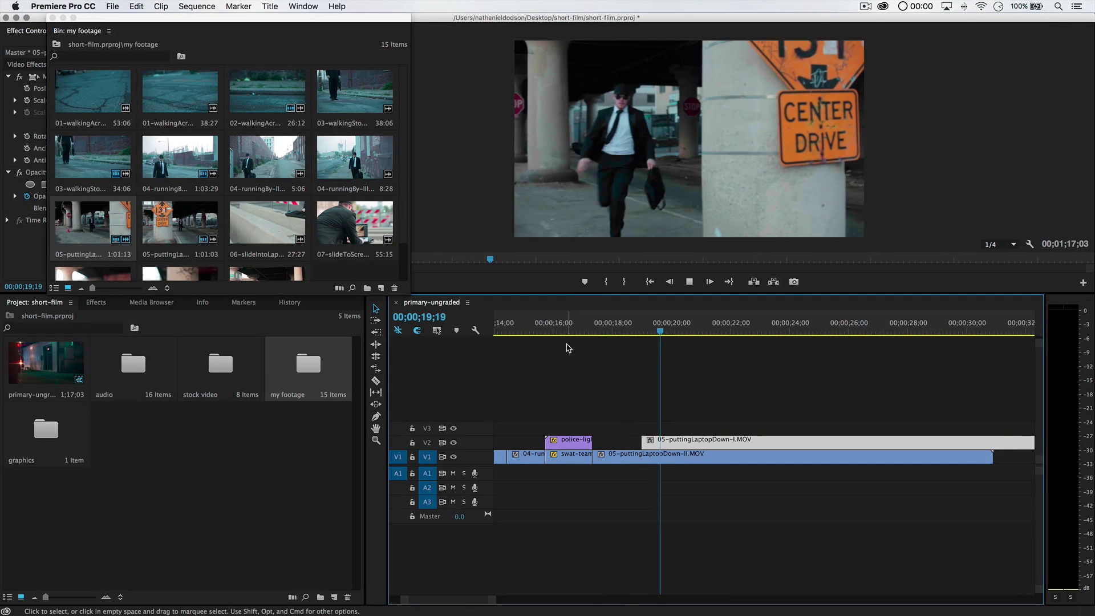
key("space")
- Trim the start of 05-puttingLaptopDown-II.MOV to 00;00;17;25 and shift both laptop clips earlier to close the gap after the swat-team clip
left_click_drag(647, 332, 597, 351)
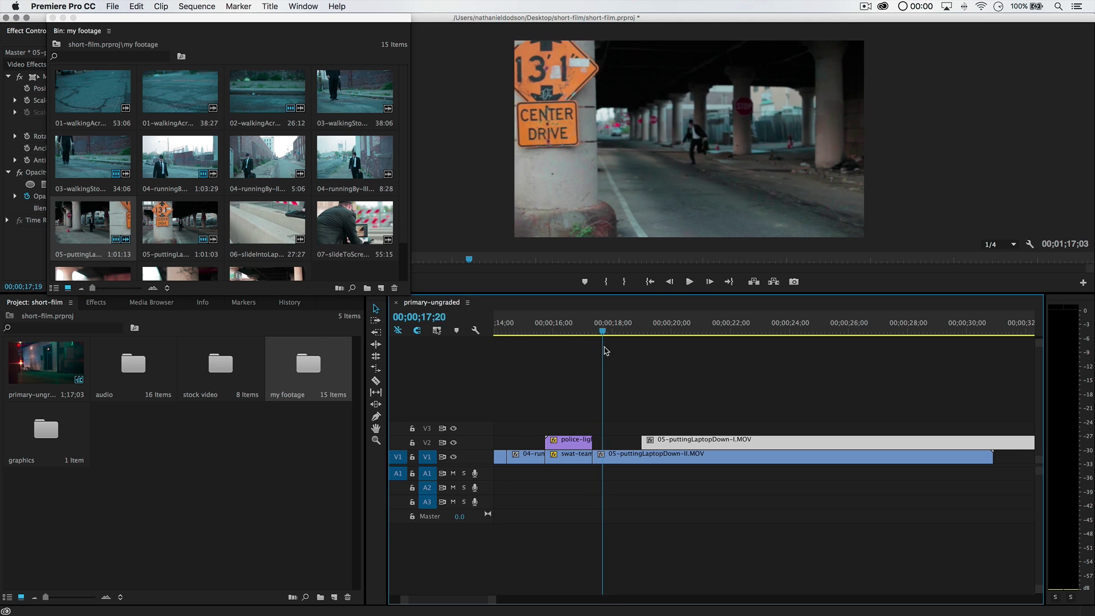
left_click_drag(599, 456, 607, 456)
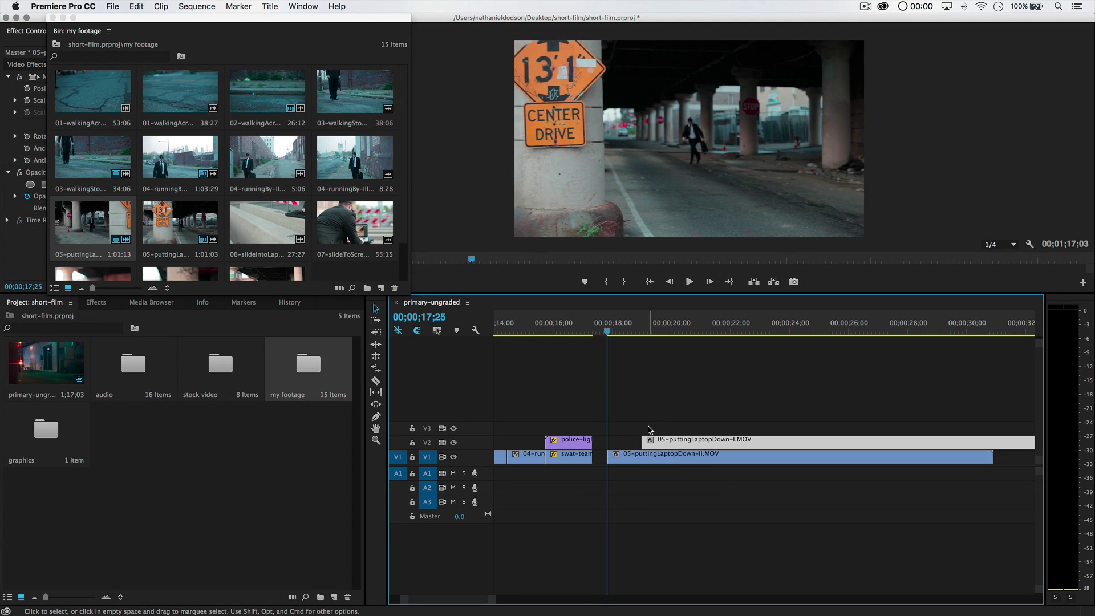
left_click(635, 331)
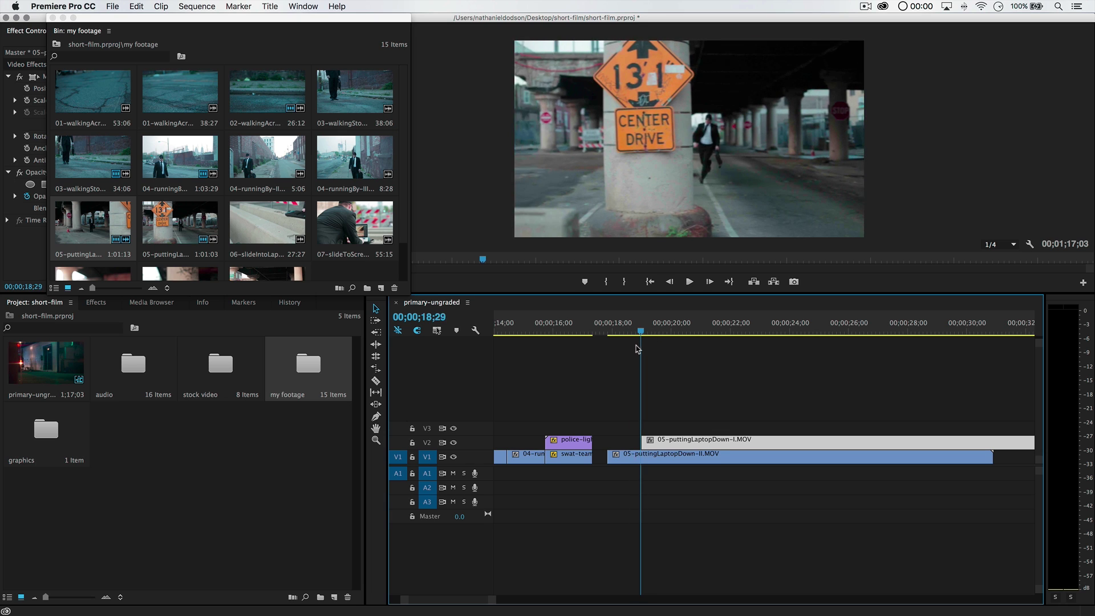
left_click_drag(641, 348, 629, 345)
left_click(654, 415)
left_click_drag(671, 432, 705, 443)
- Play back the tightened run shots up to about 00;00;20;01 and look through the my footage bin for the next shot
key("space")
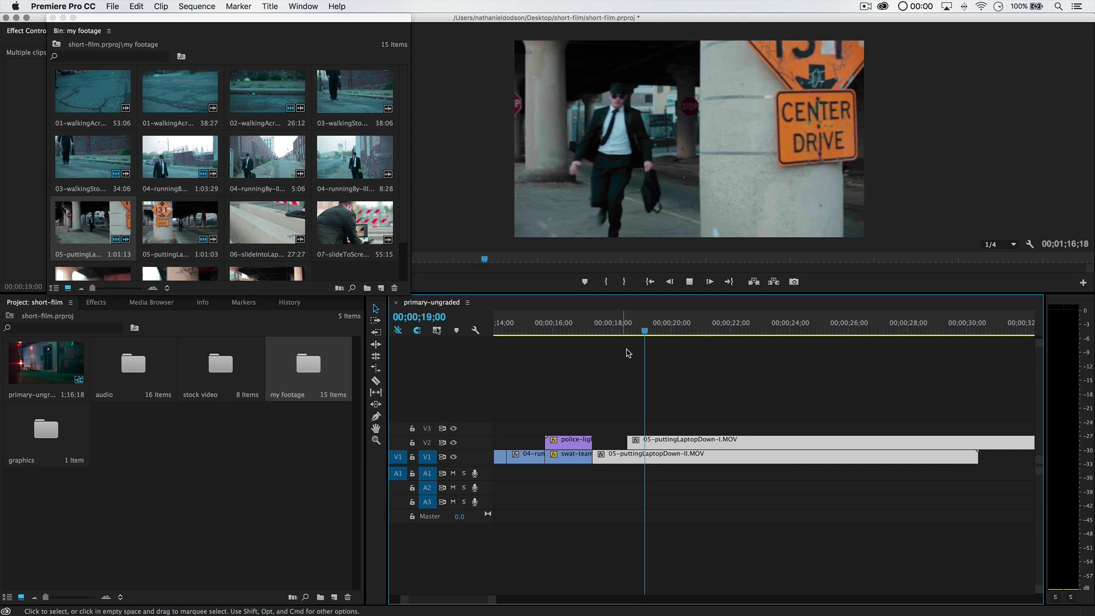
key("space")
left_click_drag(652, 330, 675, 350)
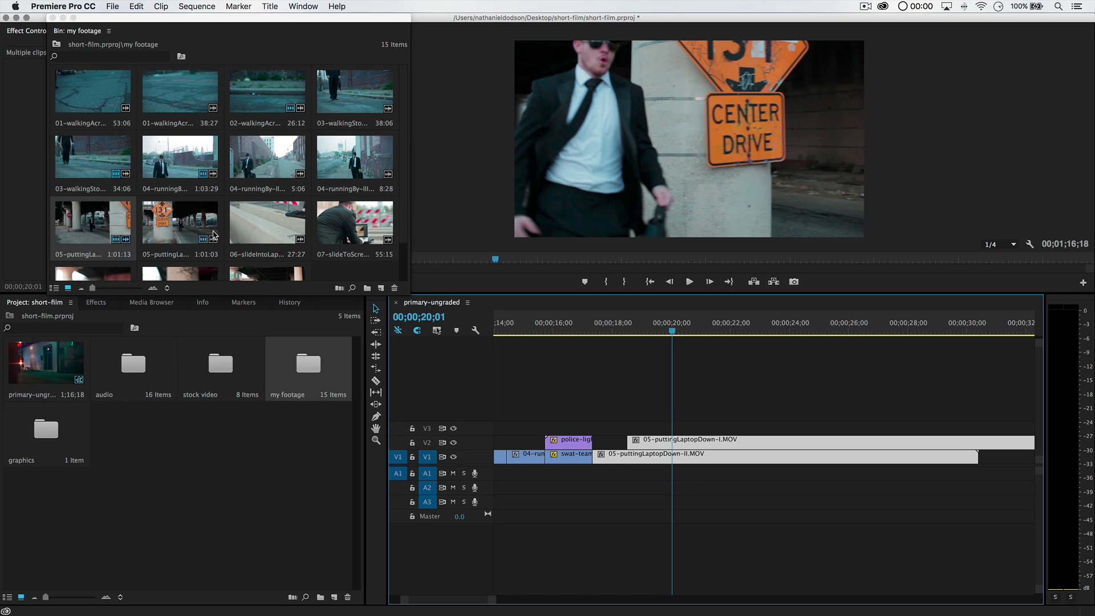
left_click(272, 214)
left_click(254, 222)
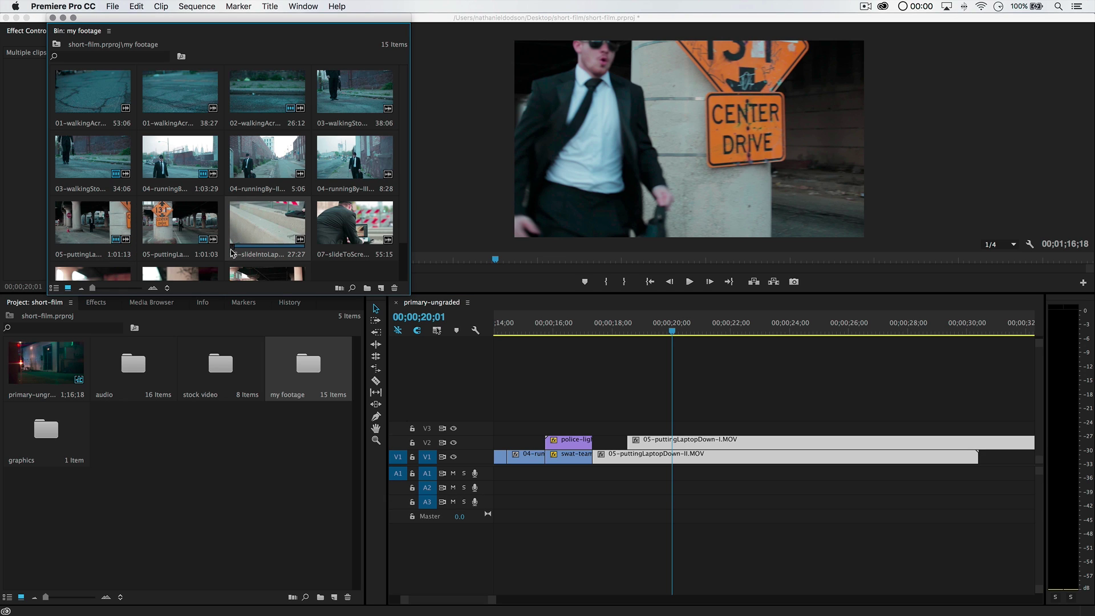
scroll(182, 222, "down", 2)
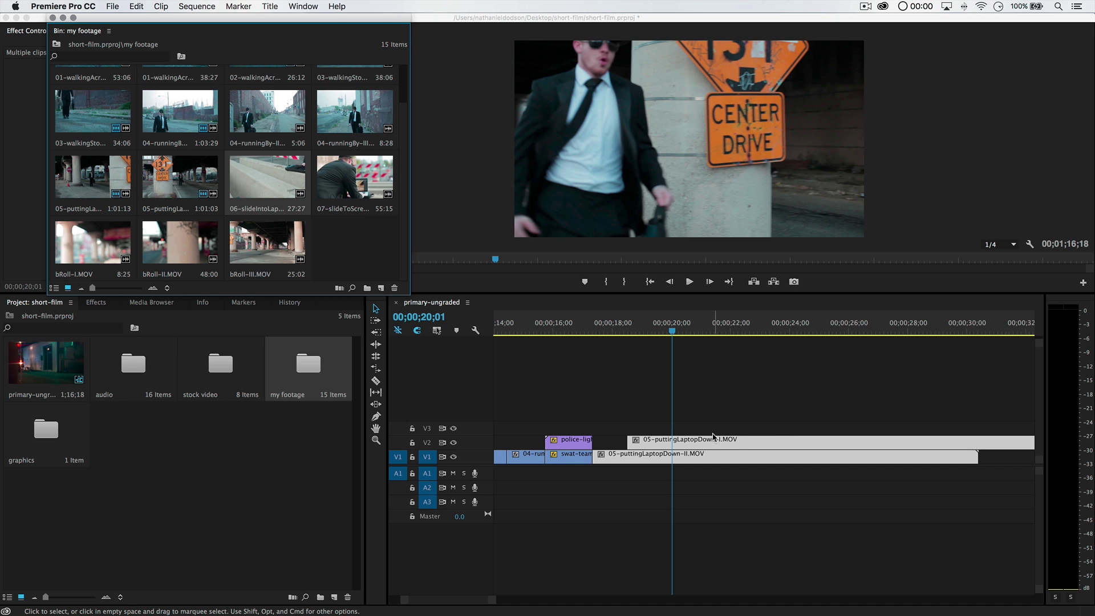
- Split 05-puttingLaptopDown-I.MOV on V2 at 00;00;19;29 and move its remaining segment to about 00;00;28;14
key("c")
mouse_move(674, 334)
left_mouse_down()
mouse_move(663, 337)
mouse_move(672, 340)
left_mouse_up()
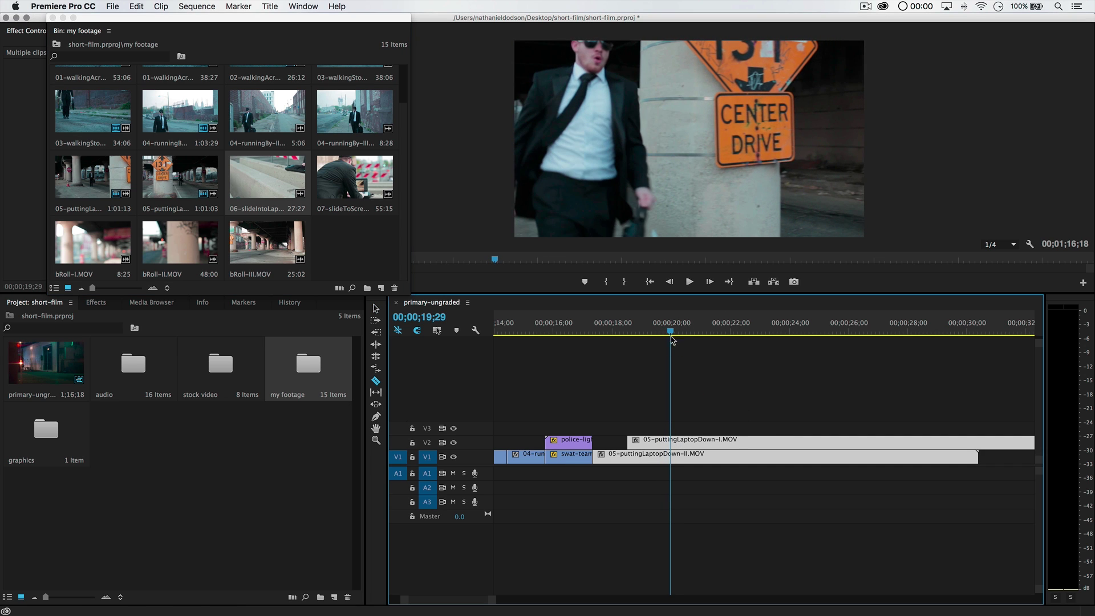
left_click(672, 440)
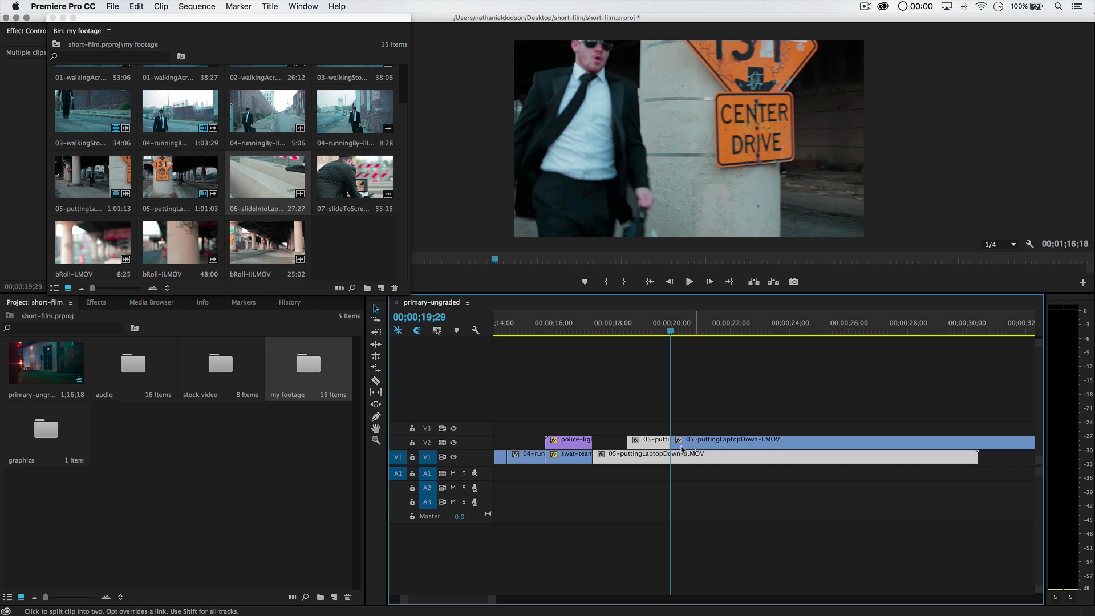
left_click(681, 444)
left_click_drag(673, 439, 925, 443)
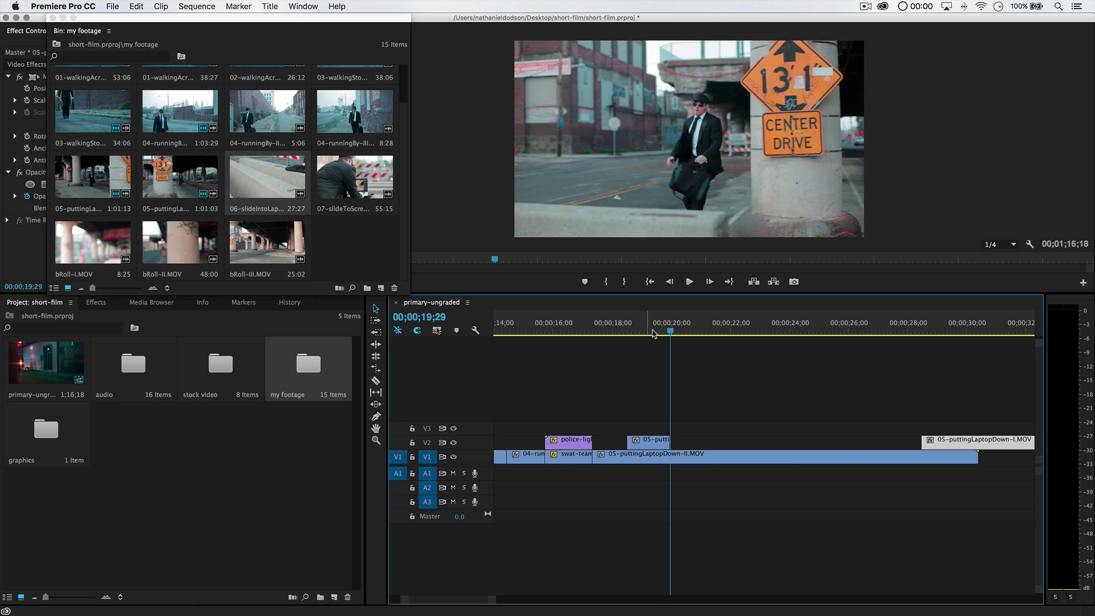
- Play back the cut from the short V2 running shot back to 05-puttingLaptopDown-II.MOV on V1
left_click_drag(672, 333, 605, 343)
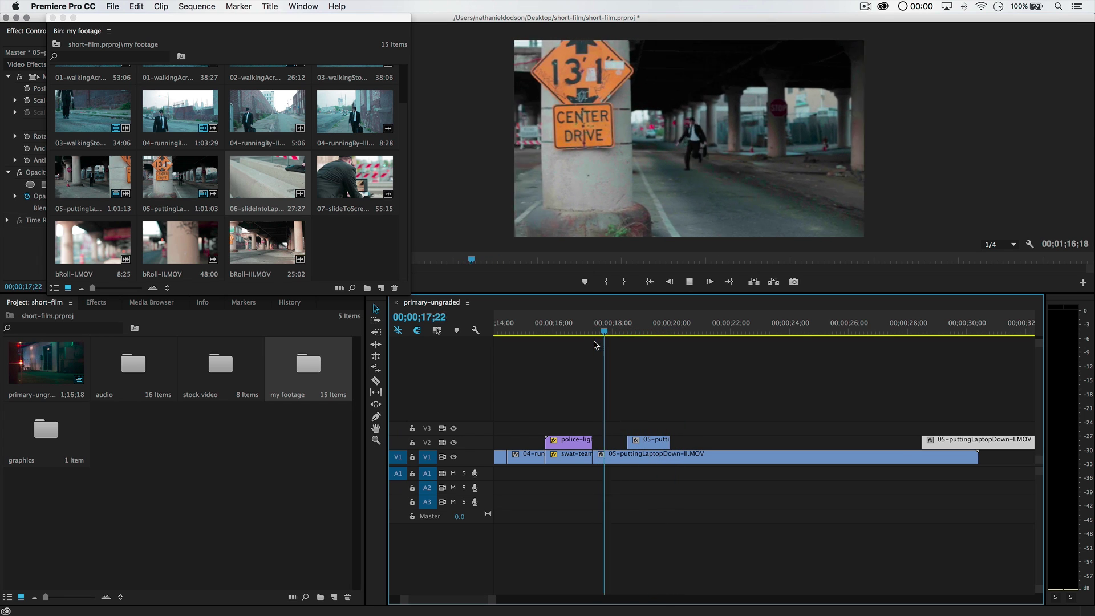
key("space")
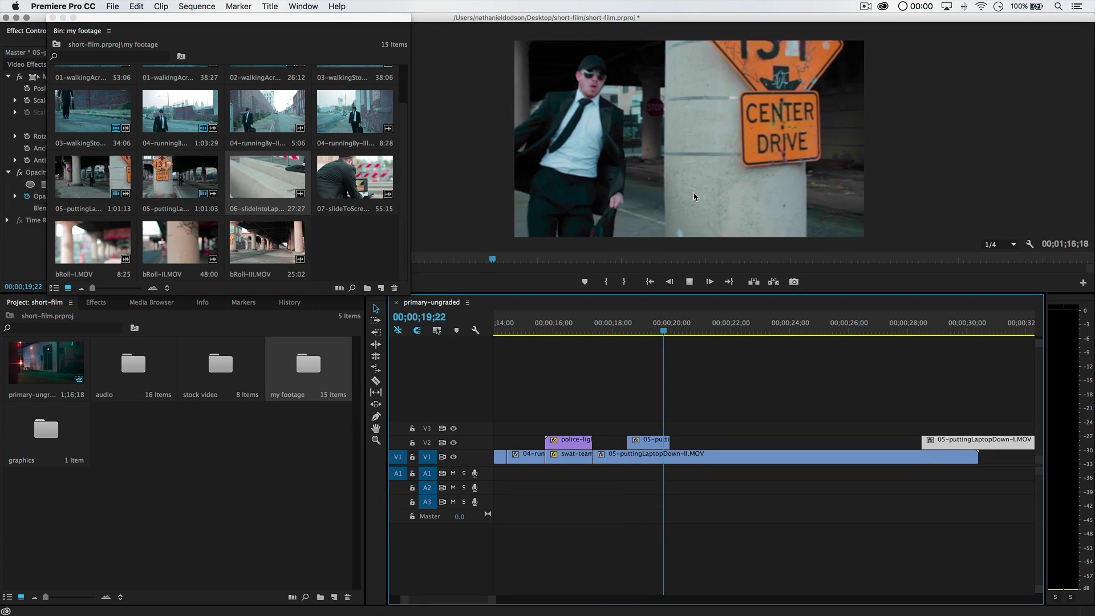
key("space")
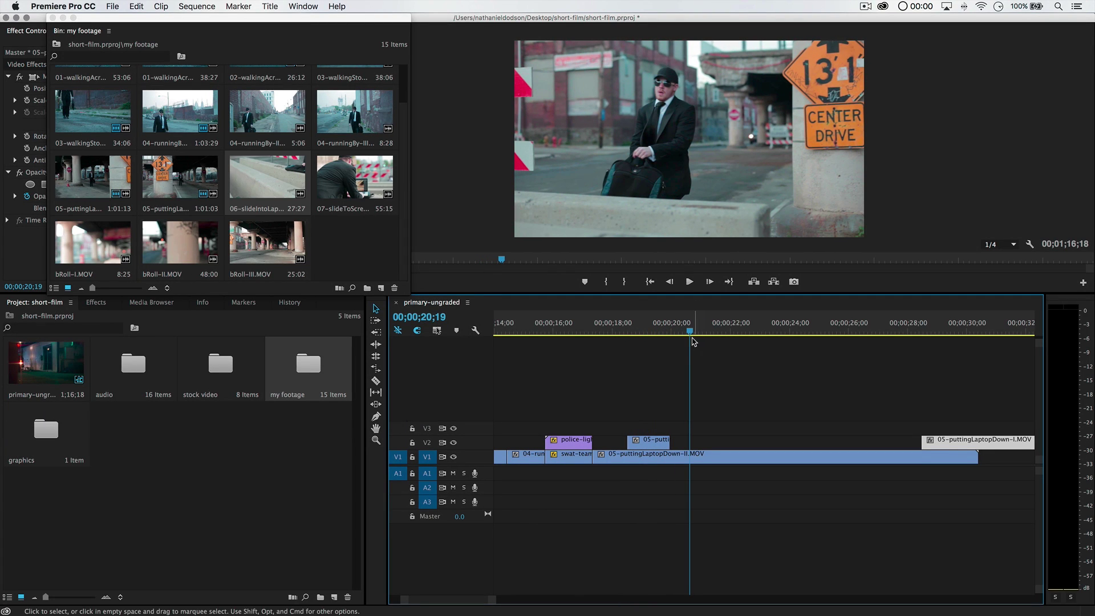
- Cut the section between 00;00;19;29 and 00;00;20;10 out of 05-puttingLaptopDown-II.MOV on V1 and close the gap
left_click_drag(686, 339, 664, 336)
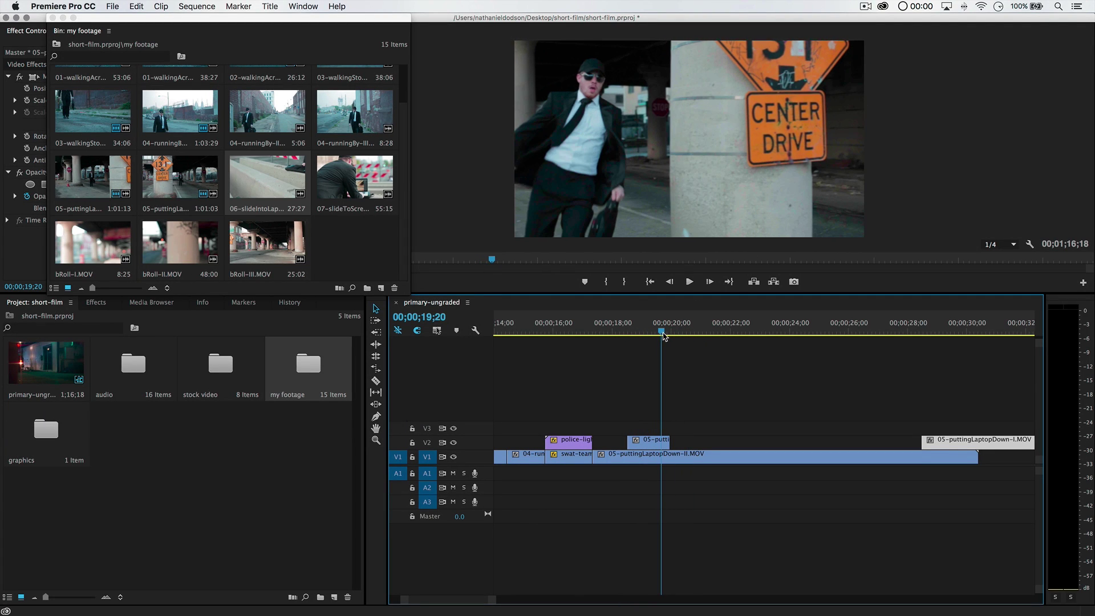
left_click_drag(662, 336, 676, 334)
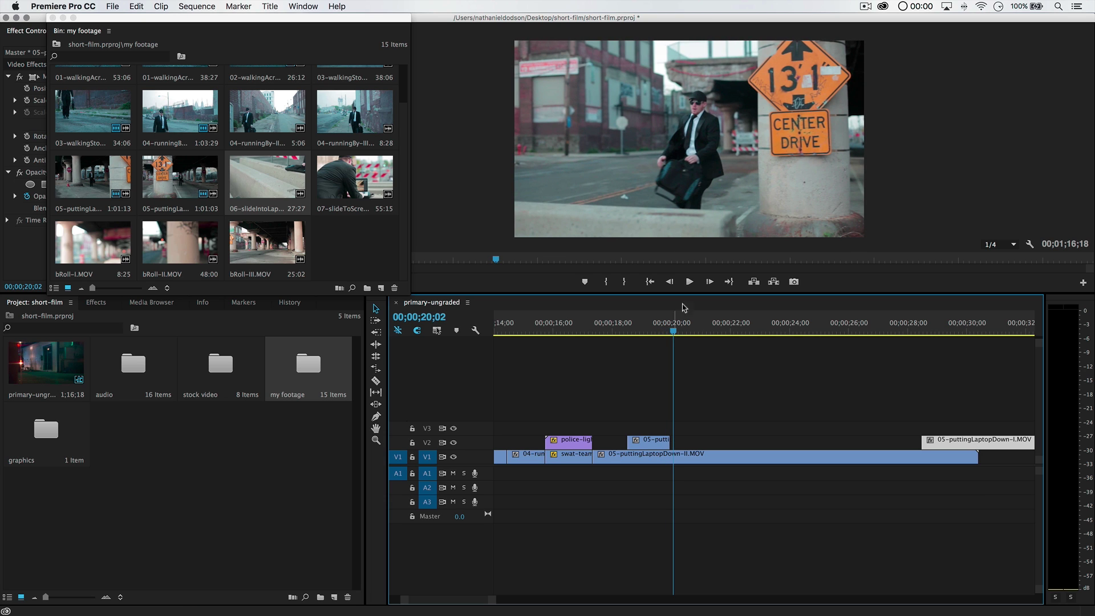
left_click_drag(675, 333, 684, 333)
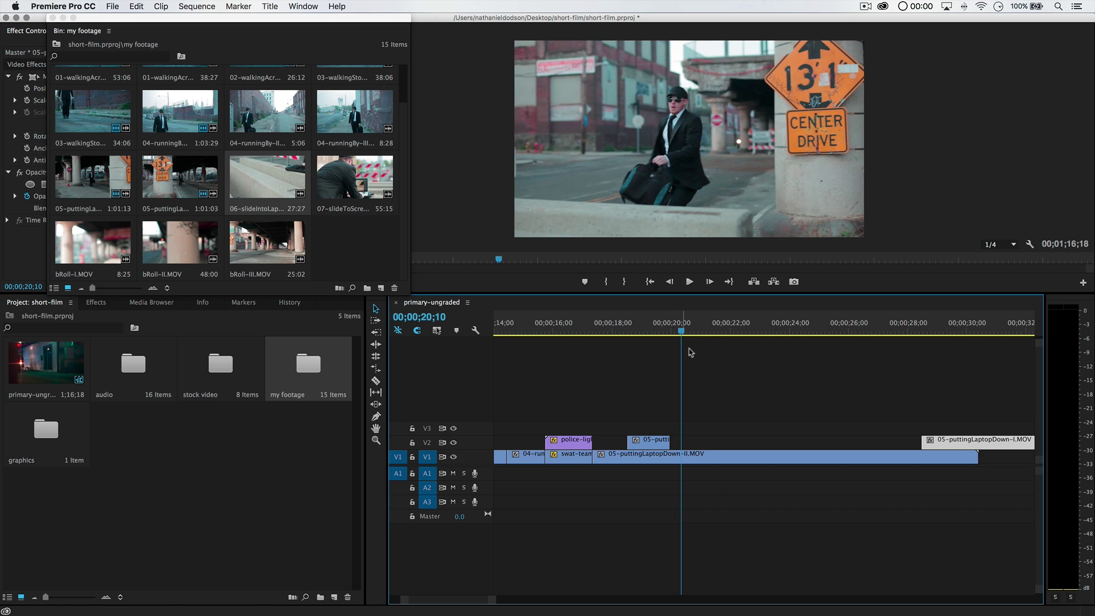
key("c")
left_click(682, 457)
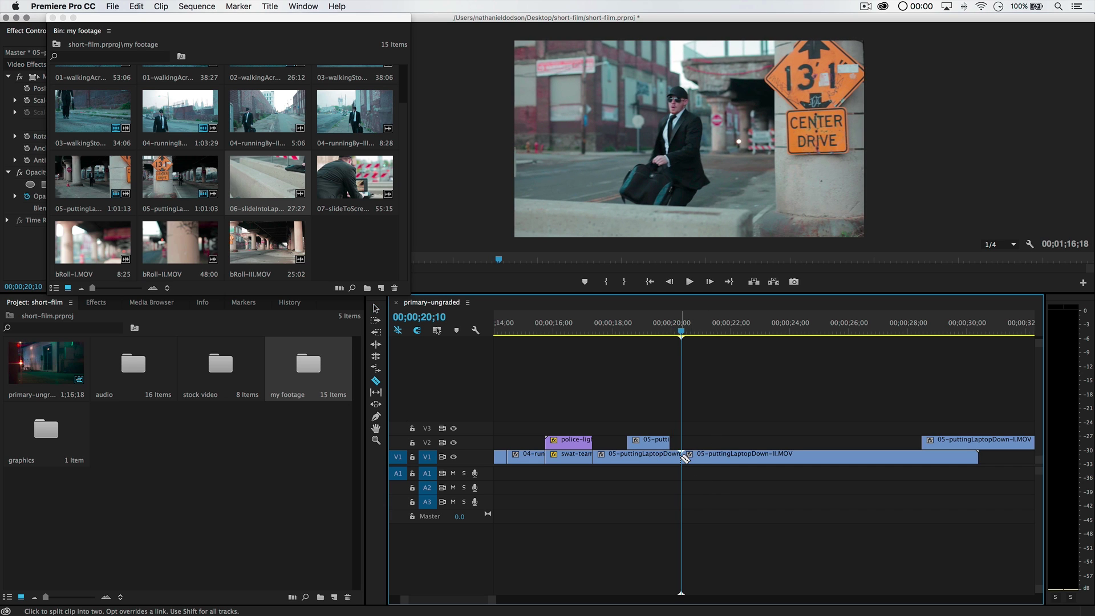
left_click(674, 459)
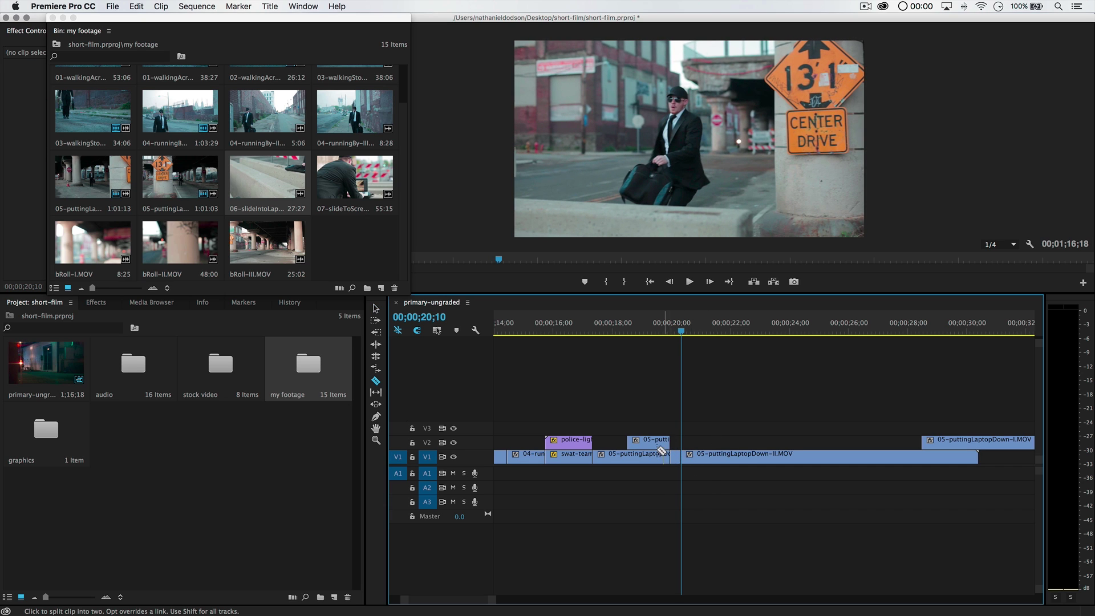
left_click(676, 457)
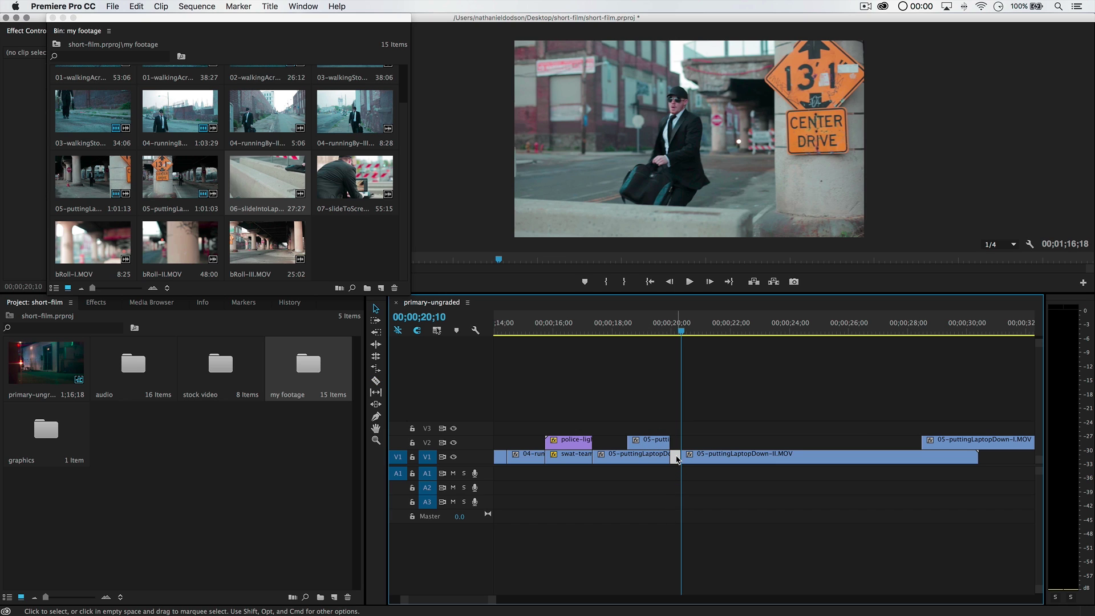
key("Delete")
left_click(692, 467)
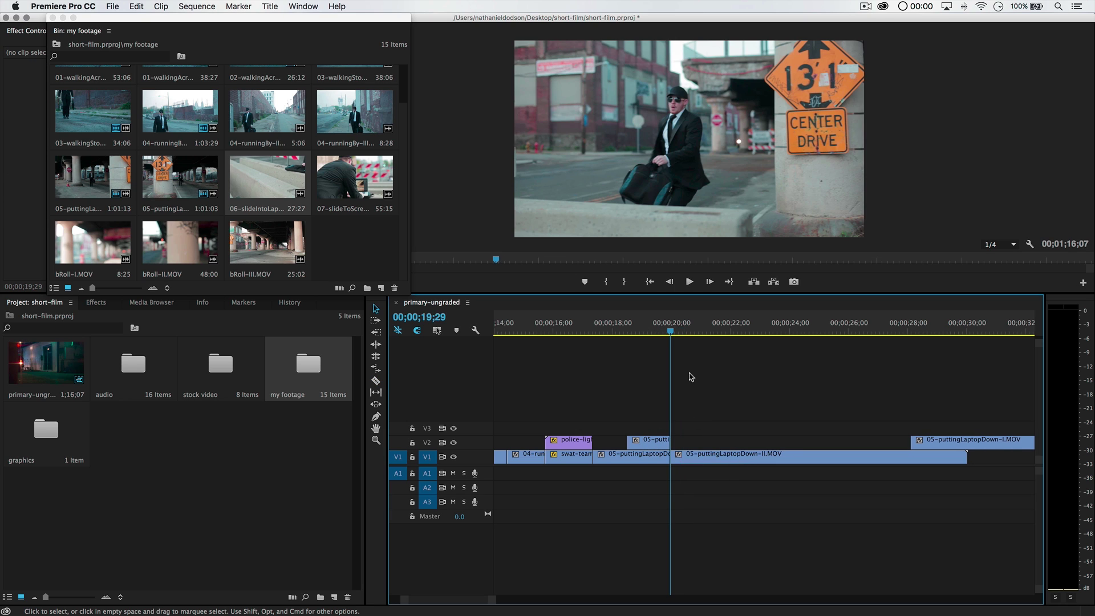
- Review the cut at 00;00;19;29 and play the sequence through to 00;00;23;21, where the man opens the bag
mouse_move(672, 334)
left_mouse_down()
mouse_move(653, 334)
mouse_move(669, 336)
left_mouse_up()
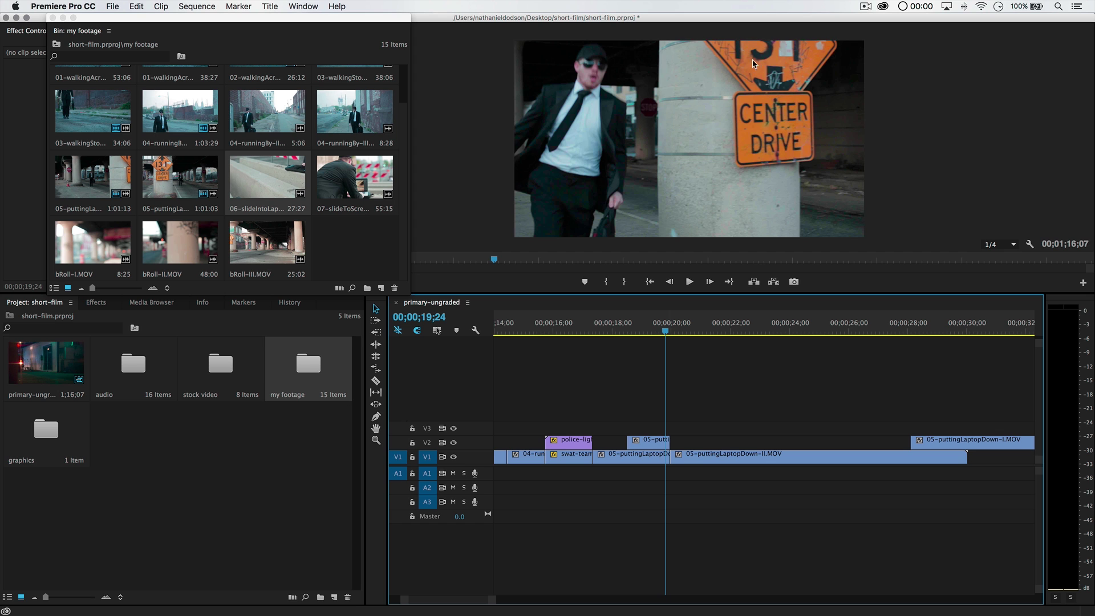
left_click_drag(666, 333, 614, 348)
key("space")
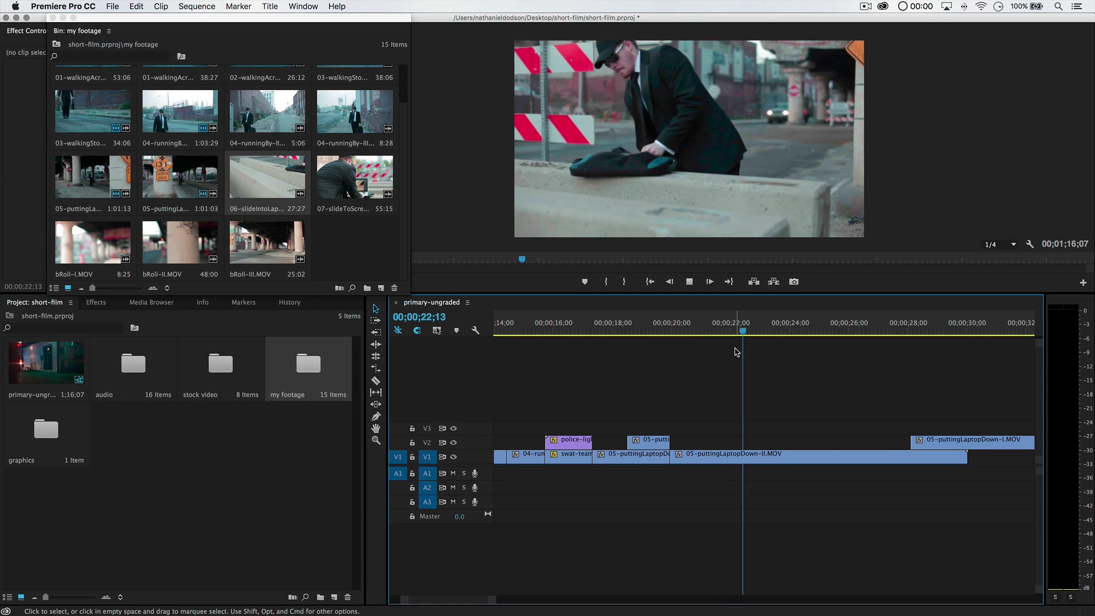
key("space")
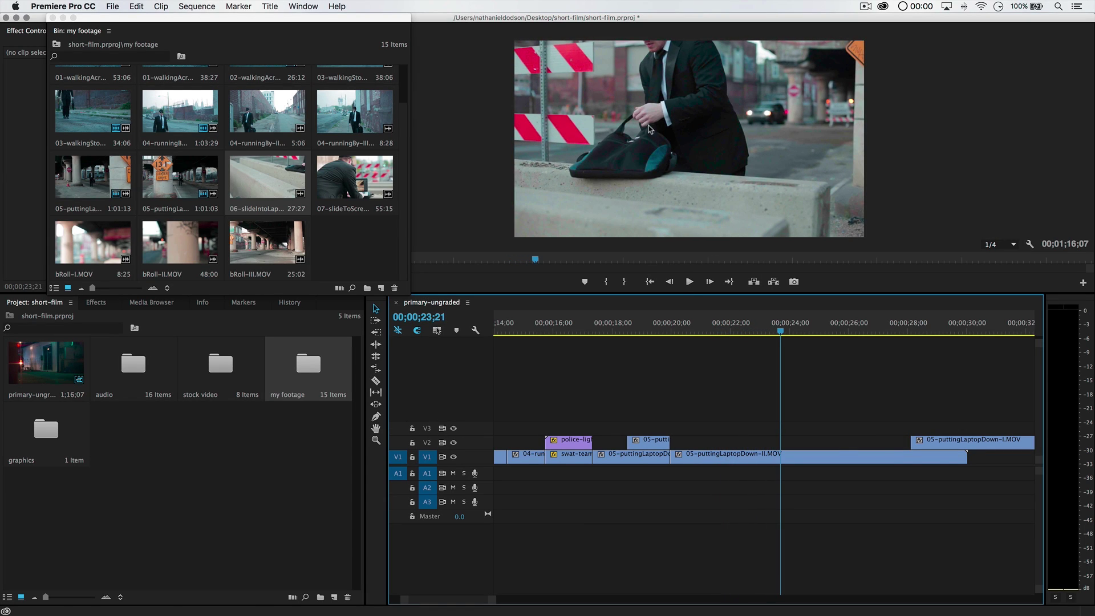
- Move the remaining 05-puttingLaptopDown-I.MOV segment earlier on V2, to start at about 00;00;24;04
left_click_drag(942, 442, 781, 446)
key("Escape")
left_click_drag(964, 444, 761, 444)
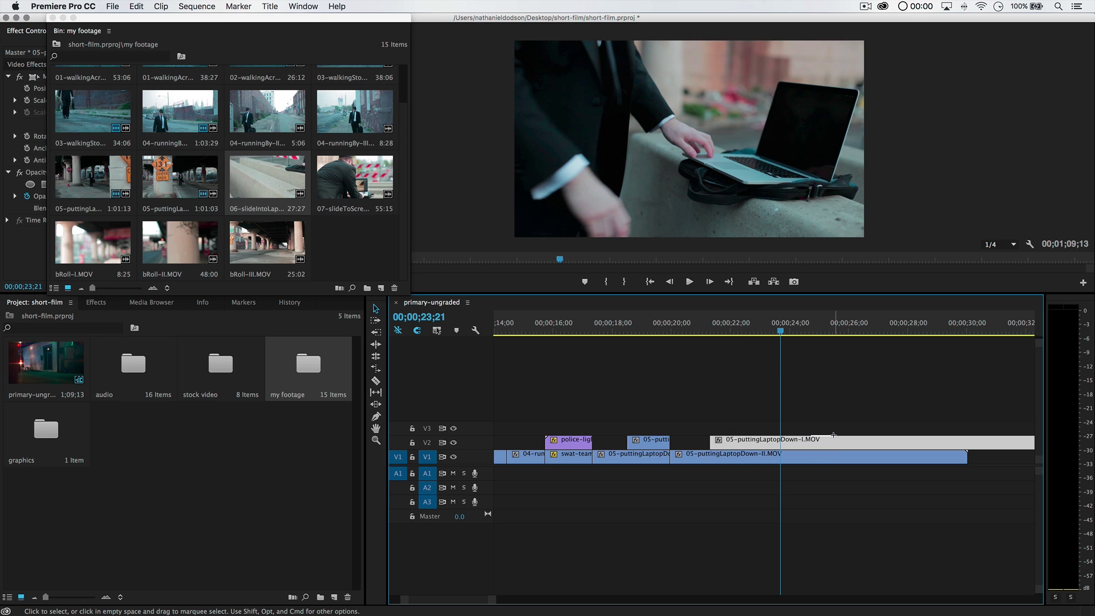
left_click_drag(830, 443, 857, 440)
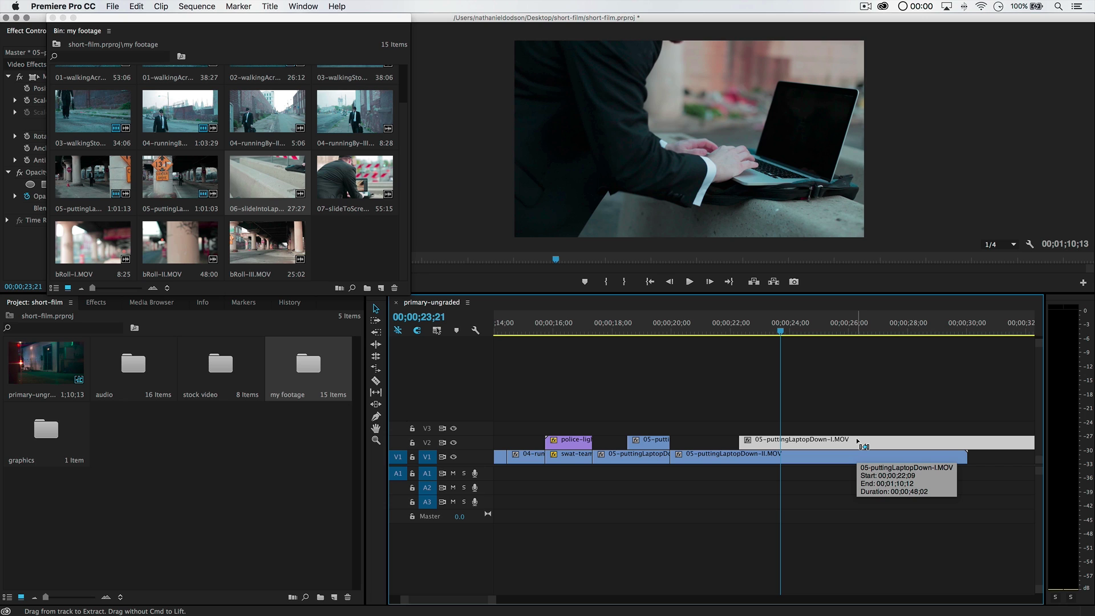
key("shift+super+Right")
key("shift+super+Right")
key("shift+super+Right")
key("shift+super+Right")
key("shift+super+Right")
key("shift+super+Right")
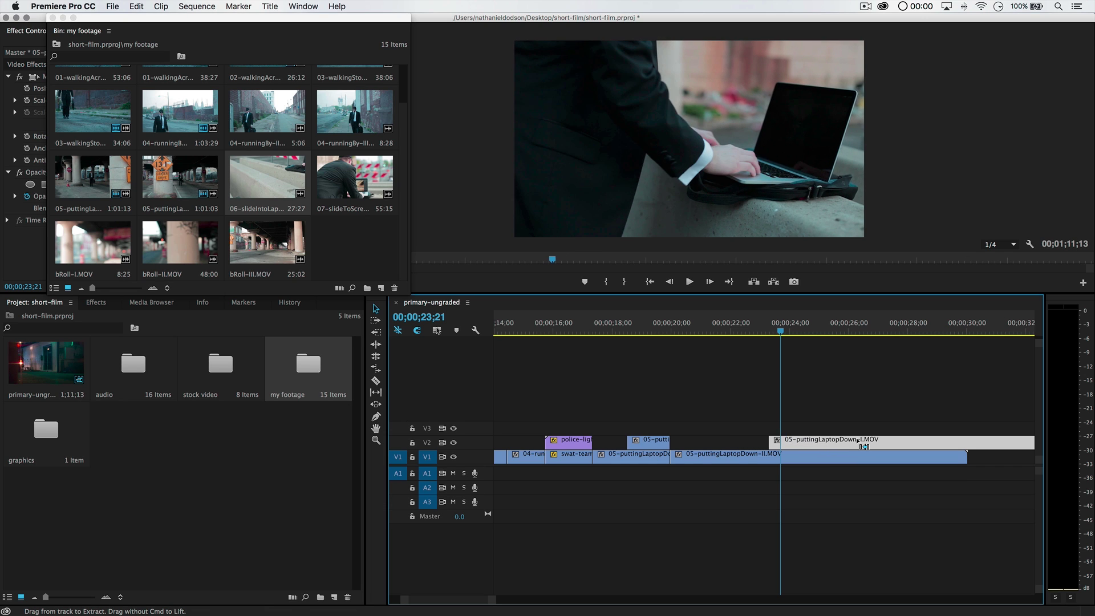
key("shift+super+Right")
key("shift+super+Right")
key("shift+super+Right")
key("shift+super+Right")
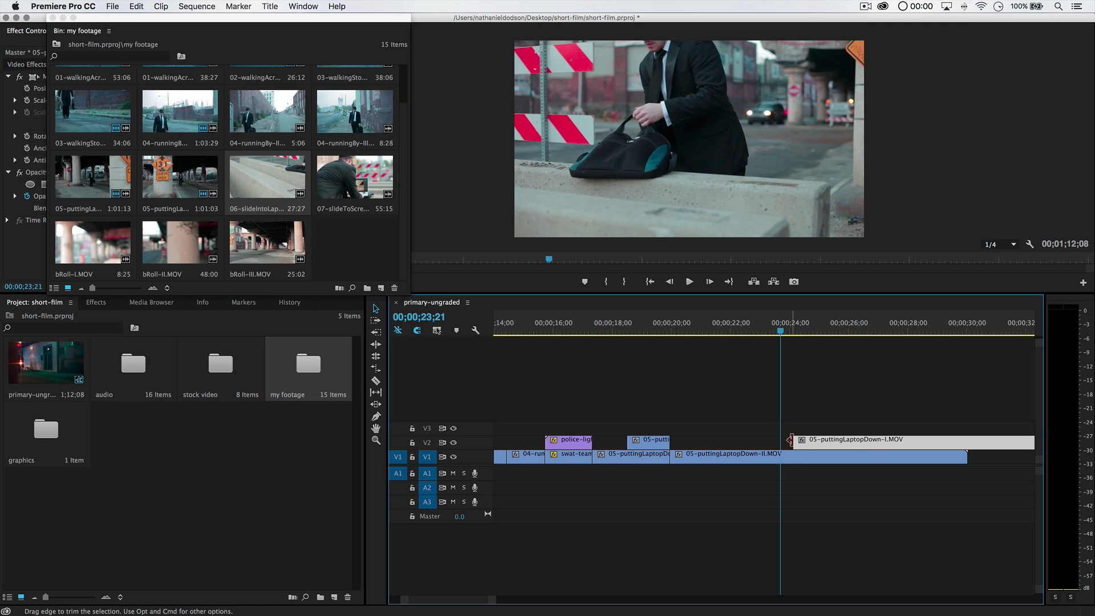
- Extend the start of the last 05-puttingLaptopDown-I.MOV segment by about 3;22, place it at 00;00;23;21 on V2, and preview the cut
left_click_drag(789, 441, 702, 448)
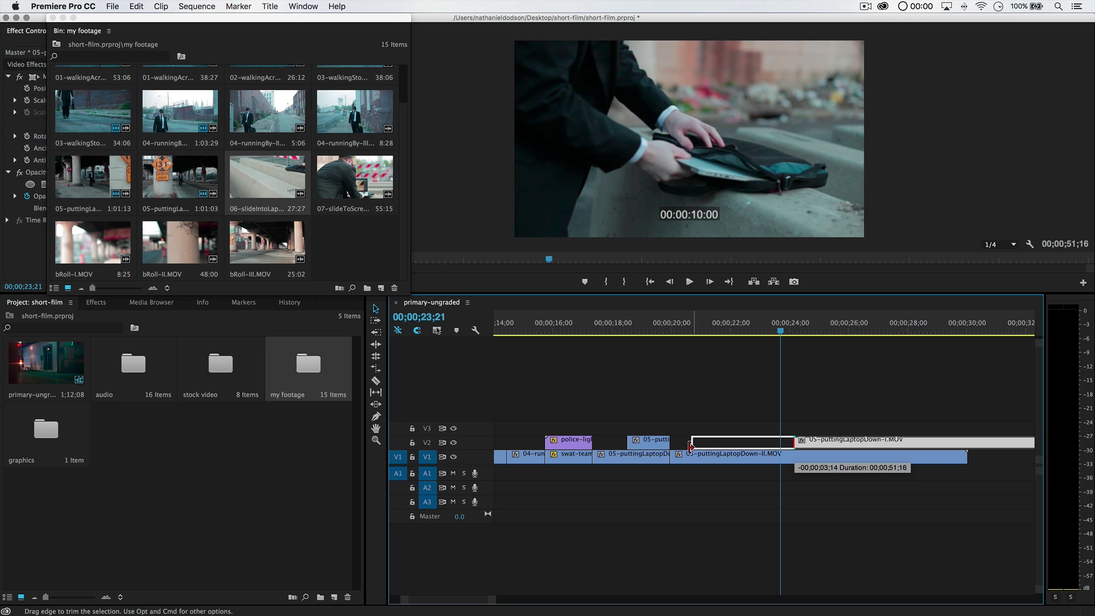
left_click_drag(683, 445, 811, 438)
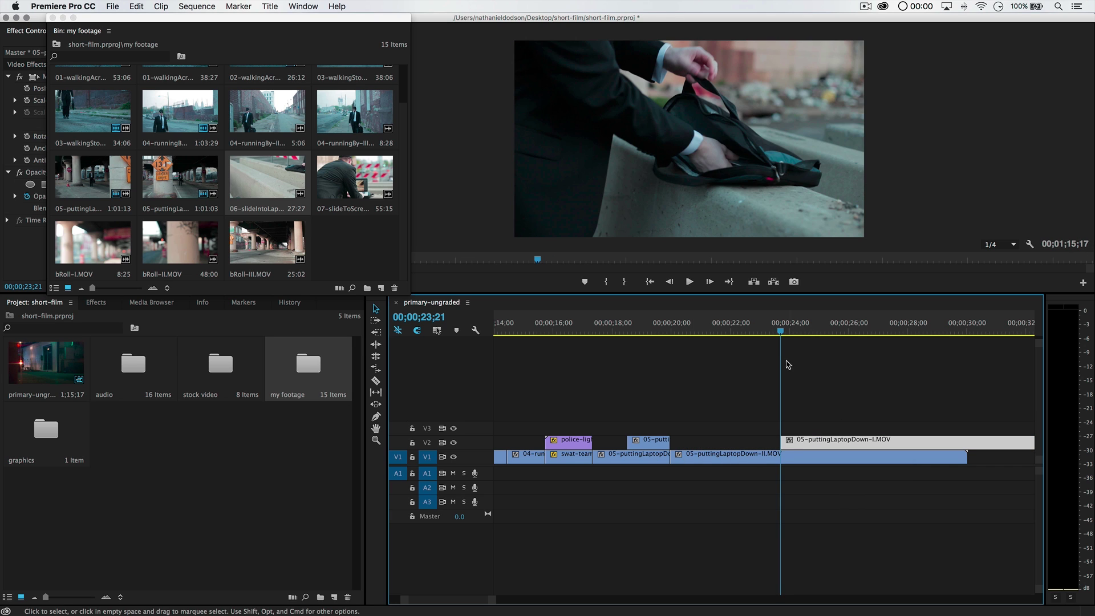
left_click_drag(779, 331, 768, 336)
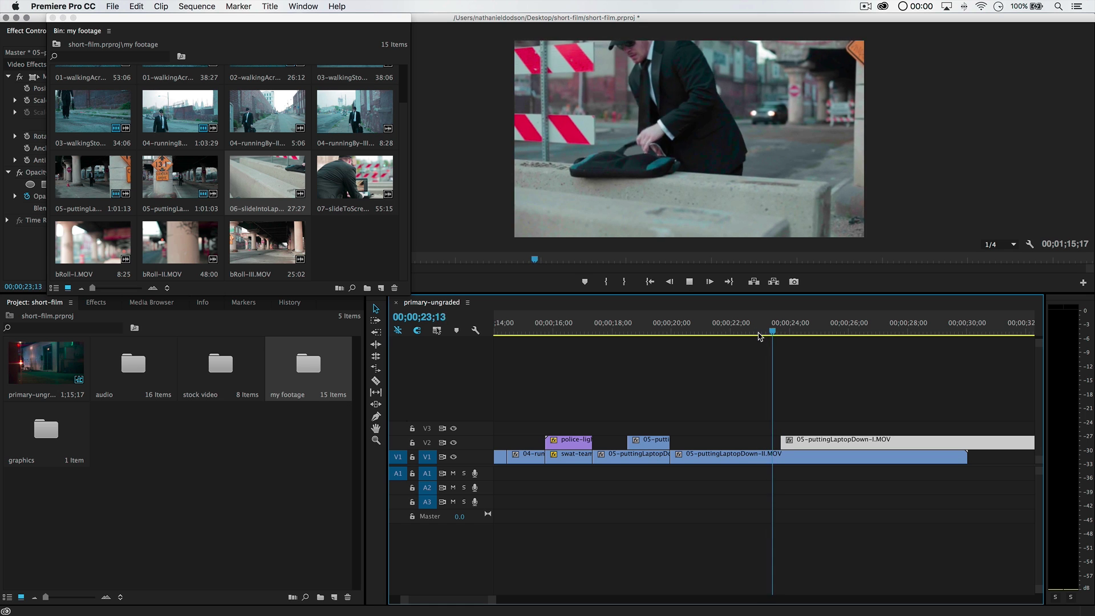
- Split 05-puttingLaptopDown-I.MOV on V2 at 00;00;25;17 and trim the start of its remaining part to about 00;00;31;18
key("space")
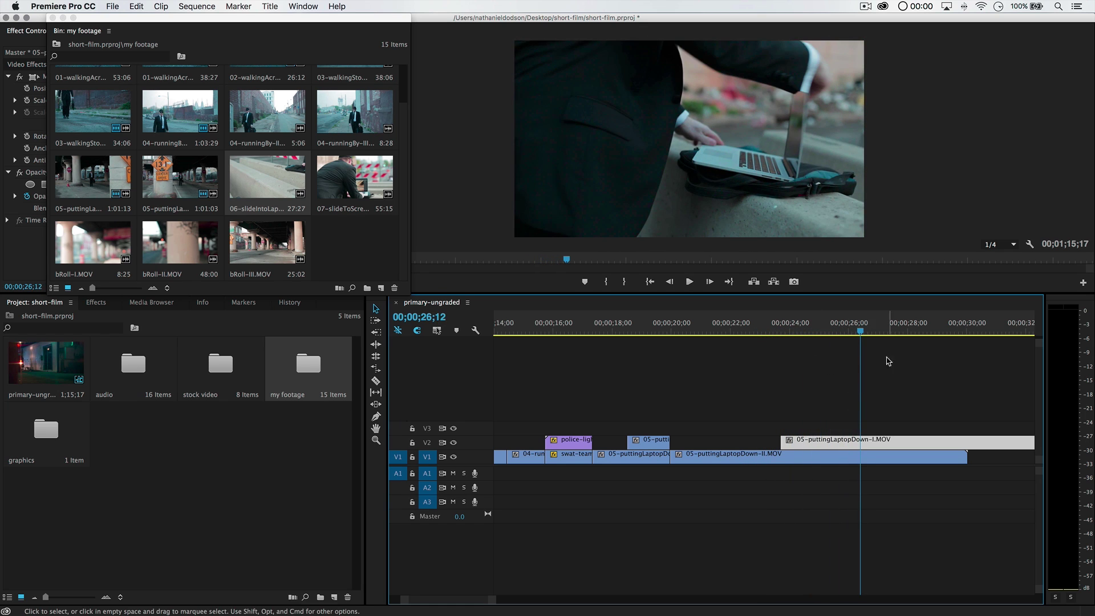
left_click_drag(861, 335, 767, 422)
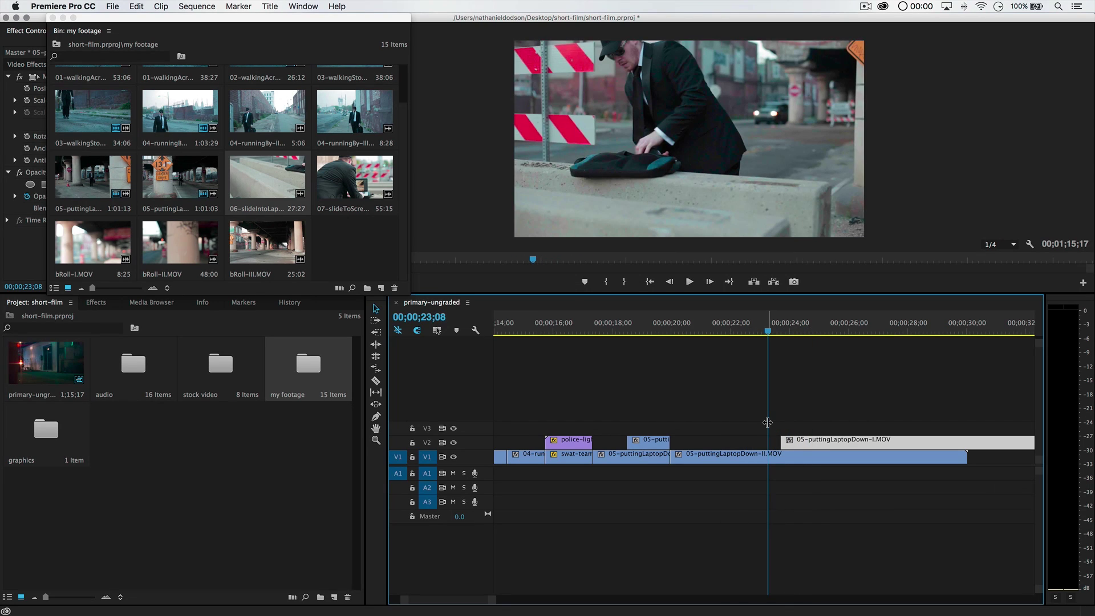
key("minus")
key("minus")
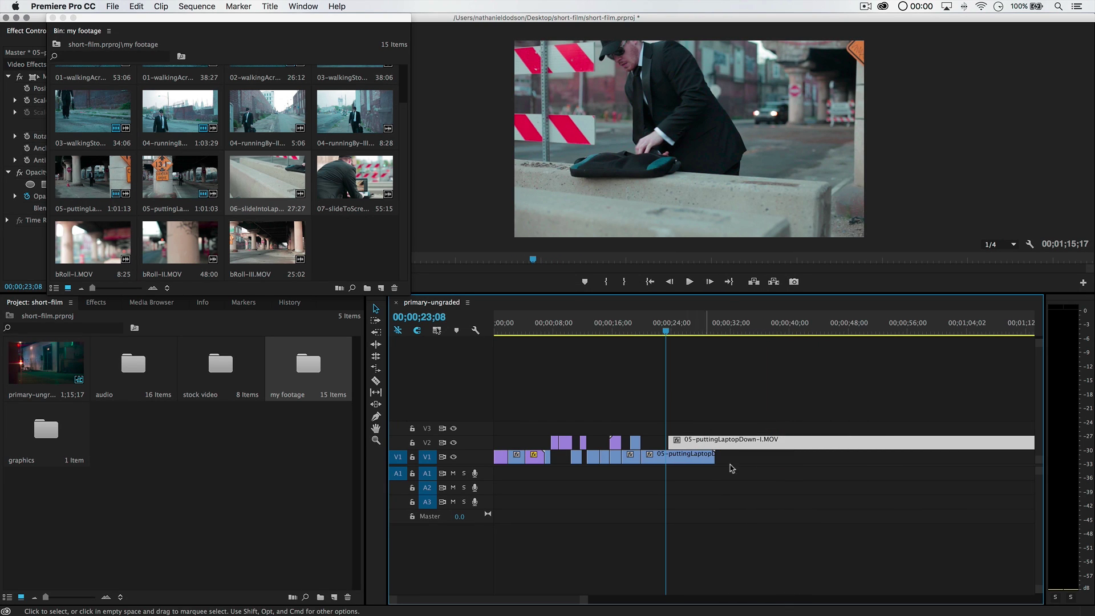
key("equal")
key("equal")
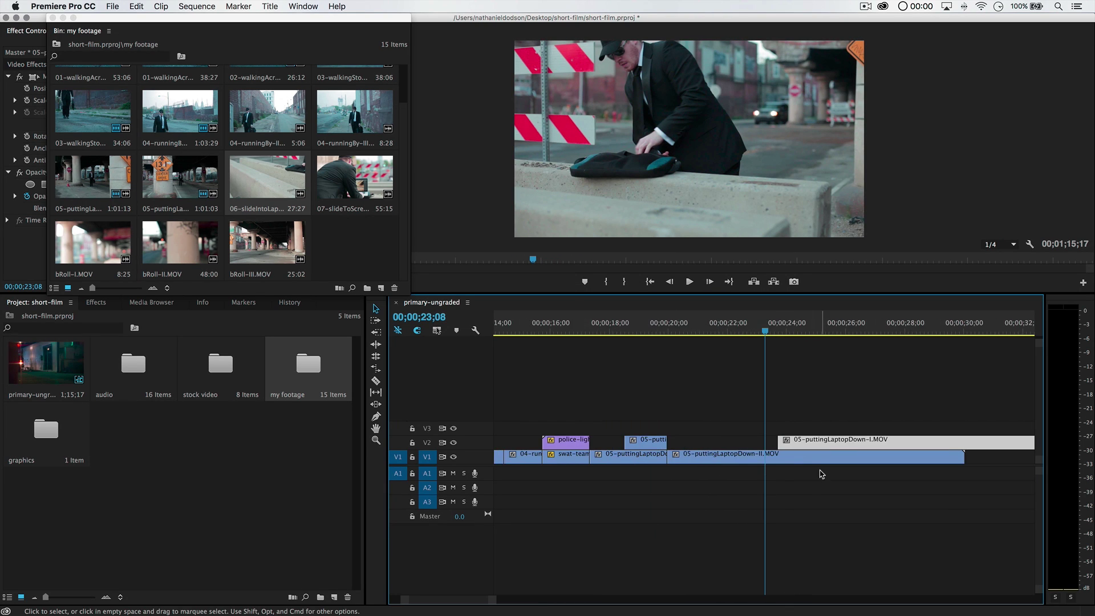
scroll(817, 465, "down", 3)
left_click_drag(665, 334, 756, 355)
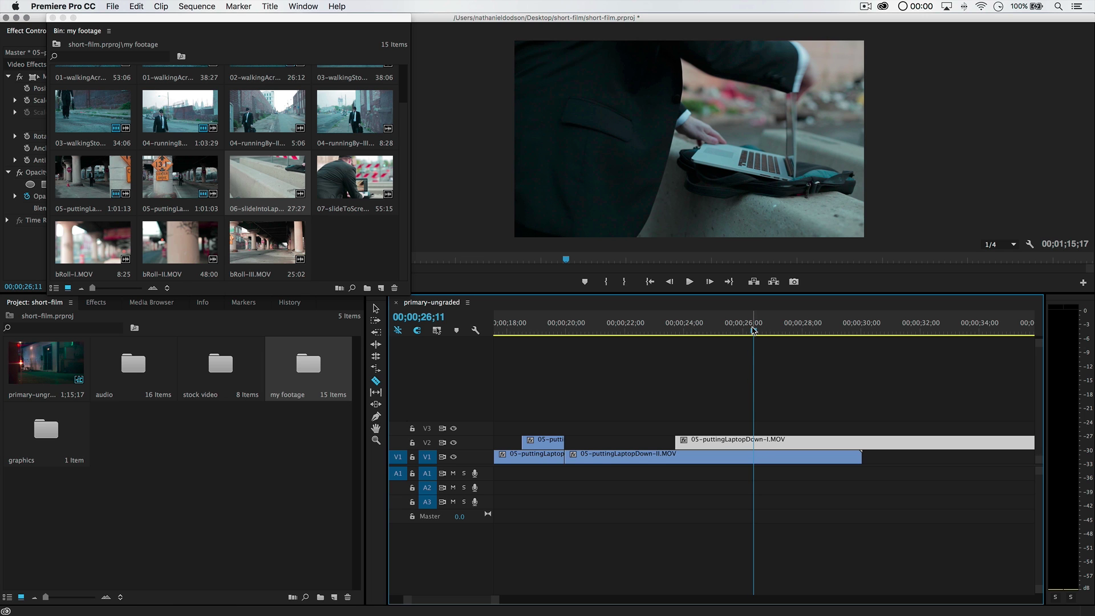
left_click_drag(756, 335, 734, 338)
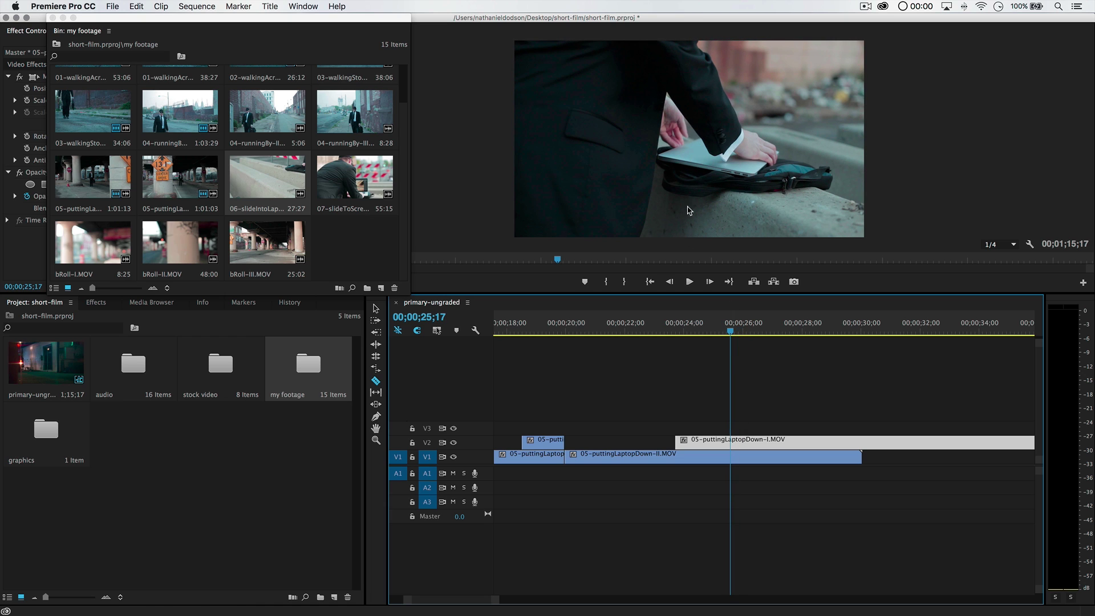
left_click(731, 444)
key("v")
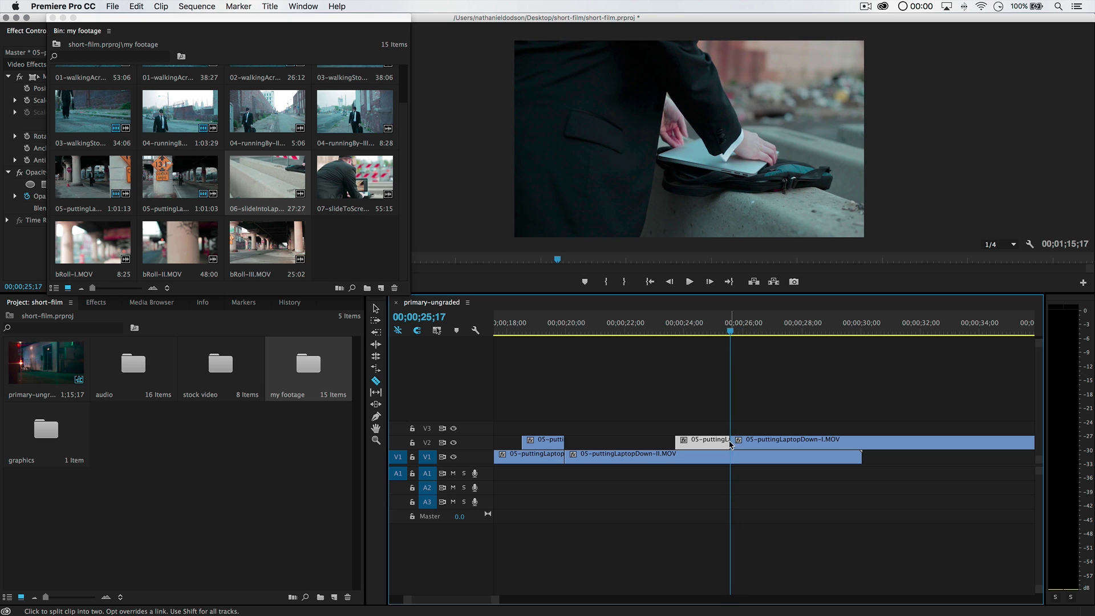
left_click_drag(736, 441, 896, 441)
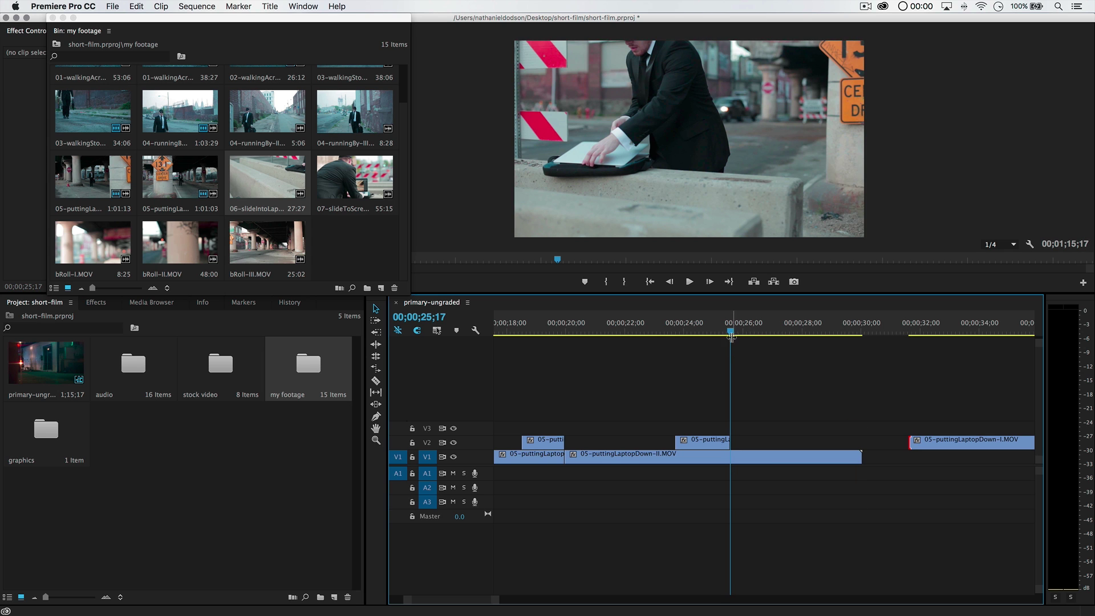
- Extend the end of the shortened 05-puttingLaptopDown-I.MOV segment on V2 to about 00;00;27;25 and play through the cuts around it
left_click_drag(732, 335, 710, 353)
left_click_drag(732, 441, 775, 441)
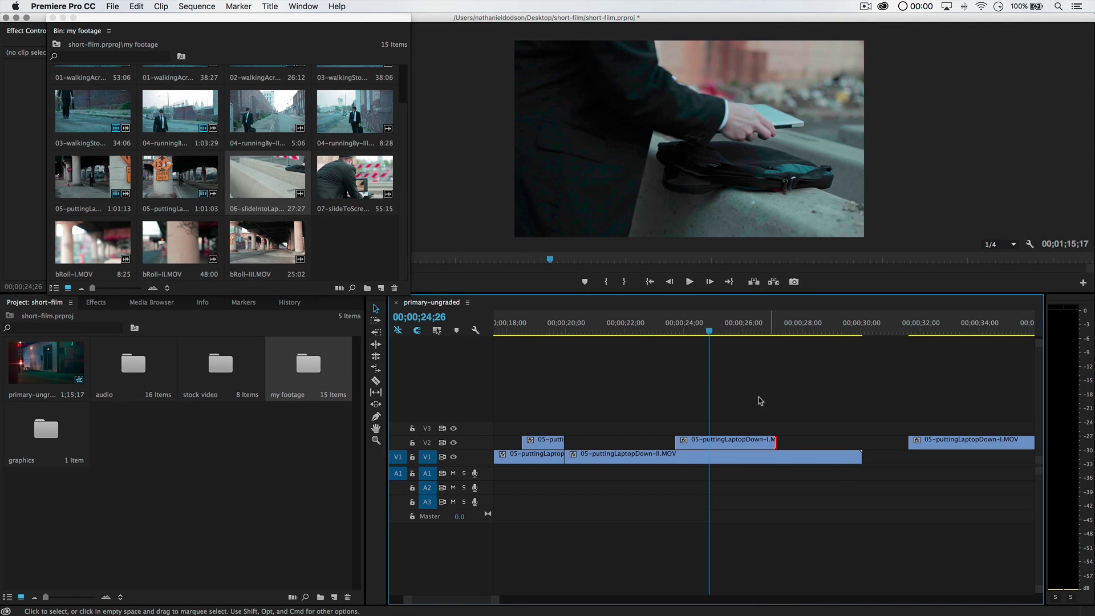
left_click_drag(723, 338, 775, 338)
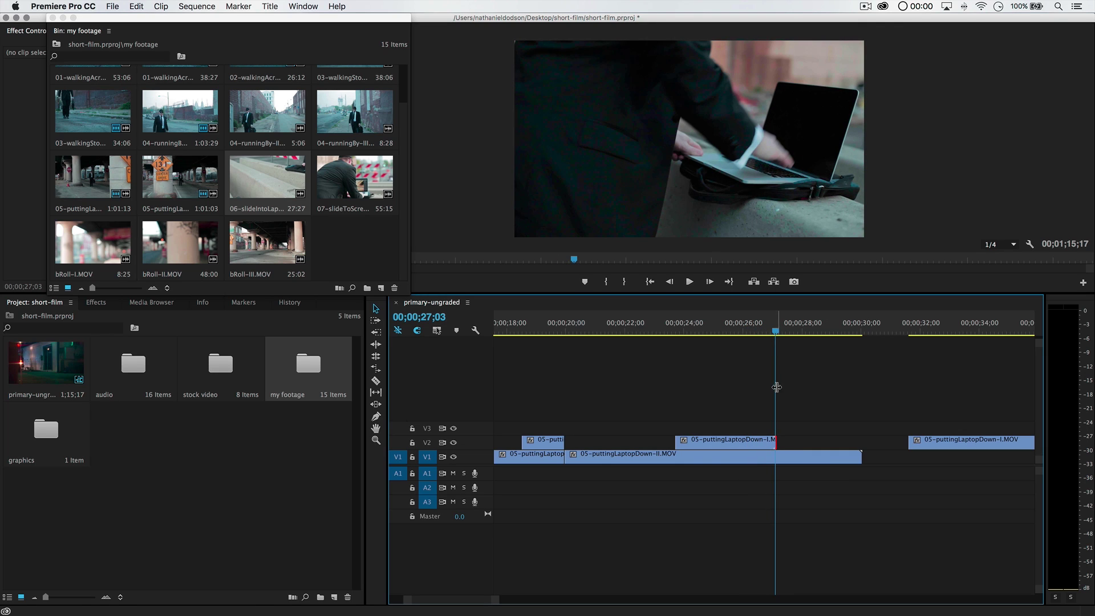
left_click_drag(778, 445, 799, 444)
left_click_drag(779, 337, 660, 337)
key("space")
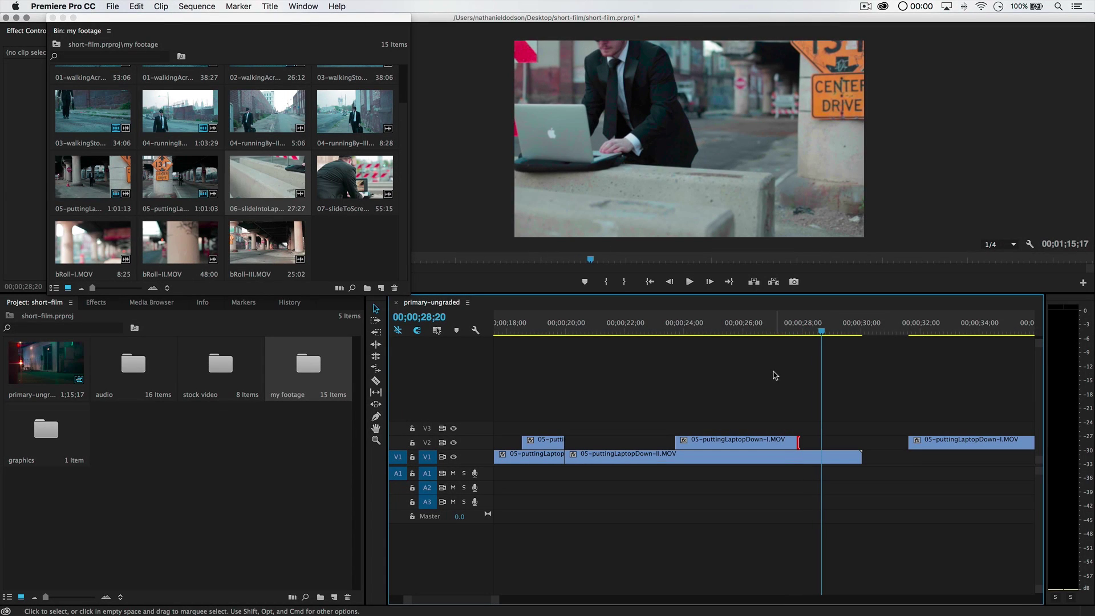
- Check the sequence up to about 00;00;29;02 and delete the leftover 05-puttingLaptopDown-I.MOV segment at the end of V2
left_click(275, 181)
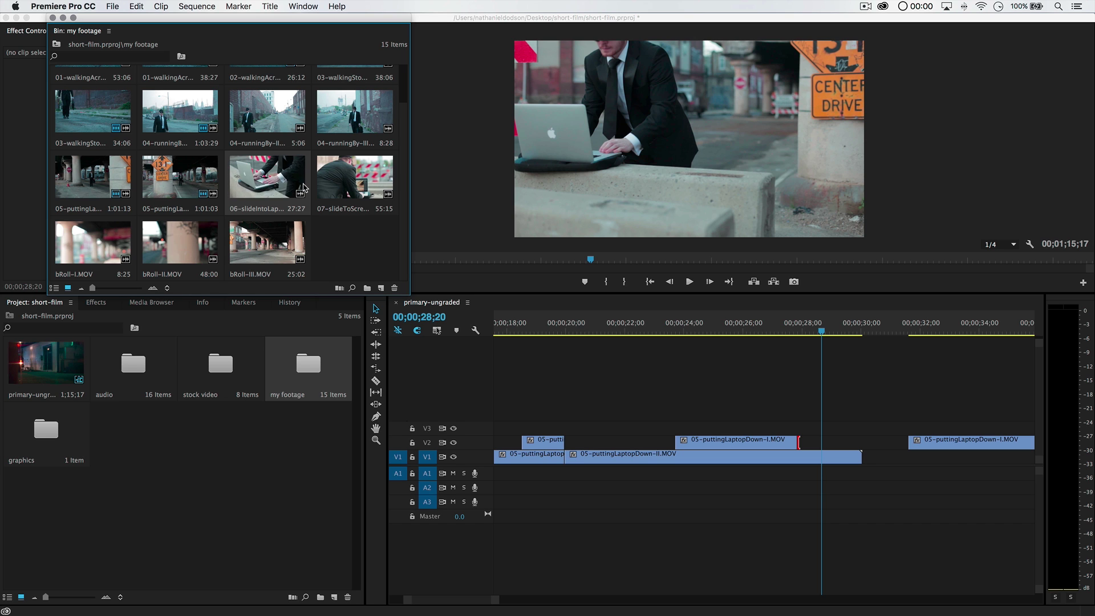
left_click_drag(797, 329, 835, 336)
scroll(949, 398, "right", 5)
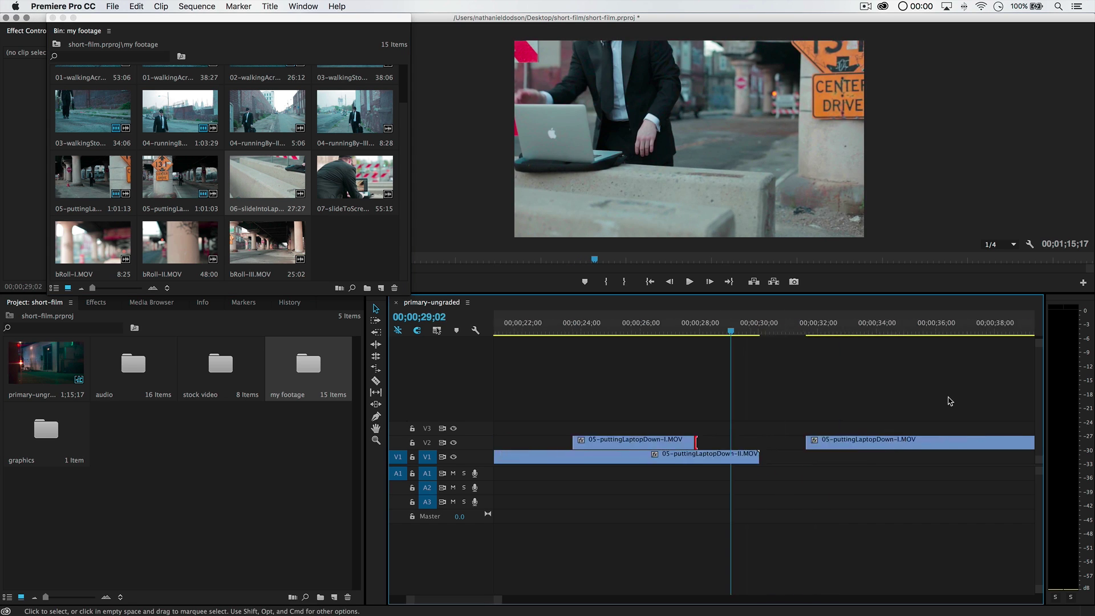
left_click(898, 443)
key("Delete")
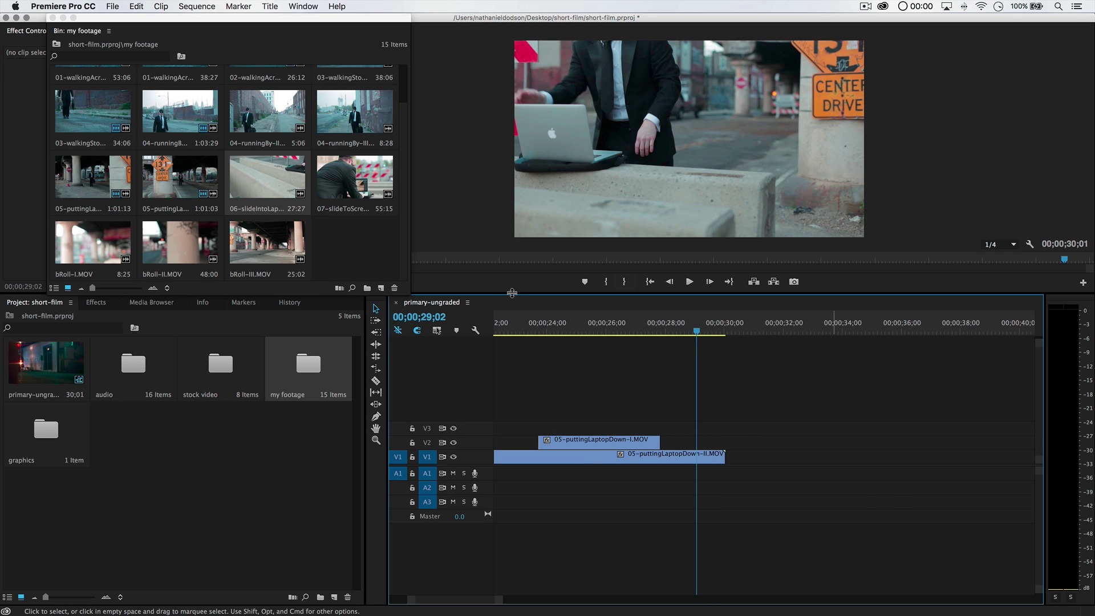
- Add 07-slideToScreen-I.MOV from the my footage bin to V2, just past the end of the V1 clips, and delete its audio
left_click(367, 192)
left_click_drag(355, 185, 777, 489)
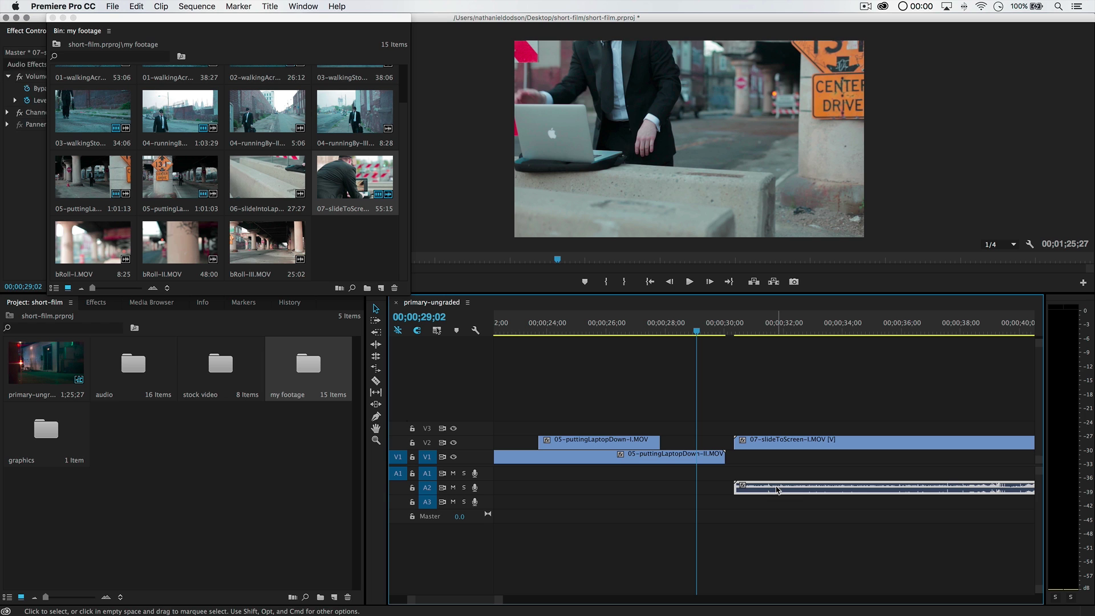
key("Delete")
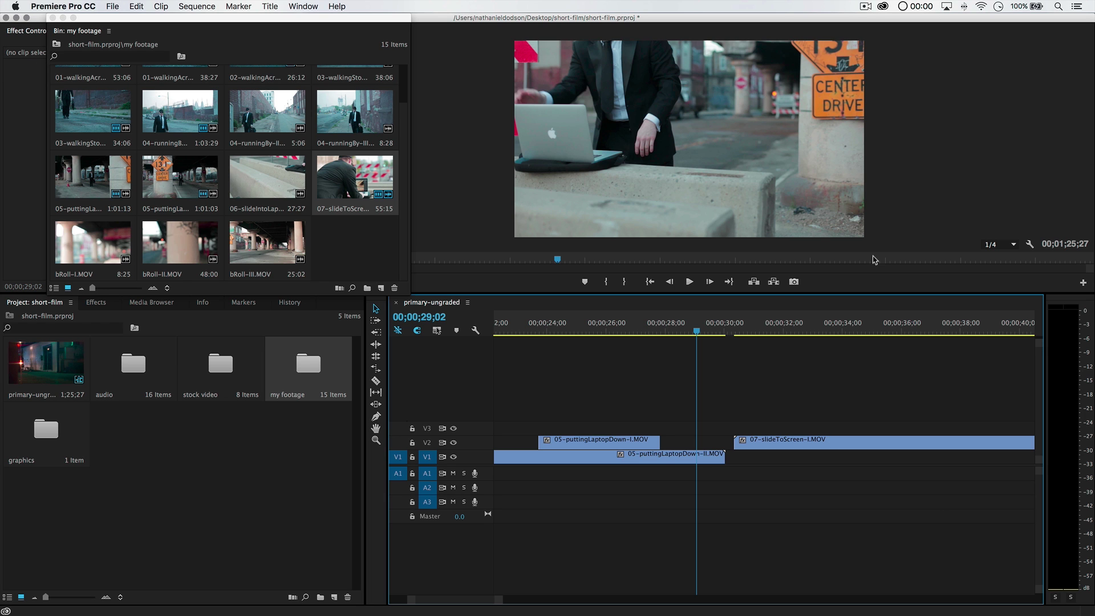
- Find the wanted take in 07-slideToScreen-I.MOV, split the clip at 00;01;17;07, and delete the part before the split
left_click_drag(736, 325, 899, 345)
key("minus")
key("minus")
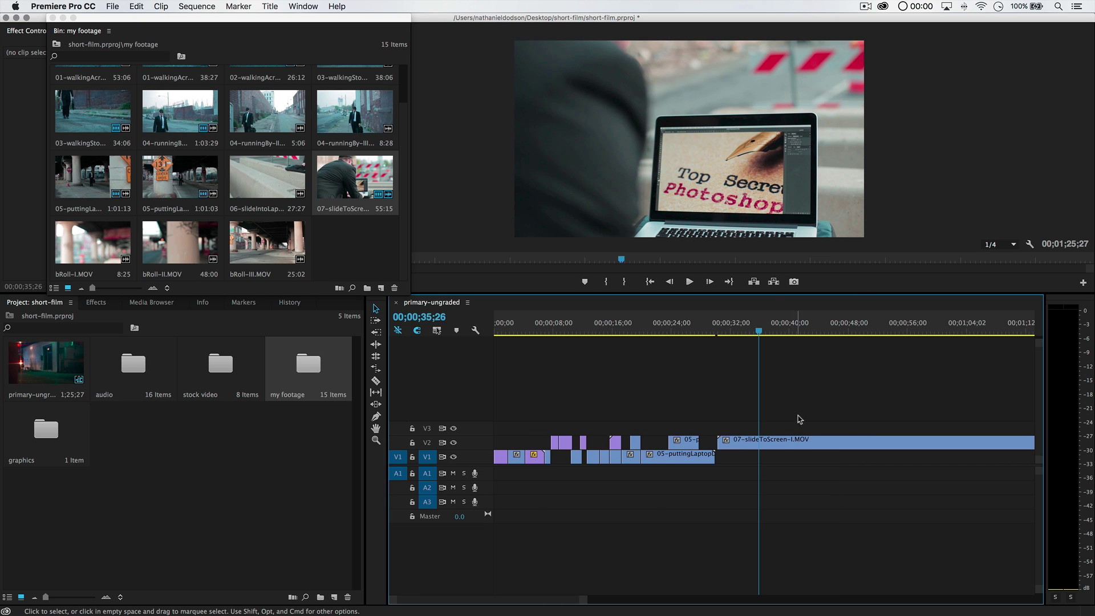
scroll(843, 413, "right", 3)
left_click_drag(729, 339, 959, 344)
scroll(940, 425, "right", 8)
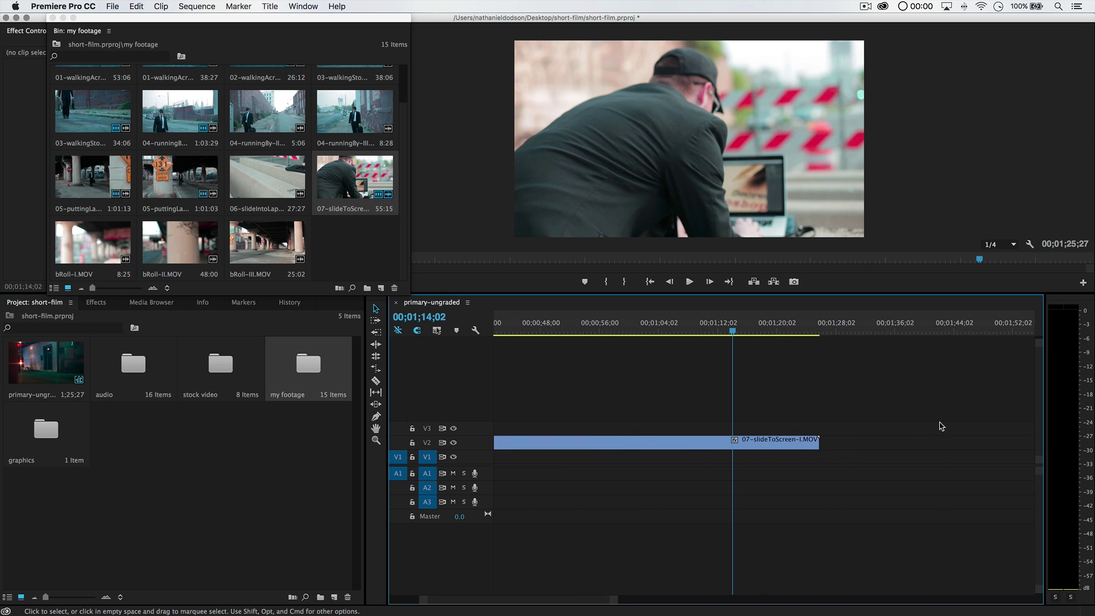
left_click_drag(735, 336, 759, 334)
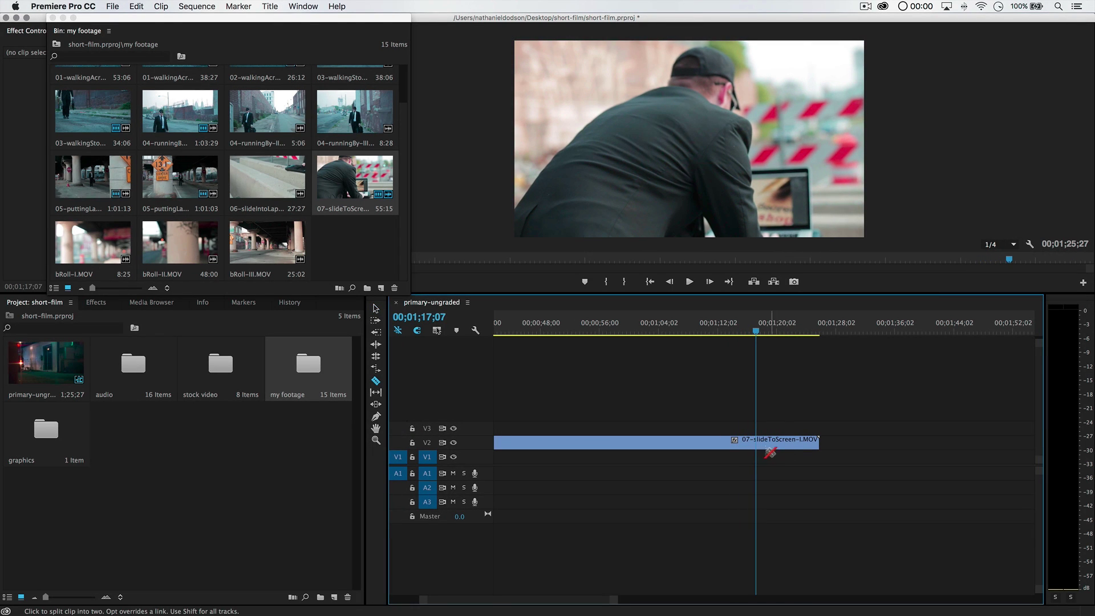
key("v")
left_click(705, 445)
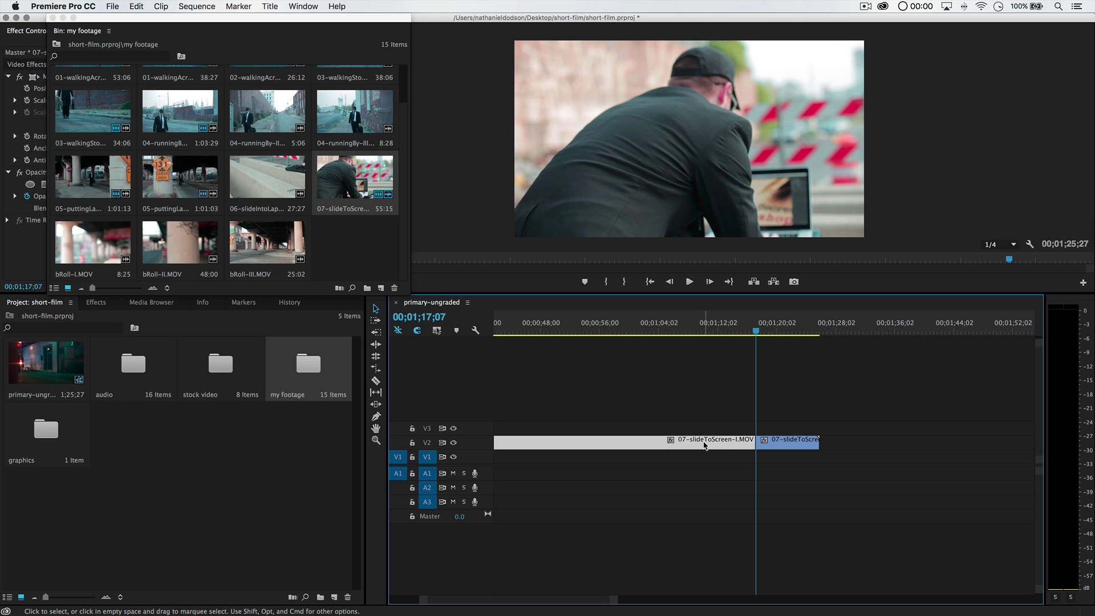
key("Delete")
- Move the remaining 07-slideToScreen-I.MOV segment to V1, directly after 05-puttingLaptopDown-II.MOV, and play the cut
left_click_drag(775, 446, 528, 446)
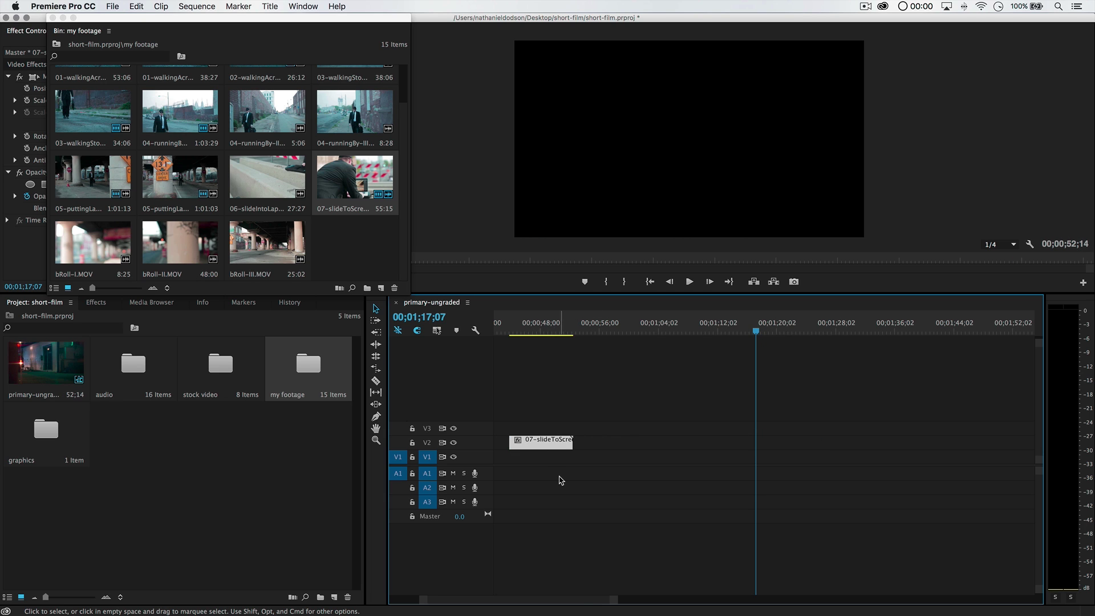
scroll(559, 480, "left", 5)
left_click_drag(861, 447, 752, 457)
left_click_drag(724, 330, 703, 329)
key("space")
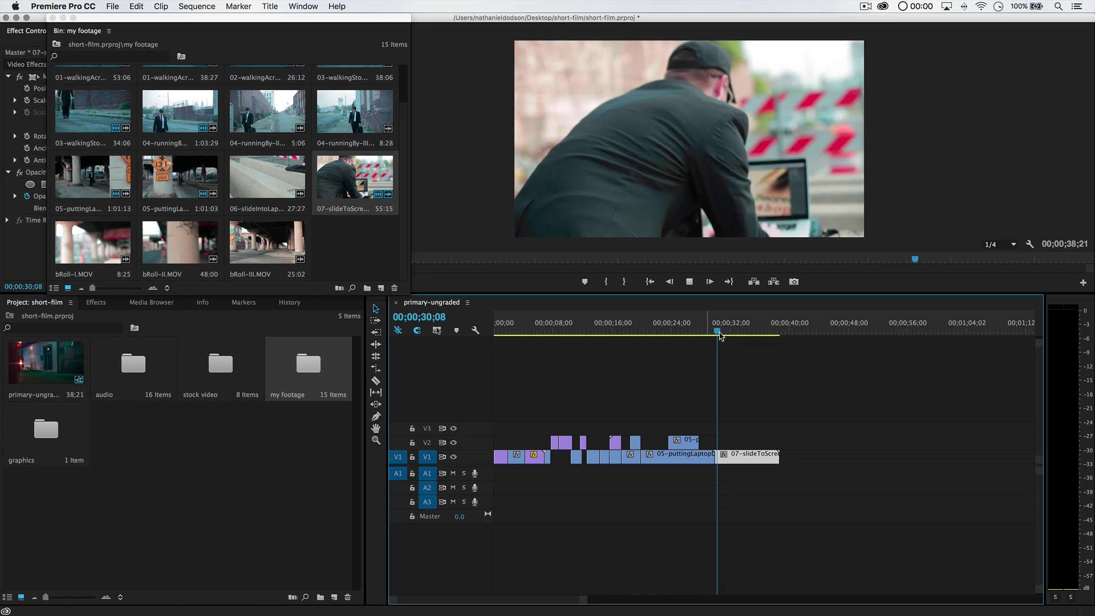
- Trim about 1;08 off the start of 07-slideToScreen-I.MOV, keeping it against the preceding V1 clip, and replay the cut
key("space")
left_click_drag(718, 456, 738, 457)
left_click(708, 335)
key("space")
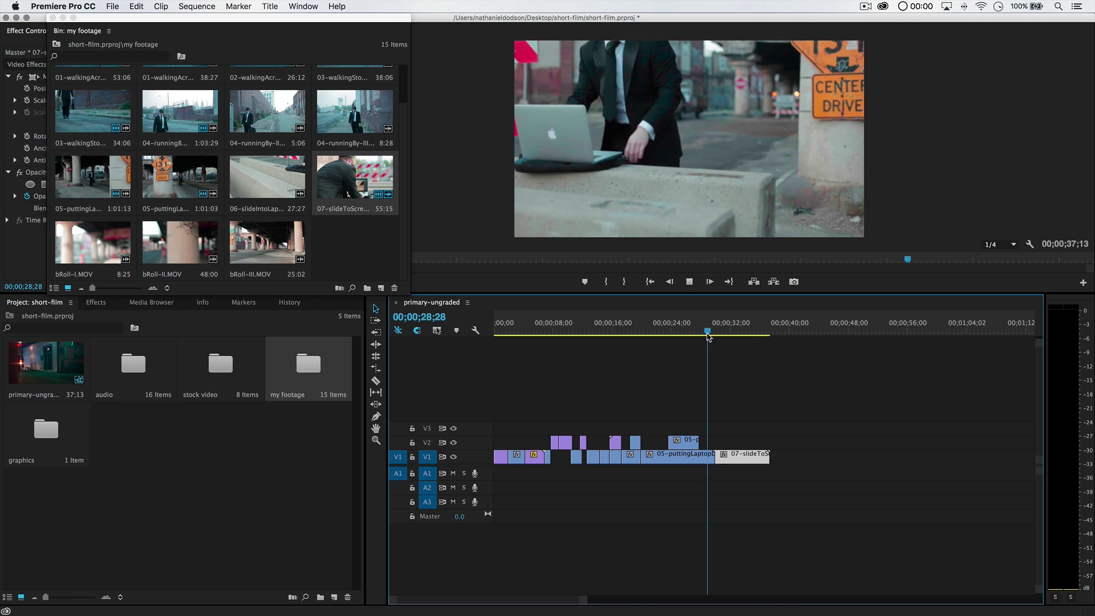
- Review the laptop-opening section between 00;00;23;15 and the 07-slideToScreen-I.MOV cut, and delete the second 05-puttingLaptopDown-I.MOV segment from V2
left_click_drag(708, 335, 697, 329)
key("=")
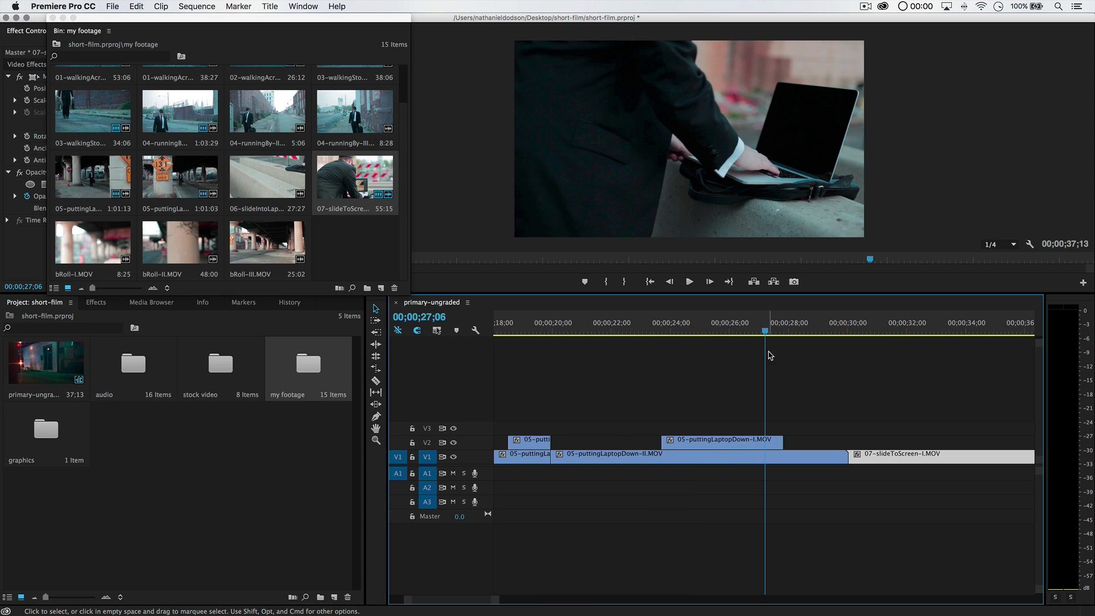
mouse_move(768, 336)
left_mouse_down()
mouse_move(794, 337)
mouse_move(716, 342)
mouse_move(761, 343)
left_mouse_up()
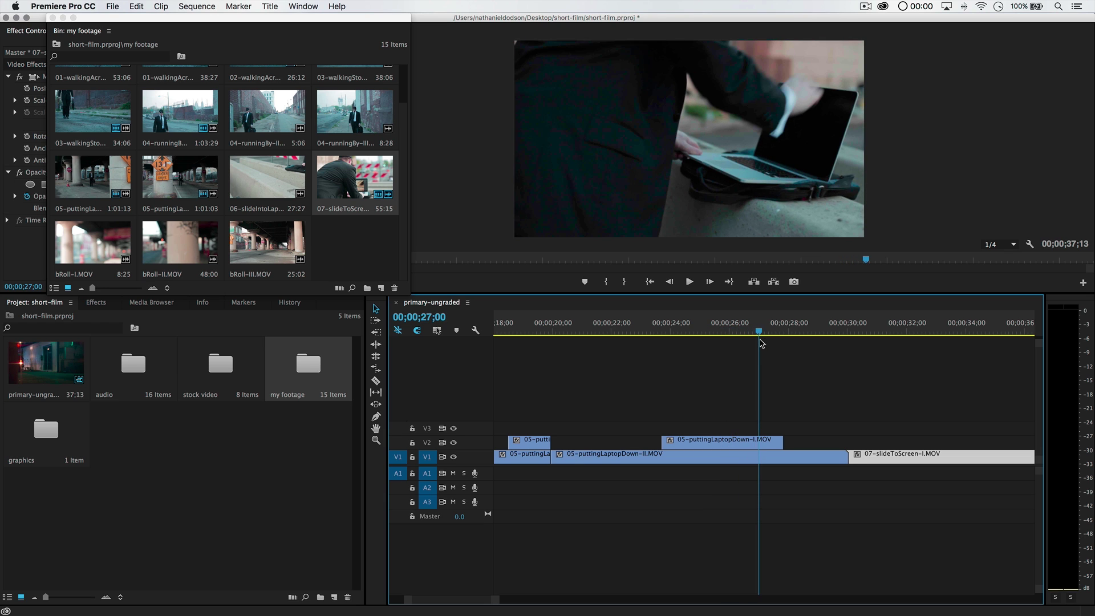
left_click_drag(844, 336, 759, 386)
left_click_drag(757, 335, 656, 366)
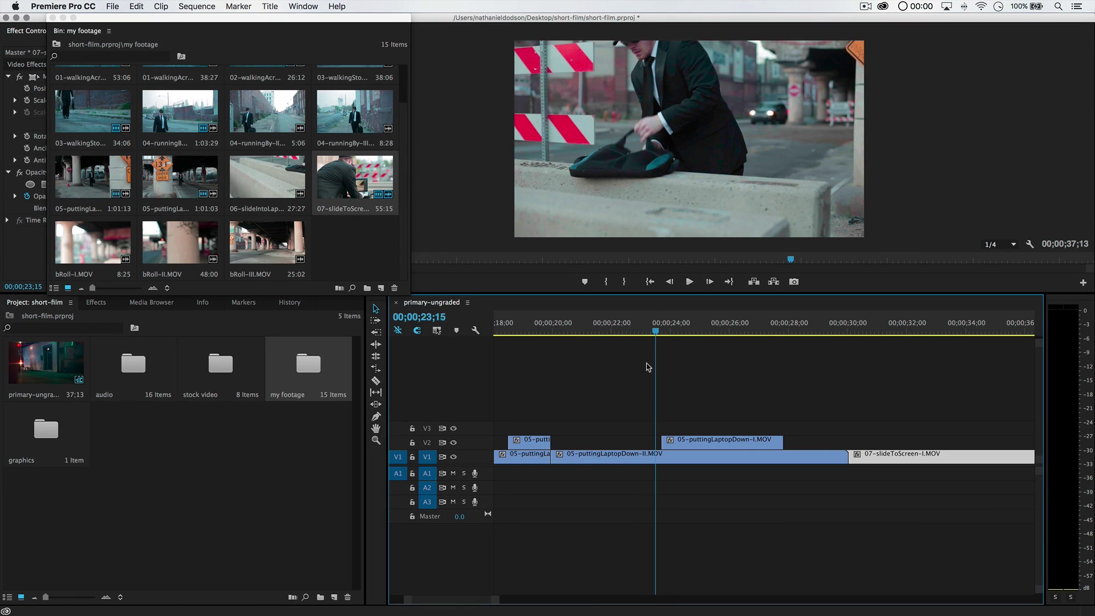
left_click(706, 441)
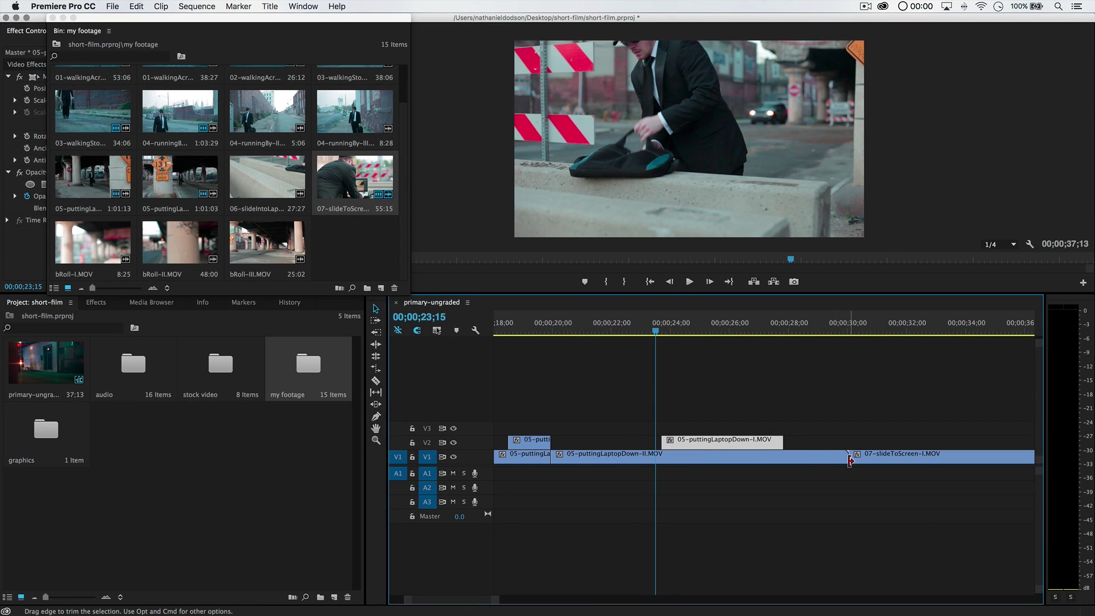
key("Delete")
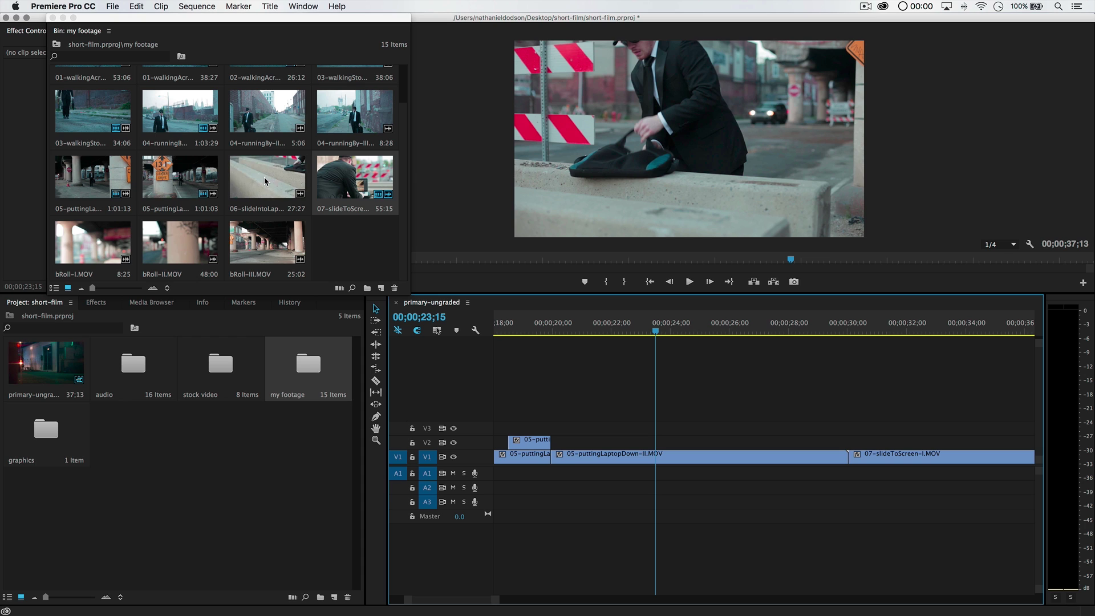
- Place 06-slideIntoLaptop-I.MOV from the my footage bin on V2 at 00;00;23;15 and delete its audio
left_click_drag(267, 182, 658, 447)
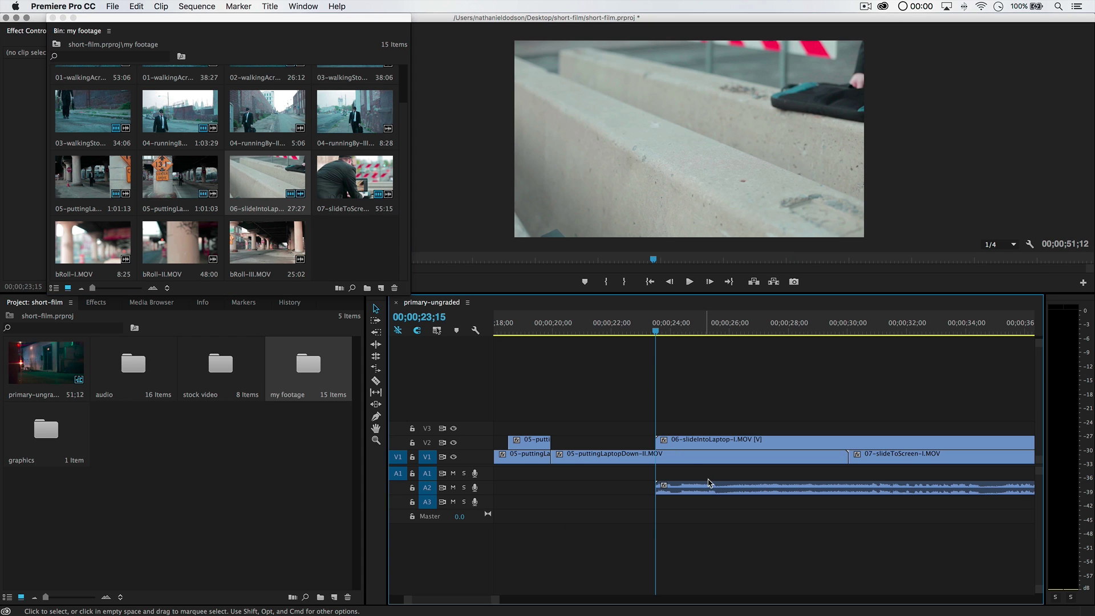
left_click(705, 492, "alt")
key("Delete")
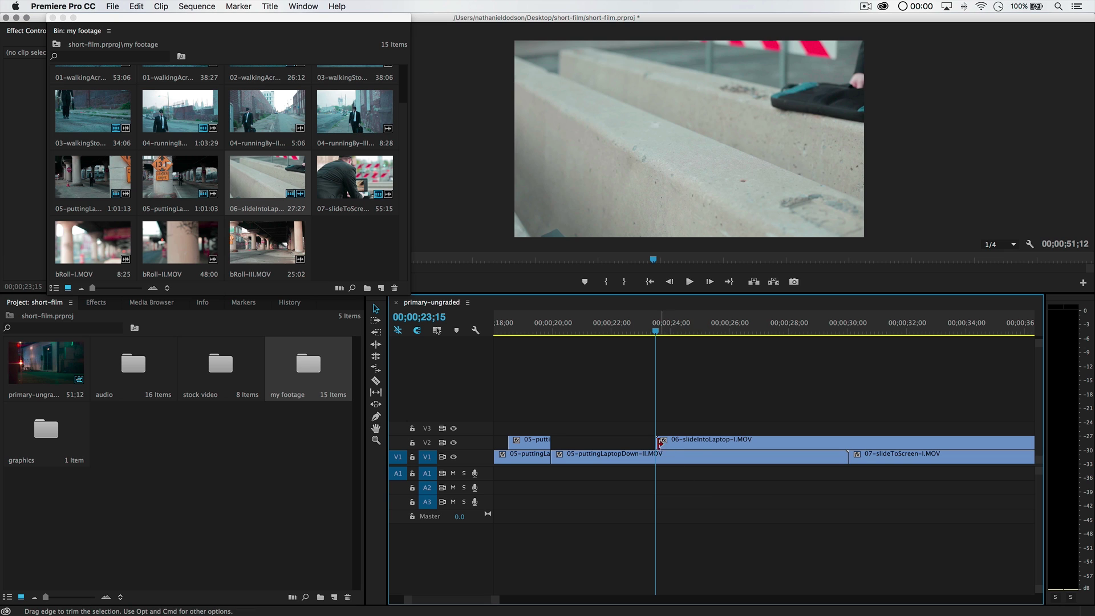
- Trim about 1;15 off the start of 06-slideIntoLaptop-I.MOV, place it at about 00;00;23;20 on V2, and play the cut
left_click_drag(654, 439, 682, 442)
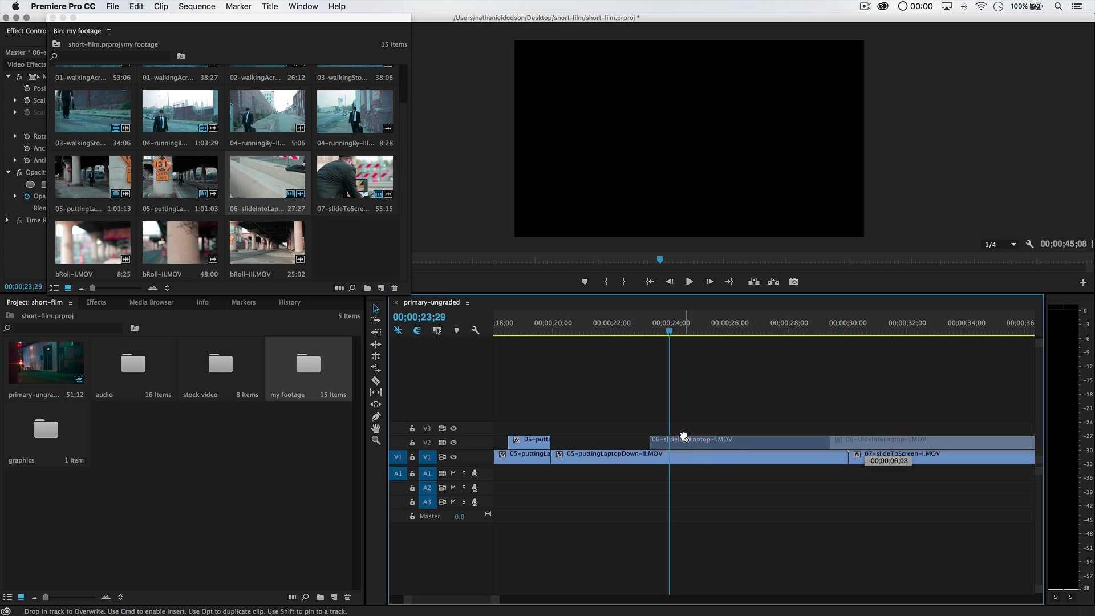
left_click_drag(668, 334, 724, 335)
left_click_drag(721, 443, 869, 443)
left_click_drag(794, 442, 665, 444)
left_click_drag(693, 335, 641, 338)
key("space")
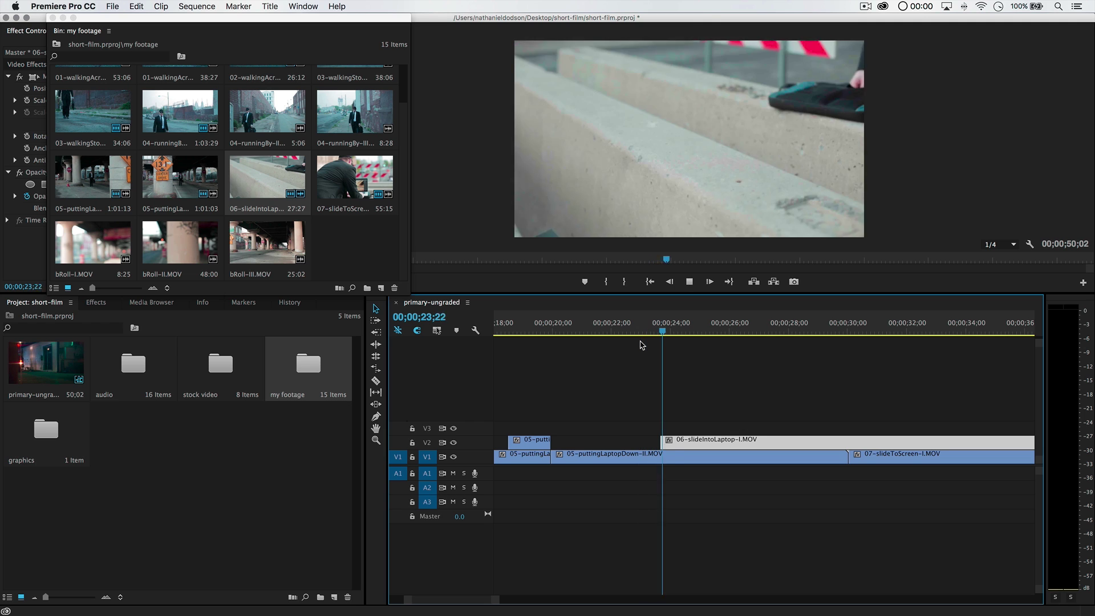
key("space")
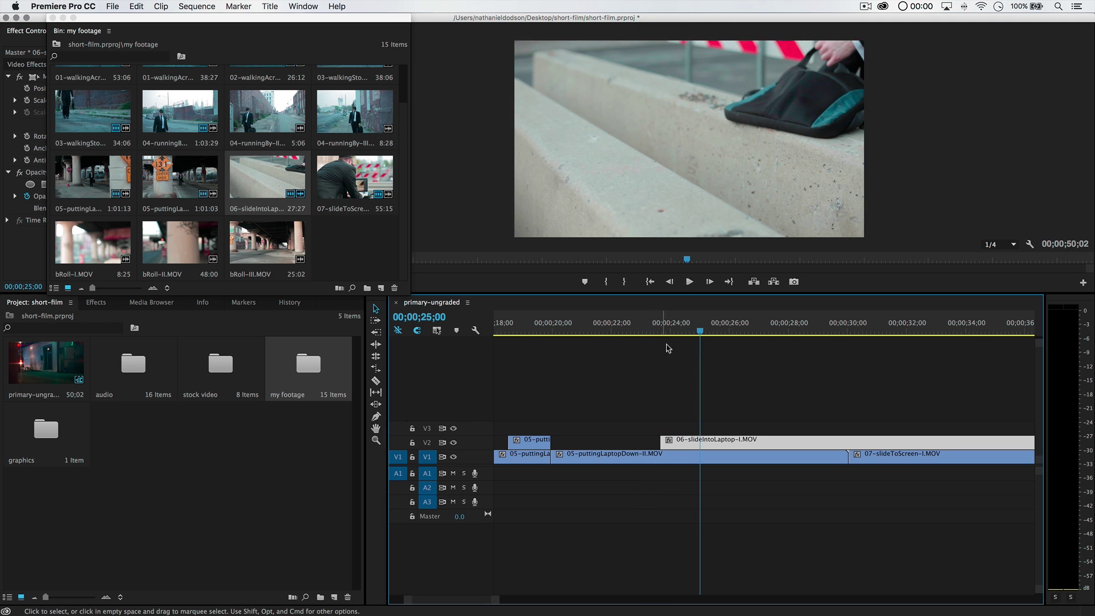
- Trim the start of 06-slideIntoLaptop-I.MOV to 00;00;25;00 and move the clip back to 00;00;23;19 on V2
left_click_drag(660, 441, 701, 442)
left_click_drag(686, 333, 662, 334)
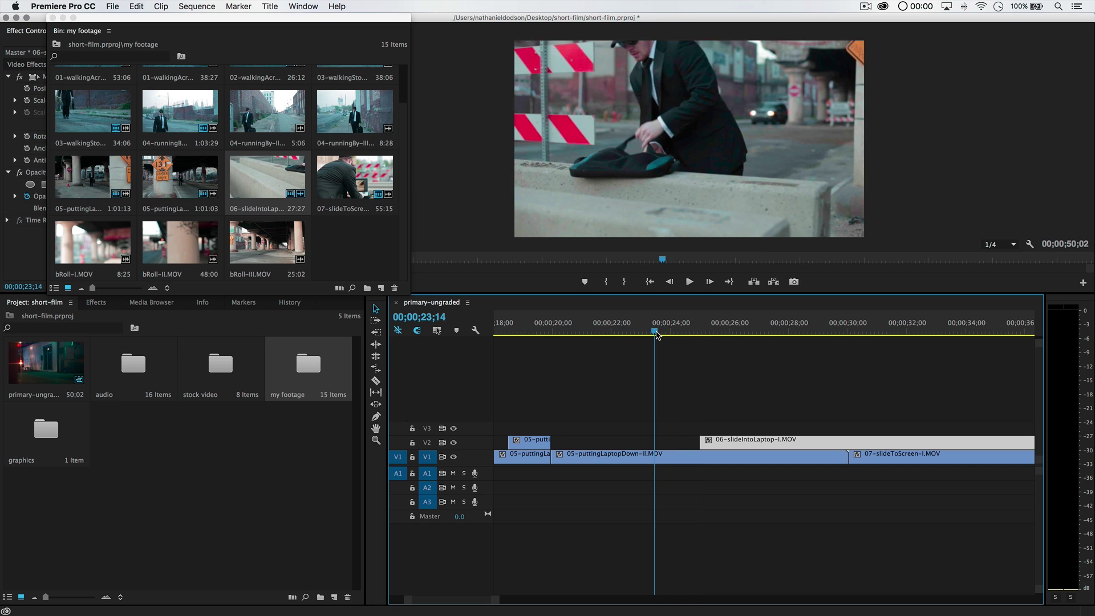
left_click_drag(761, 439, 721, 440)
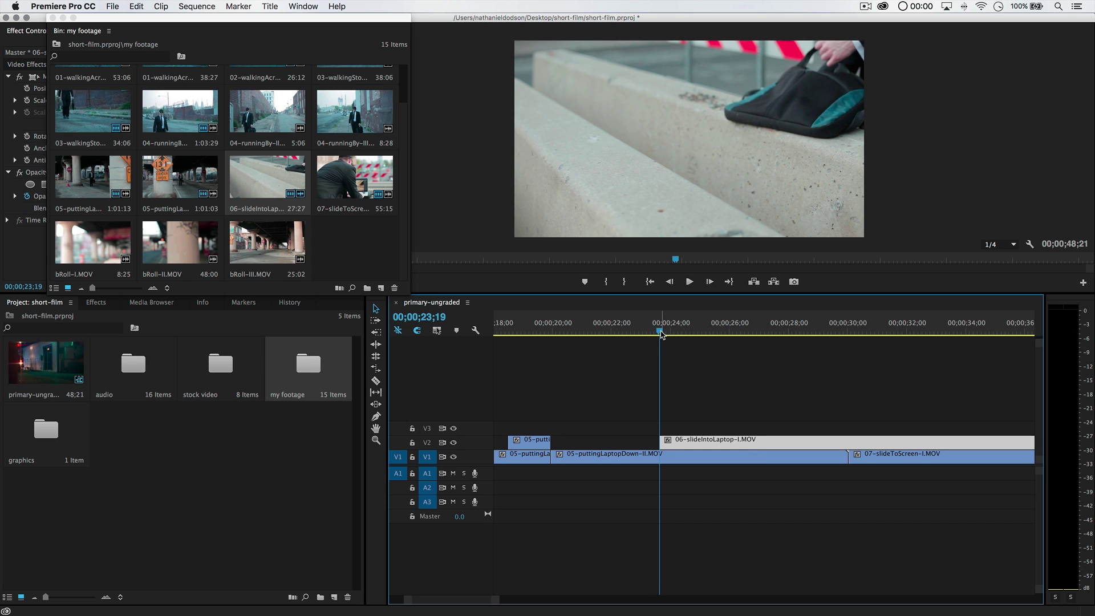
- Play 06-slideIntoLaptop-I.MOV on V2, split it at 00;00;26;04, and delete the part after the cut
key("space")
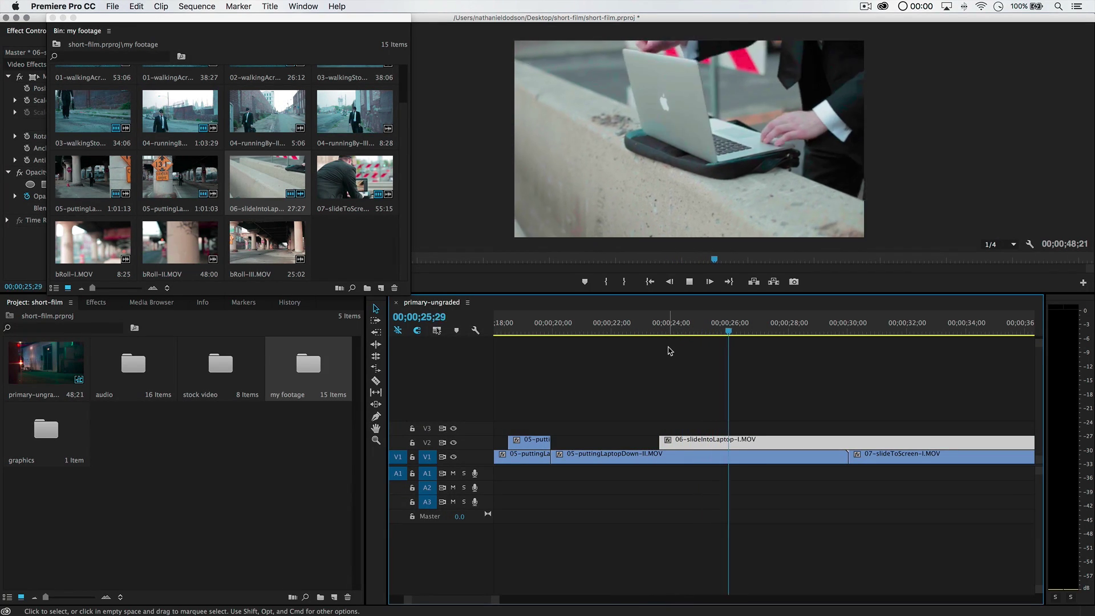
key("space")
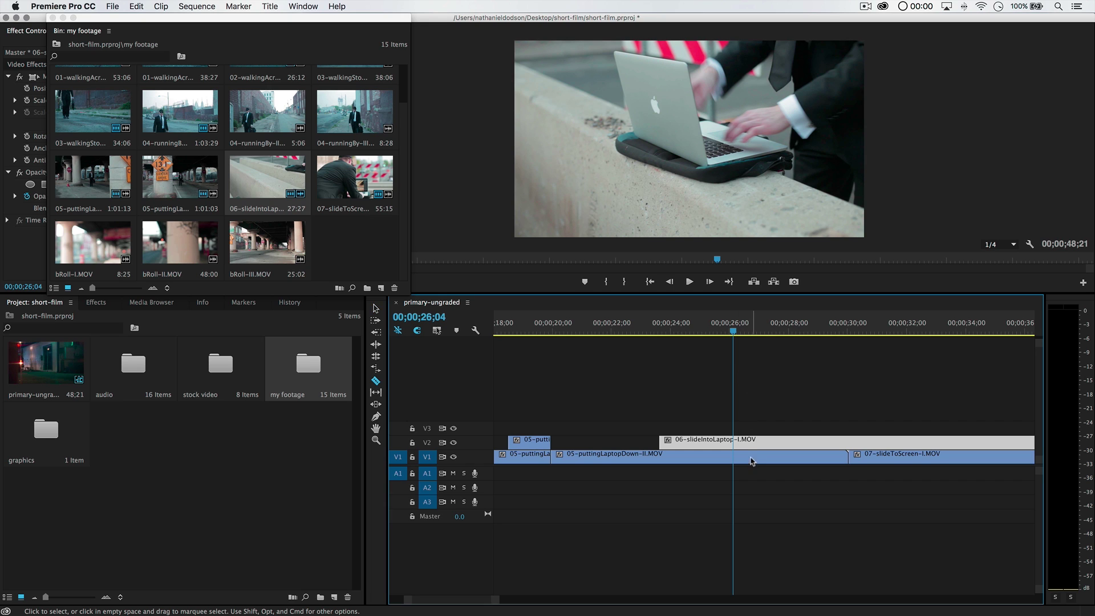
left_click(738, 442)
left_click(767, 441)
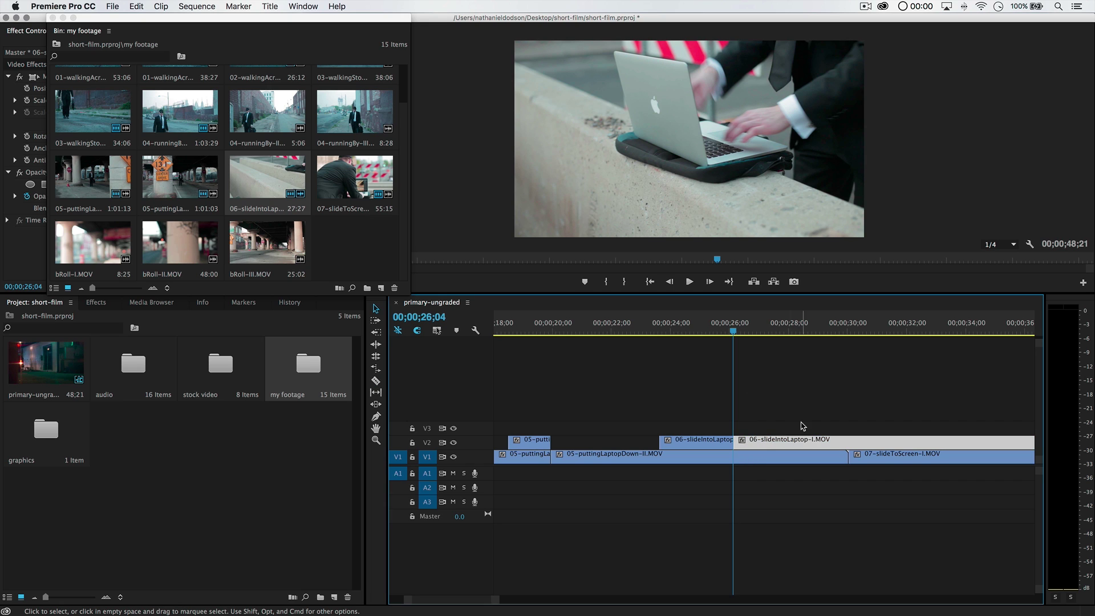
key("Delete")
- Remove the section of 05-puttingLaptopDown-II.MOV on V1 between 00;00;26;04 and 00;00;27;25, and ripple delete the gap
left_click_drag(759, 329, 766, 331)
left_click_drag(777, 330, 783, 331)
key("c")
left_click(785, 459)
left_click(734, 458)
key("v")
left_click(763, 459)
key("Delete")
left_click(759, 460)
right_click(758, 463)
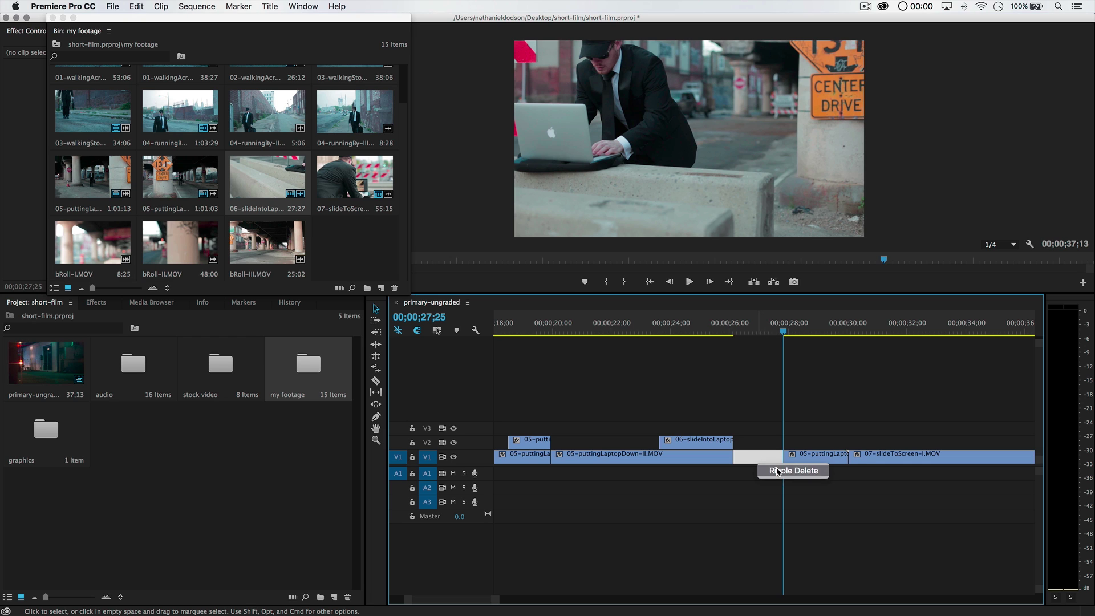
left_click(779, 472)
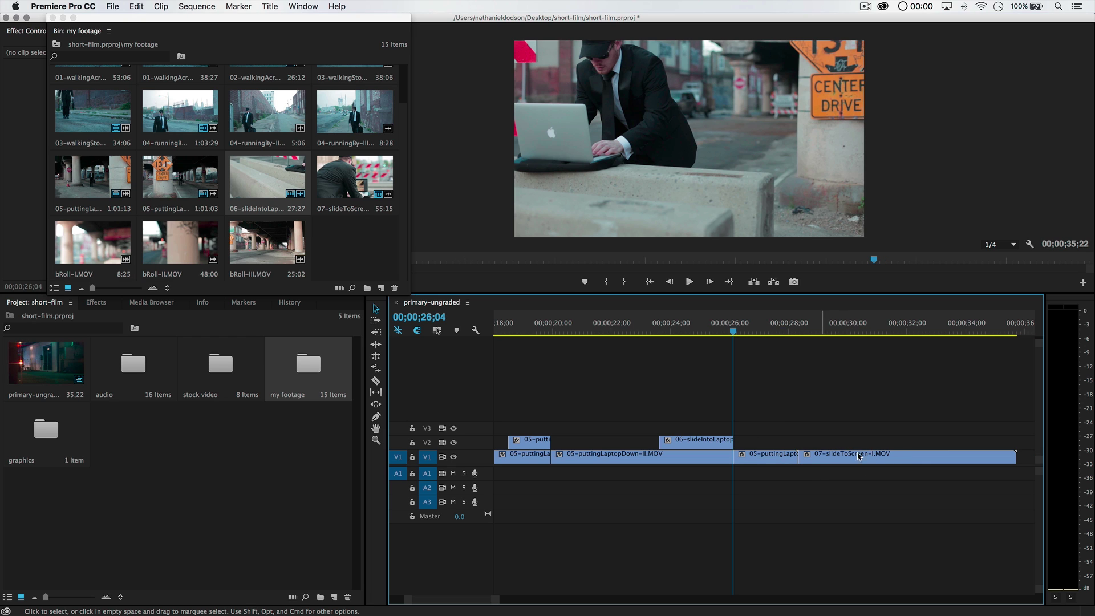
- Play the laptop cut, remove the last 05-puttingLaptopDown-II.MOV segment from 00;00;26;22 onward, and move 07-slideToScreen-I.MOV against it
left_click_drag(720, 333, 636, 337)
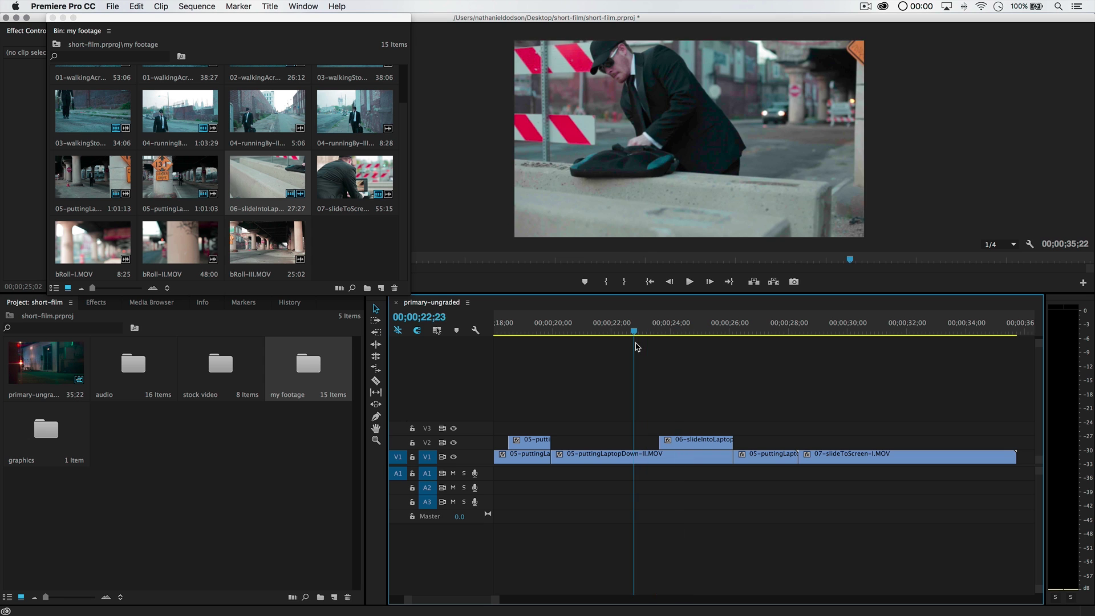
key("space")
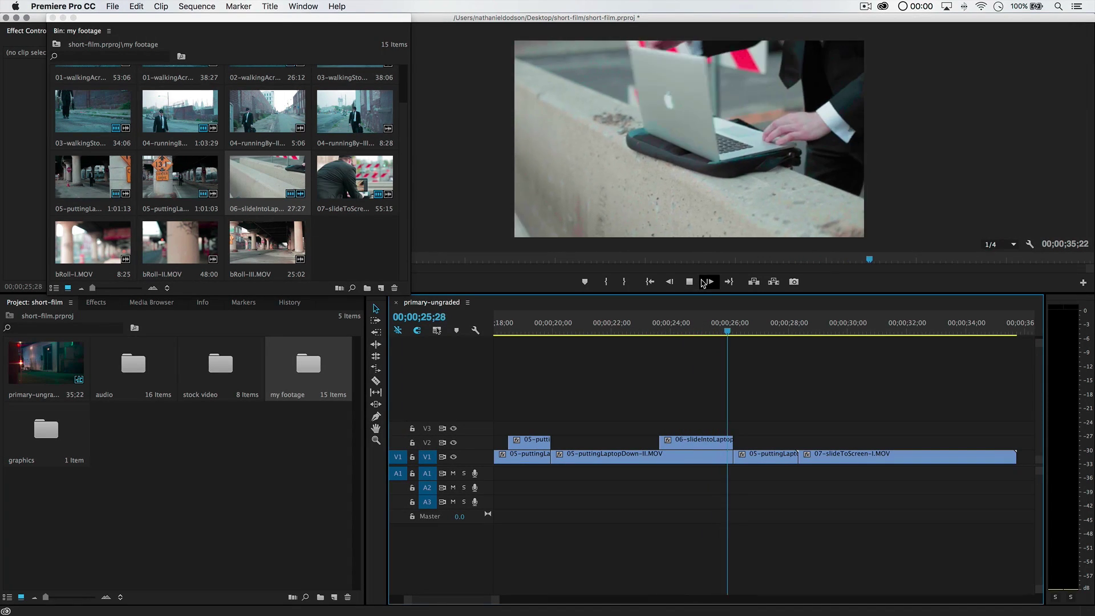
key("space")
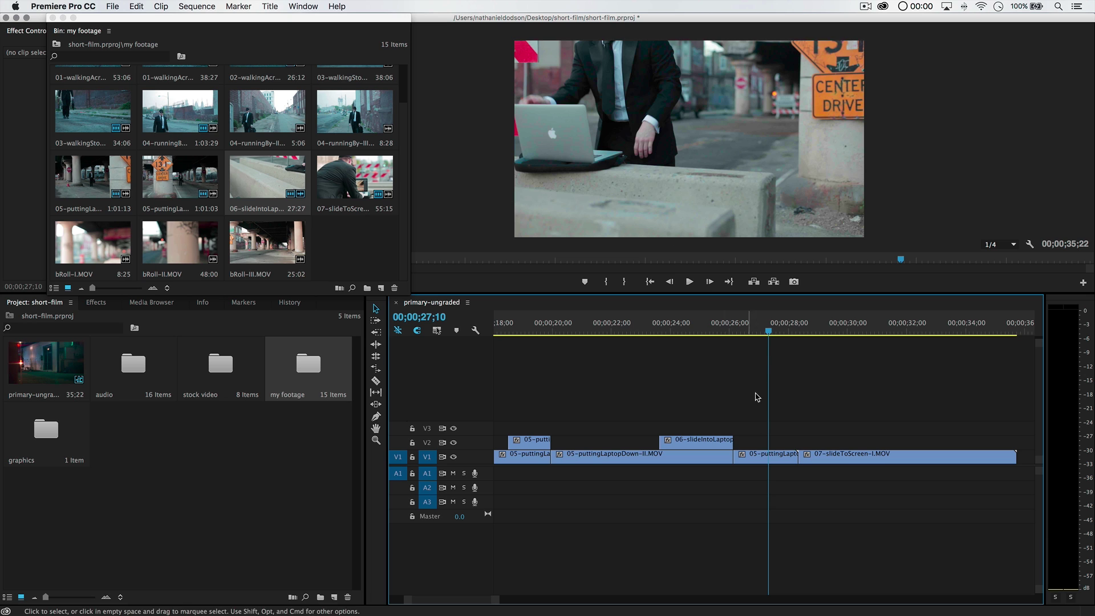
left_click_drag(769, 336, 752, 338)
key("super+k")
left_click(758, 457)
key("Delete")
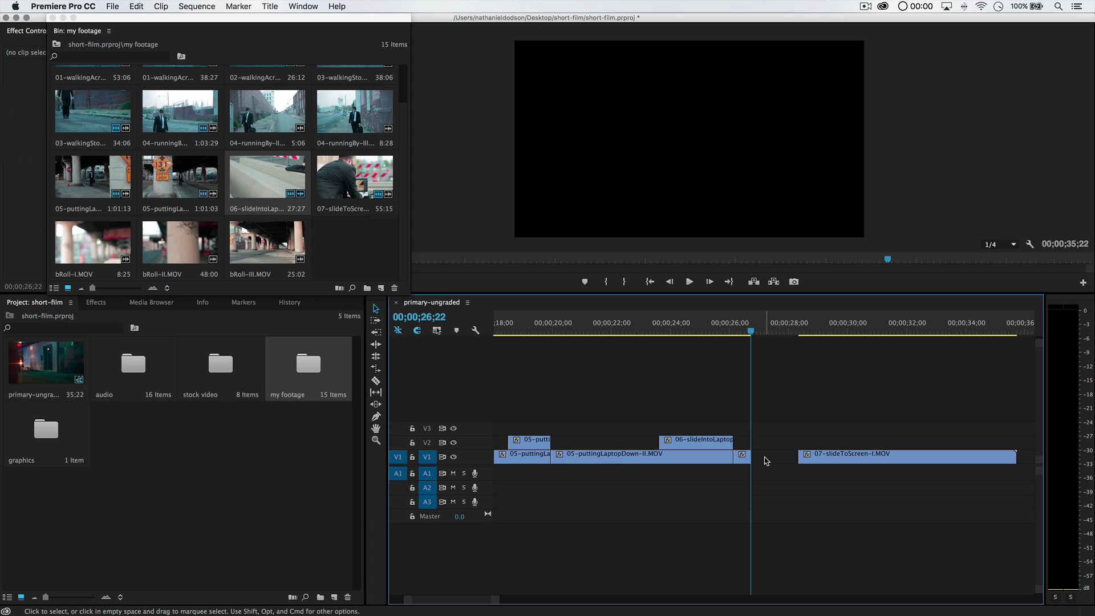
left_click_drag(820, 458, 772, 459)
- Play through 07-slideToScreen-I.MOV on V1 and split it at 00;00;31;00
left_click(736, 337)
key("space")
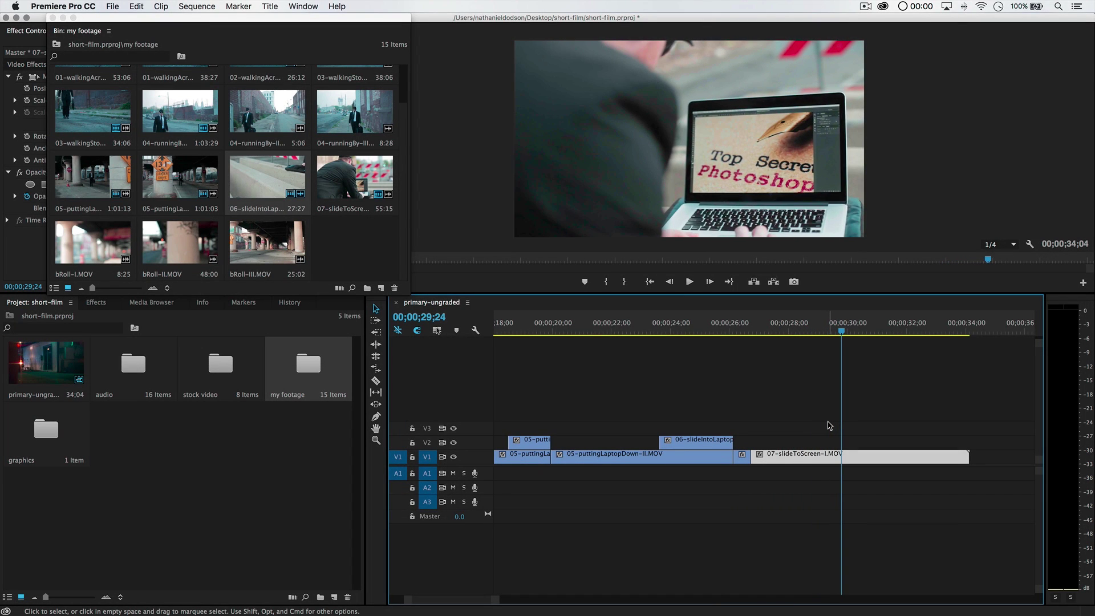
key("space")
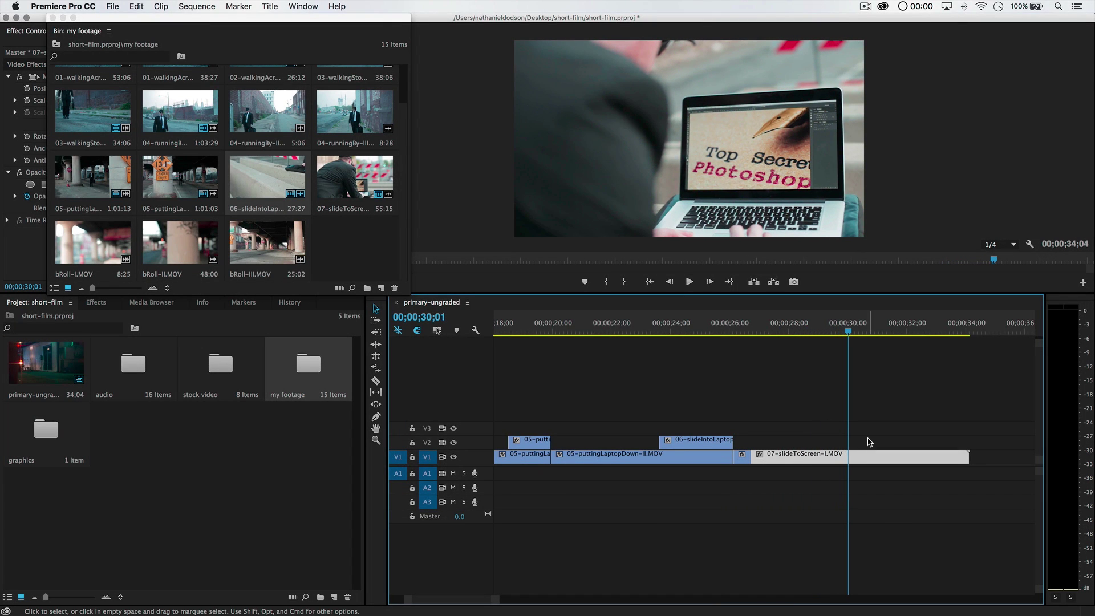
key("space")
key("space")
left_click_drag(861, 332, 880, 330)
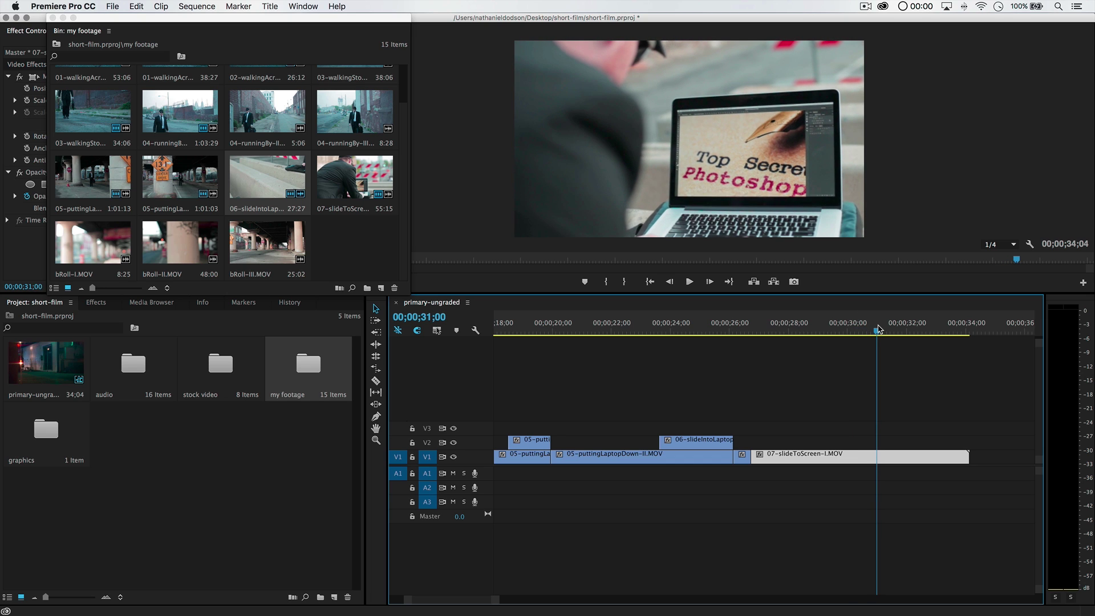
key("c")
left_click(878, 455)
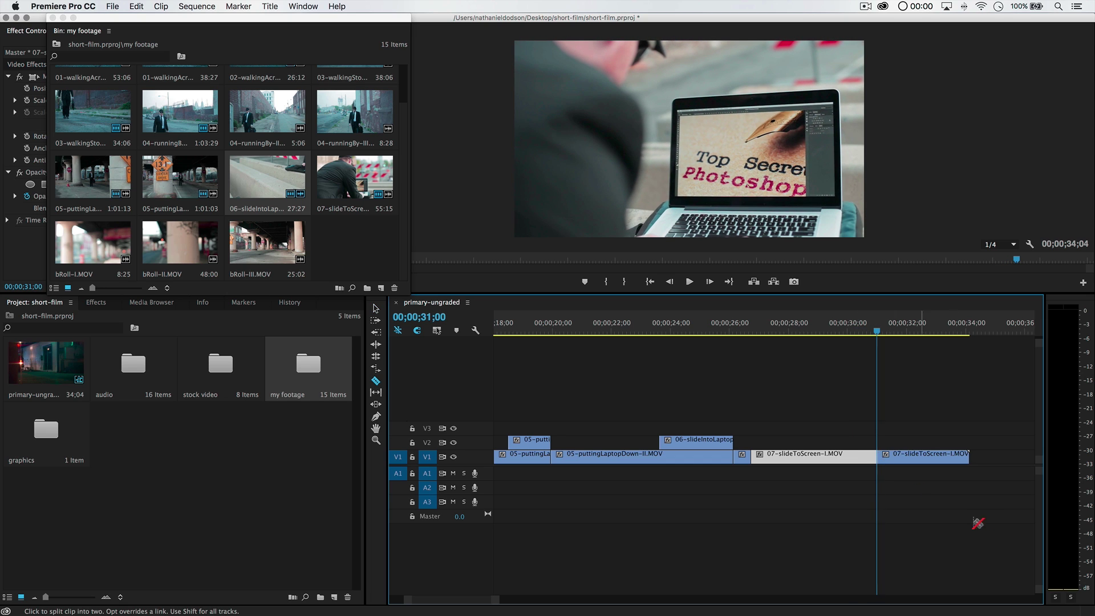
- Delete the part of 07-slideToScreen-I.MOV after 00;00;31;00 and save the project
key("Delete")
key("super+z")
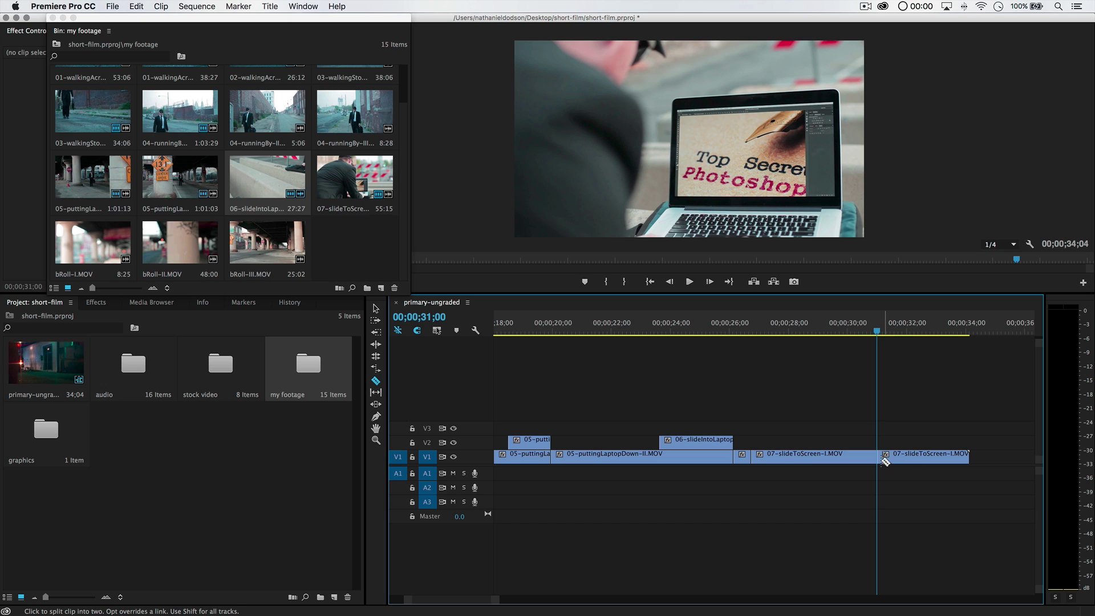
key("v")
left_click(907, 457)
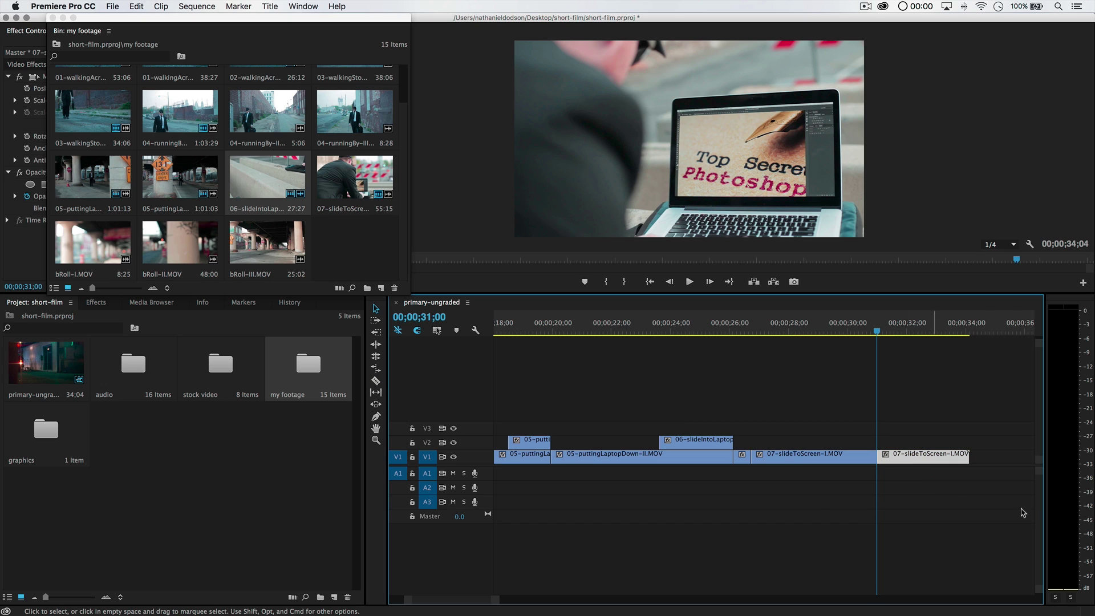
key("Delete")
key("super+s")
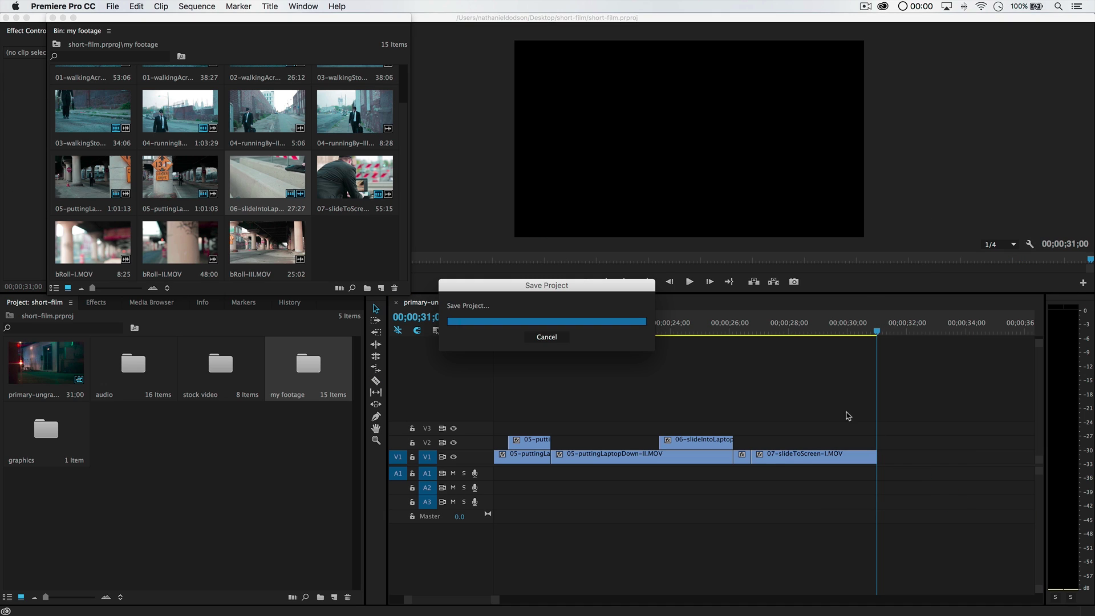
- Place top-secret-ps-image.jpg from the graphics bin on V1 at 00;00;31;00 and close the graphics and my footage bins
scroll(772, 466, "down", 2)
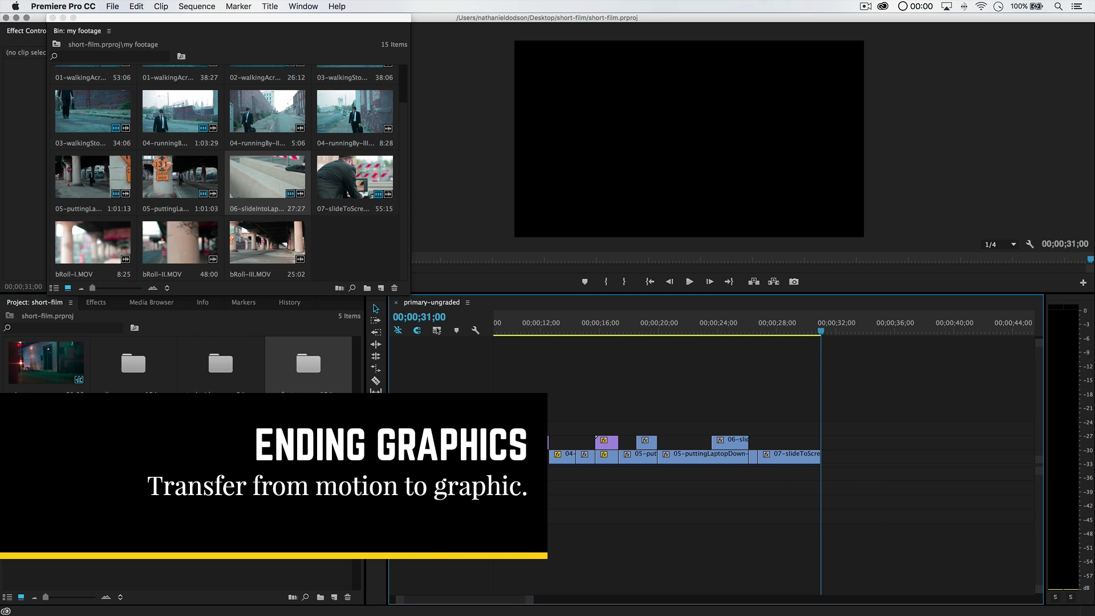
double_click(46, 428)
left_click(131, 137)
left_click_drag(463, 262, 830, 464)
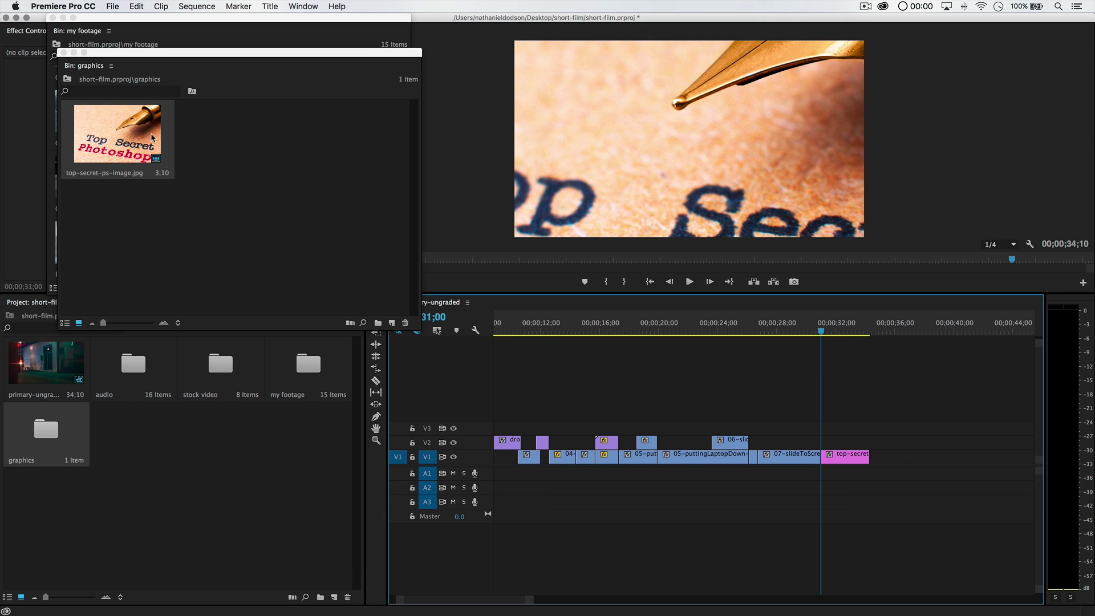
left_click(63, 57)
left_click(63, 52)
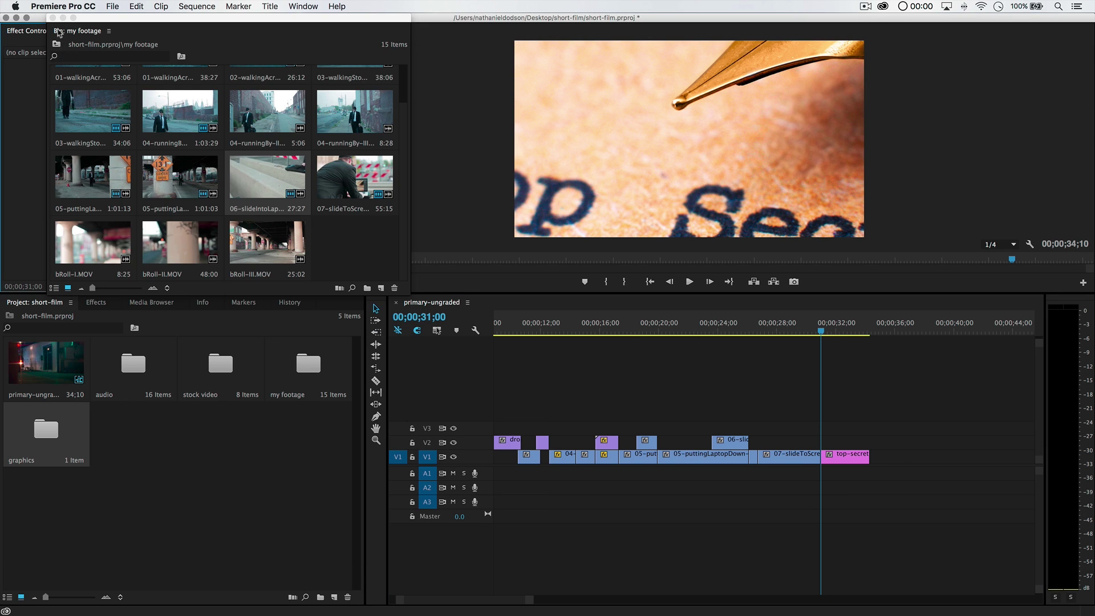
left_click(53, 18)
- Select the top-secret-ps-image.jpg clip at 00;00;32;01 and set its Scale to 47
left_click(824, 333)
left_click_drag(824, 333, 800, 337)
left_click(832, 336)
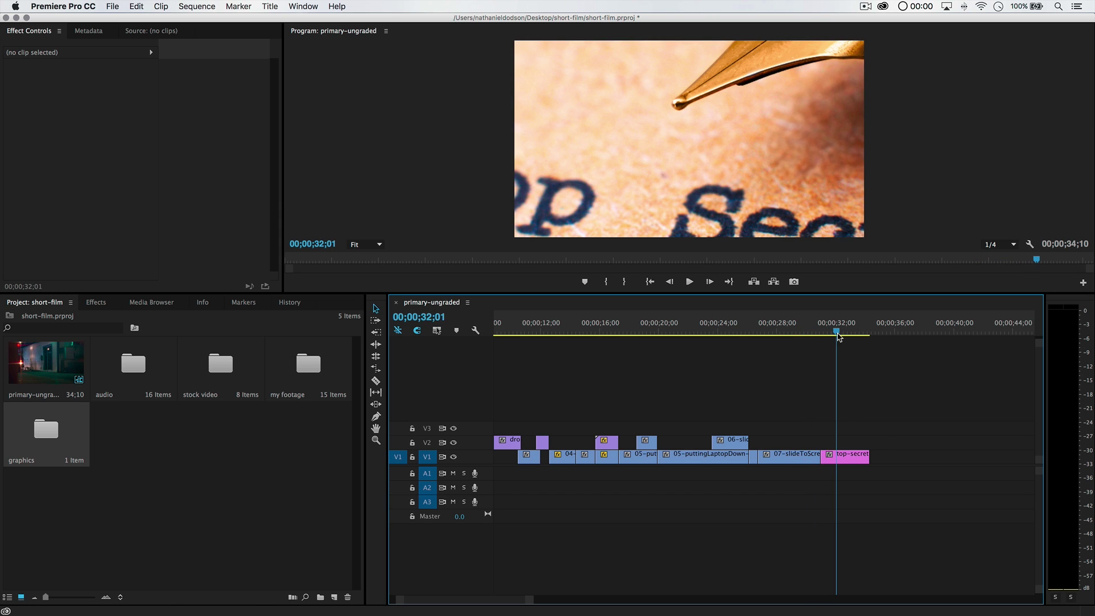
left_click(845, 454)
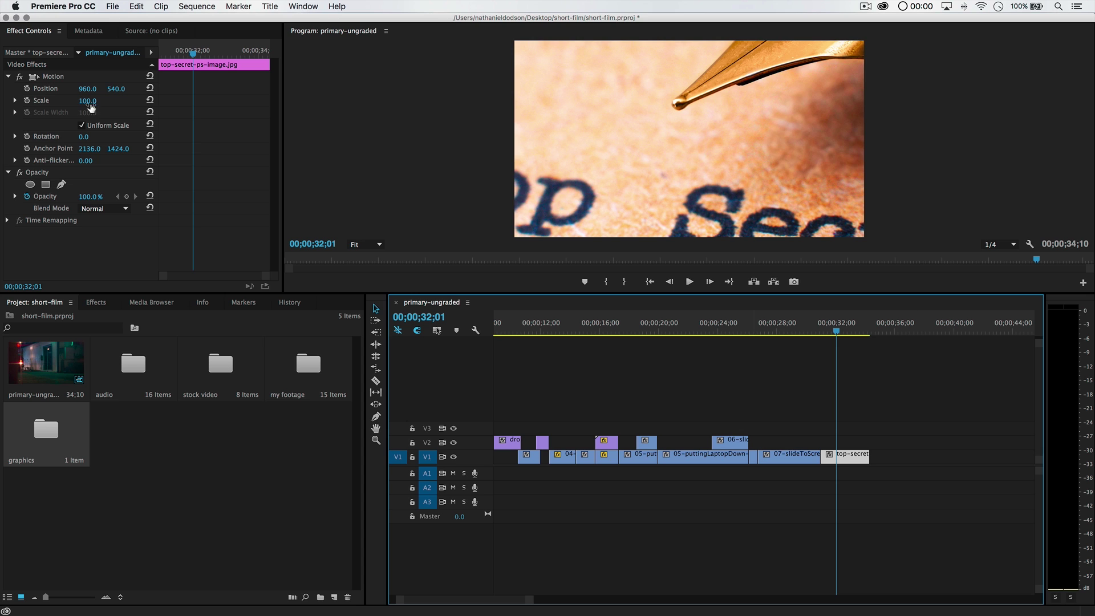
left_click_drag(89, 105, 57, 104)
left_click(85, 102)
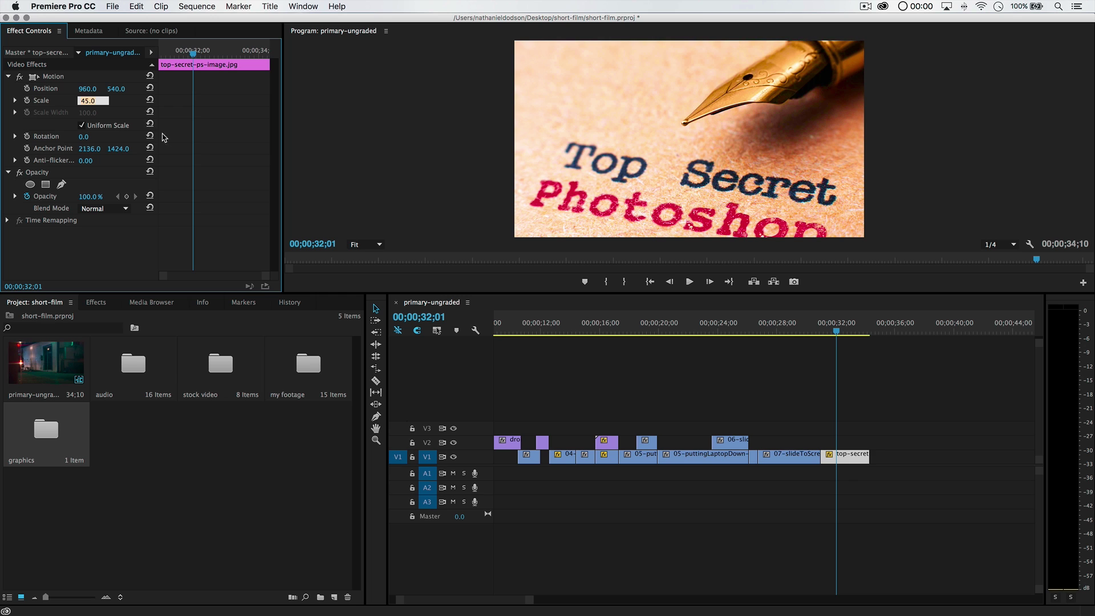
key("Return")
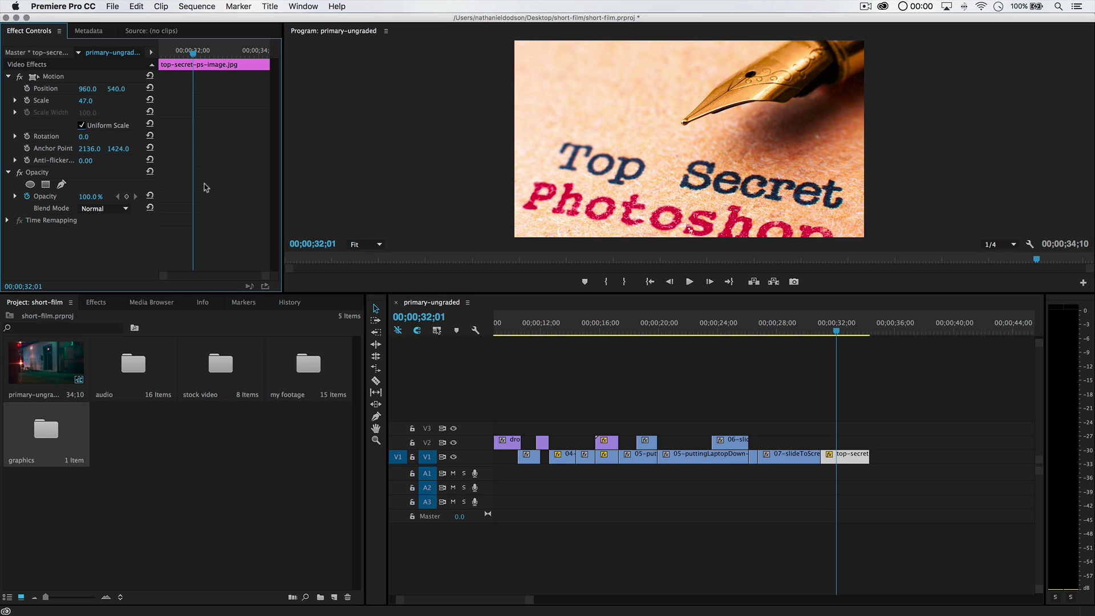
- Set the vertical Position of top-secret-ps-image.jpg to 420
left_click_drag(113, 90, 48, 90)
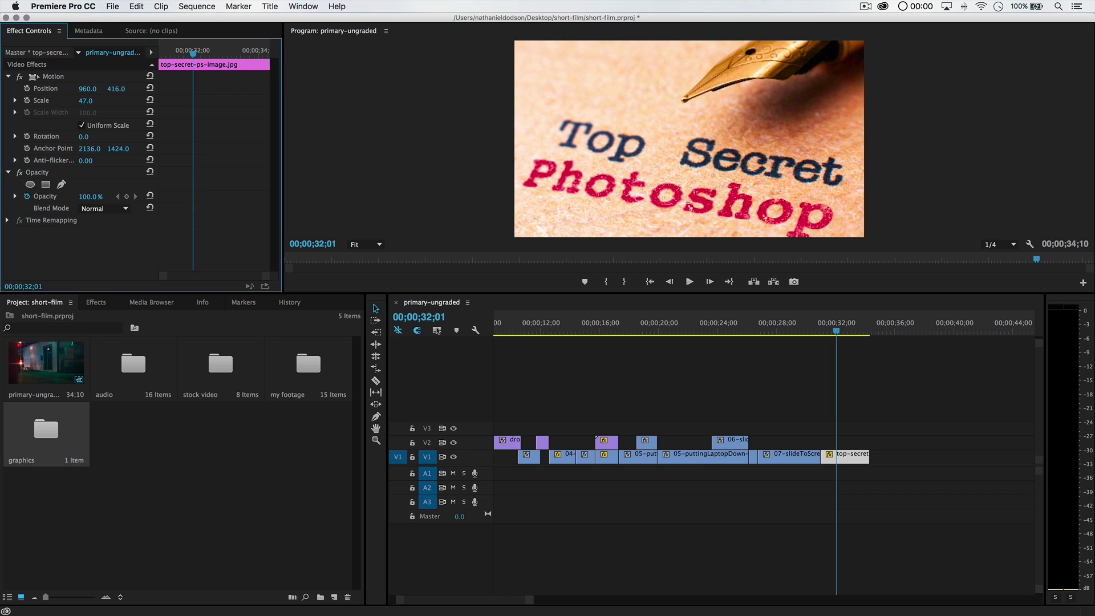
left_click(118, 89)
type("420")
key("Tab")
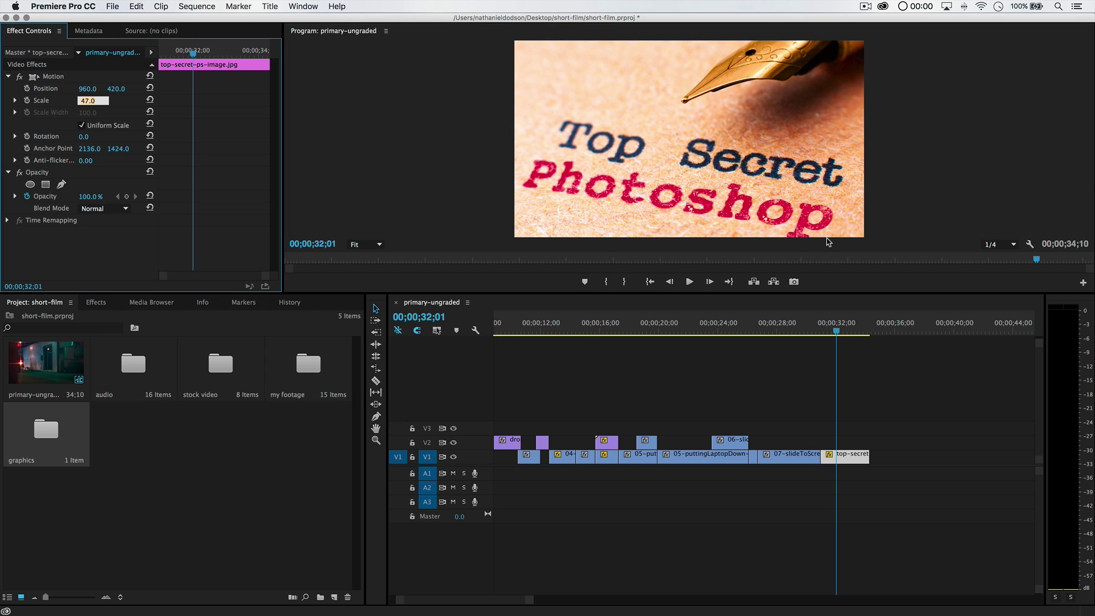
- Play the cut into top-secret-ps-image.jpg and add a Cross Dissolve between it and 07-slideToScreen-I.MOV
left_click_drag(834, 330, 796, 333)
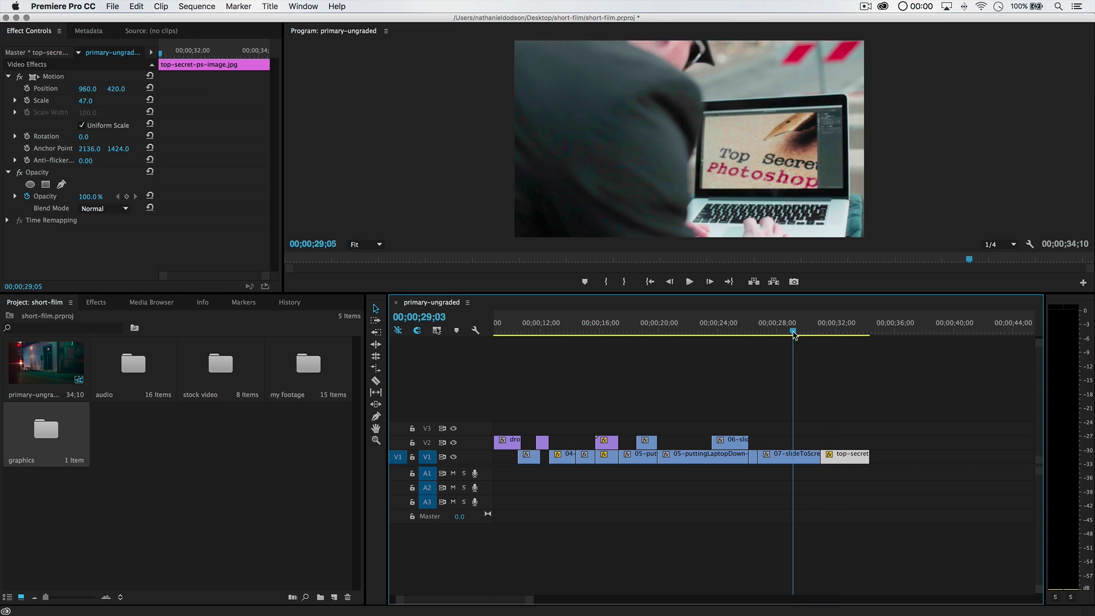
key("space")
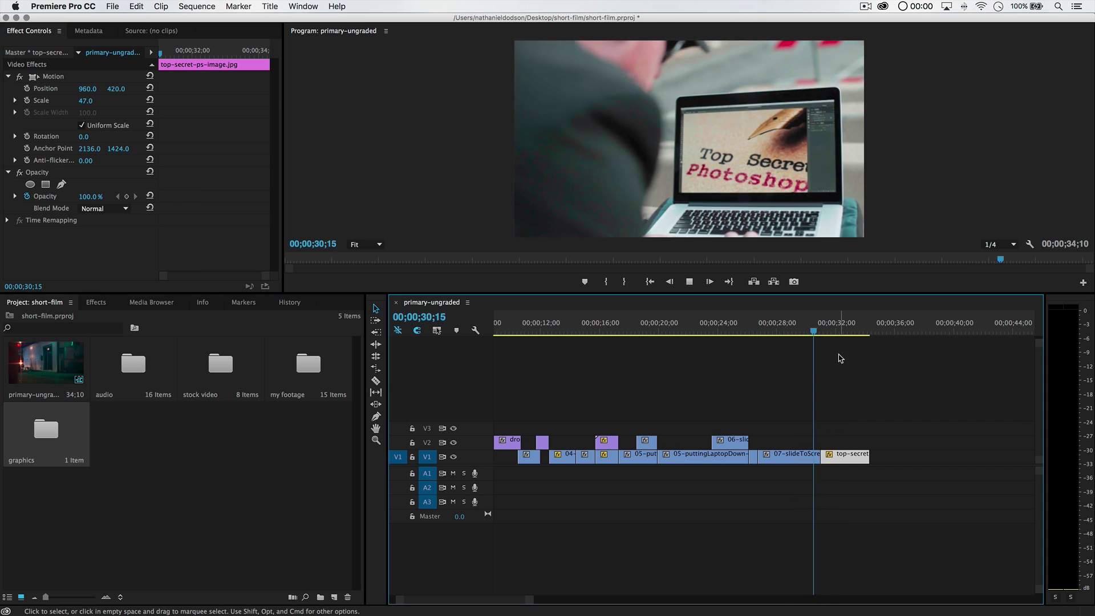
key("space")
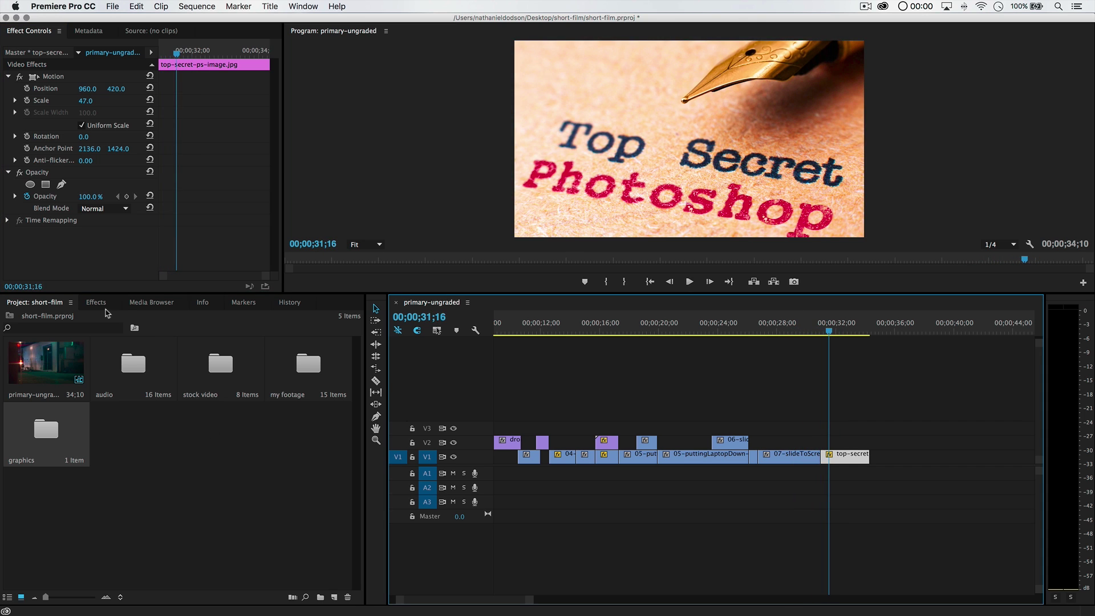
left_click(97, 302)
double_click(57, 391)
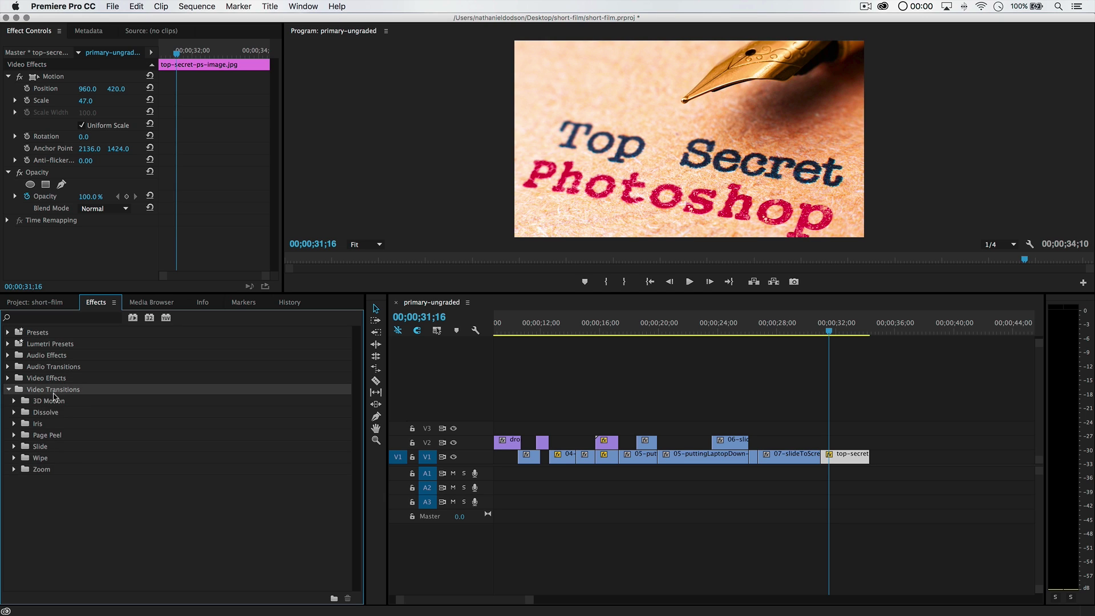
double_click(46, 413)
left_click_drag(51, 436, 827, 461)
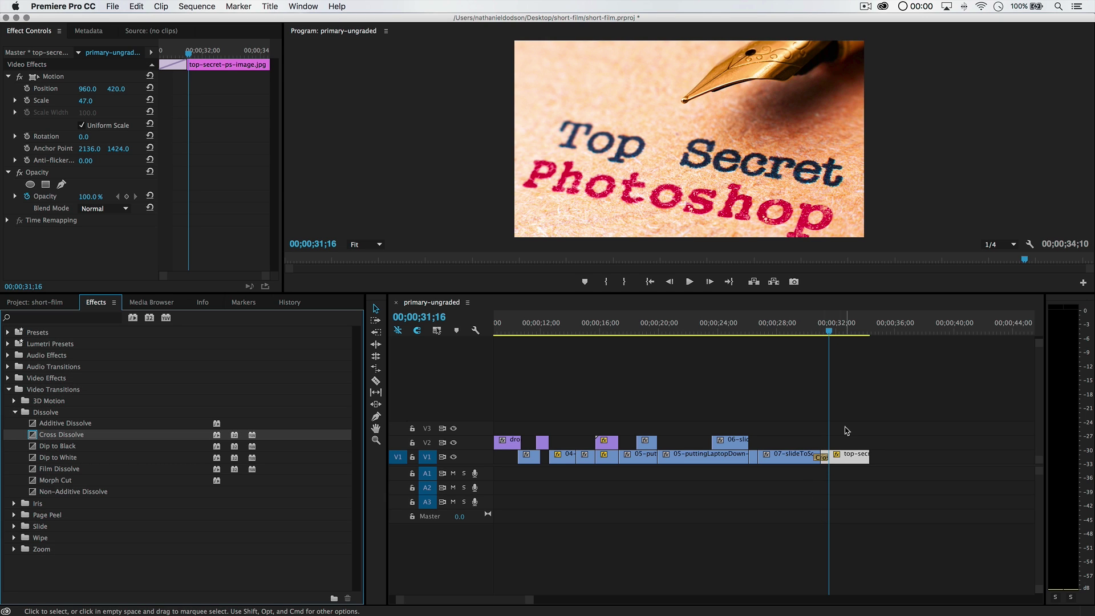
- Shorten the Cross Dissolve to 12 frames, centered at the cut, and play the transition
key("equal")
key("equal")
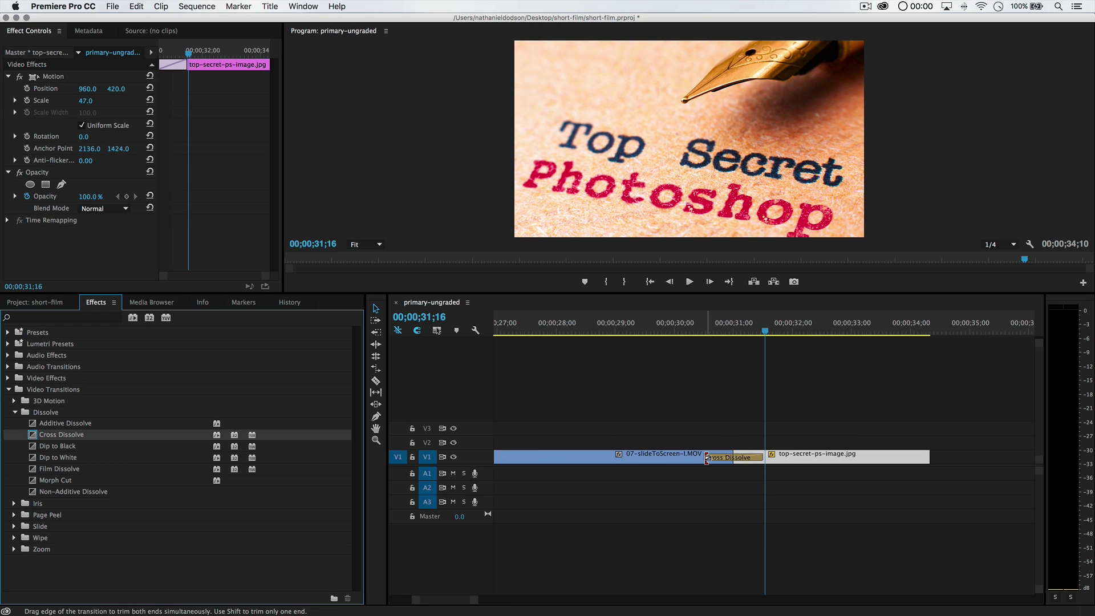
left_click_drag(707, 458, 725, 457)
left_click_drag(724, 330, 619, 342)
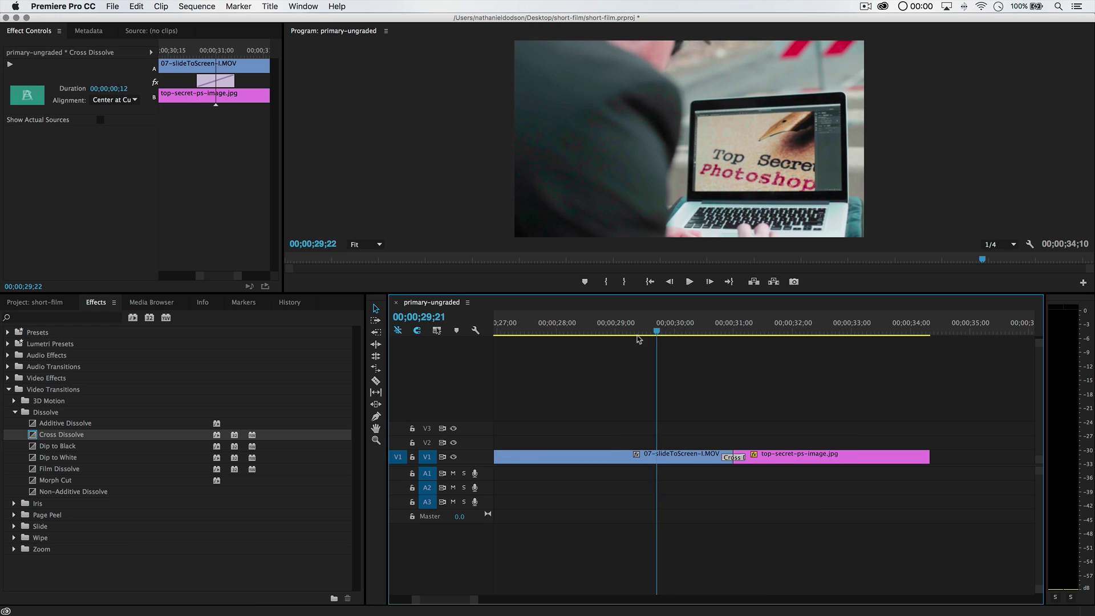
key("space")
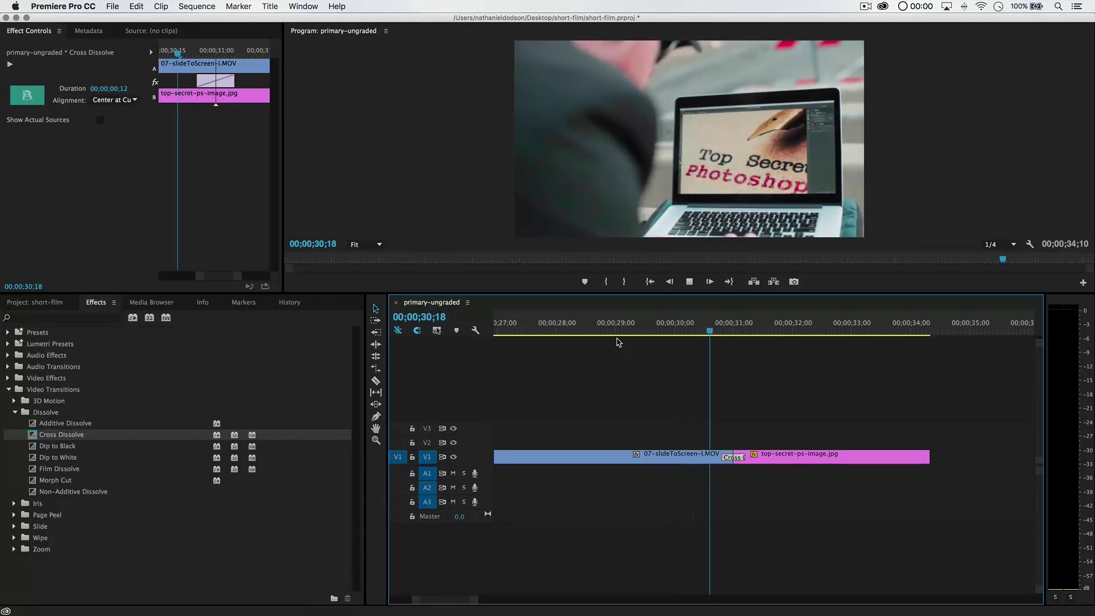
key("space")
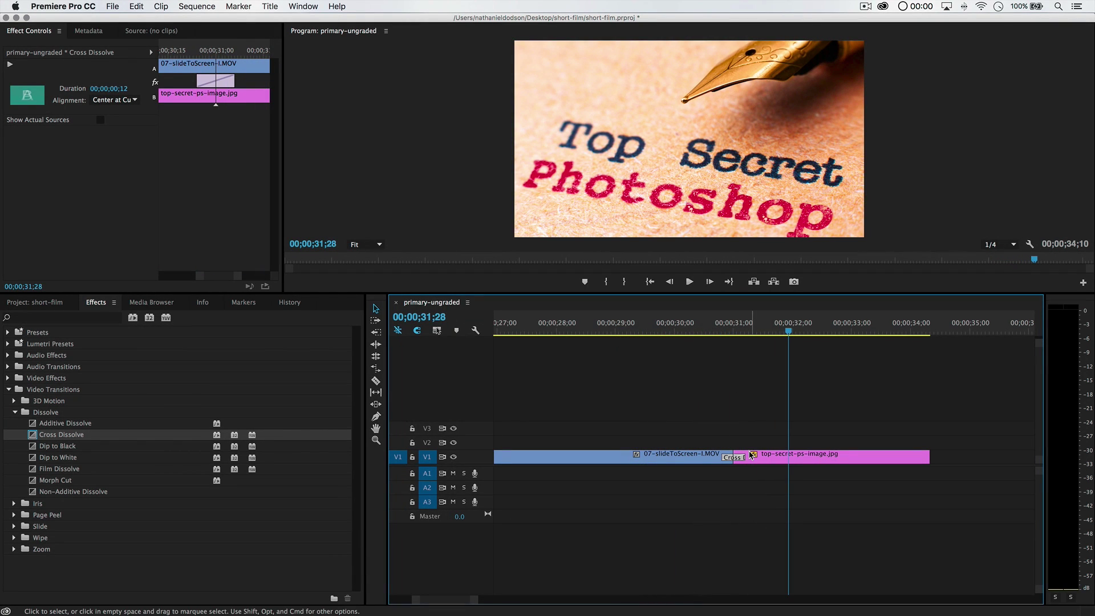
- Shorten the Cross Dissolve between 07-slideToScreen-I.MOV and top-secret-ps-image.jpg to 8 frames and play the transition
left_click_drag(744, 456, 739, 456)
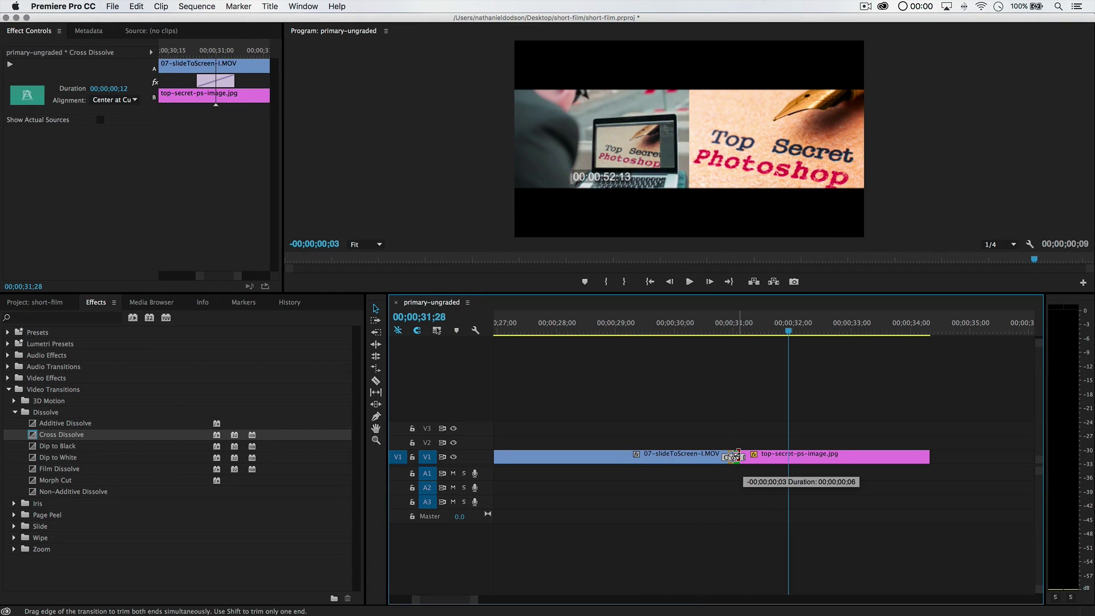
left_click(689, 331)
key("space")
key("space")
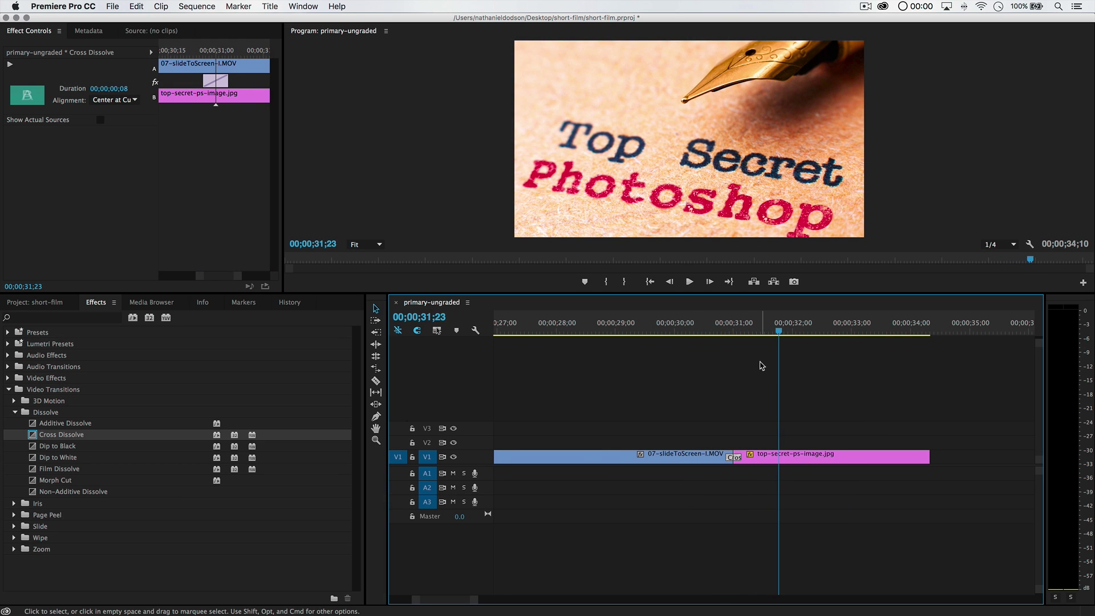
- Move the playhead to 00;00;31;17 in the primary-ungraded sequence and save the project
key("minus")
key("minus")
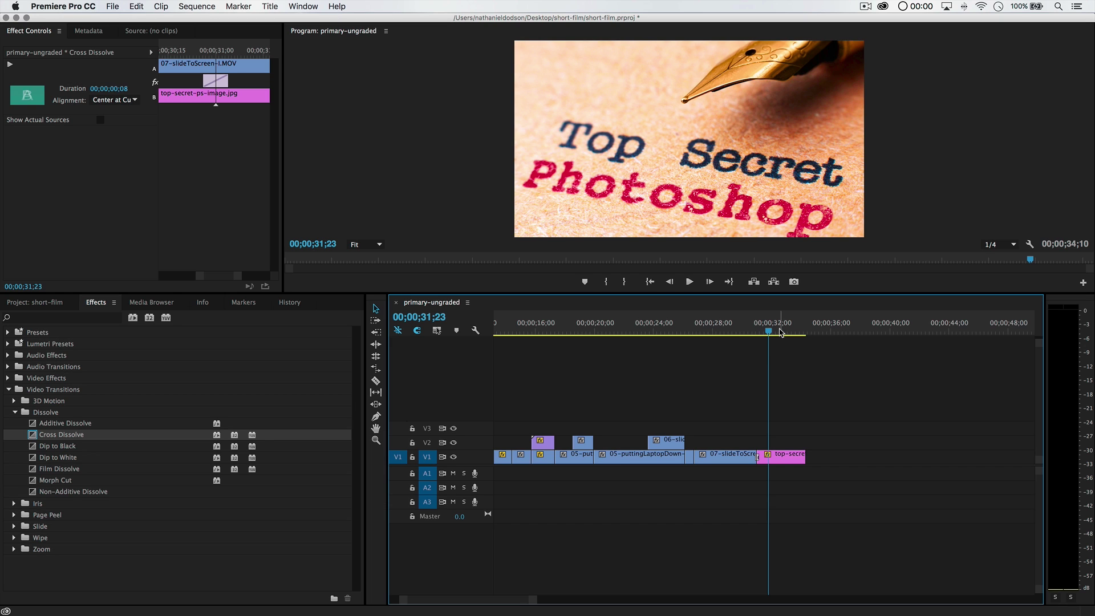
mouse_move(769, 334)
left_mouse_down()
mouse_move(786, 336)
mouse_move(749, 345)
mouse_move(781, 353)
mouse_move(766, 349)
left_mouse_up()
key("super+s")
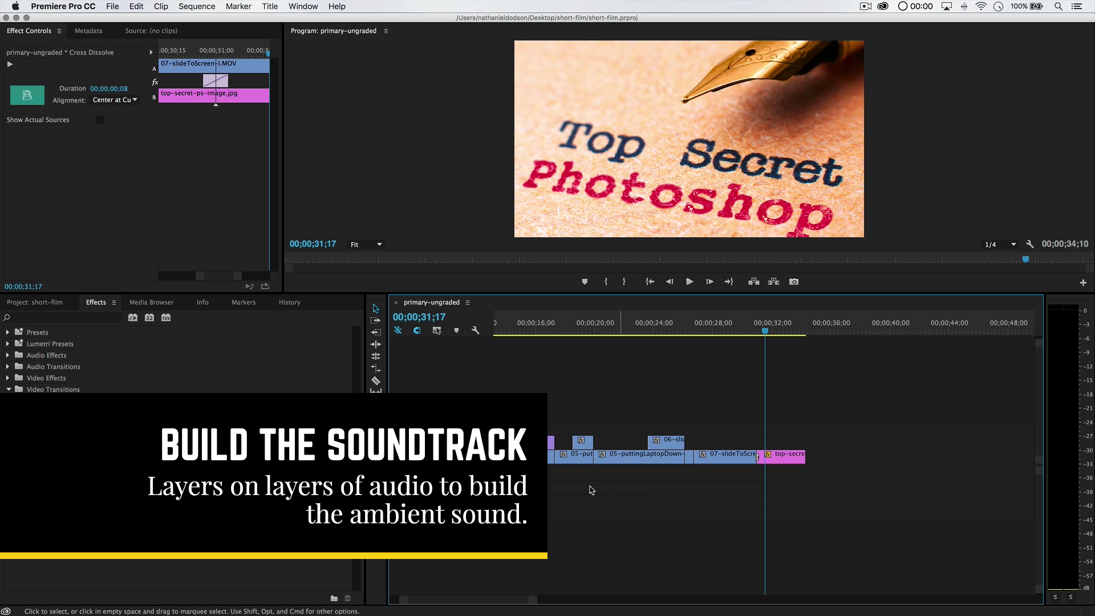
- Return the playhead to the sequence start and open the audio bin in its own window, showing the files as a list
scroll(651, 486, "down", 3)
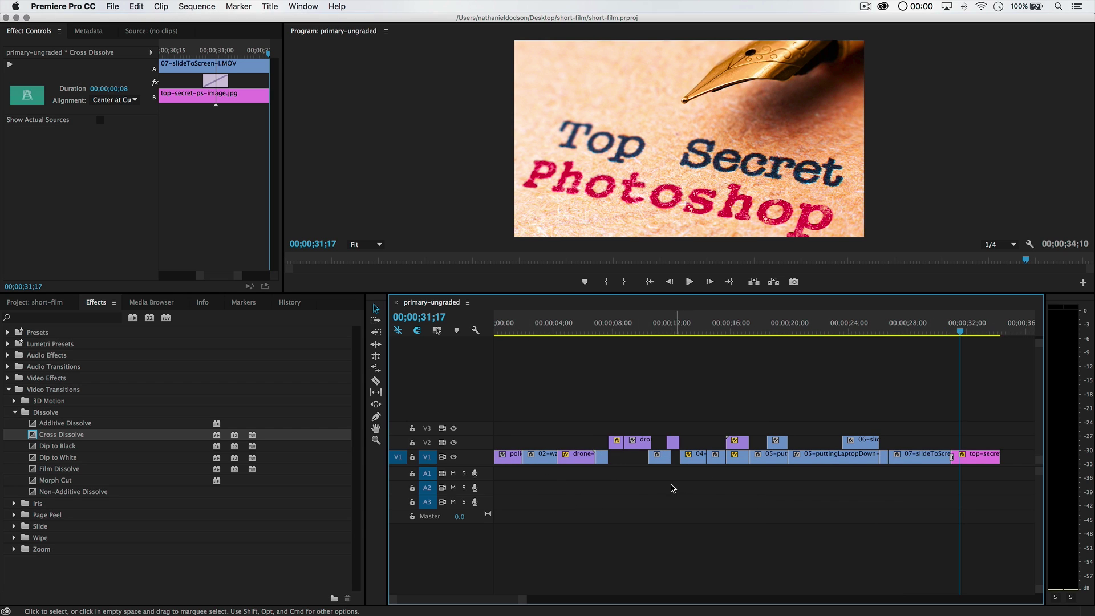
key("XF86AudioRaiseVolume")
key("Home")
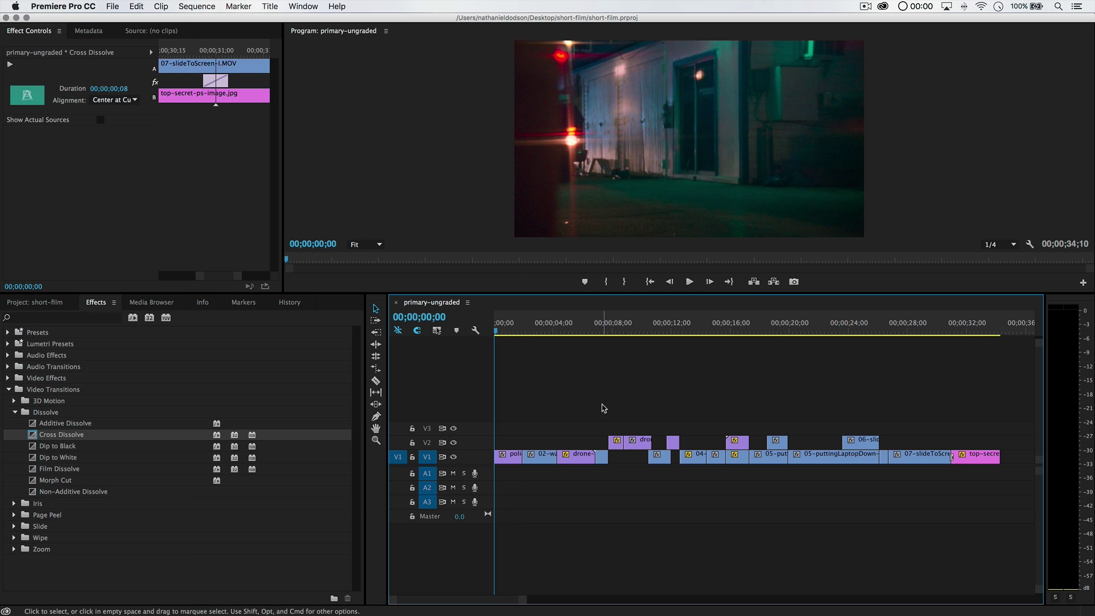
left_click(29, 303)
double_click(137, 375)
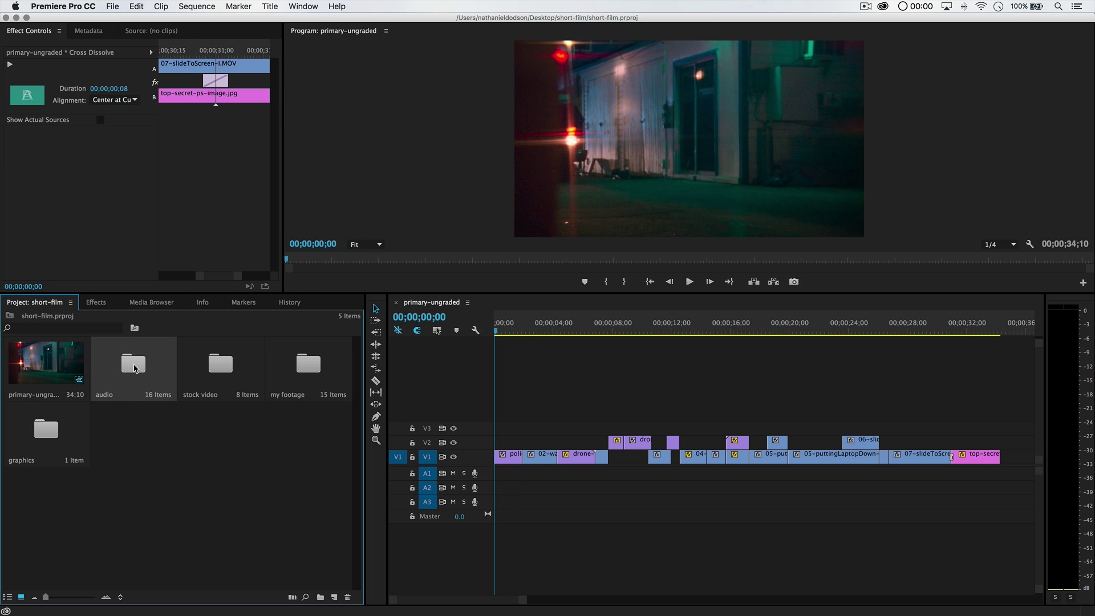
left_click_drag(273, 333, 272, 445)
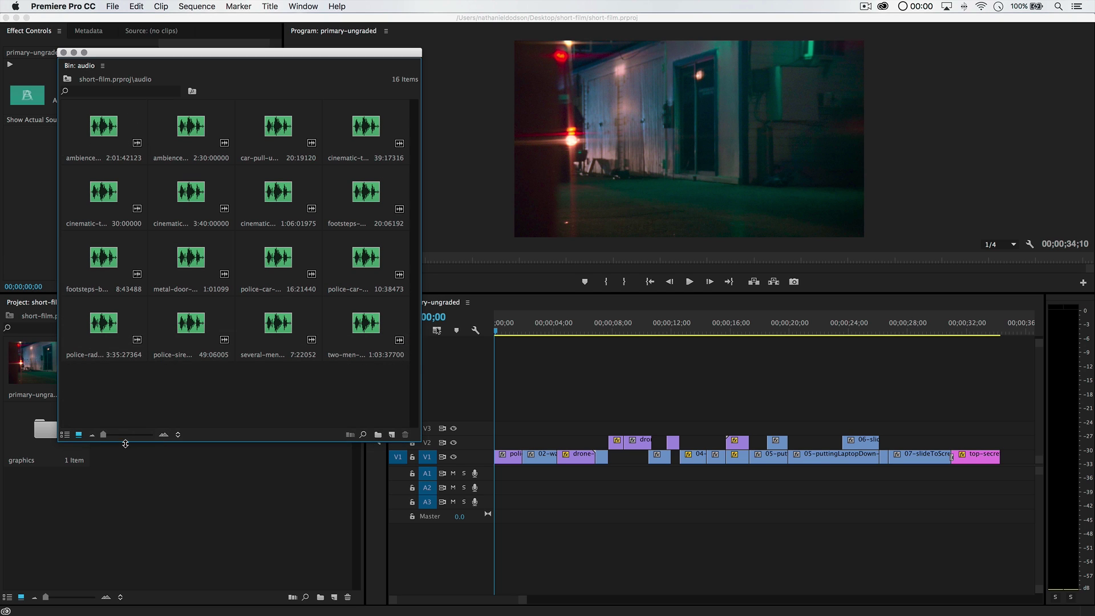
left_click(65, 434)
left_click_drag(189, 104, 256, 113)
left_click_drag(242, 55, 195, 32)
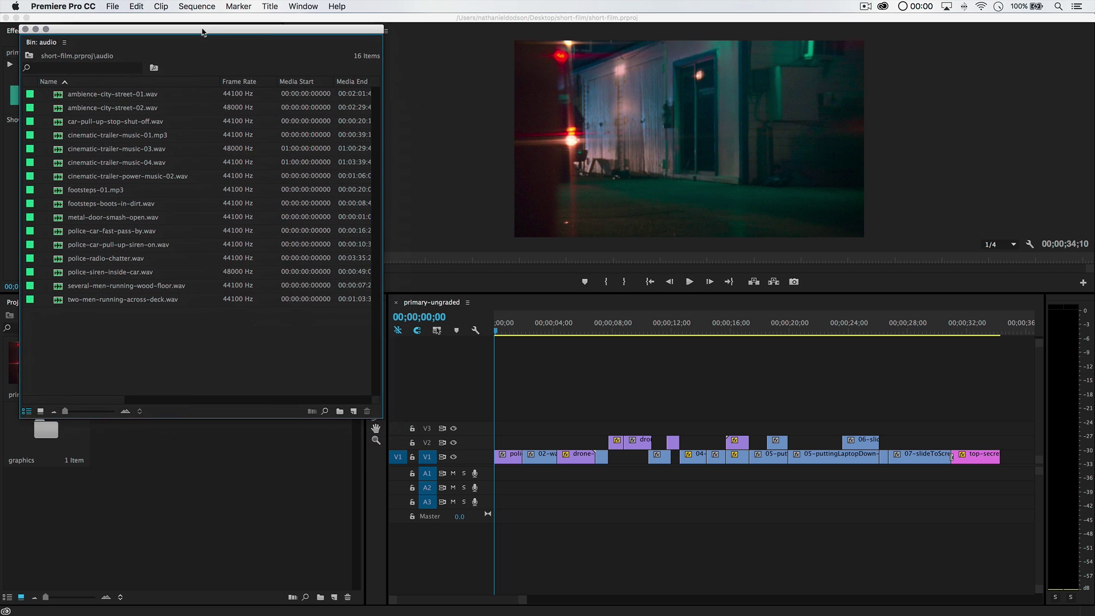
- Place ambience-city-street-01.wav on track A1 at the sequence start and play the opening shots with it
left_click(108, 99)
left_click_drag(110, 98, 490, 473)
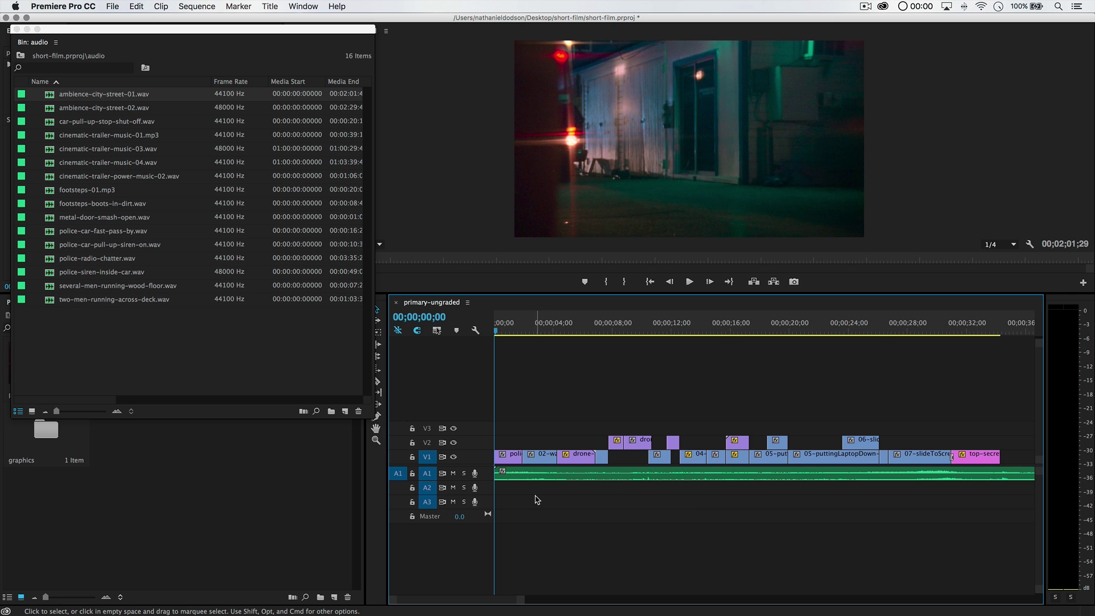
key("space")
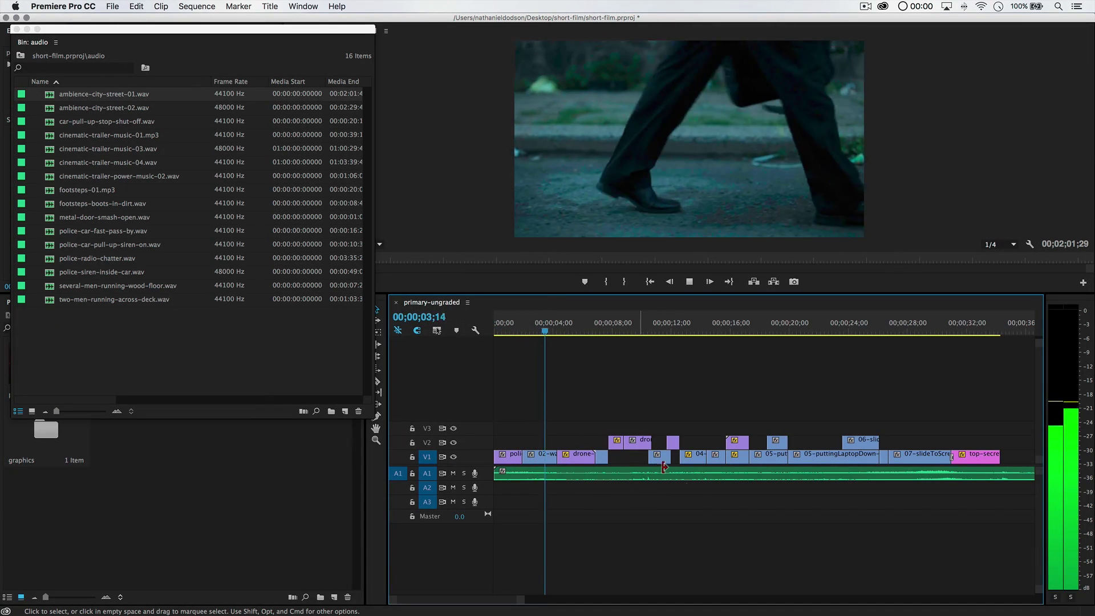
key("space")
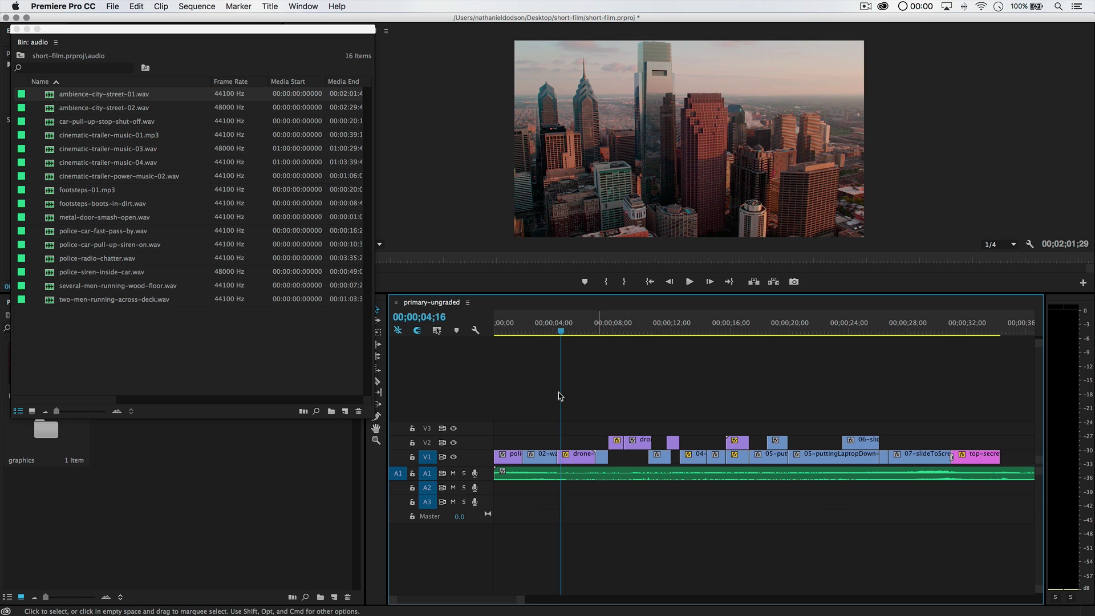
key("Home")
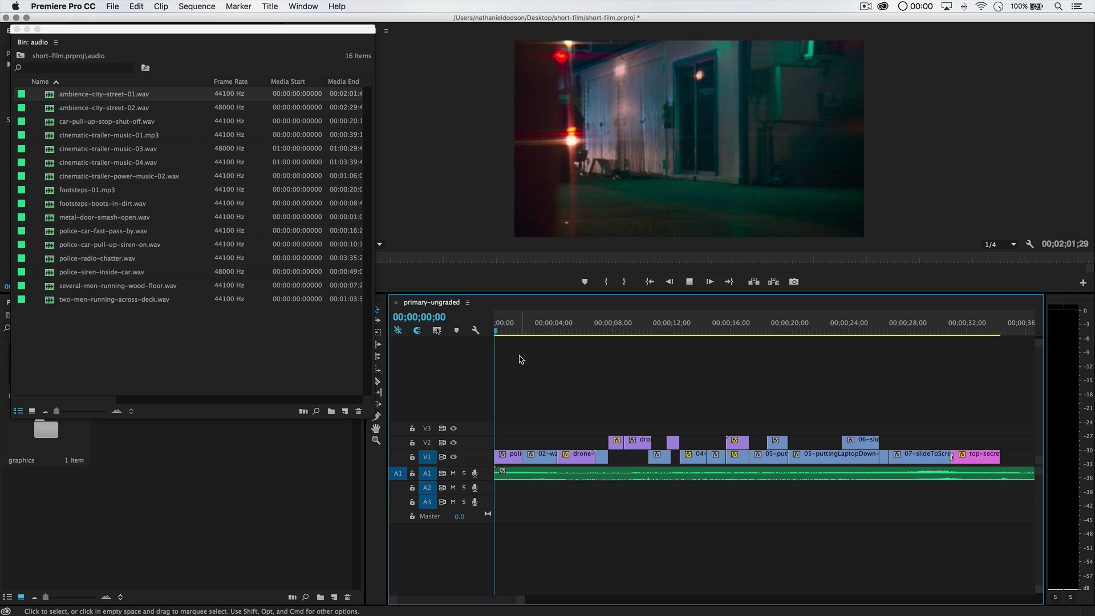
key("space")
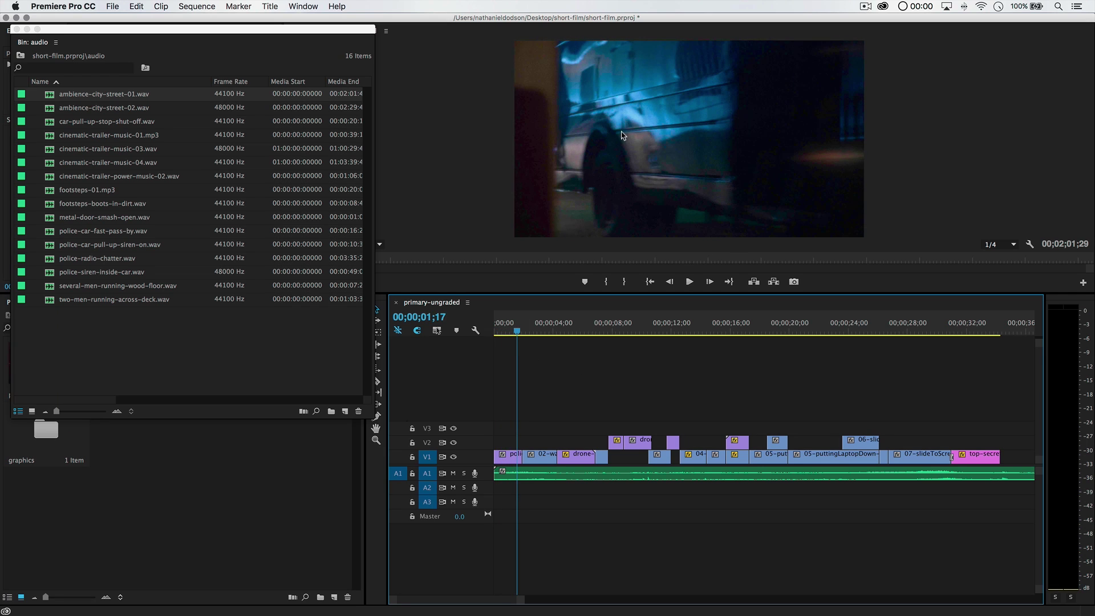
left_click_drag(505, 329, 495, 329)
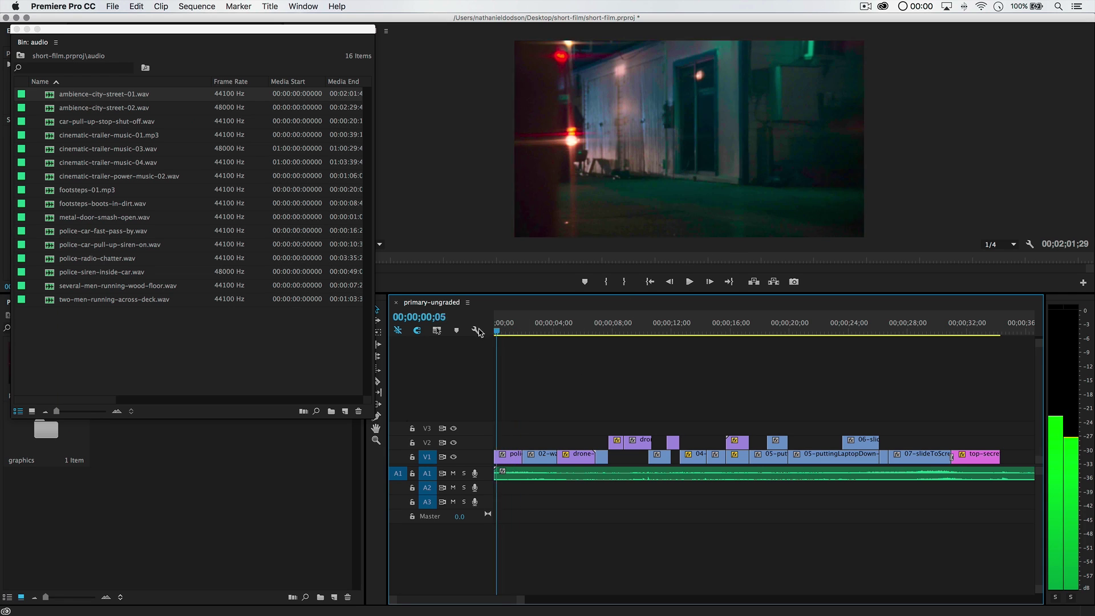
key("space")
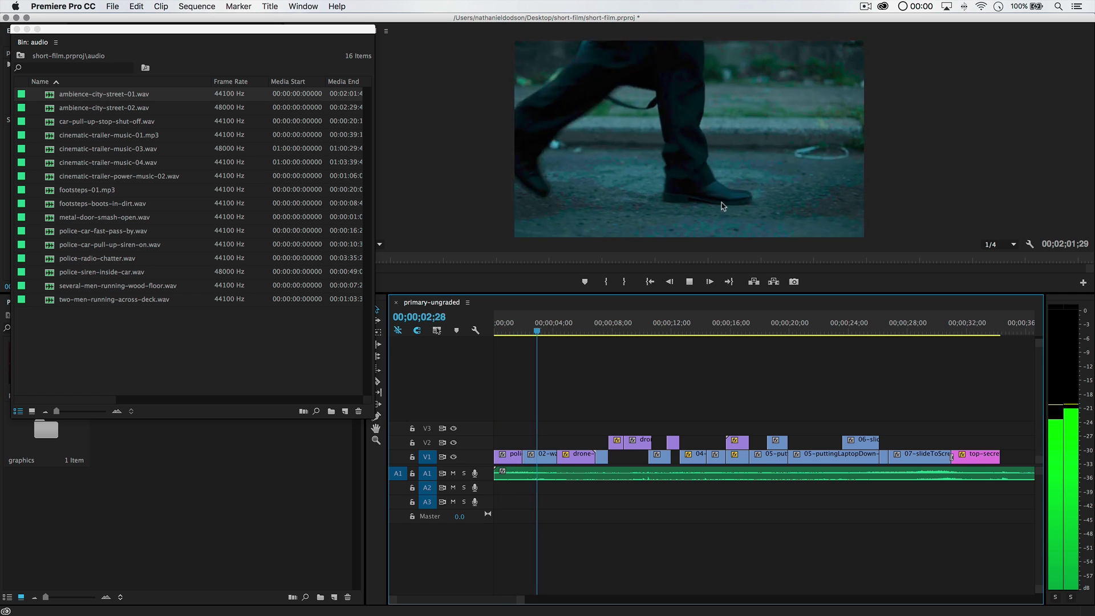
key("space")
- Place police-car-pull-up-siren-on.wav on track A2 at the sequence start and play the opening up to about 00;00;08;00
left_click_drag(518, 329, 467, 337)
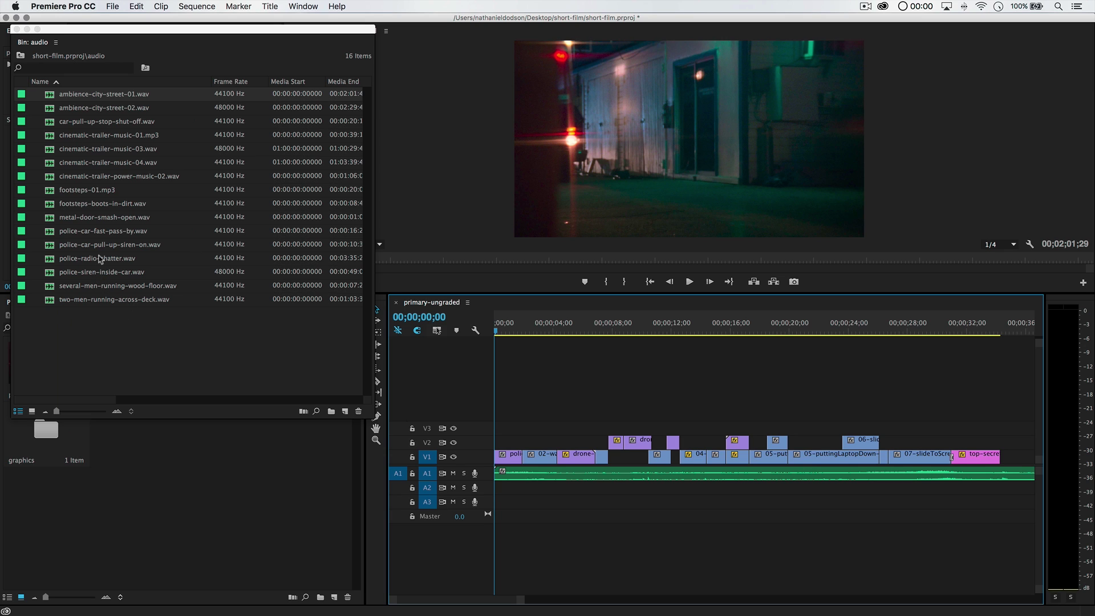
left_click_drag(89, 250, 284, 369)
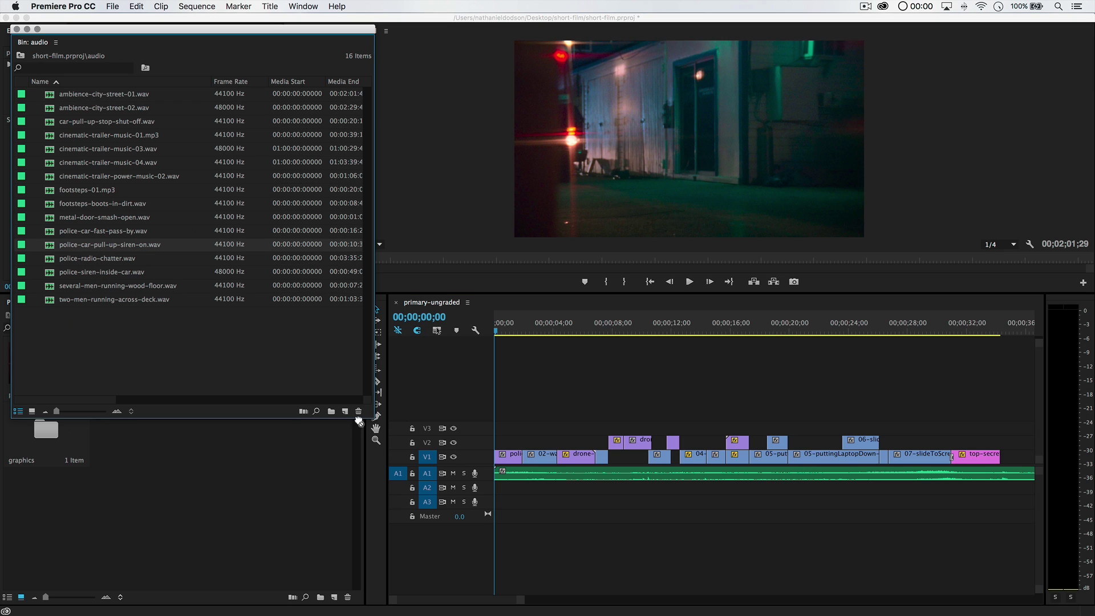
left_click_drag(493, 511, 490, 491)
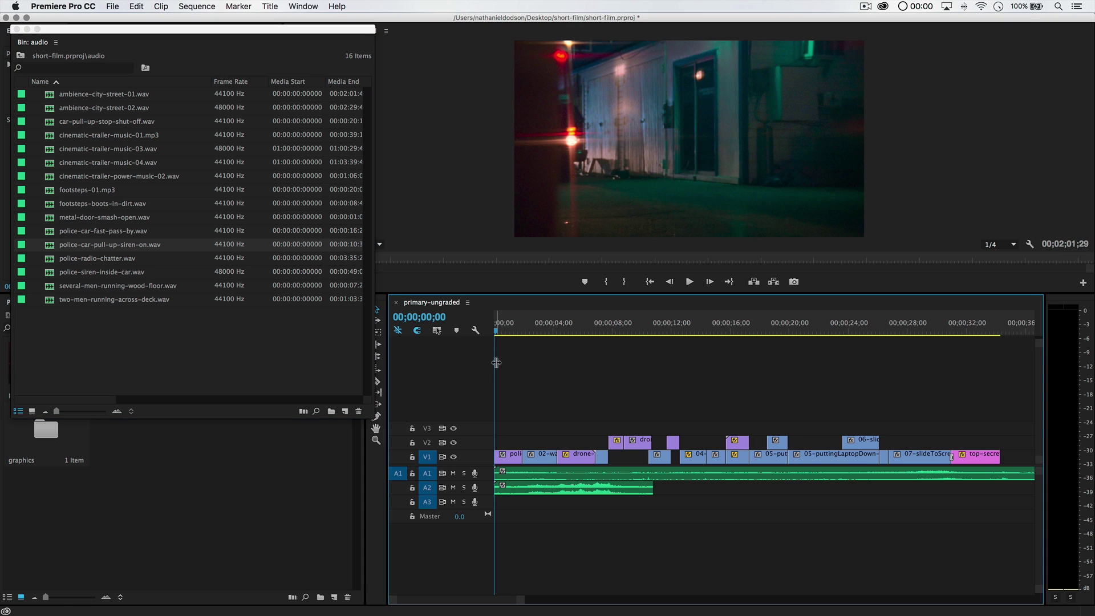
key("space")
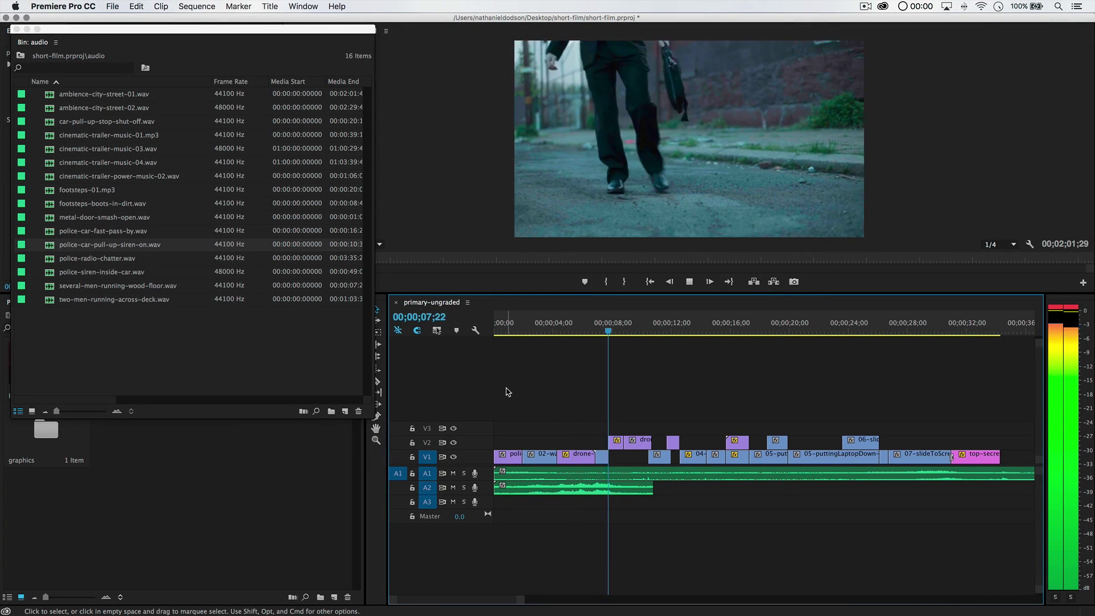
key("space")
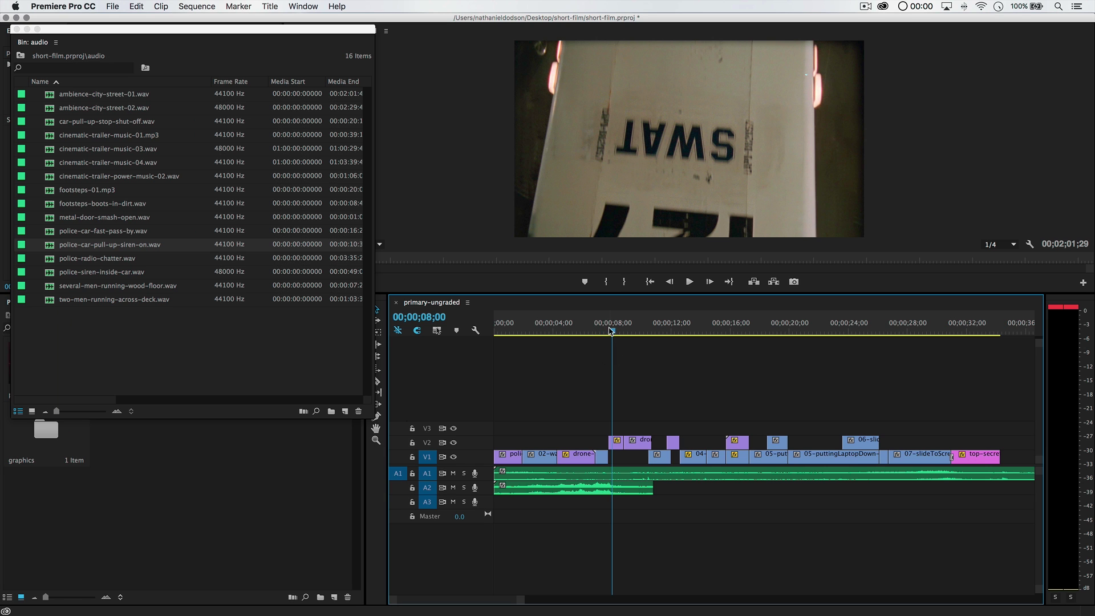
key("shift+k")
- Place car-pull-up-stop-shut-off.wav on track A3 at the sequence start
left_click_drag(610, 330, 494, 342)
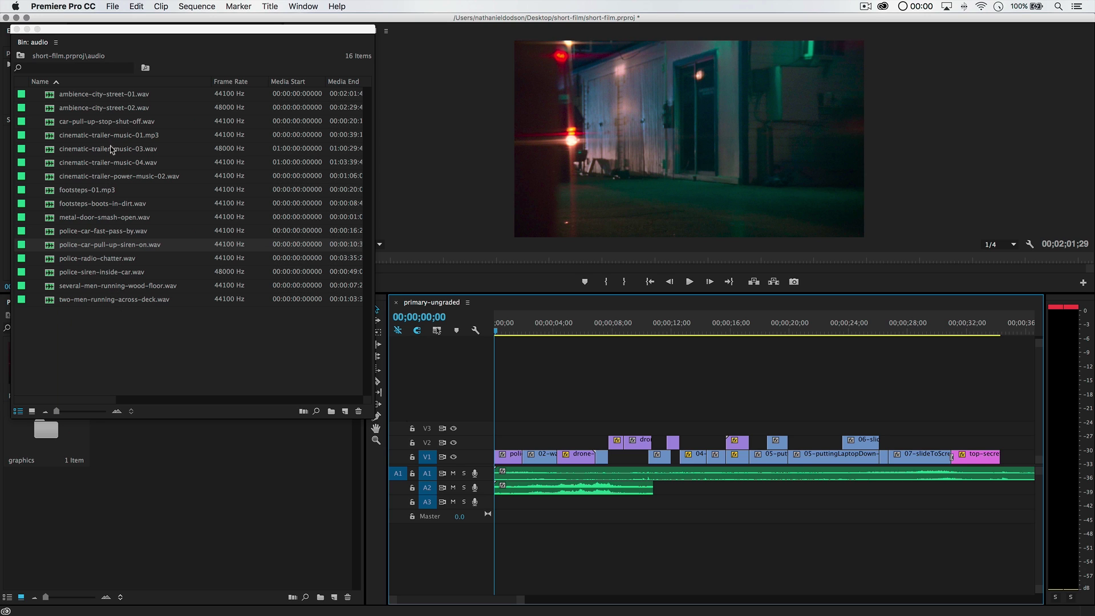
left_click(106, 128)
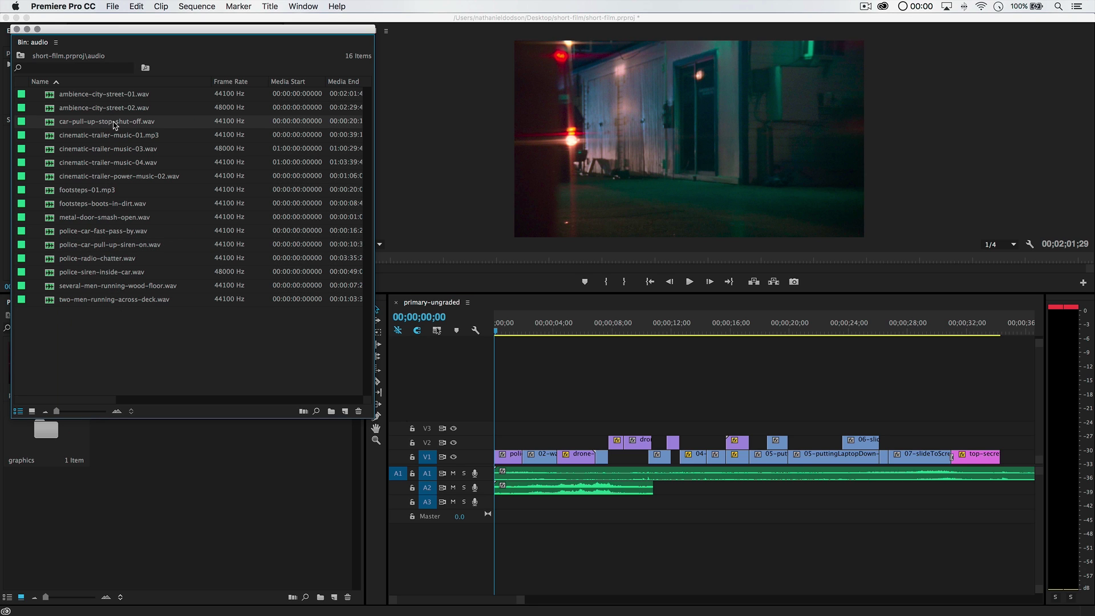
left_click_drag(536, 493, 494, 498)
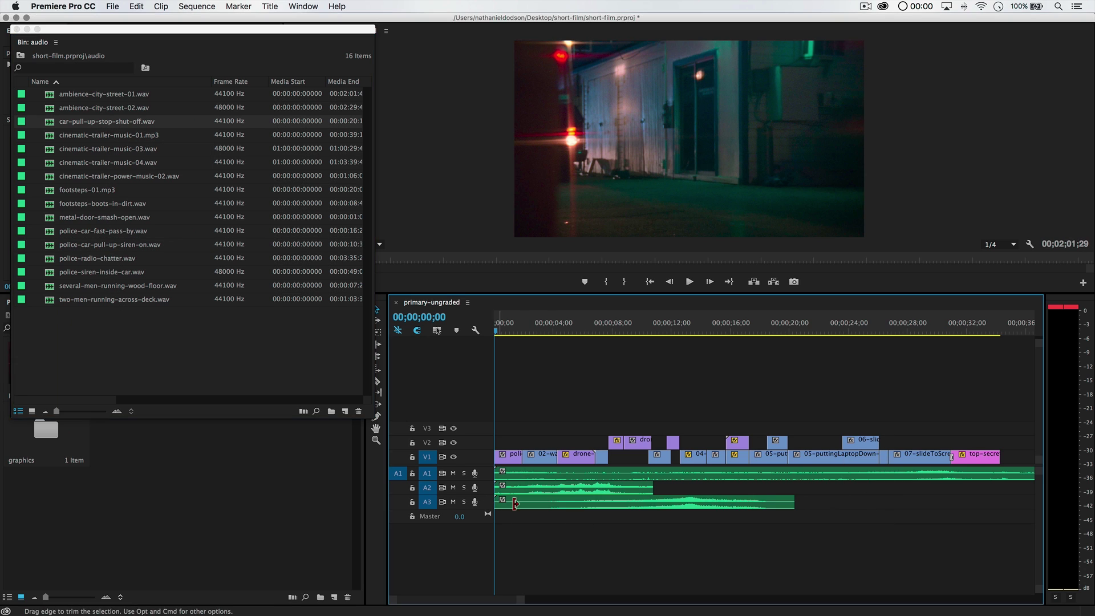
- Mute track A2 and play the sequence up to 00;00;15;00 to hear the car pull-up sound
left_click(453, 489)
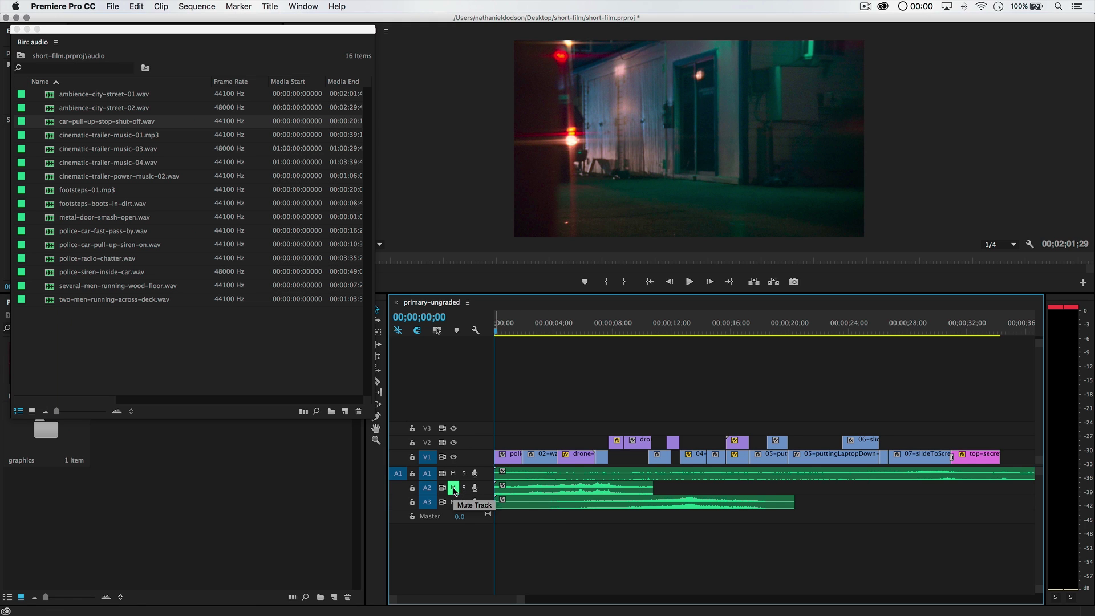
key("space")
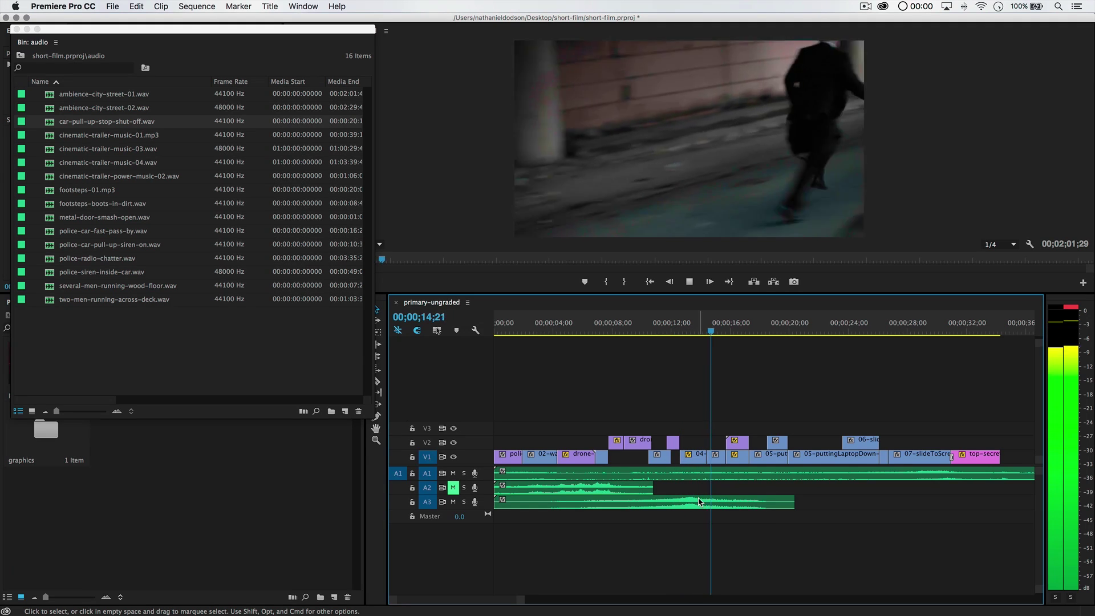
key("space")
- Trim the head of car-pull-up-stop-shut-off.wav and slide it earlier so its loudest part lands near 00;00;08;00, then play it from the start
left_click_drag(495, 503, 515, 502)
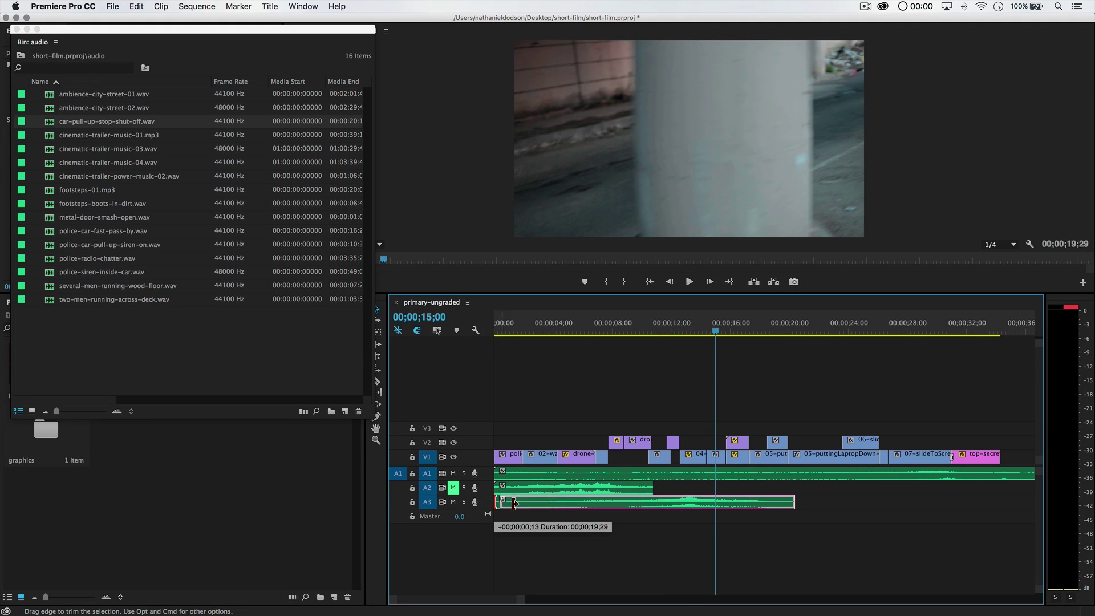
mouse_move(624, 501)
left_mouse_down()
mouse_move(610, 500)
mouse_move(668, 500)
mouse_move(585, 501)
mouse_move(609, 501)
left_mouse_up()
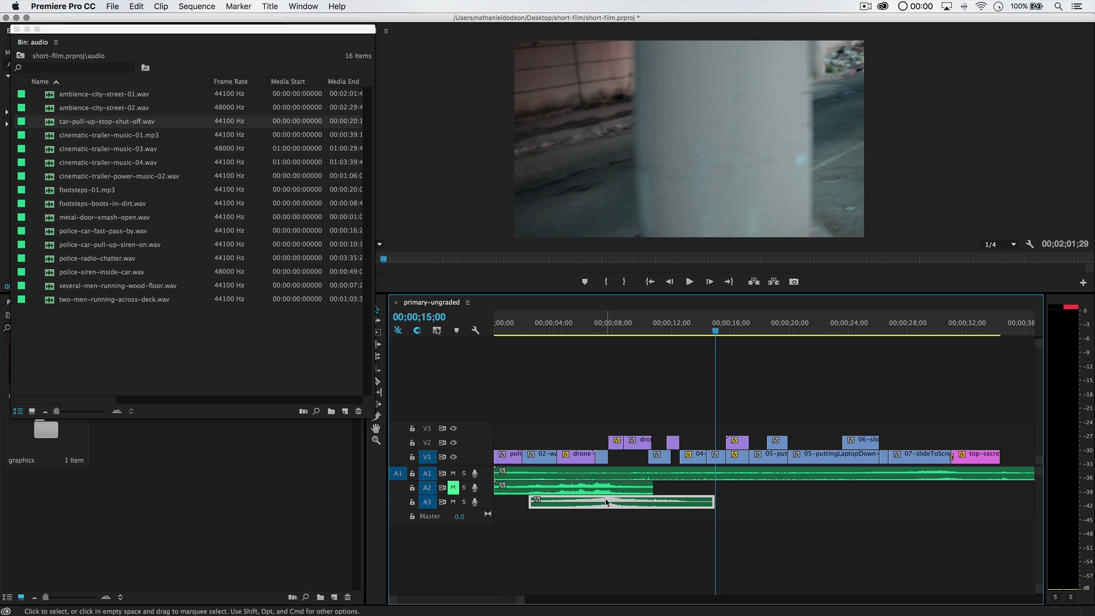
left_click_drag(530, 502, 495, 502)
key("Home")
key("space")
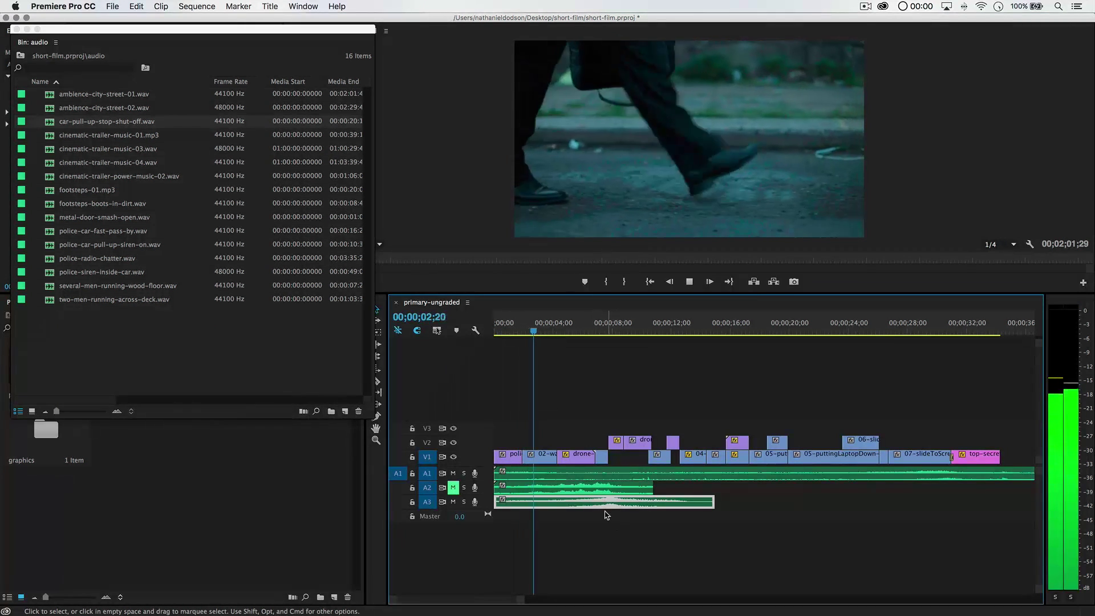
key("space")
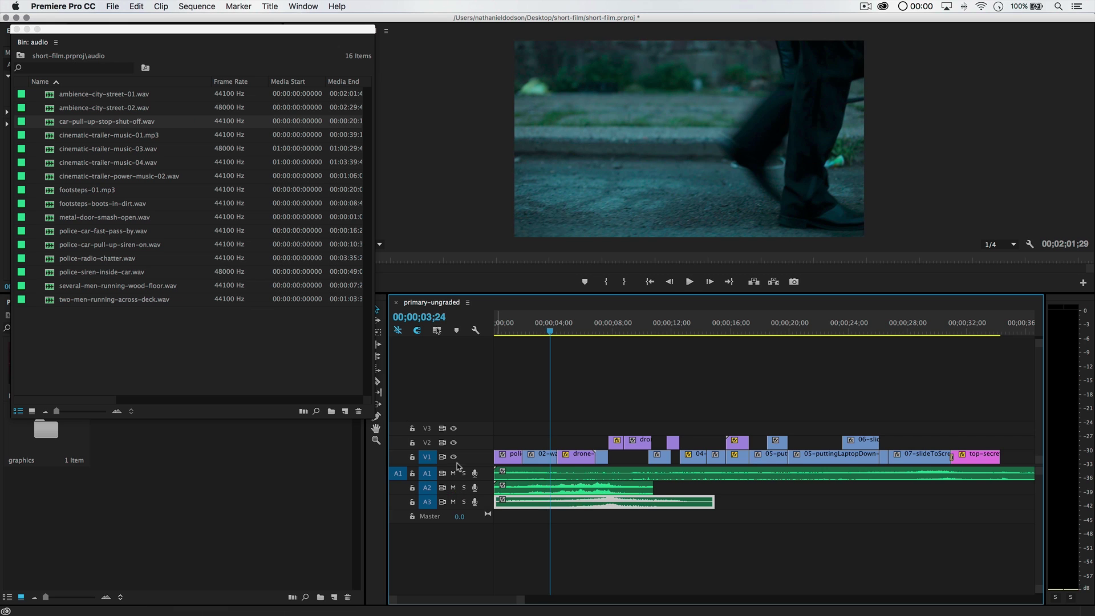
key("Home")
key("space")
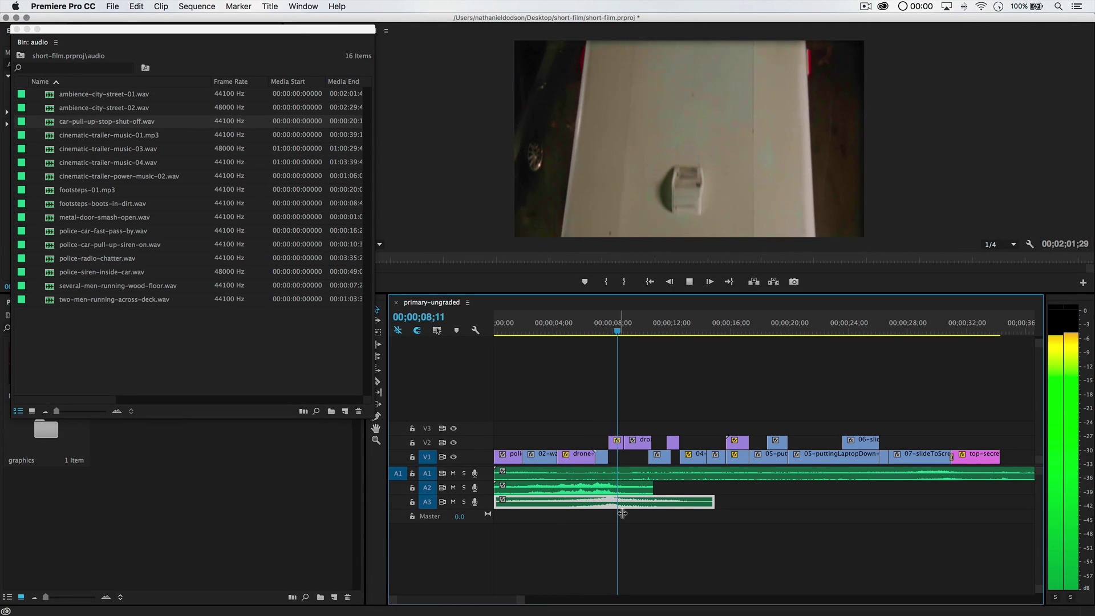
key("space")
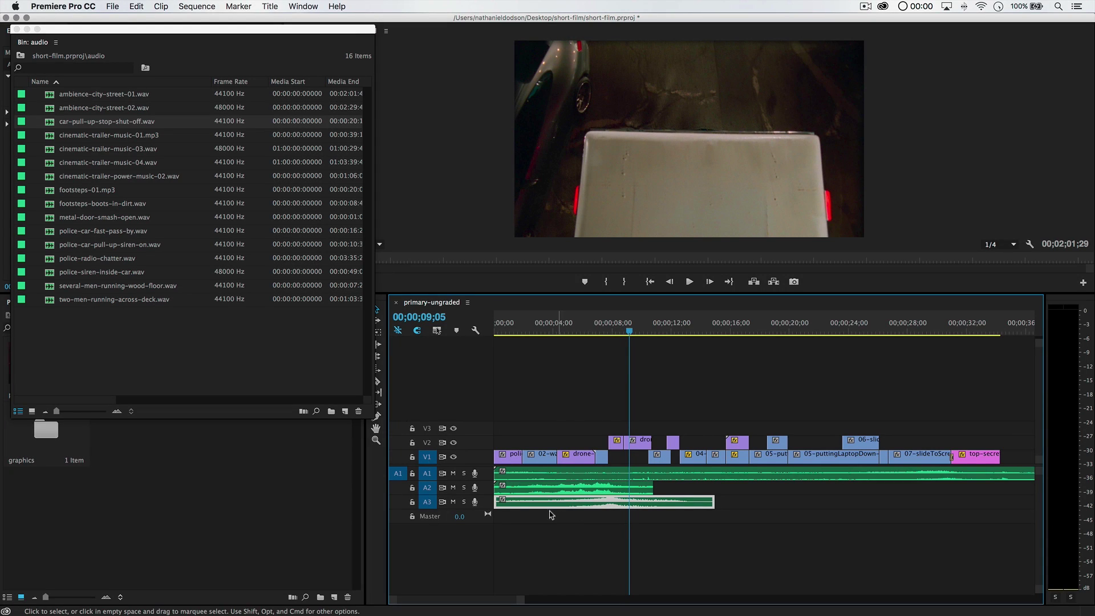
- Slide car-pull-up-stop-shut-off.wav about two seconds earlier, keeping its trimmed head at the sequence start, and play the van shots
mouse_move(496, 501)
left_mouse_down()
mouse_move(522, 501)
mouse_move(510, 502)
left_mouse_up()
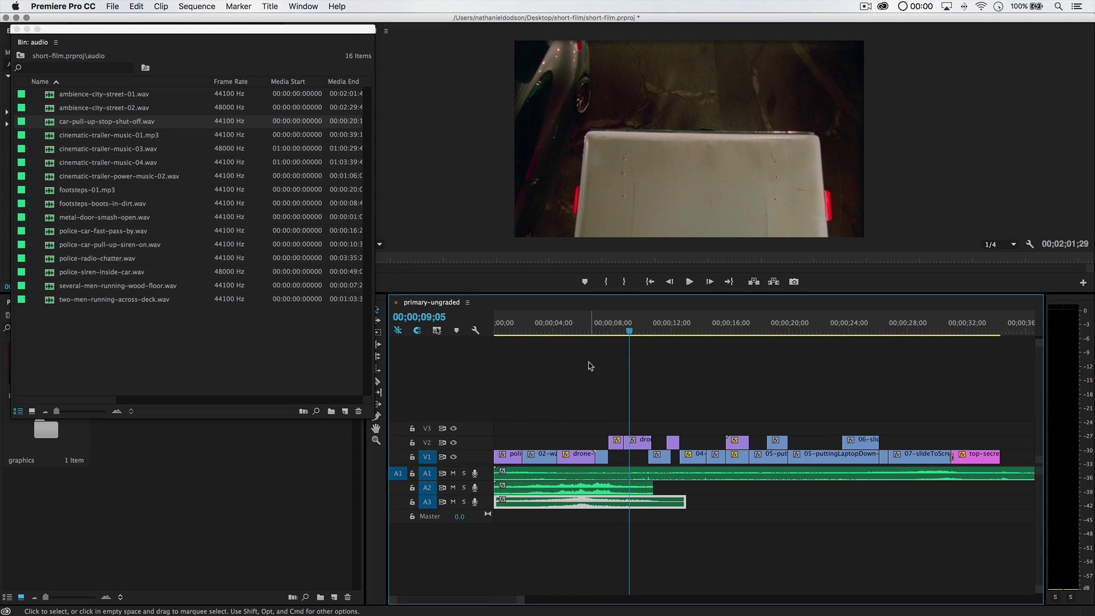
left_click(576, 328)
key("space")
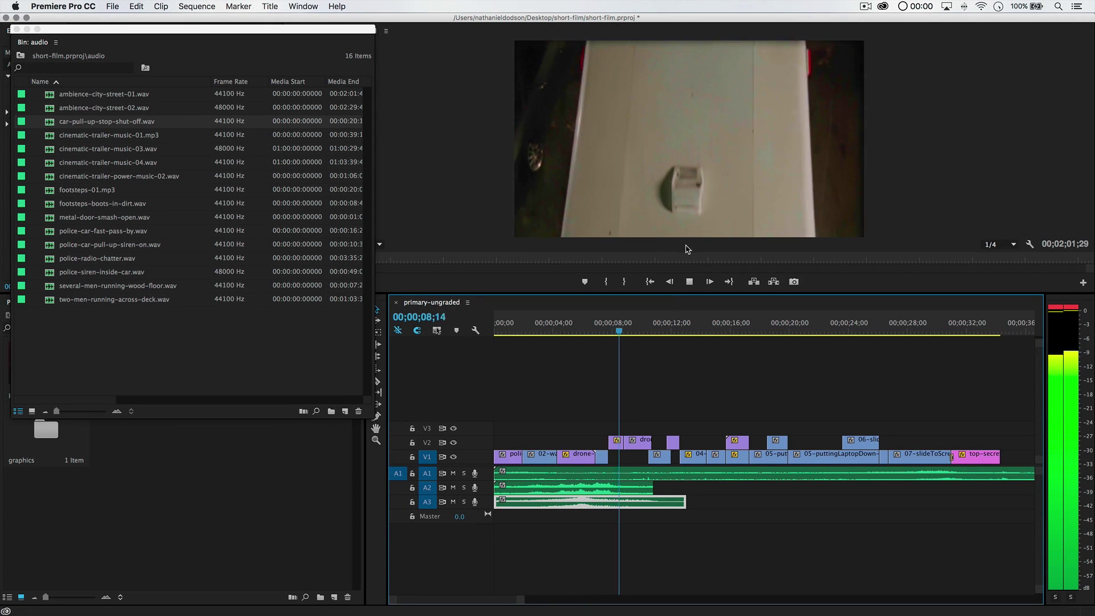
key("space")
key("space")
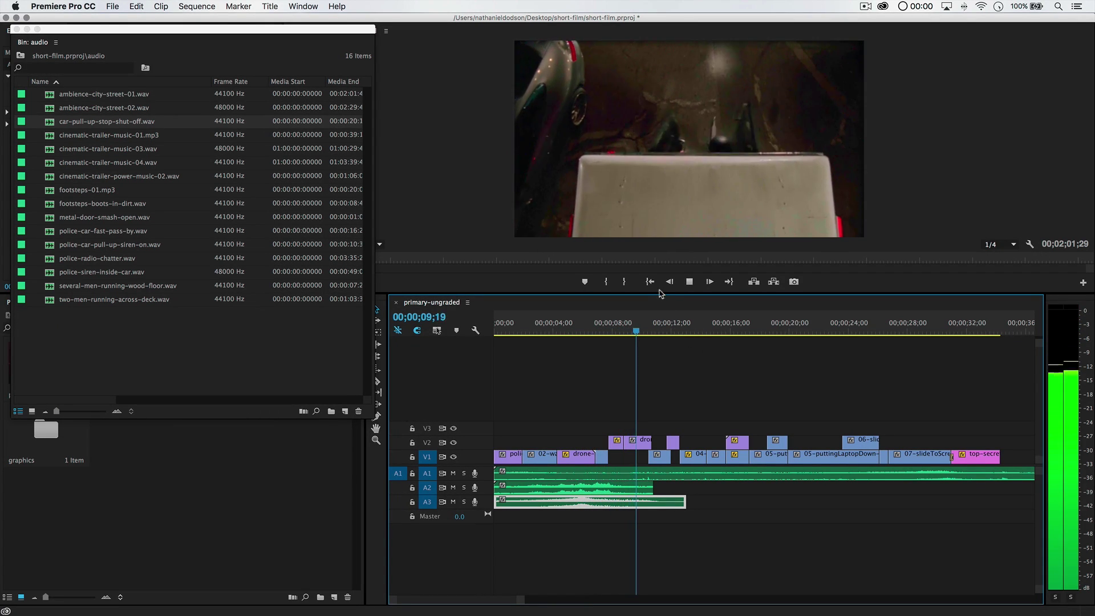
- Place metal-door-smash-open.wav on a new audio track A4, starting where the 03-walkingStopRun-II shot follows the drone-over-swat-van shots
key("space")
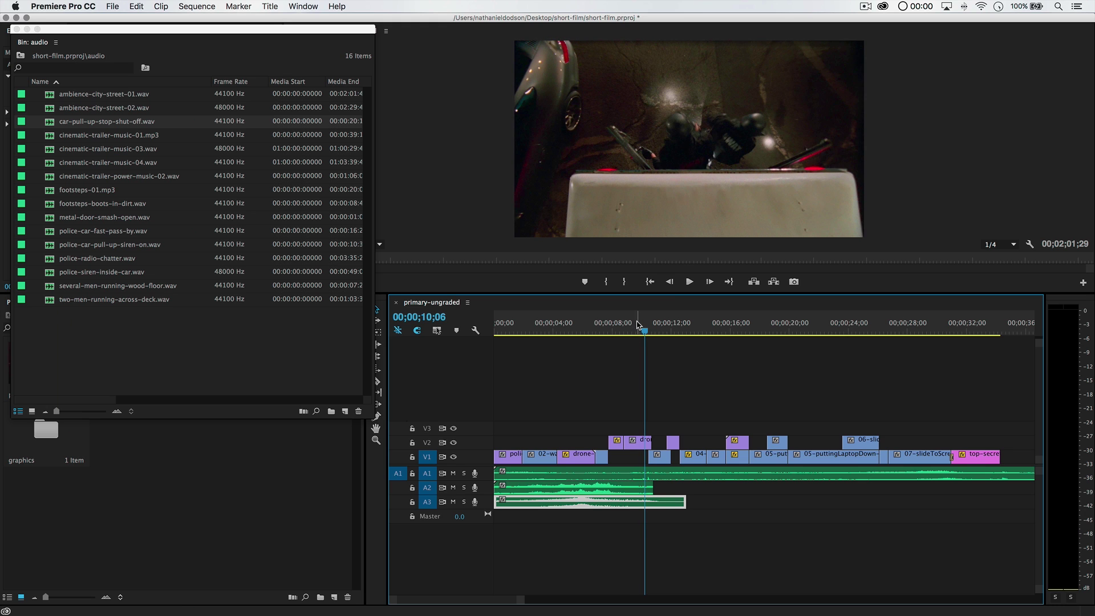
mouse_move(639, 325)
left_mouse_down()
mouse_move(619, 325)
mouse_move(642, 323)
mouse_move(627, 333)
left_mouse_up()
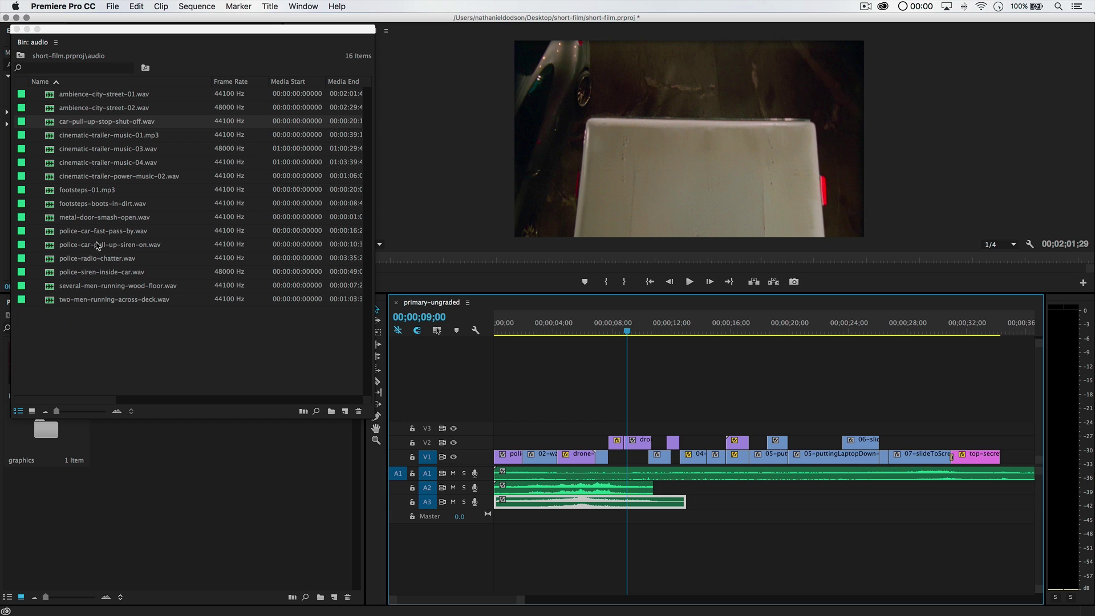
left_click(96, 222)
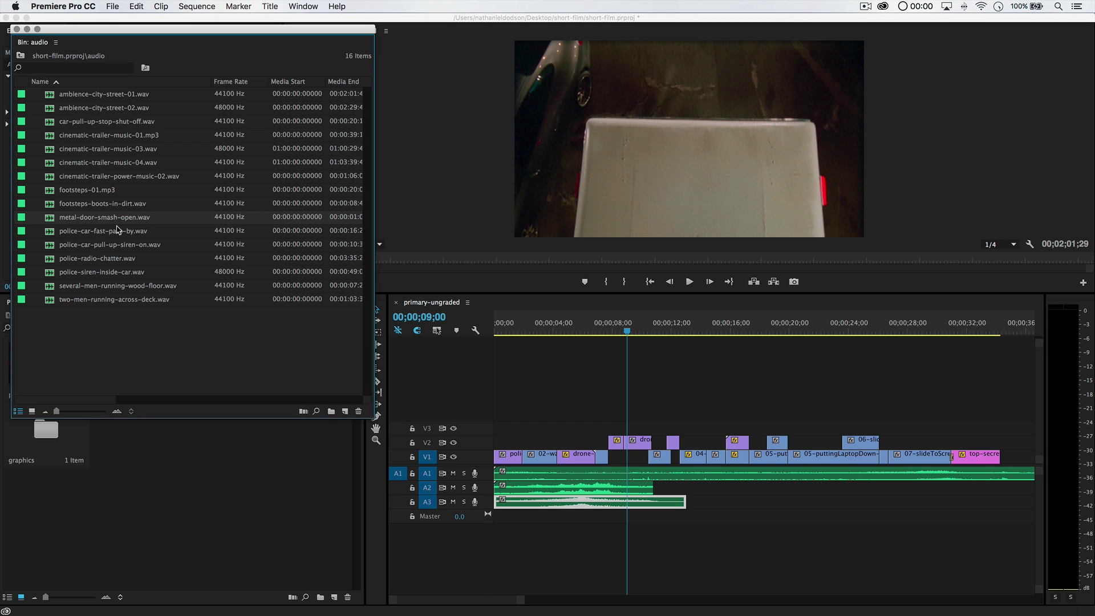
left_click_drag(627, 518, 690, 519)
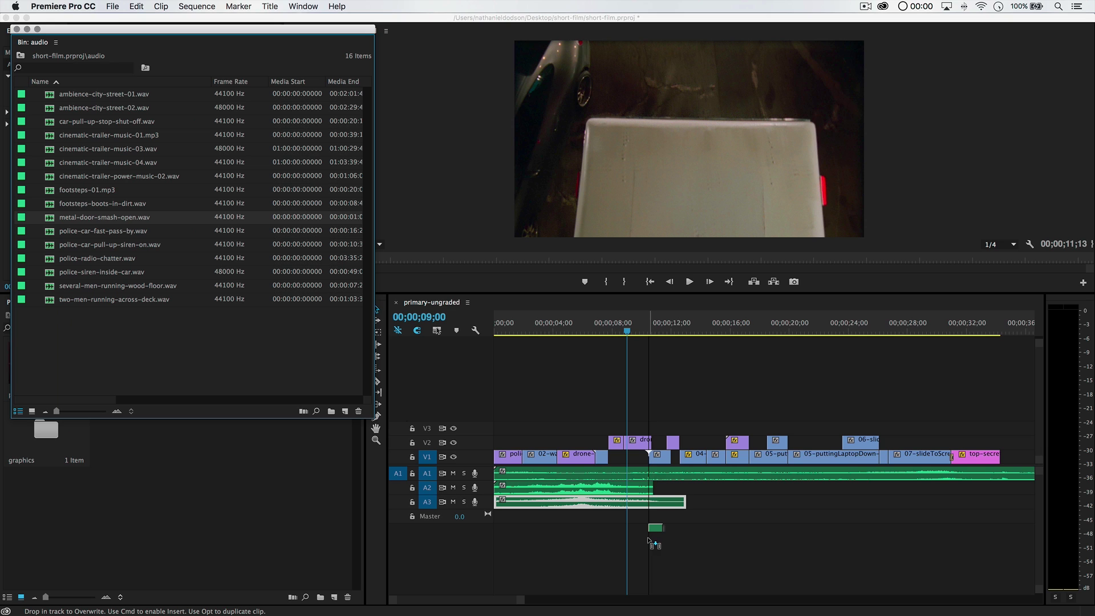
left_click_drag(649, 537, 650, 545)
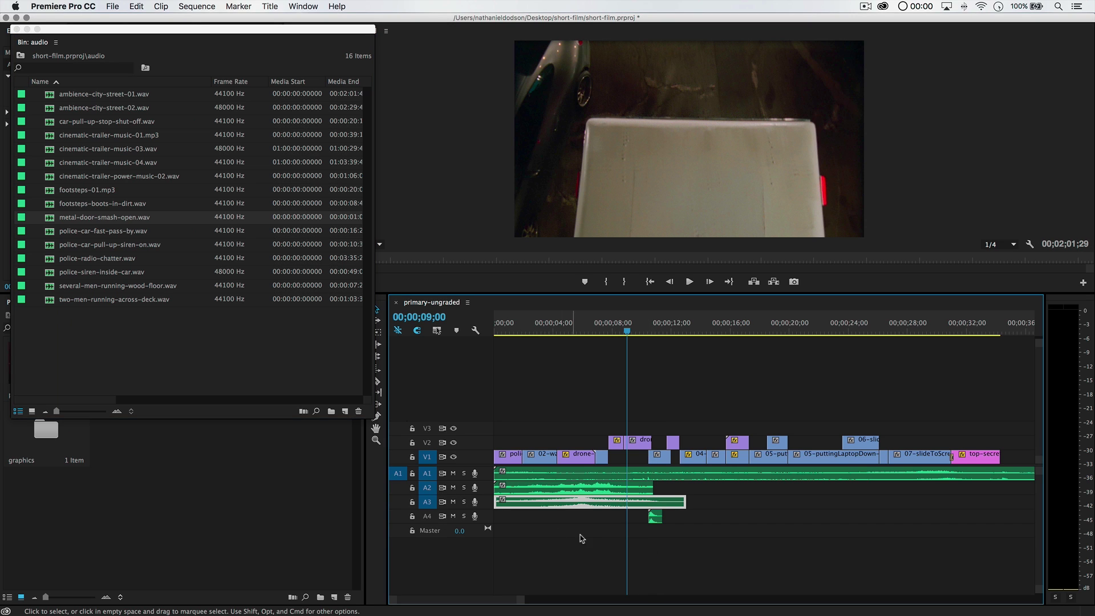
- Move metal-door-smash-open.wav on A4 earlier to start at 00;00;08;28, and play the van door shot
key("equal")
key("equal")
key("equal")
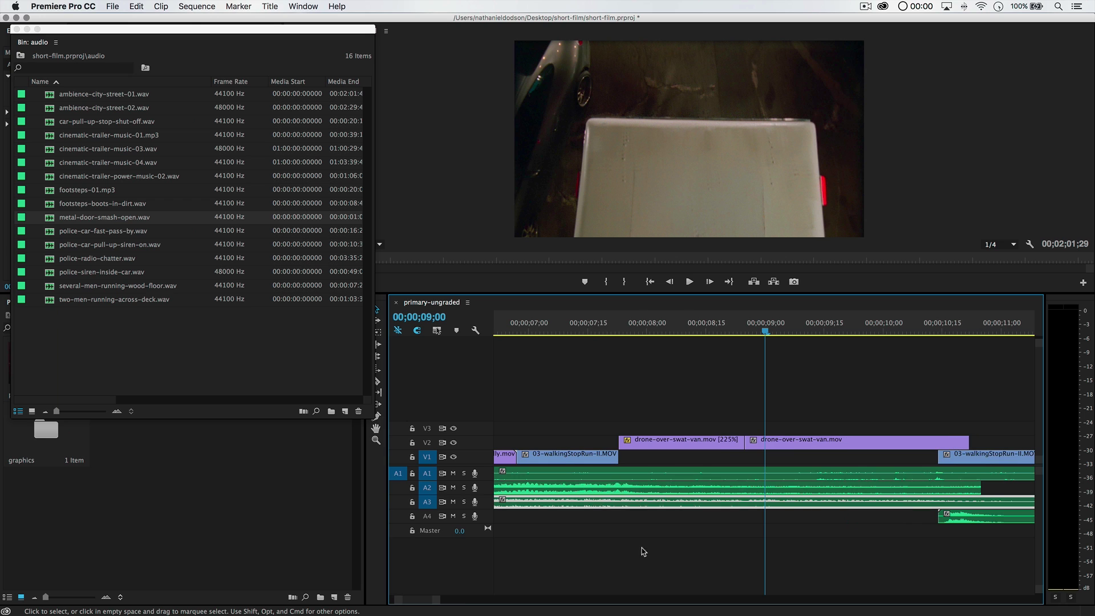
left_click_drag(976, 519, 810, 512)
left_click_drag(751, 331, 725, 331)
key("space")
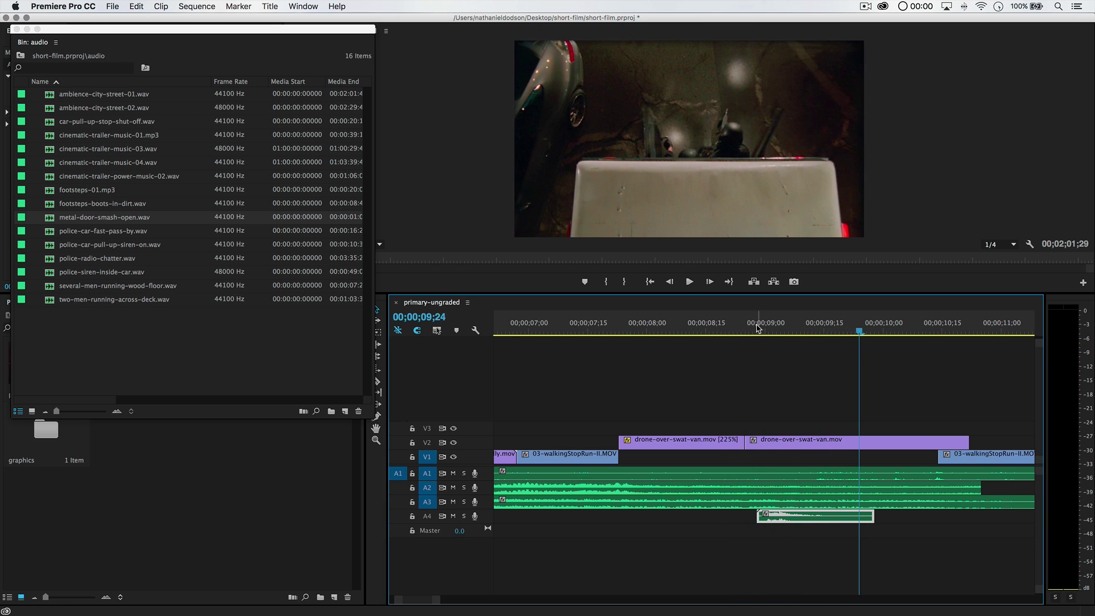
left_click(749, 331)
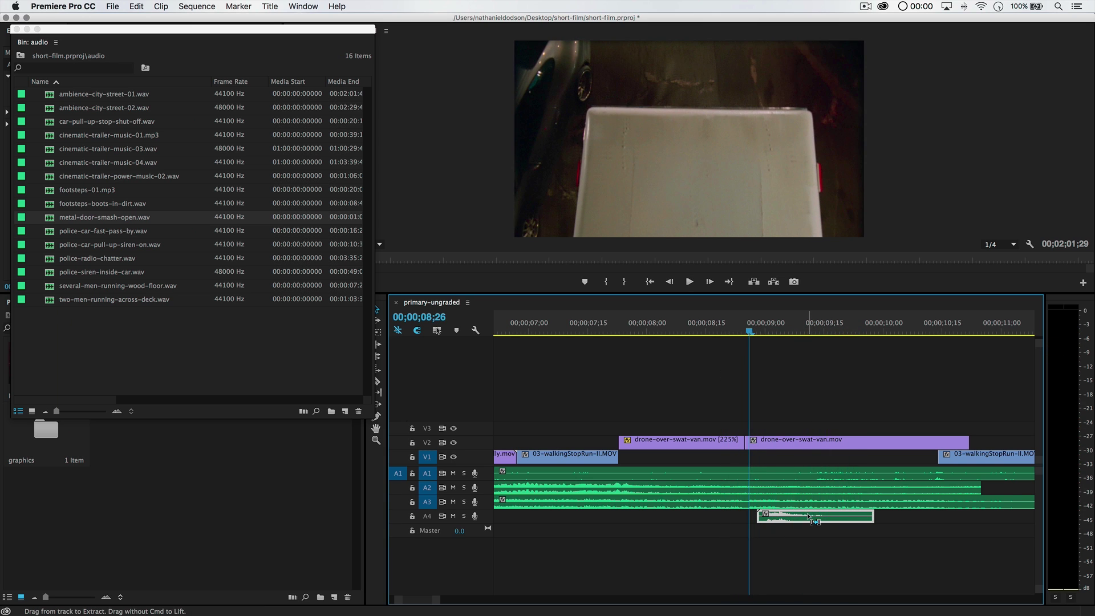
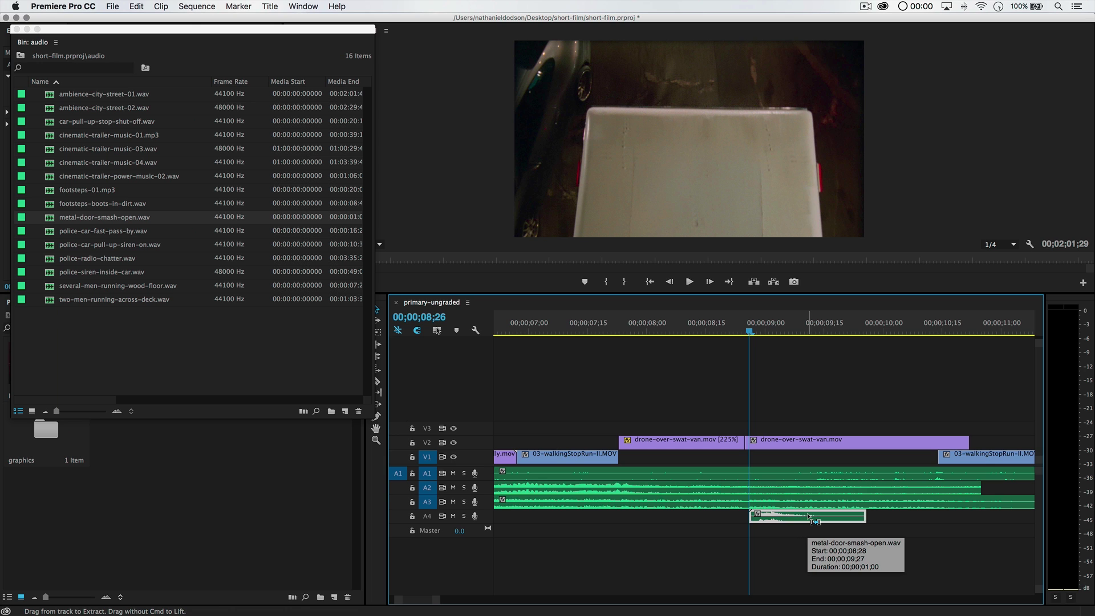
- Try the door smash sound a few frames earlier, starting at about 00;00;08;23, and play the shot
key("super+Left")
left_click(738, 331)
key("space")
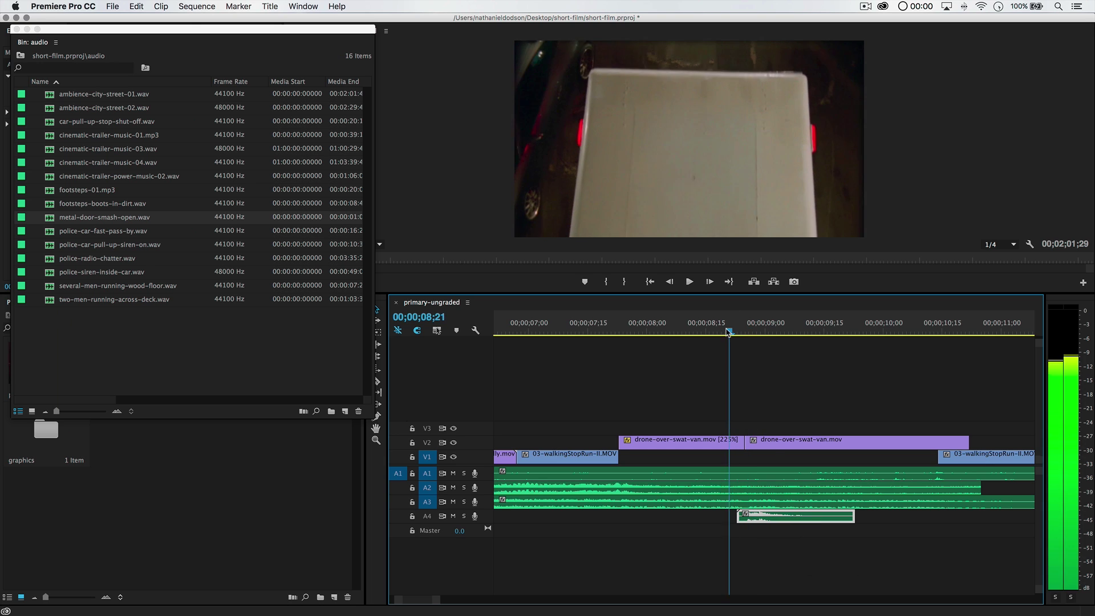
key("space")
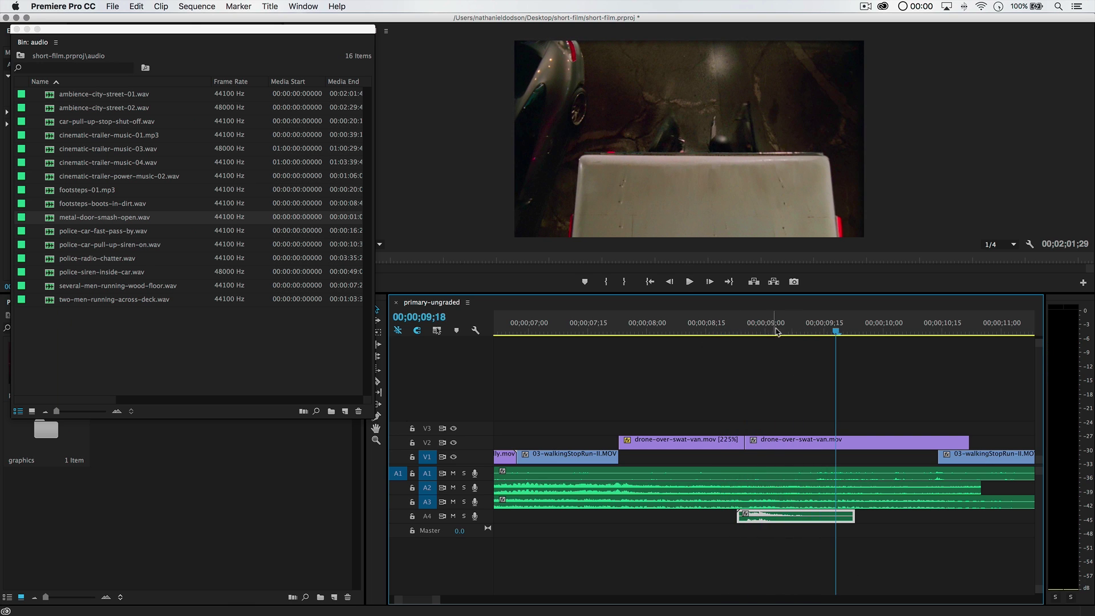
- Slide the door smash sound later to start at about 00;00;09;01 and replay the van doors opening several times
left_click_drag(786, 509, 800, 510)
left_click(757, 331)
key("space")
key("space")
left_click(752, 331)
key("space")
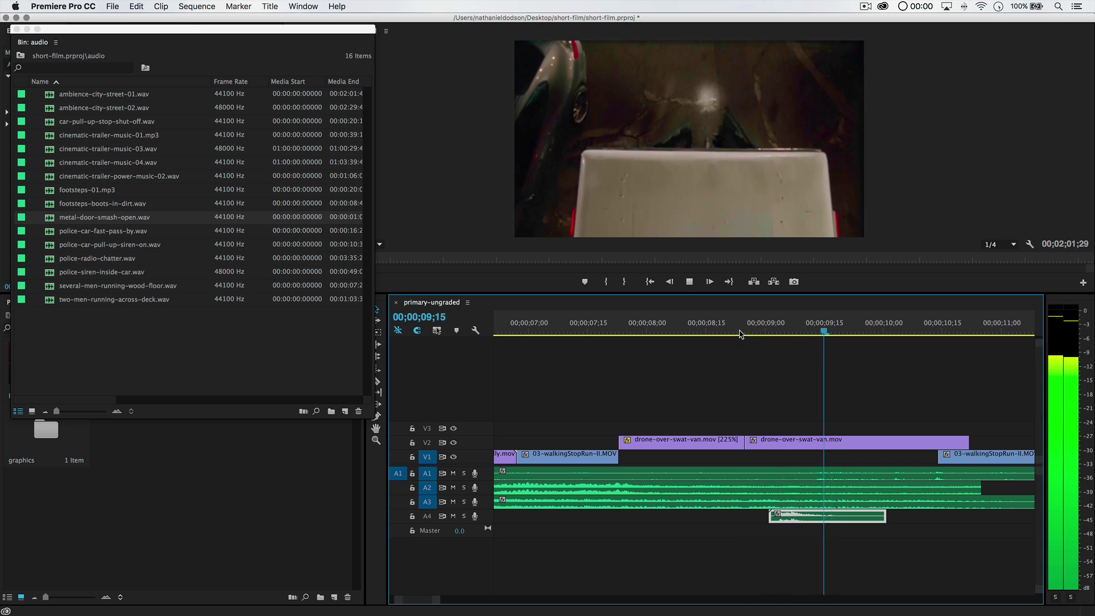
key("space")
left_click(761, 330)
key("space")
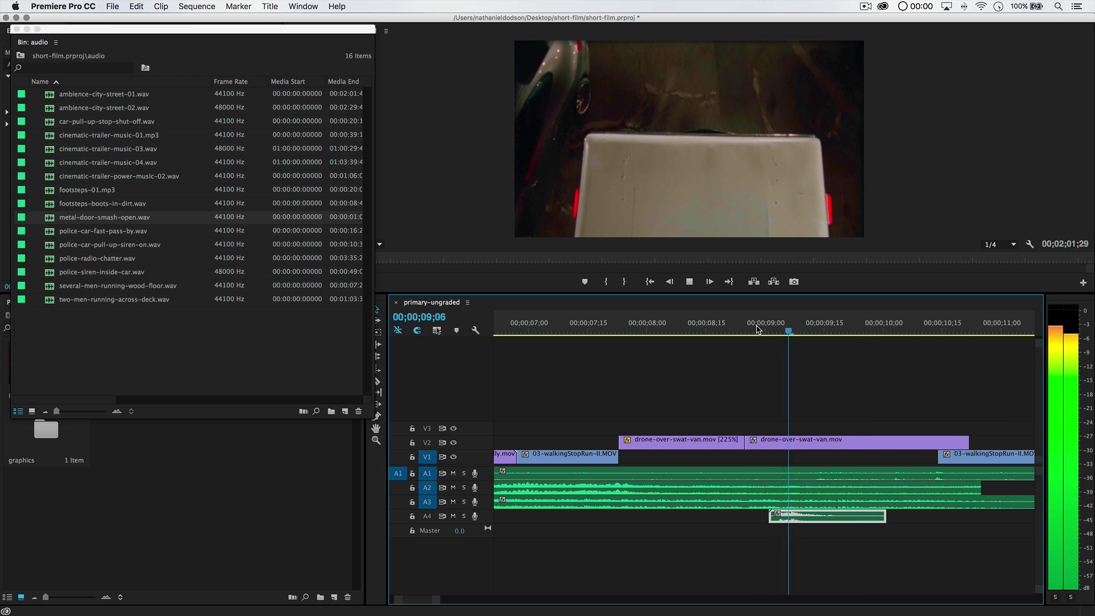
key("space")
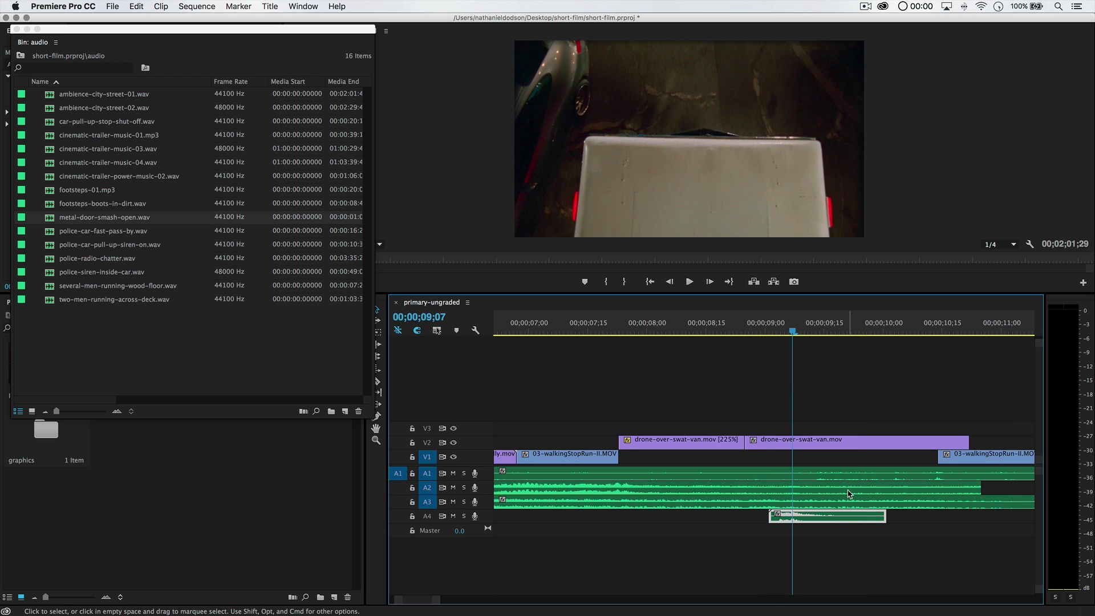
key("space")
key("space")
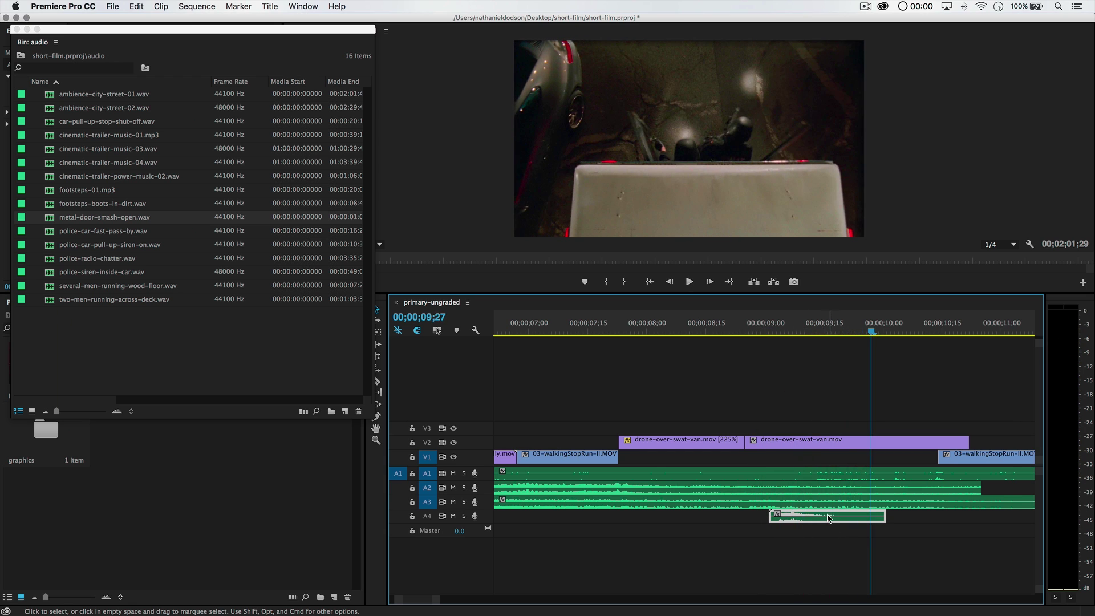
- Trim the tail of the door smash sound to about 21 frames, shift it two frames earlier, and play it
left_click_drag(883, 516, 851, 516)
left_click_drag(793, 331, 747, 330)
key("space")
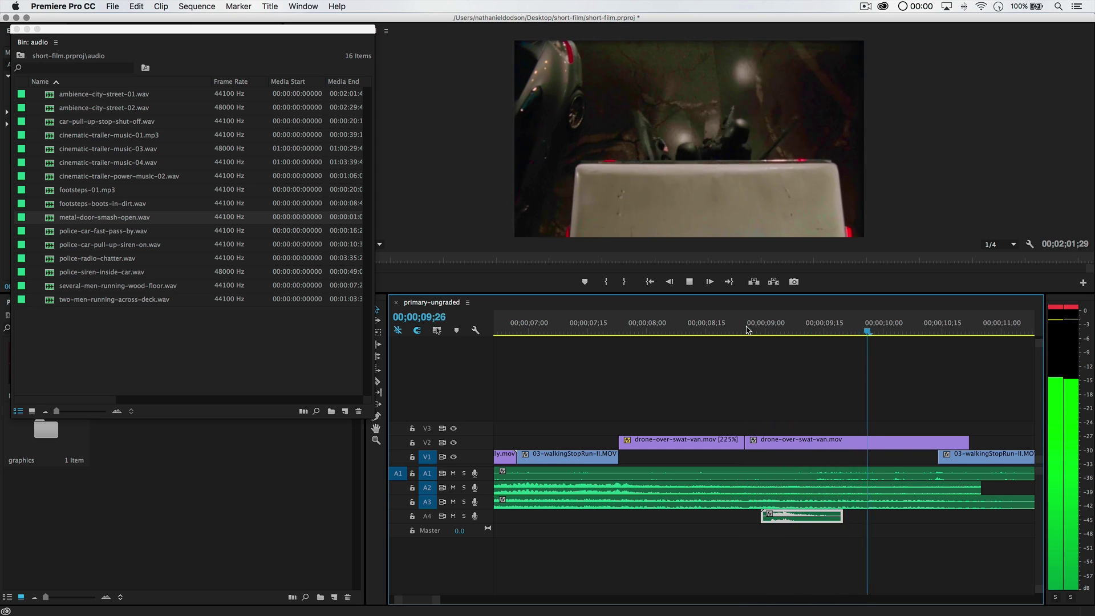
key("space")
- Slide the trimmed door smash sound later to start at about 00;00;09;04 and play it against the picture
left_click_drag(836, 507, 855, 507)
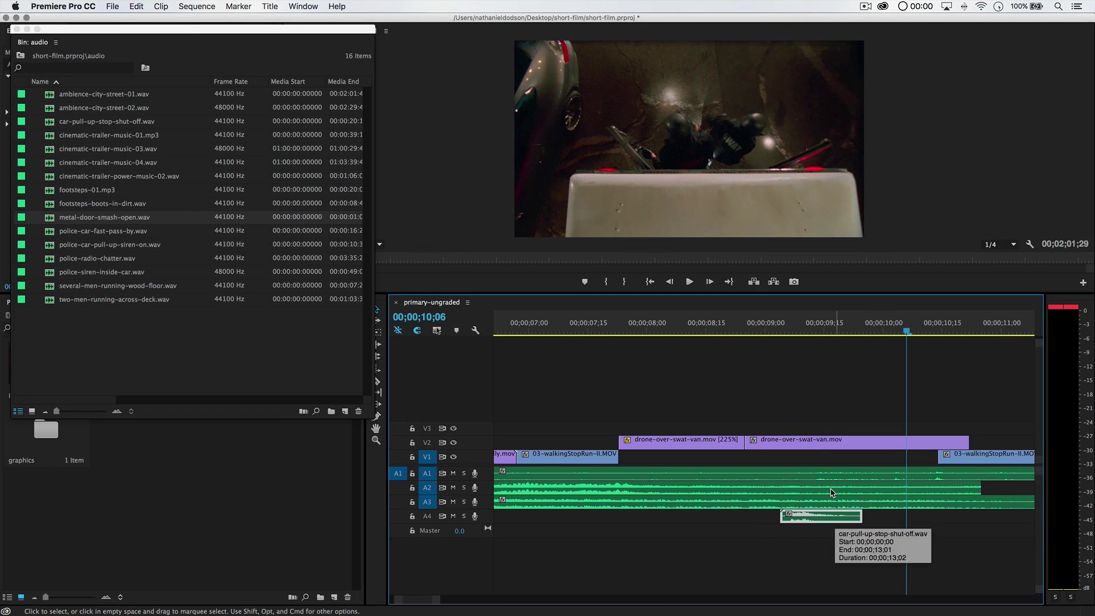
left_click(759, 331)
key("space")
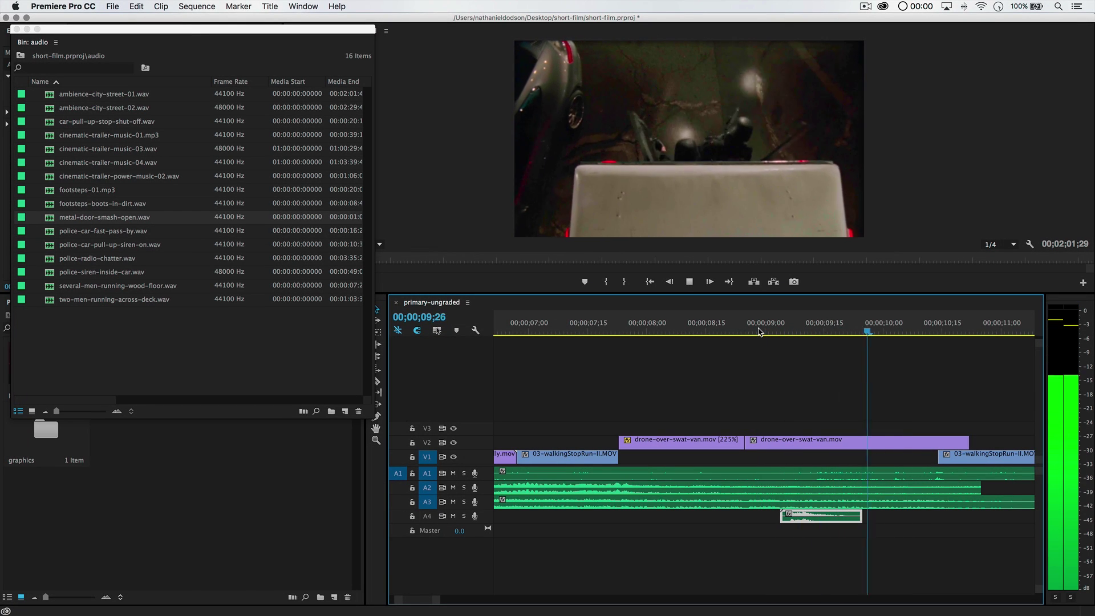
key("space")
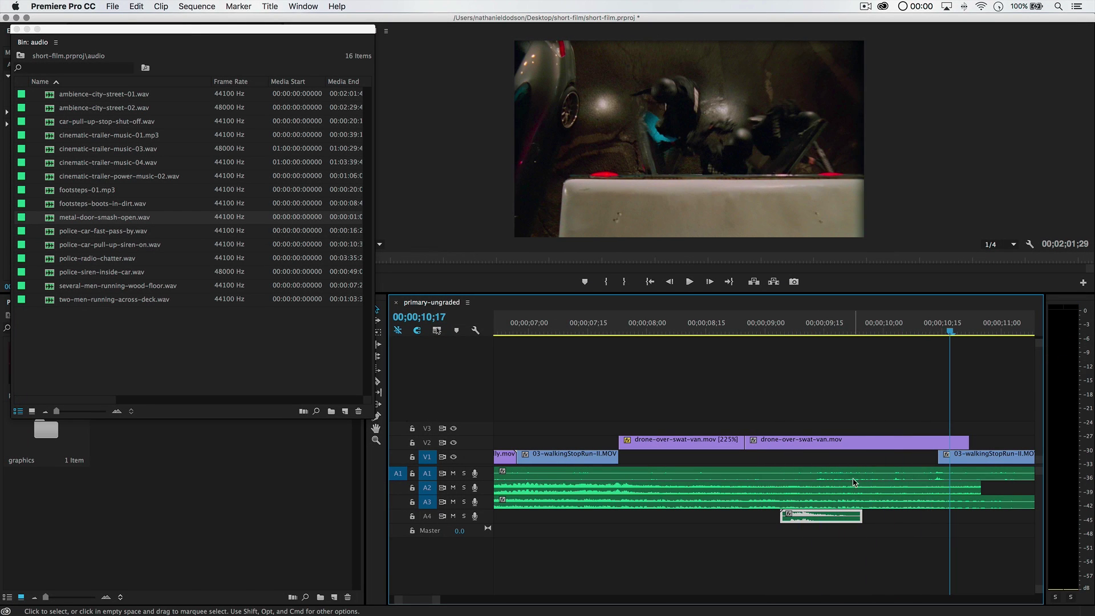
- Raise the audio gain of the metal-door-smash-open.wav clip by 10 dB and play the van door shot
right_click(817, 518)
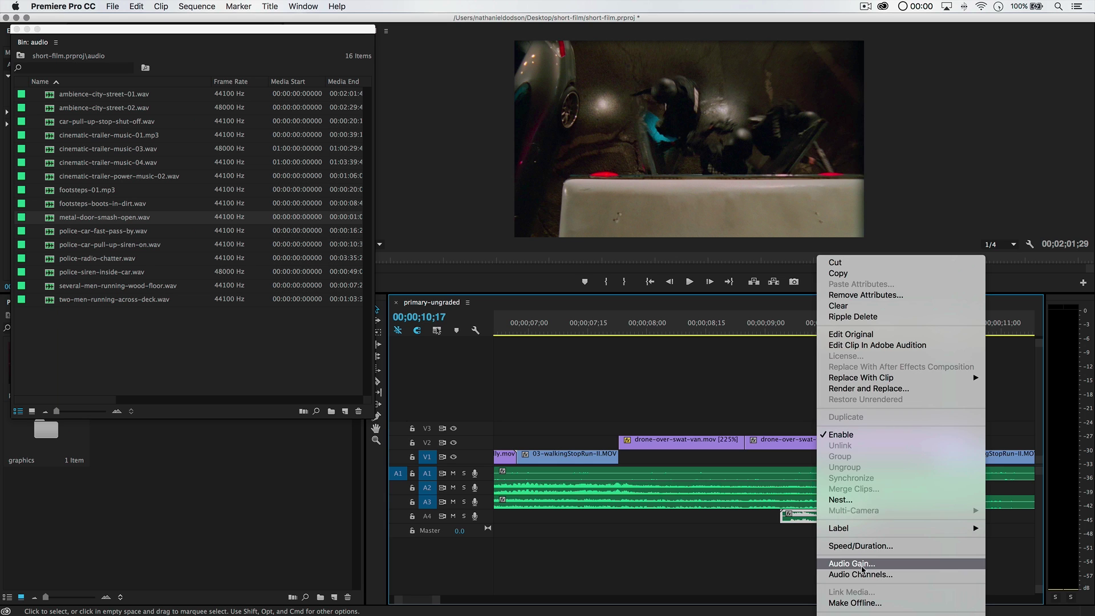
left_click(852, 564)
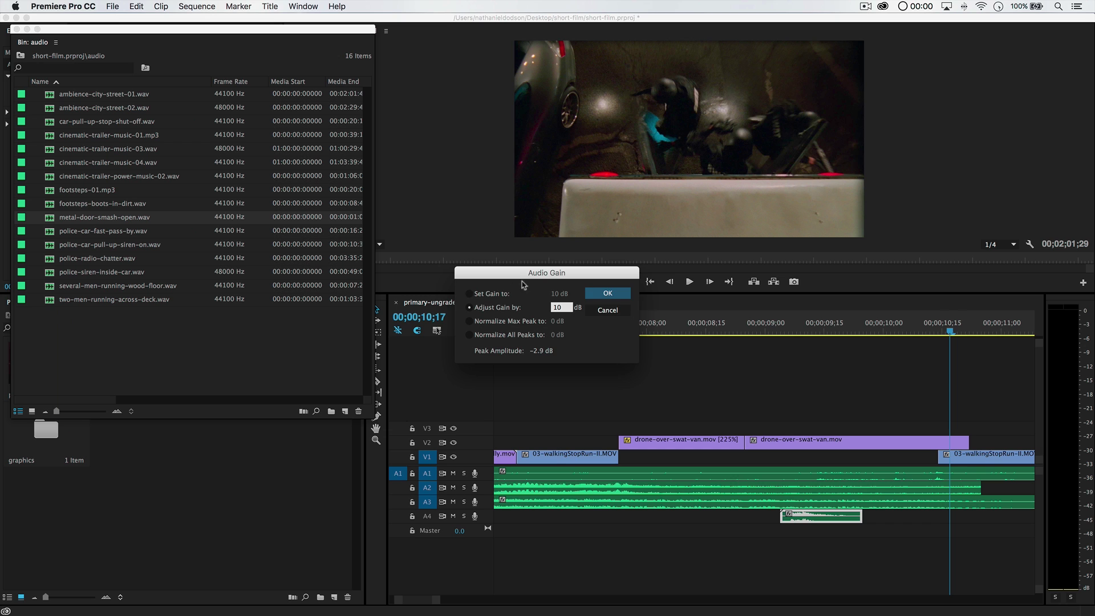
left_click(609, 295)
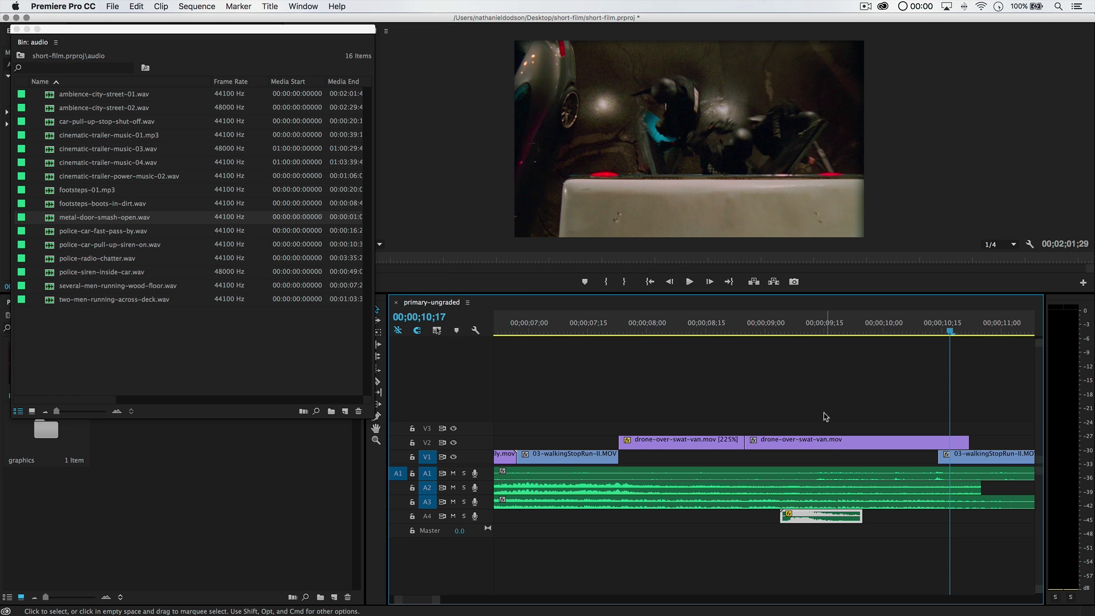
left_click_drag(780, 328, 753, 330)
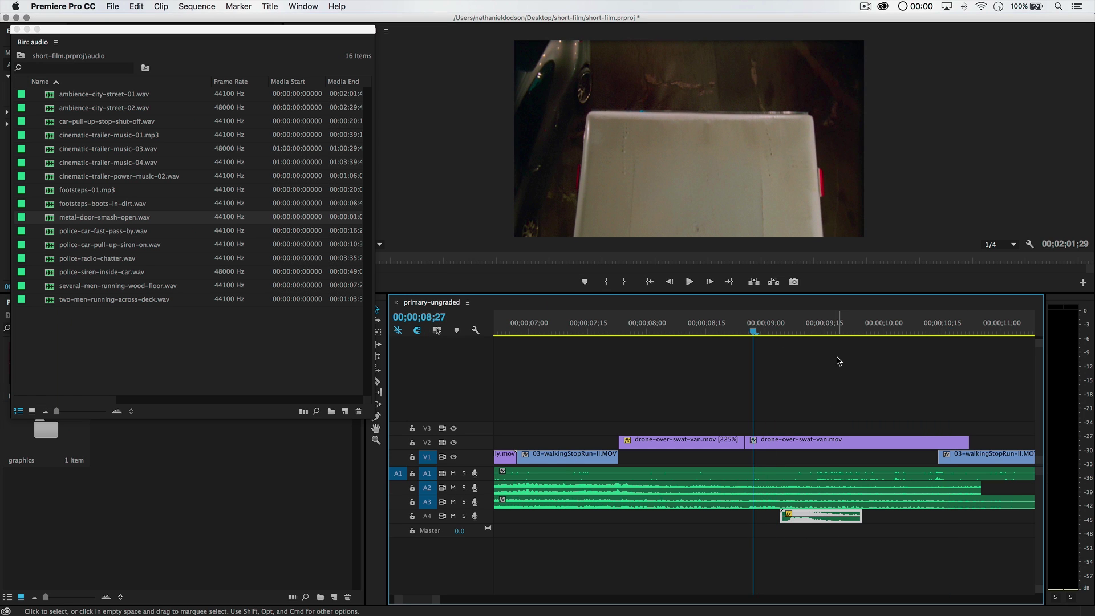
key("space")
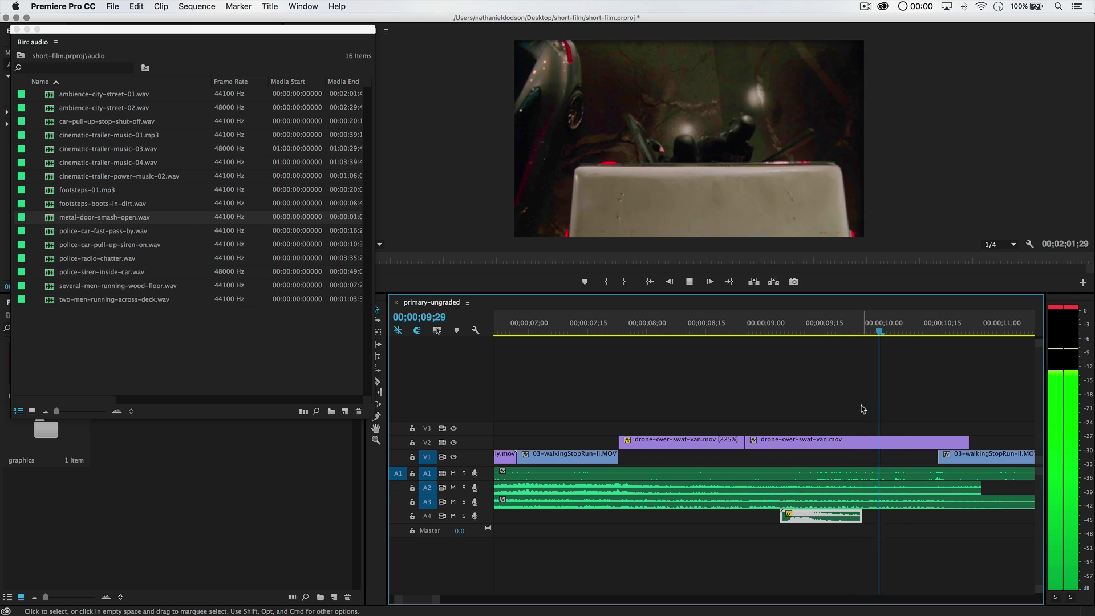
- Try the door smash sound two frames earlier, play it, and move it back to about 00;00;09;04 for another listen
left_click_drag(834, 522, 827, 522)
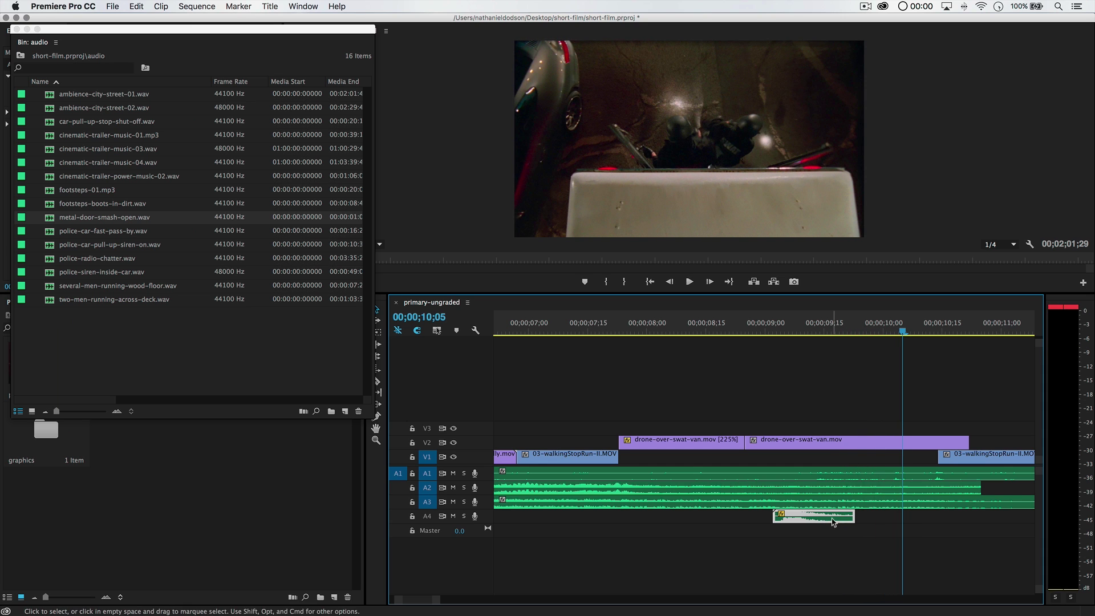
left_click(760, 325)
key("space")
key("space")
key("cmd+Right")
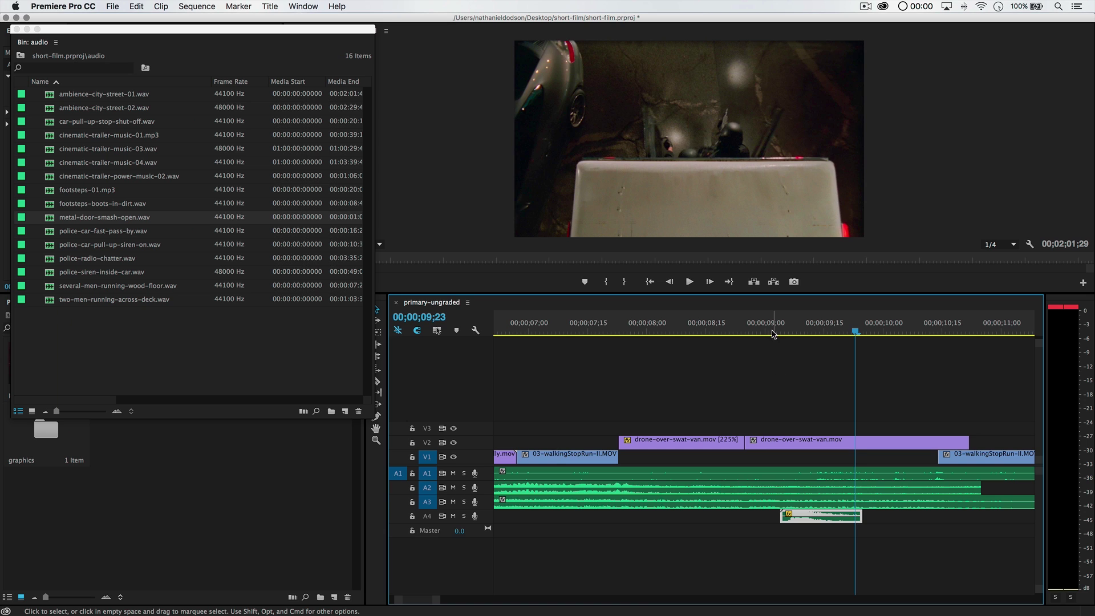
left_click(759, 326)
key("space")
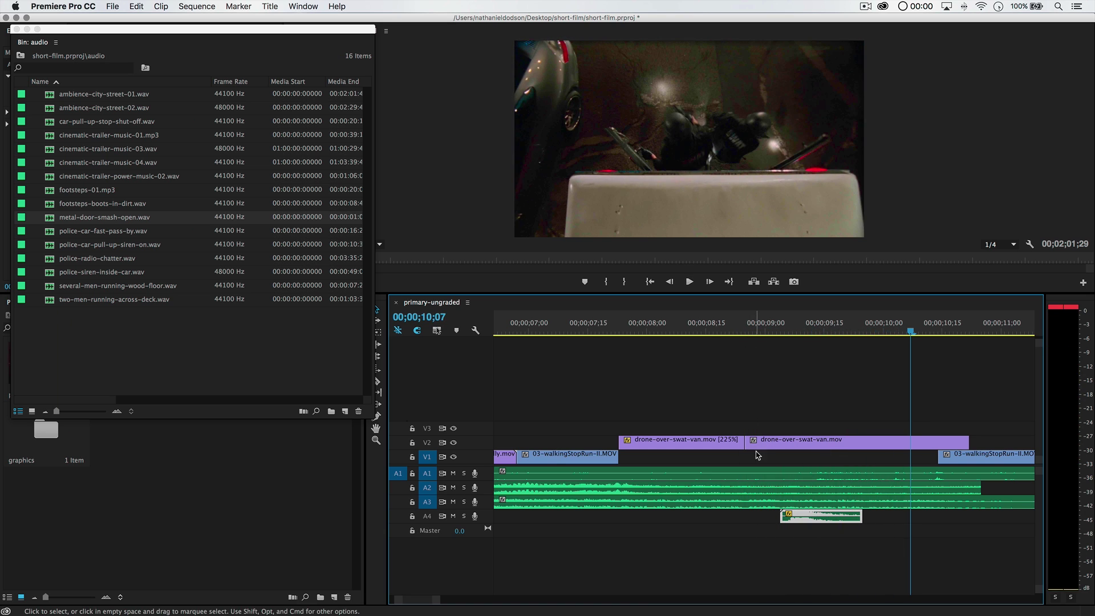
- Try the door smash sound one frame earlier, at about 00;00;09;03, and play the doors opening
left_click_drag(820, 521, 816, 520)
left_click(760, 327)
key("space")
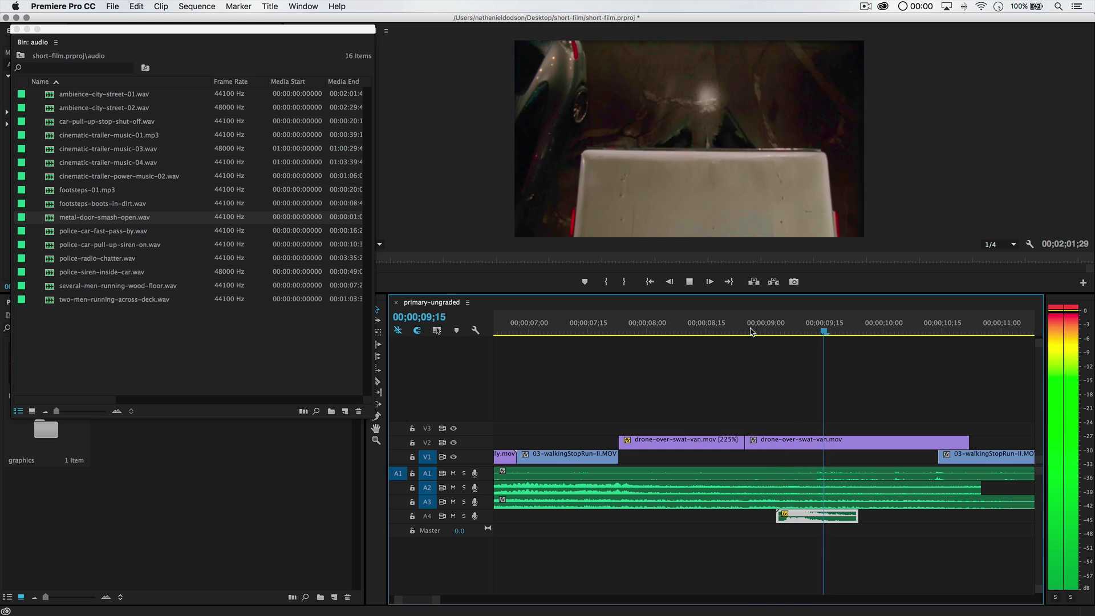
key("space")
- Try the door smash sound about three frames later, at about 00;00;09;06, and replay the shot
key("cmd+Right")
key("cmd+Right")
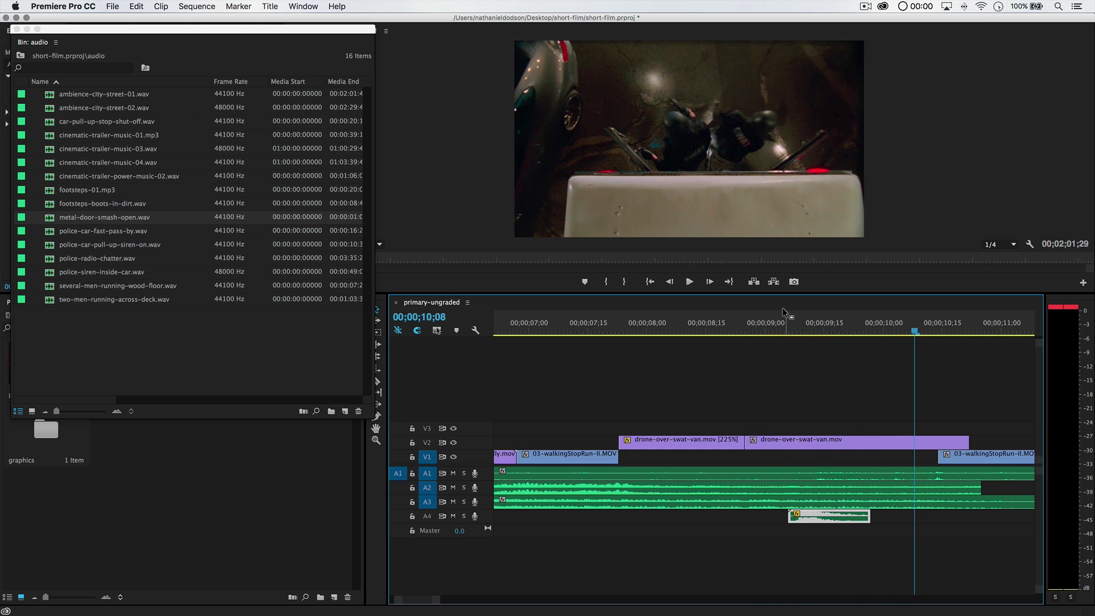
left_click(773, 326)
key("space")
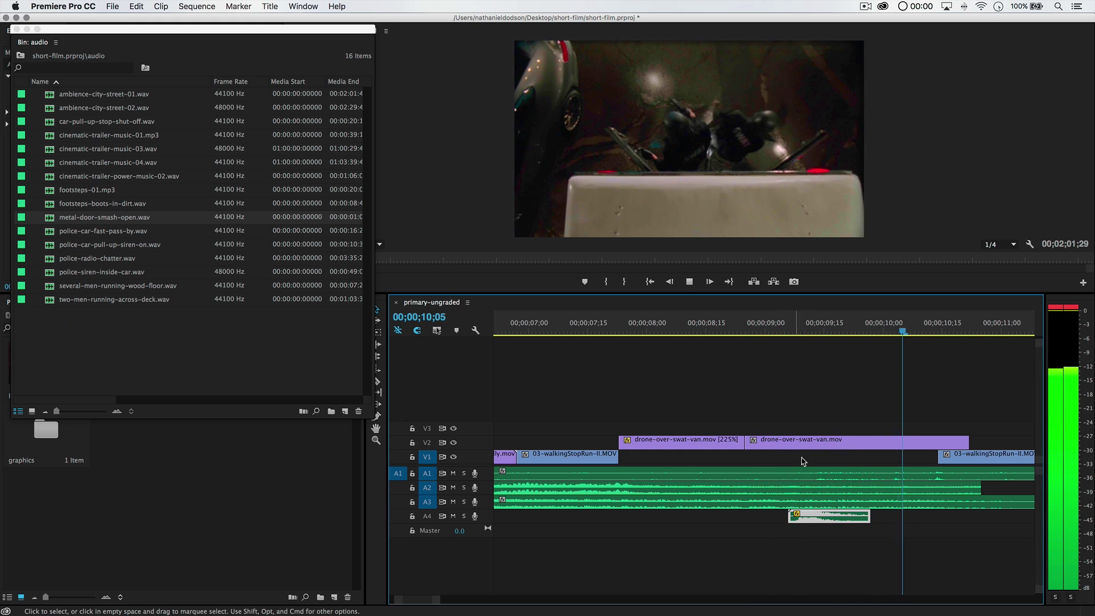
key("space")
- Slide the door smash sound about two frames earlier and play the van shots in context up to about 00;00;10;00
left_click_drag(832, 521, 823, 520)
left_click_drag(752, 328, 746, 328)
key("backslash")
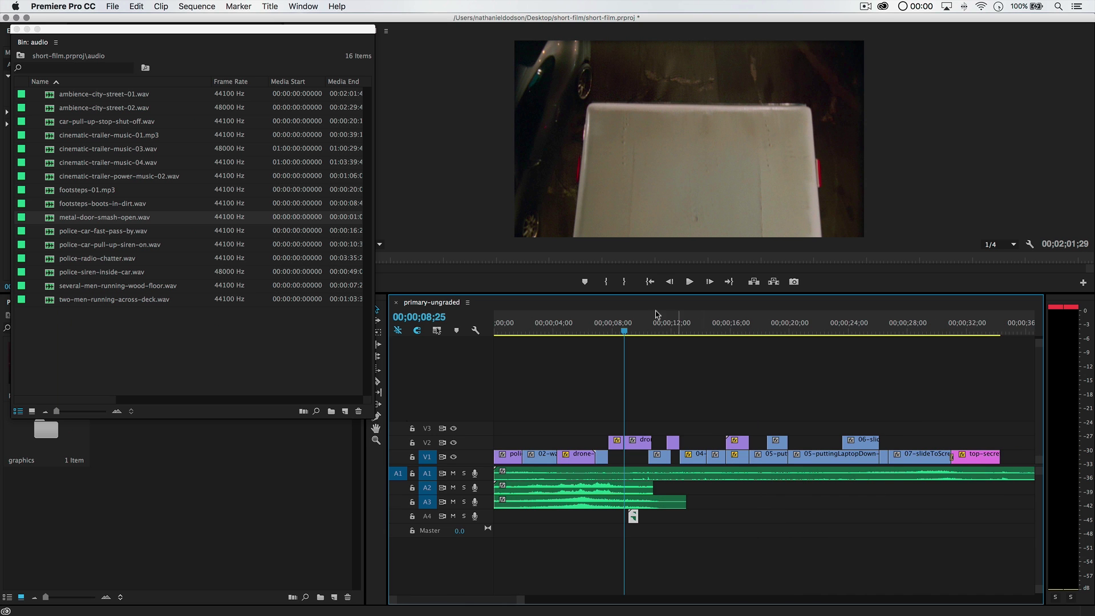
key("j")
key("l")
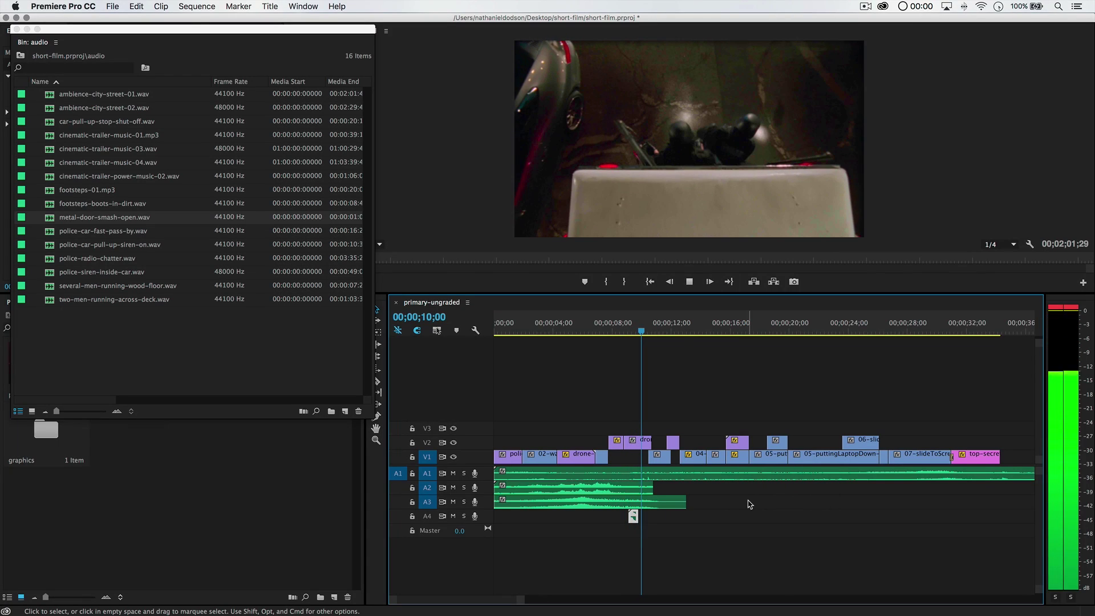
key("k")
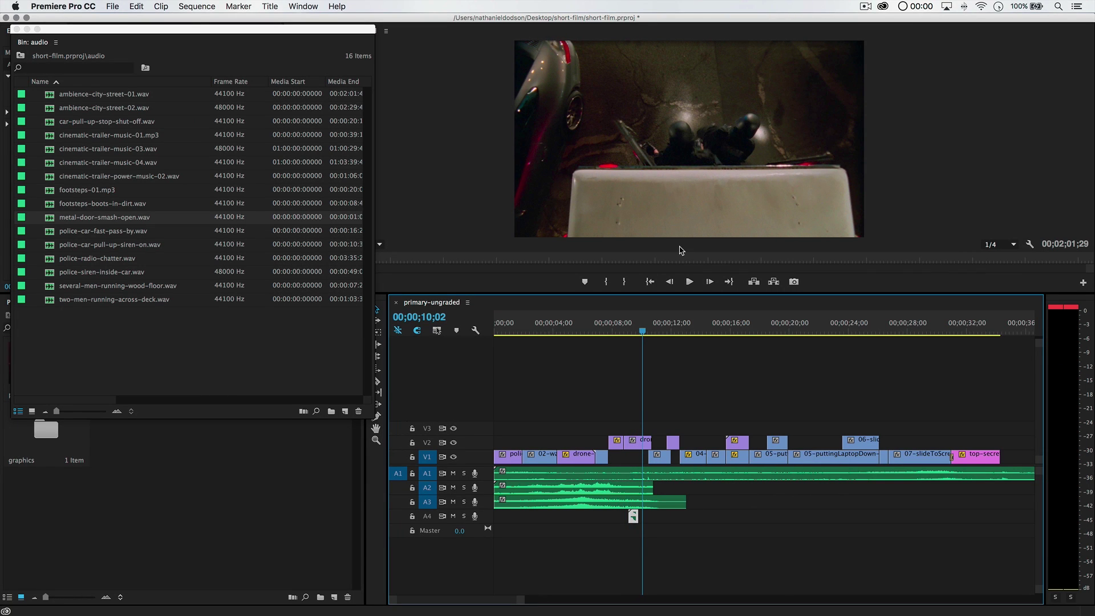
left_click_drag(641, 332, 619, 332)
left_click_drag(630, 333, 604, 334)
key("space")
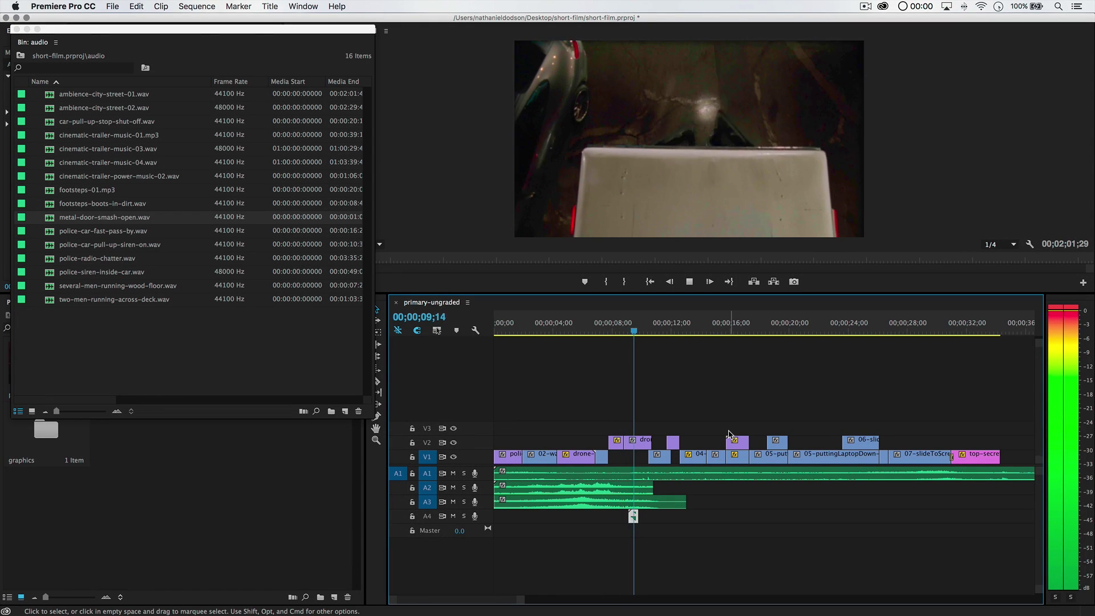
key("space")
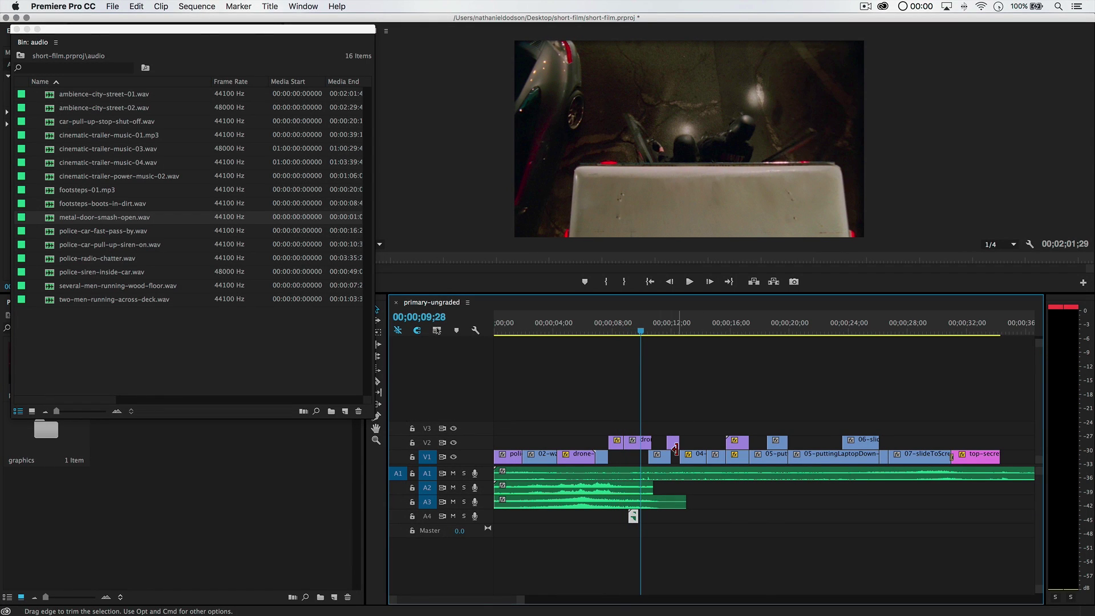
- Delete the second drone-over-swat-van clip on V2 and extend the first one over the gap to about 00;00;10;18
key("=")
key("=")
left_click(708, 330)
left_click_drag(708, 331, 731, 326)
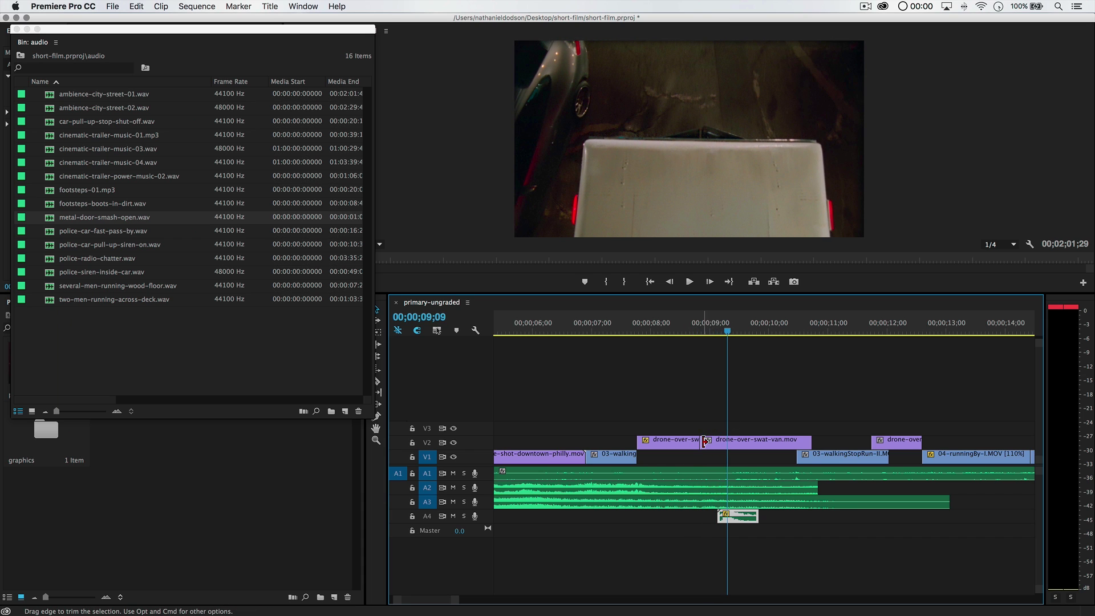
mouse_move(702, 441)
left_mouse_down()
mouse_move(731, 443)
mouse_move(717, 447)
left_mouse_up()
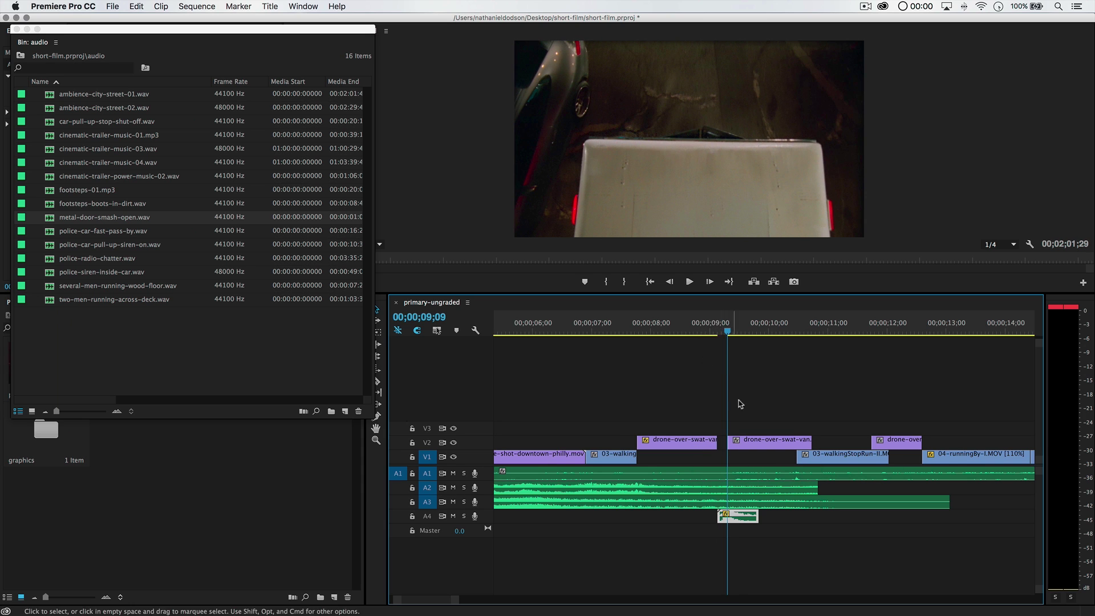
left_click(736, 443)
key("Delete")
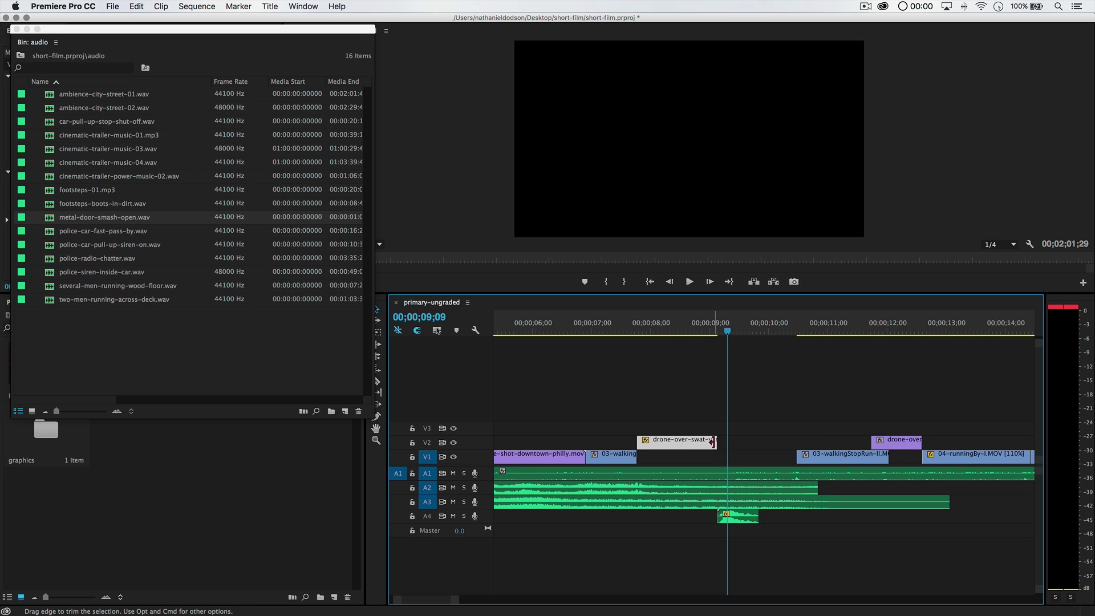
left_click_drag(720, 442, 806, 447)
- Split the extended drone-over-swat-van clip at 00;00;09;01, just before the van doors open
left_click_drag(728, 334, 713, 335)
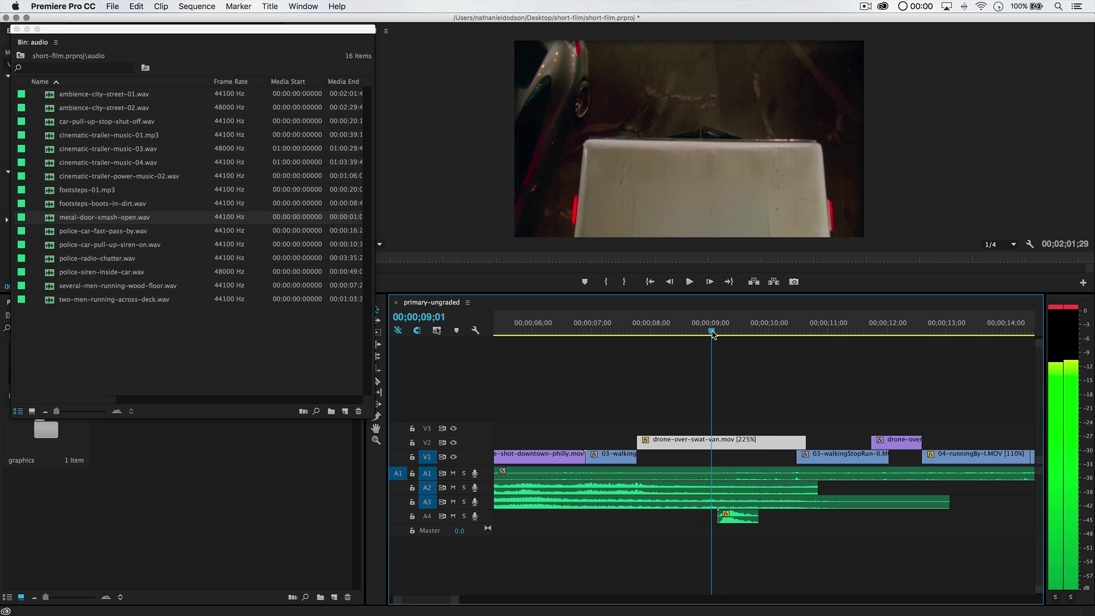
key("c")
left_click(716, 444)
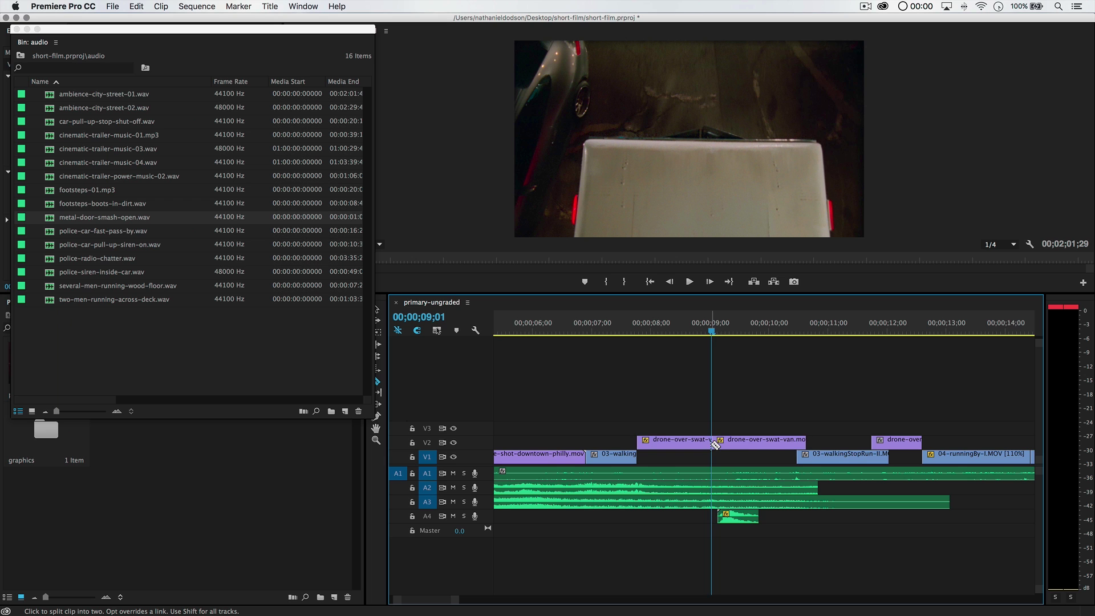
- Shorten the second part of the van clip to the end of the door smash sound and set its speed to 100%
right_click(749, 444)
left_click(789, 481)
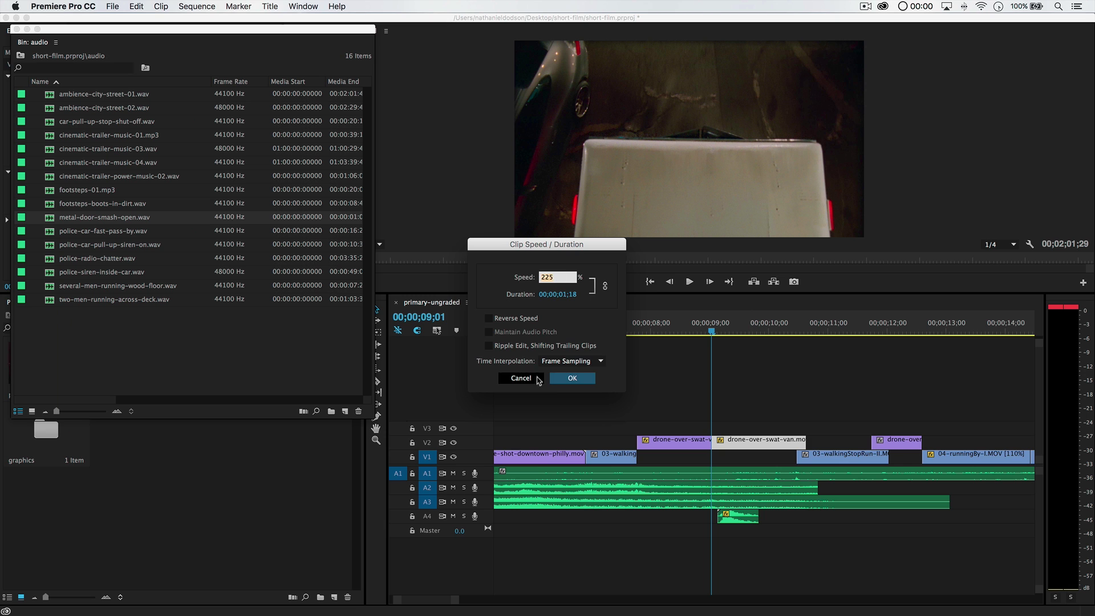
left_click(522, 379)
left_click_drag(812, 441, 749, 449)
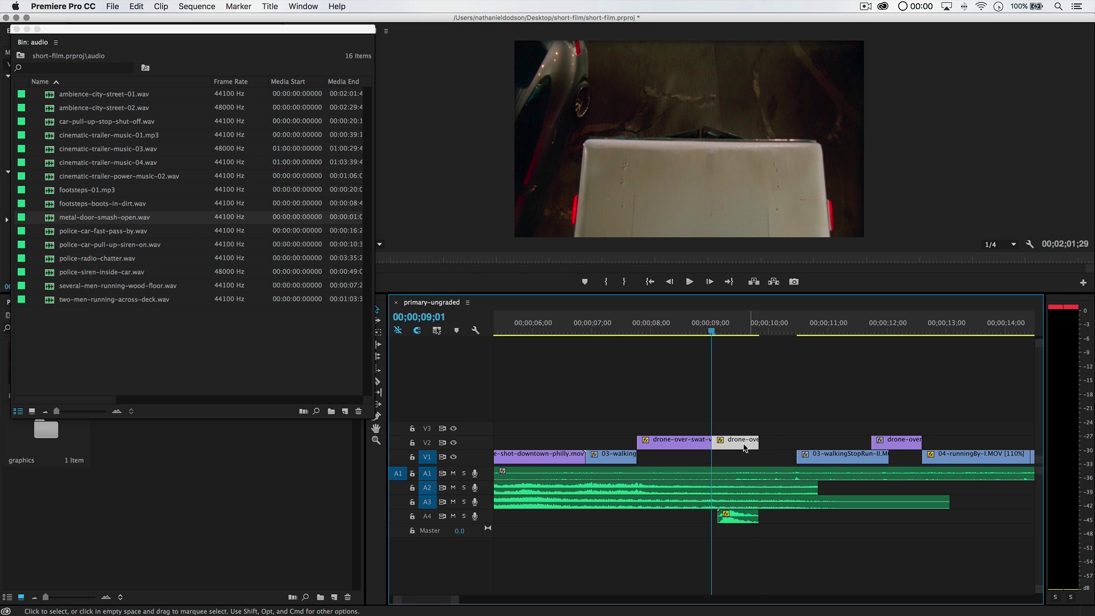
right_click(739, 445)
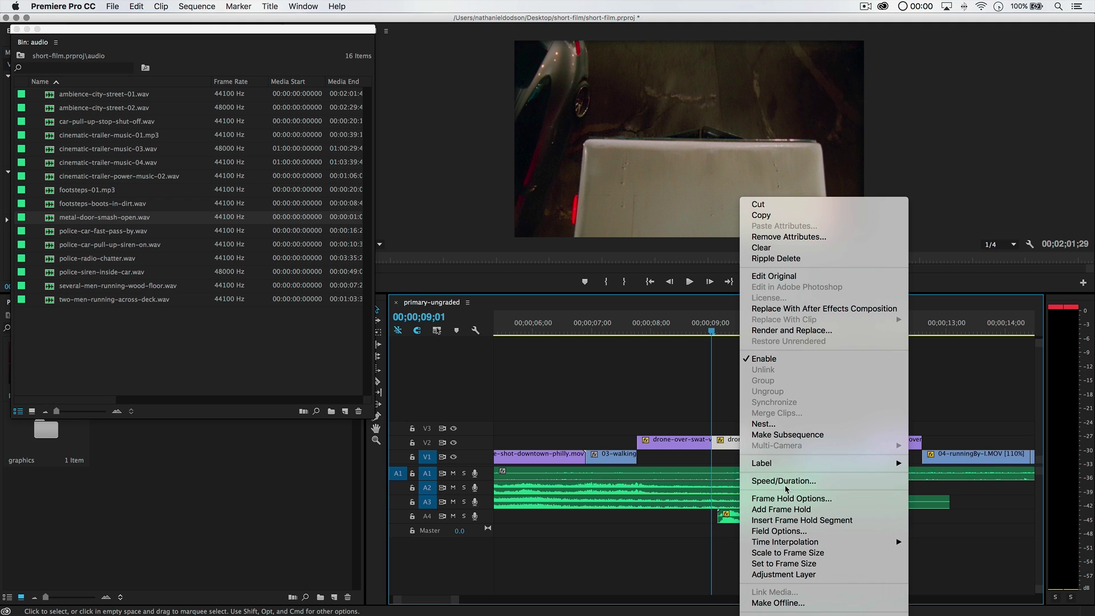
left_click(764, 478)
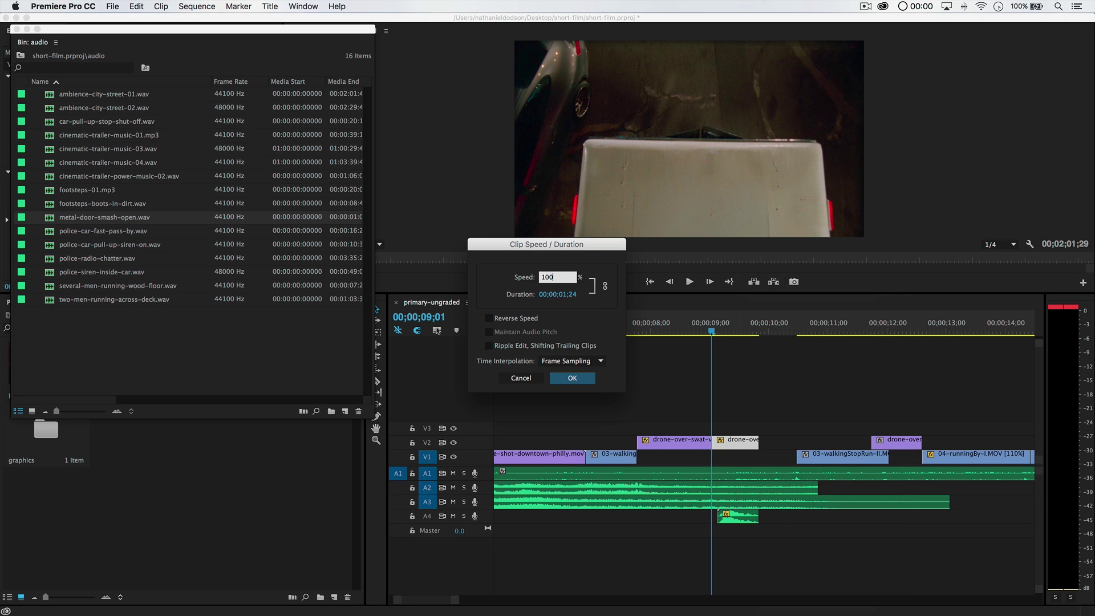
left_click(571, 386)
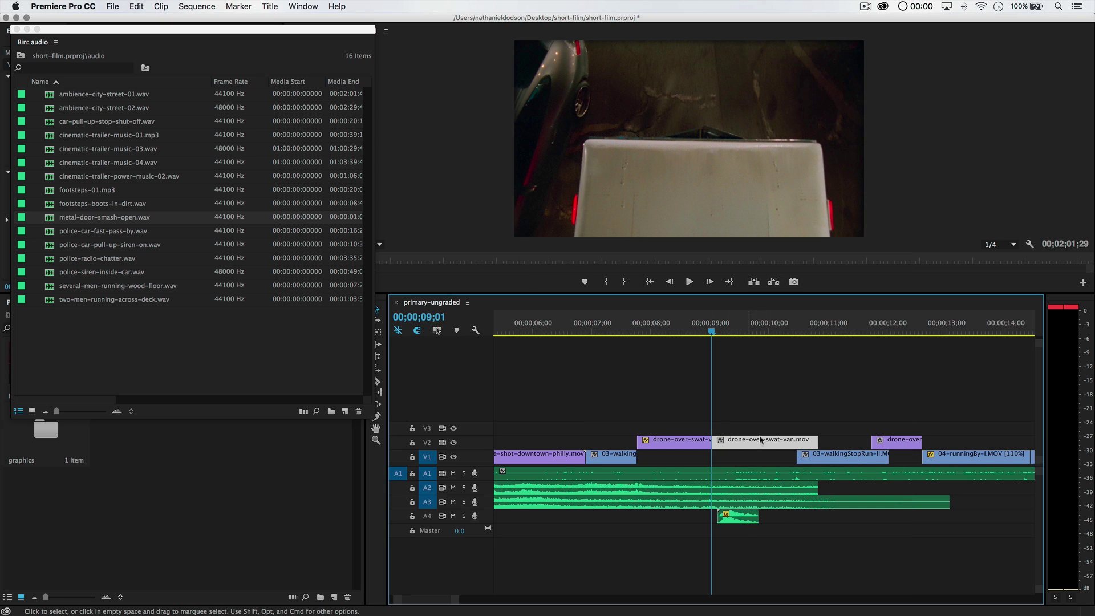
- Play the retimed van shot, move the door smash sound about five frames earlier to about 00;00;08;29, and replay it
left_click_drag(713, 335, 679, 338)
key("space")
key("space")
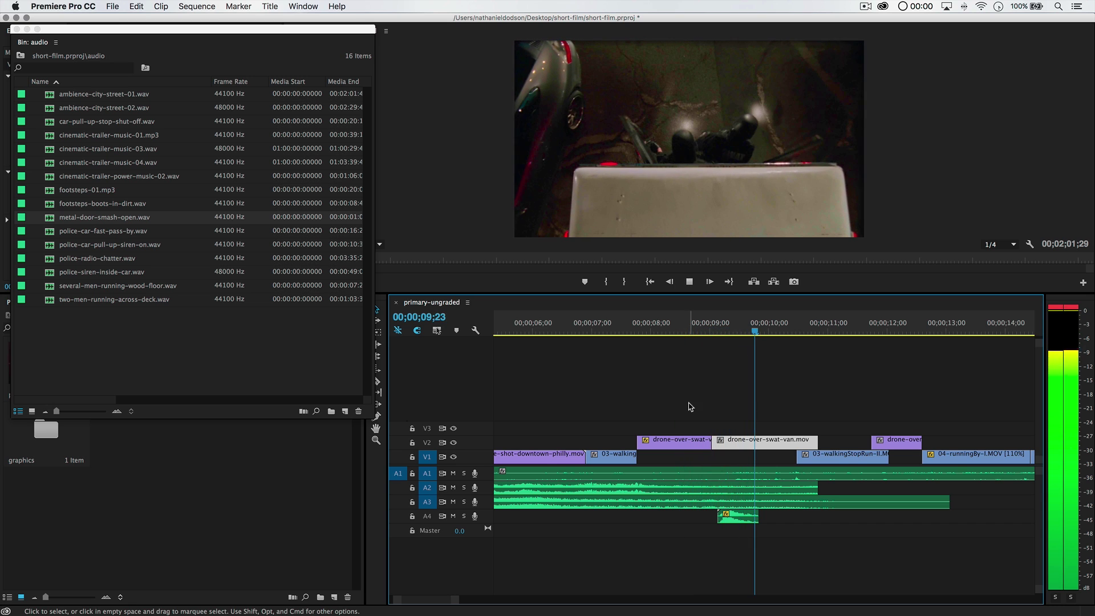
left_click(731, 504)
left_click(736, 517)
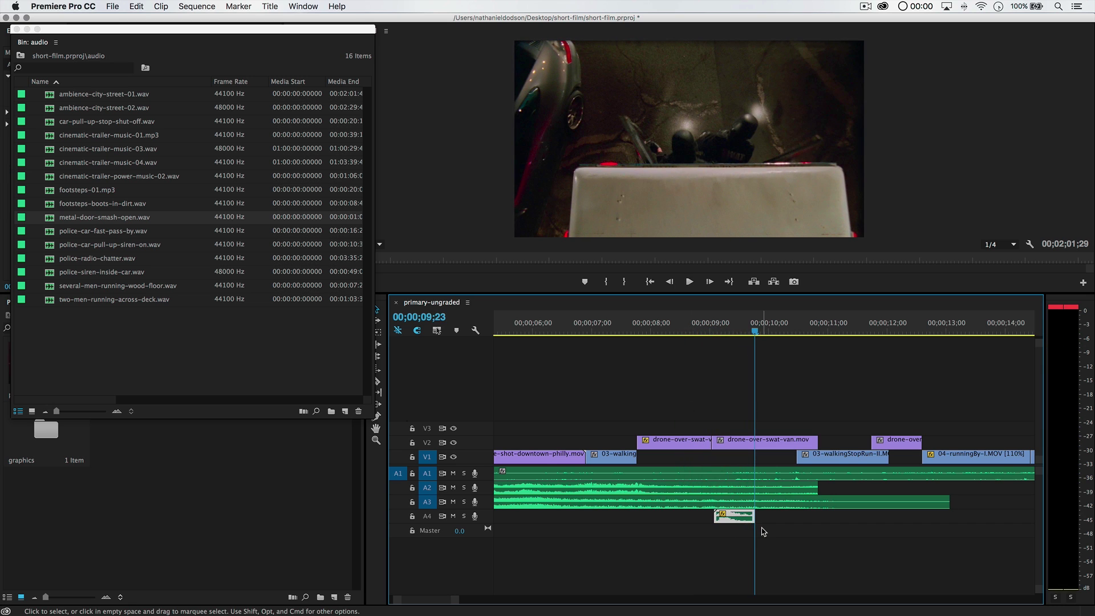
left_click(692, 325)
key("space")
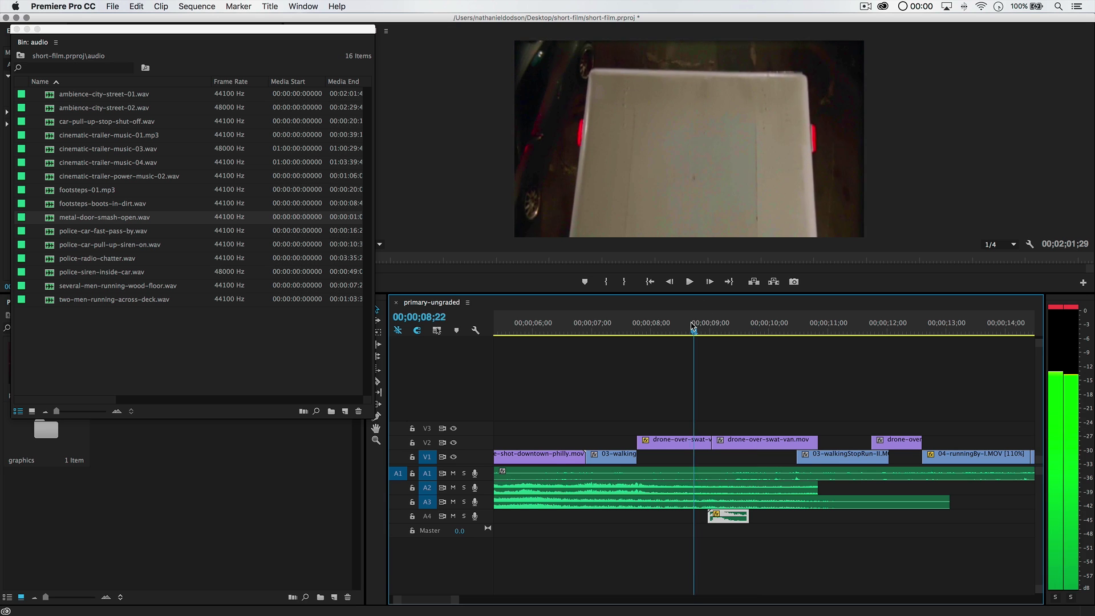
left_click(692, 325)
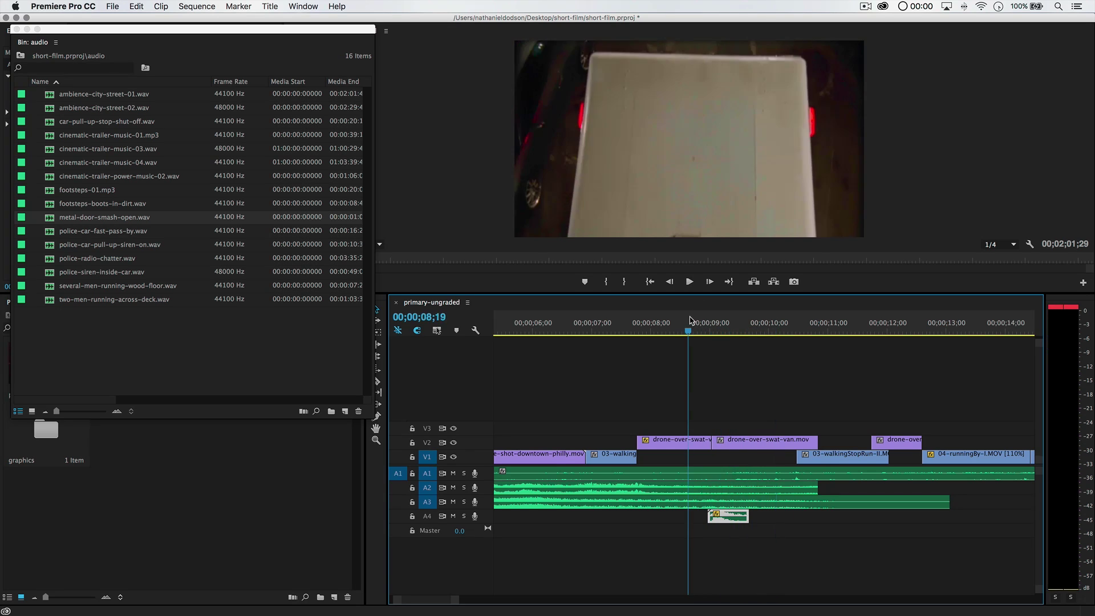
- Move the door smash sound about two frames earlier, to about 00;00;08;27, and play on to 00;00;10;28
key("space")
key("space")
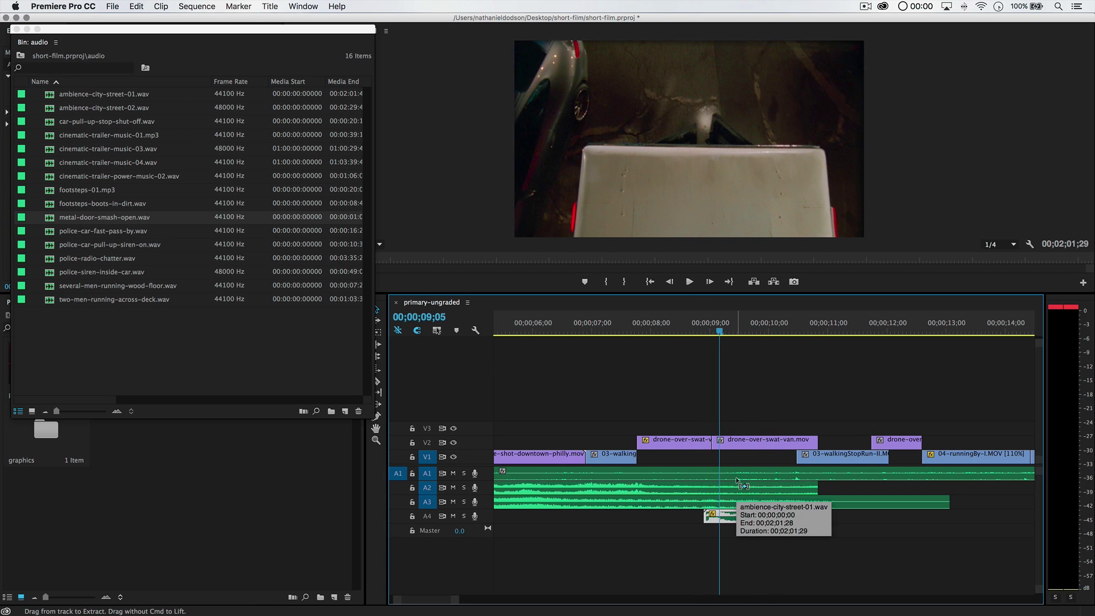
left_click(685, 330)
key("space")
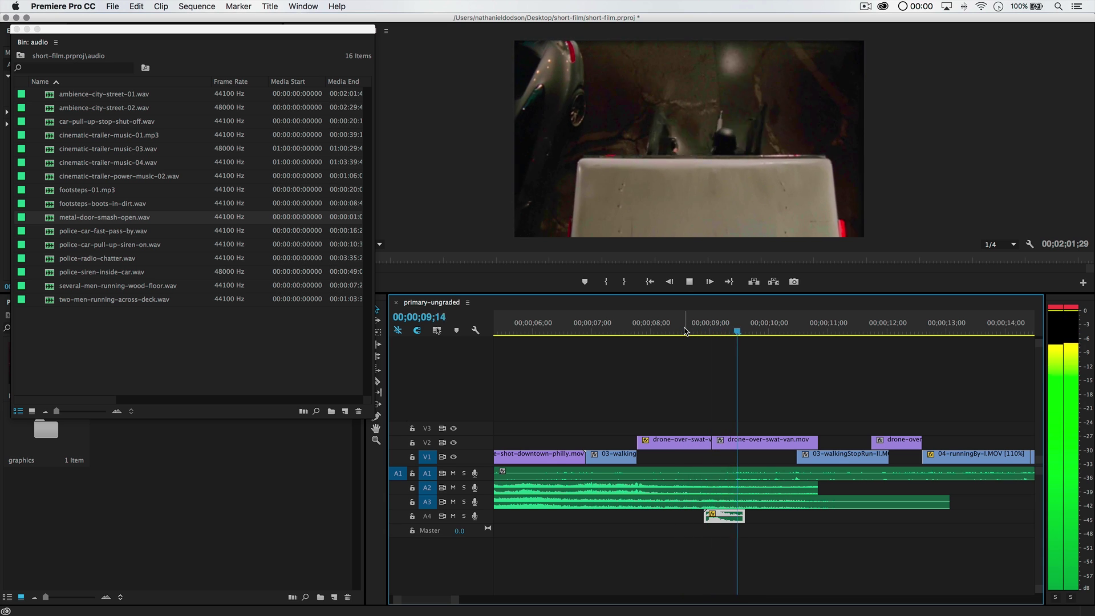
key("space")
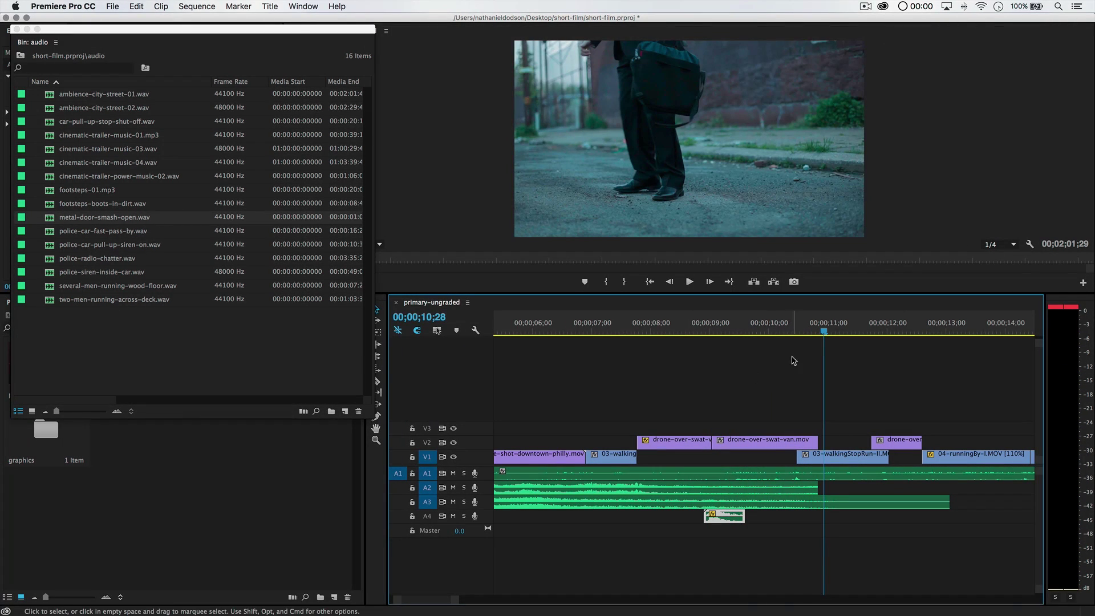
- Play the cut from the van to the 03-walkingStopRun shot and return to 00;00;09;01
left_click(790, 328)
key("space")
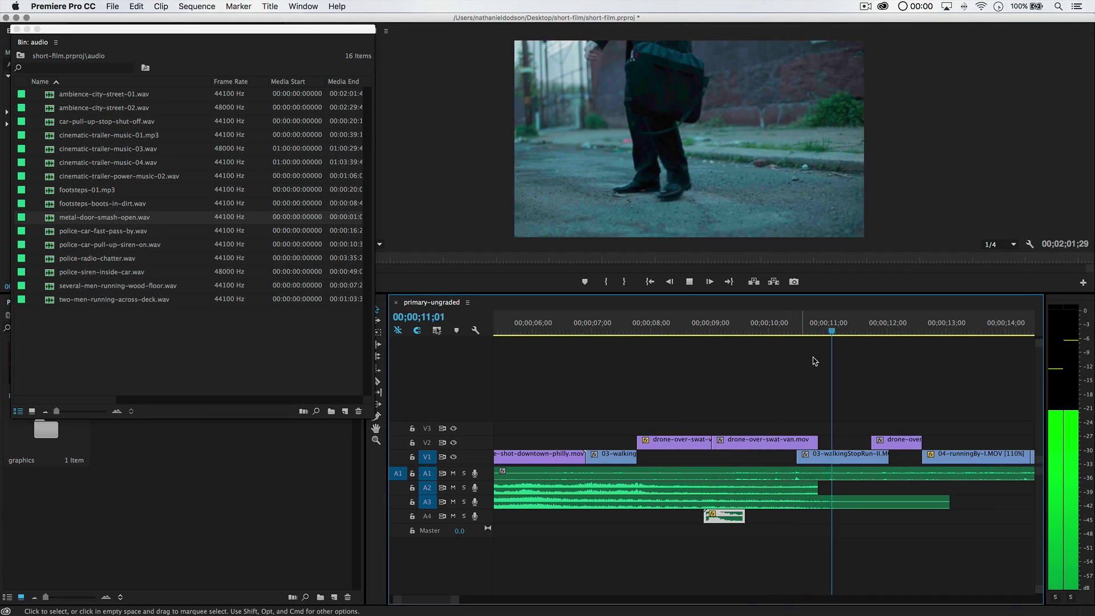
key("space")
left_click_drag(785, 333, 712, 336)
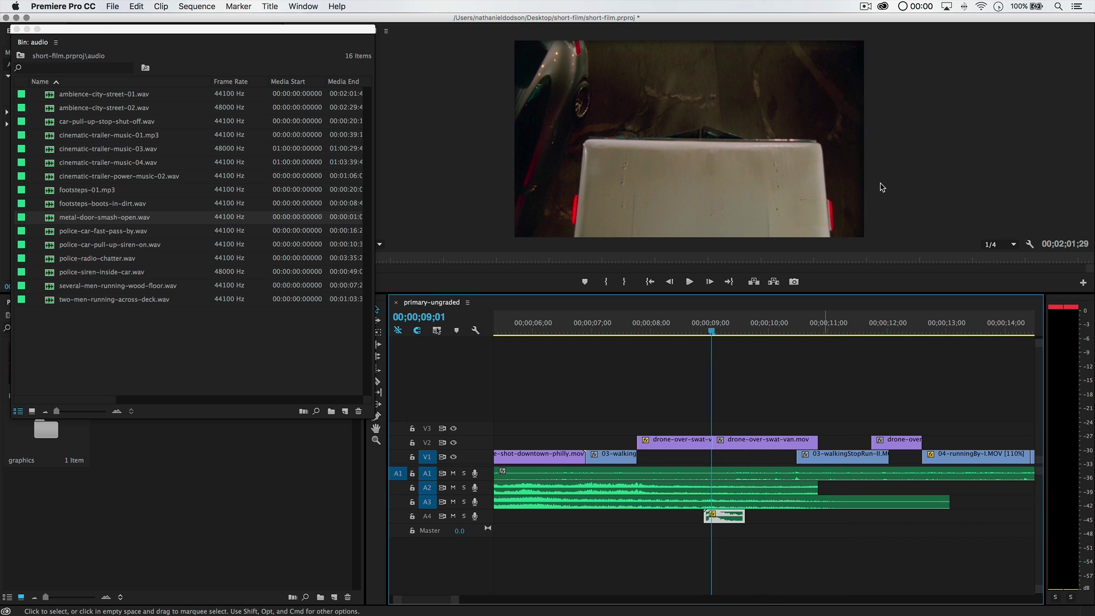
- Place several-men-running-wood-floor.wav on a new A5 audio track, starting just after the door smash sound
key("backslash")
left_click_drag(573, 331, 539, 327)
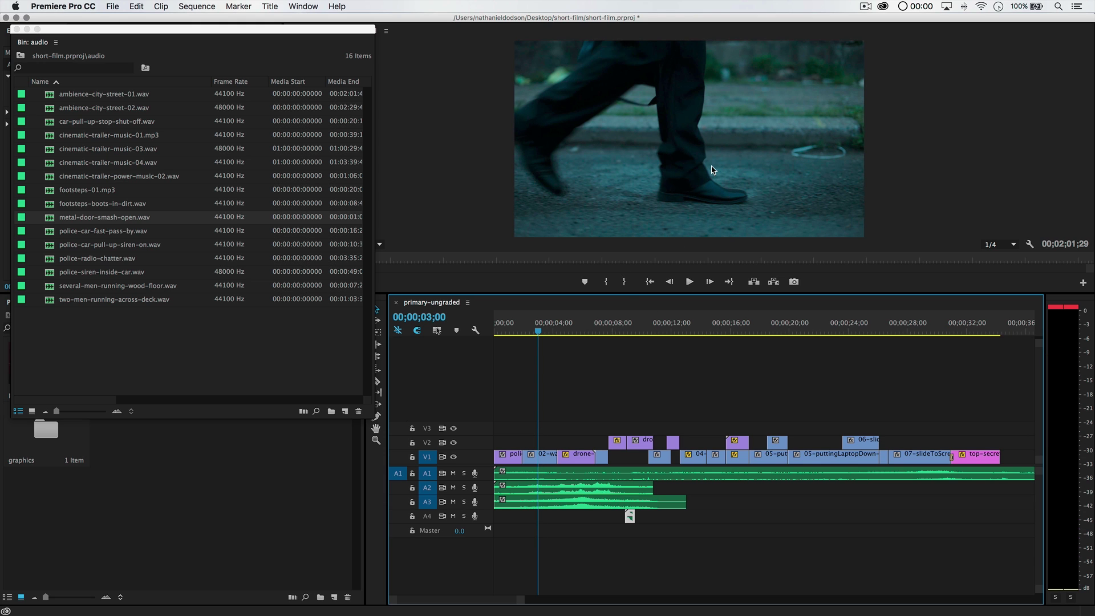
left_click_drag(632, 326, 655, 333)
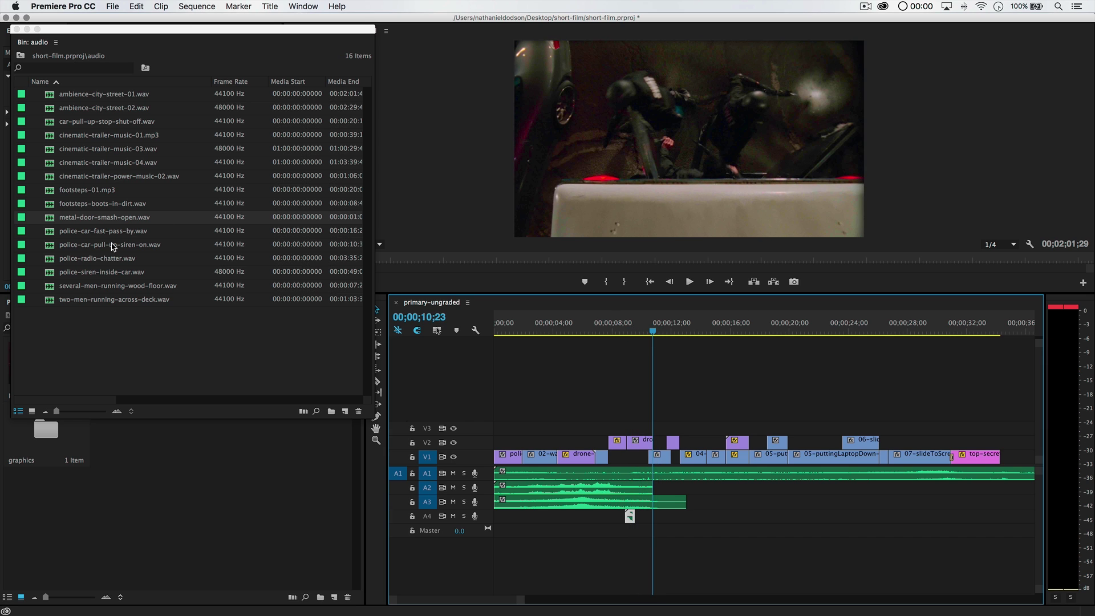
left_click(114, 291)
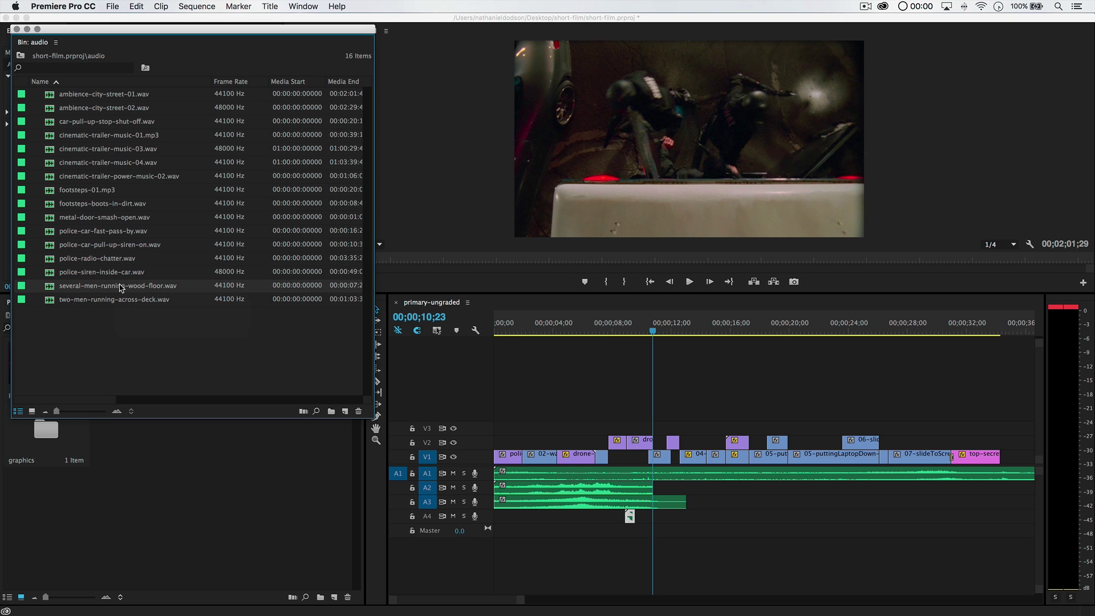
left_click_drag(120, 288, 644, 559)
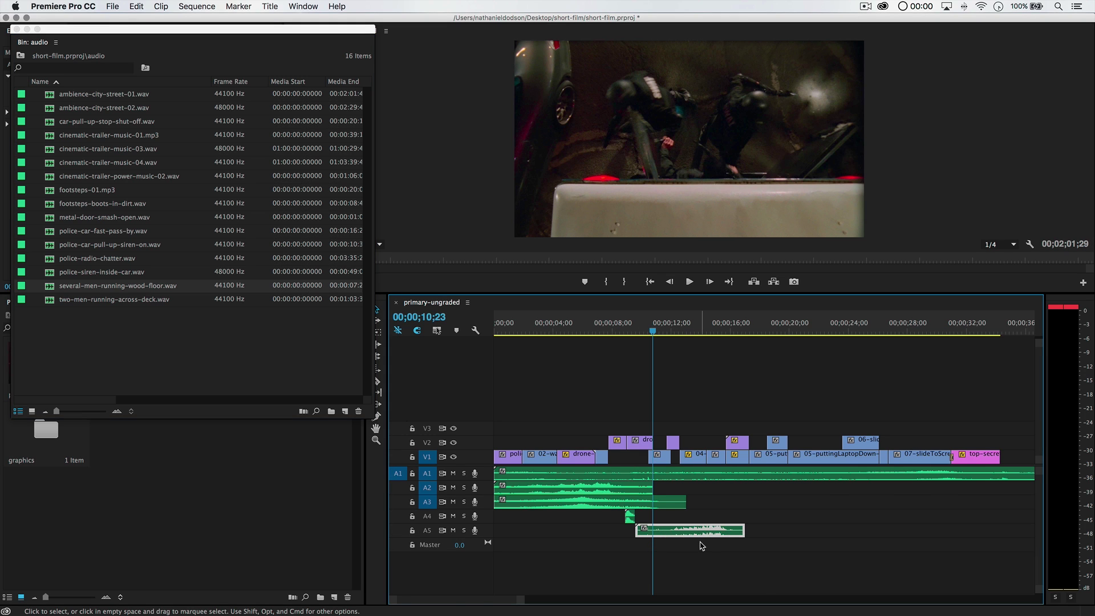
- Trim the quiet beginning of the running sound on A5 and place its start at about 00;00;09;08
key("equal")
key("equal")
scroll(790, 542, "right", 2)
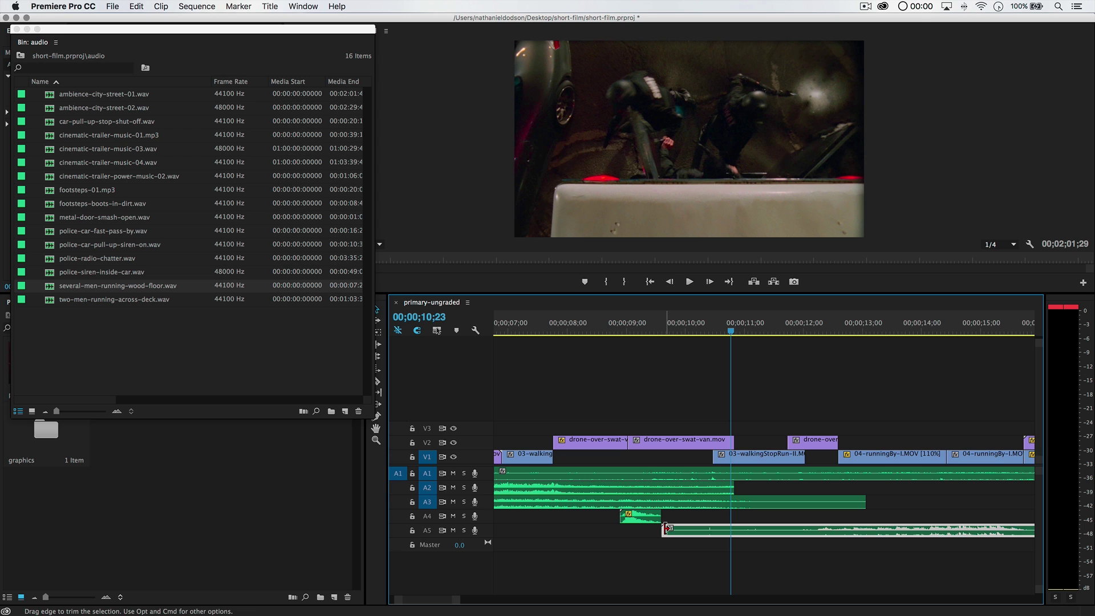
mouse_move(665, 528)
left_mouse_down()
mouse_move(799, 535)
mouse_move(657, 534)
mouse_move(679, 532)
left_mouse_up()
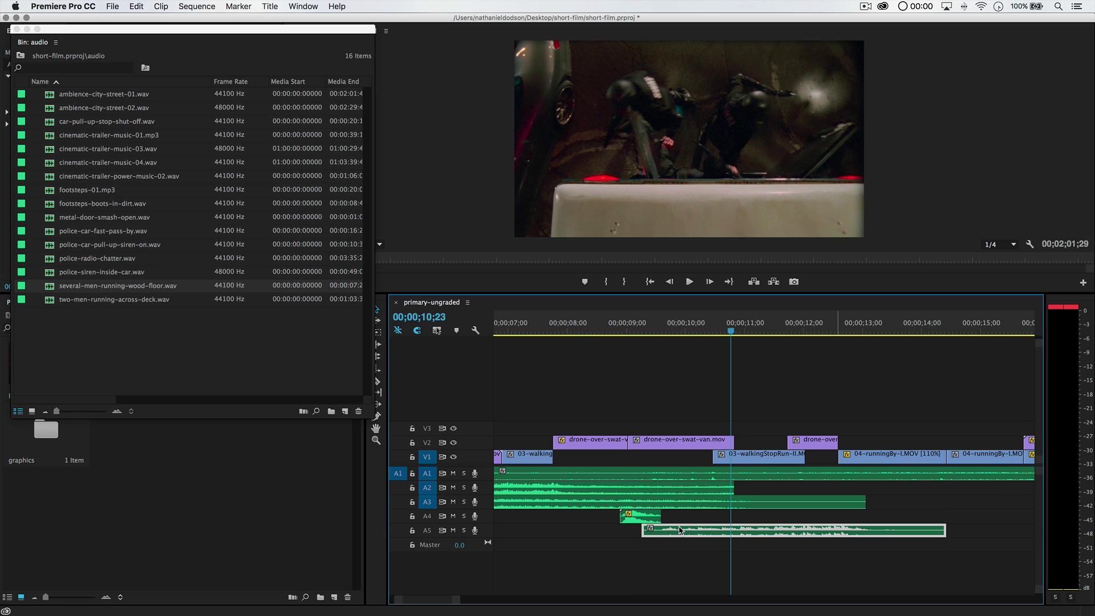
- Play the running sound against the shots, cut it at 00;00;13;05, and delete the remainder
left_click_drag(631, 328, 608, 328)
key("space")
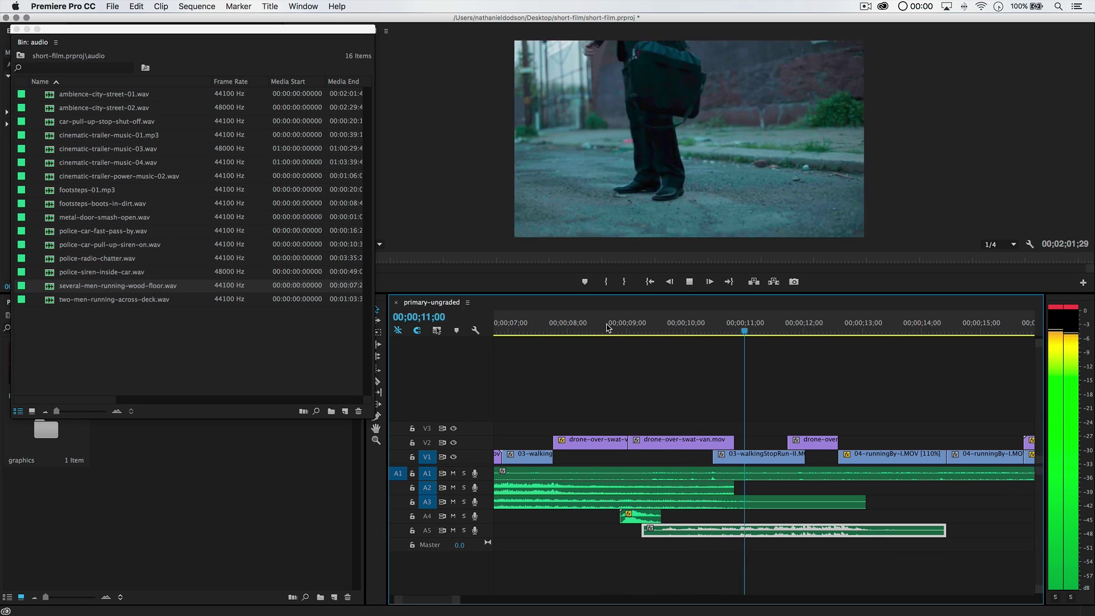
key("space")
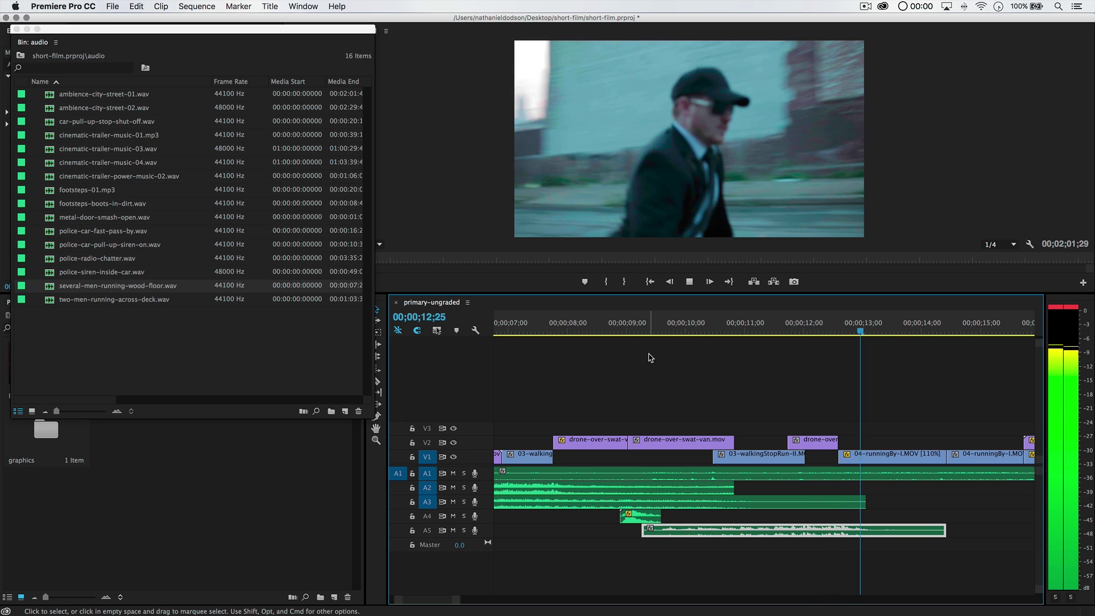
key("c")
key("shift+Right")
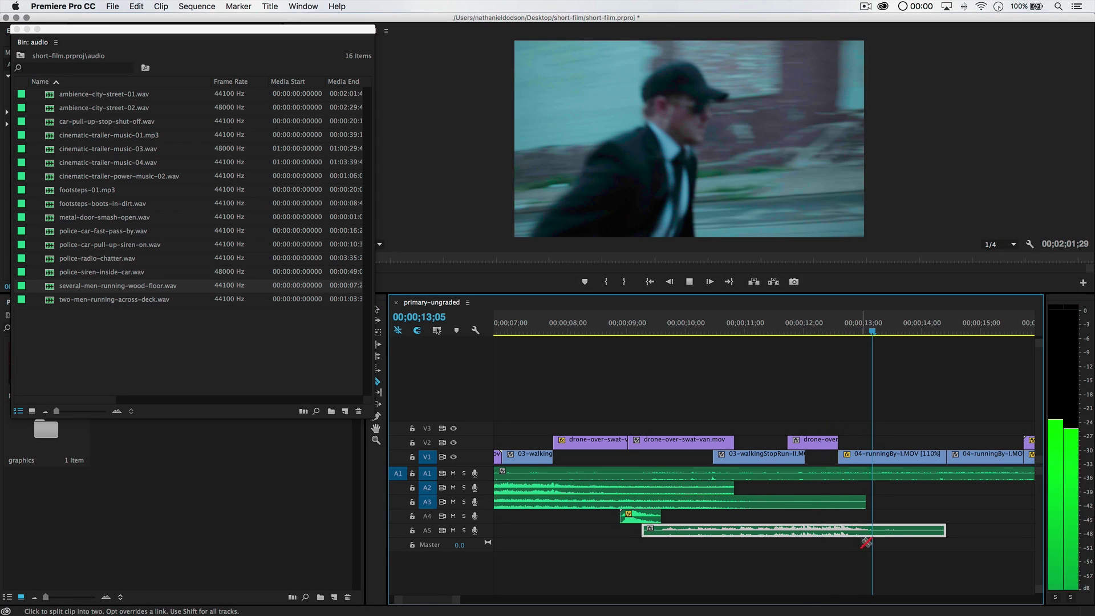
key("v")
left_click(911, 532)
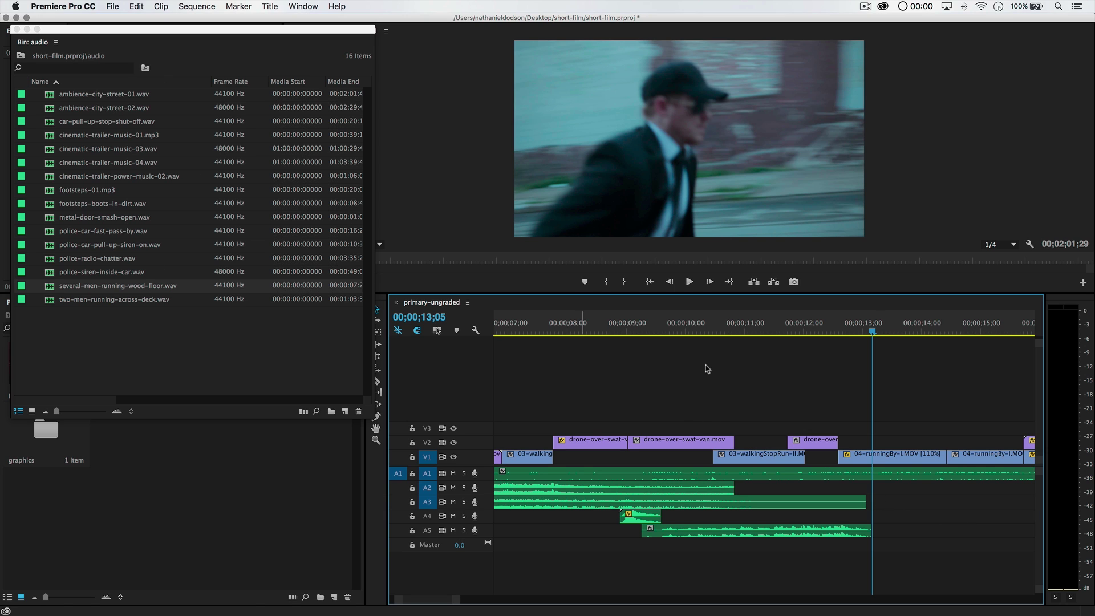
- Play the van doors opening and the men running out up to 00;00;11;26 twice to check the smash and running sounds
key("minus")
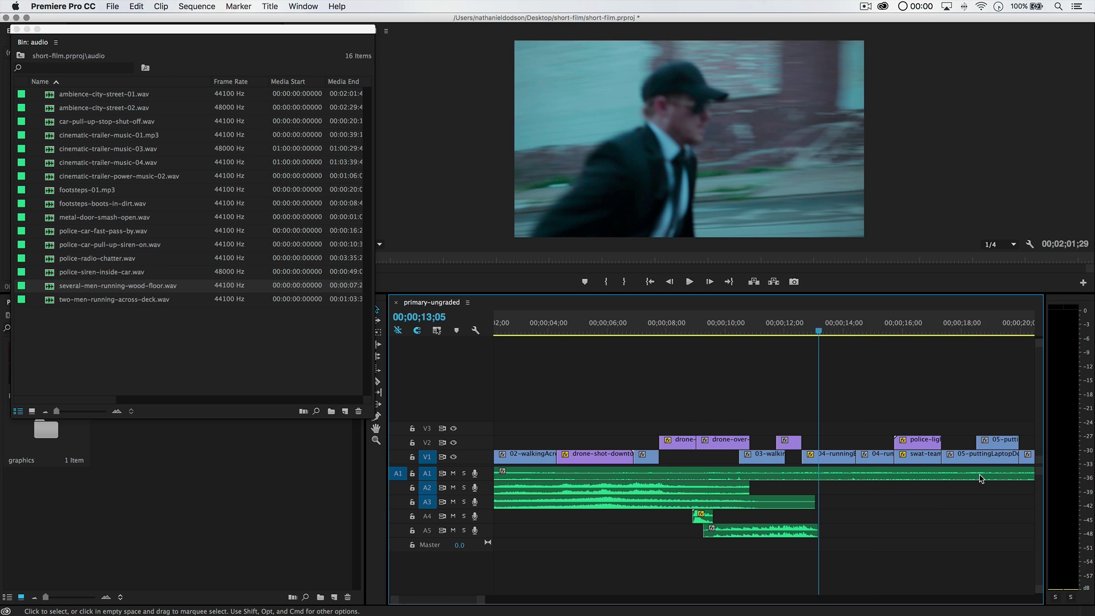
left_click_drag(738, 326, 692, 339)
key("space")
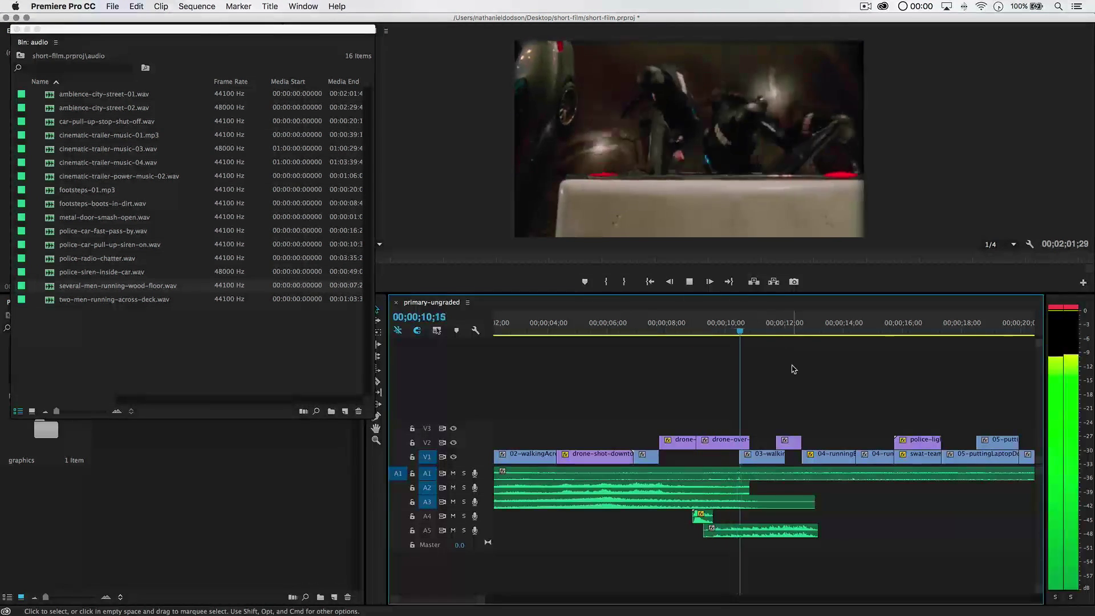
key("space")
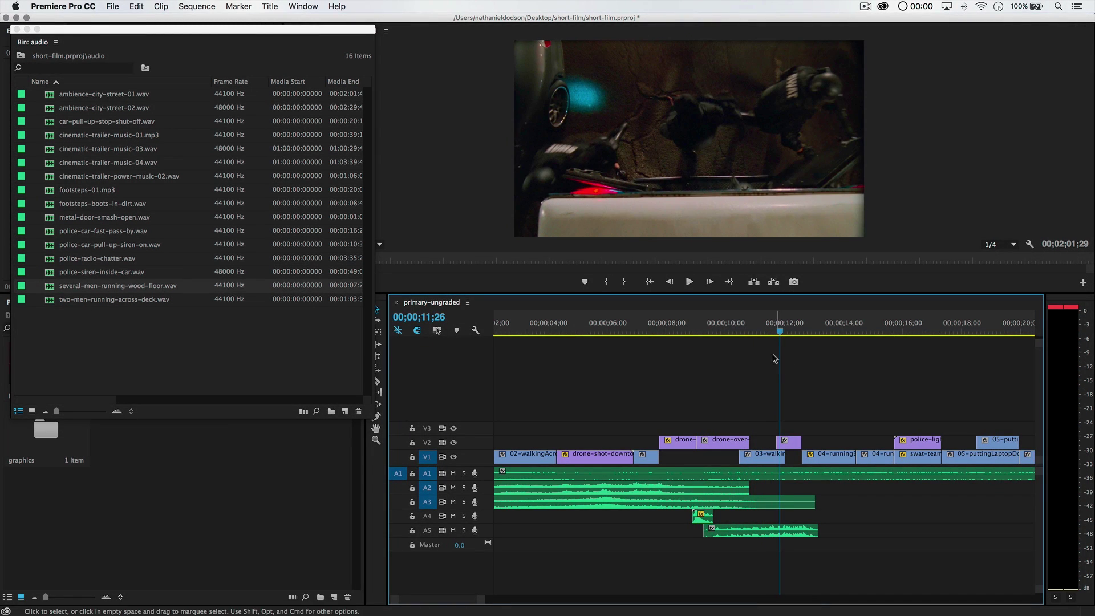
left_click(762, 330)
left_click_drag(745, 330, 719, 330)
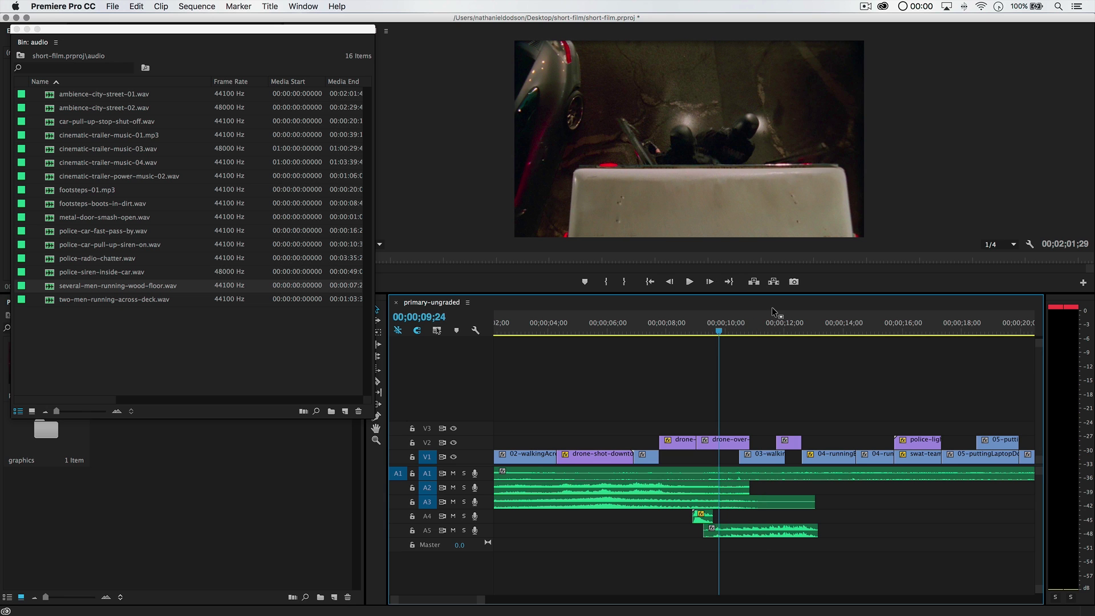
key("space")
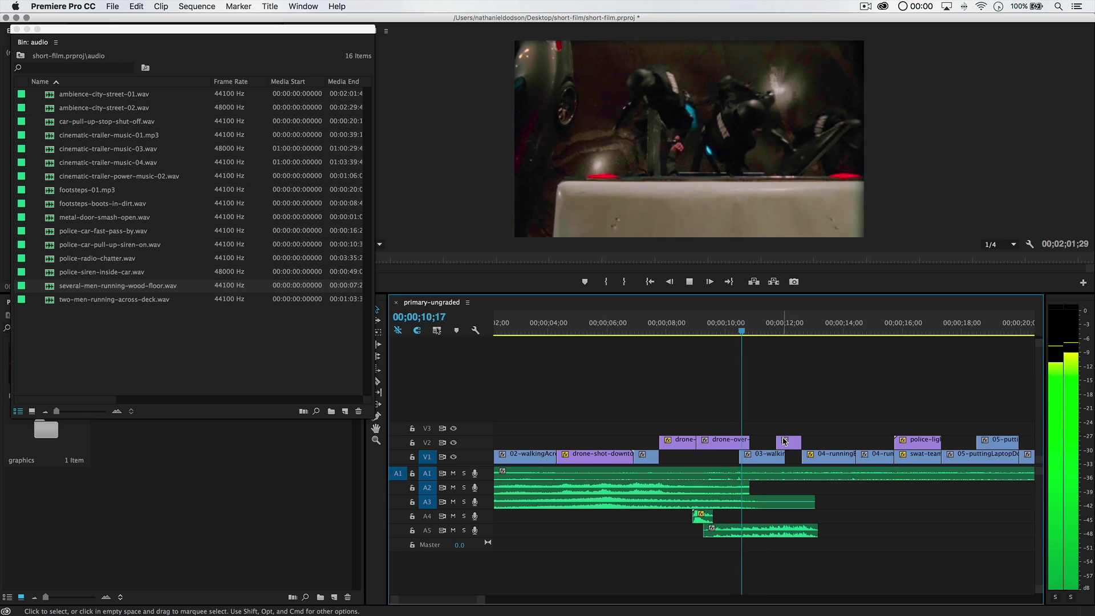
key("space")
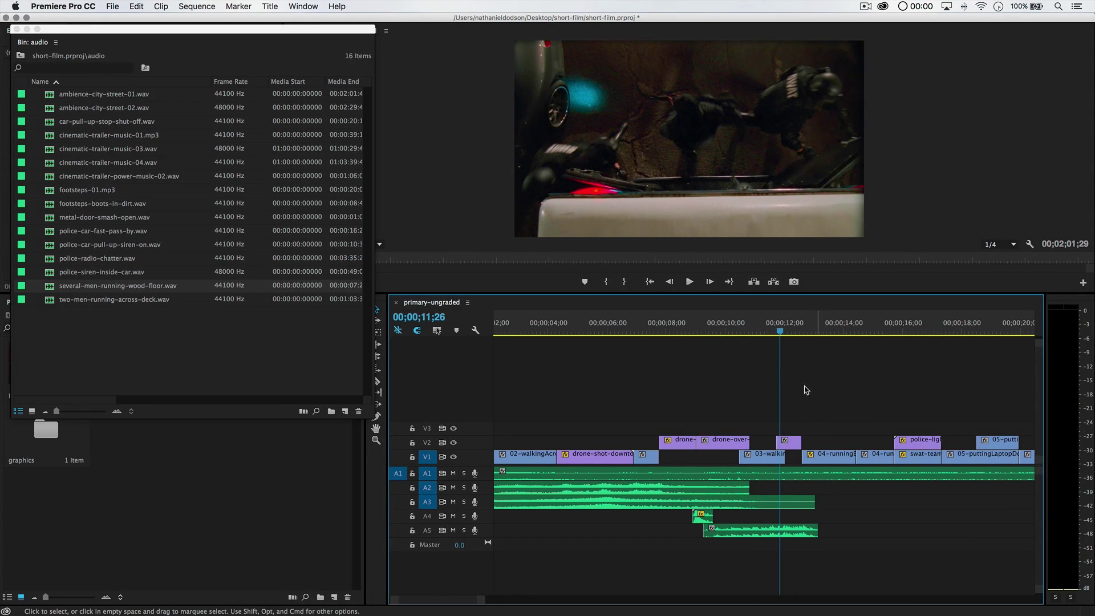
- Play the sequence from 00;00;10;28 into the running shot to check how the running sound ends
left_click(766, 331)
left_click_drag(766, 332, 754, 334)
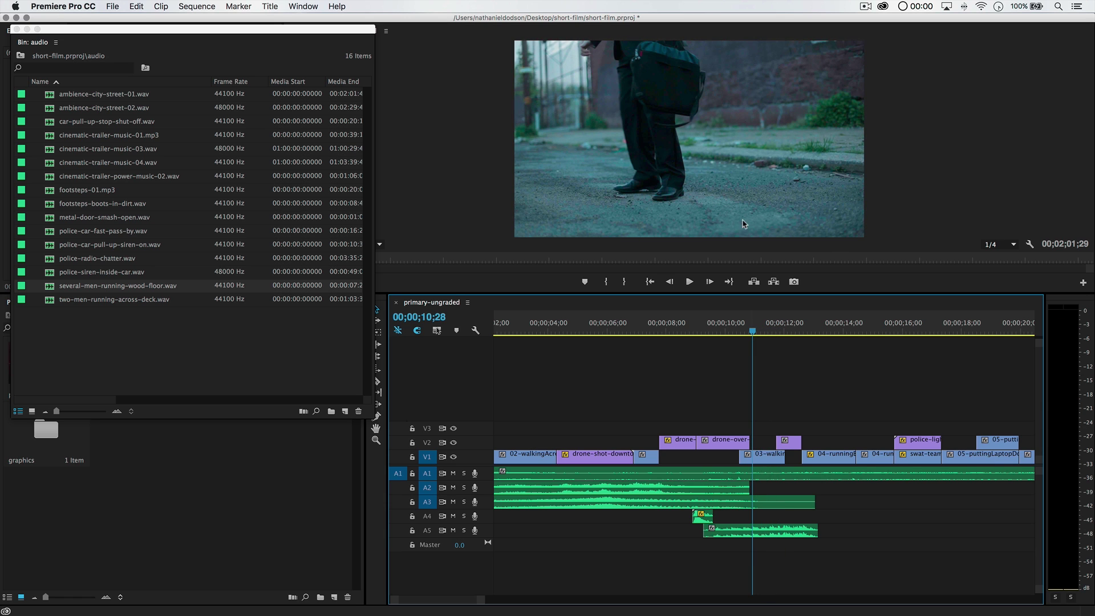
key("space")
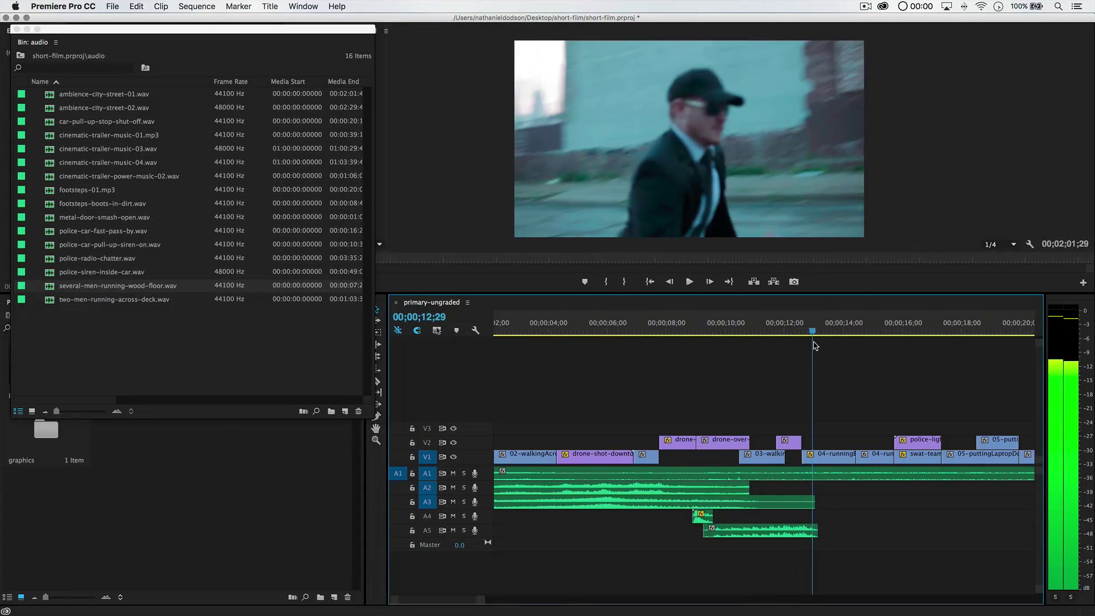
left_click_drag(843, 332, 825, 365)
scroll(919, 463, "down", 3)
scroll(918, 463, "down", 2)
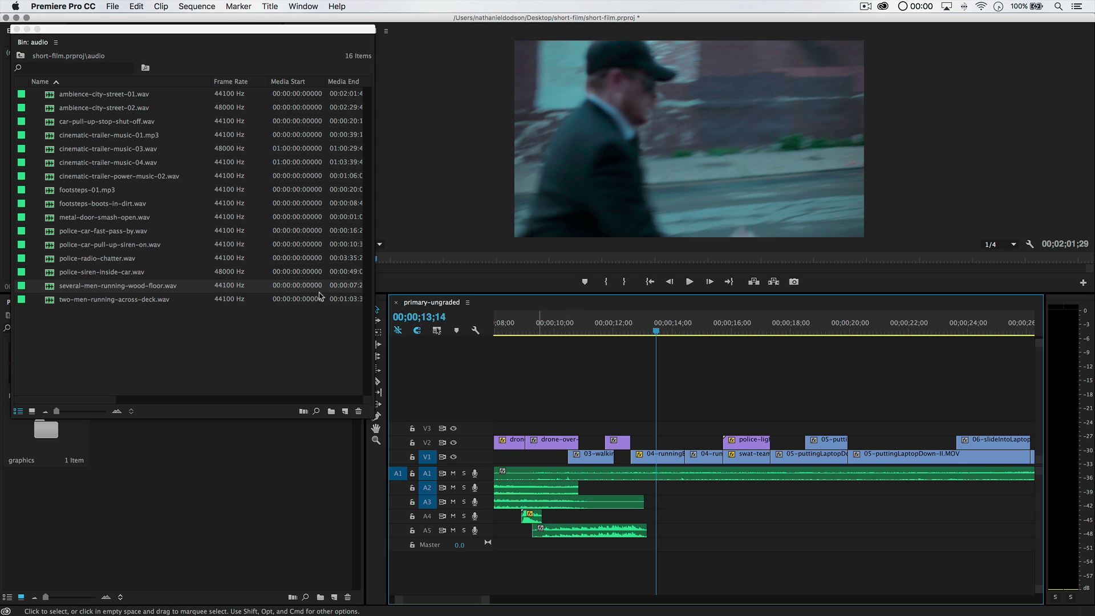
- Add the swat-team-running clip from the stock video bin to the timeline and delete its video part, keeping only the audio
left_click(17, 29)
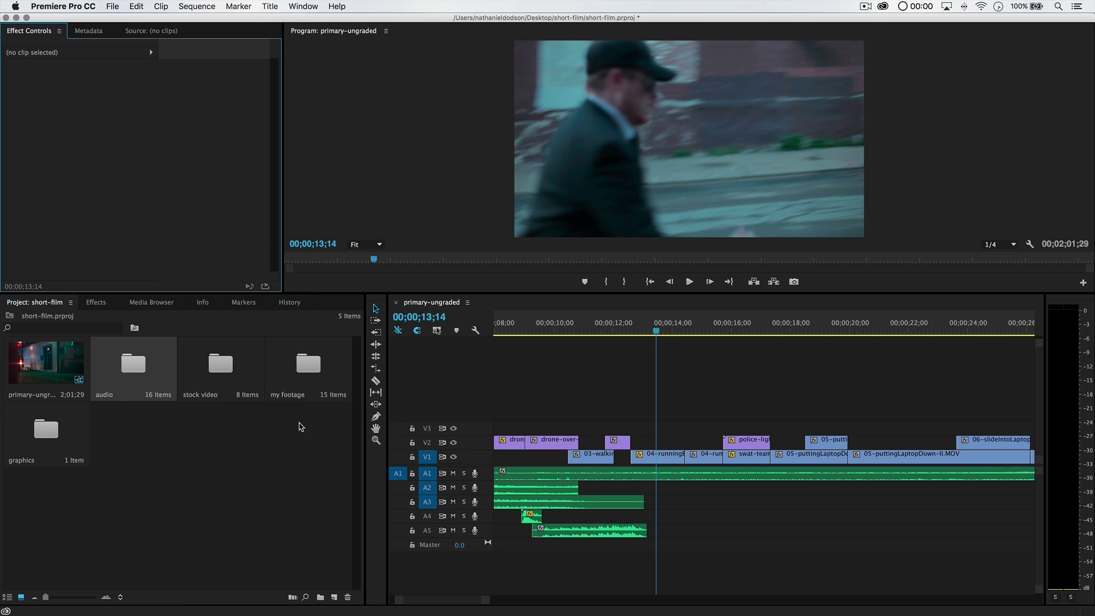
double_click(220, 379)
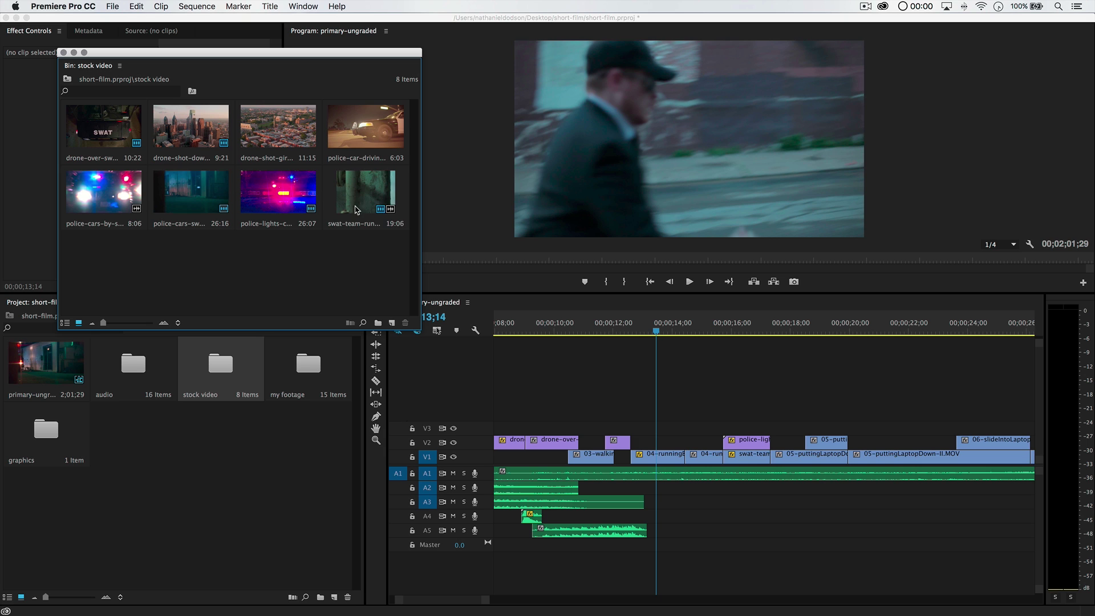
left_click(387, 203)
left_click_drag(450, 243, 758, 423)
left_click(809, 503)
scroll(860, 522, "right", 5)
left_click(818, 432, "alt")
key("Delete")
- Move the swat-team-running audio onto A5, directly after the several-men-running sound
scroll(701, 502, "left", 2)
scroll(701, 501, "left", 4)
left_click_drag(839, 510, 736, 530)
- Play the swat-team-running audio, cut off its beginning just before the police lights shot, and move the rest against the running sound on A5
left_click(656, 332)
key("space")
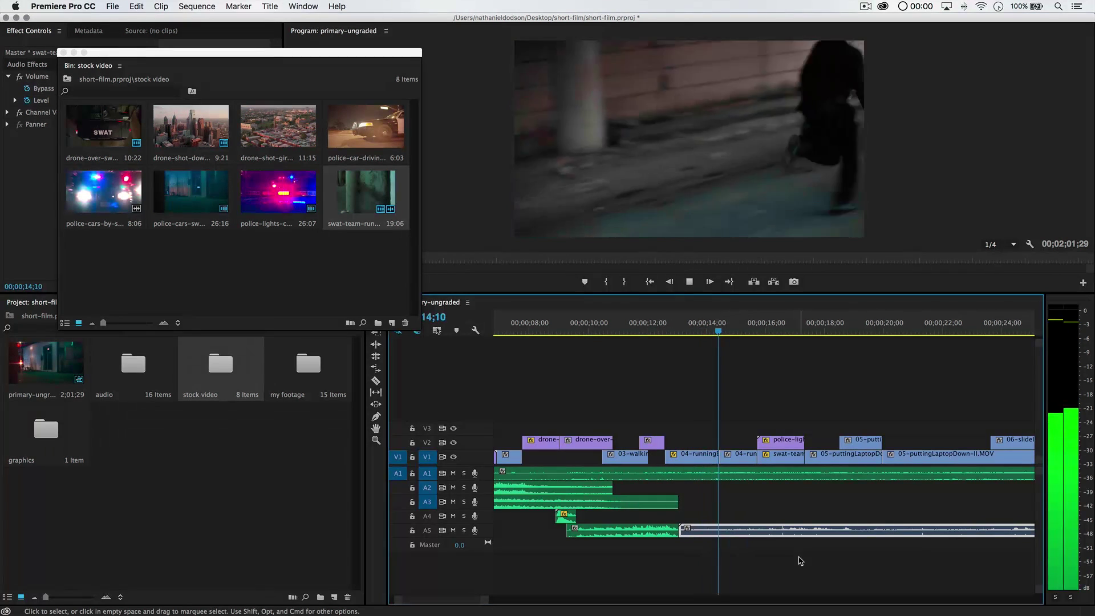
key("space")
key("c")
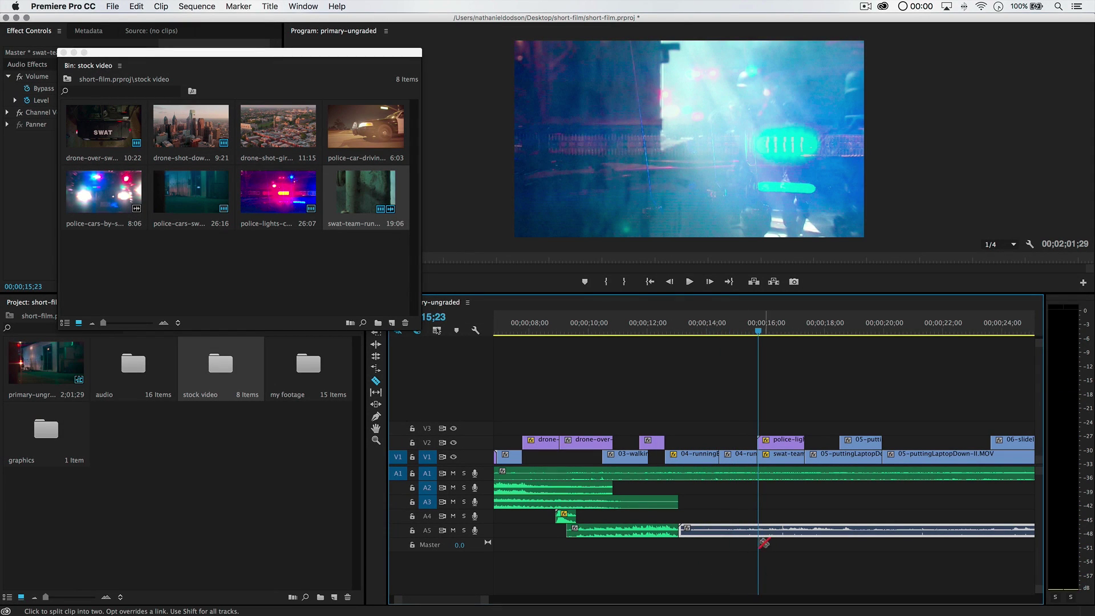
left_click(748, 530)
key("v")
key("Delete")
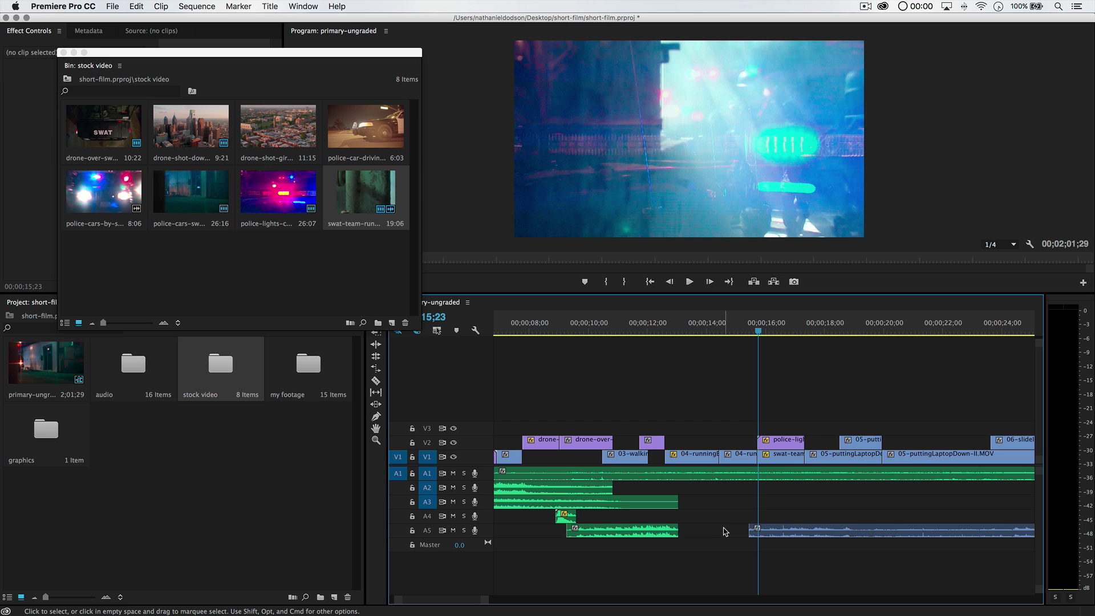
left_click_drag(783, 534, 712, 538)
- Apply a Constant Power crossfade between the running sound and the swat-team-running audio on A5
left_click_drag(685, 331, 654, 336)
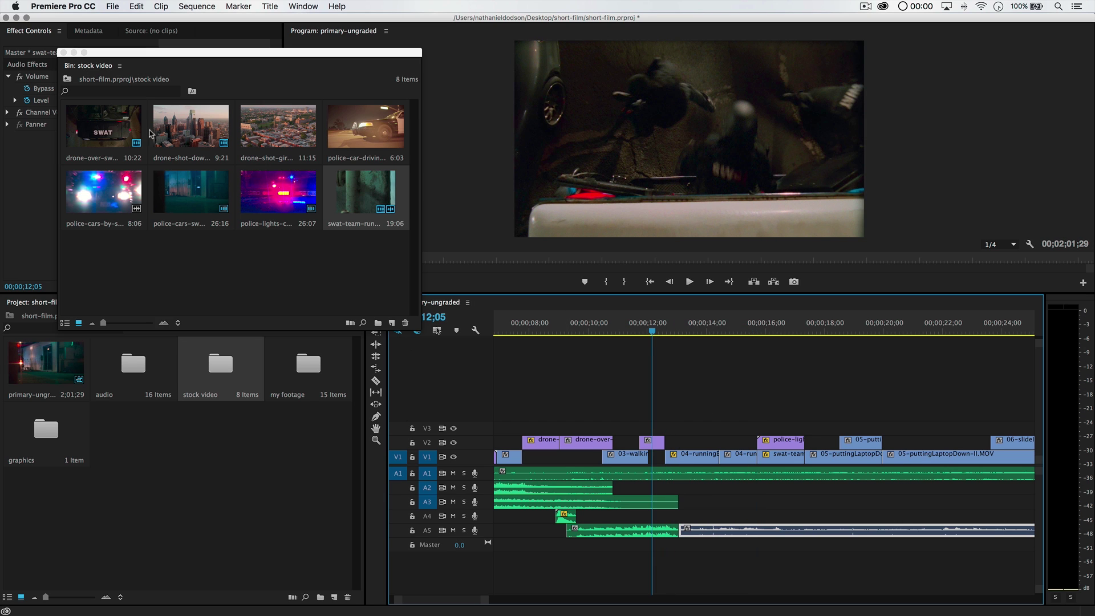
left_click(64, 54)
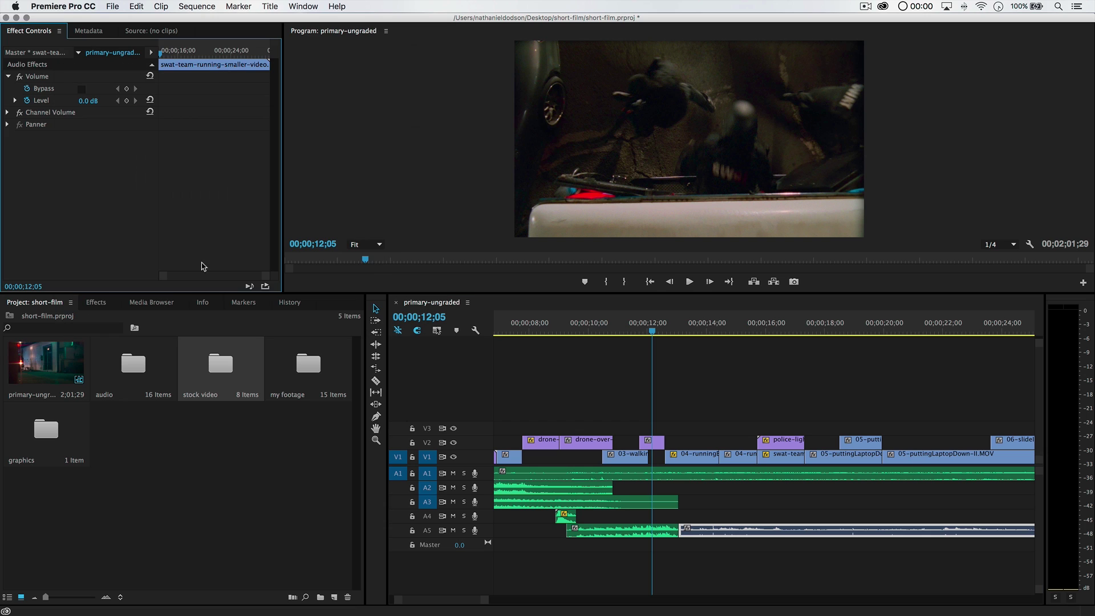
left_click(95, 303)
left_click(8, 367)
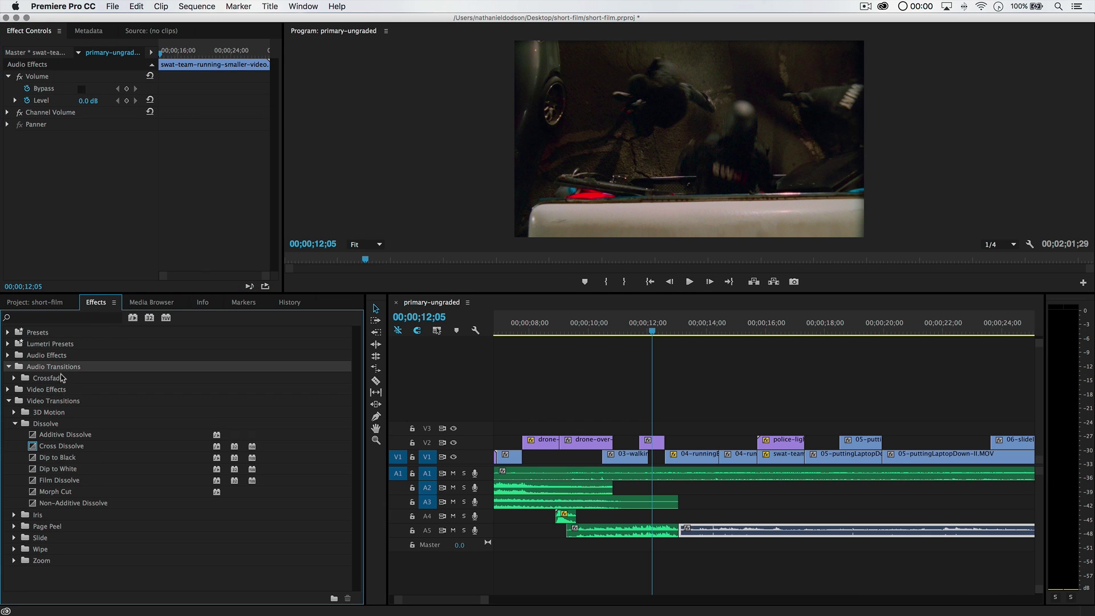
double_click(50, 379)
left_click(61, 402)
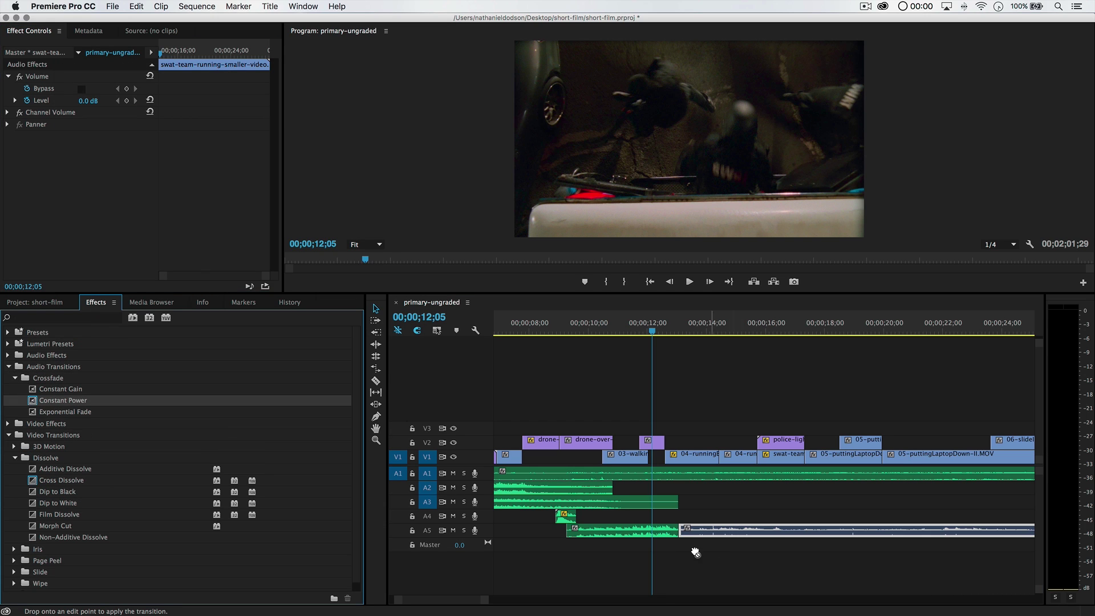
left_click_drag(683, 538, 681, 536)
- Cut the swat-team-running audio on A5 at 00;00;19;11, delete the remainder, and play the crossfade from about 00;00;12;00
key("space")
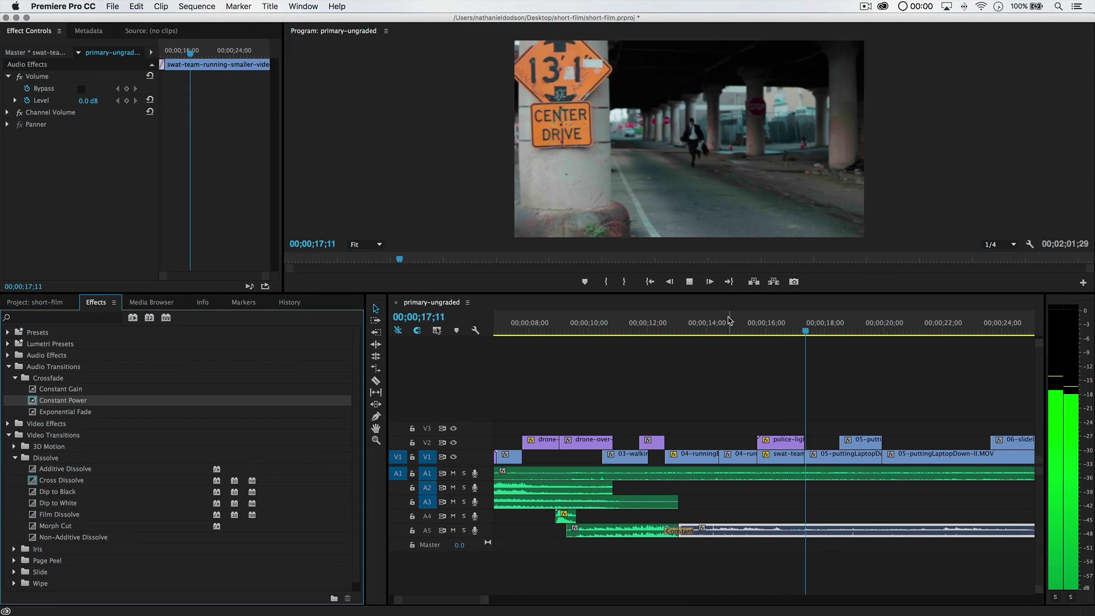
key("space")
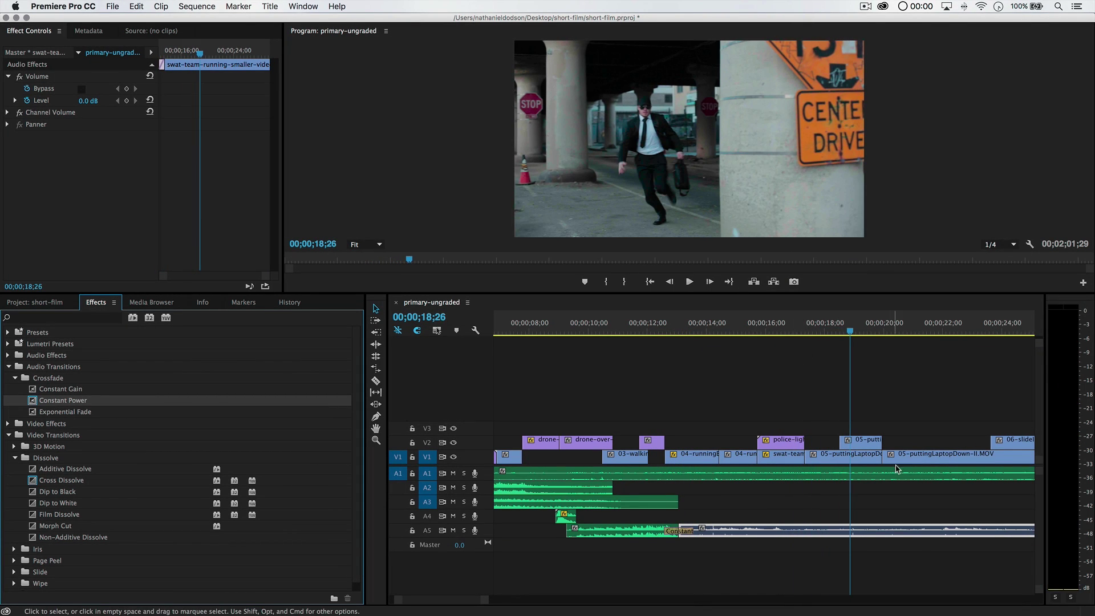
key("space")
key("c")
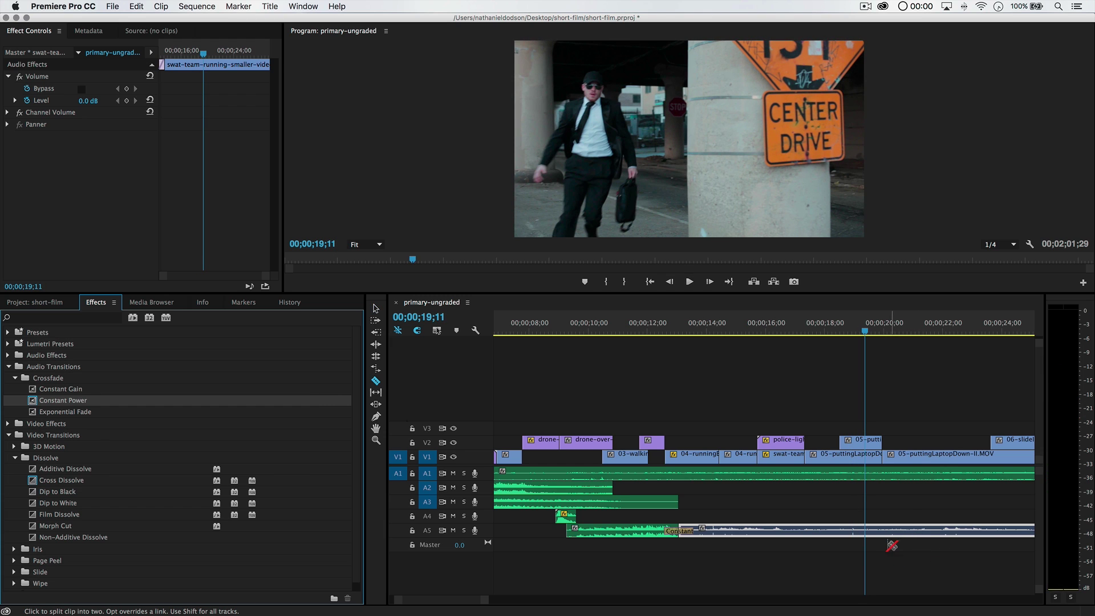
left_click(867, 530)
key("v")
left_click(901, 531)
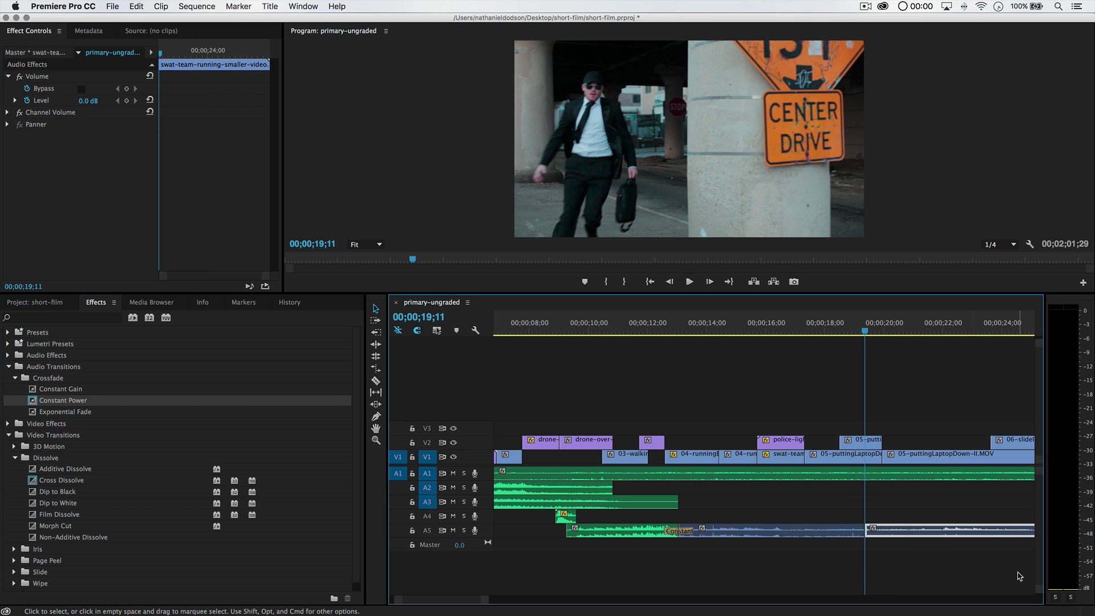
key("Delete")
left_click_drag(746, 326, 646, 330)
key("space")
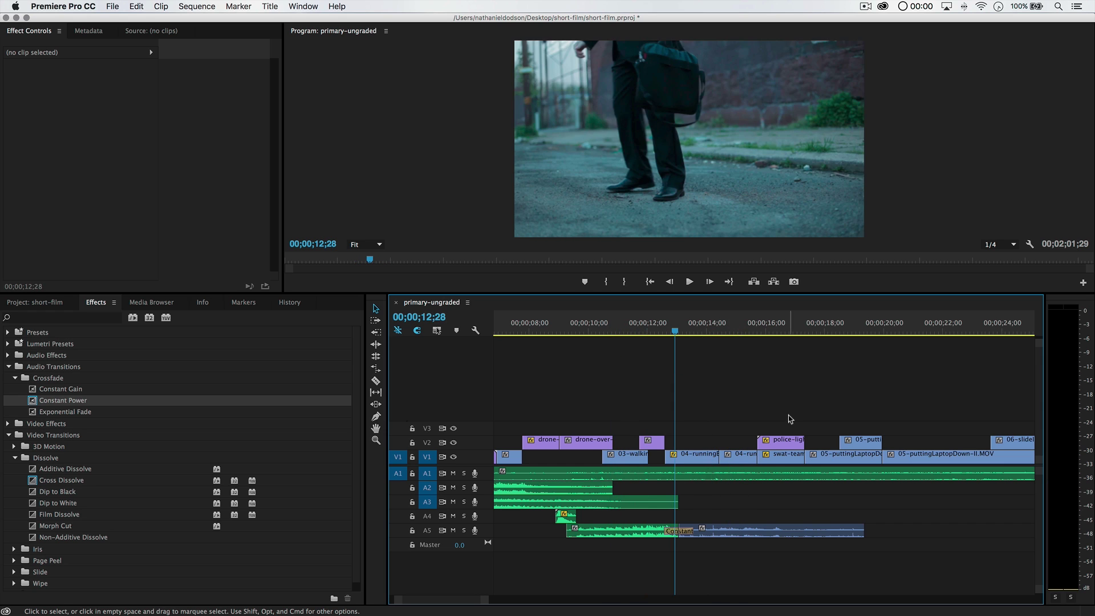
- Open the audio bin and enlarge its window to show all the sound files
left_click(43, 309)
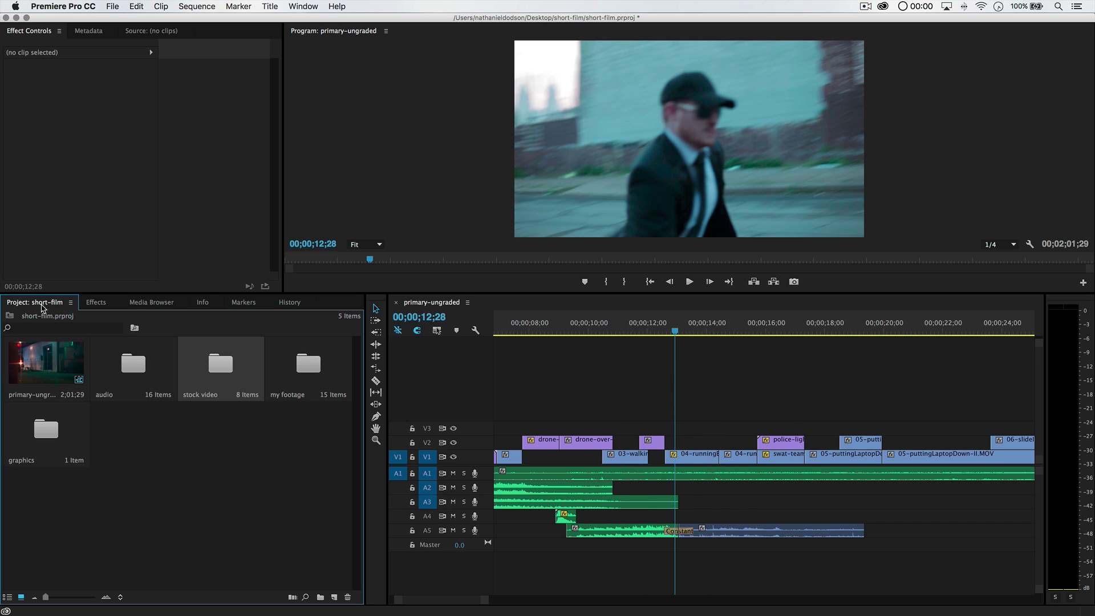
double_click(144, 374)
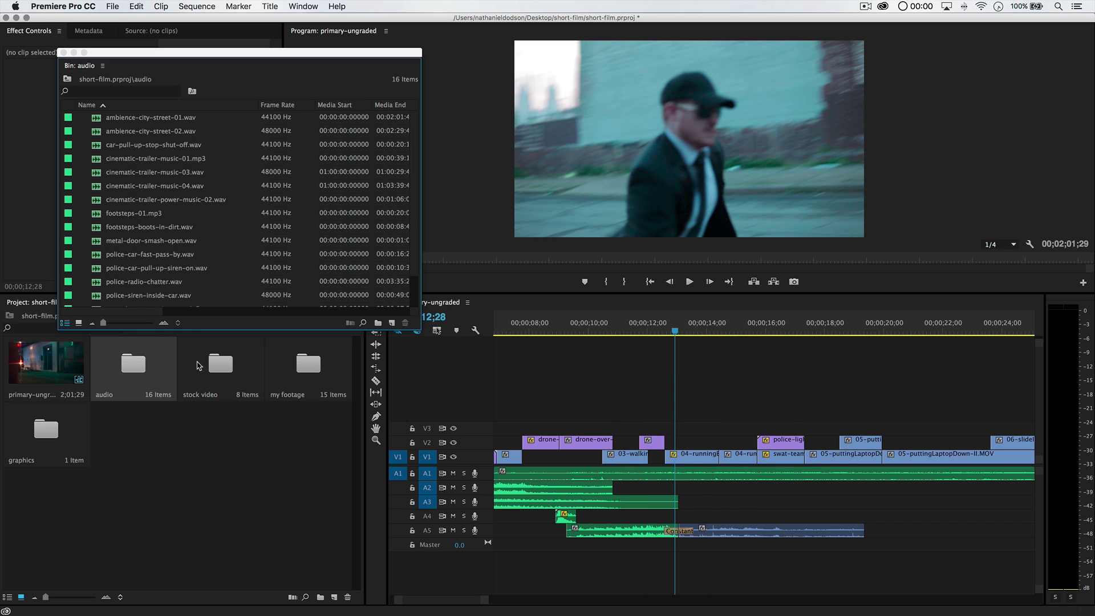
left_click_drag(190, 329, 192, 419)
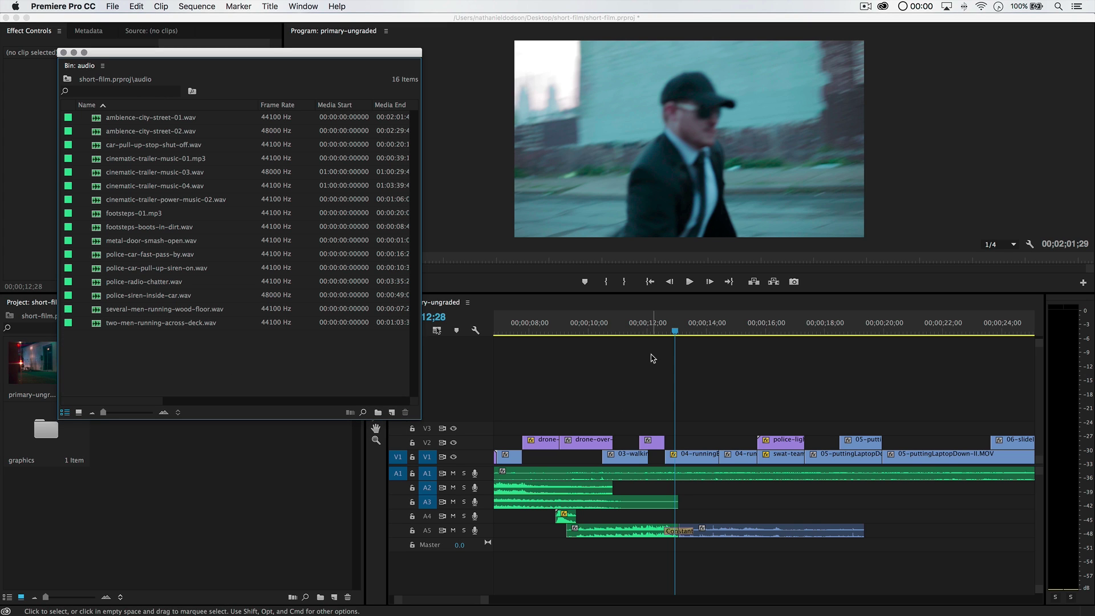
- Place police-radio-chatter.wav on a new A6 audio track at the start of the sequence
left_click(652, 360)
key("Home")
key("space")
key("space")
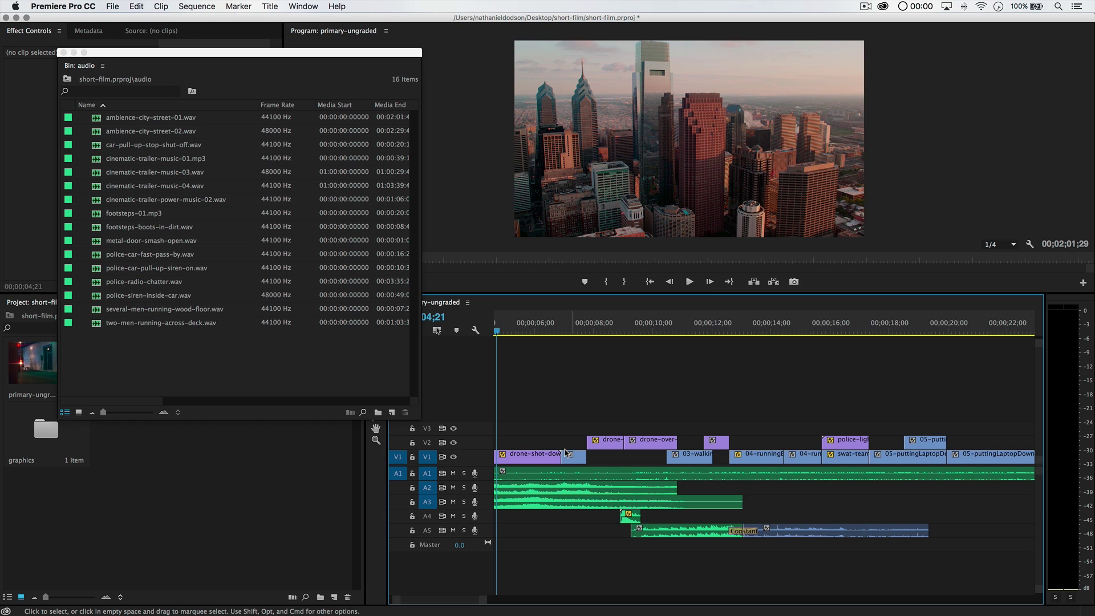
scroll(547, 359, "up", 5)
left_click_drag(531, 320, 495, 322)
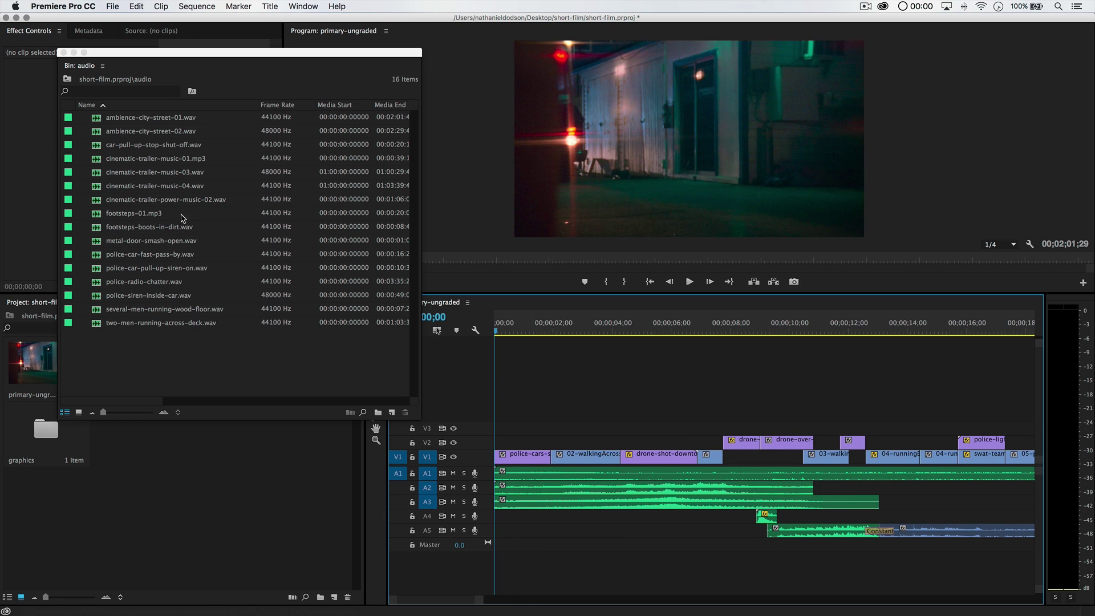
left_click(135, 286)
left_click_drag(151, 284, 490, 578)
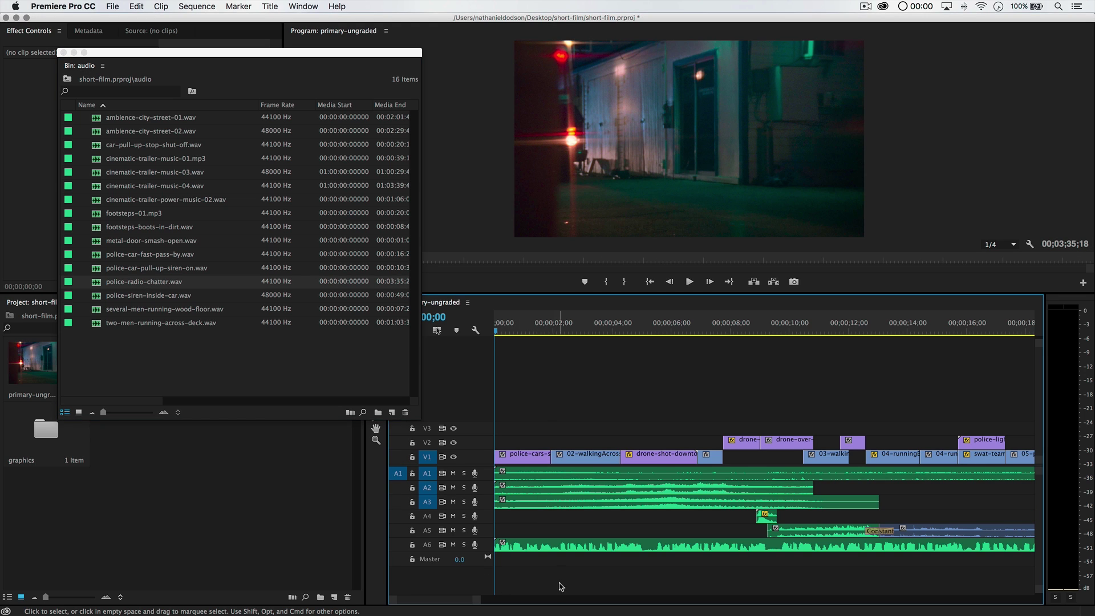
- Cut the radio chatter on A6 at about 00;00;22;05 and delete the part before the cut
scroll(707, 560, "right", 2)
scroll(707, 561, "right", 10)
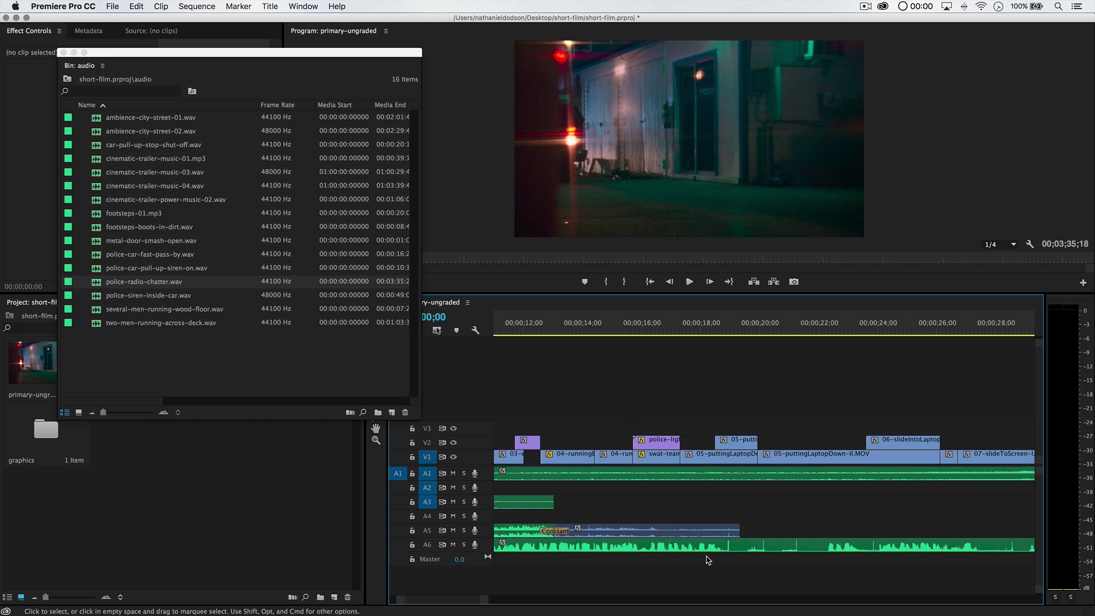
scroll(708, 561, "right", 1)
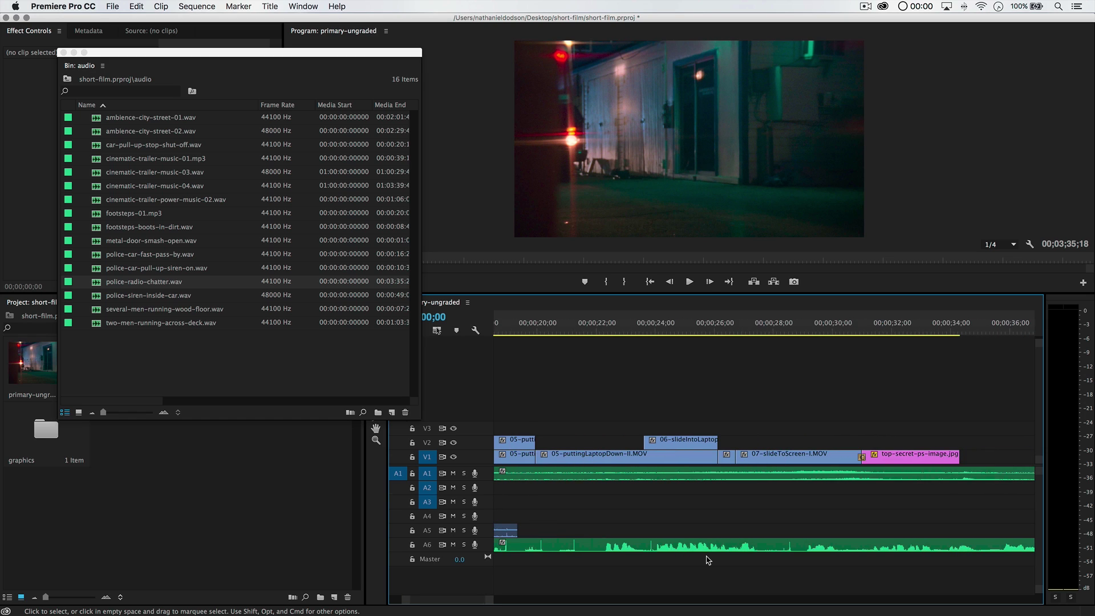
key("c")
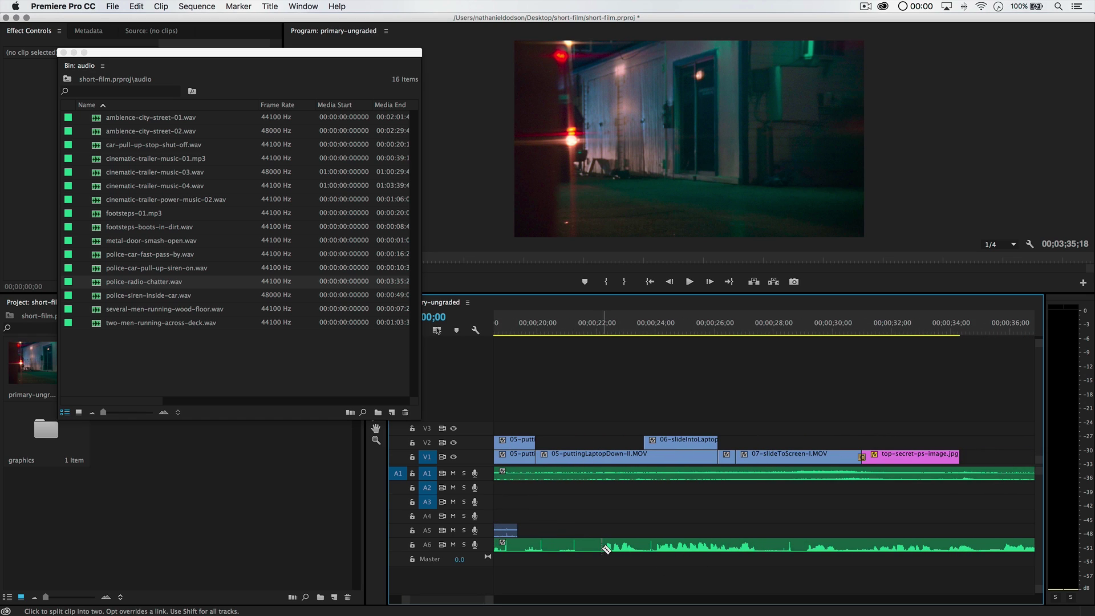
key("v")
left_click(582, 547)
key("Delete")
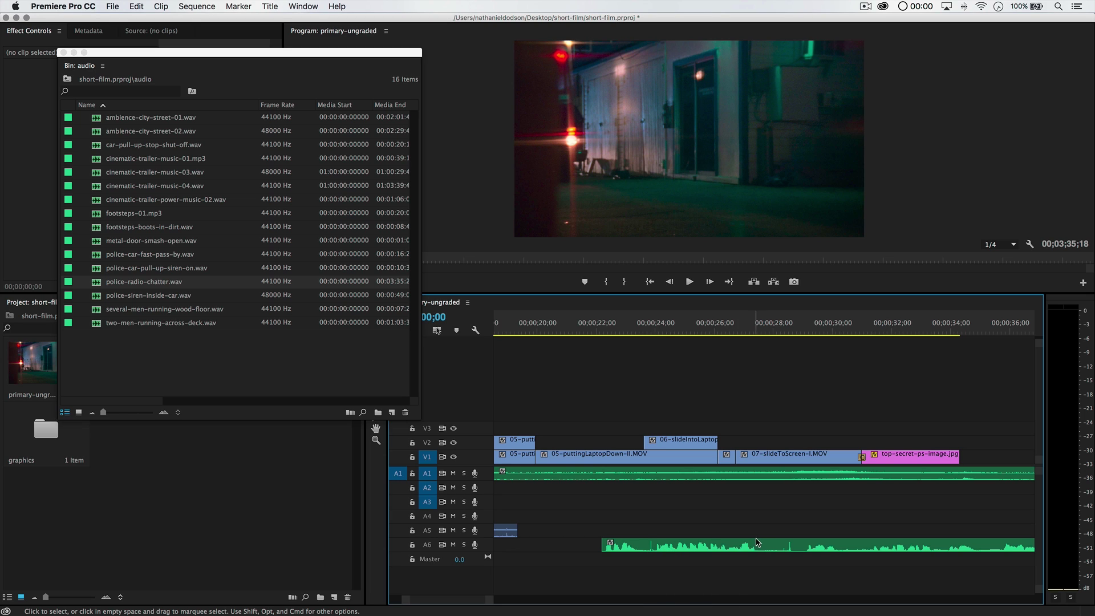
- Move the remaining radio chatter on A6 back to the start of the sequence
scroll(675, 553, "left", 10)
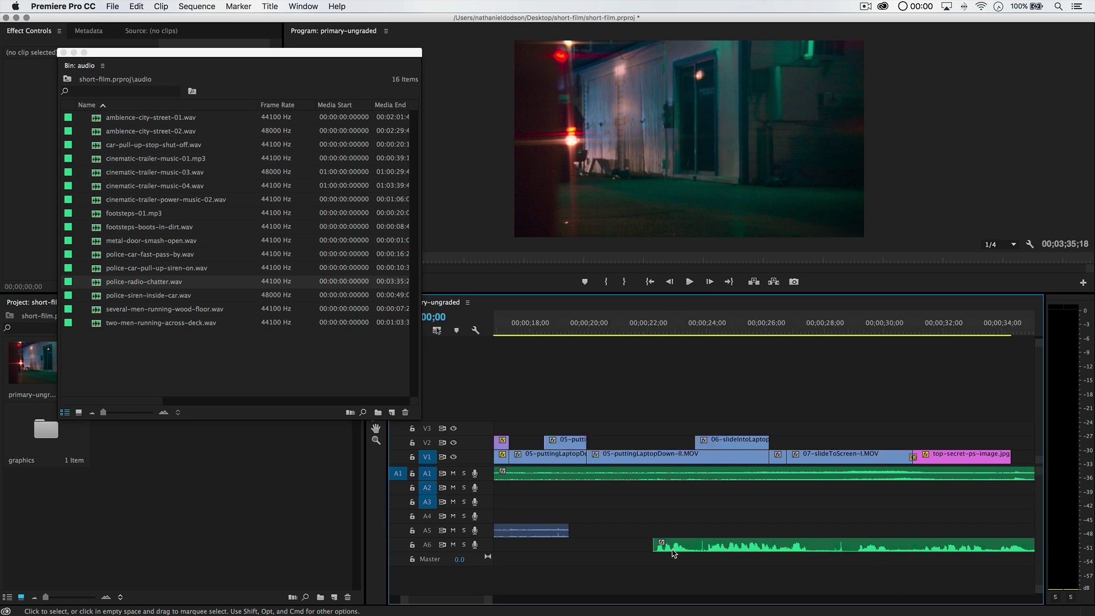
left_click(1013, 546)
left_click_drag(460, 549, 491, 549)
scroll(575, 549, "left", 3)
left_click_drag(670, 549, 545, 549)
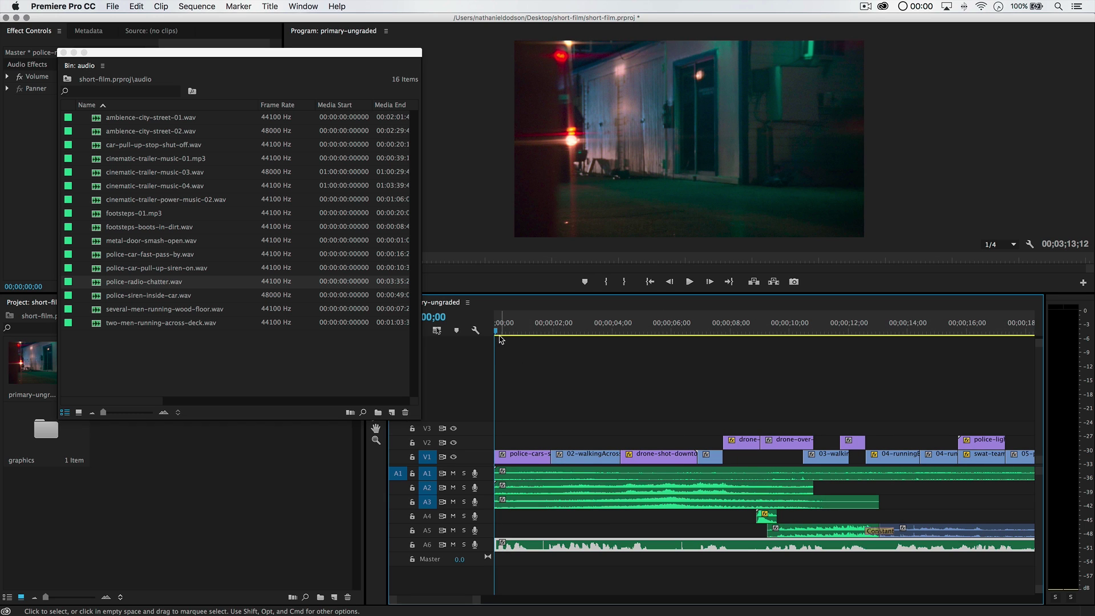
- Play the sequence from the start to 00;00;10;14 to check the radio chatter, and return to 00;00;08;29
key("space")
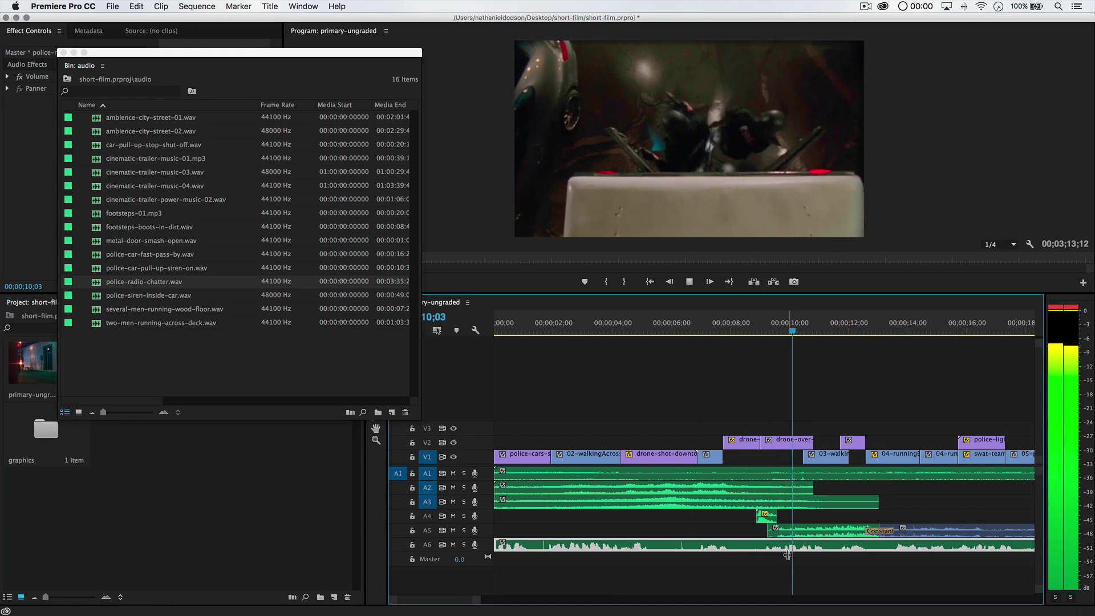
key("space")
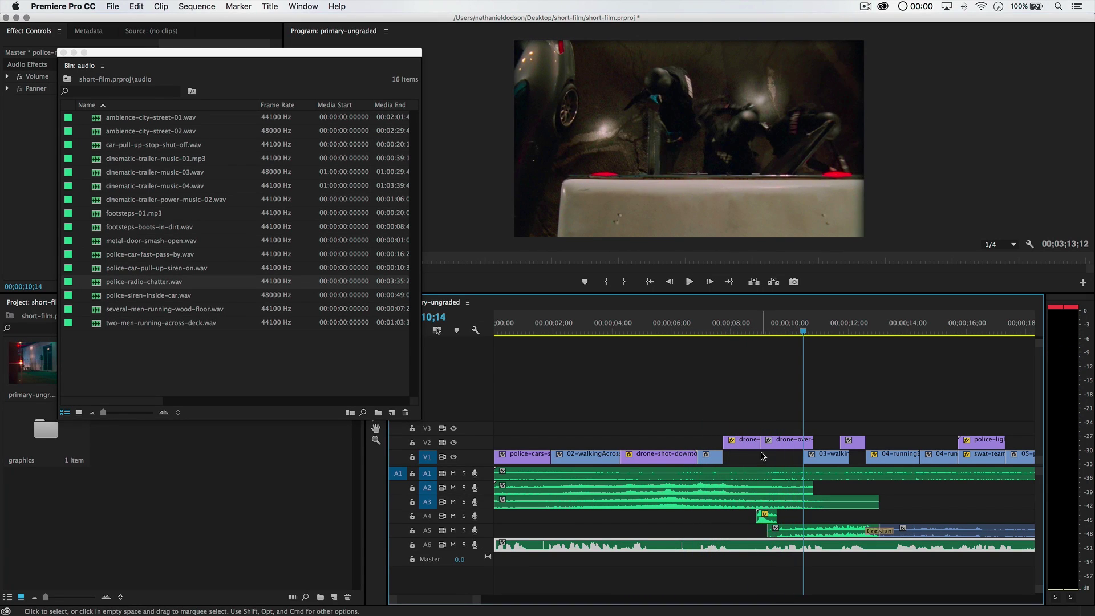
left_click(759, 330)
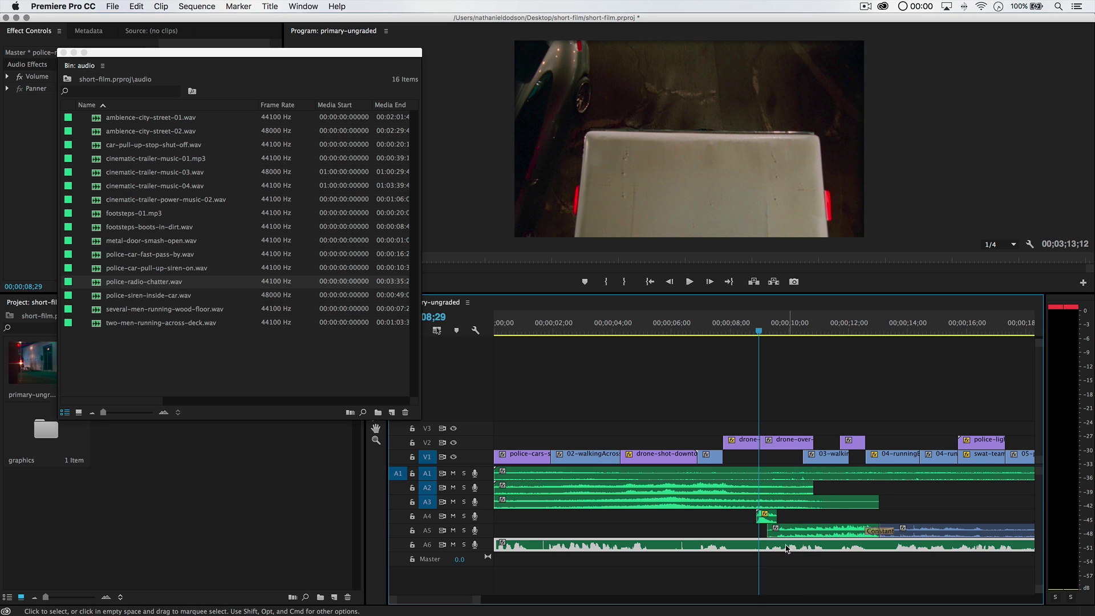
- Shift the radio chatter on A6 about one second later and extend its beginning back to the sequence start
left_click_drag(782, 550, 837, 552)
key("space")
left_click_drag(526, 545, 495, 542)
- Play the opening with the radio chatter up to 00;00;03;03 and save the project
key("Home")
key("space")
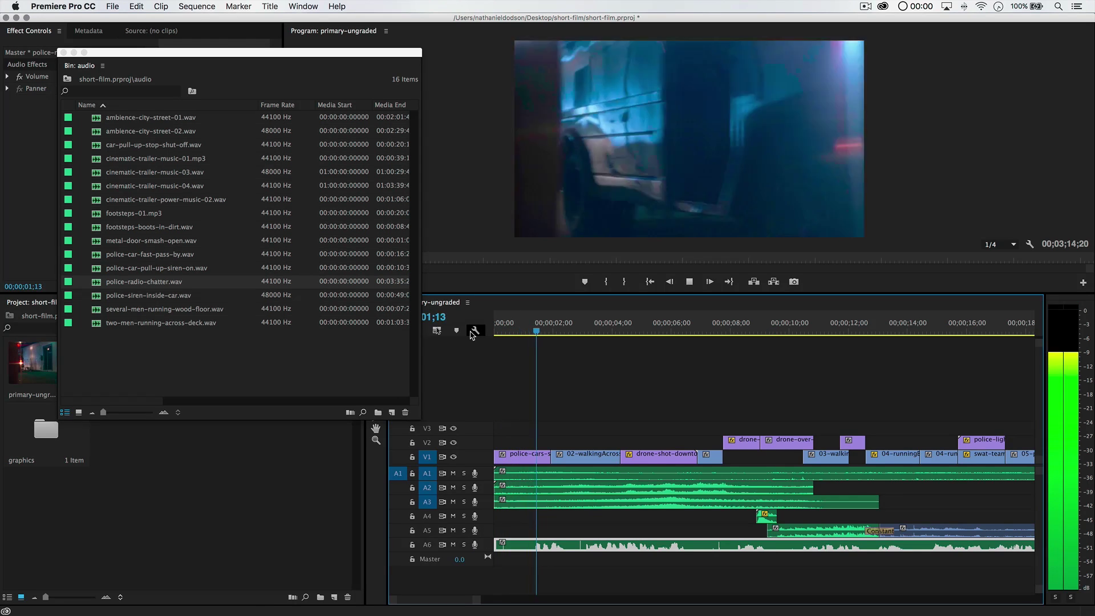
key("super+s")
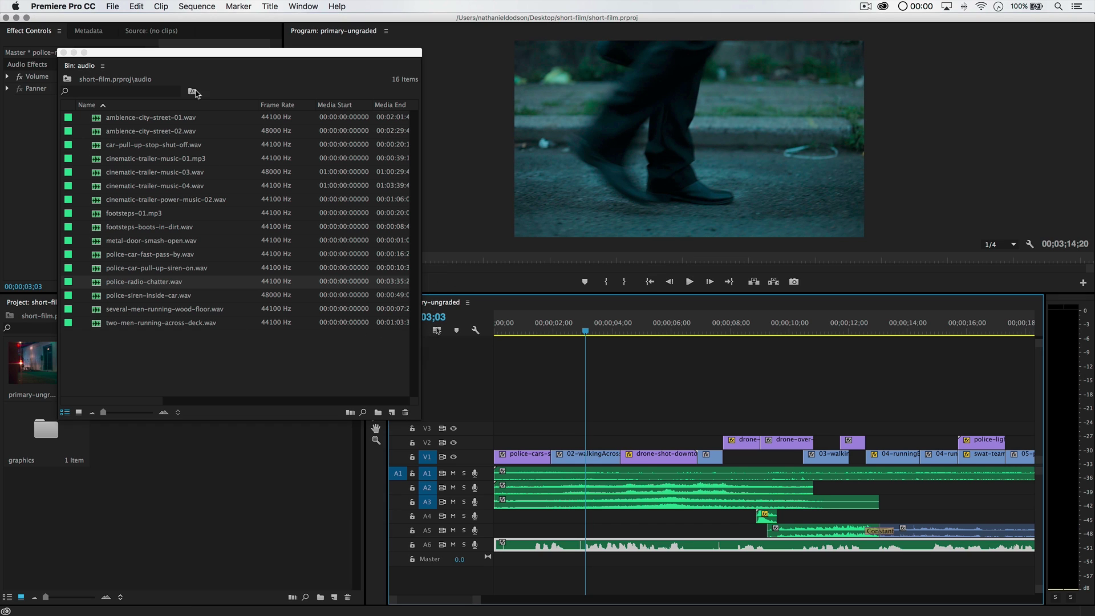
left_click_drag(201, 56, 156, 30)
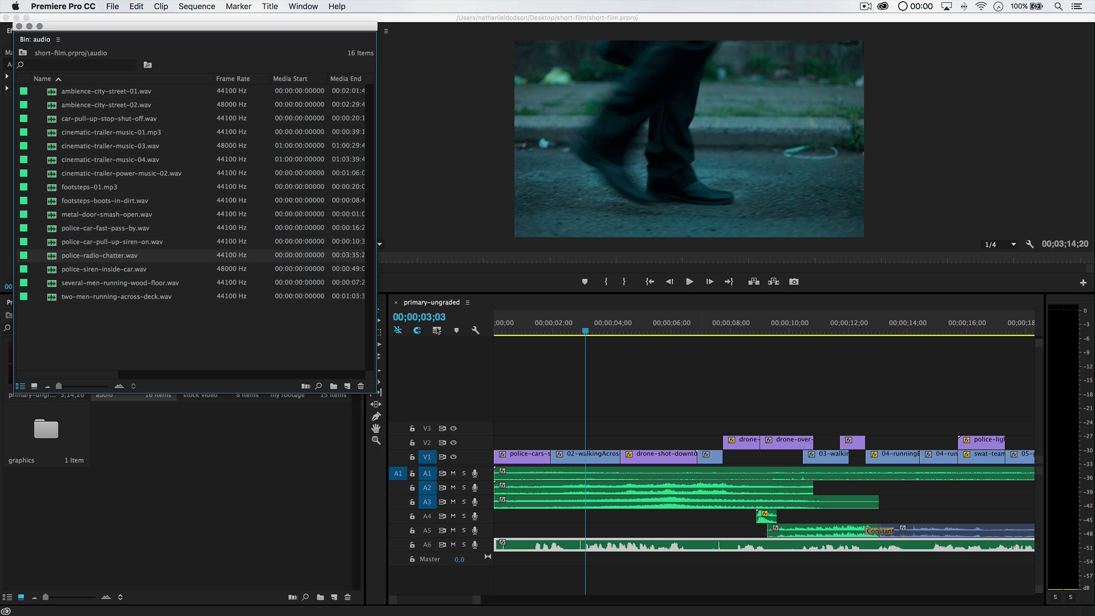
- Add footsteps-01.mp3 to a new audio track A7 at the start of the sequence
mouse_move(502, 613)
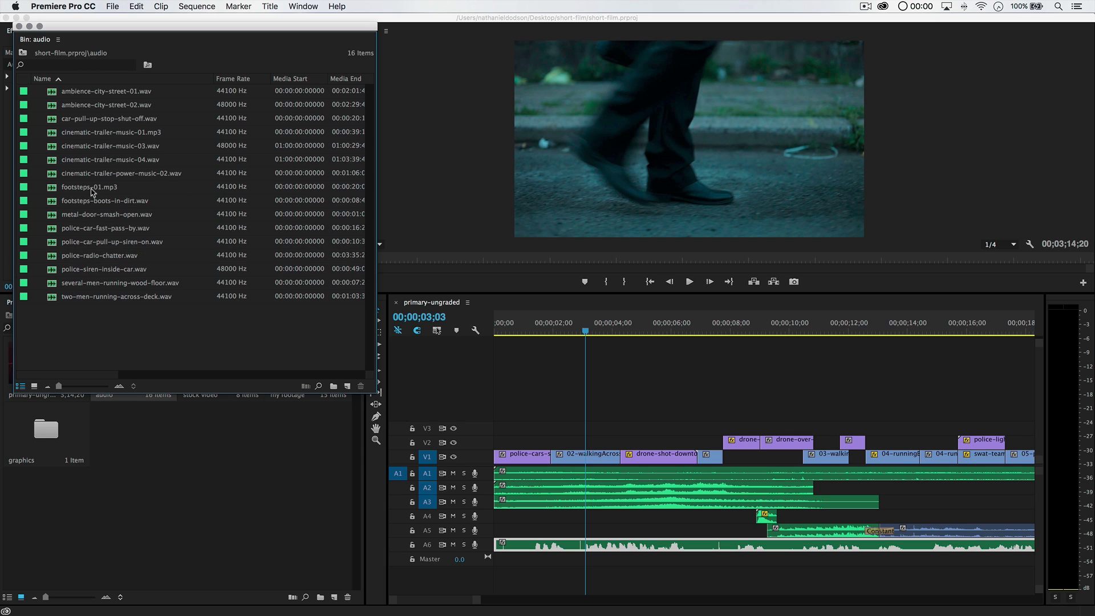
left_click(84, 188)
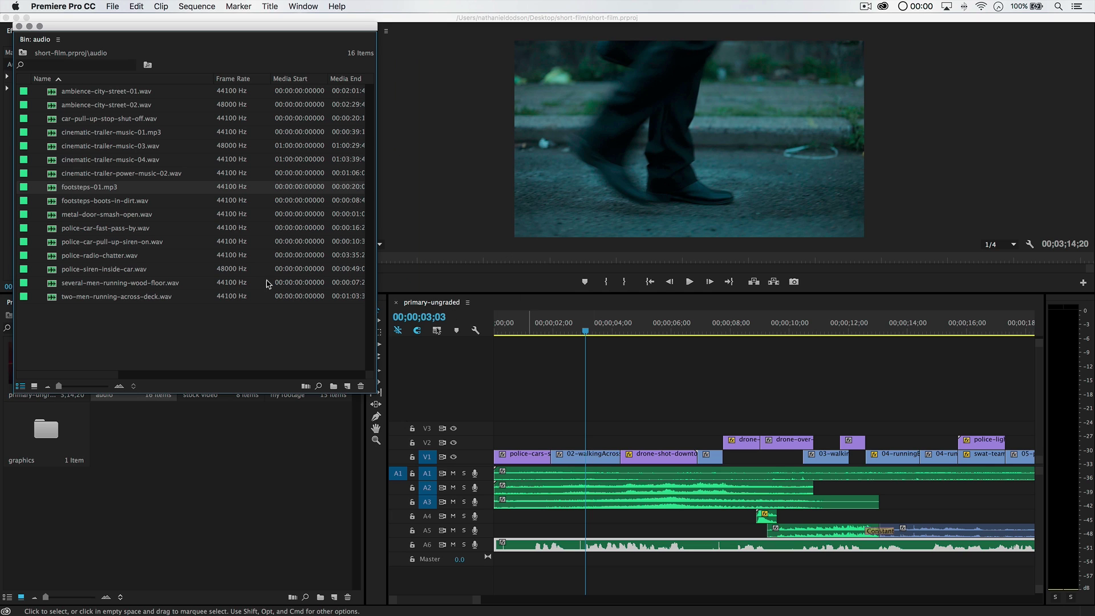
left_click_drag(86, 192, 588, 577)
left_click_drag(650, 562, 537, 567)
- Mute audio tracks A1 through A6 so that only the footsteps on A7 are heard
left_click(453, 545)
left_click(453, 530)
left_click(454, 516)
left_click(453, 502)
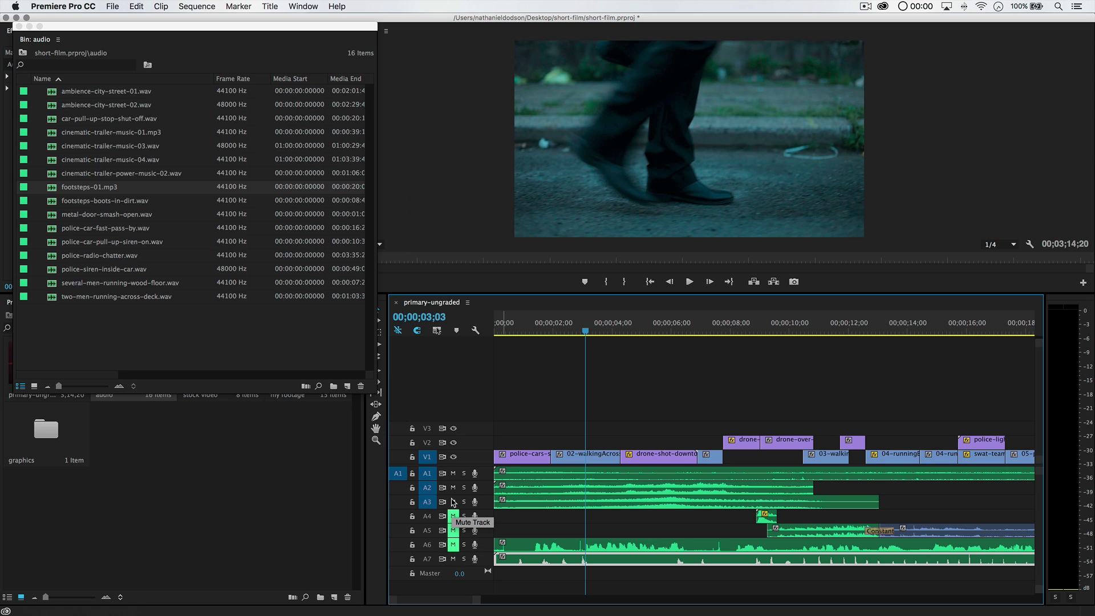
left_click(453, 487)
left_click(453, 473)
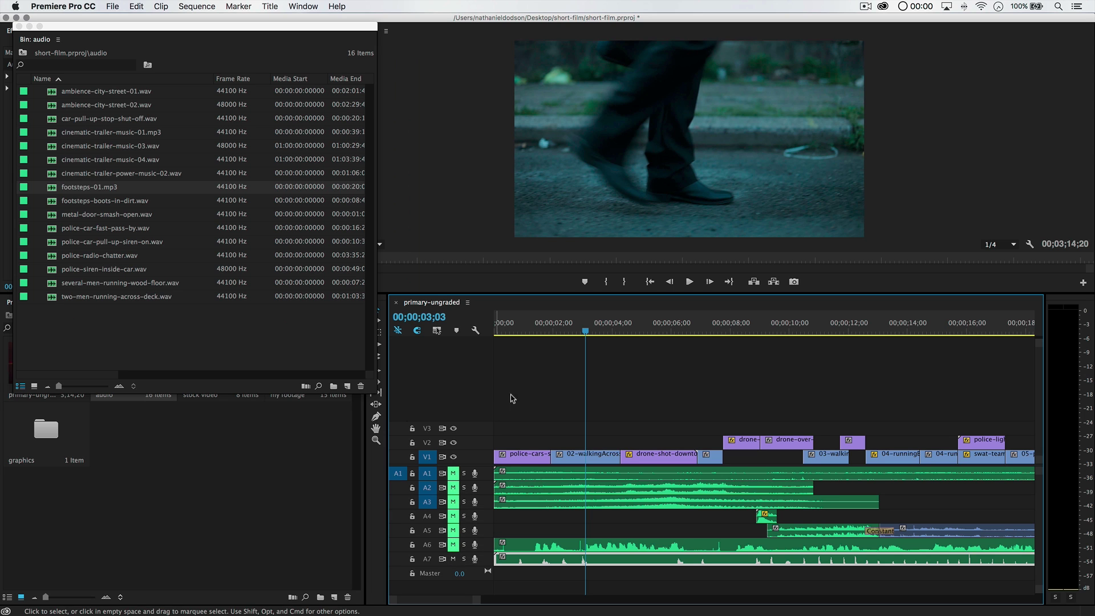
- Play the opening with the isolated footsteps up to 00;00;03;09
left_click(515, 329)
key("space")
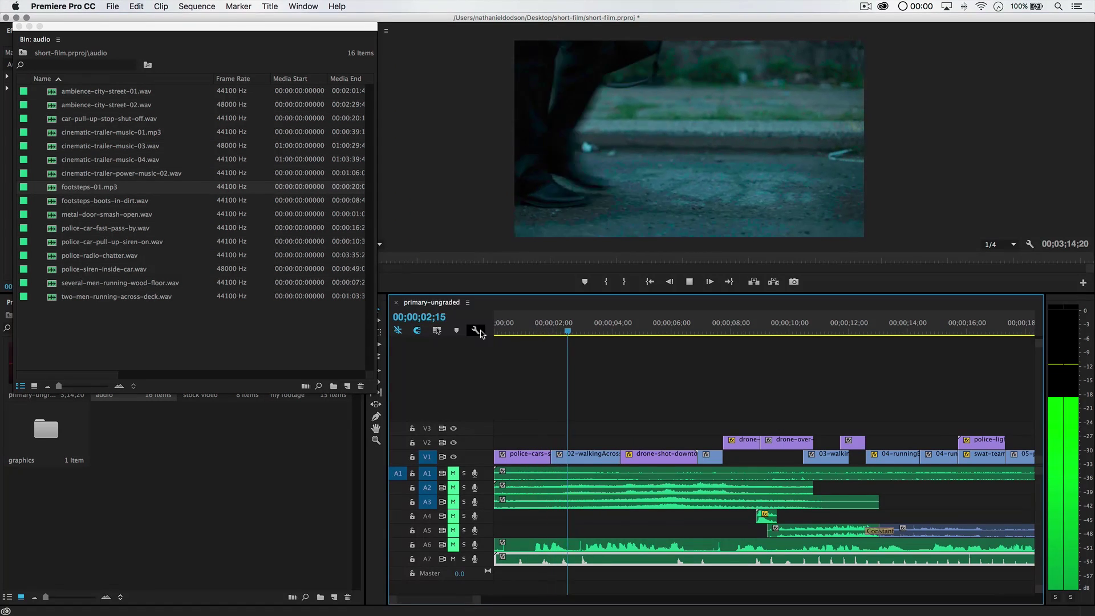
key("space")
scroll(550, 436, "down", 1)
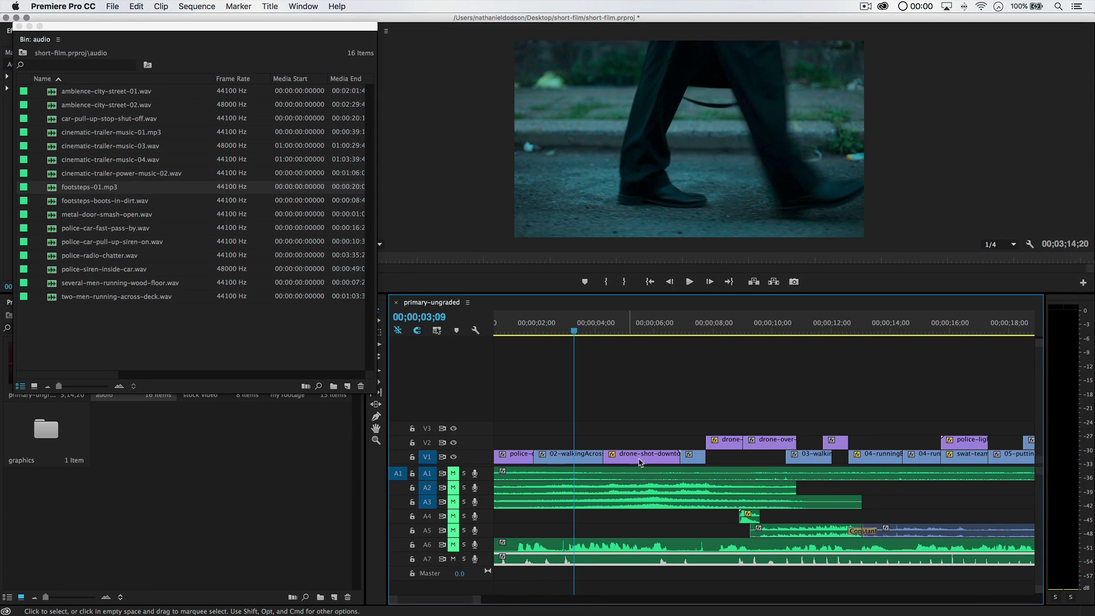
scroll(531, 562, "up", 1)
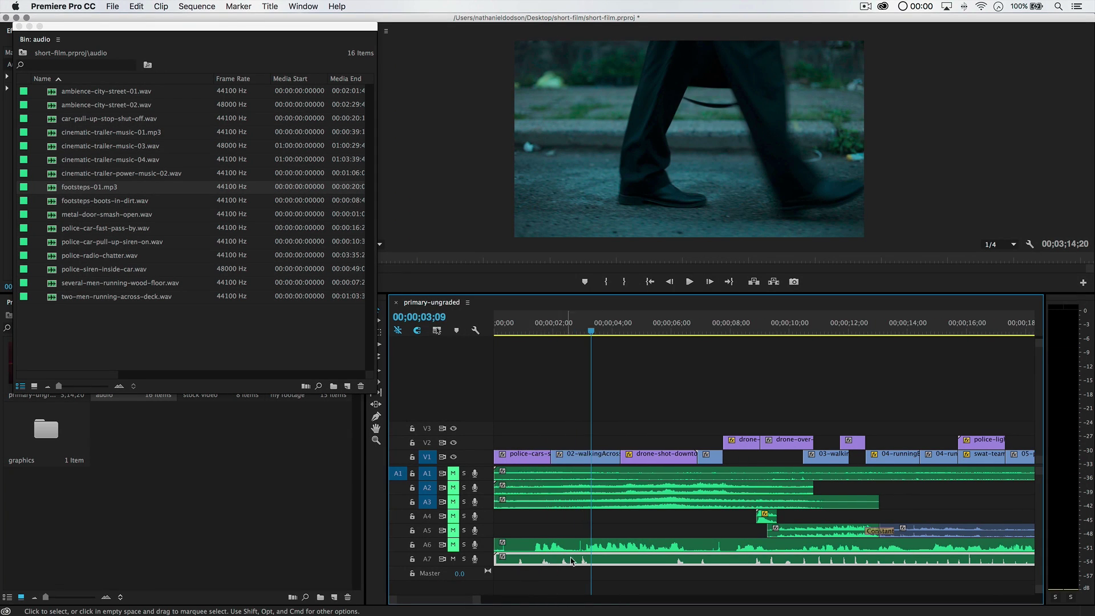
- Shift the footsteps on A7 to about 00;00;01;06 to match the 02-walkingAcrossFrame shot, and play them up to 00;00;02;23
left_click_drag(606, 562, 638, 565)
left_click_drag(592, 334, 556, 331)
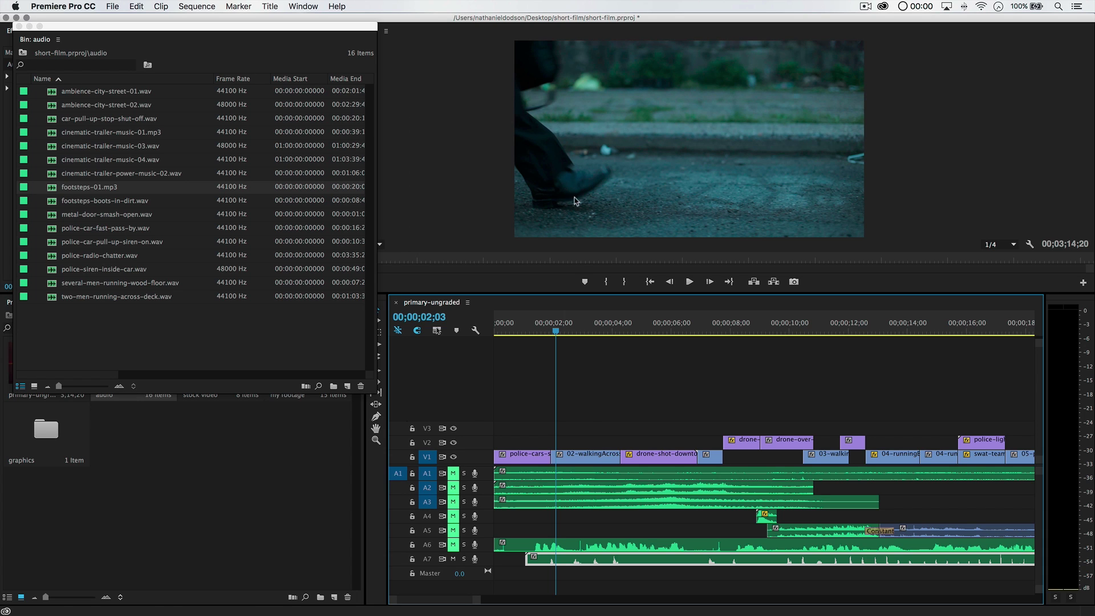
key("=")
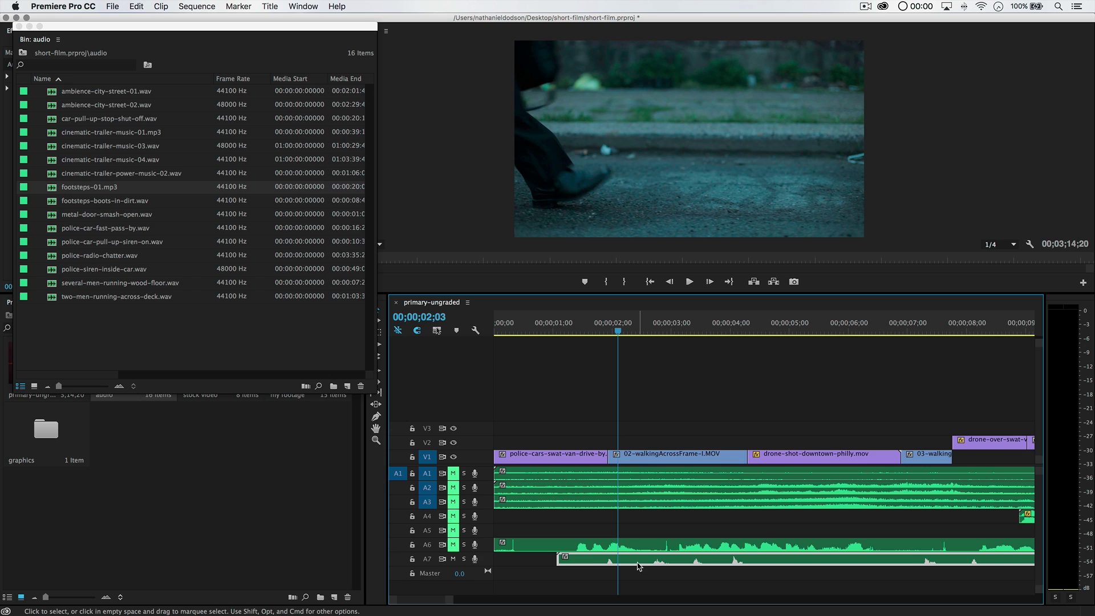
left_click_drag(638, 566, 639, 566)
left_click_drag(619, 335, 636, 335)
left_click(597, 335)
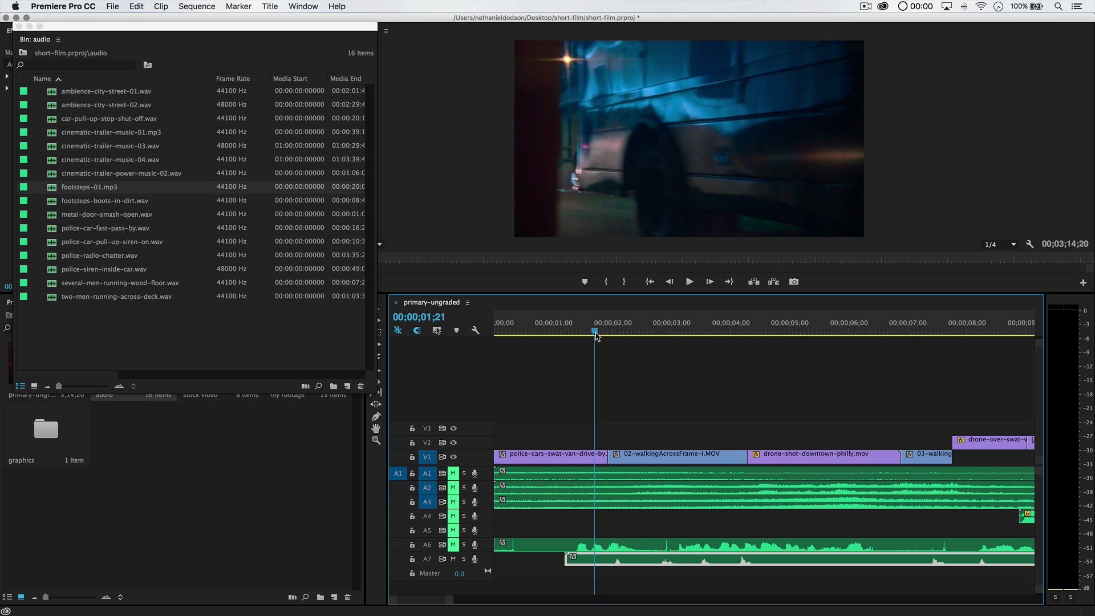
key("space")
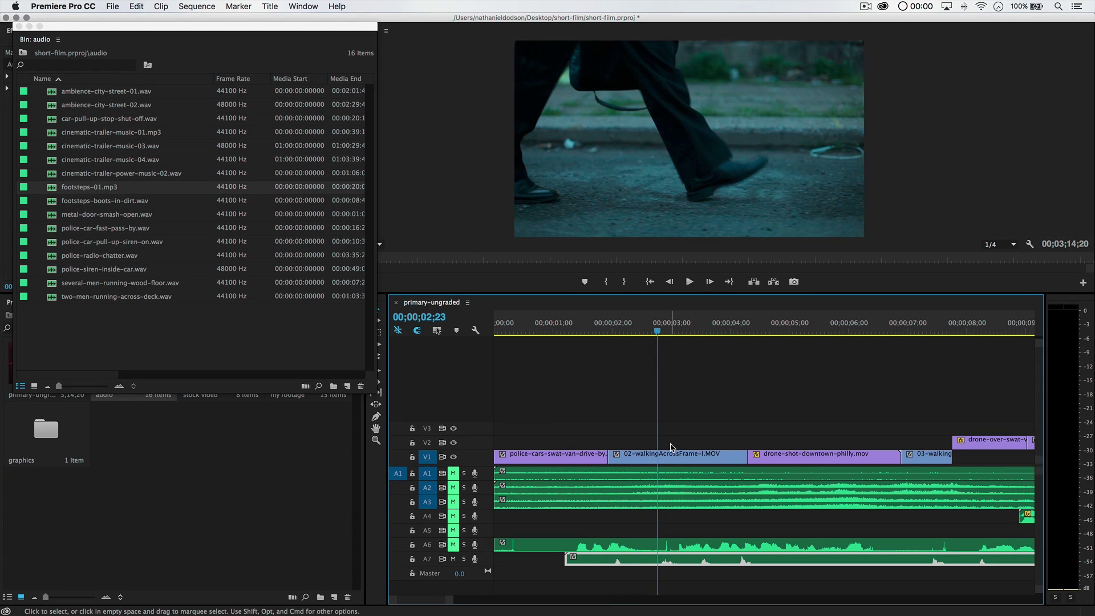
- Cut a short piece out of the A7 footsteps at about 00;00;02;12 and slide the remainder slightly earlier
key("c")
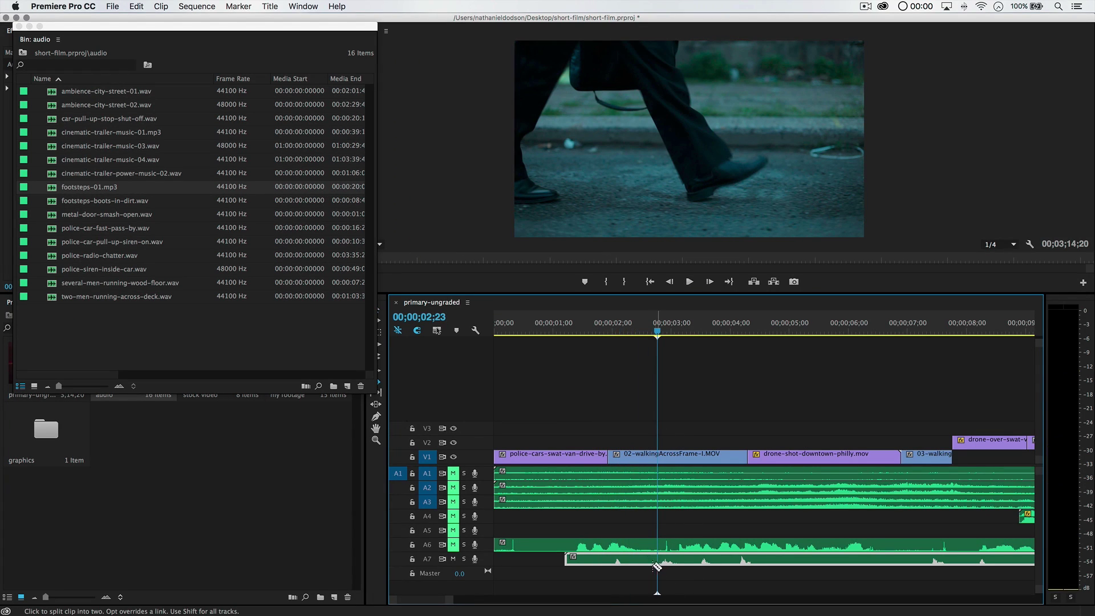
left_click(637, 560)
key("v")
left_click(647, 559)
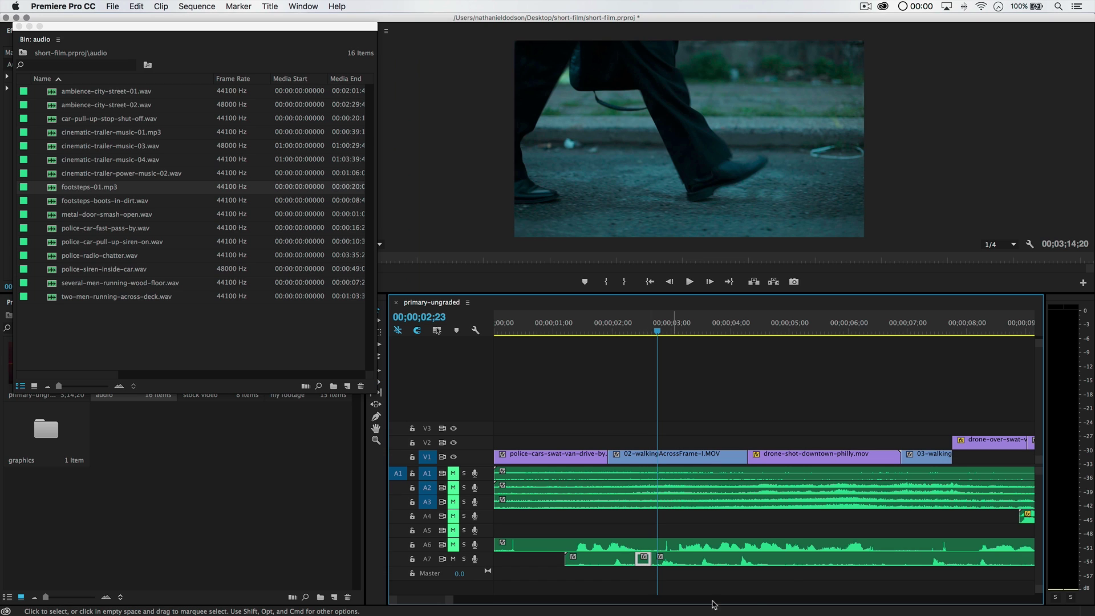
left_click(759, 564)
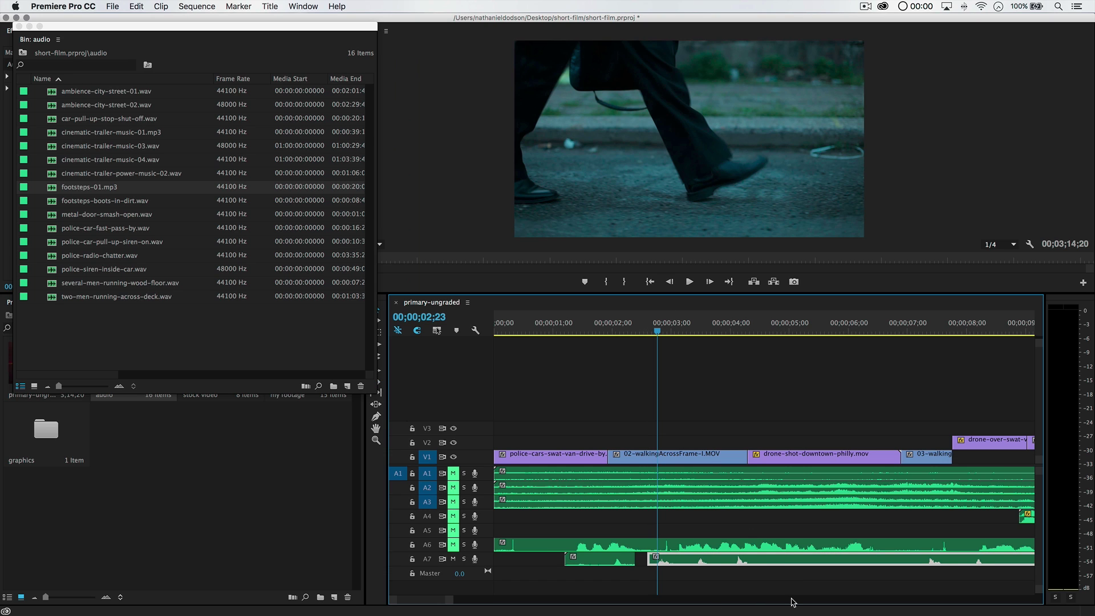
- Play the 02-walkingAcrossFrame shot up to 00;00;03;02 to check the footstep timing
left_click(605, 329)
key("space")
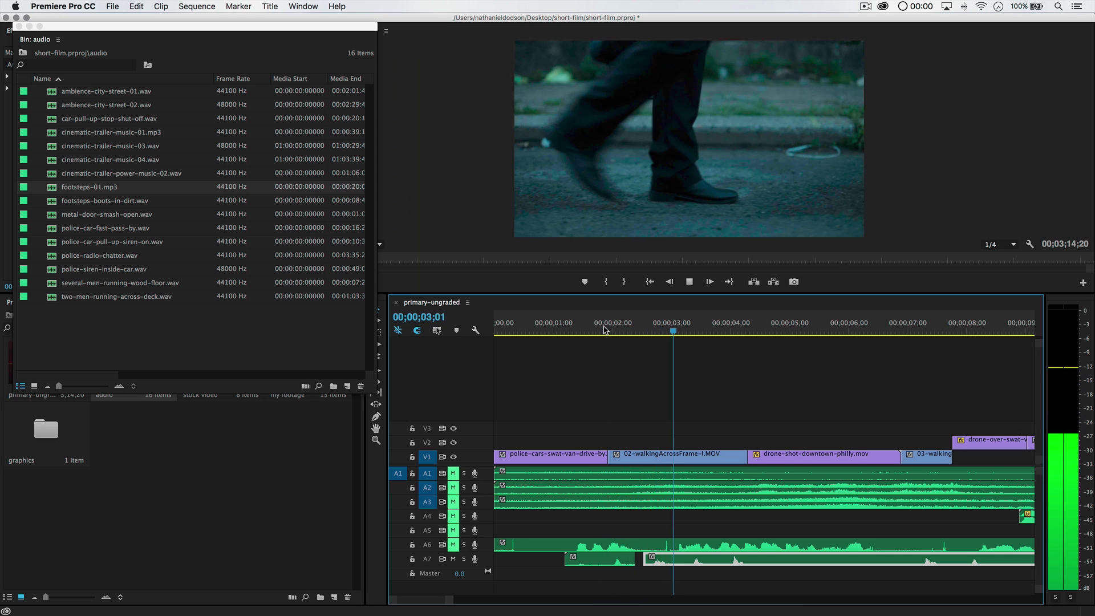
key("space")
scroll(727, 407, "down", 3)
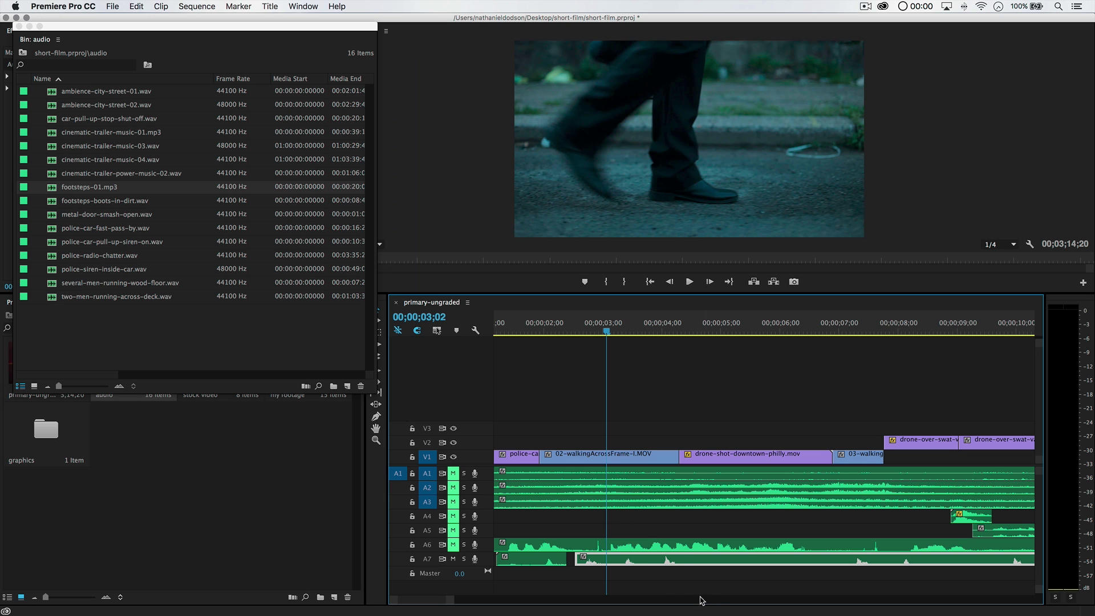
- Cut the footsteps where the downtown drone shot begins and move the remainder to about 00;00;07;03, under the 03-walking shot
key("l")
key("l")
key("l")
key("l")
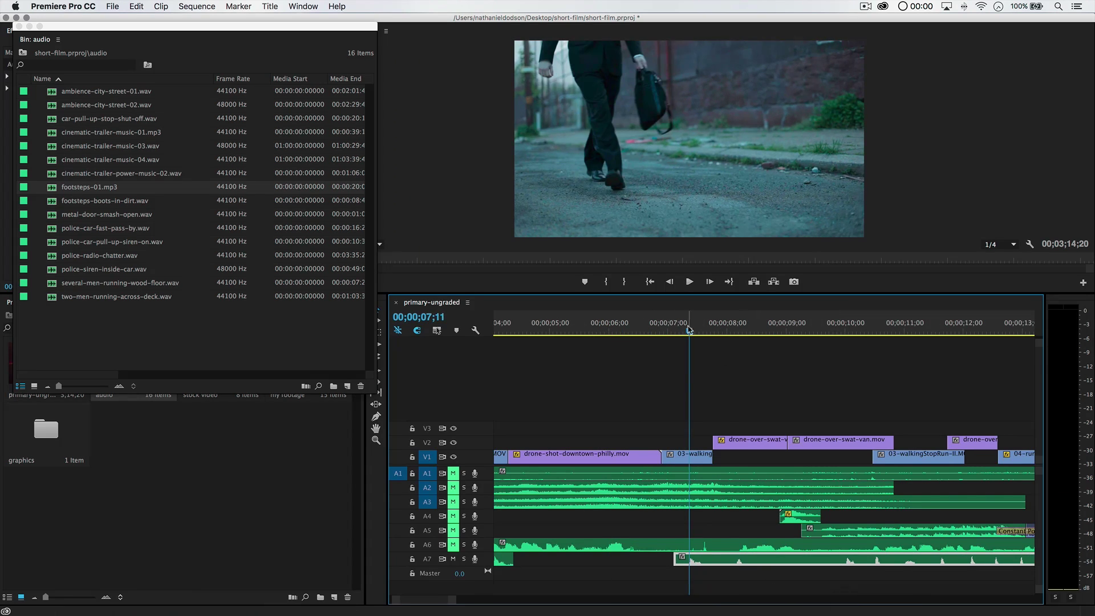
left_click(774, 564, "super")
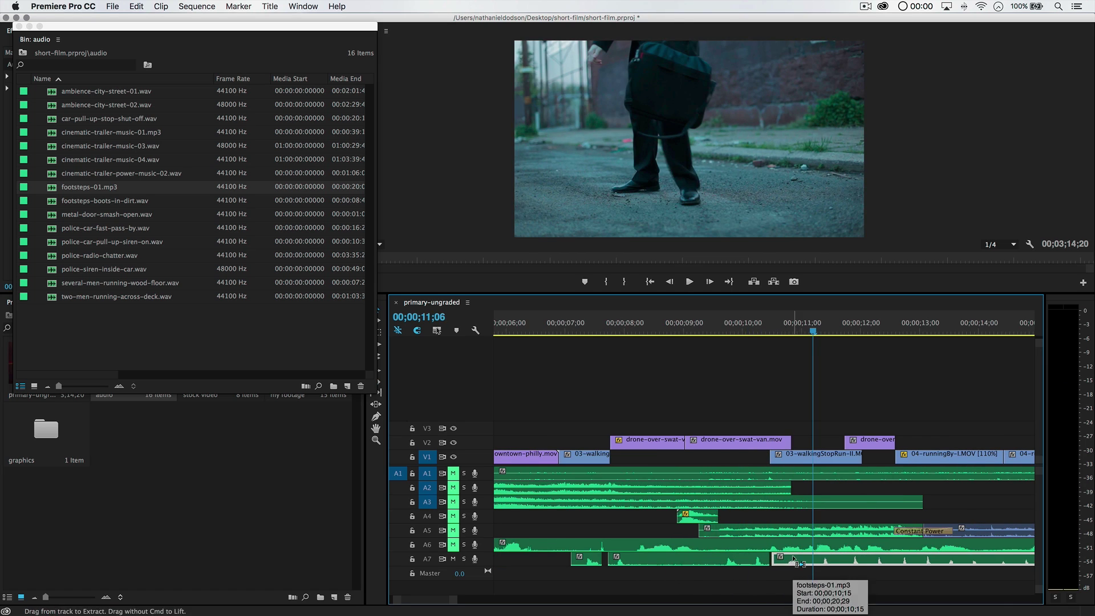
- Split and shift the A7 footsteps to match the 03-walkingStopRun shot, and play the result
left_click(815, 561, "super")
left_click_drag(862, 564, 873, 565)
left_click(780, 329)
key("space")
scroll(789, 334, "right", 5)
key("space")
left_click(727, 560, "super")
- Fit the next footsteps under the 04-runningBy shots and cut them at 00;00;17;11, where the 05-puttingLaptopDown shot starts
left_click(780, 557)
key("l")
key("l")
key("space")
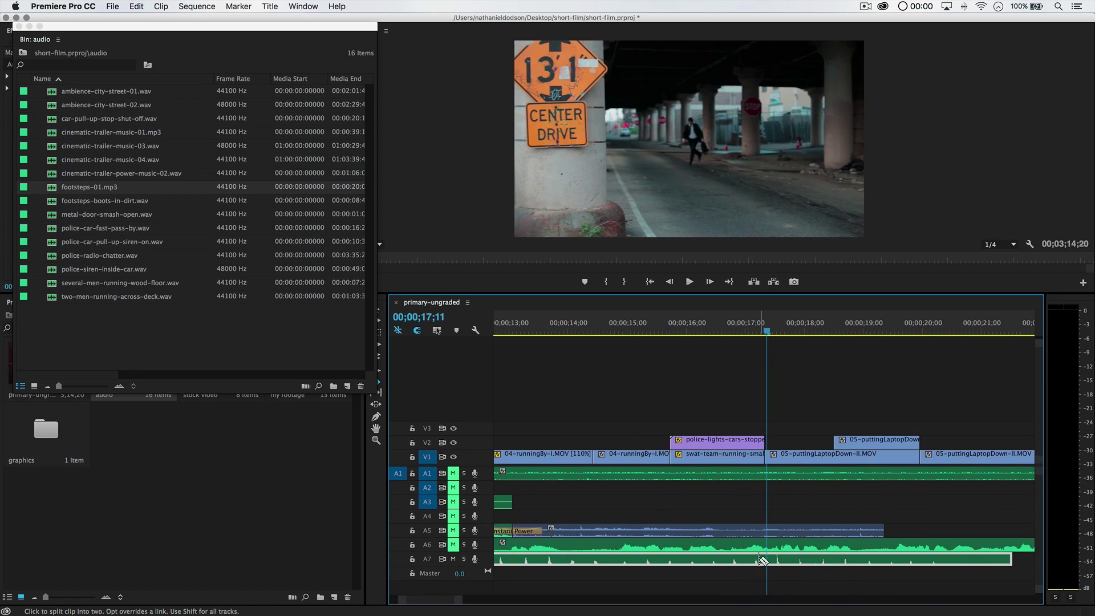
key("minus")
key("space")
- Play the running section with the isolated footsteps up to 00;00;19;26
left_click_drag(710, 334, 603, 354)
key("space")
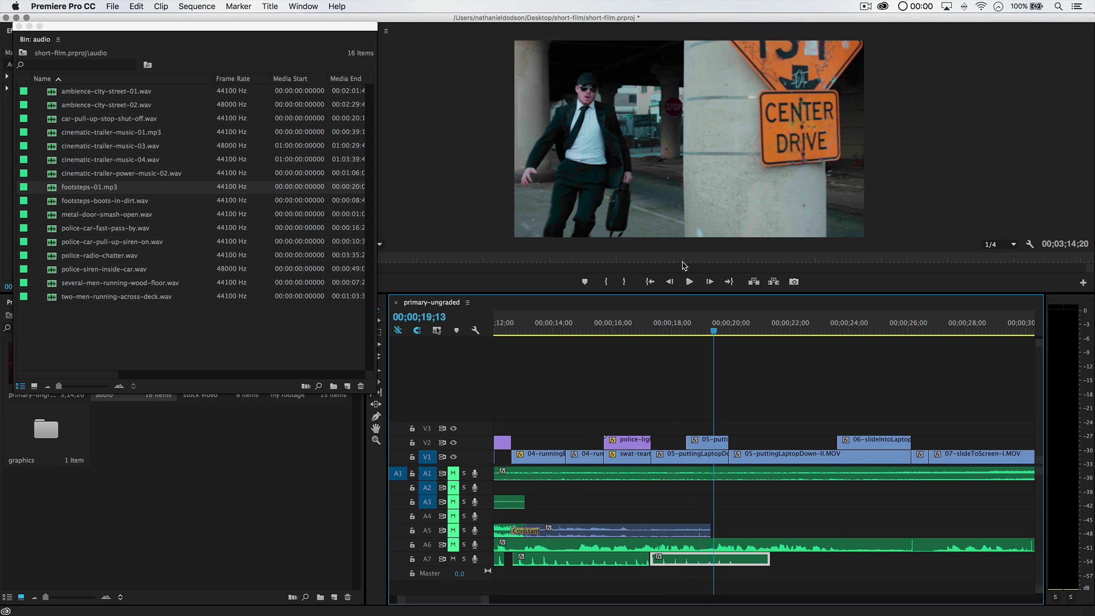
key("space")
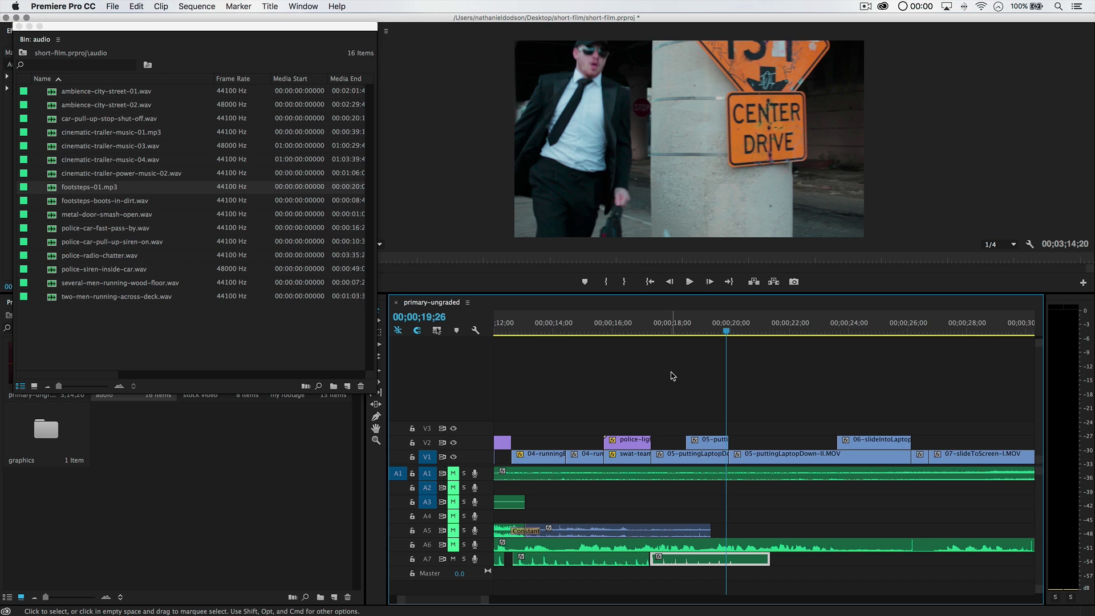
- Unmute audio tracks A1 through A6 and play the full mix up to 00;00;13;12
key("minus")
key("minus")
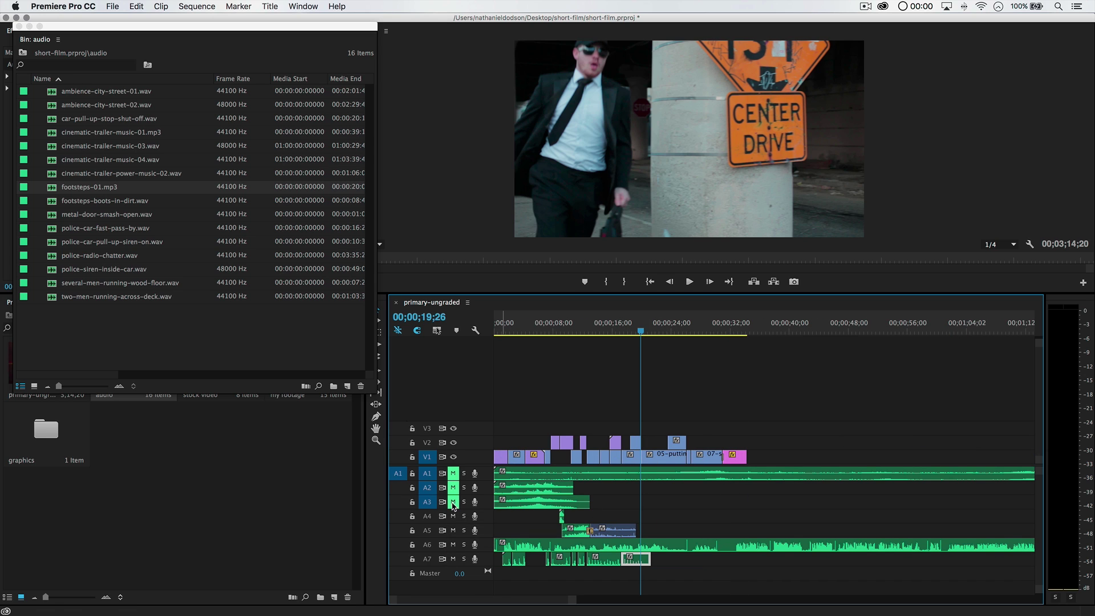
left_click_drag(603, 332, 574, 345)
key("space")
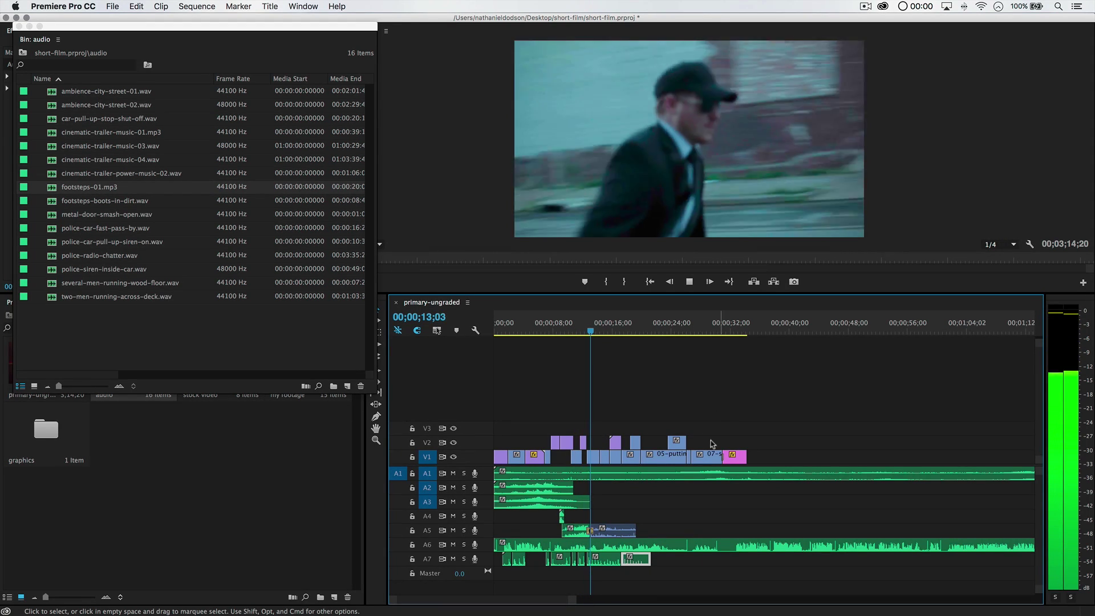
key("space")
- Adjust the gain of the A7 footsteps clip under the 04-runningBy shots by -4 dB
key("=")
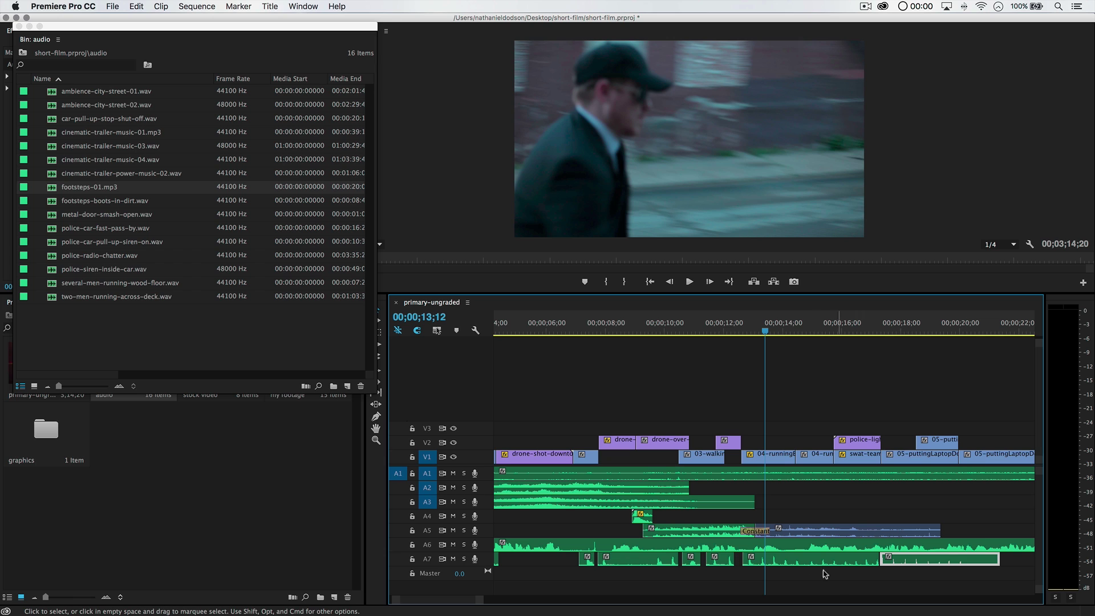
right_click(796, 565)
left_click(826, 565)
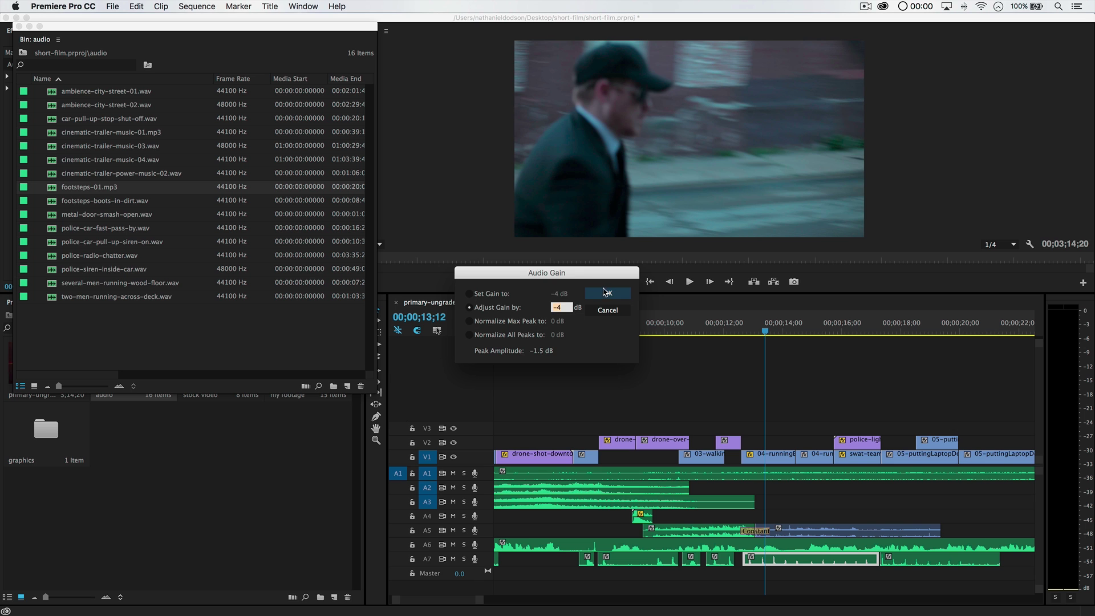
left_click(606, 292)
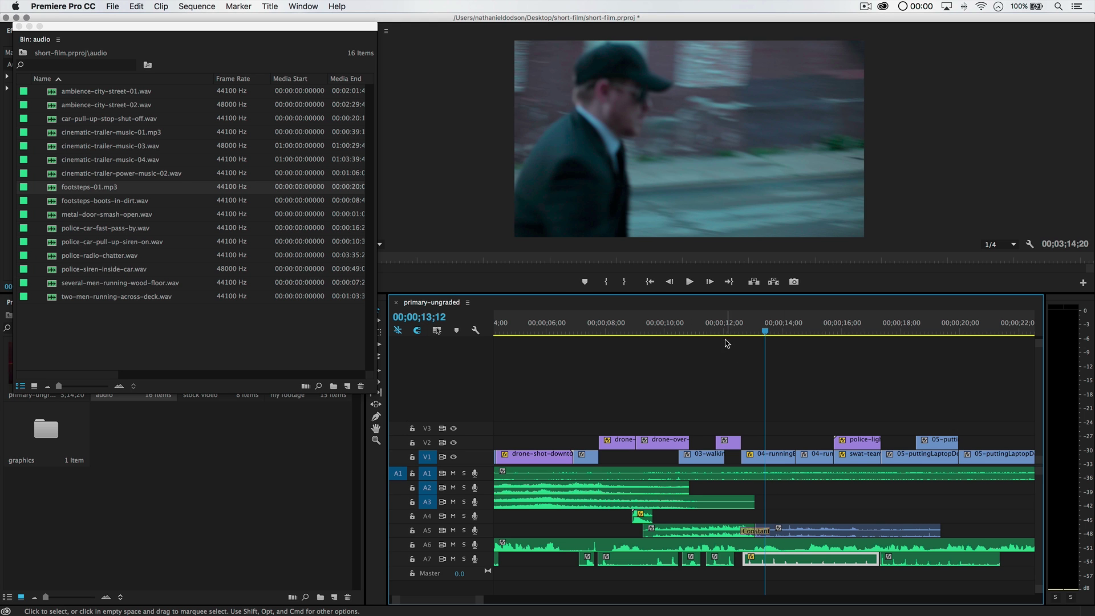
- Play the mix from just before the first running shot to 00;00;19;09, and close the audio bin window
left_click(737, 328)
key("space")
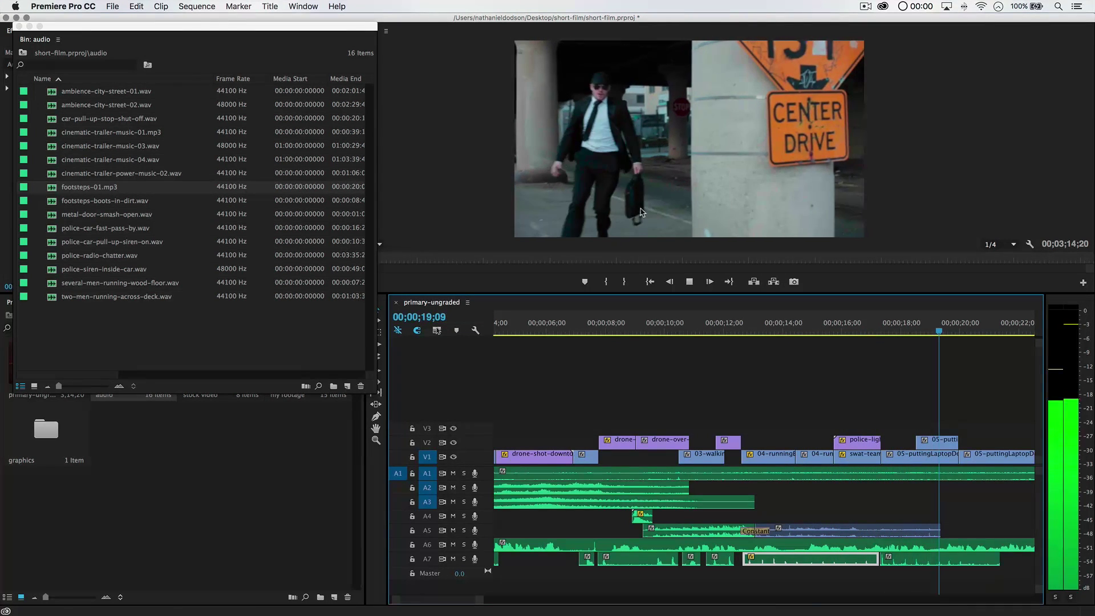
key("space")
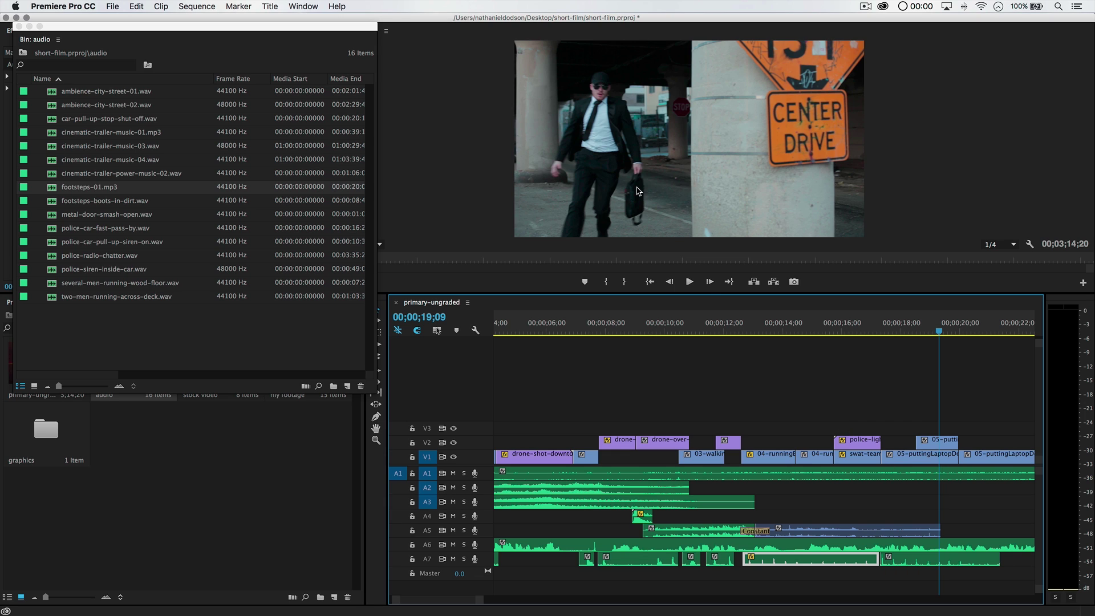
scroll(798, 485, "down", 5)
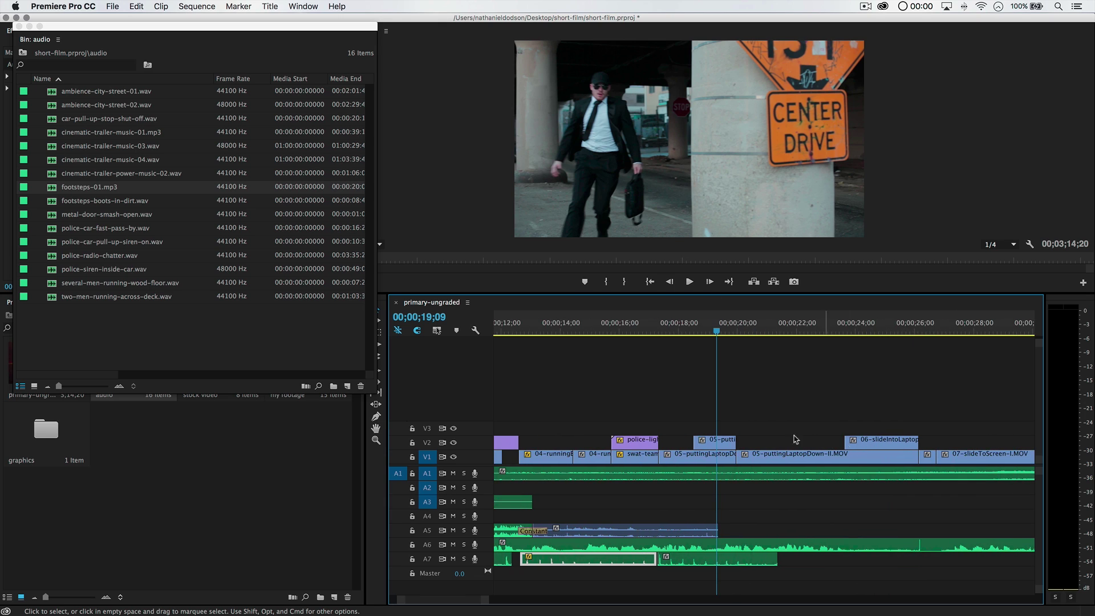
scroll(779, 498, "down", 2)
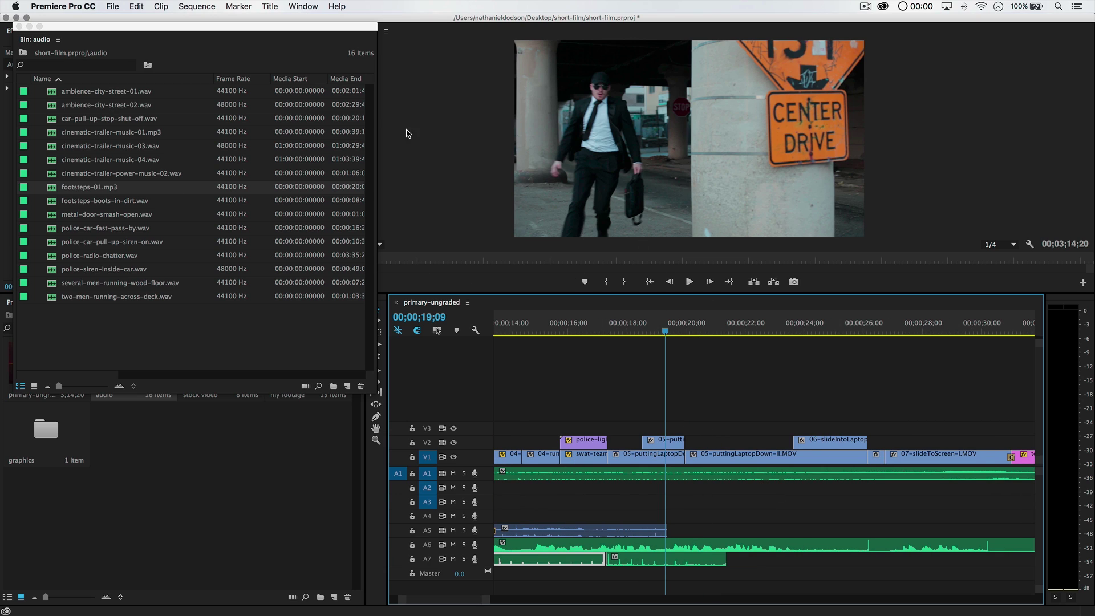
left_click(18, 26)
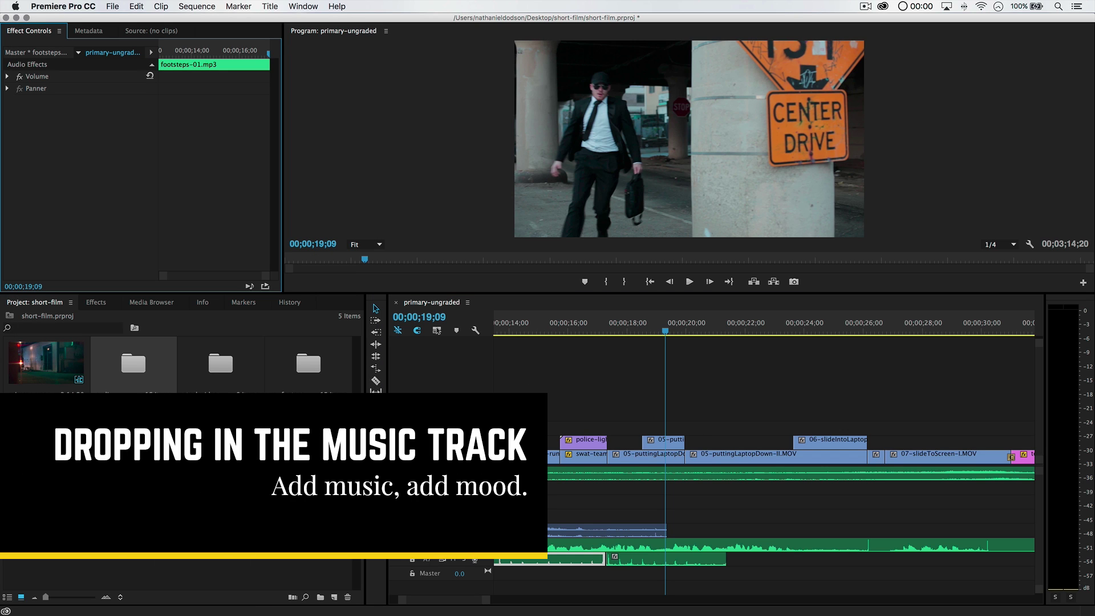
- Cut the ambience on A1 and the radio chatter on A6 at 00;00;41;21 and delete the excess after the cuts
left_click(538, 374)
key("minus")
key("minus")
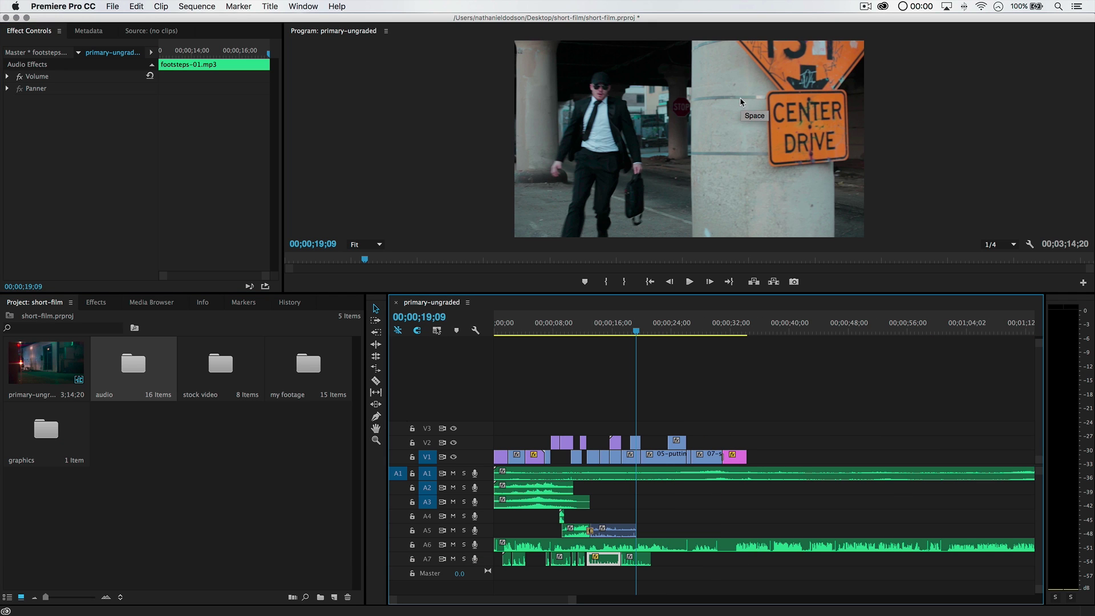
scroll(803, 440, "right", 10)
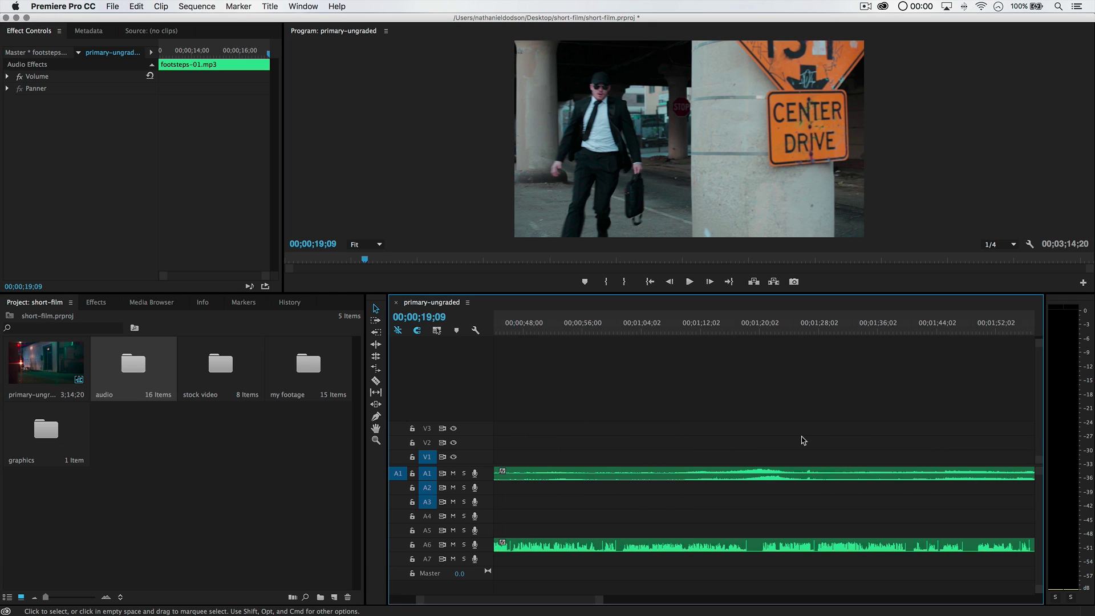
scroll(803, 441, "left", 10)
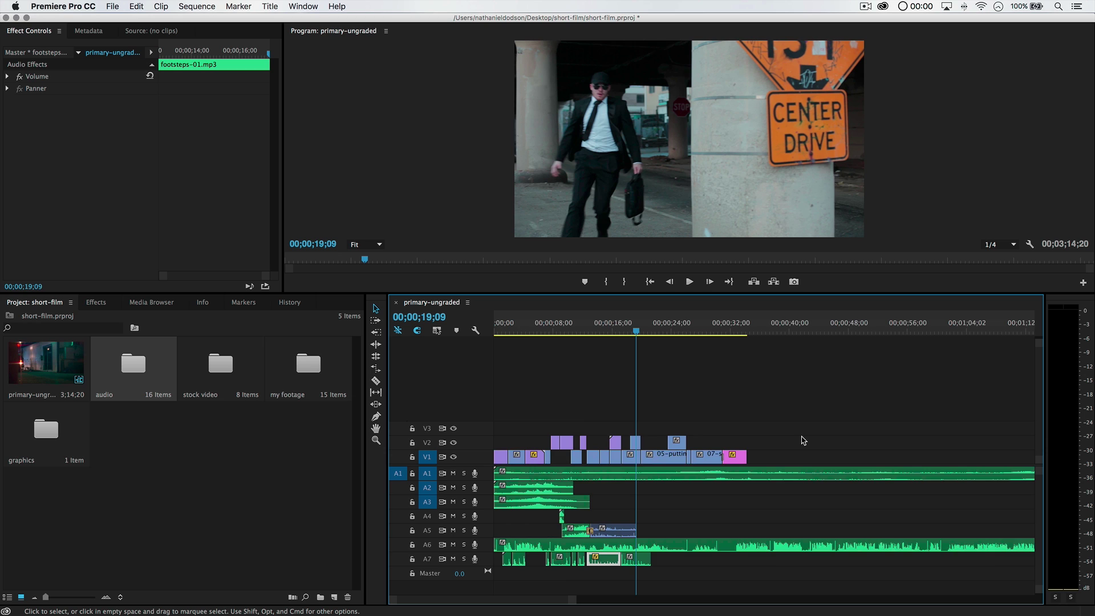
key("minus")
key("minus")
key("c")
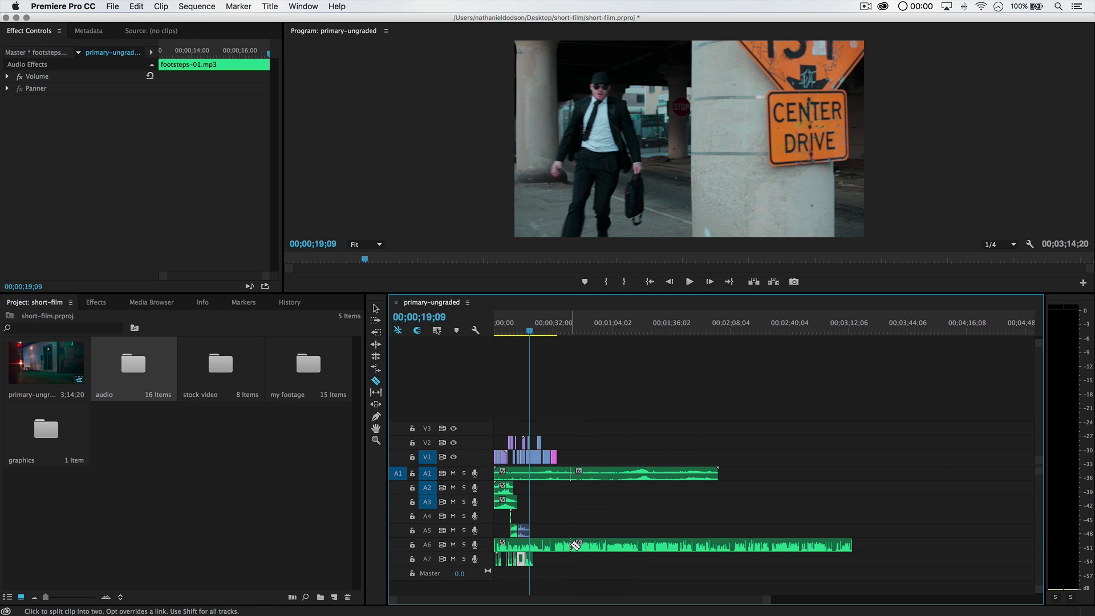
key("v")
left_click_drag(621, 446, 727, 574)
key("Delete")
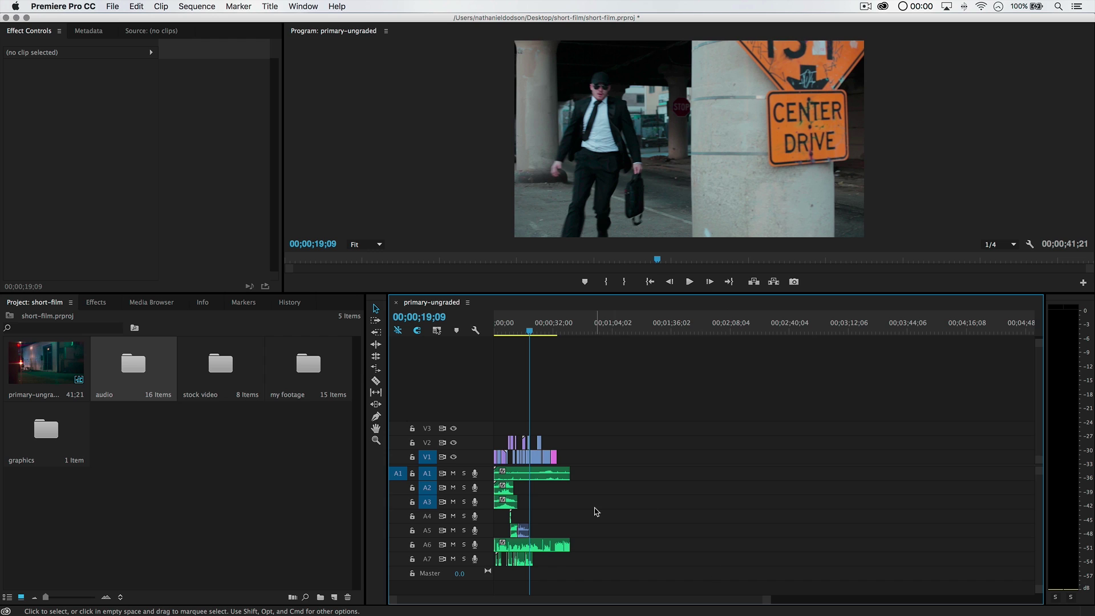
- Reopen the audio bin in its own window and enlarge it to show all its clips
key("equal")
key("equal")
key("equal")
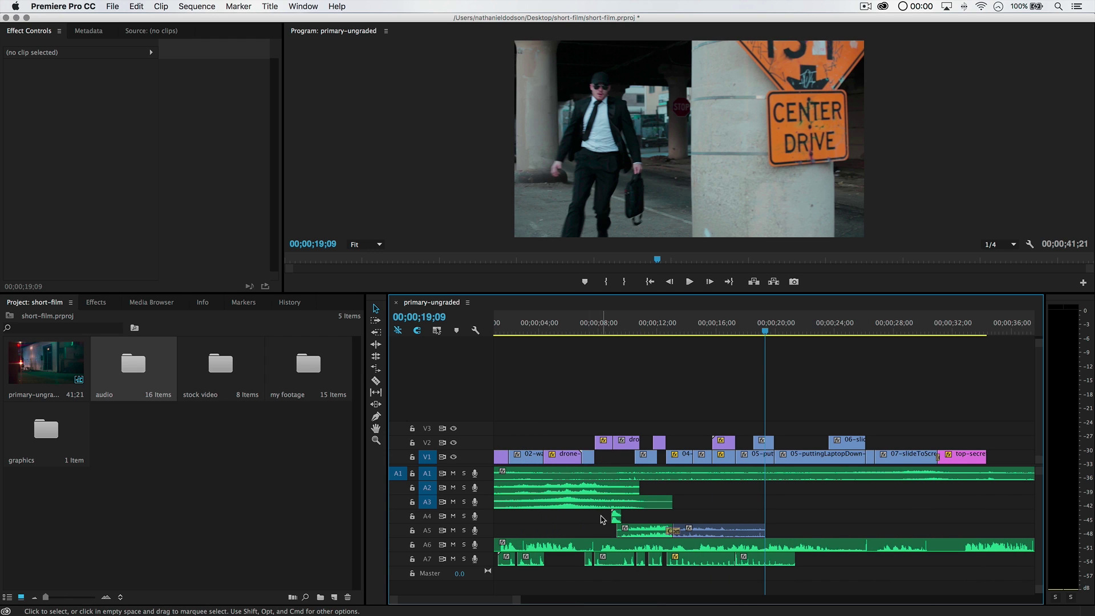
double_click(140, 370)
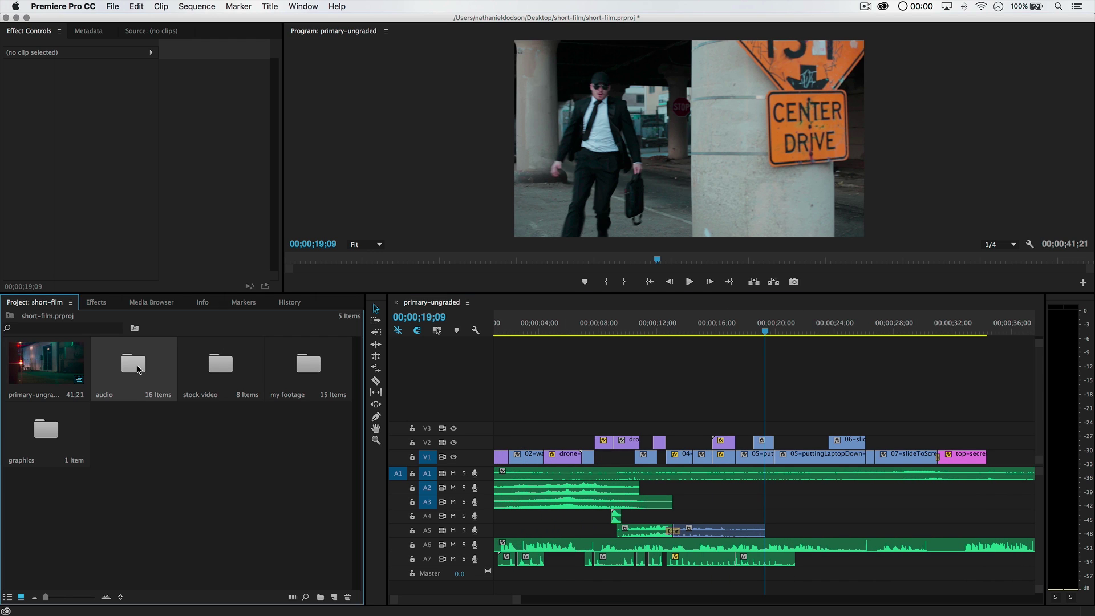
left_click_drag(180, 56, 153, 38)
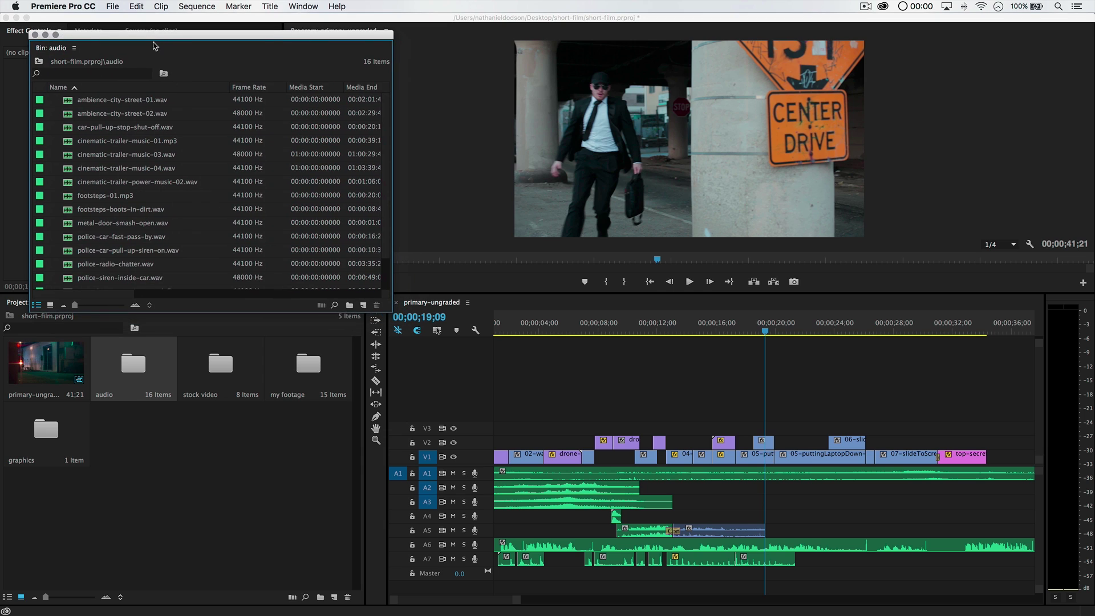
left_click_drag(162, 315, 162, 343)
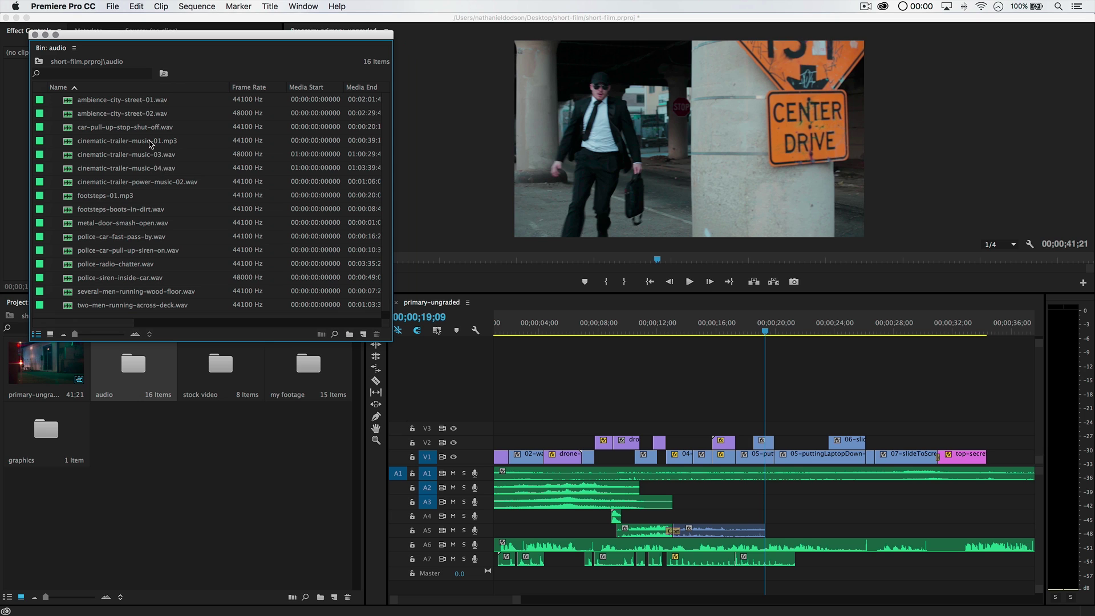
- Add cinematic-trailer-music-01.mp3 at the start of the sequence on a new audio track below A7
left_click_drag(403, 389, 494, 596)
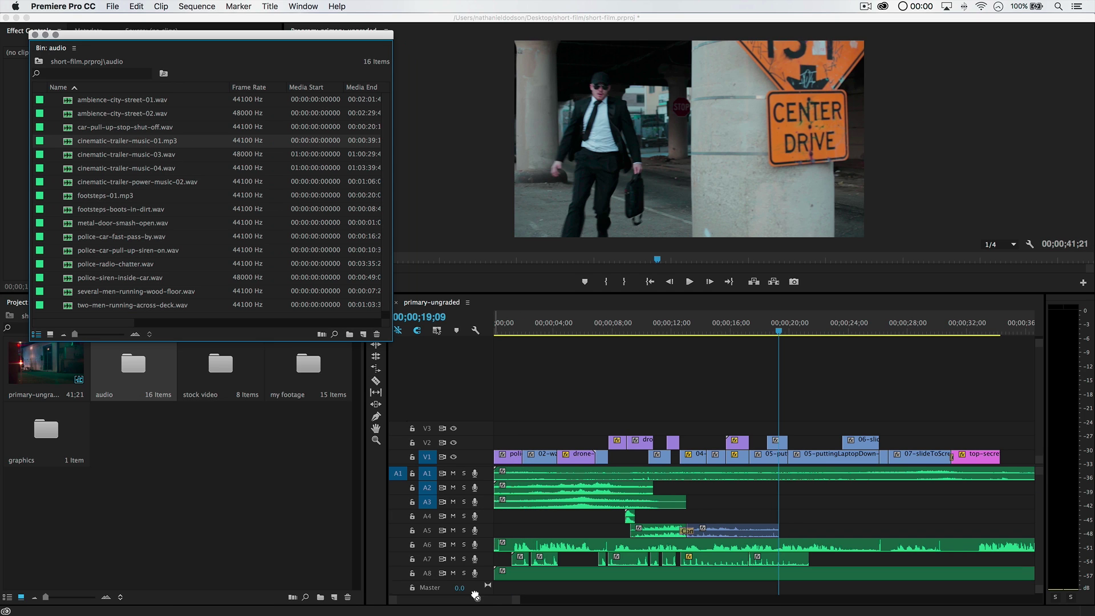
scroll(820, 566, "down", 3)
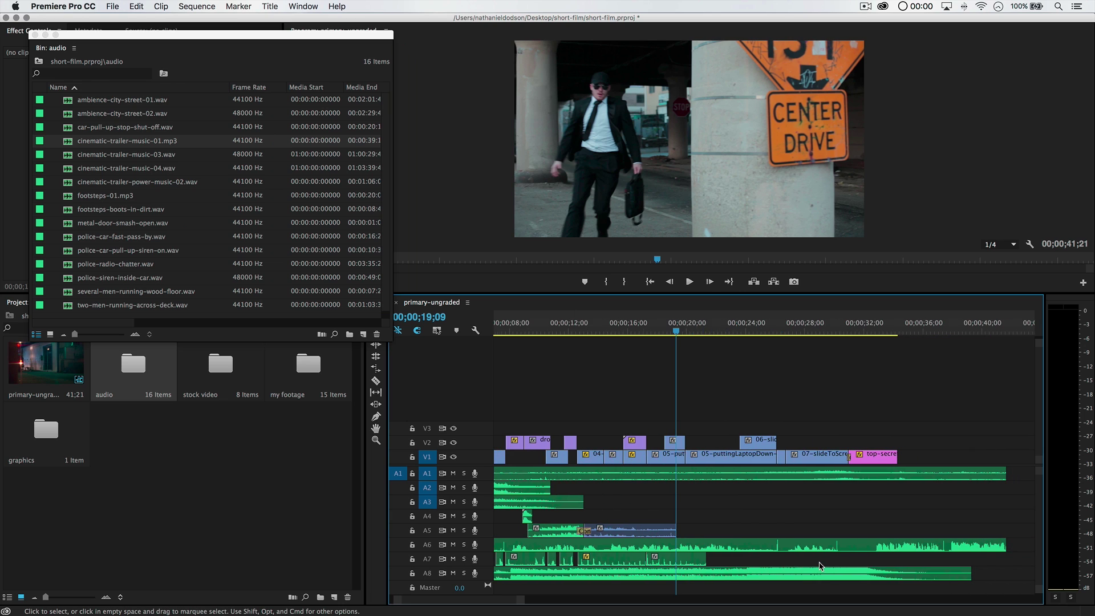
- Play the sequence from the beginning and again near its end to hear the music against the footage
left_click_drag(861, 329, 854, 329)
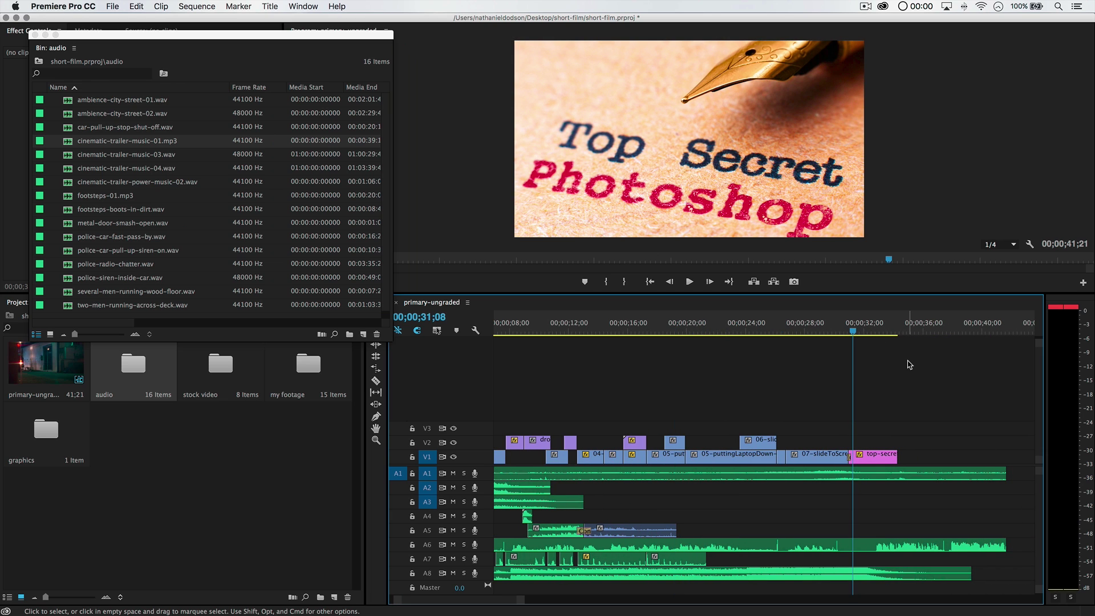
key("XF86AudioLowerVolume")
left_click_drag(831, 330, 543, 368)
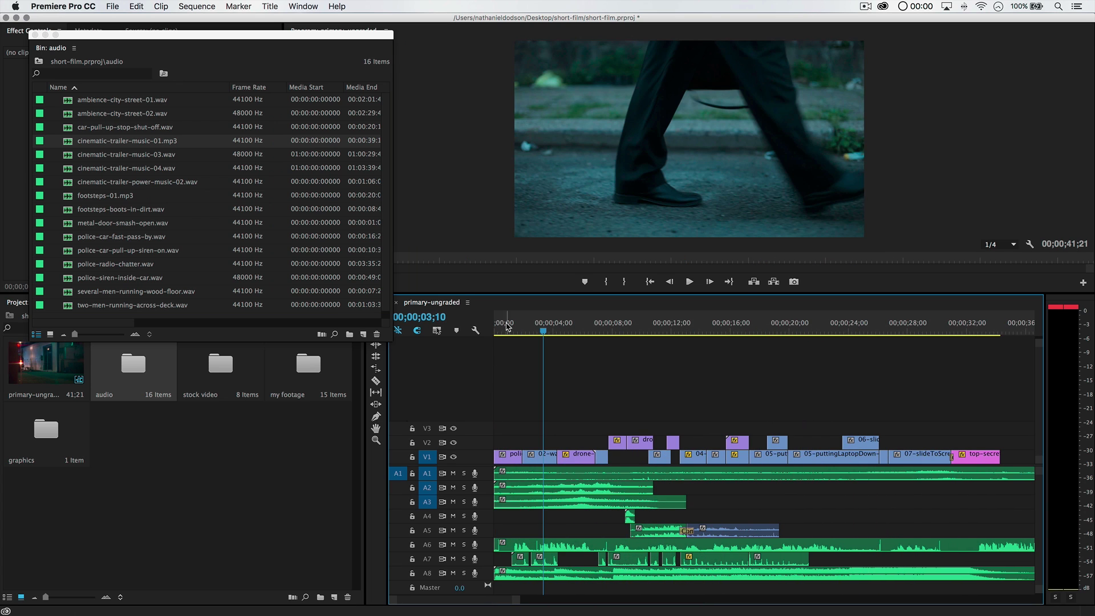
key("Home")
key("space")
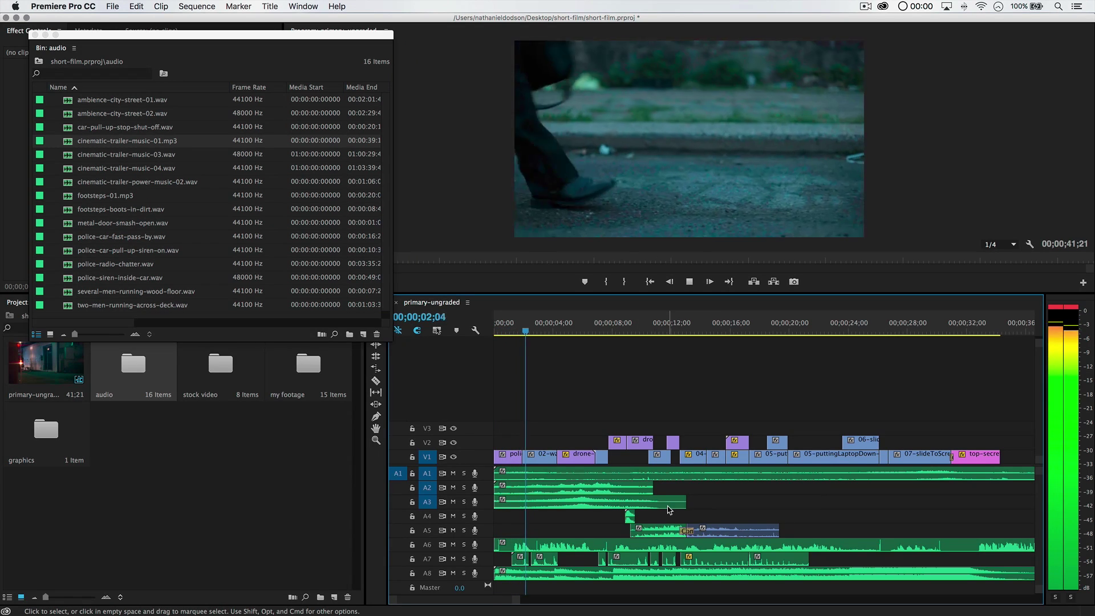
key("XF86AudioRaiseVolume")
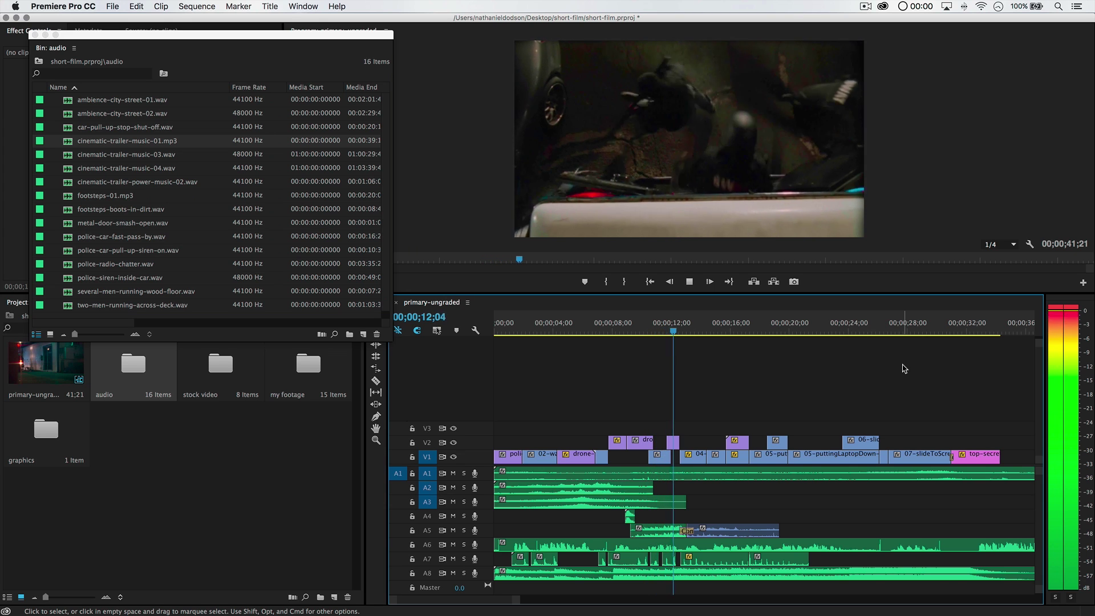
key("space")
left_click(920, 323)
key("space")
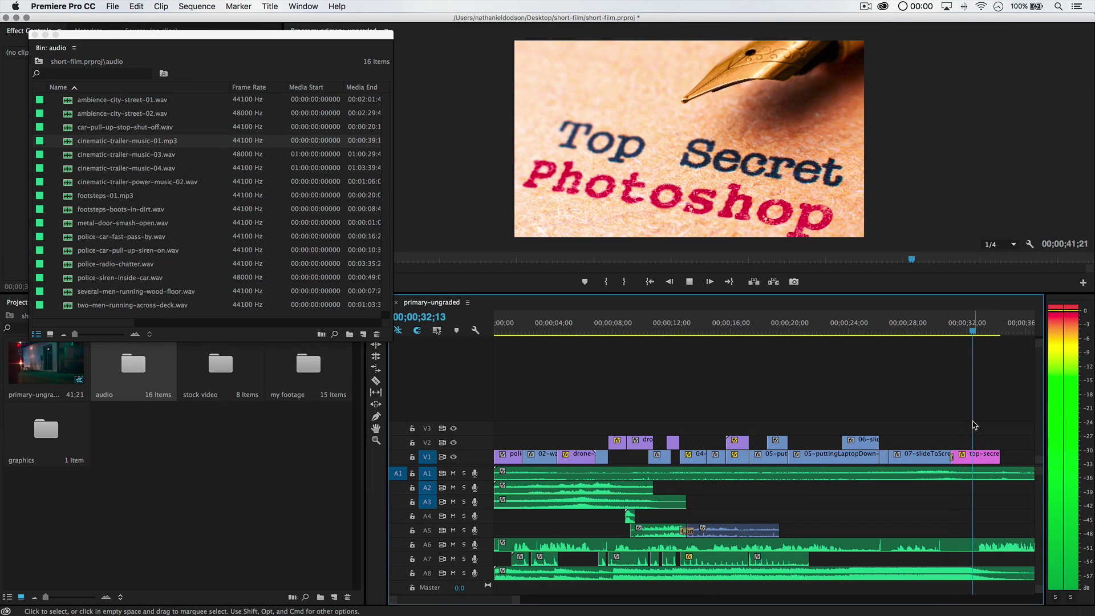
key("space")
- Trim the top-secret clip on V1 and the audio clips on A1 and A6 to end at 00;00;32;16
left_click_drag(971, 331, 956, 331)
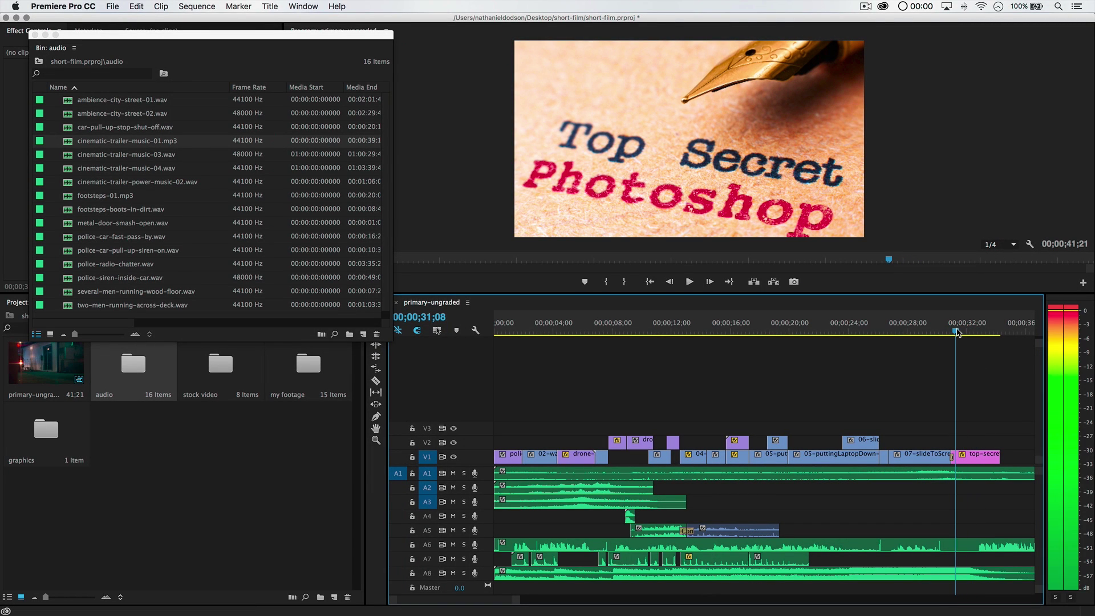
scroll(985, 466, "right", 4)
key("space")
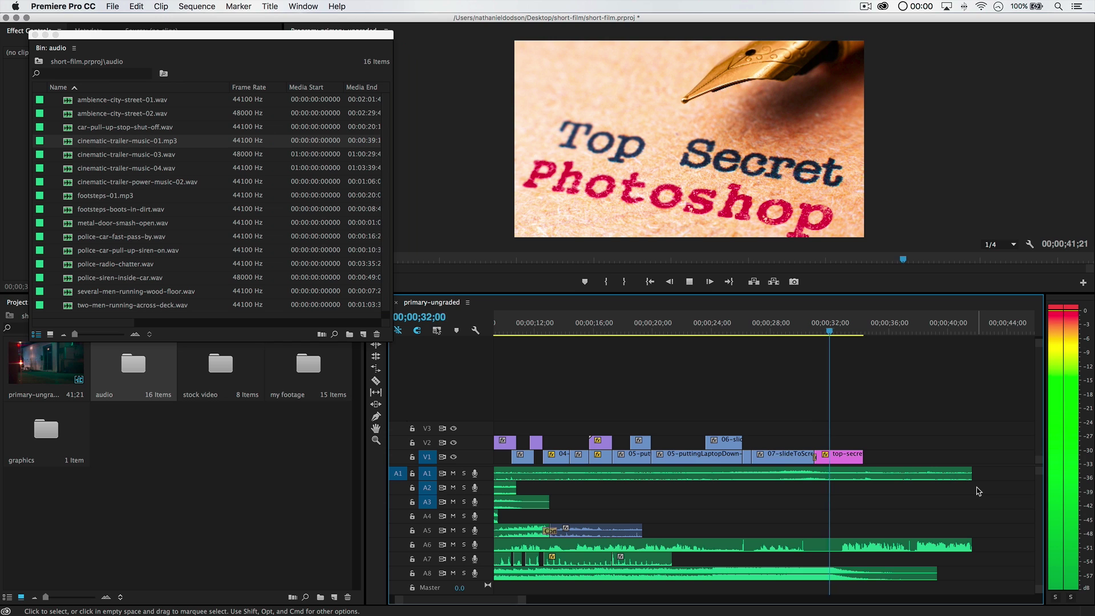
key("space")
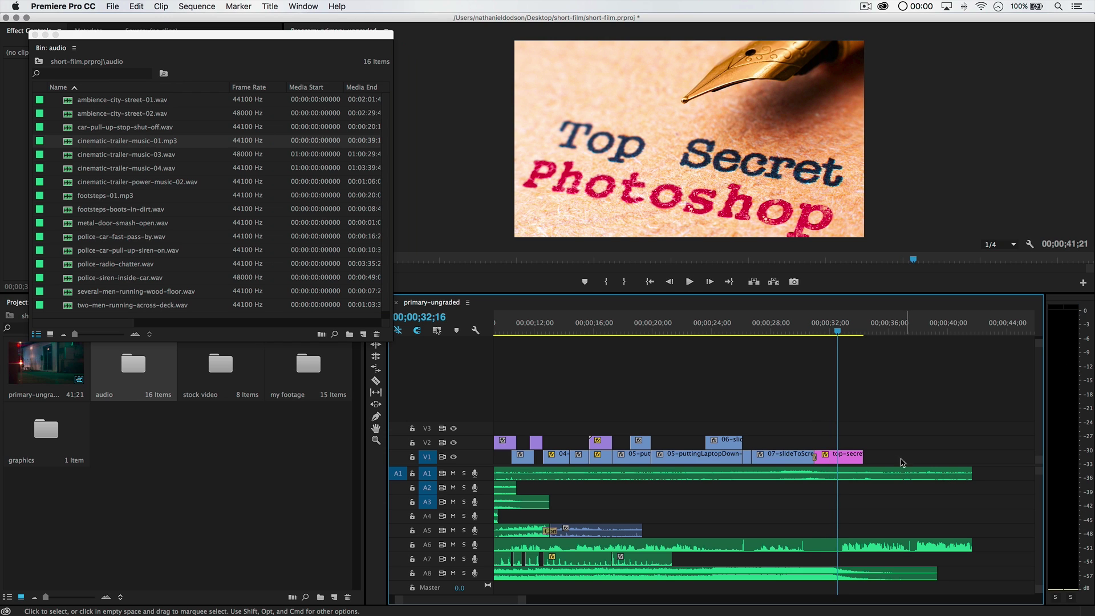
left_click_drag(863, 456, 843, 455)
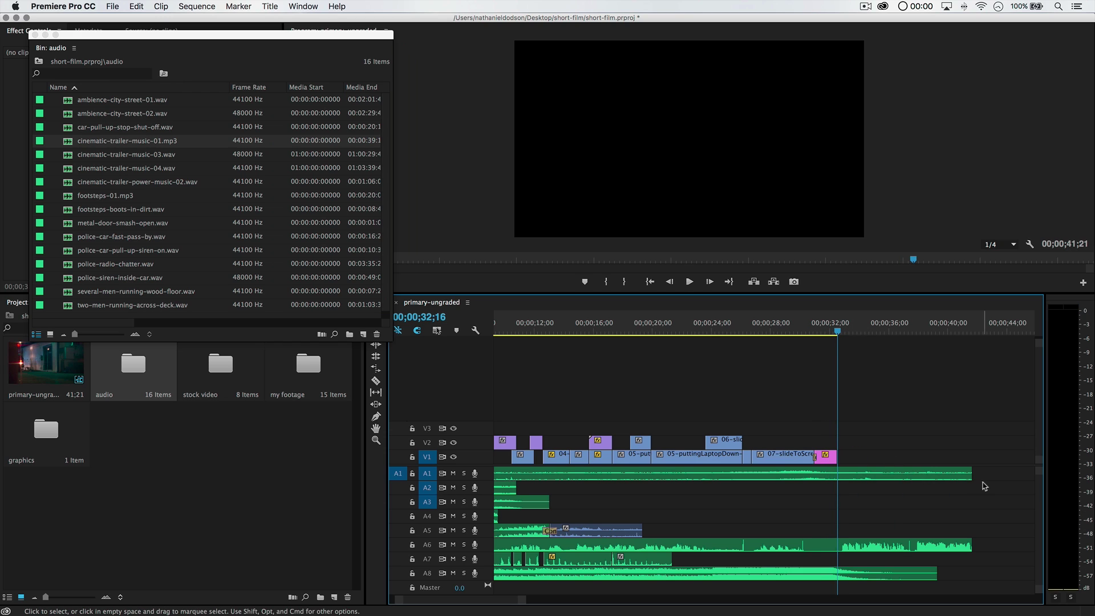
left_click_drag(970, 473, 837, 473)
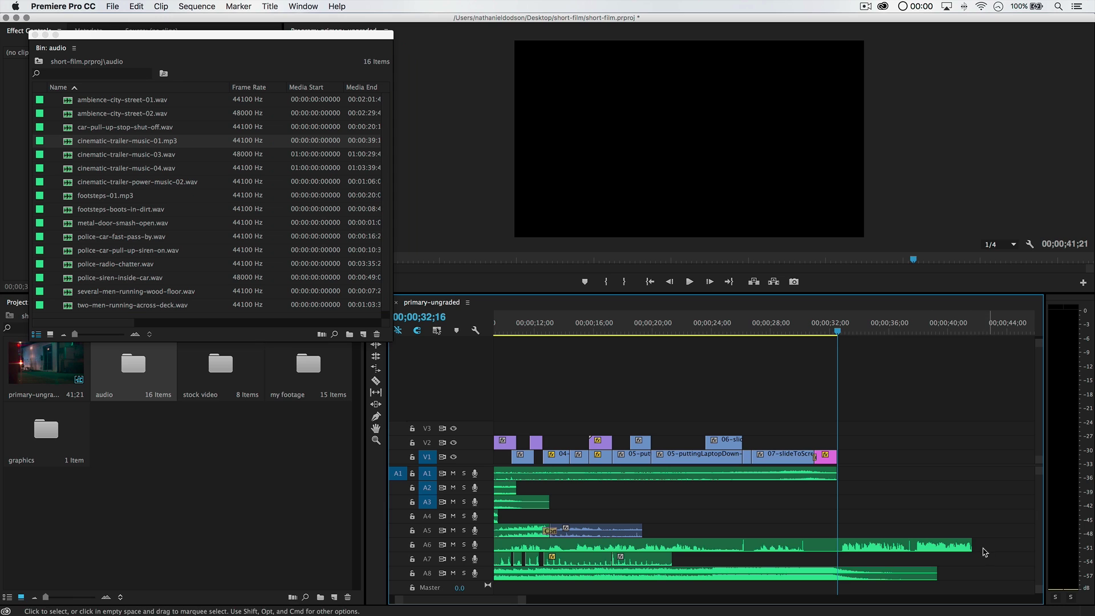
left_click_drag(972, 546, 838, 549)
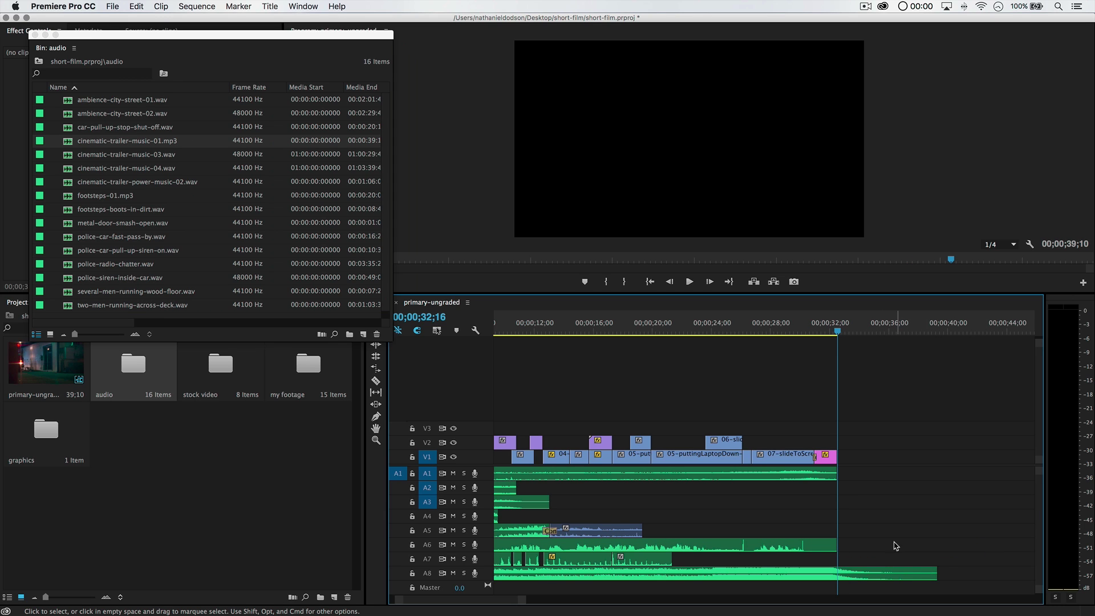
- Play back the shortened ending from about 00;00;29;18 and save the project
left_click_drag(834, 333, 796, 335)
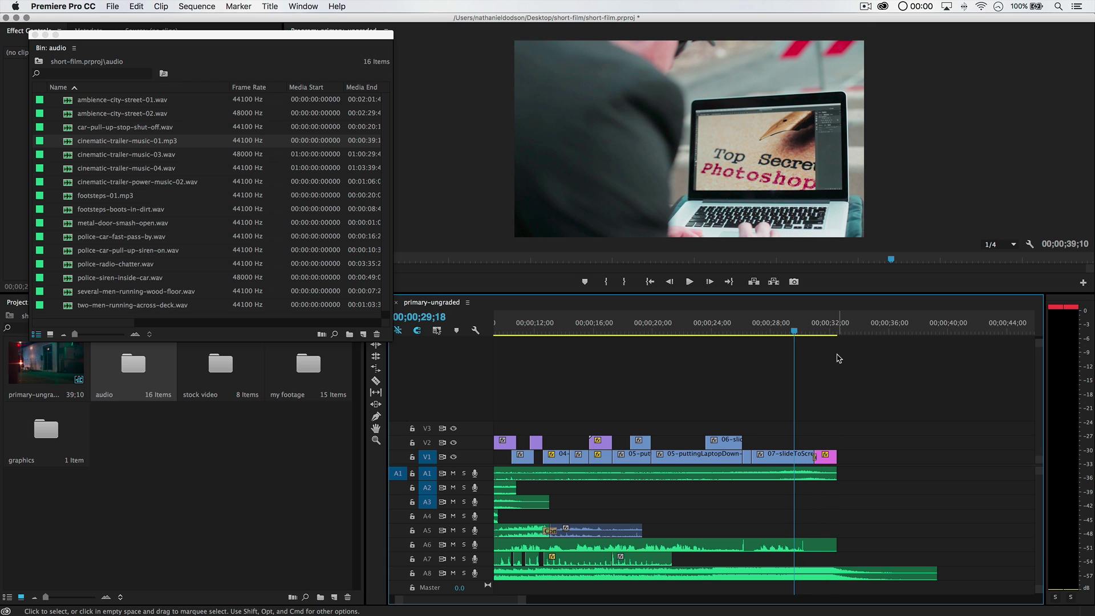
key("space")
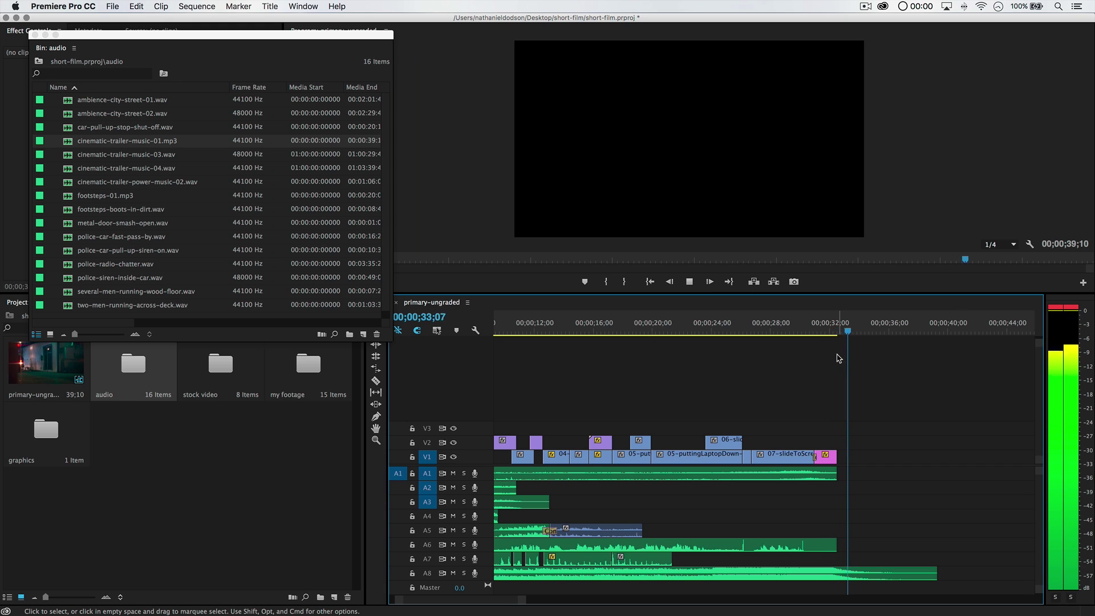
key("space")
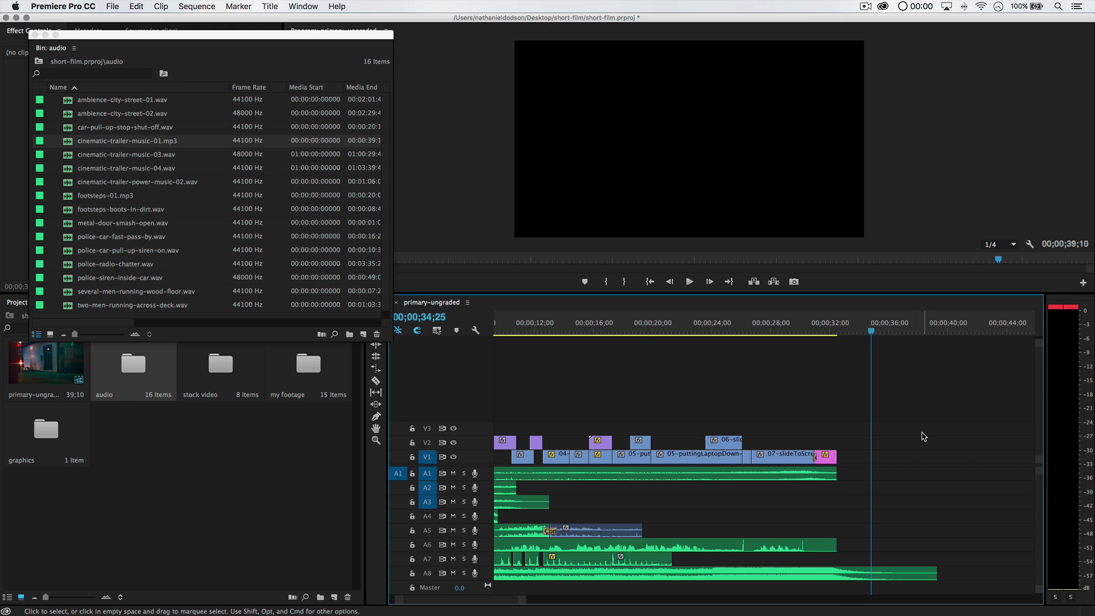
key("cmd+s")
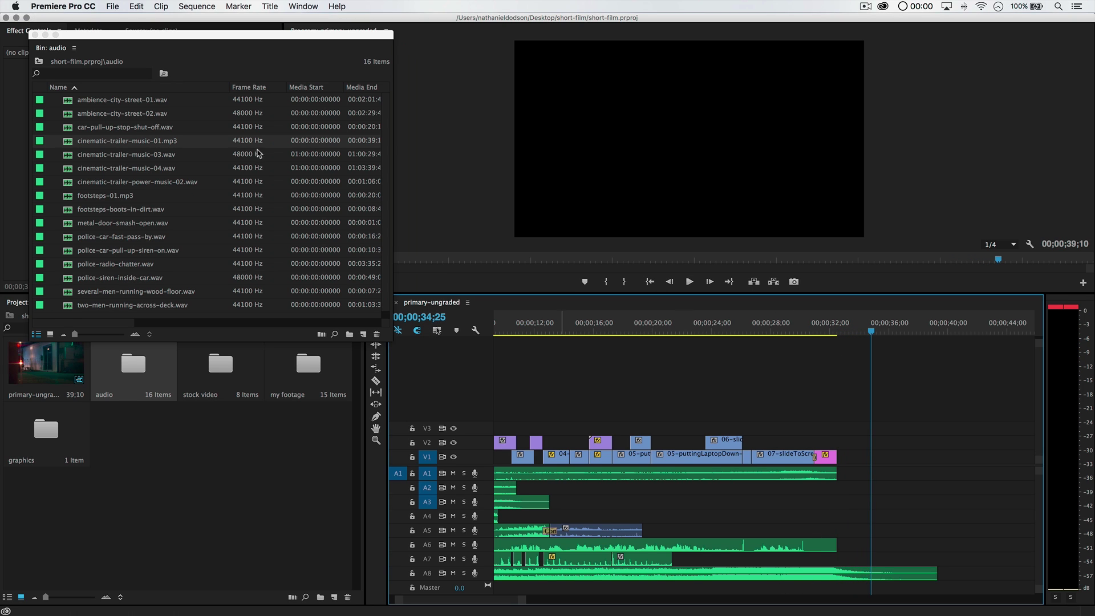
- Shift the music clip on A8 about 27 frames later so its hit meets the cut between the drone-over-swat-van clips, and play the passage
scroll(799, 571, "left", 5)
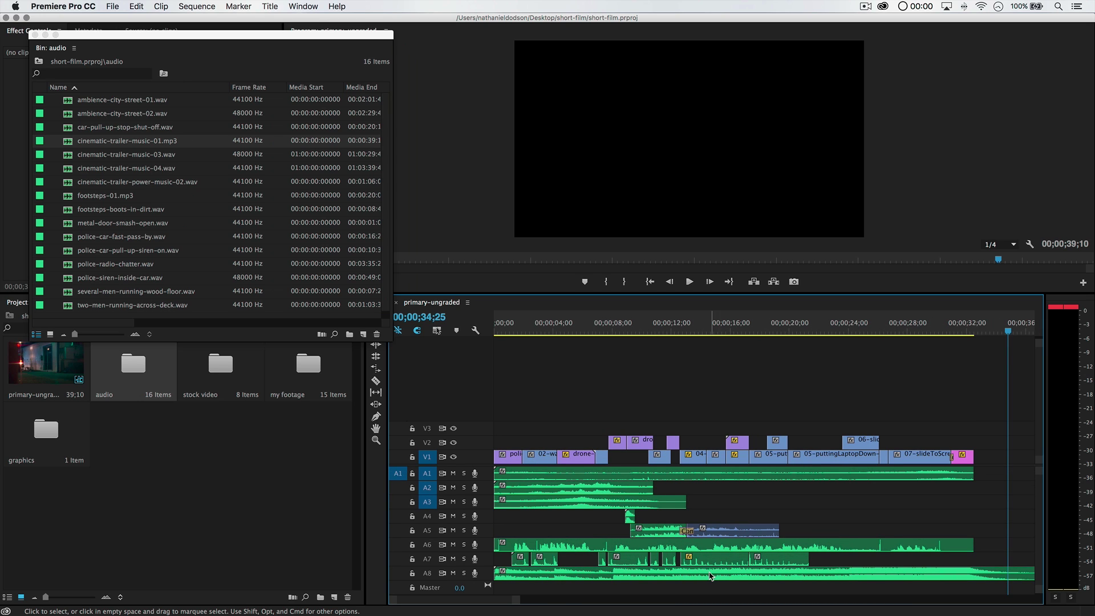
mouse_move(601, 330)
left_mouse_down()
mouse_move(567, 329)
mouse_move(613, 330)
left_mouse_up()
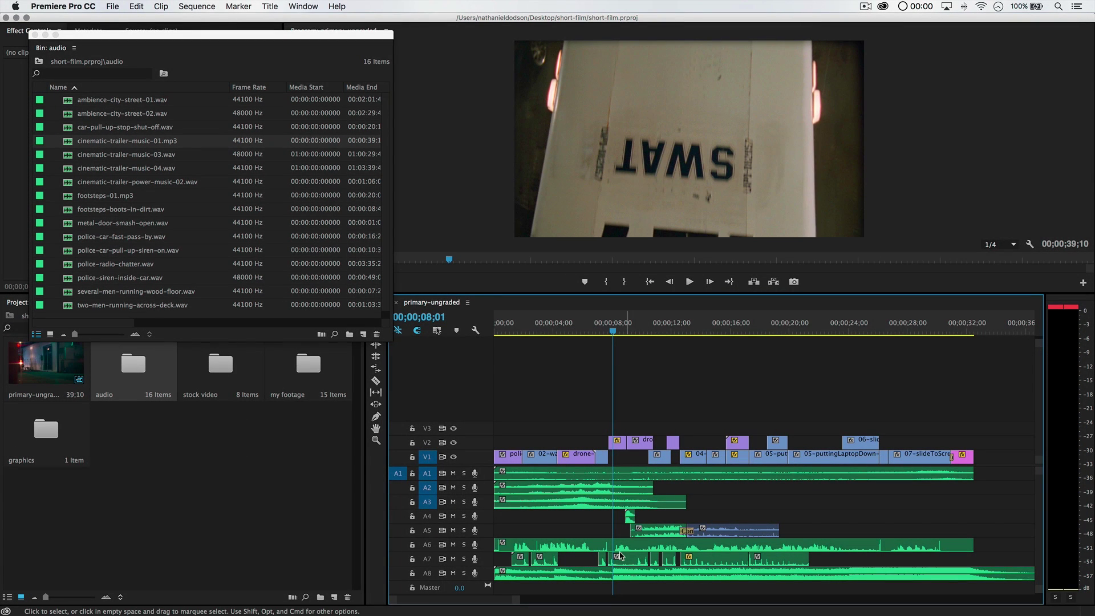
key("equal")
scroll(747, 564, "down", 2)
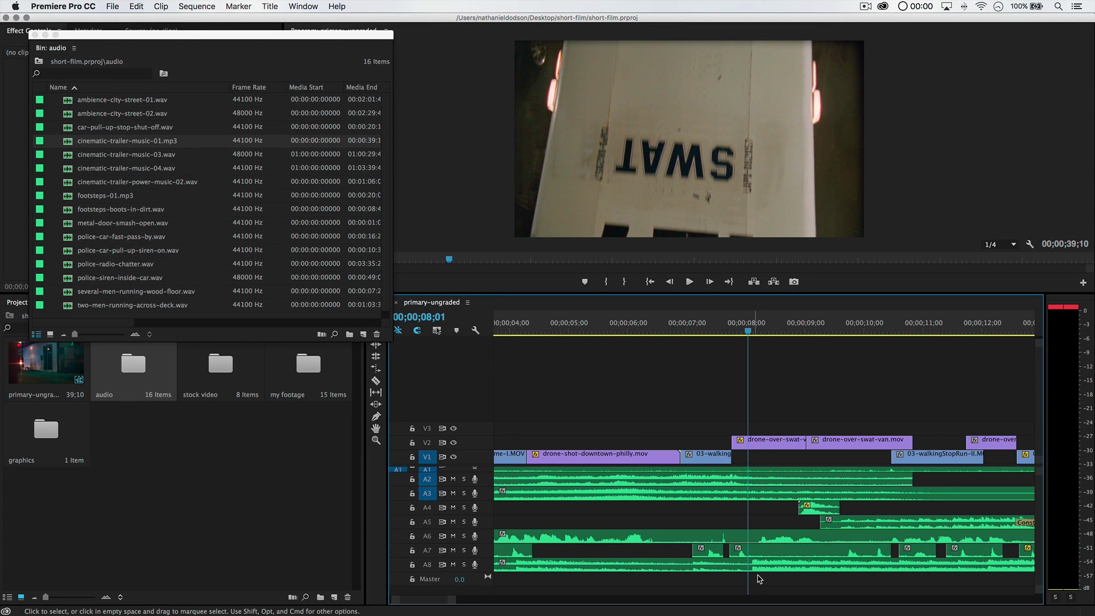
scroll(755, 568, "up", 1)
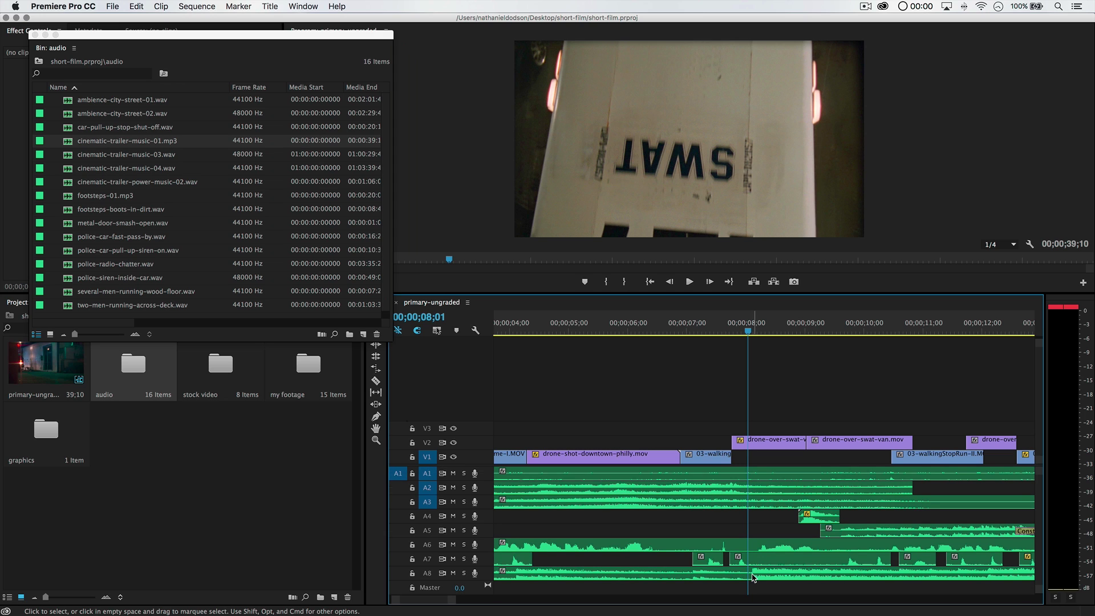
left_click(751, 331)
left_click_drag(802, 573, 855, 583)
key("super+Right")
key("super+Right")
key("super+Right")
key("super+Right")
key("super+Right")
key("super+Right")
key("super+Right")
key("super+Right")
key("super+Right")
key("super+Right")
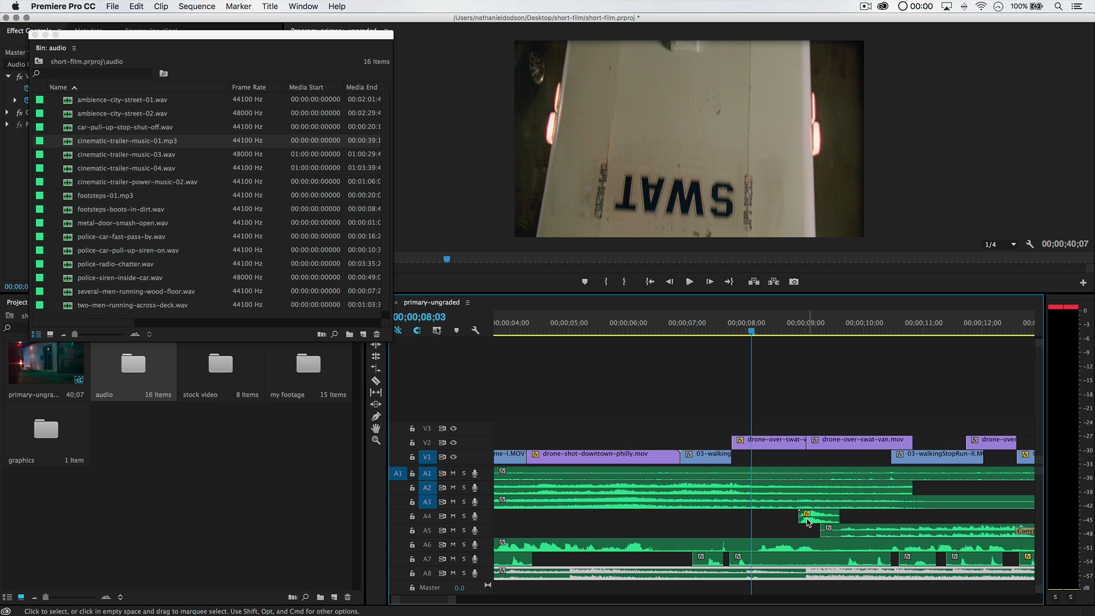
key("space")
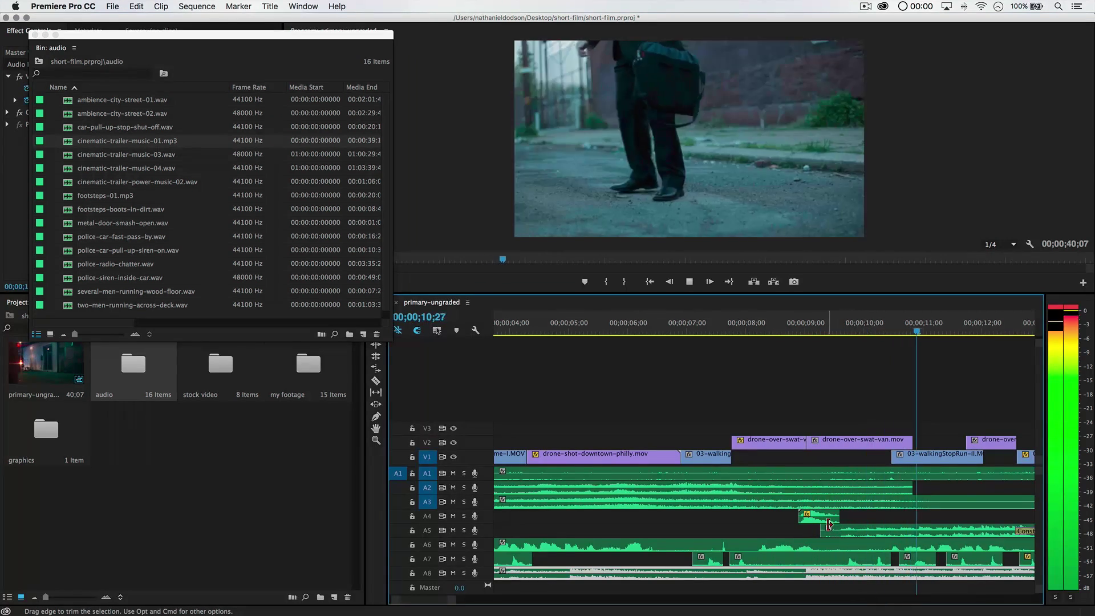
key("space")
- Extend the top-secret clip and the A1 audio to 00;00;33;15, and shorten the A6 audio to end with the last A7 clip
key("minus")
key("minus")
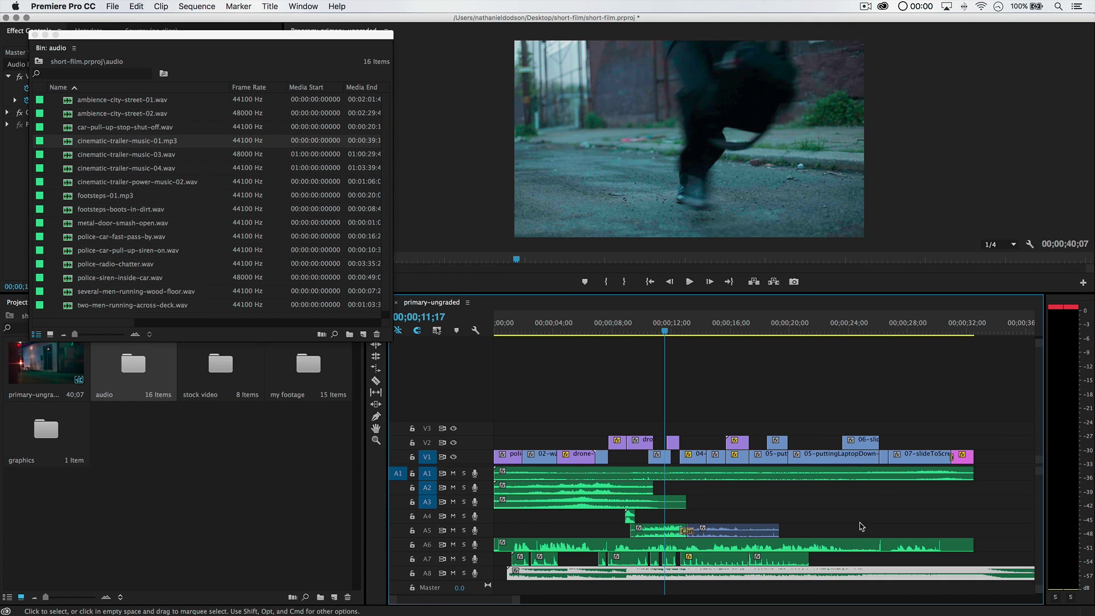
scroll(738, 549, "down", 5)
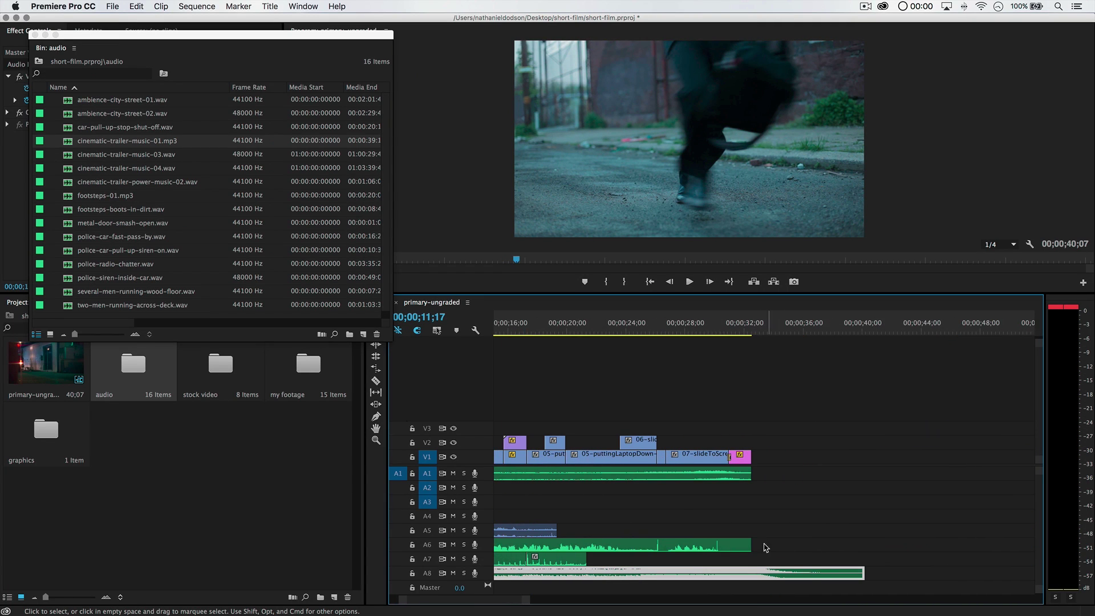
left_click_drag(751, 456, 765, 457)
left_click(765, 361)
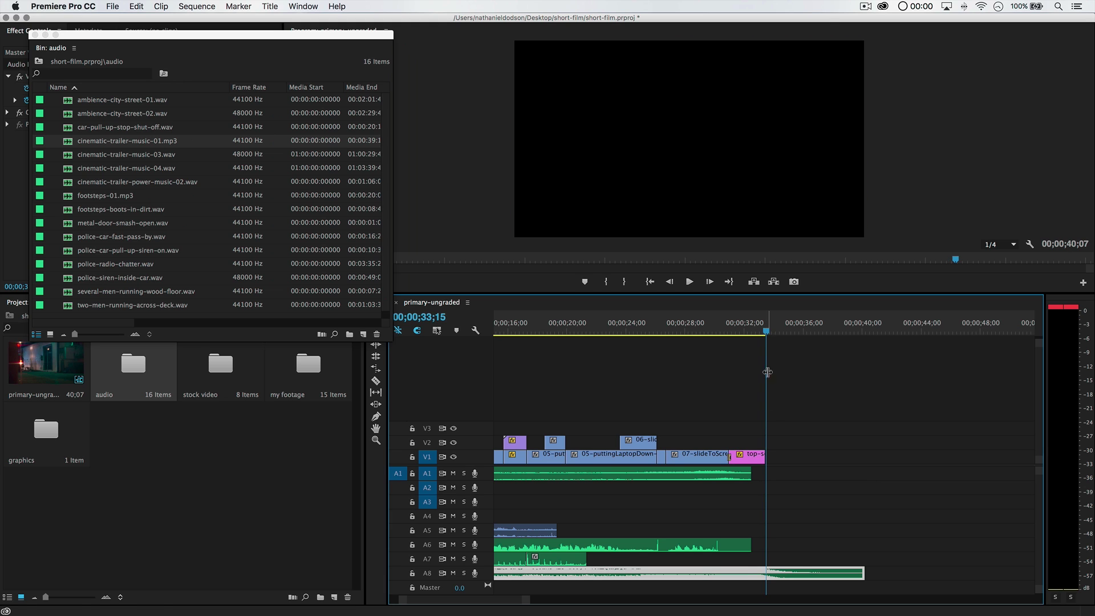
left_click(763, 456)
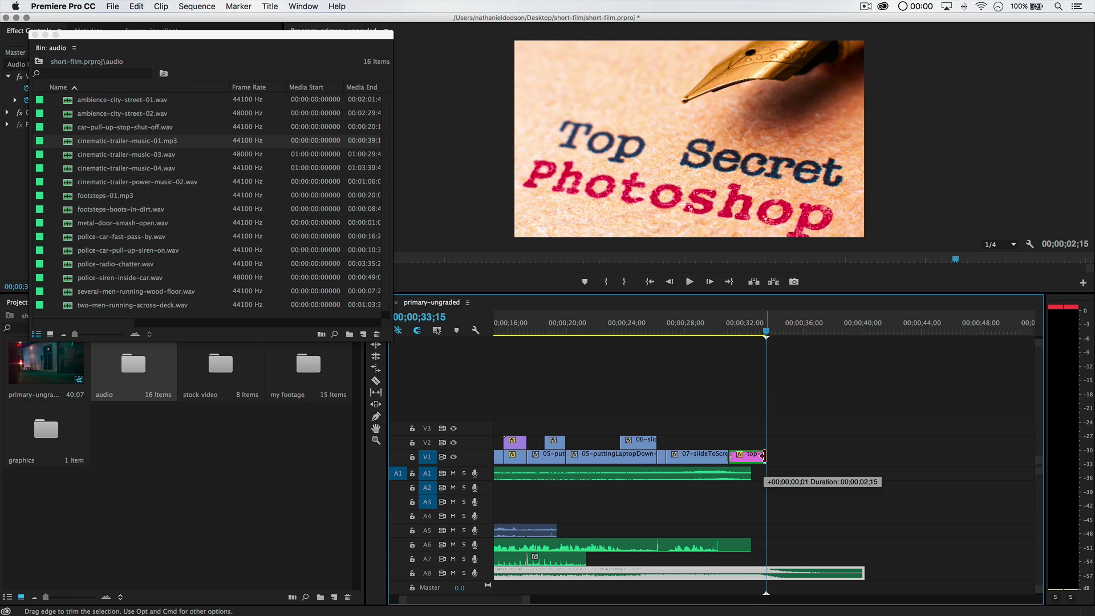
left_click_drag(755, 478, 766, 479)
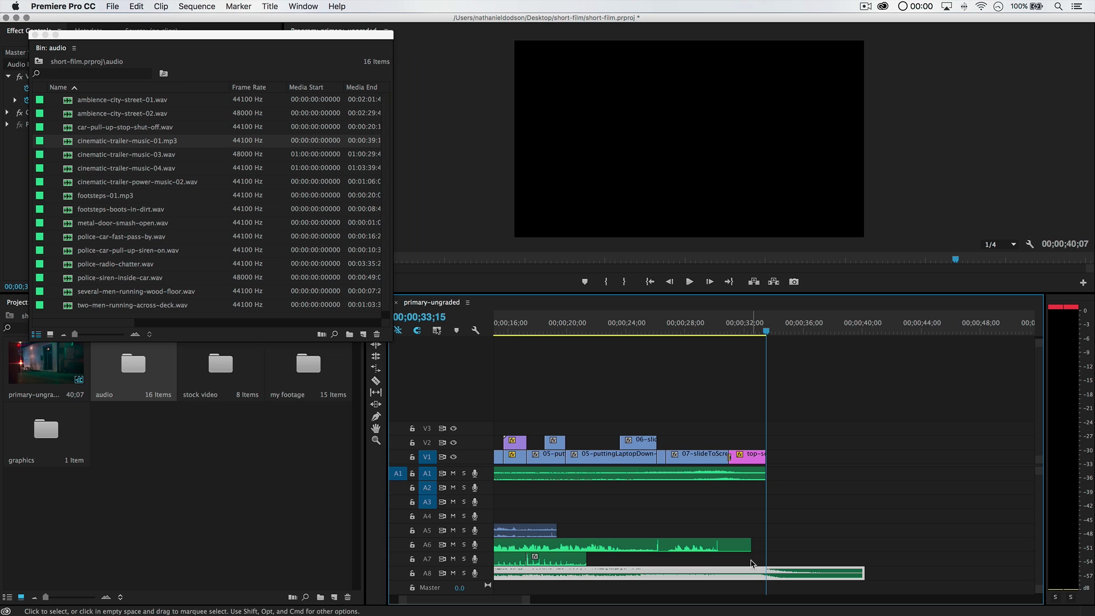
left_click_drag(749, 543, 587, 544)
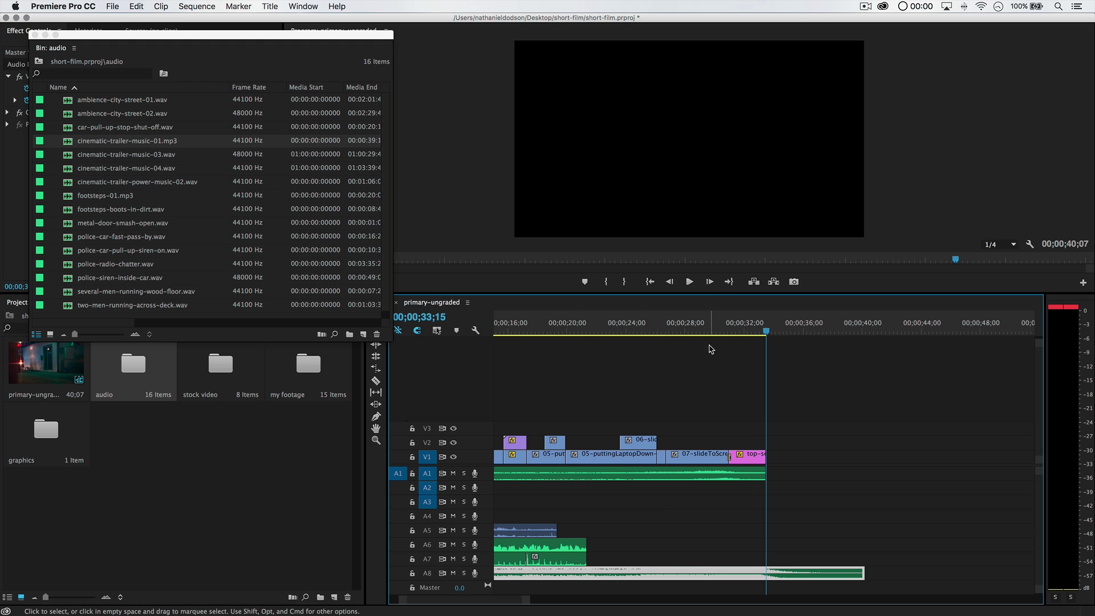
- Play the ending, then trim the top-secret clip and the A1 audio to end at 00;00;33;06
left_click(729, 327)
key("space")
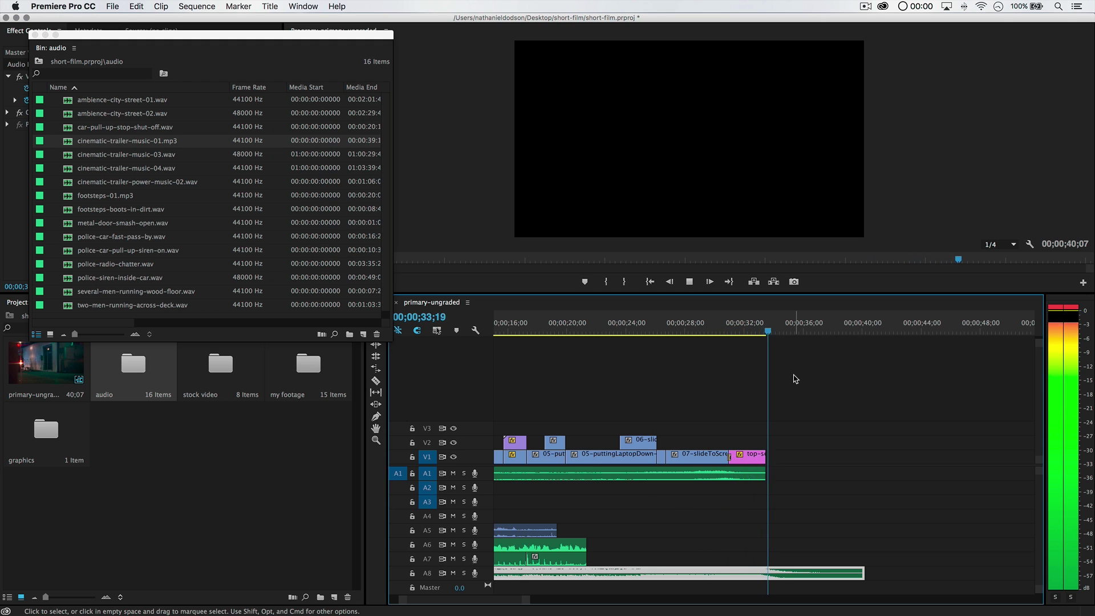
key("space")
left_click_drag(771, 339, 763, 368)
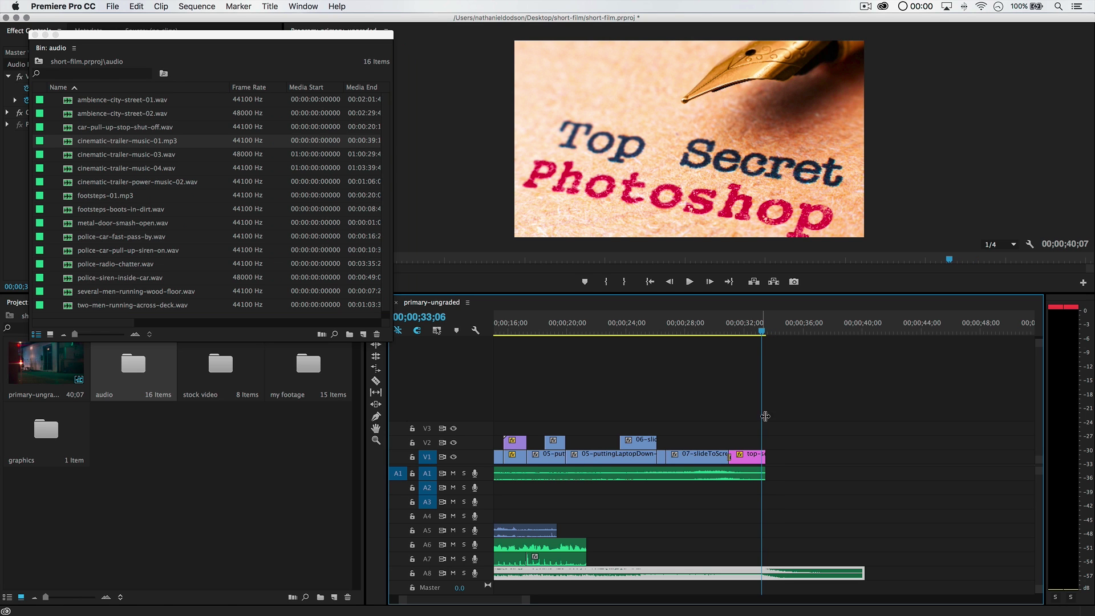
left_click_drag(765, 457, 761, 469)
- Play the ending once more from shortly before the top-secret clip and save the project
left_click_drag(767, 333, 719, 336)
key("space")
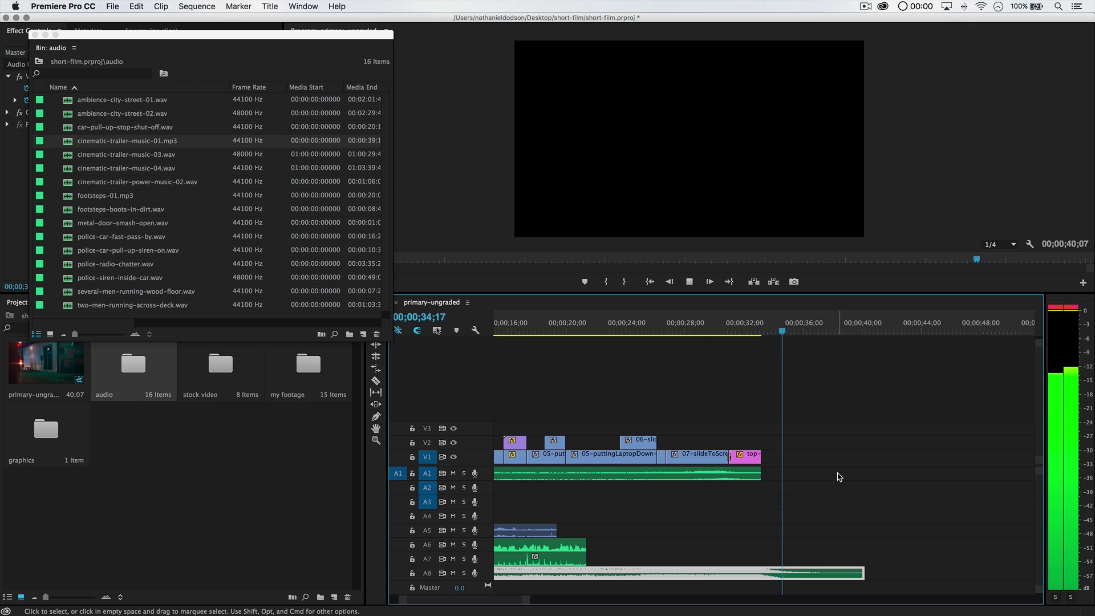
key("super+s")
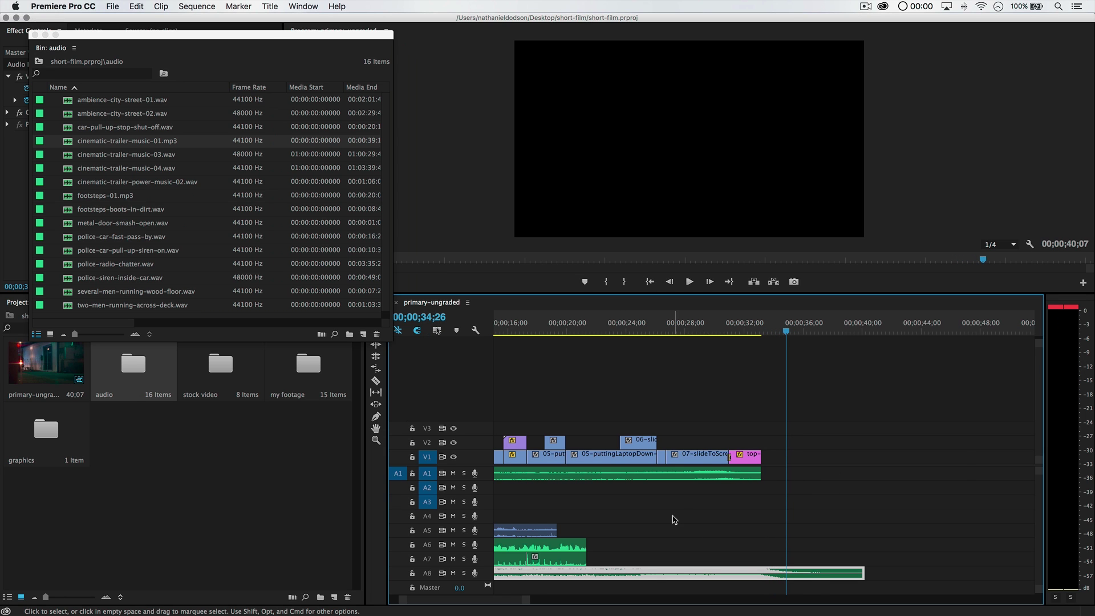
- Show the whole edit in the timeline and return the playhead to the start of the sequence
key("backslash")
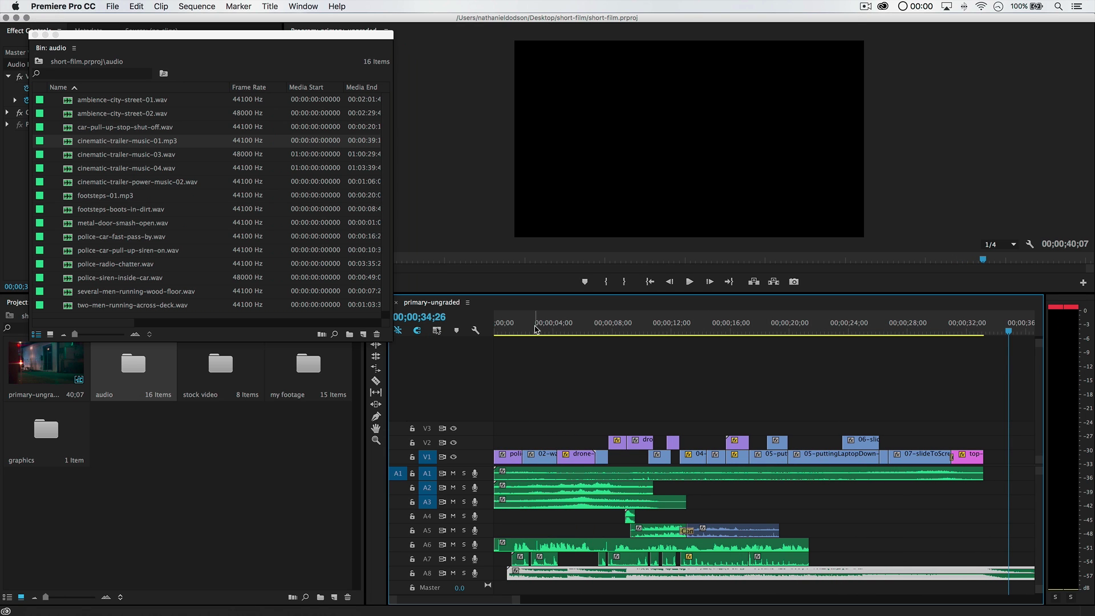
left_click_drag(536, 329, 481, 329)
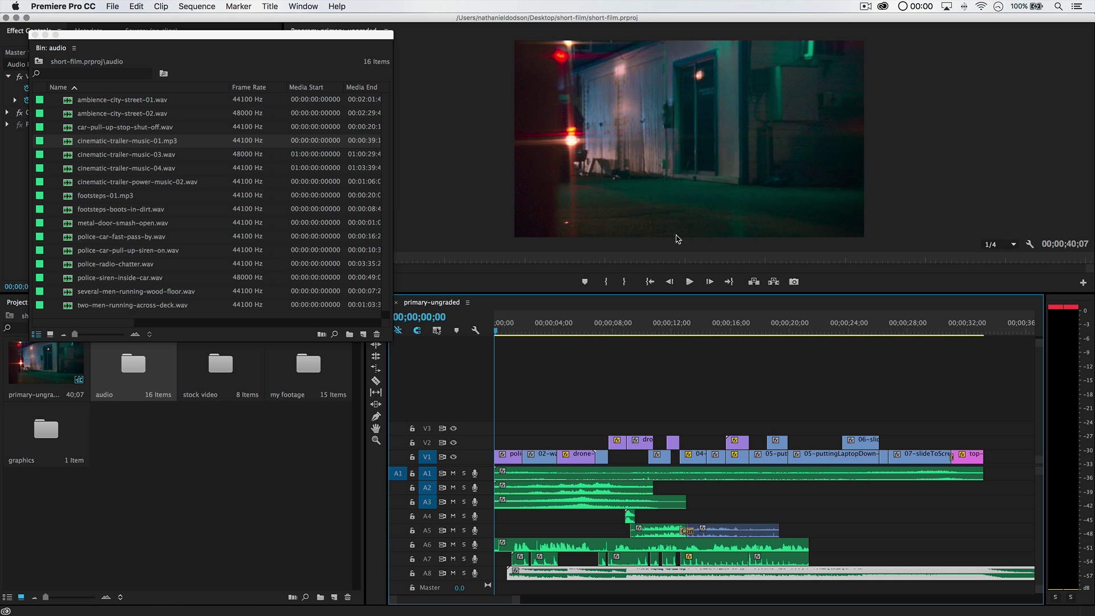
- Play the opening of the sequence, save the project with the playhead returned to the start, and close the floating audio bin
key("space")
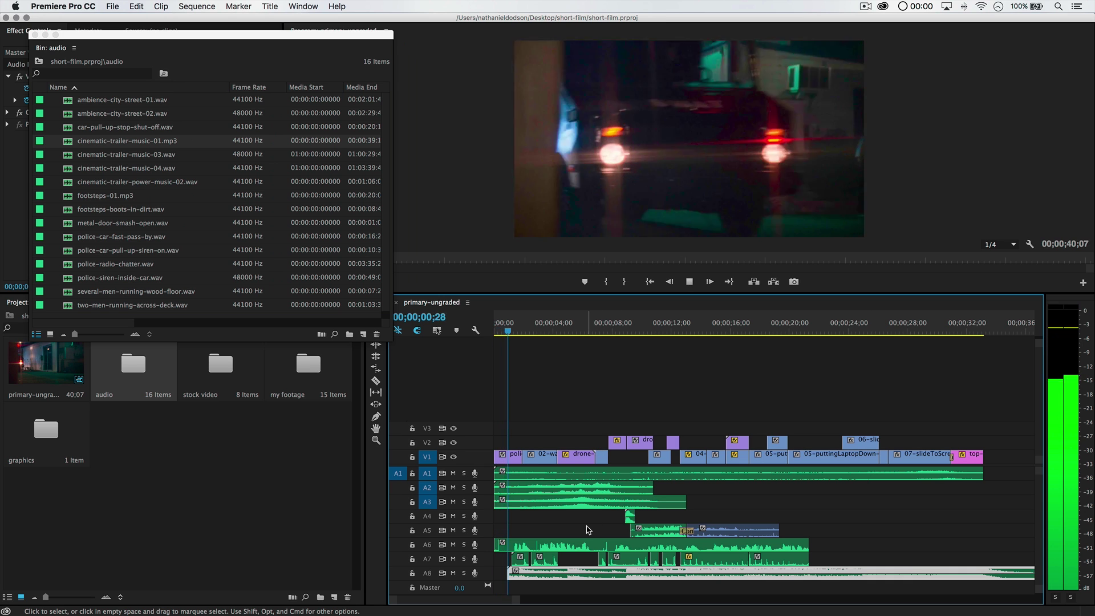
key("space")
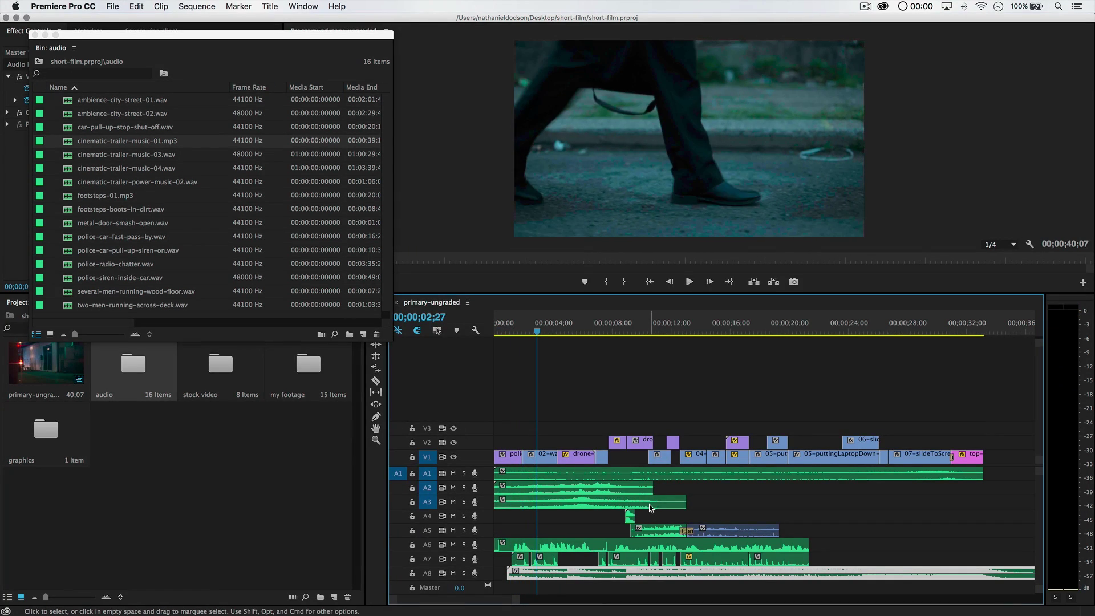
key("super+s")
left_click(495, 323)
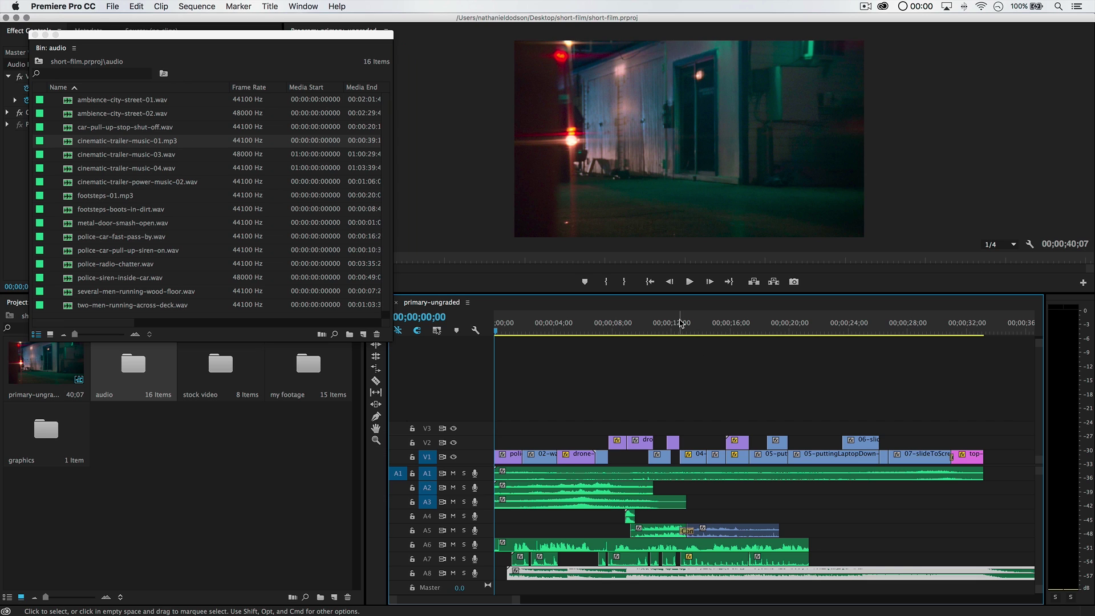
left_click(35, 35)
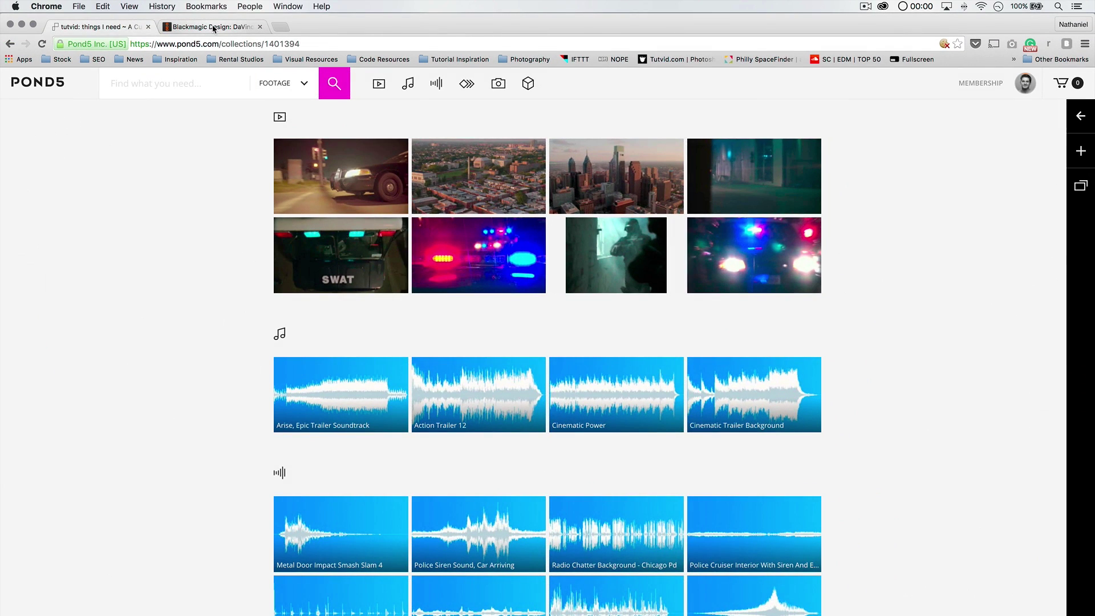
- Switch to the browser and examine the DaVinci Resolve 12.5 product page through to its download and purchase options
left_click(215, 27)
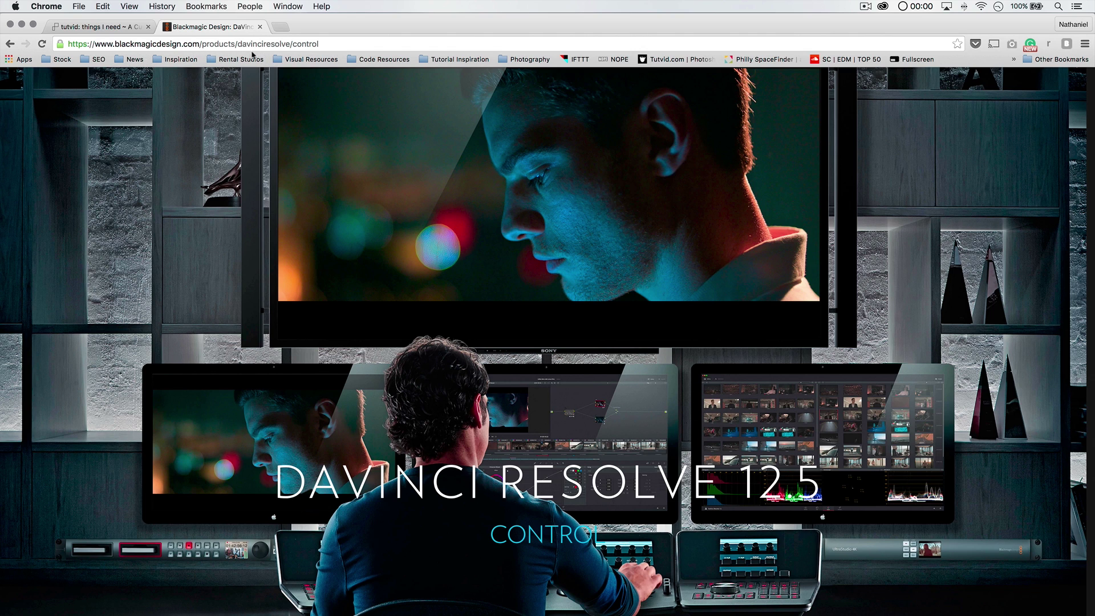
scroll(612, 417, "down", 15)
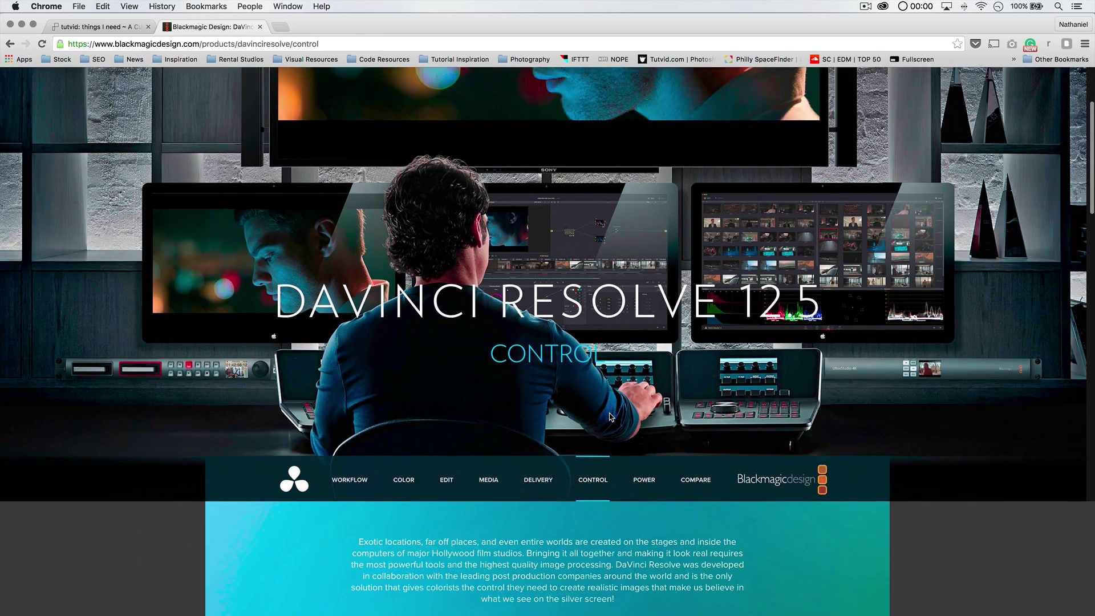
scroll(612, 417, "down", 15)
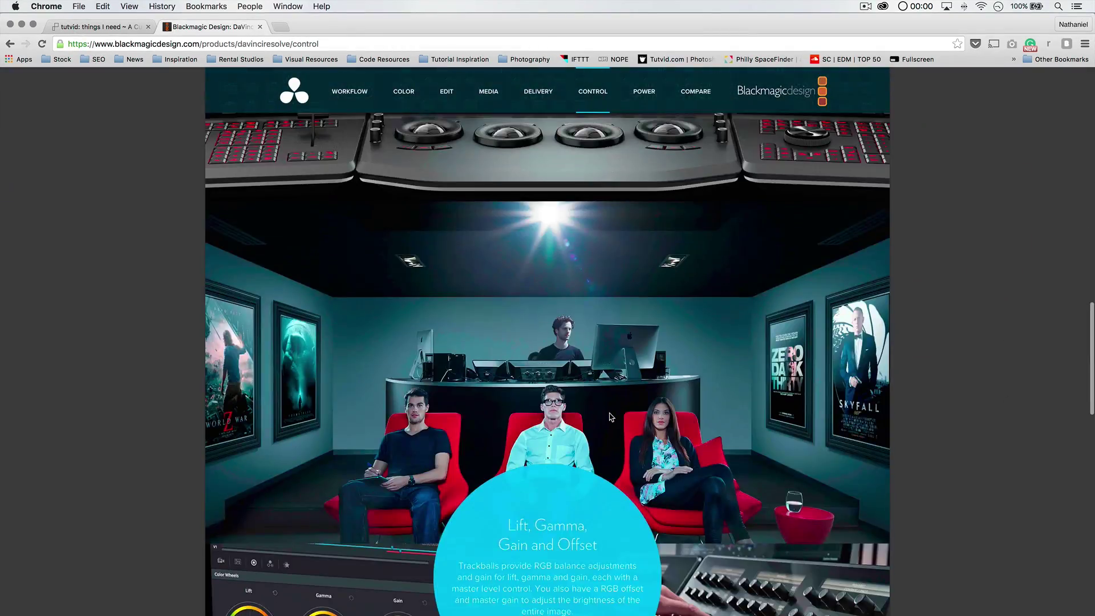
scroll(610, 417, "down", 15)
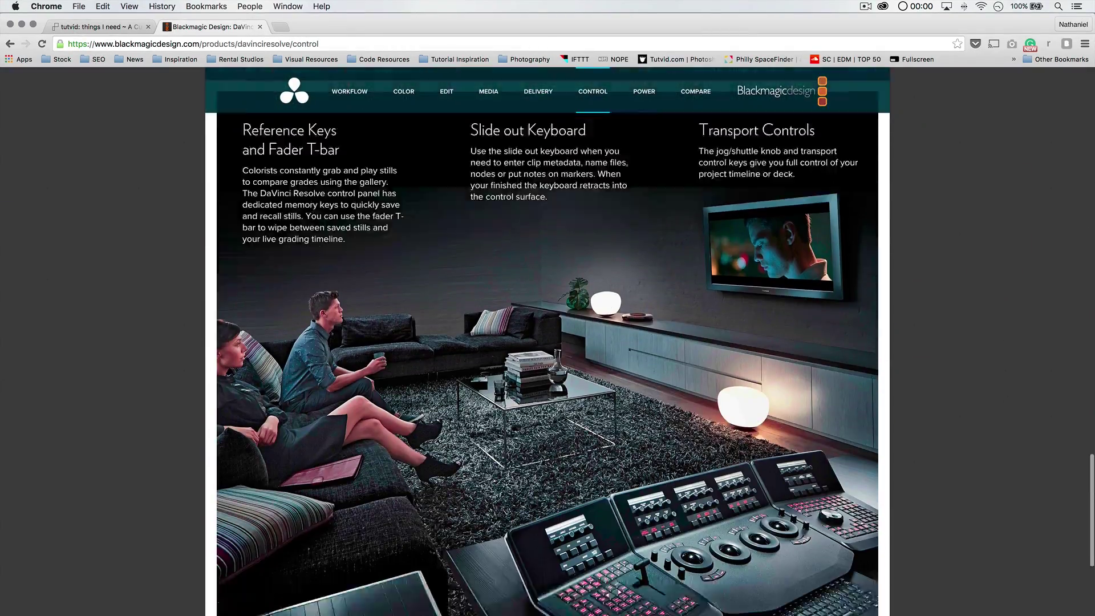
scroll(610, 414, "down", 3)
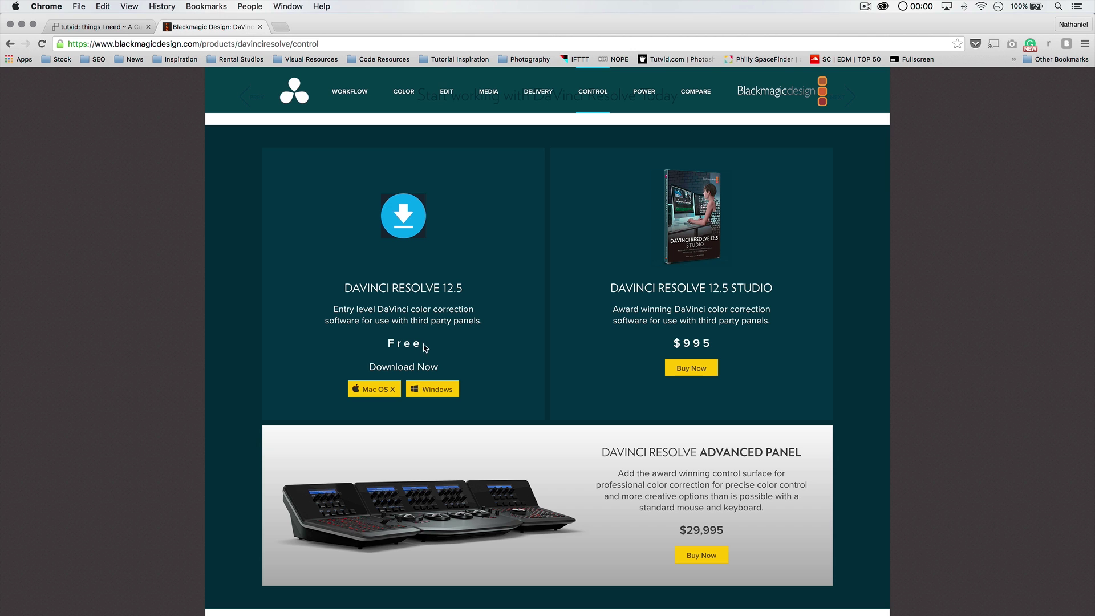
double_click(405, 23)
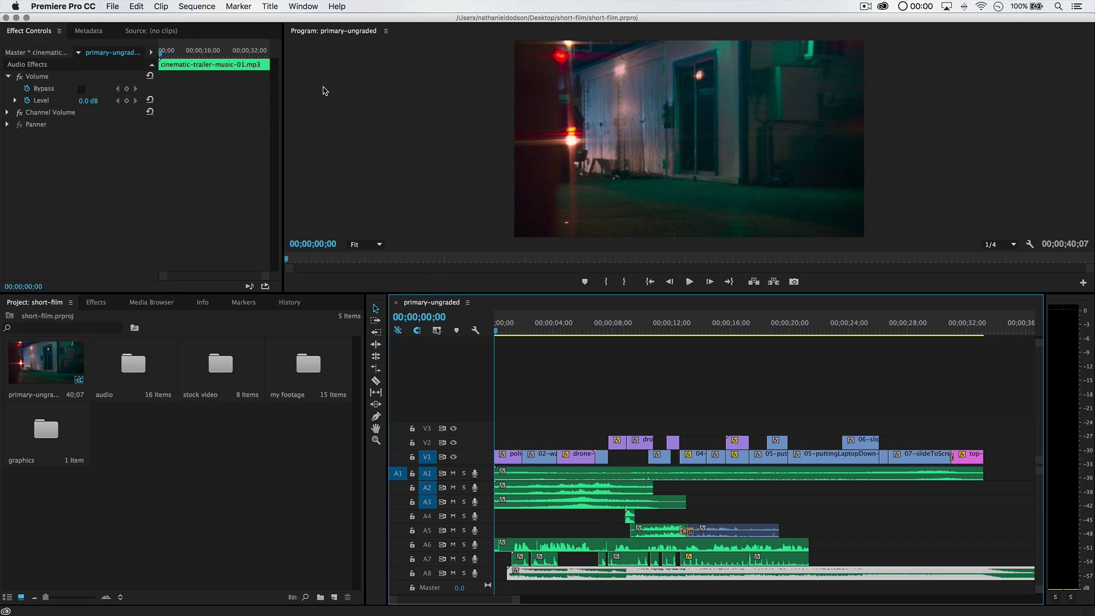
- Switch to Finder and look over the project files in the short-film folder
key("super+Tab")
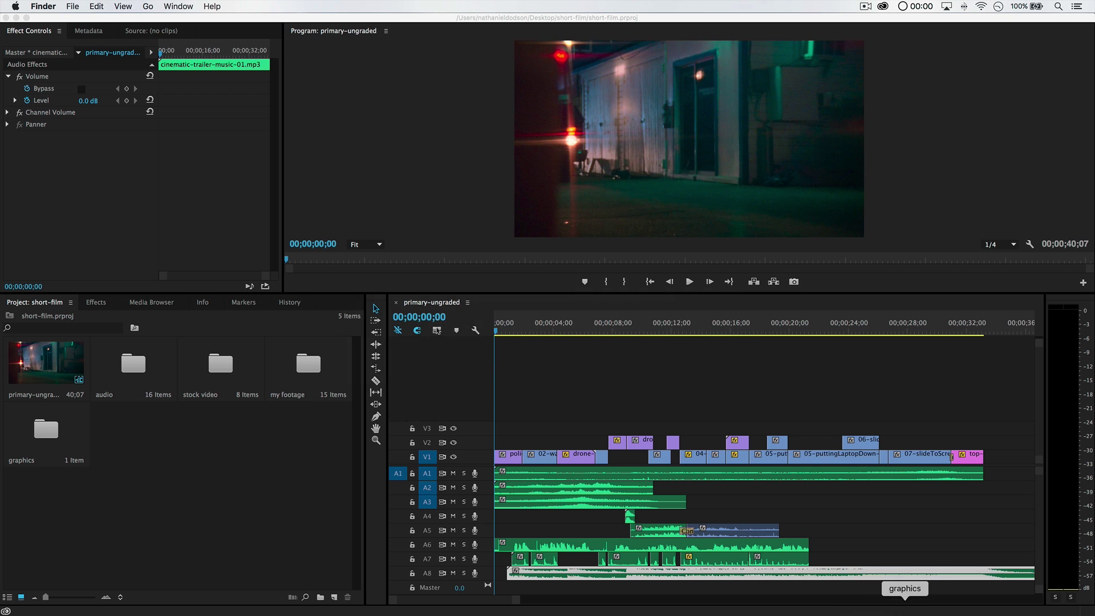
left_click(916, 609)
left_click(447, 119)
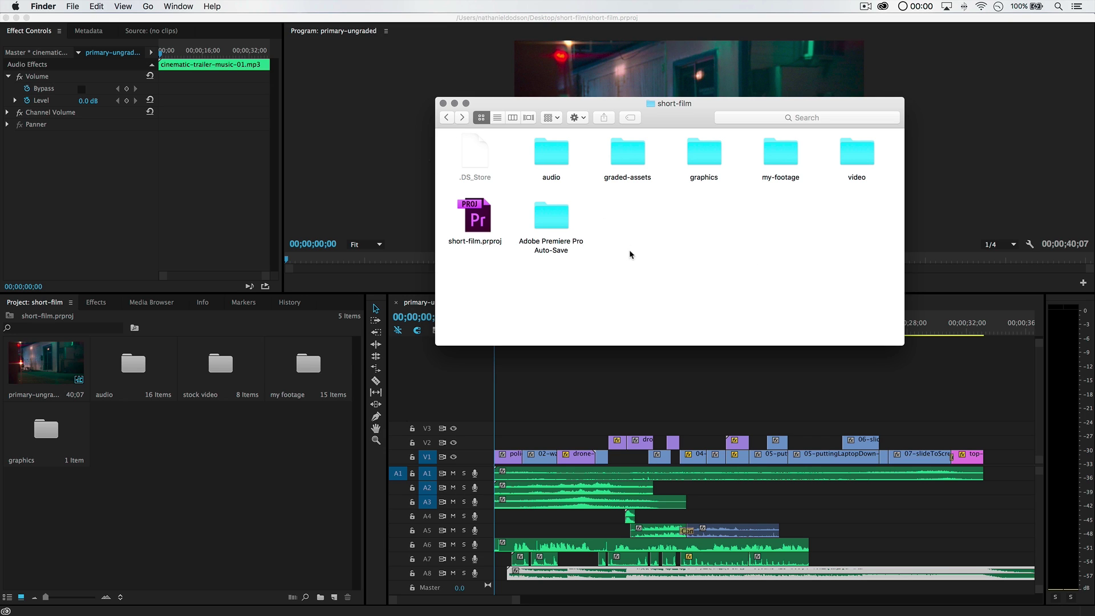
left_click_drag(554, 110, 424, 156)
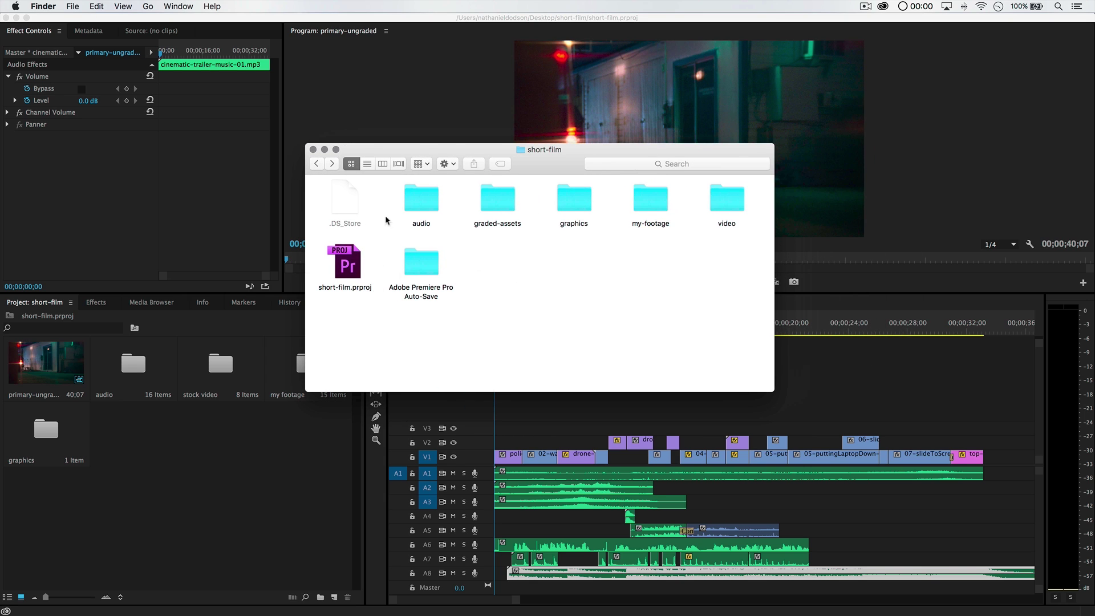
double_click(572, 149)
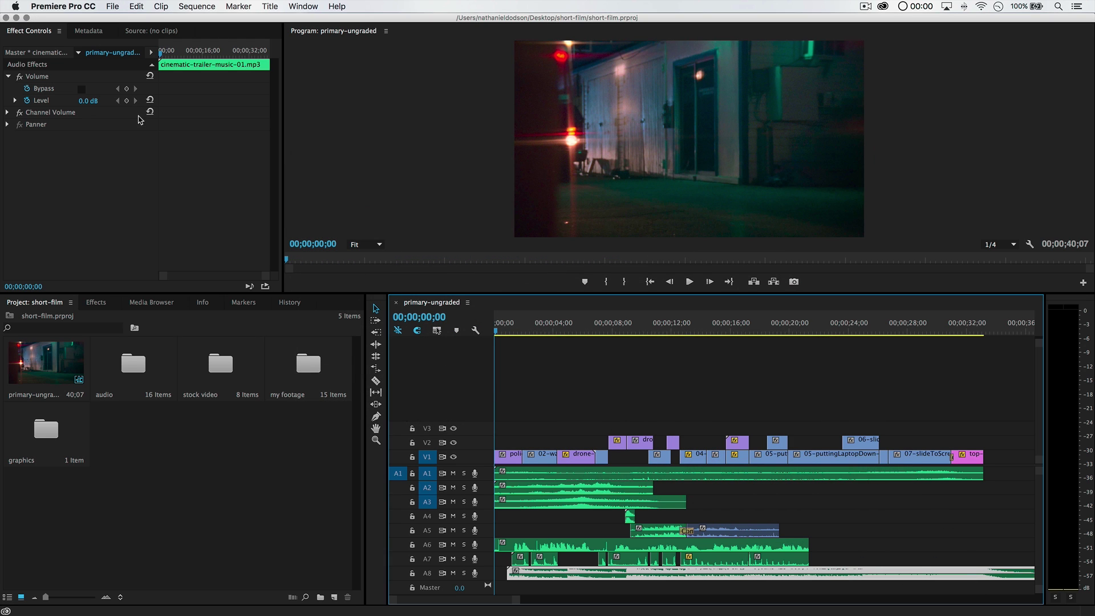
- Export the sequence as Final Cut Pro XML named primary-ungraded.xml into the short-film folder on the Desktop
left_click(112, 7)
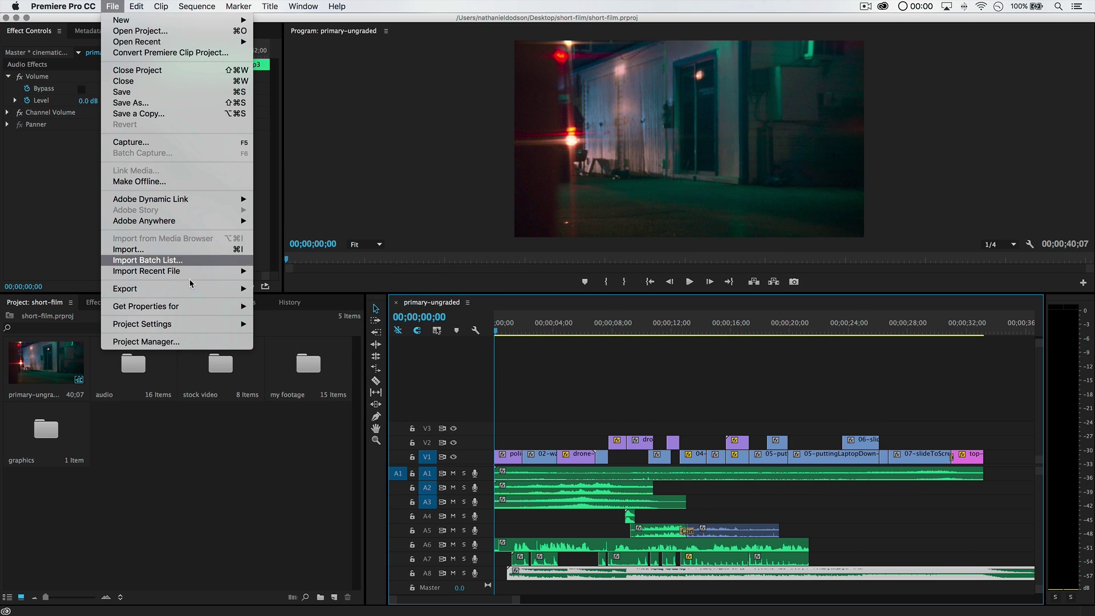
mouse_move(183, 289)
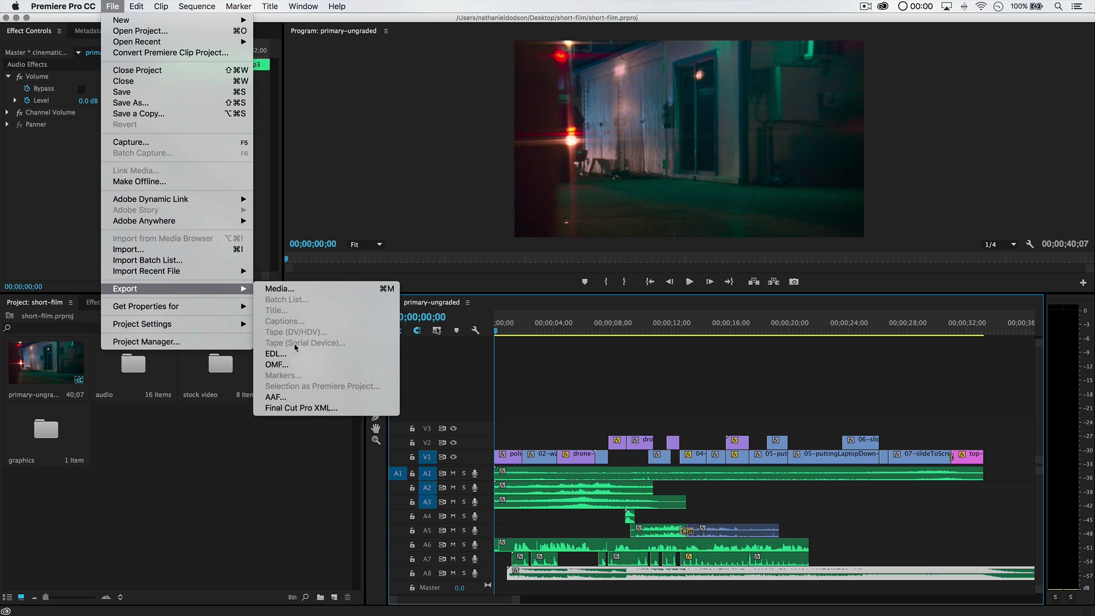
left_click(301, 408)
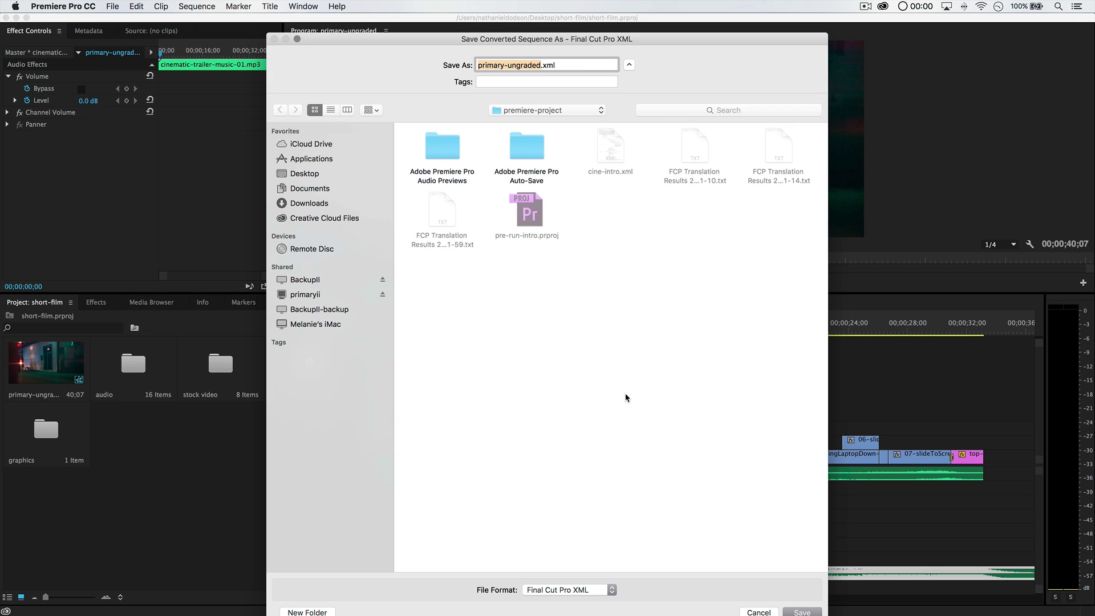
left_click(307, 172)
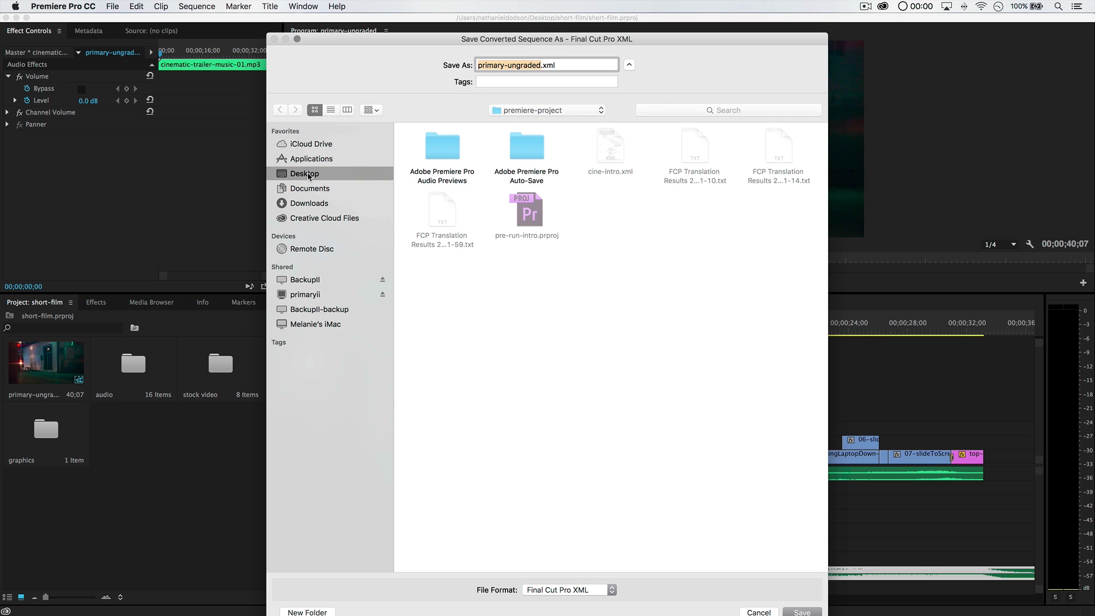
double_click(779, 150)
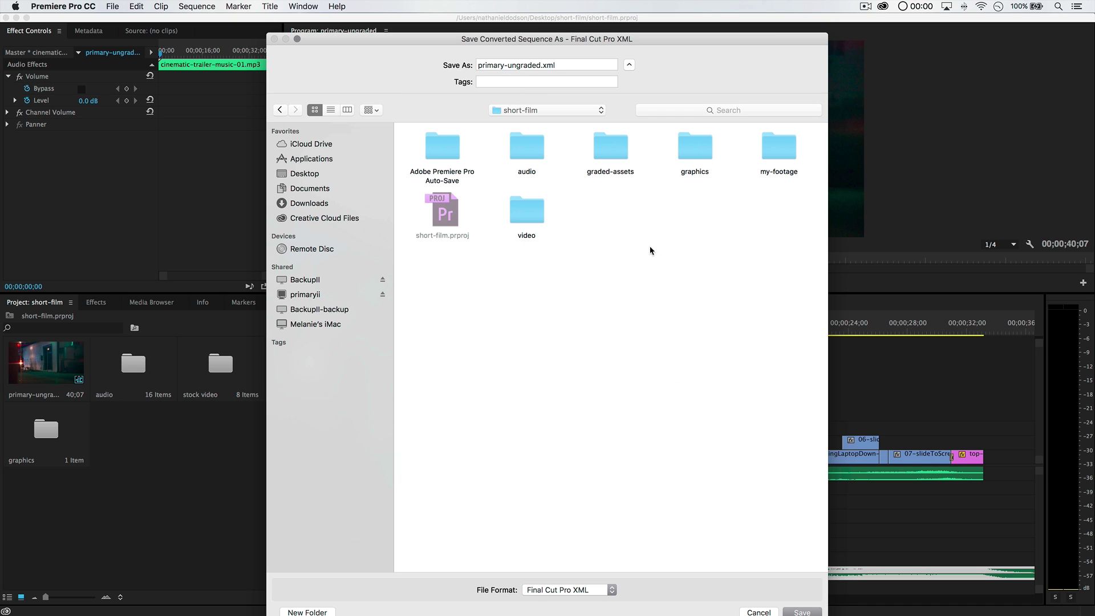
left_click(815, 613)
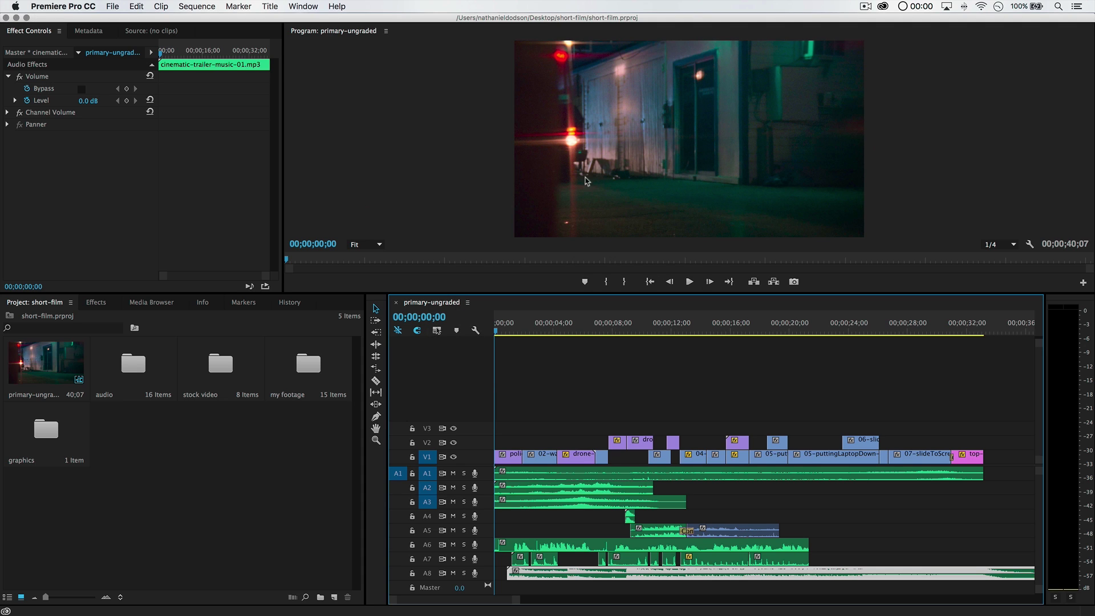
- Launch DaVinci Resolve and reposition its Project Manager window on the screen
left_click(421, 188)
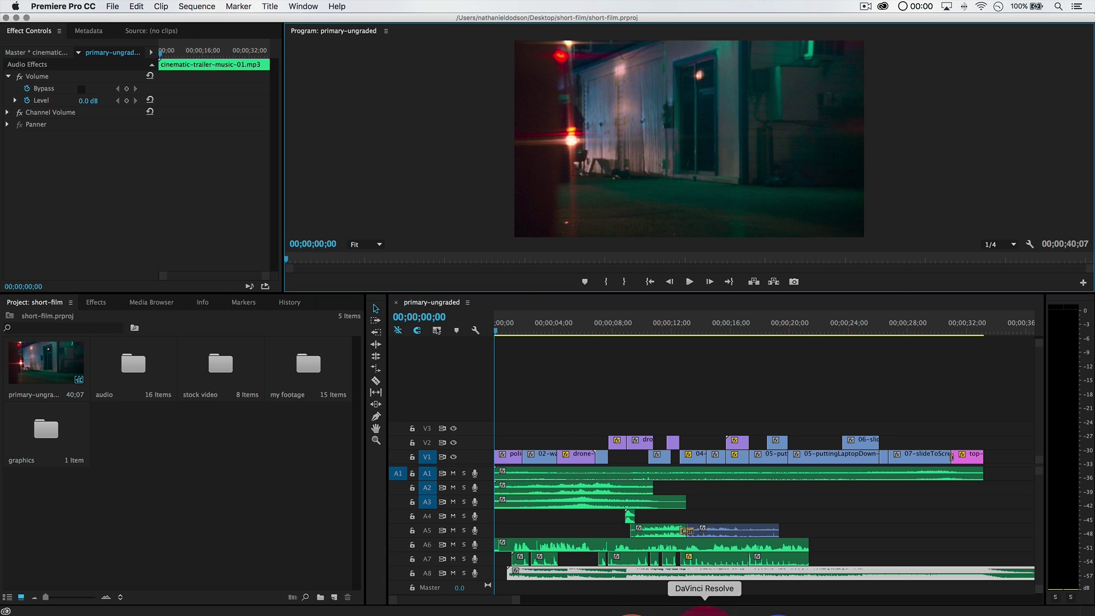
left_click(708, 609)
left_click_drag(455, 100, 432, 56)
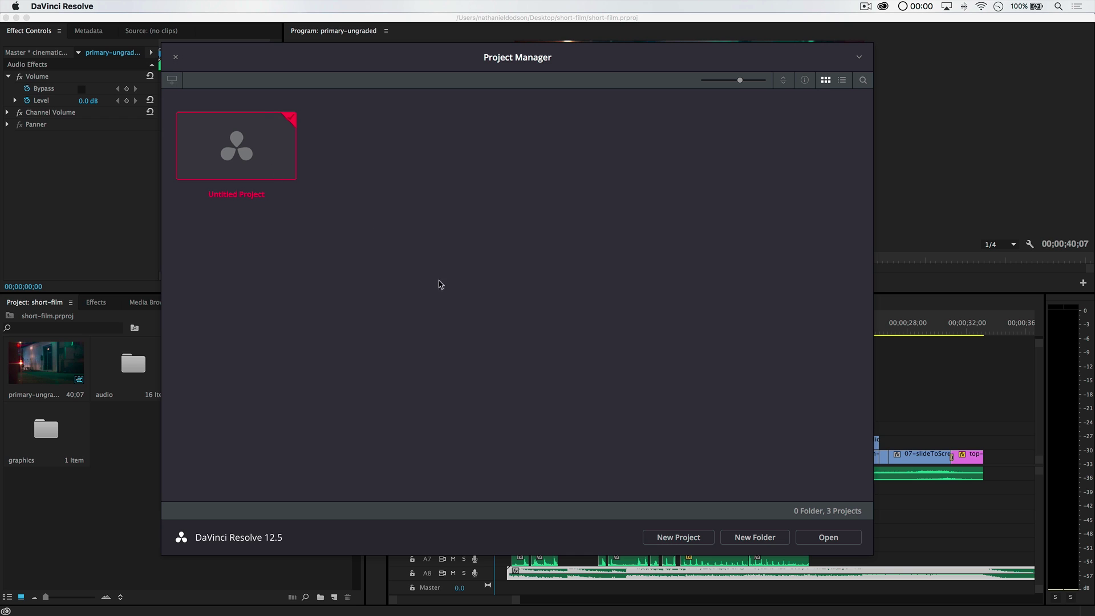
left_click_drag(343, 55, 356, 62)
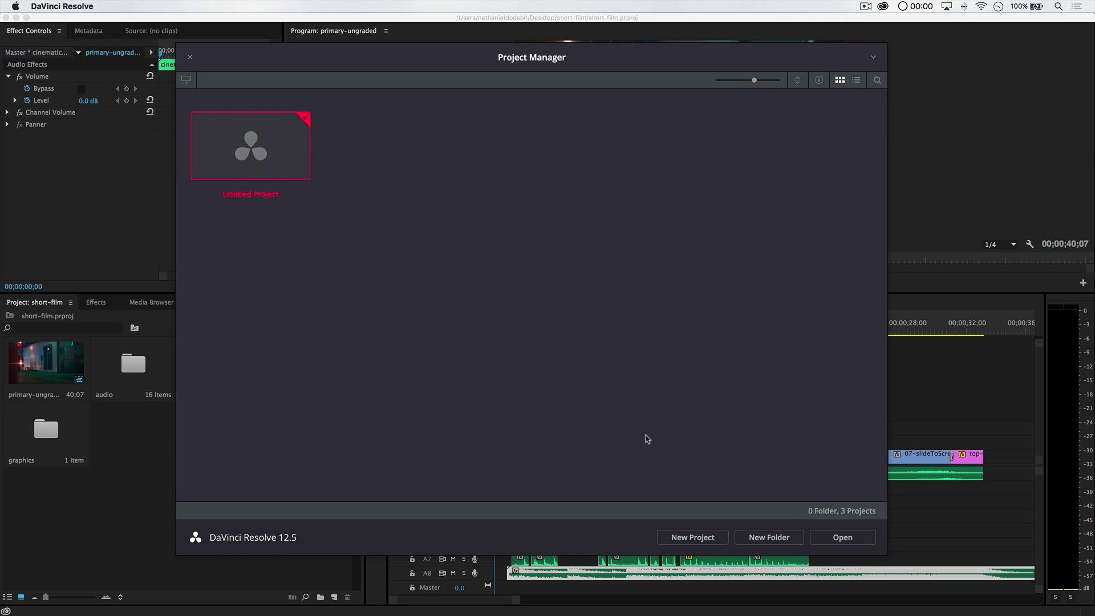
- Create a new Resolve project named intro and open it
left_click(705, 540)
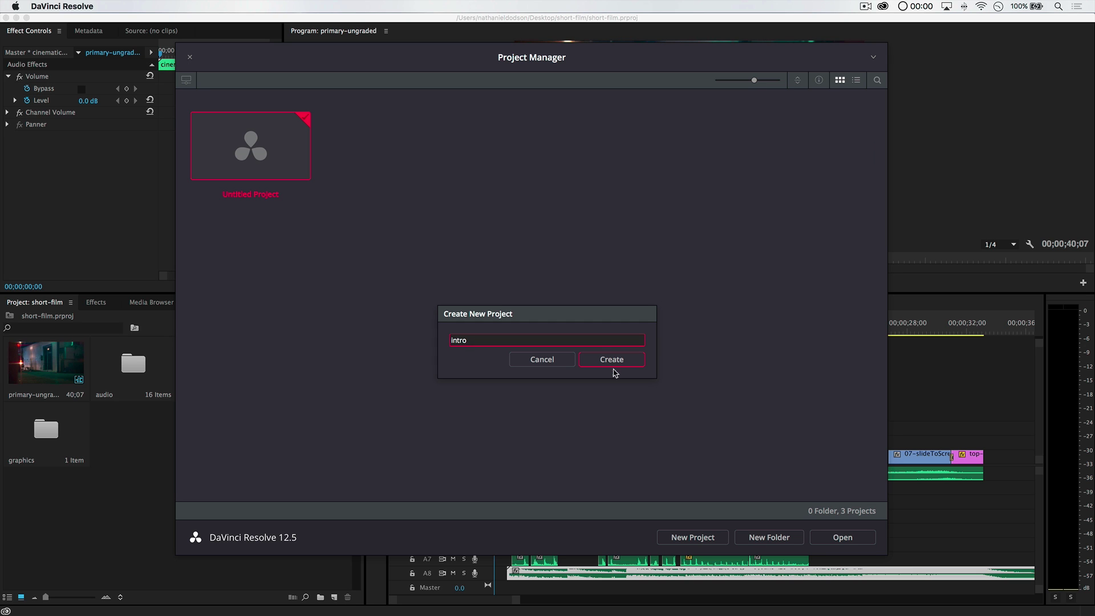
left_click(615, 361)
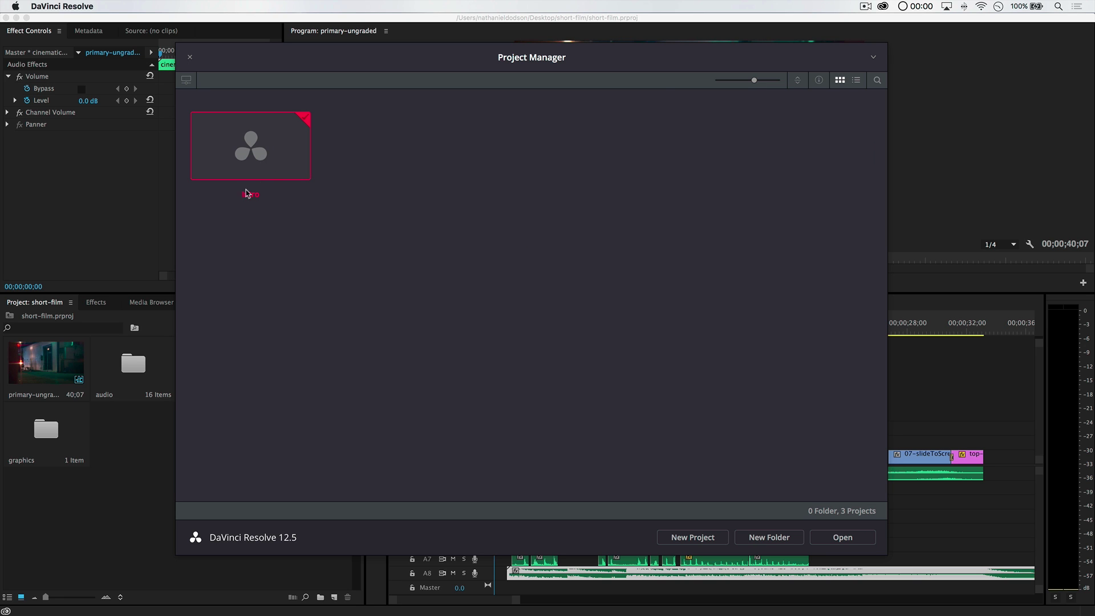
double_click(251, 141)
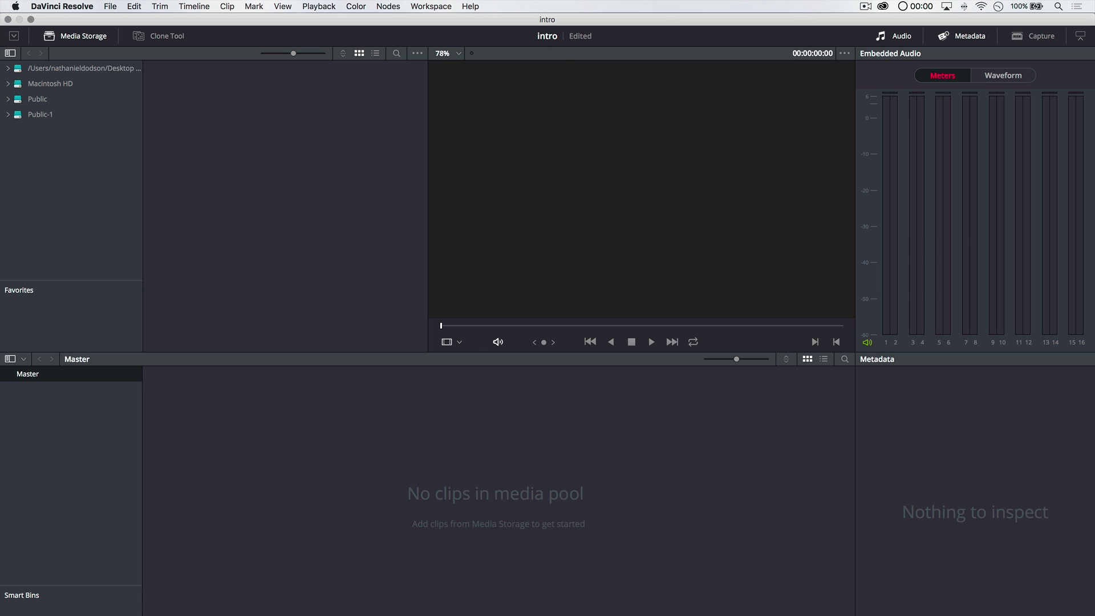
- Import primary-ungraded.xml from the Desktop's short-film folder as a timeline, accepting the default load settings at 1920 x 1080
mouse_move(1052, 612)
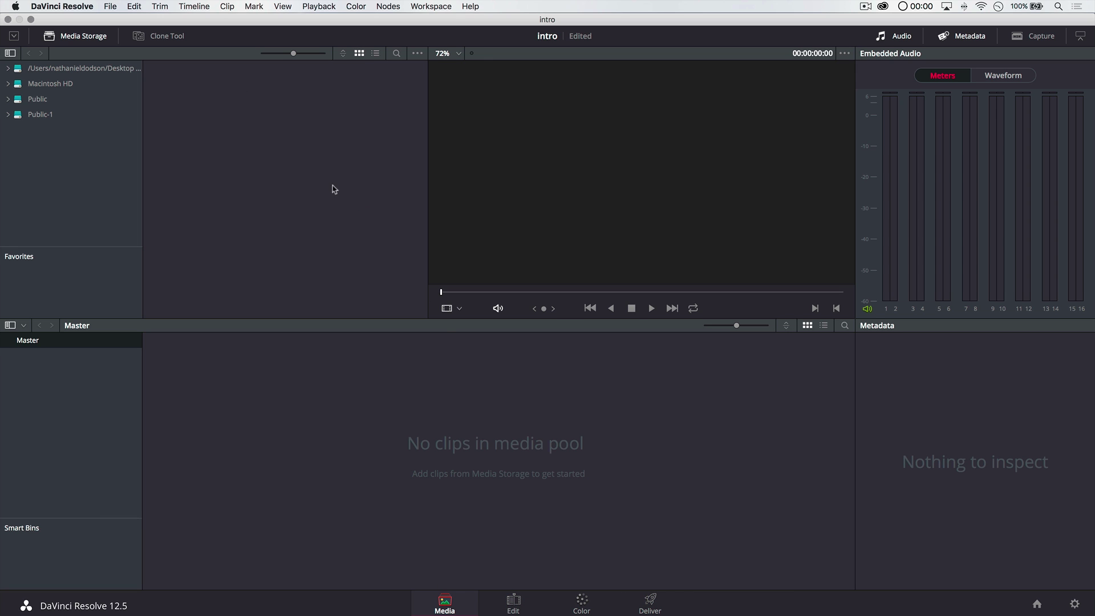
left_click(111, 6)
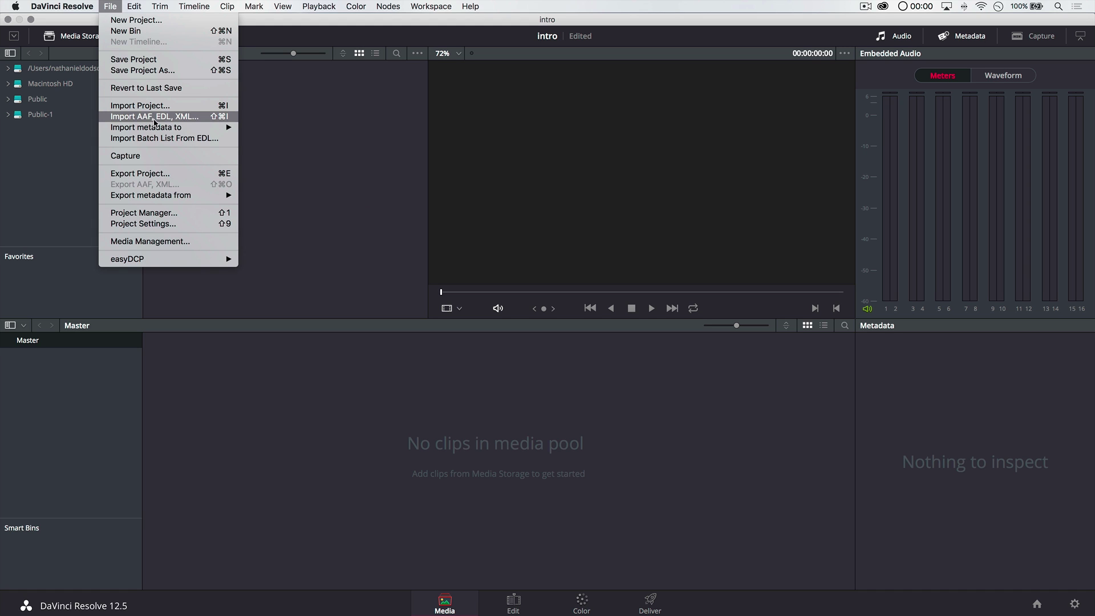
left_click(189, 118)
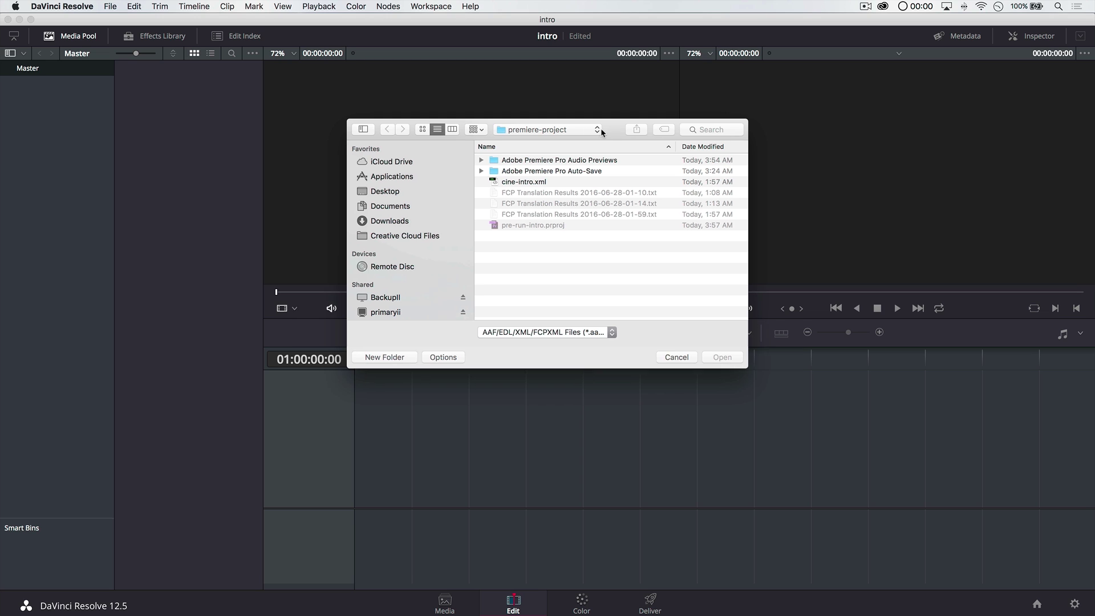
left_click(329, 186)
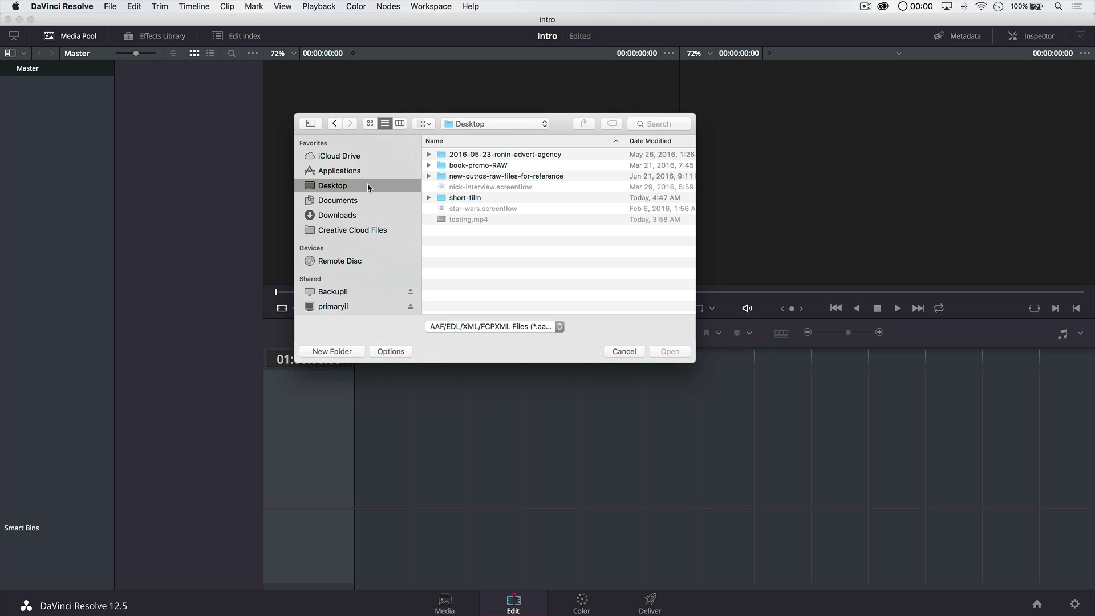
double_click(474, 198)
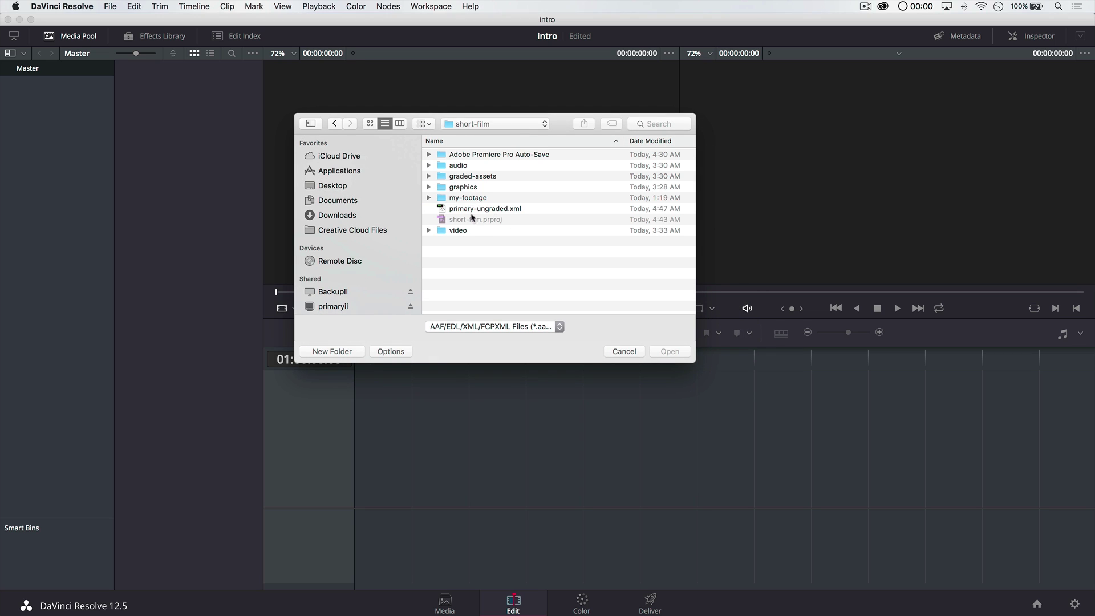
left_click(470, 210)
left_click(665, 353)
left_click_drag(522, 181, 480, 130)
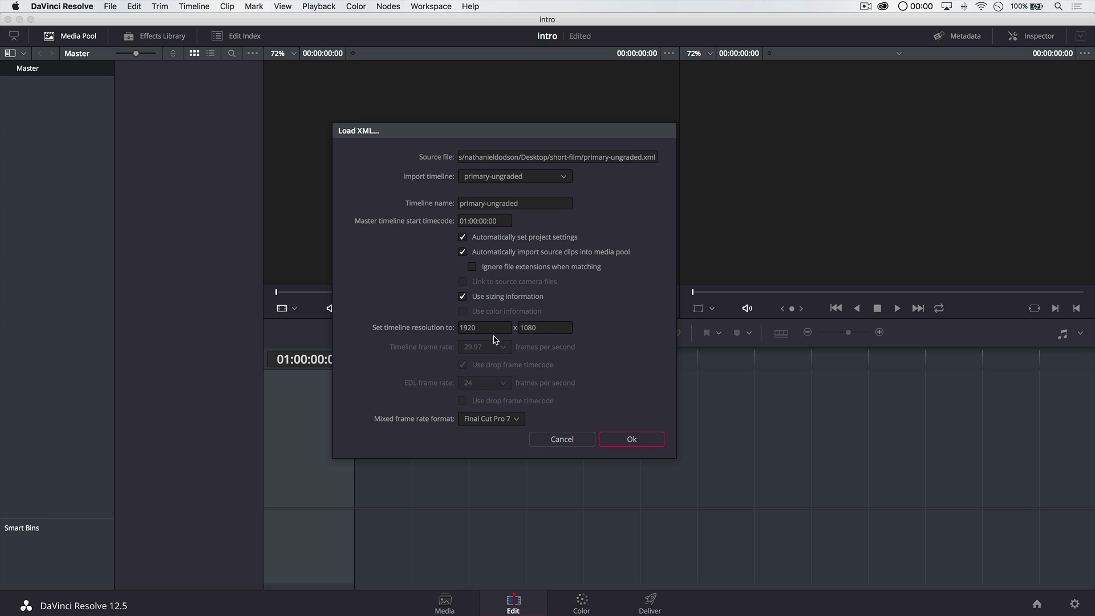
left_click(645, 444)
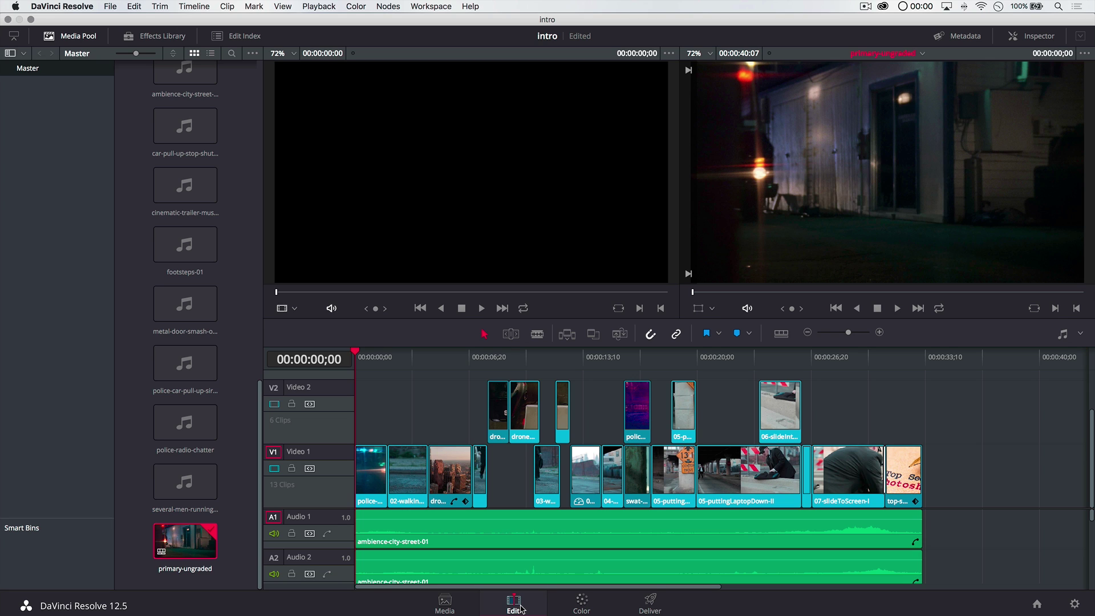
- Go to the Color page and select clip 05, the close-up of the number 127
left_click(582, 601)
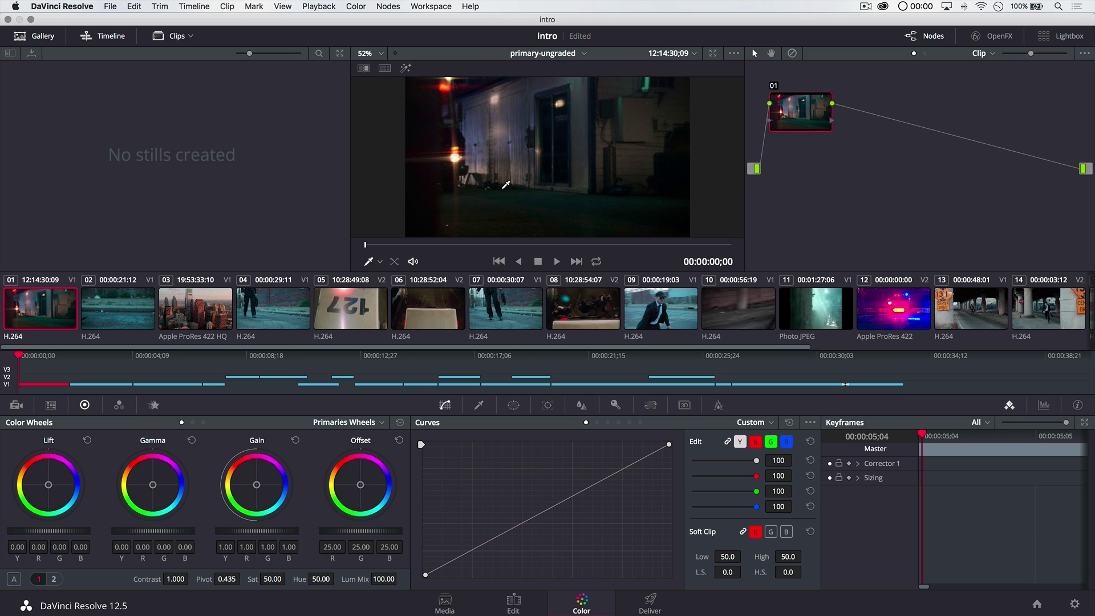
left_click(381, 293)
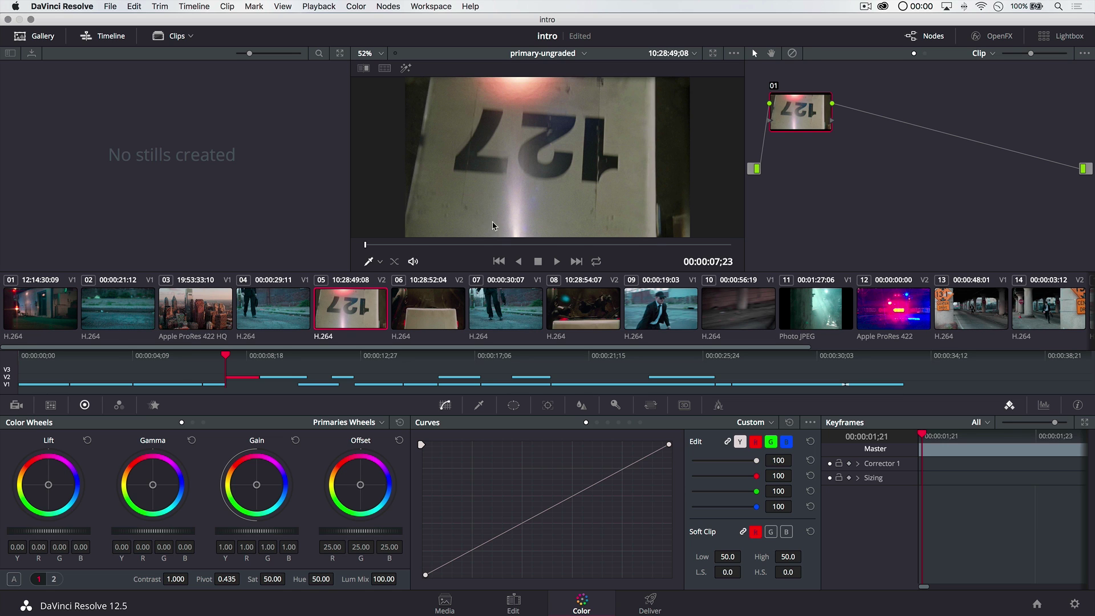
- Review clips 06, 07, 04 and 03 in the viewer to check how the shots transferred
left_click(447, 310)
left_click(509, 310)
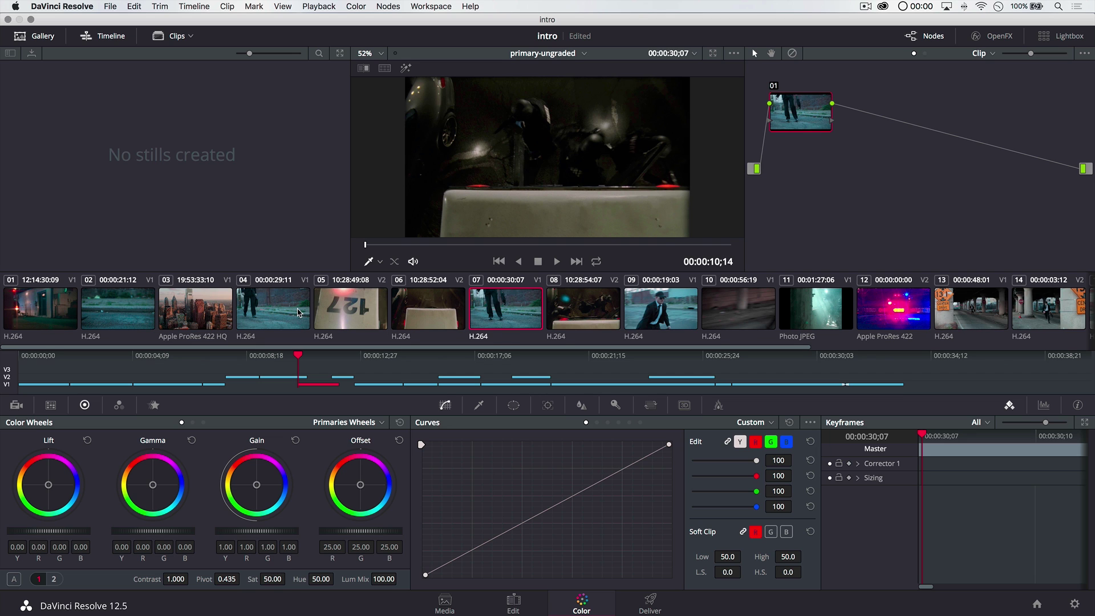
left_click(297, 310)
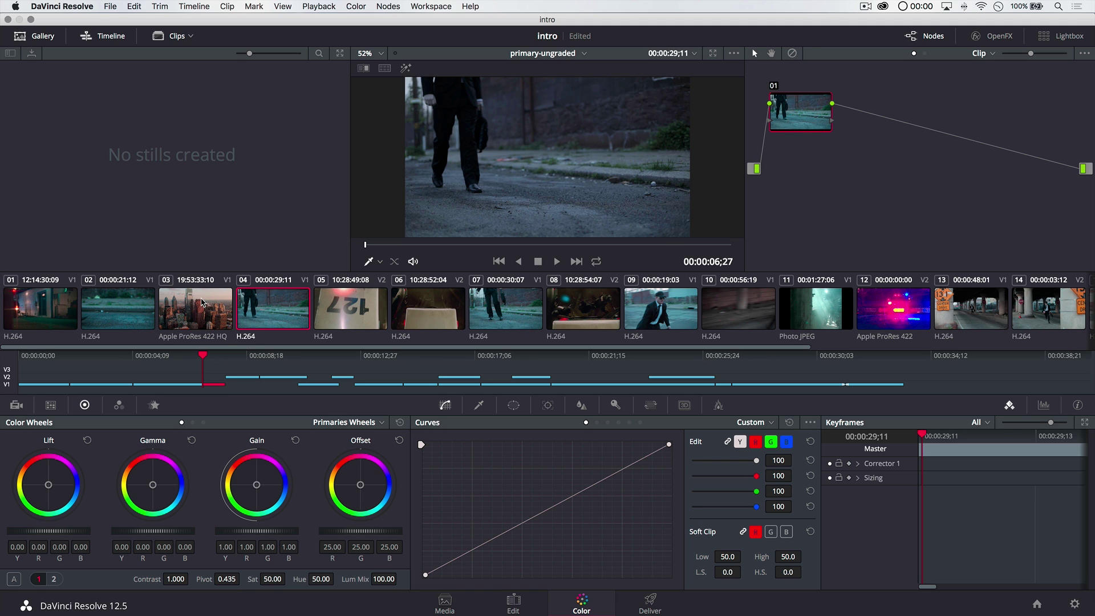
left_click(202, 303)
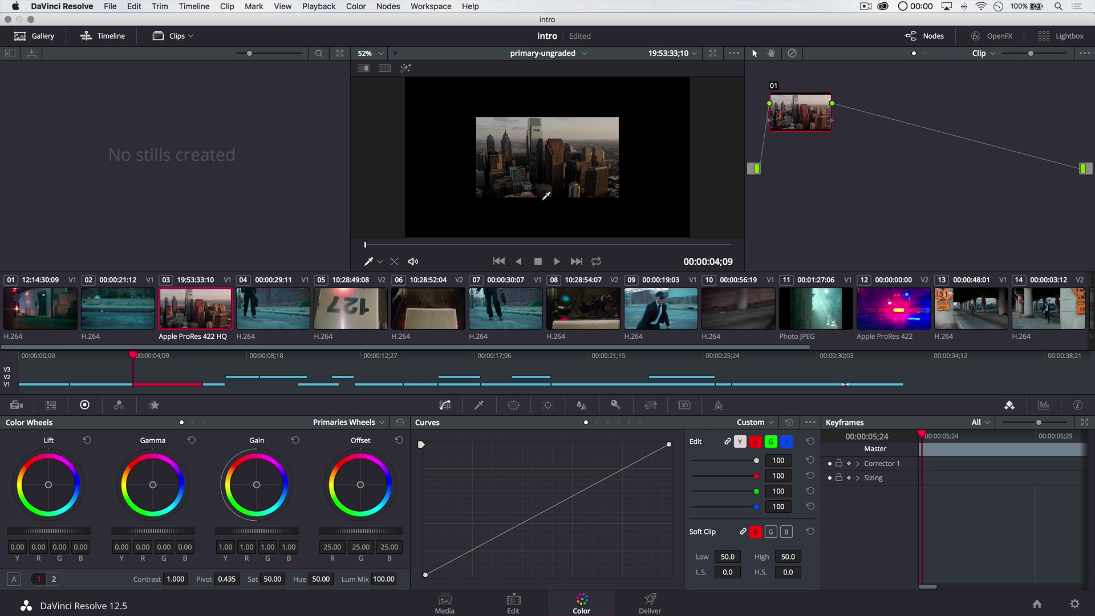
- Check the city skyline drone clip on the Edit page at 00:00:05;17, and return to the Color page
left_click(514, 601)
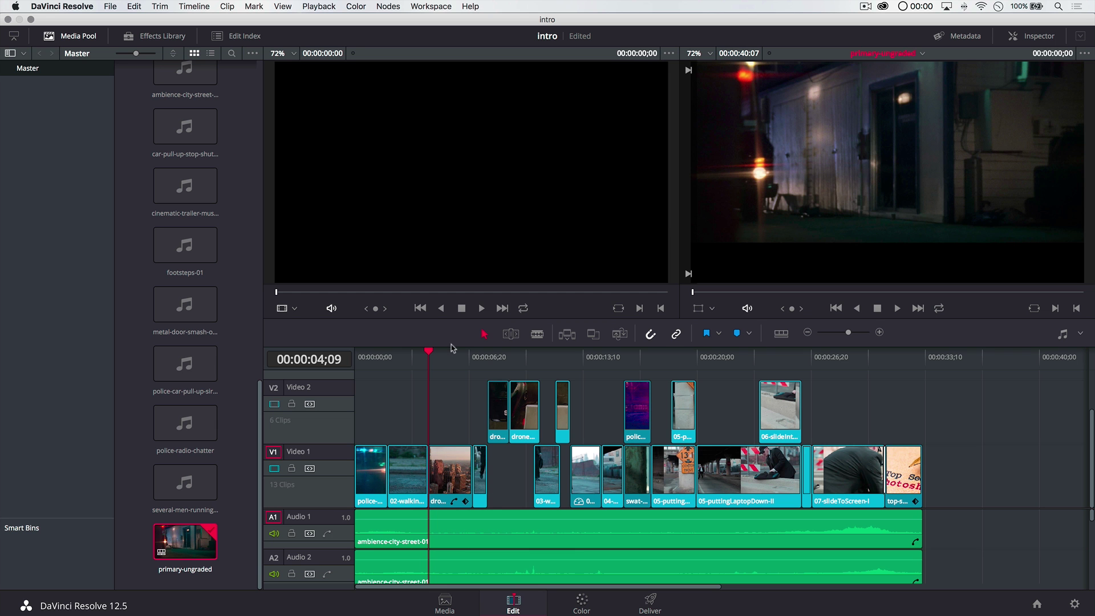
left_click(456, 473)
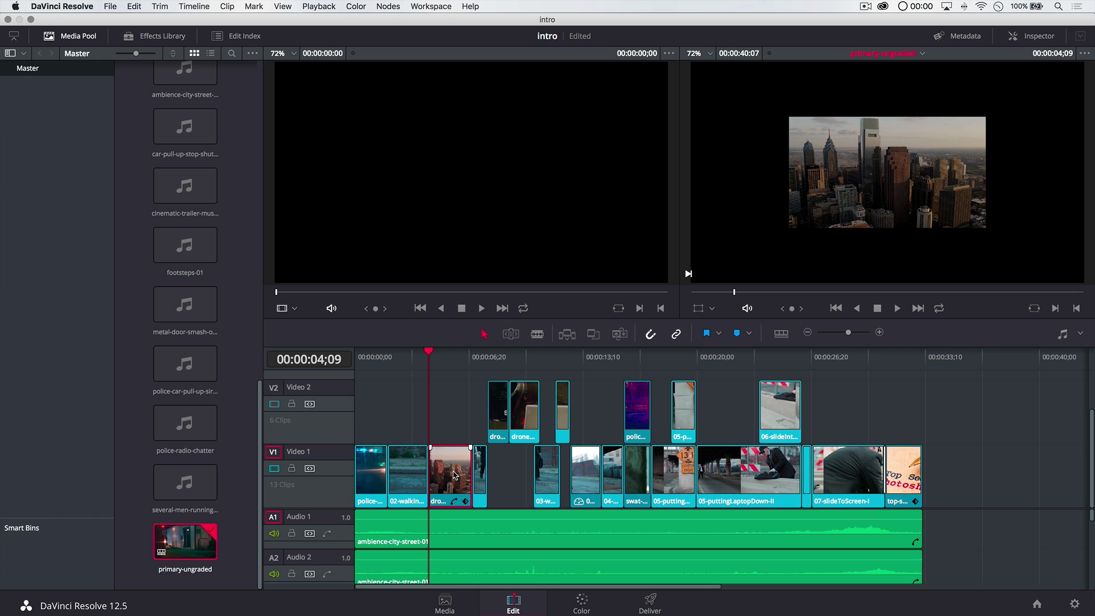
left_click_drag(445, 352, 450, 352)
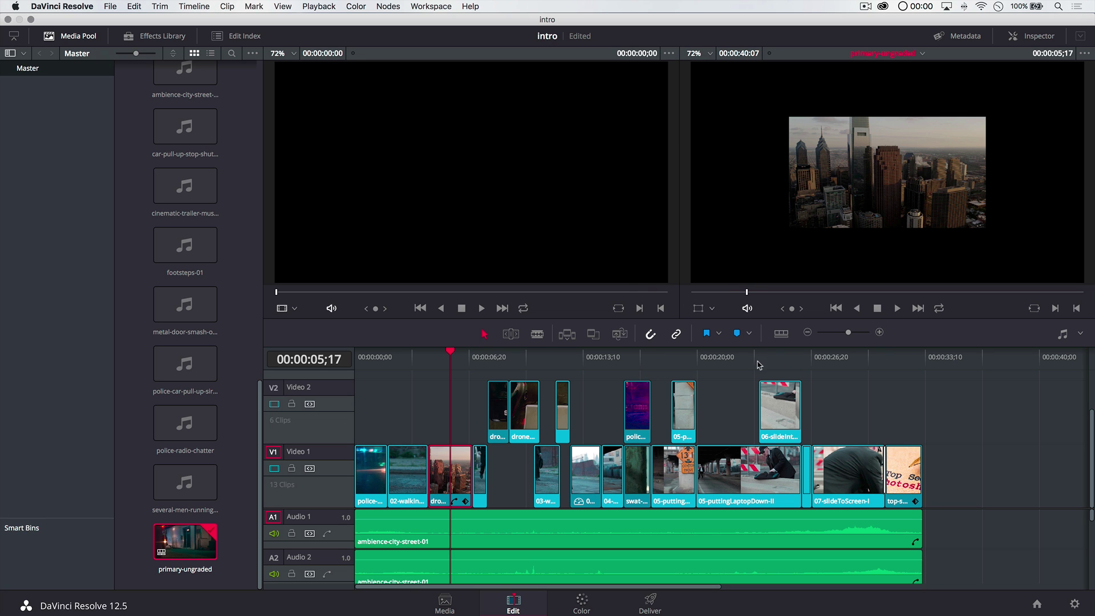
left_click(591, 604)
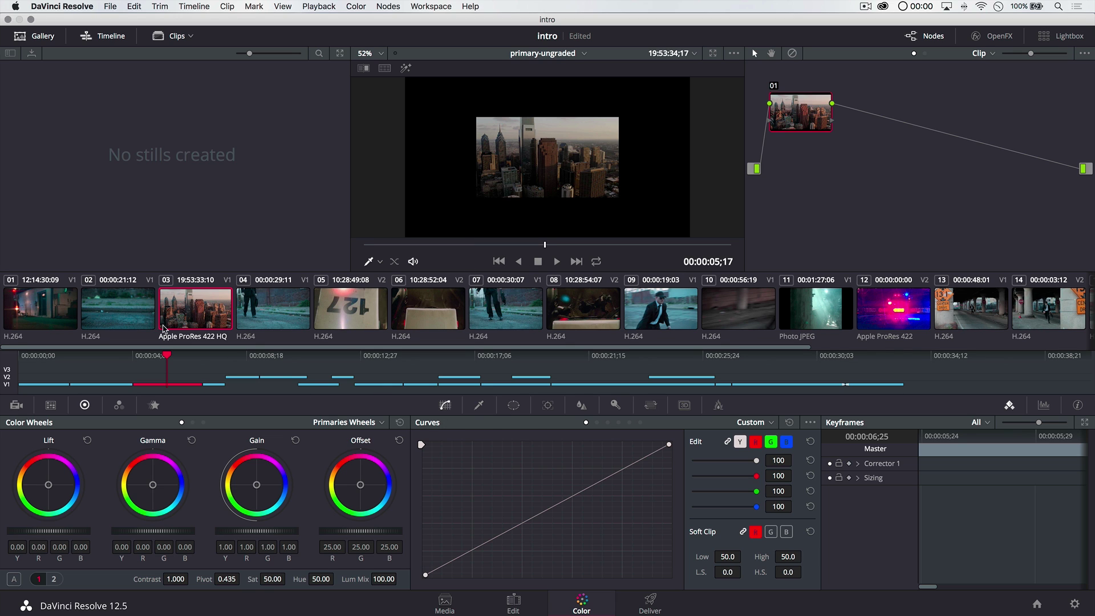
- Select clip 01, park the playhead at 00:00:00;13 and display its scopes as a Waveform
left_click(46, 301)
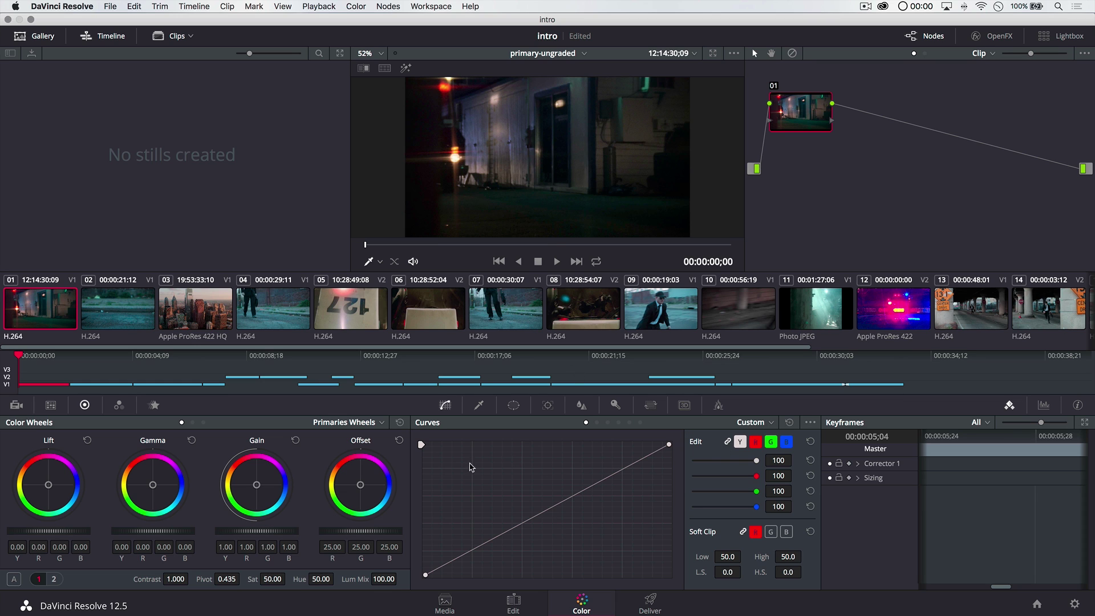
left_click(1046, 406)
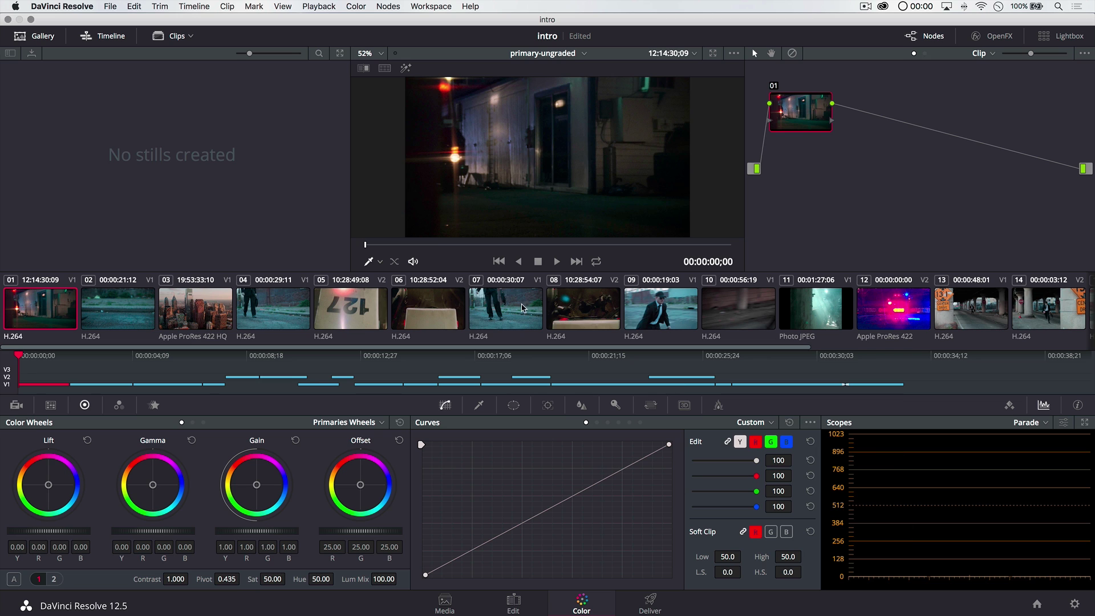
left_click(445, 245)
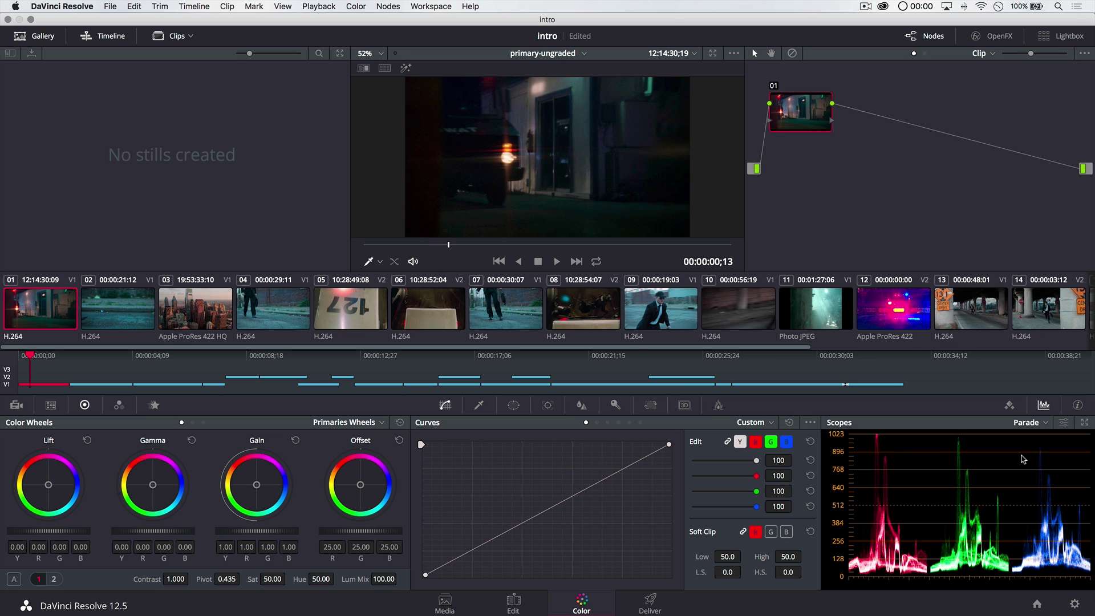
left_click(1042, 426)
left_click(1041, 452)
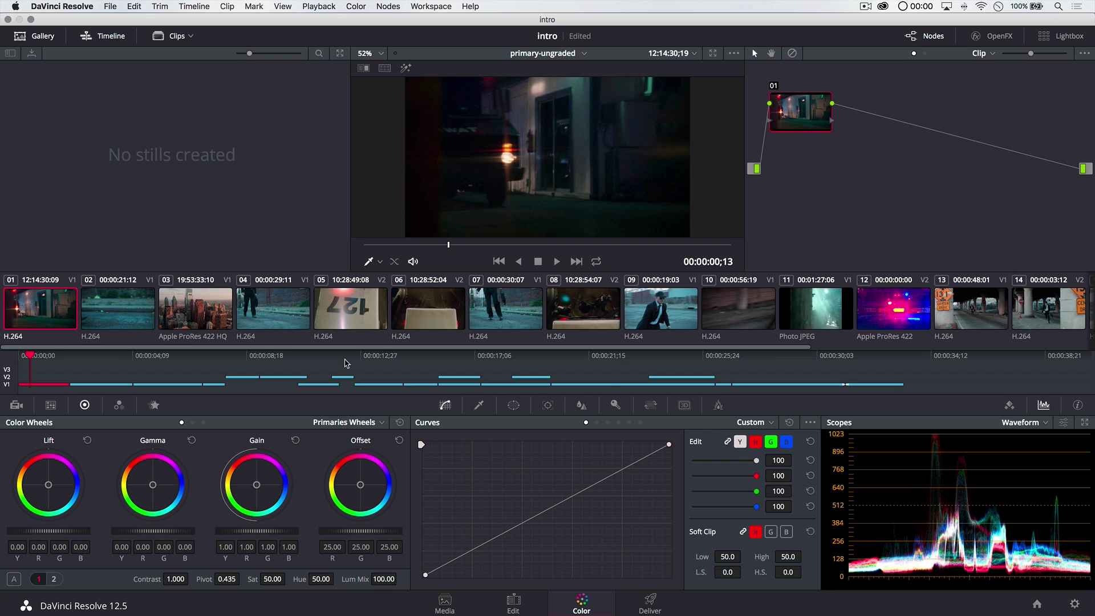
- Switch the color wheels to Log mode and raise clip 01's Offset to 34.20 in red, green and blue
left_click(360, 423)
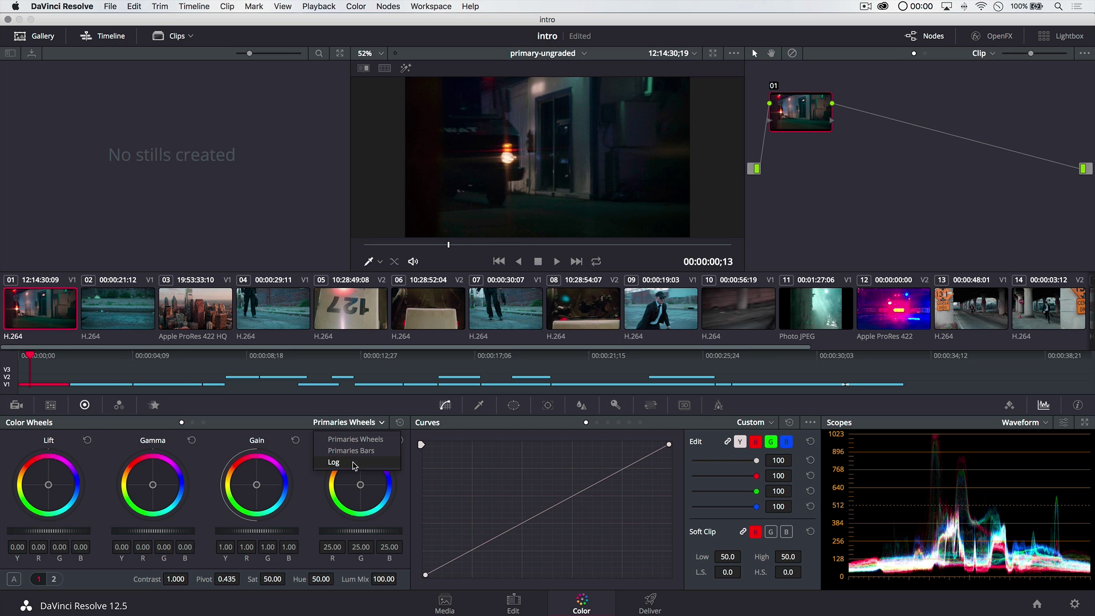
left_click(335, 463)
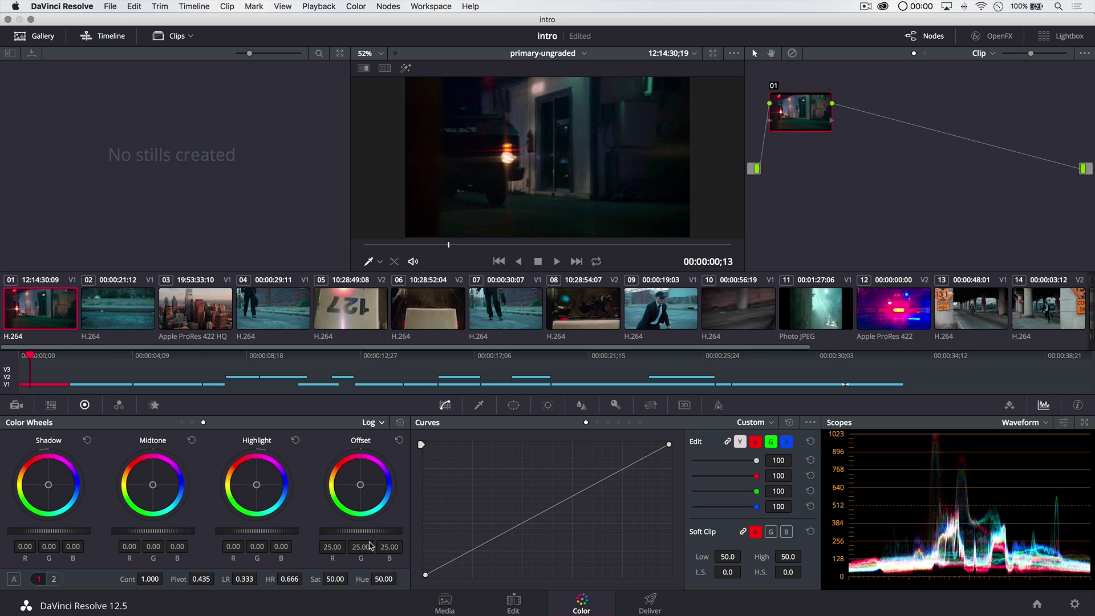
left_click_drag(360, 531, 415, 531)
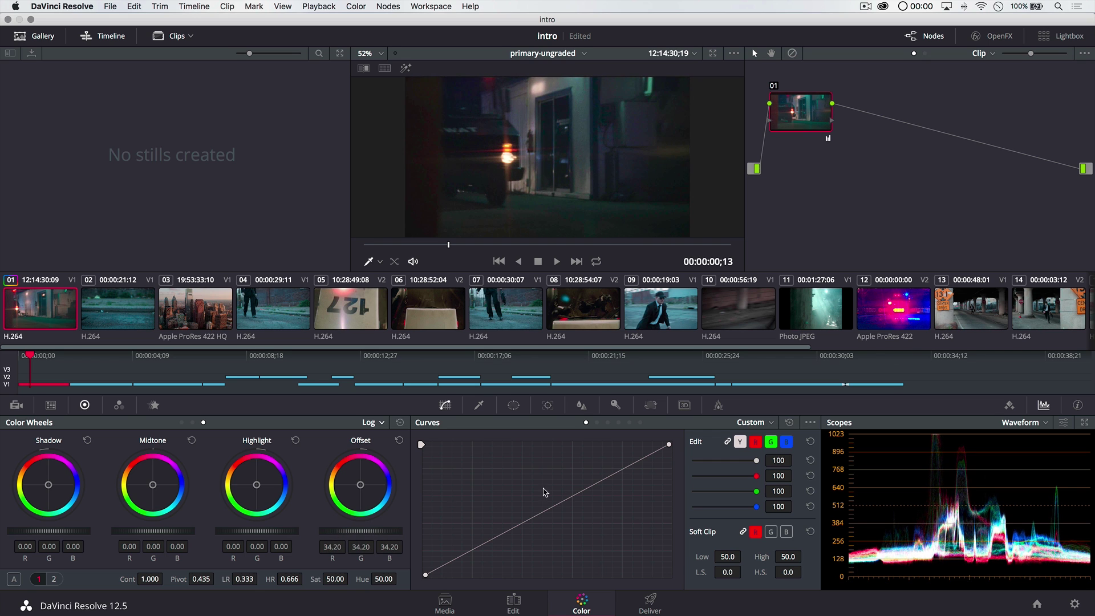
- Shape clip 01's custom curve by lifting the lower midtones, raising the black point slightly and lowering the white point slightly
left_click_drag(505, 536, 506, 523)
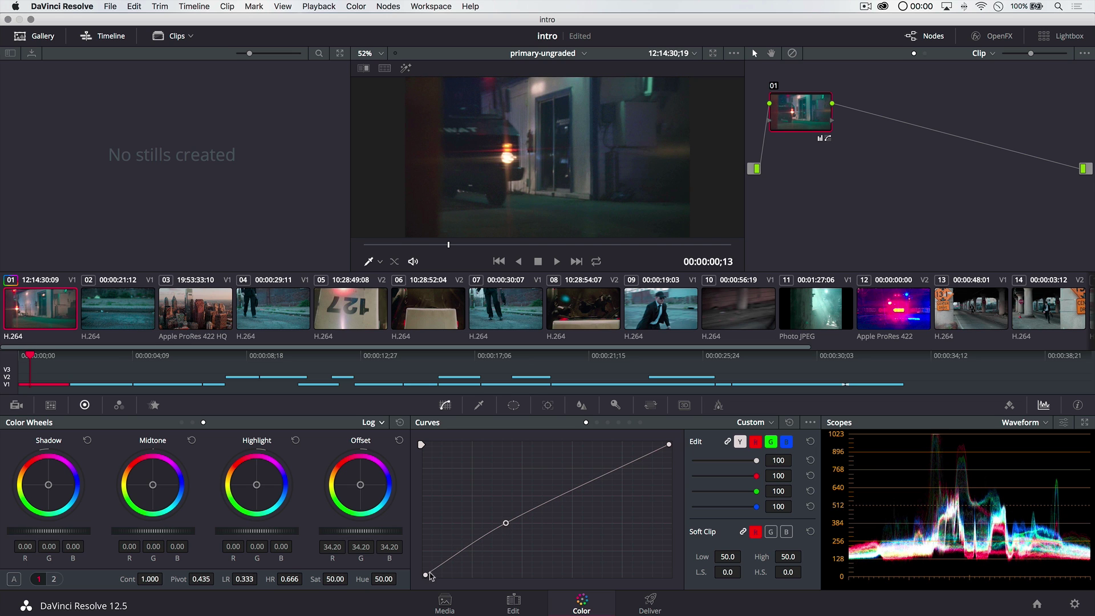
left_click_drag(427, 576, 426, 574)
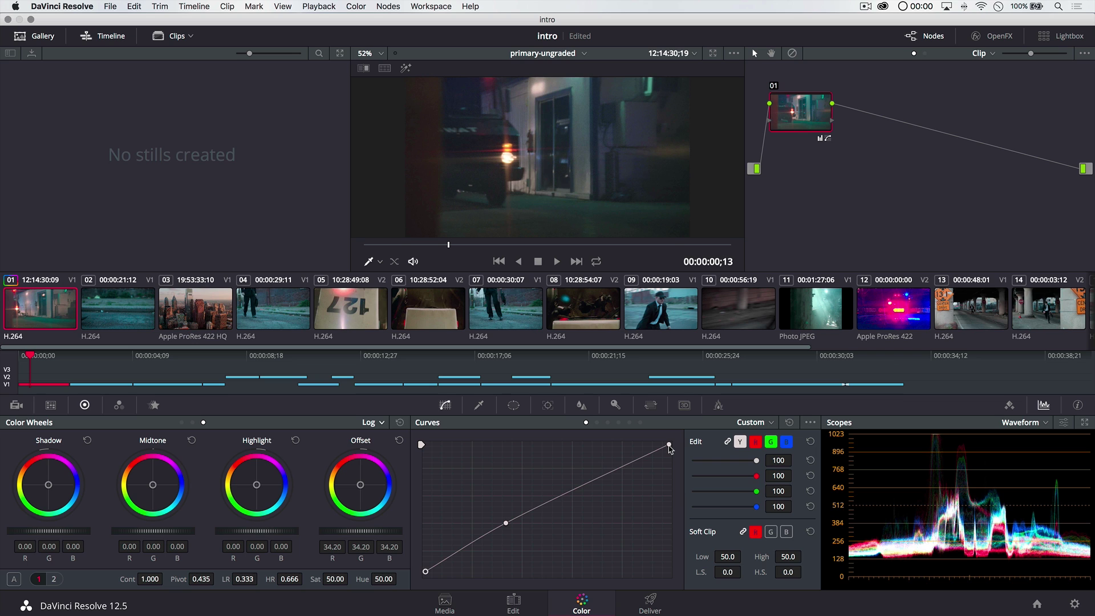
left_click_drag(669, 446, 669, 453)
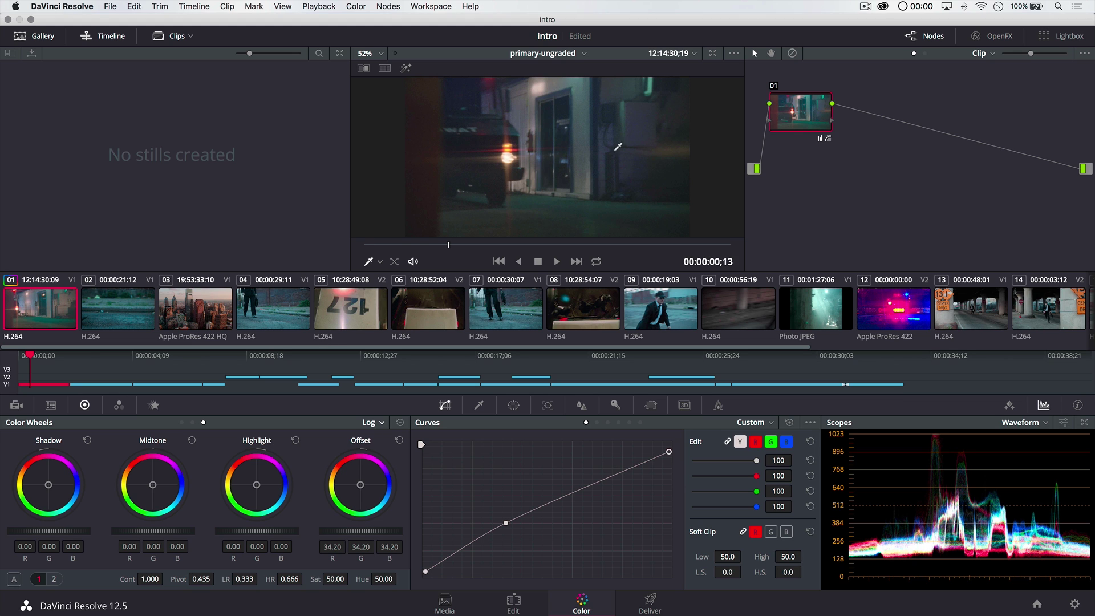
- Tint clip 01 toward blue with the Log wheels: blue at 0.12 in Shadow, 0.02 in Midtone, 0.16 in Highlight and 37.59 in Offset
left_click(131, 313)
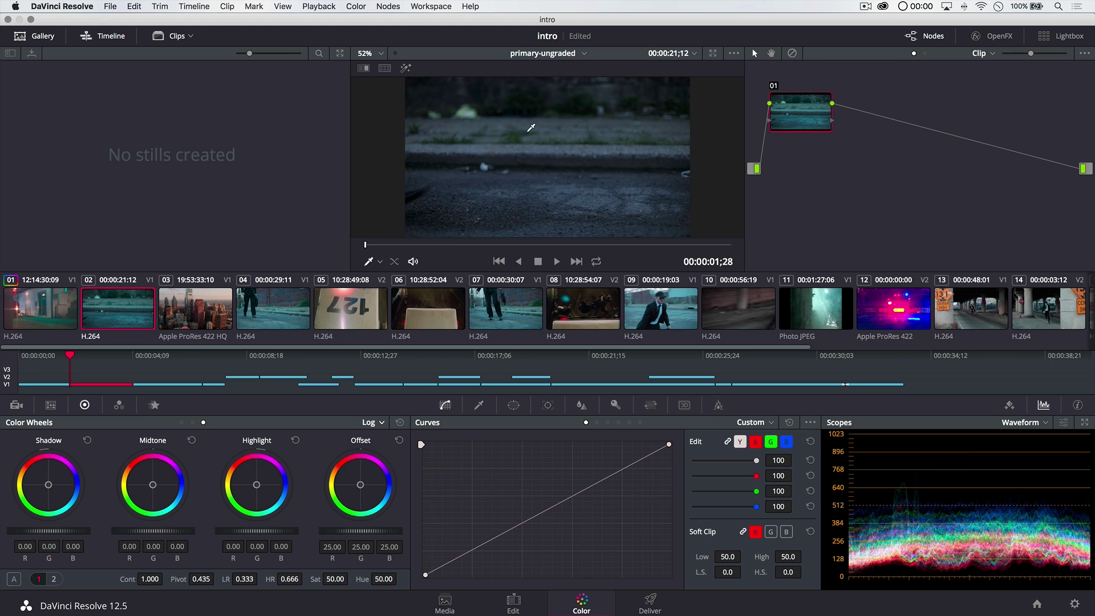
left_click(64, 307)
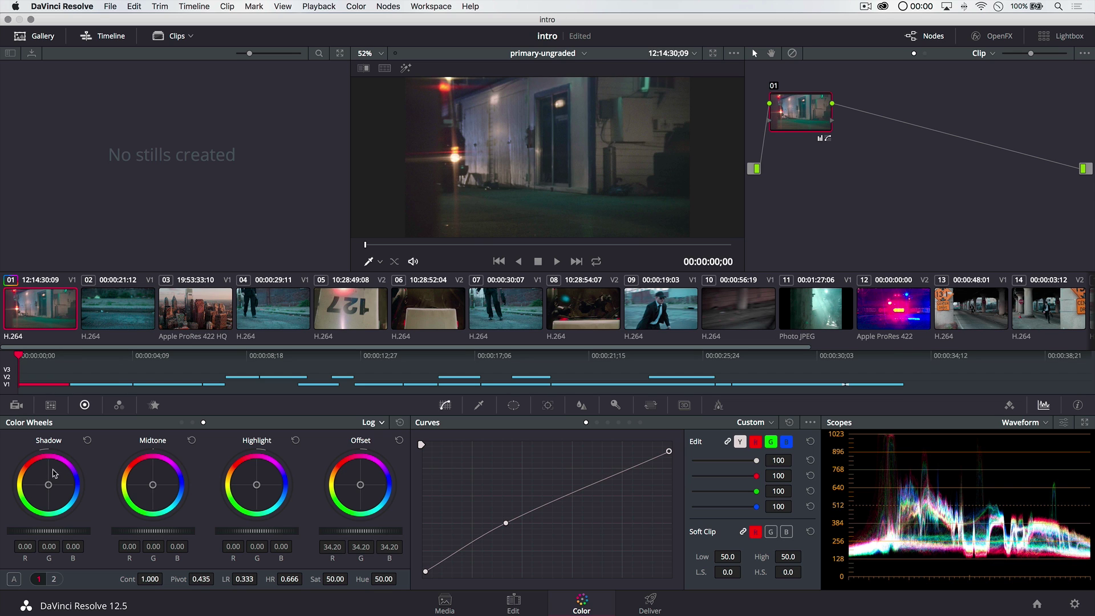
left_click_drag(51, 489, 50, 485)
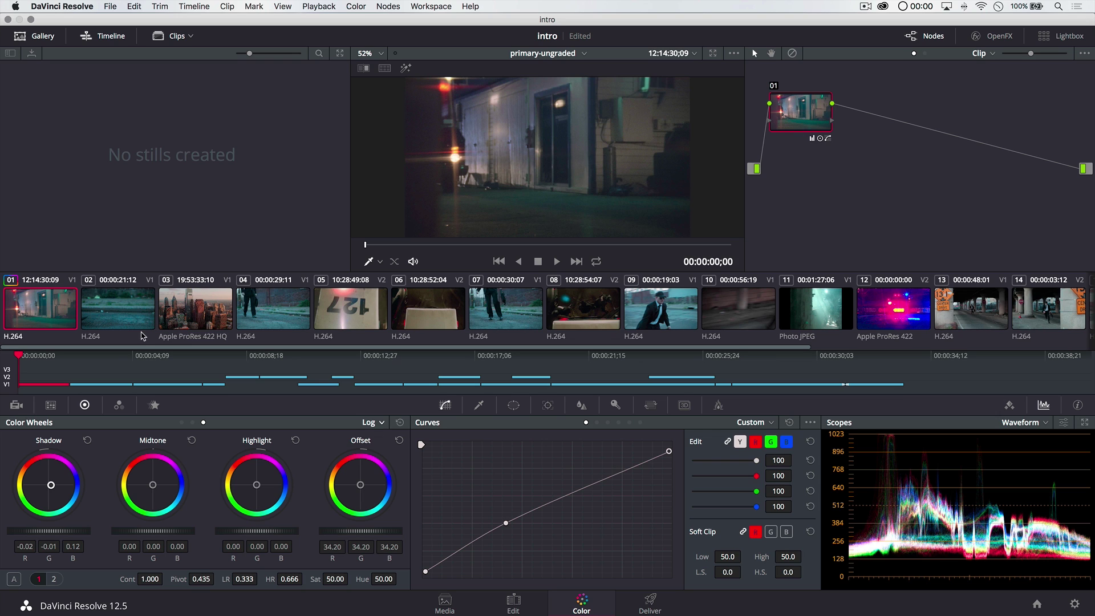
left_click_drag(154, 489, 154, 489)
left_click_drag(257, 488, 261, 486)
left_click_drag(361, 489, 363, 486)
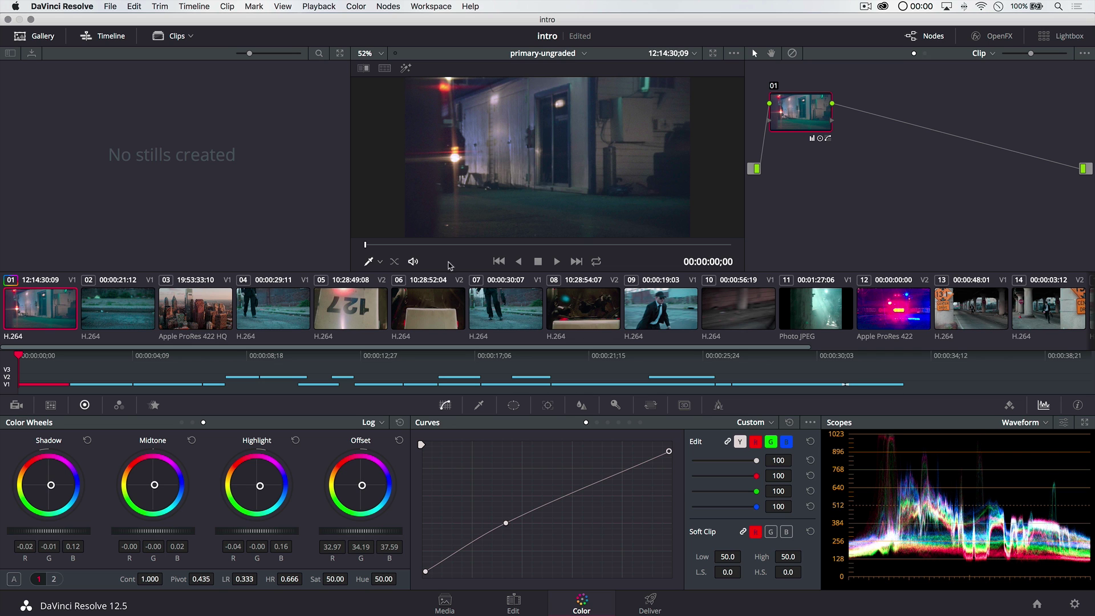
- Deepen clip 01's shadows by returning the curve's black point to zero and moving the midtone control point down toward the shadows
left_click(366, 298)
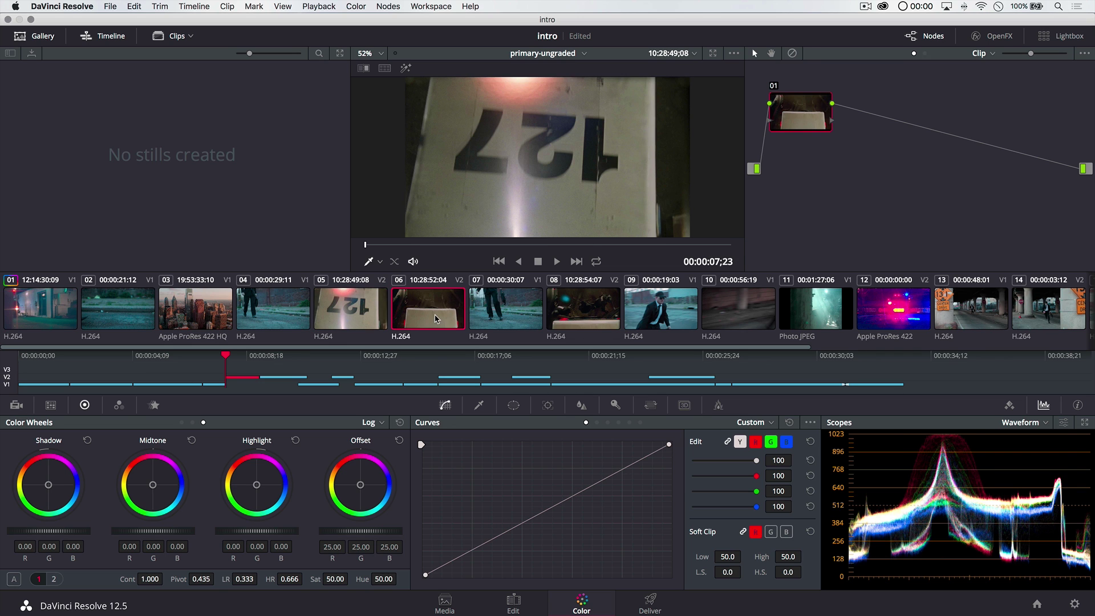
left_click(54, 307)
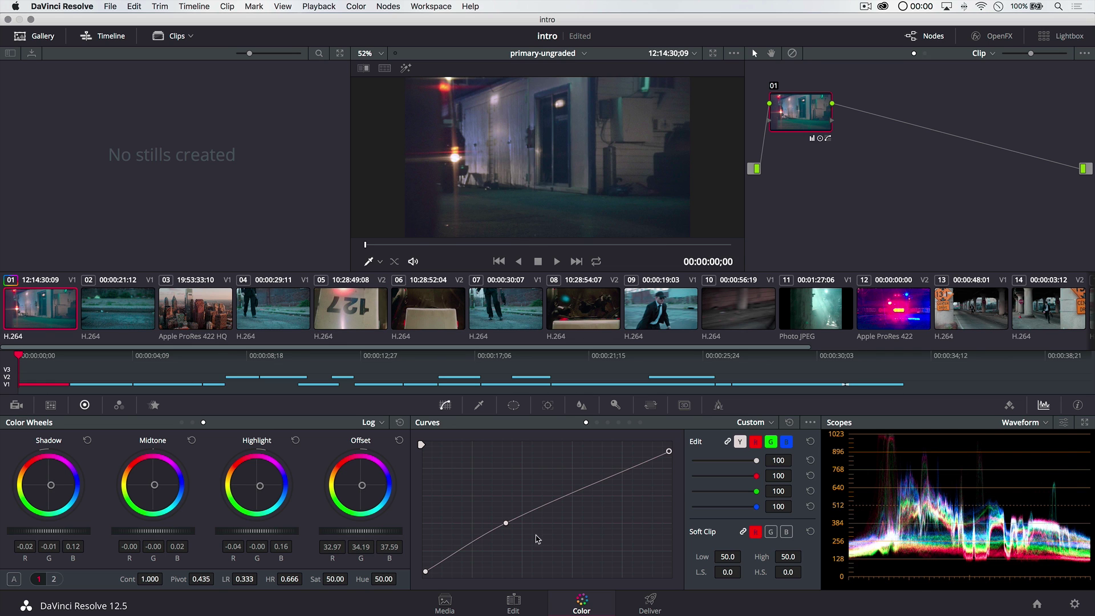
left_click_drag(425, 572, 420, 582)
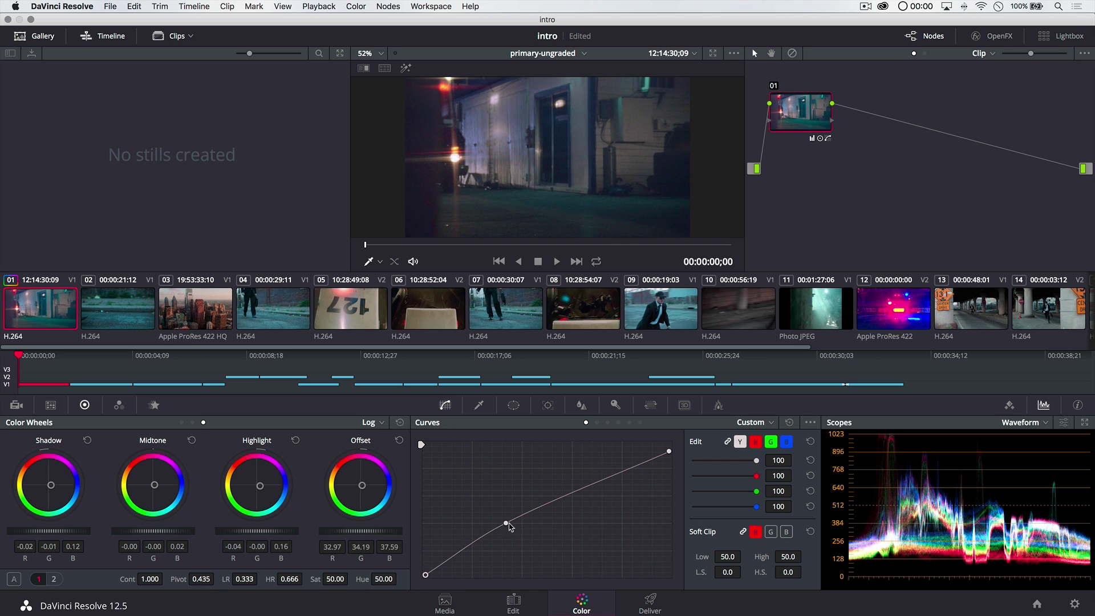
left_click_drag(505, 525, 486, 536)
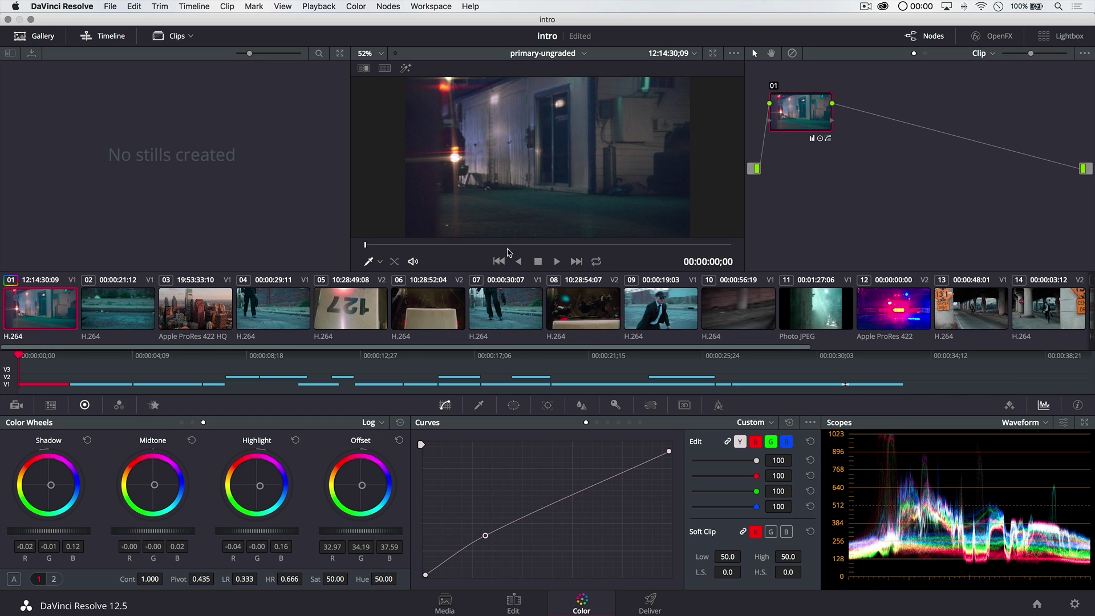
- Grab a still of graded clip 01 and apply its grade to clip 05, the 127 close-up
right_click(513, 145)
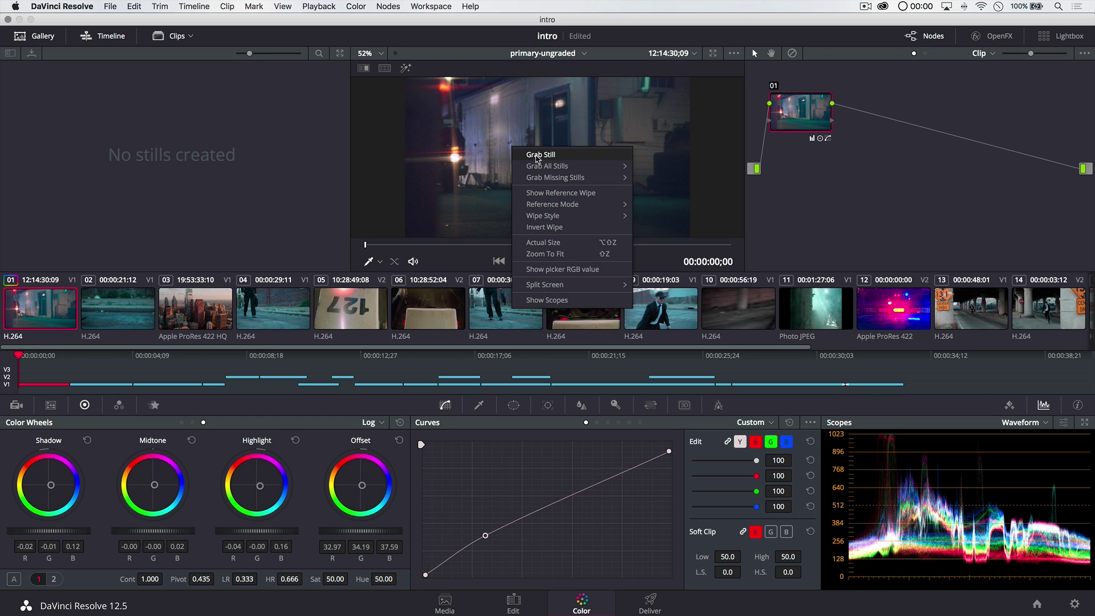
left_click(537, 155)
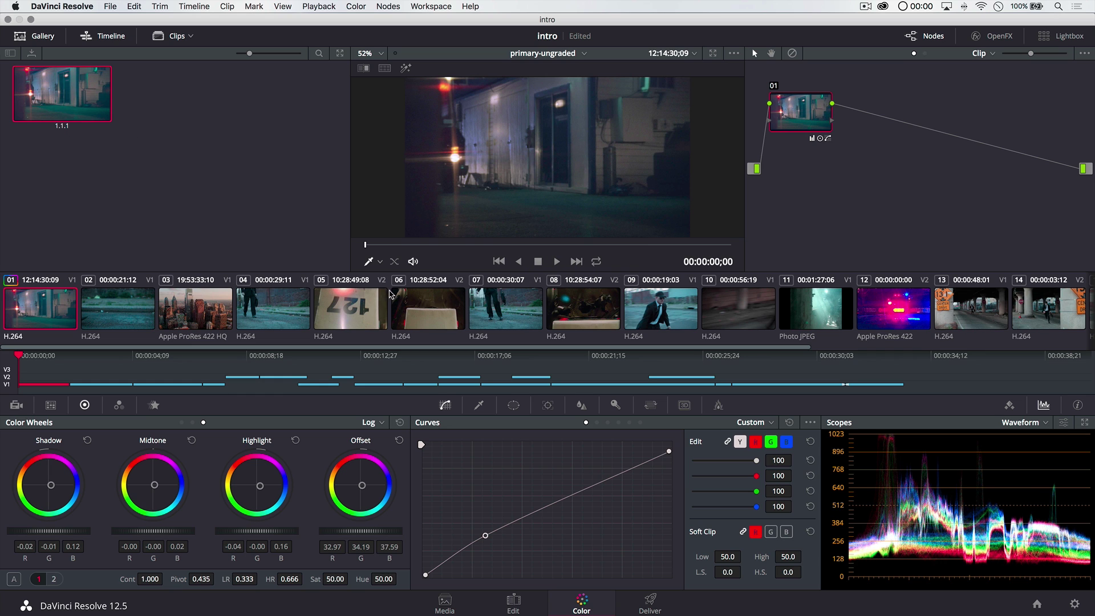
left_click(351, 296)
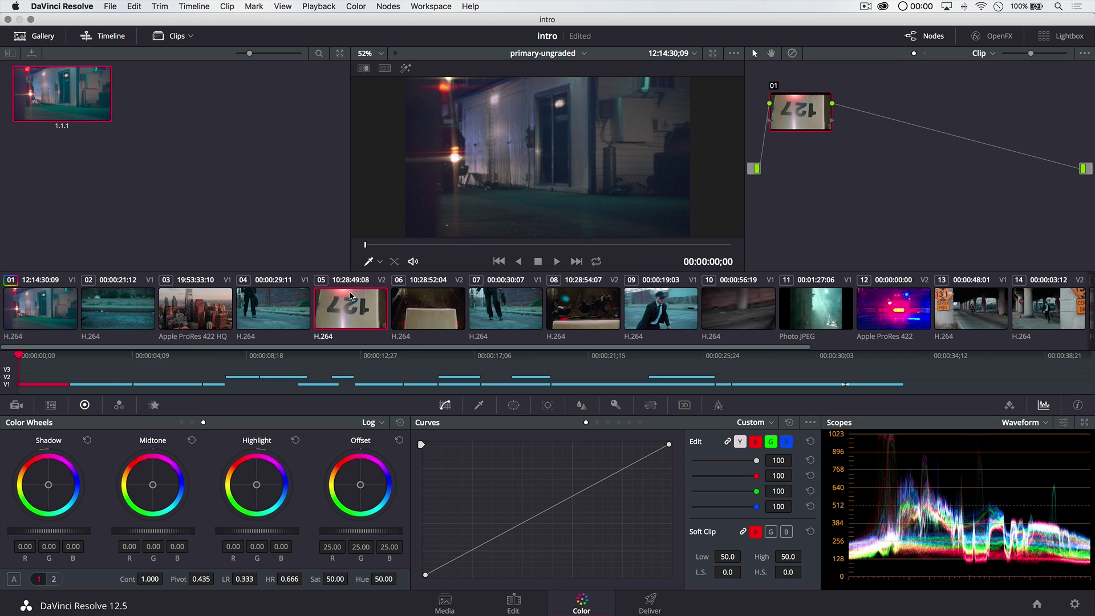
right_click(68, 107)
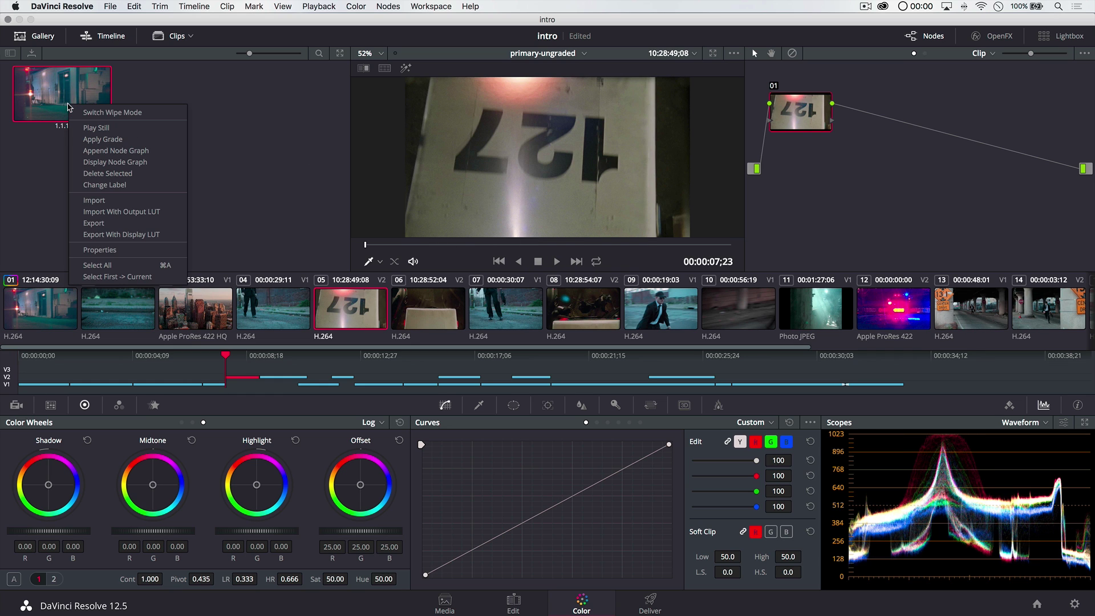
left_click(106, 141)
- Apply the grade from still 1.1.1 to the overhead vehicle shots, clips 06 and 08
left_click(423, 316)
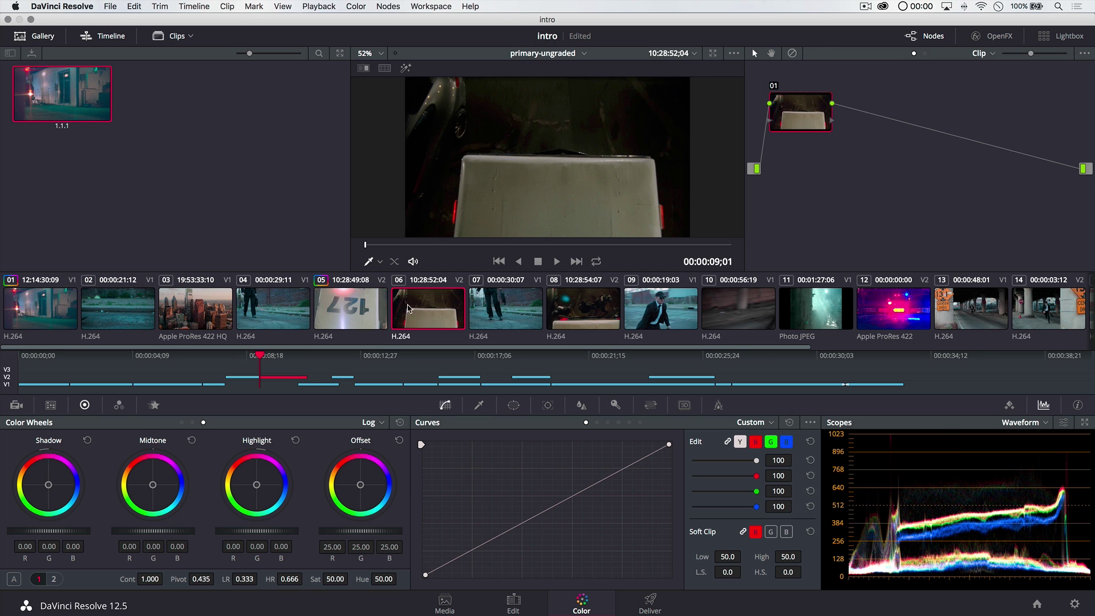
right_click(61, 95)
left_click(99, 131)
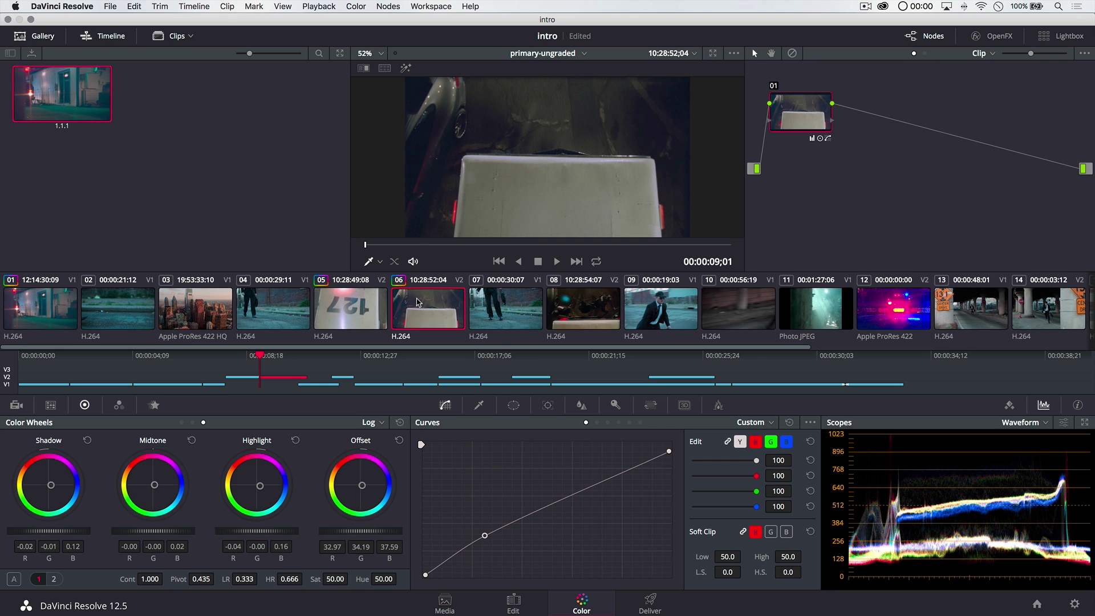
left_click(578, 319)
right_click(74, 108)
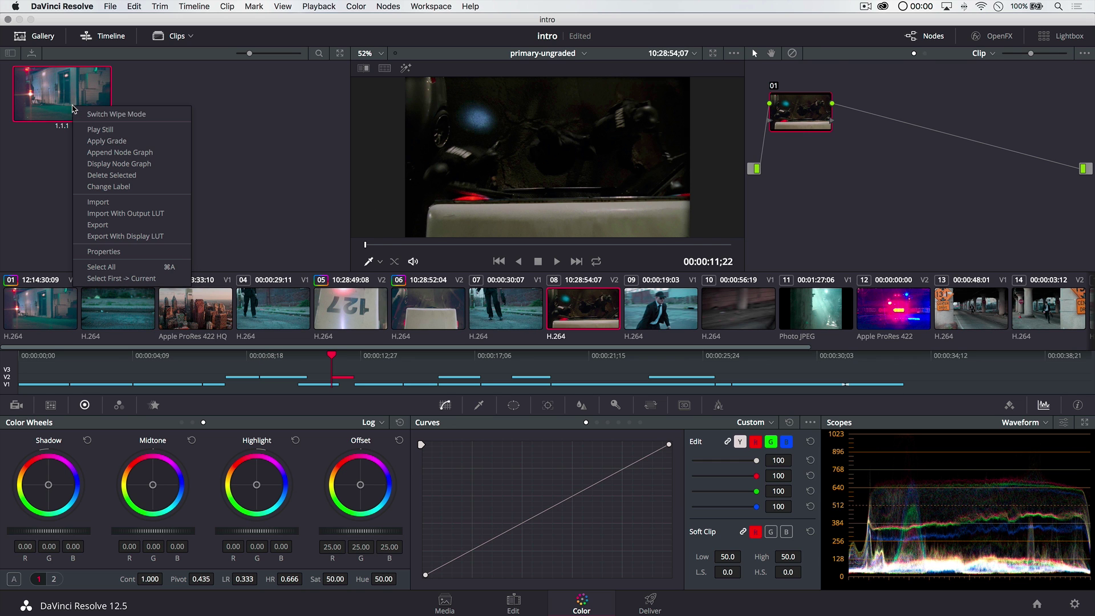
left_click(107, 141)
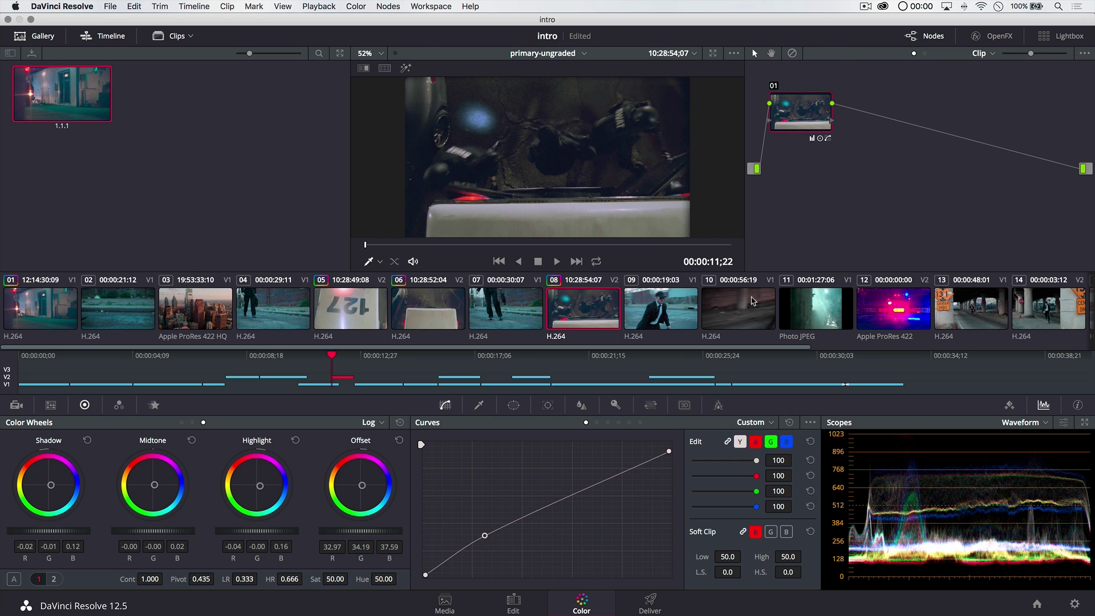
- Try the grade from still 1.1.1 on clip 11 and undo it
left_click(811, 313)
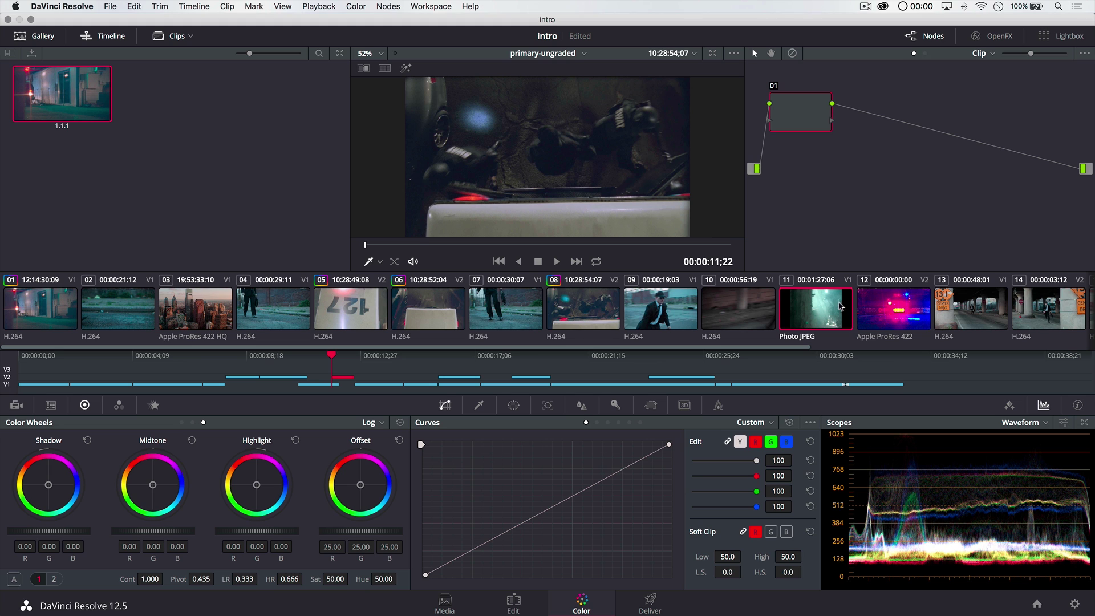
right_click(79, 102)
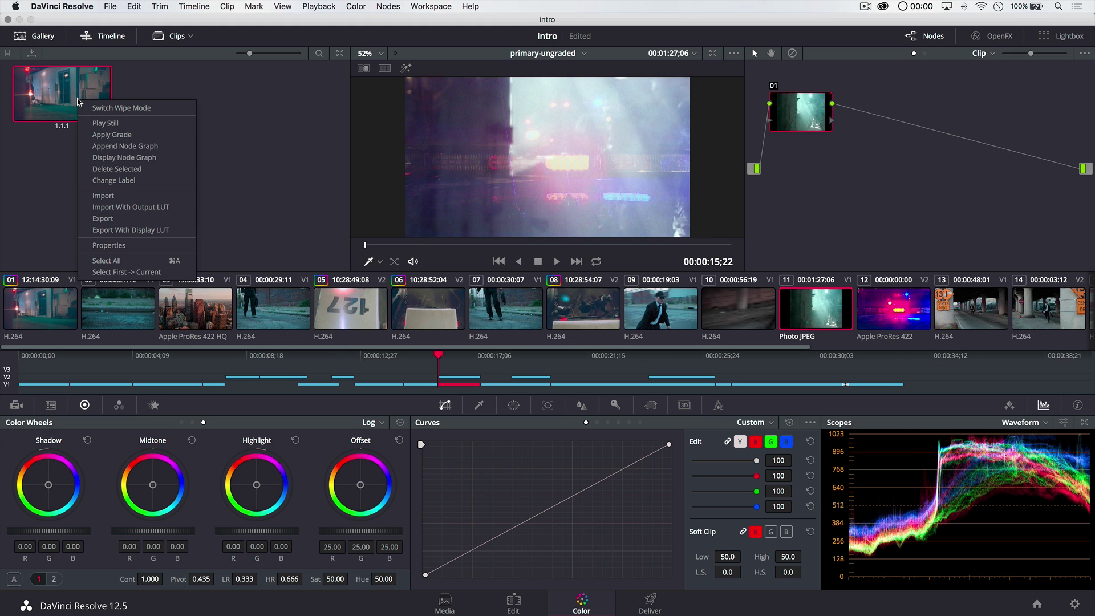
left_click(121, 136)
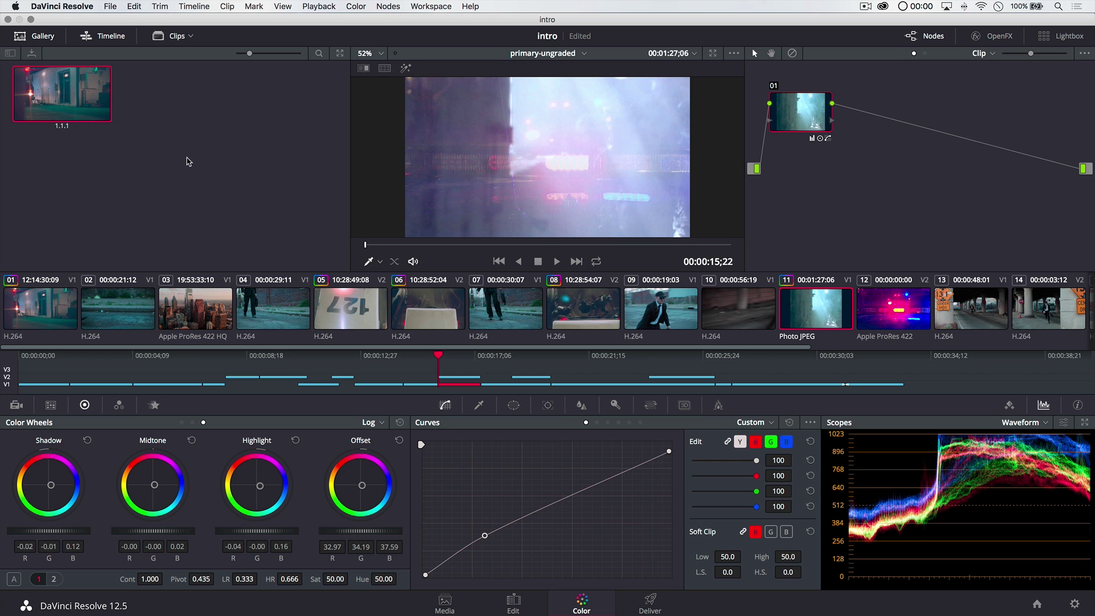
key("super+z")
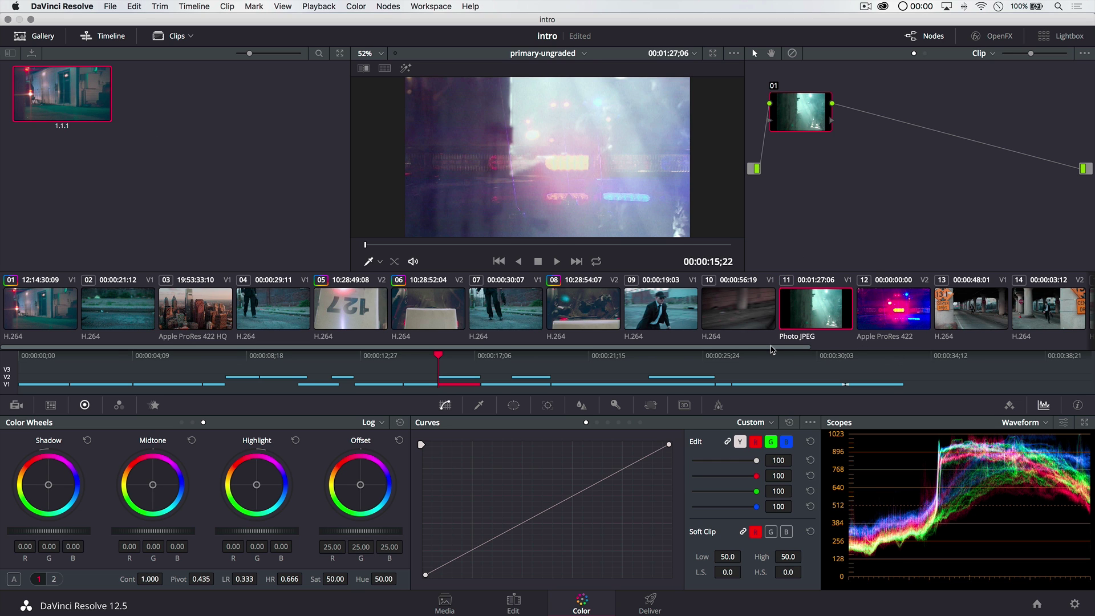
- Soften clip 03, the city skyline, by lowering the curve's white point and adding control points in the shadows and highlights
scroll(771, 350, "right", 5)
scroll(615, 341, "left", 5)
left_click(194, 315)
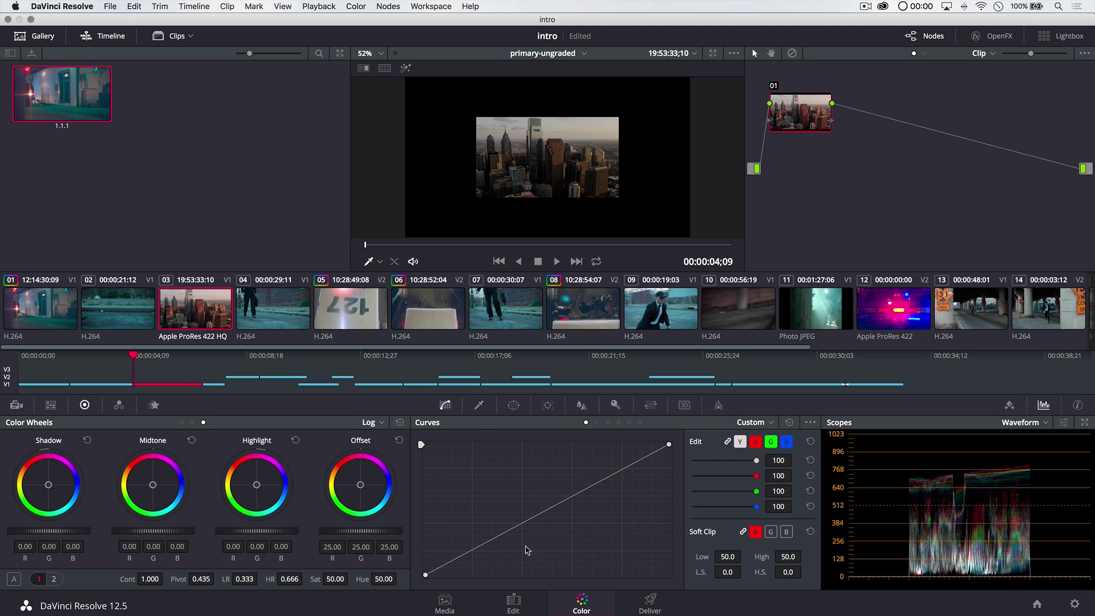
left_click_drag(670, 445, 670, 458)
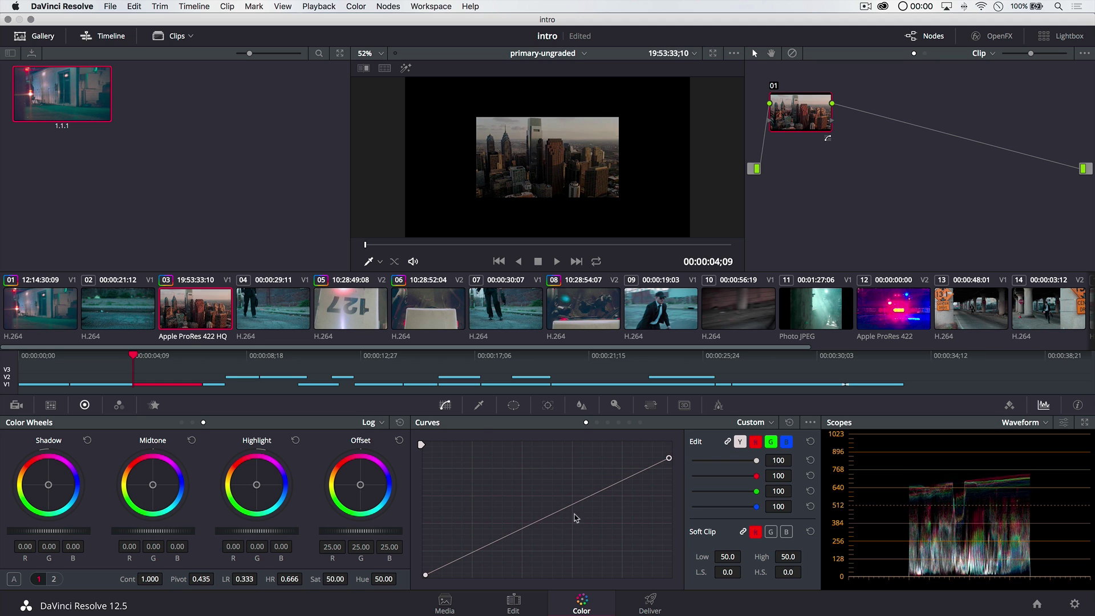
left_click_drag(481, 549, 477, 543)
left_click_drag(604, 492, 597, 500)
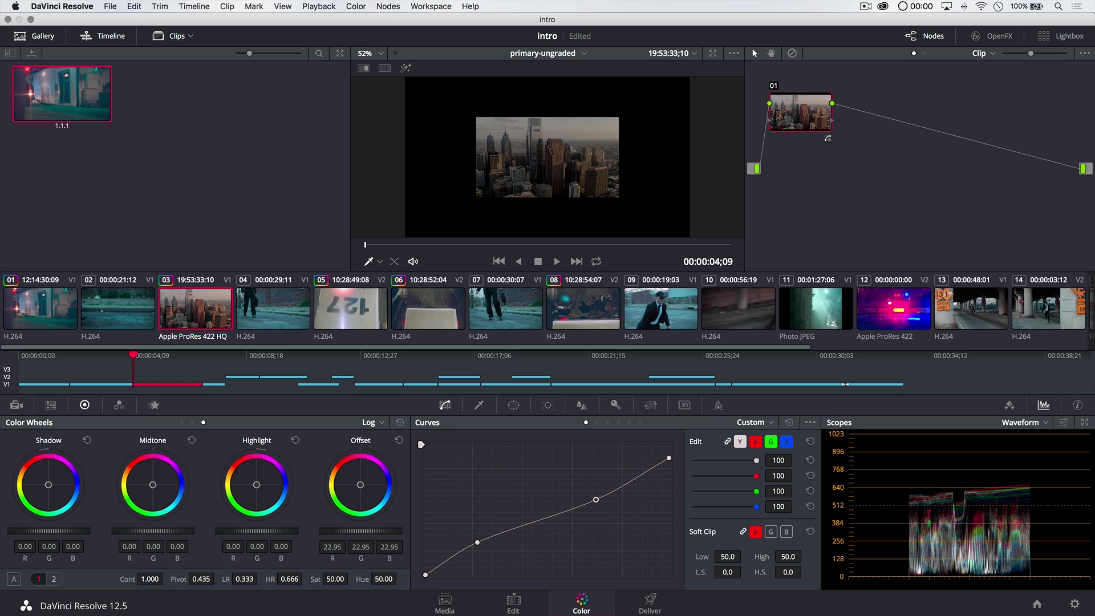
- Adjust clip 03's Log grade: Offset 21.10, Shadow blue 0.19, Midtone blue 0.04, Highlight red 0.06 and blue -0.10, saturation 47
left_click_drag(379, 532, 324, 536)
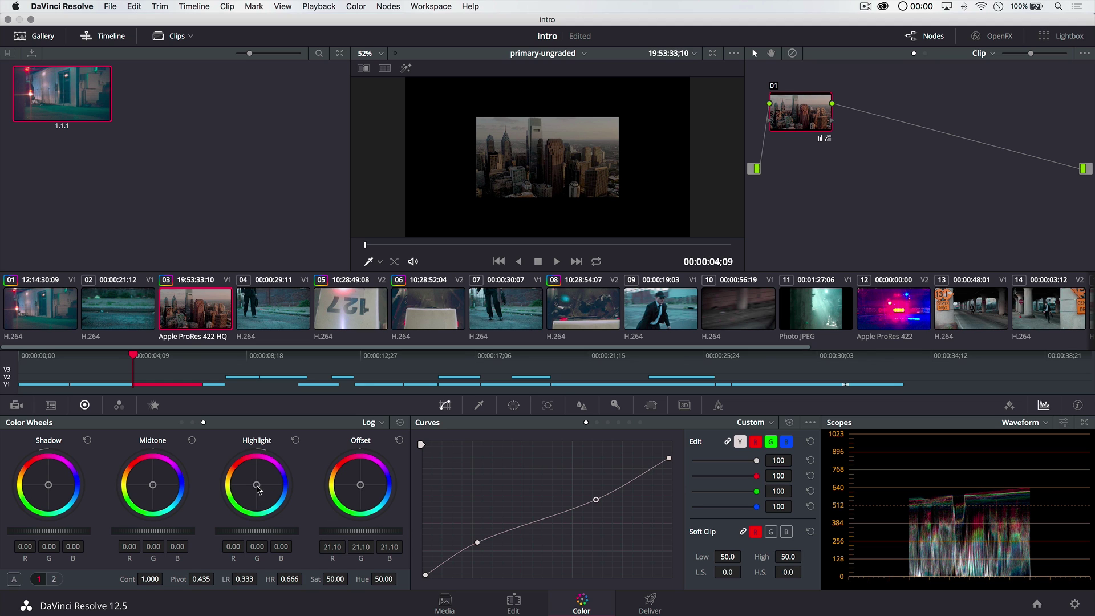
left_click_drag(257, 487, 256, 484)
left_click_drag(49, 488, 49, 485)
left_click_drag(52, 487, 52, 486)
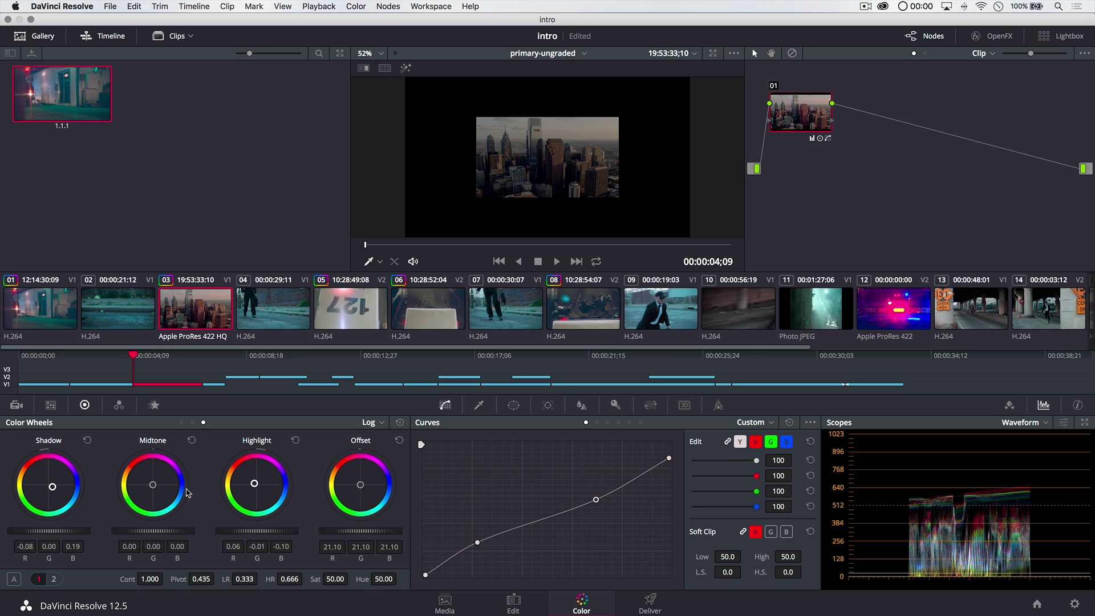
left_click_drag(154, 486, 154, 484)
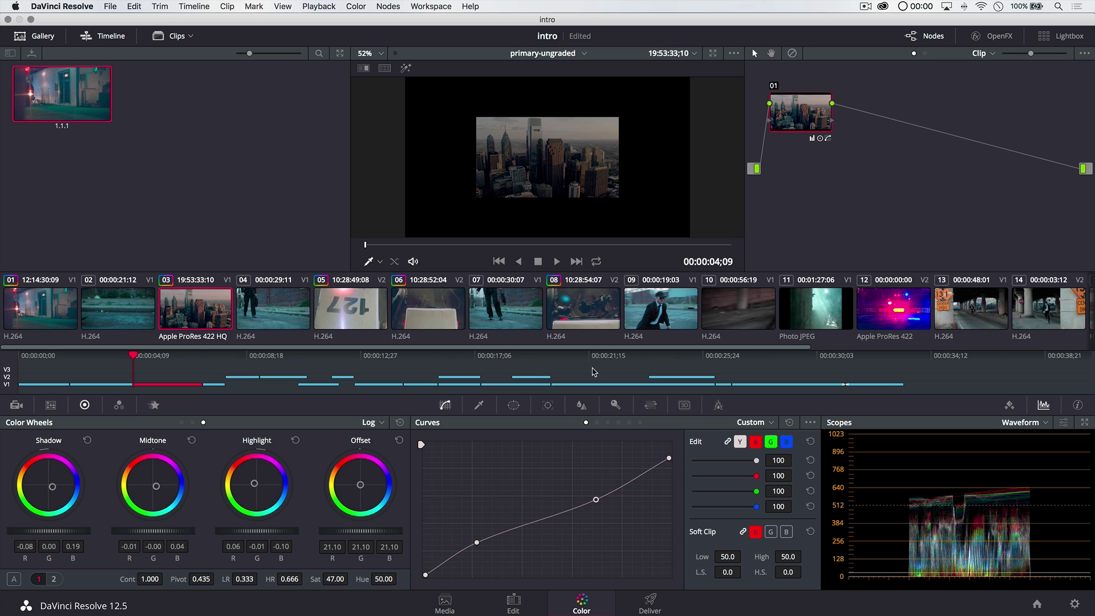
- Flatten clip 02's contrast by raising the curve's black point, lowering its white point and adding control points in the lower midtones and highlights, comparing with clip 01
left_click(128, 319)
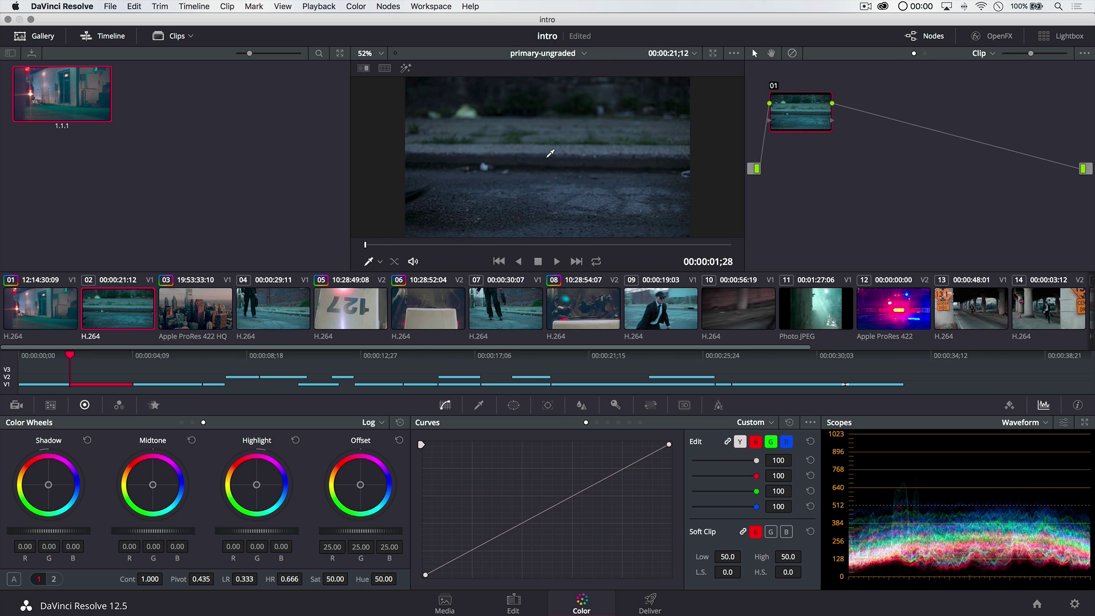
left_click_drag(427, 577, 424, 570)
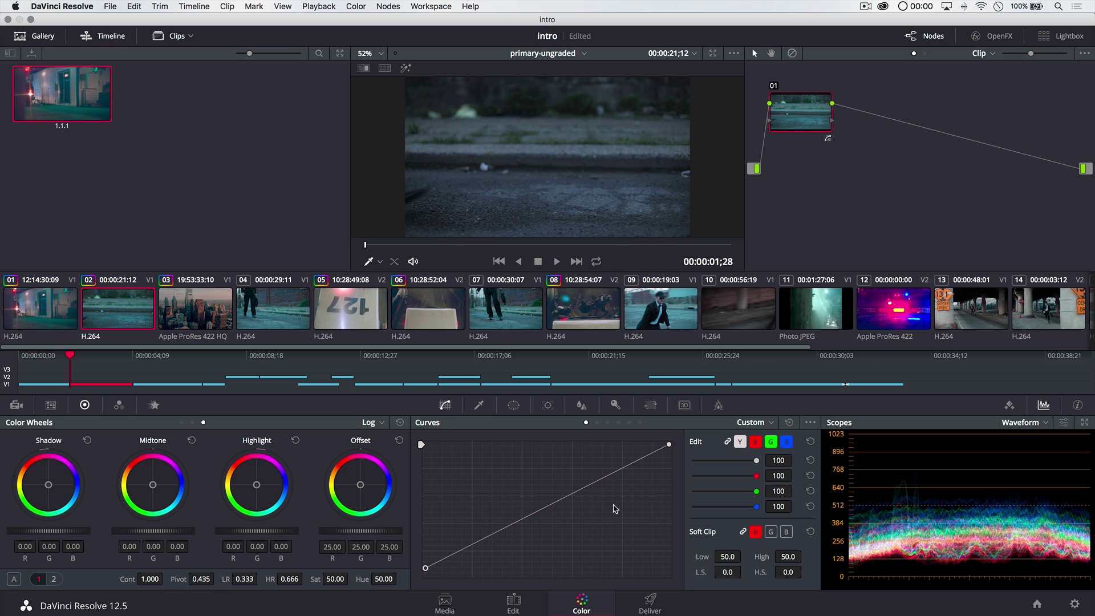
left_click_drag(669, 446, 671, 464)
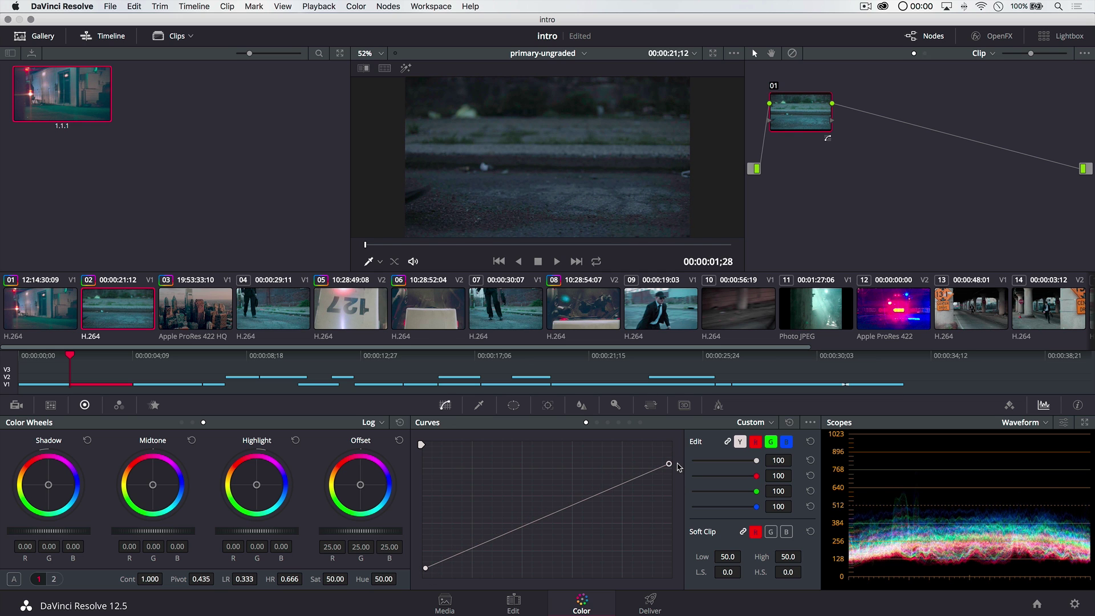
left_click_drag(497, 541, 497, 545)
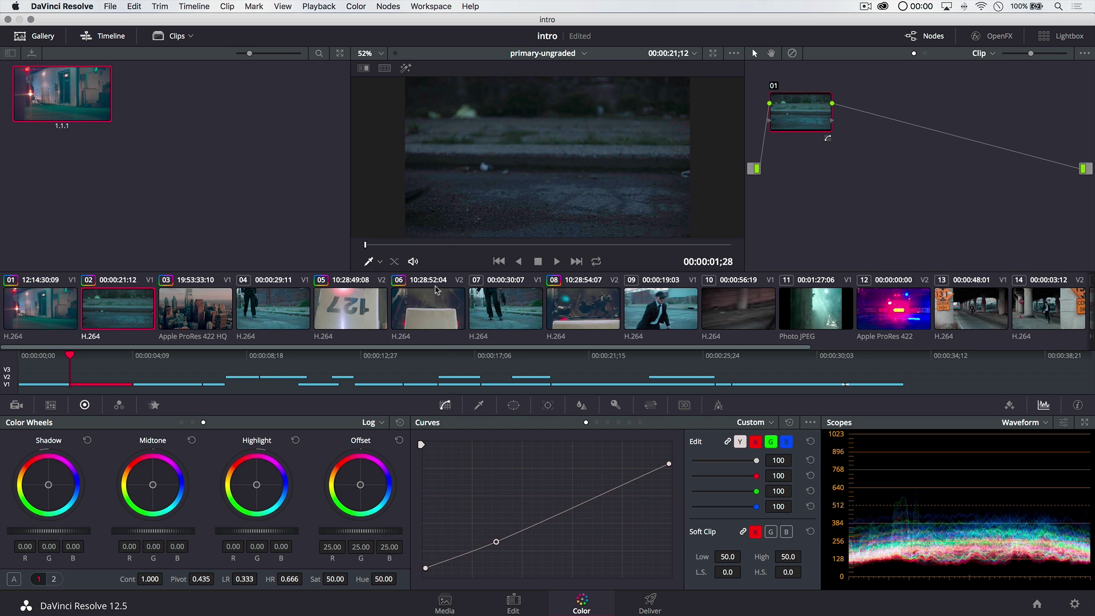
left_click(68, 319)
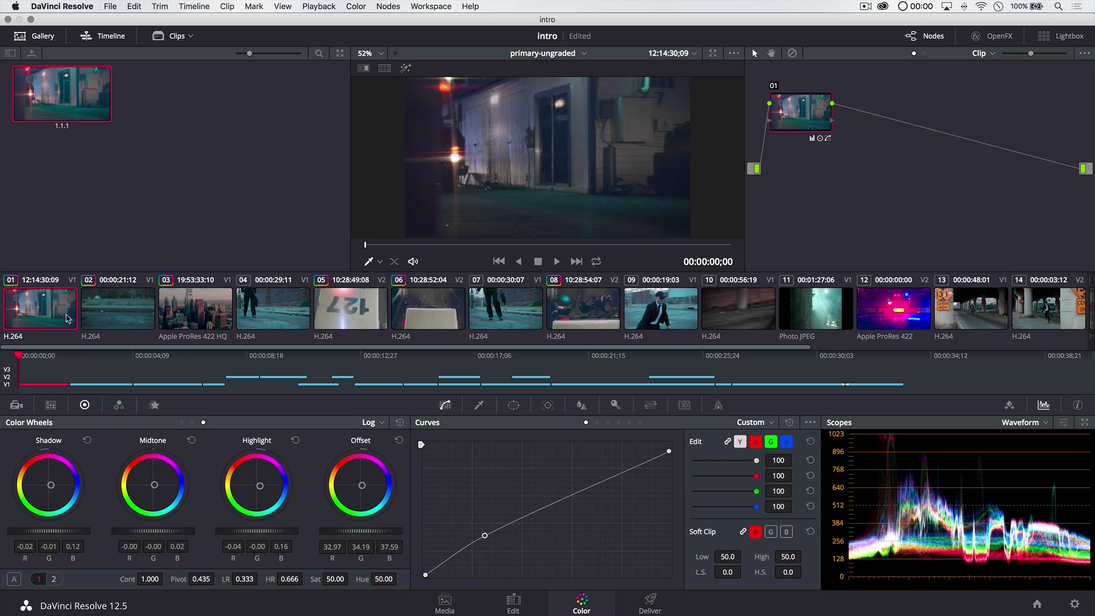
left_click(130, 316)
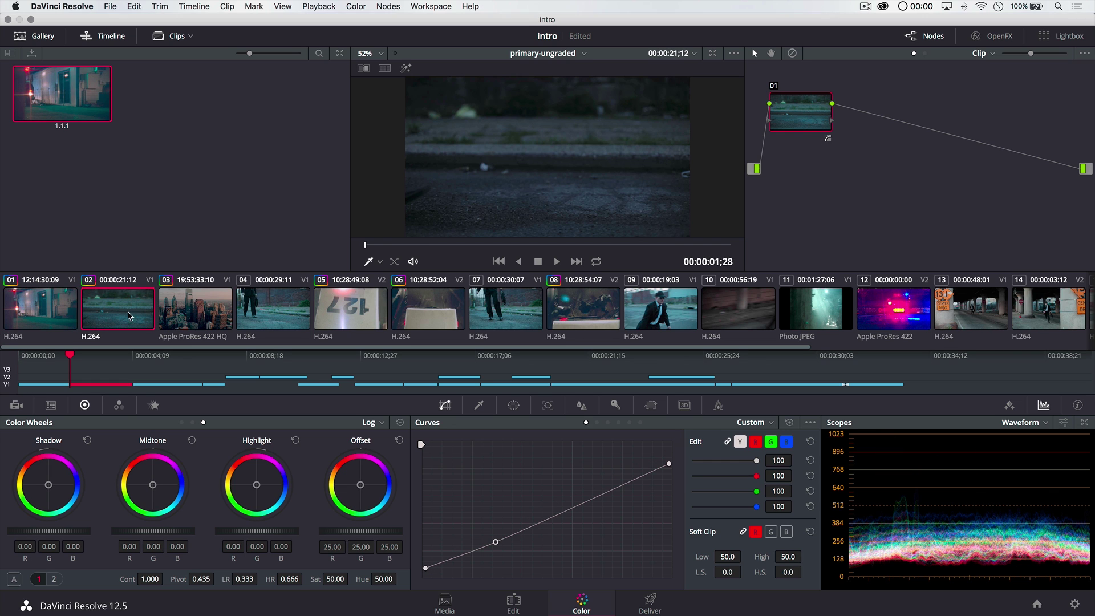
left_click_drag(616, 489, 620, 494)
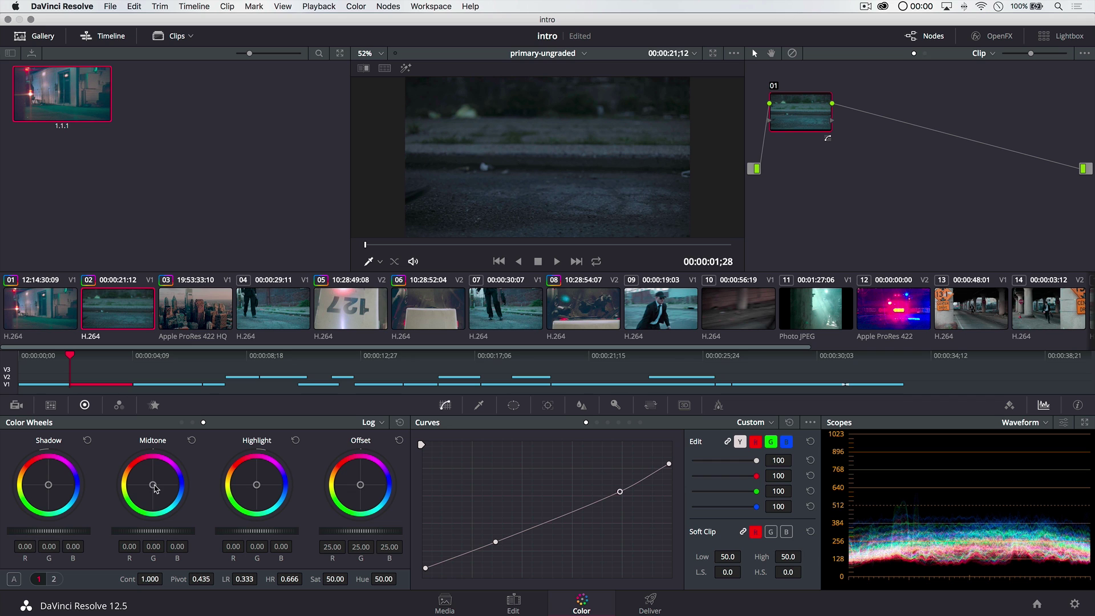
- Balance clip 02 with the Log wheels: Shadow blue 0.08, Midtone blue -0.01, Highlight RGB -0.05, -0.09, -0.22, and all Offset channels 20.75
left_click_drag(154, 489, 151, 484)
left_click_drag(50, 486, 51, 486)
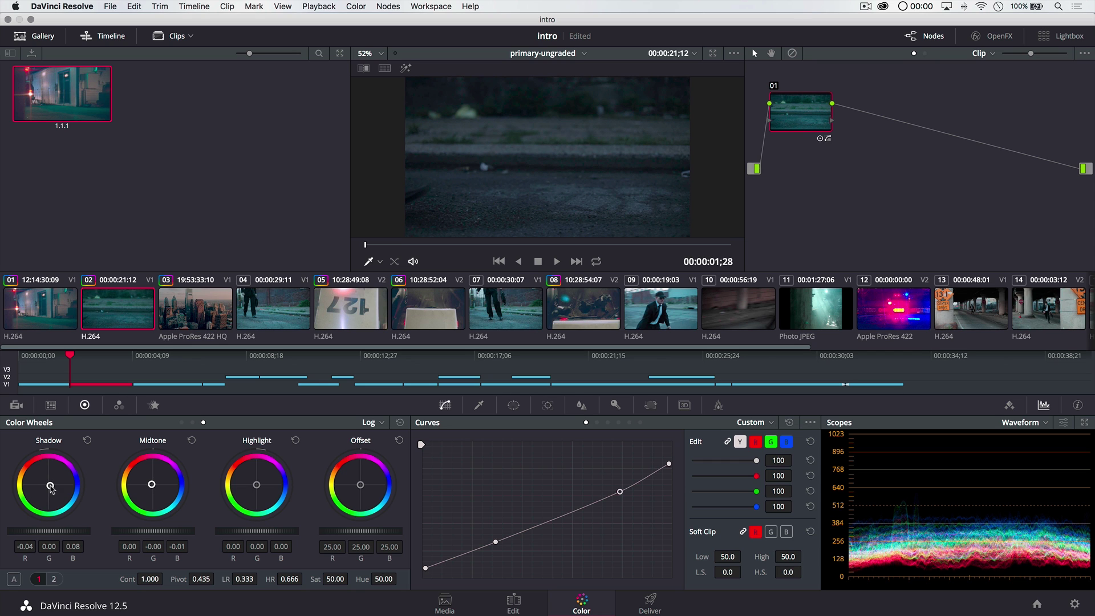
left_click_drag(257, 486, 255, 484)
left_click_drag(388, 531, 403, 536)
left_click_drag(377, 531, 345, 531)
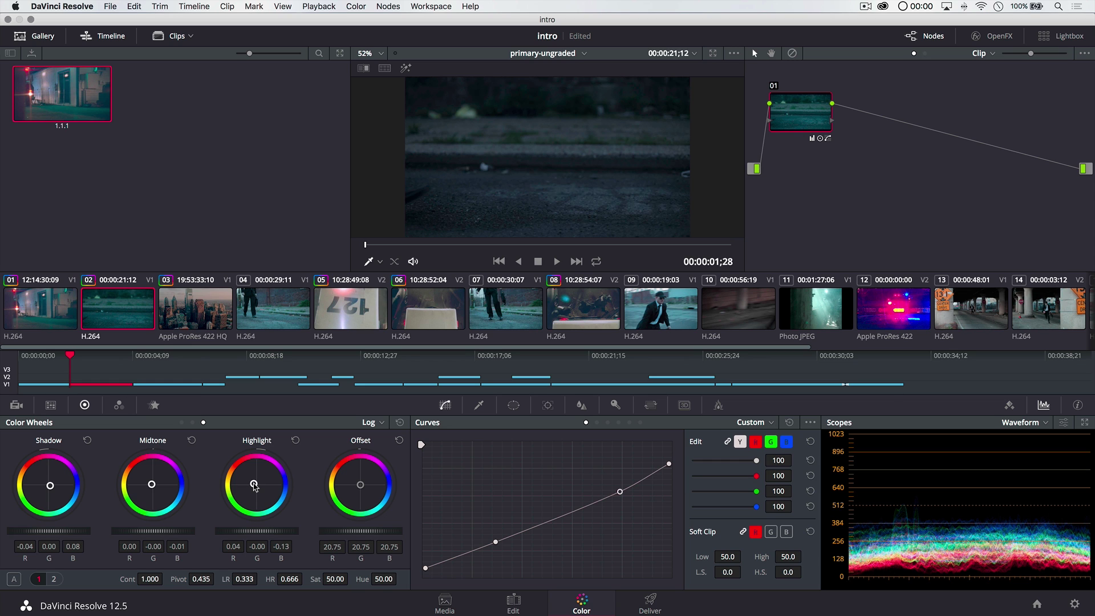
left_click(272, 311)
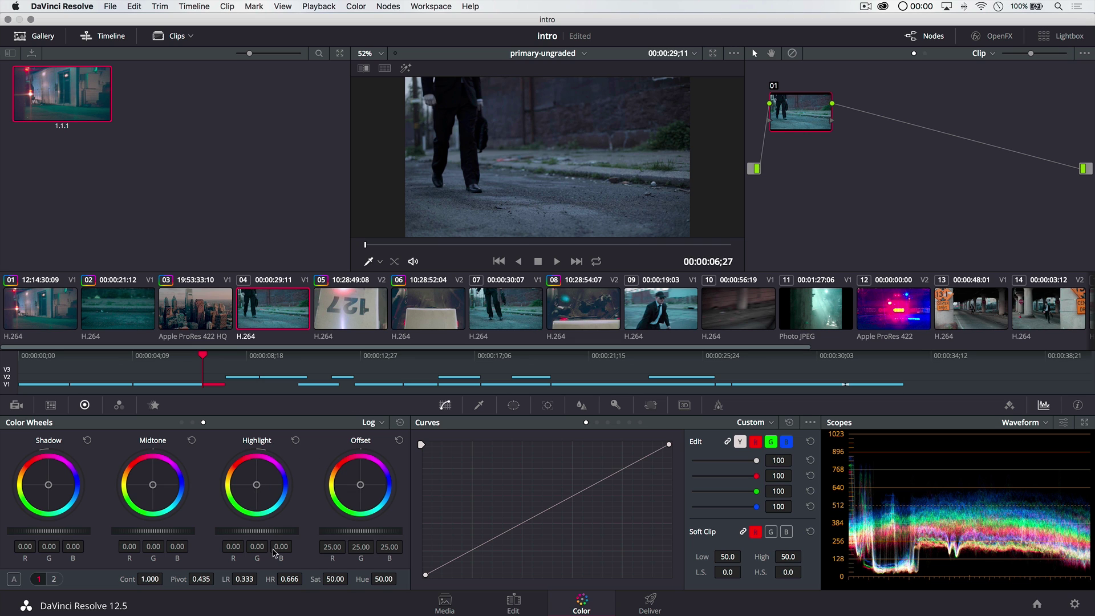
left_click(119, 322)
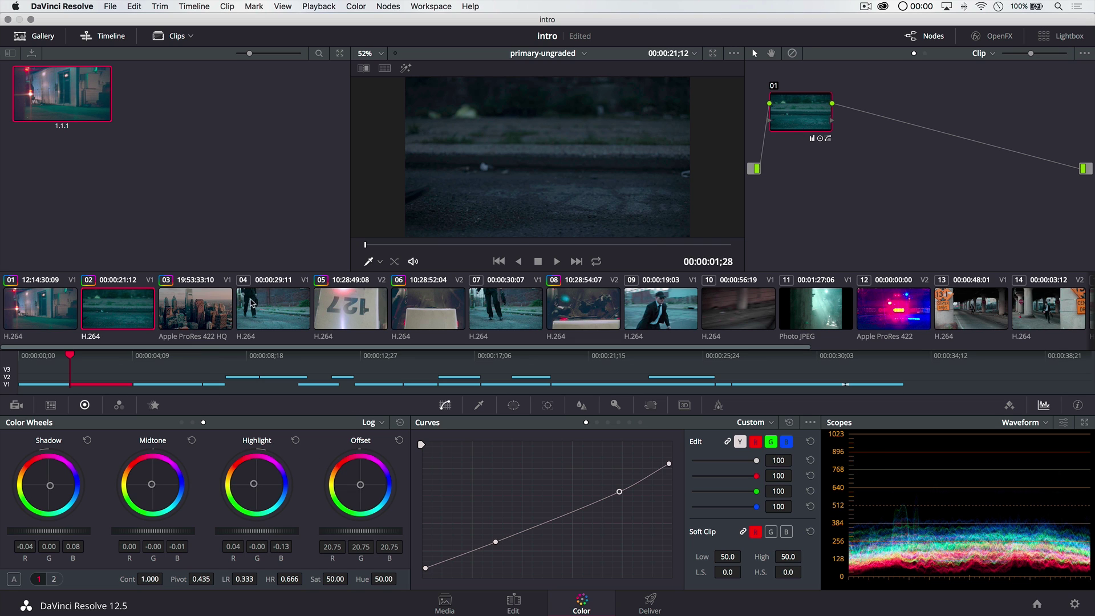
left_click_drag(273, 533, 262, 532)
- Grab a still of graded clip 02 and apply its grade to clip 04, the walking legs shot
right_click(525, 144)
left_click(543, 161)
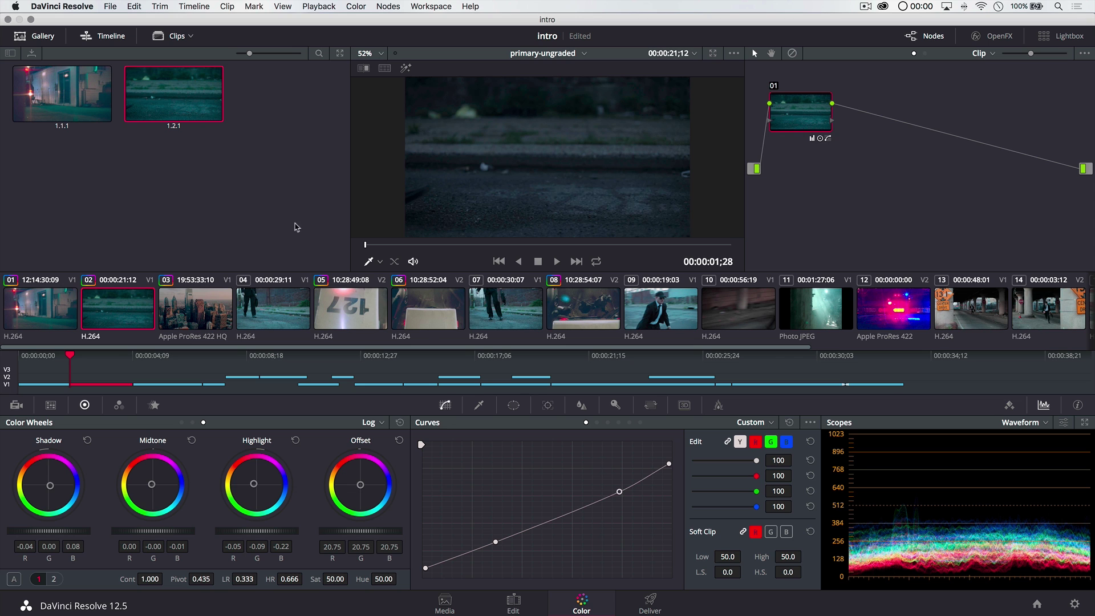
left_click(278, 309)
right_click(175, 93)
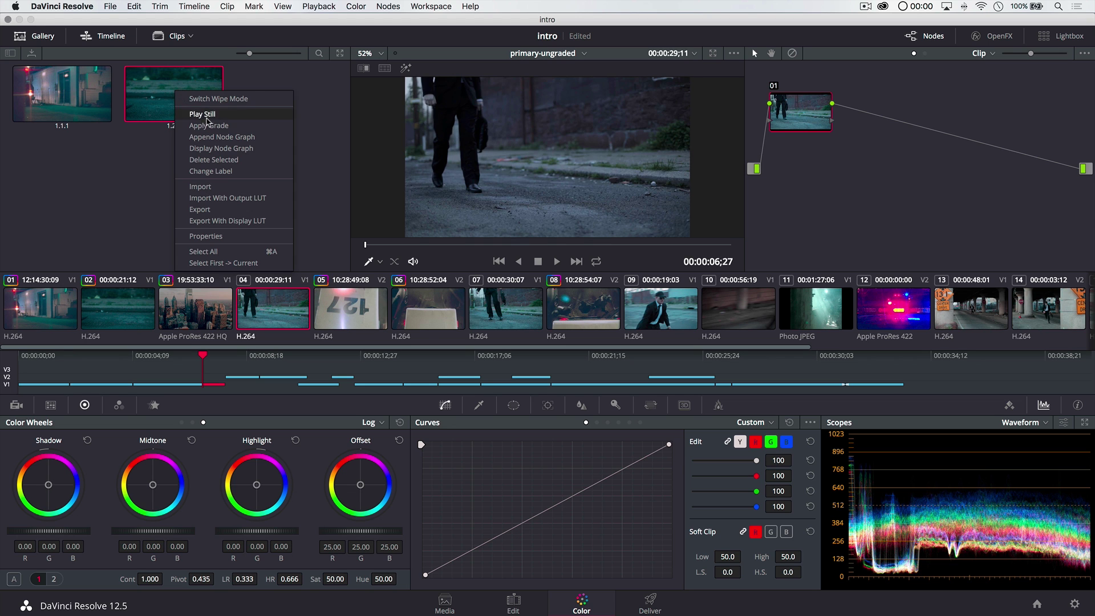
left_click(200, 127)
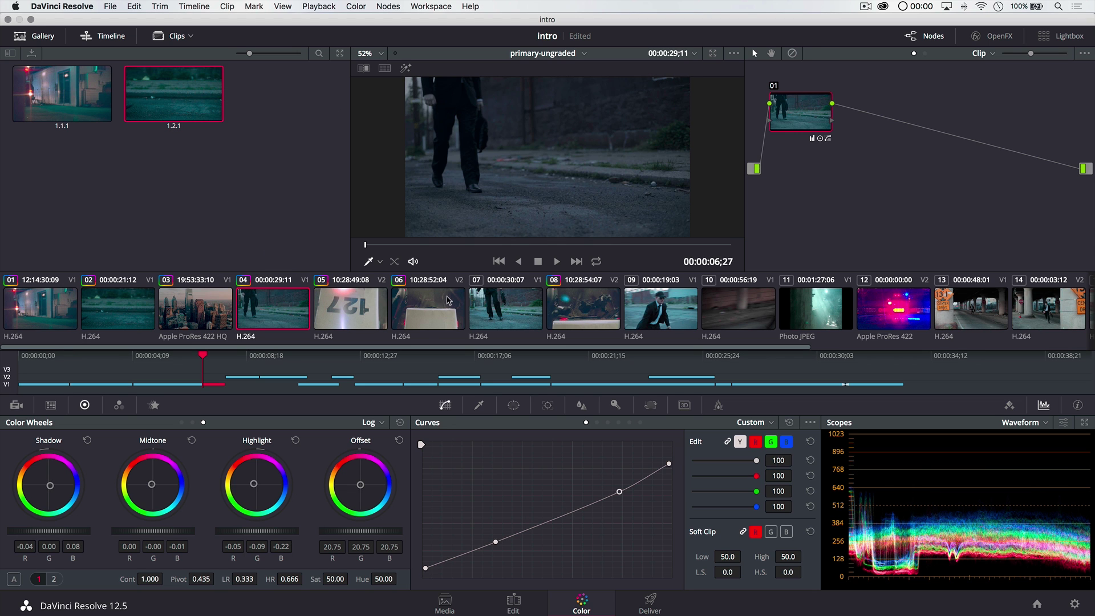
- Apply the grade from still 1.2.1 to clips 07 and 09, the shots of the suited man
left_click(502, 306)
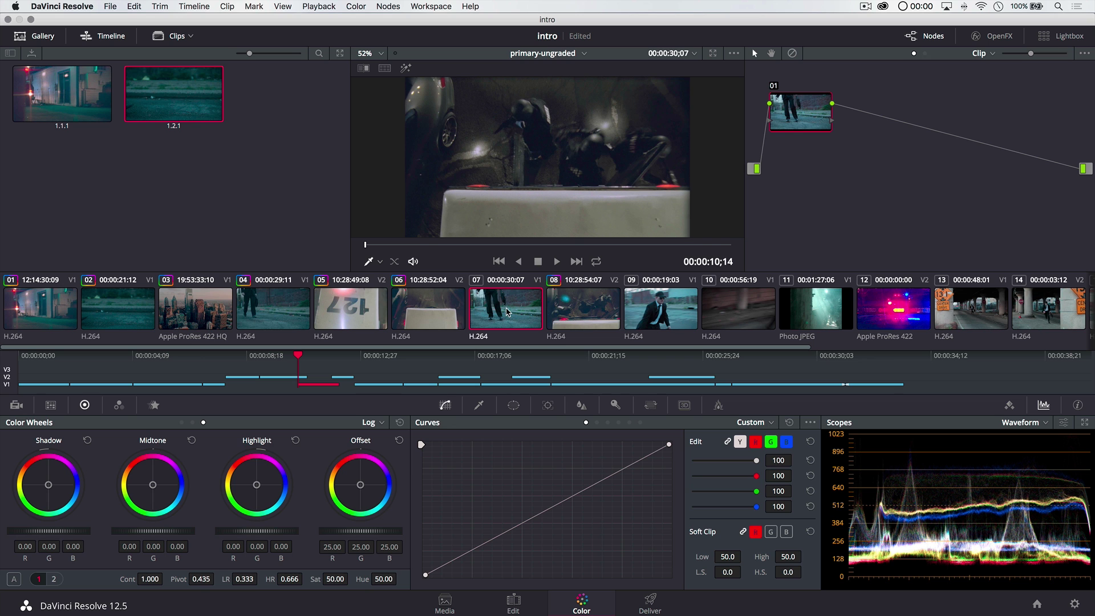
left_click(484, 245)
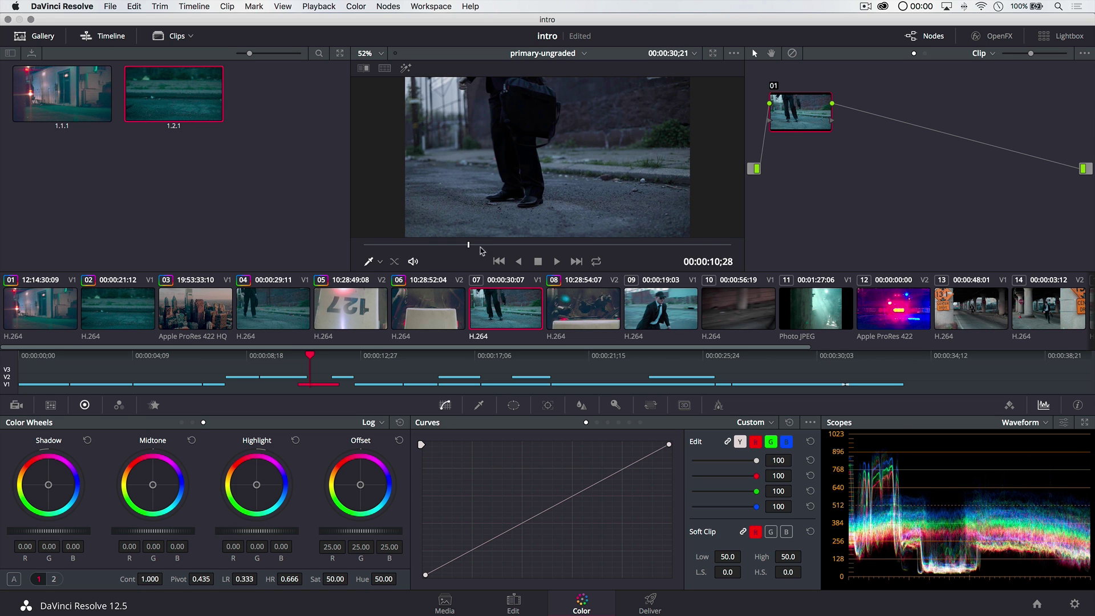
right_click(180, 101)
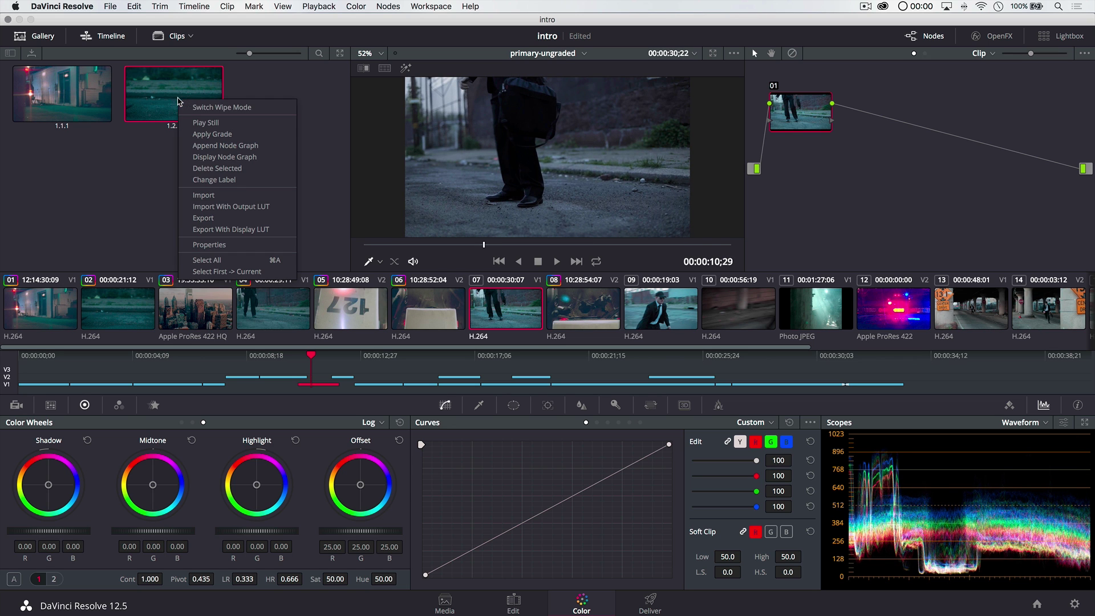
left_click(216, 134)
left_click_drag(478, 249, 650, 247)
left_click(690, 304)
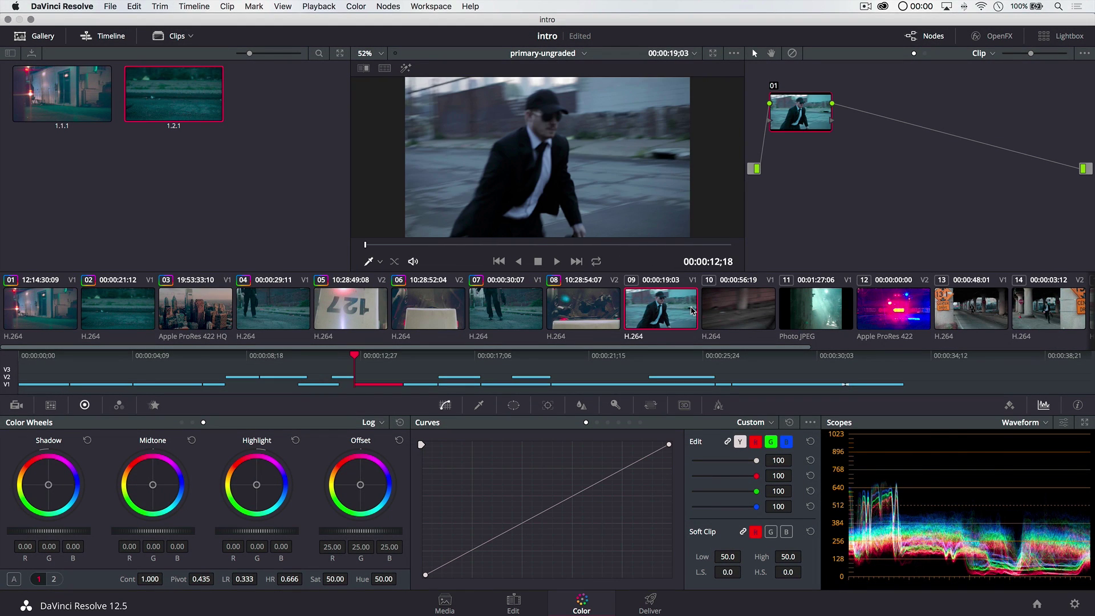
right_click(183, 107)
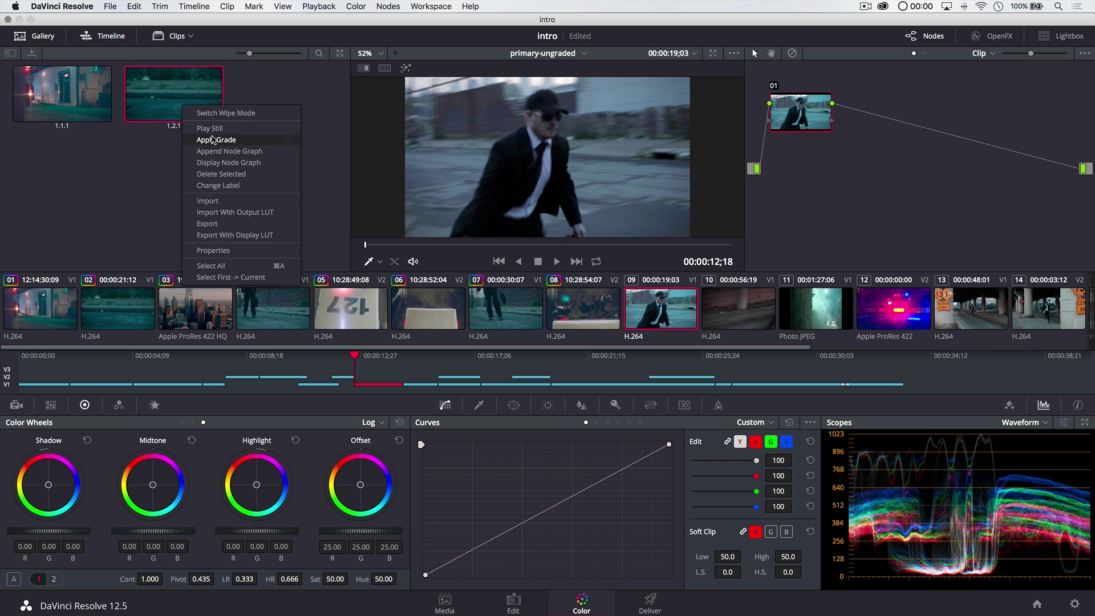
left_click(214, 139)
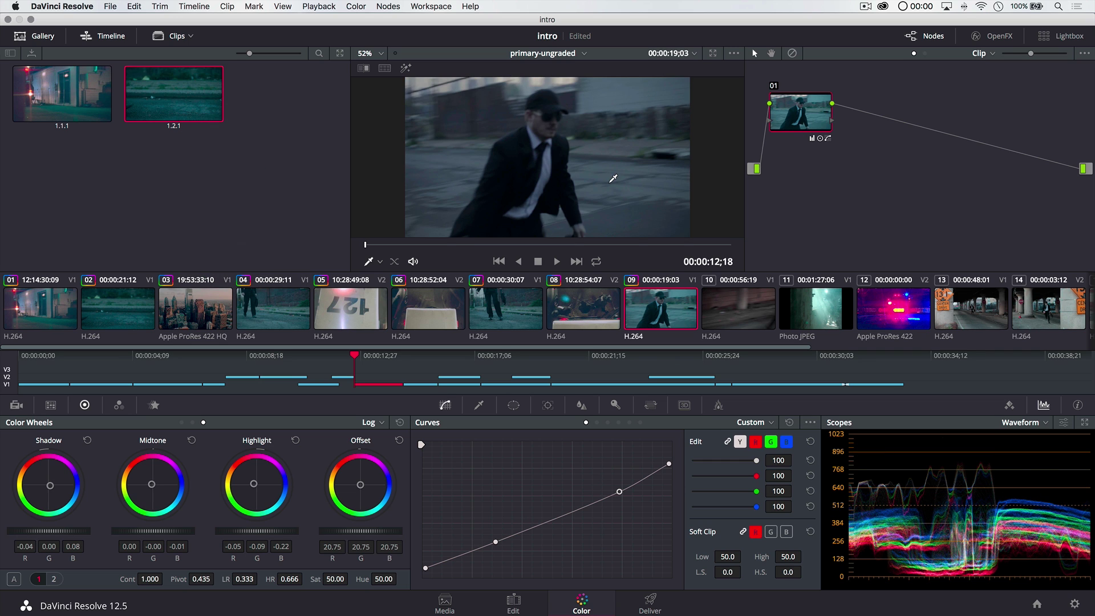
- Apply the grade from still 1.2.1 to clip 10 and brighten its darker tones by raising the curve's lower control point
left_click(770, 317)
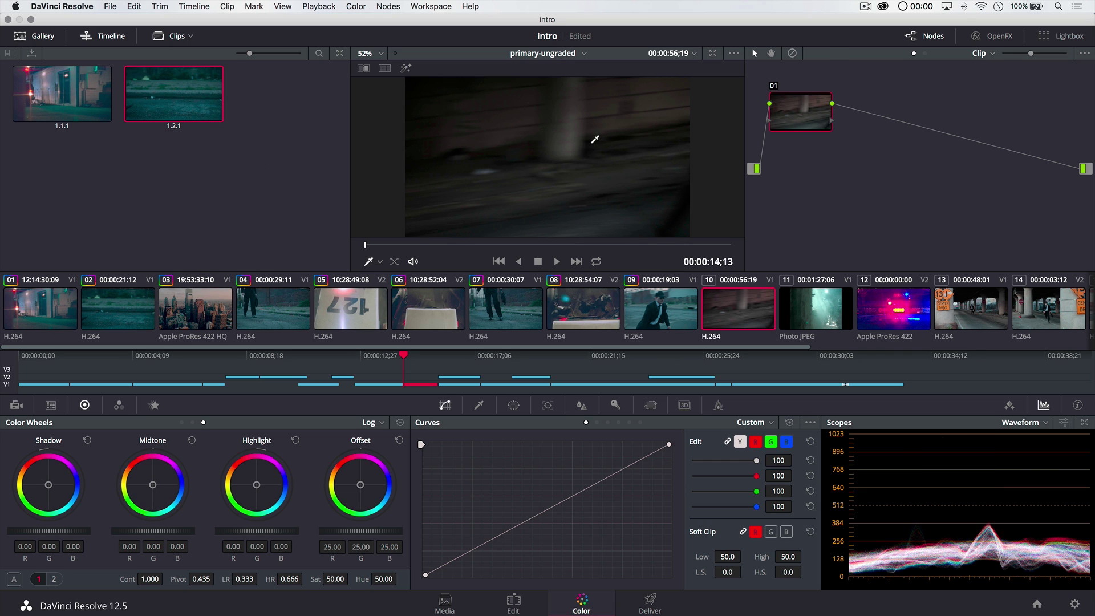
right_click(161, 90)
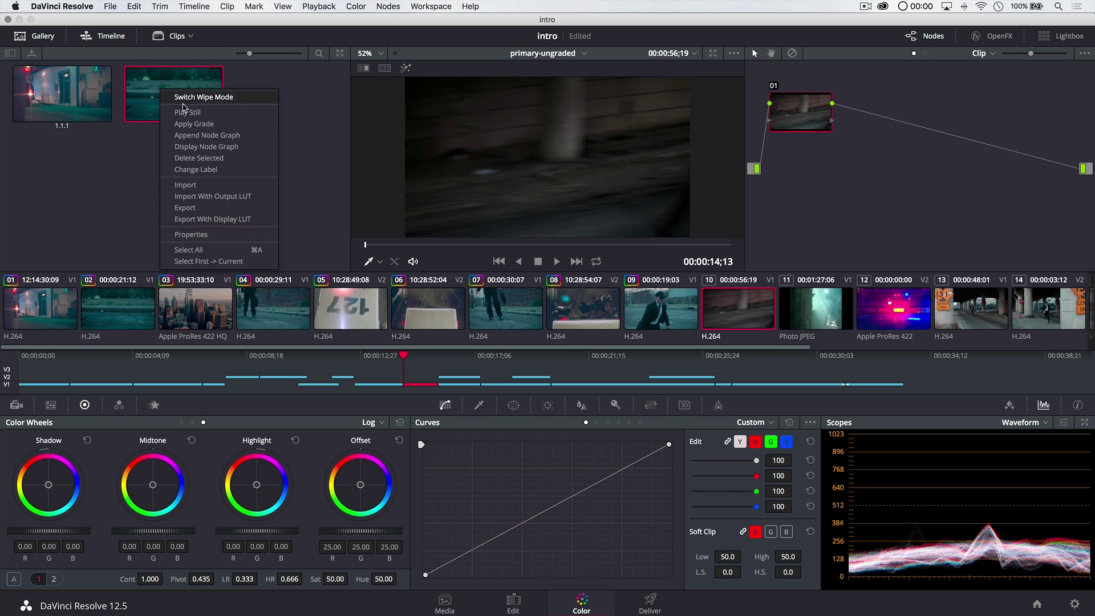
left_click(171, 125)
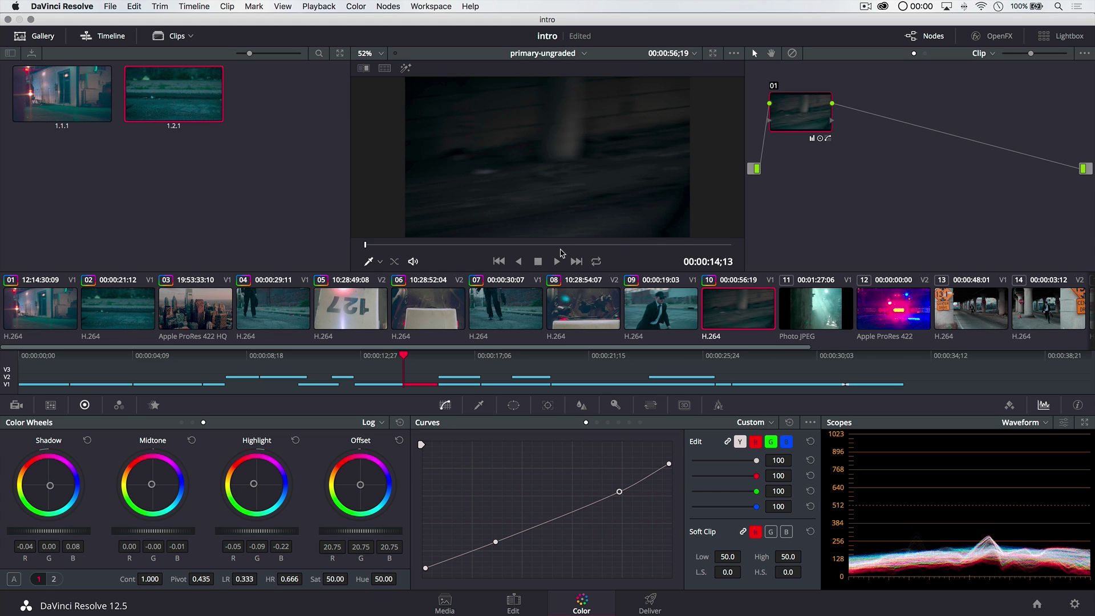
left_click_drag(376, 249, 440, 275)
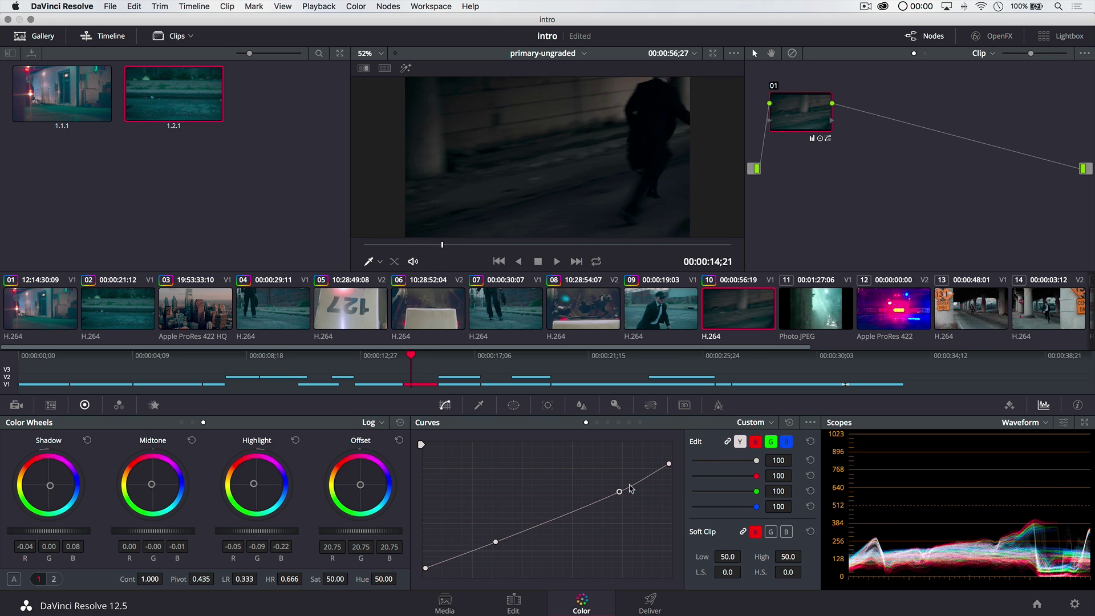
mouse_move(496, 544)
left_mouse_down()
mouse_move(494, 531)
mouse_move(496, 540)
left_mouse_up()
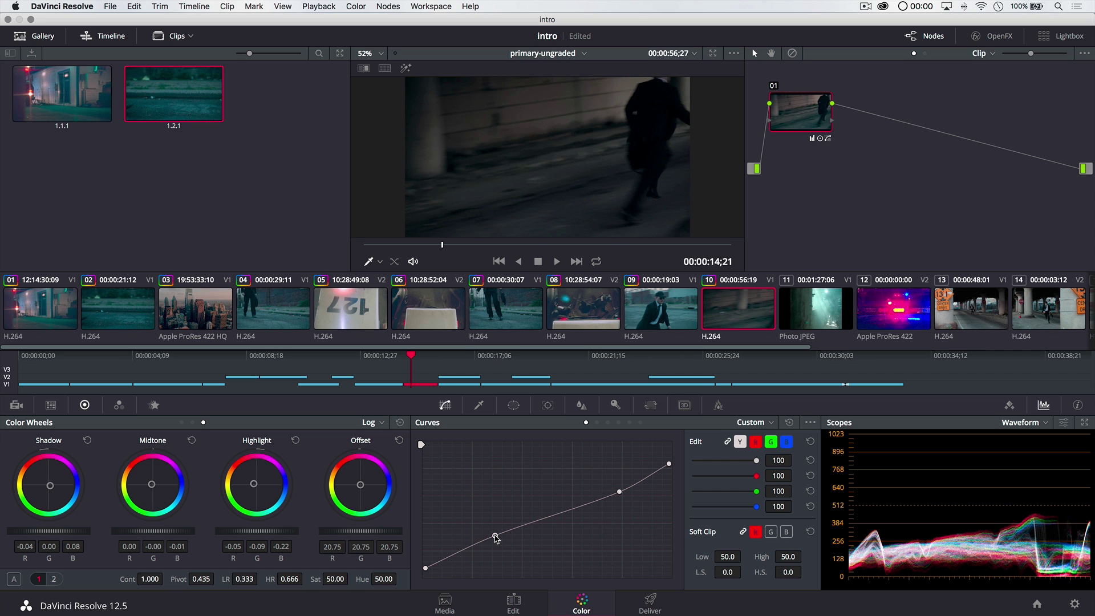
- Raise clip 10's upper curve control point slightly, nudge the lower one, and set Highlight RGB to -0.06, -0.09, -0.15
left_click_drag(620, 495, 618, 486)
left_click_drag(496, 537, 498, 536)
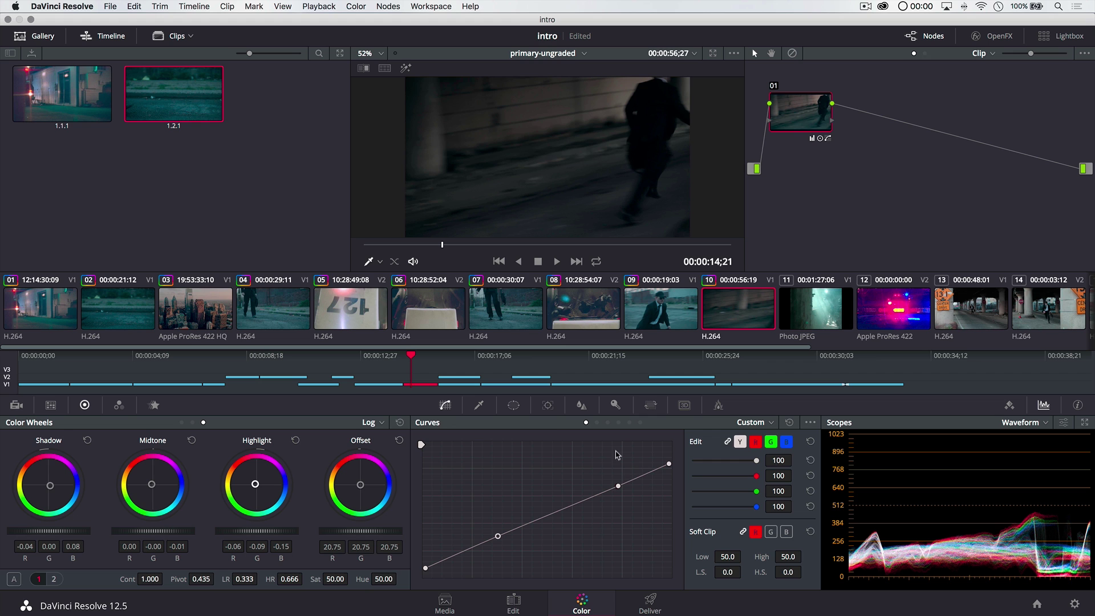
scroll(822, 313, "right", 5)
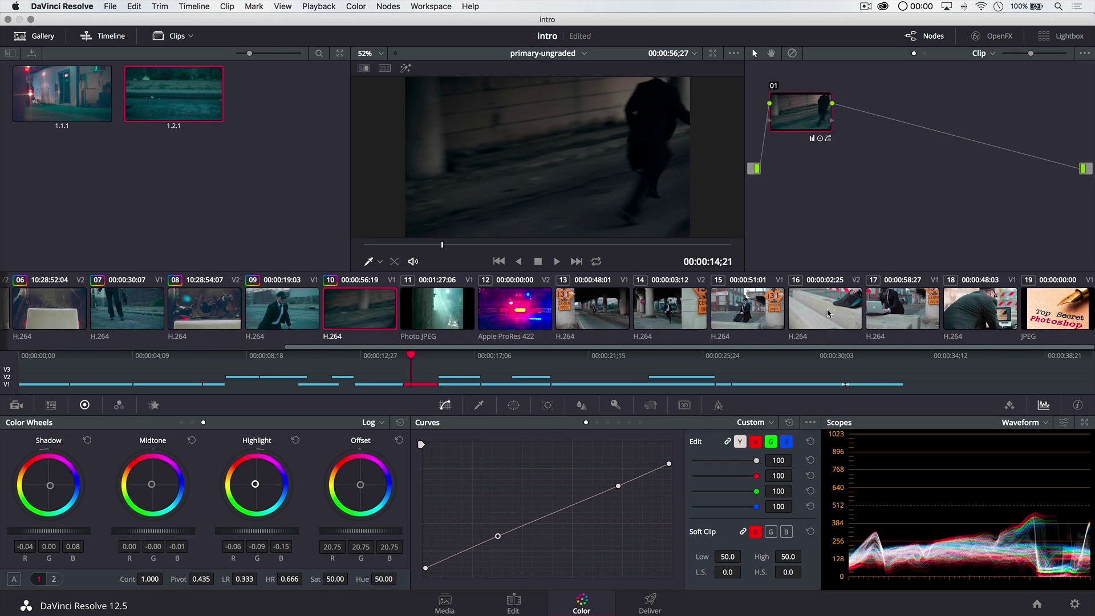
left_click(437, 327)
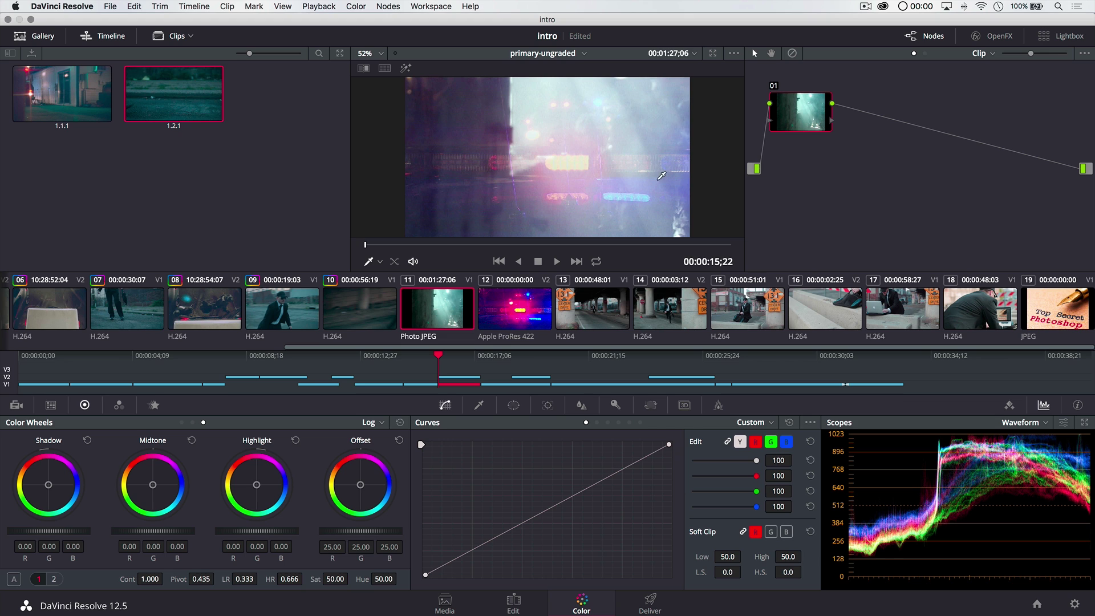
left_click(525, 318)
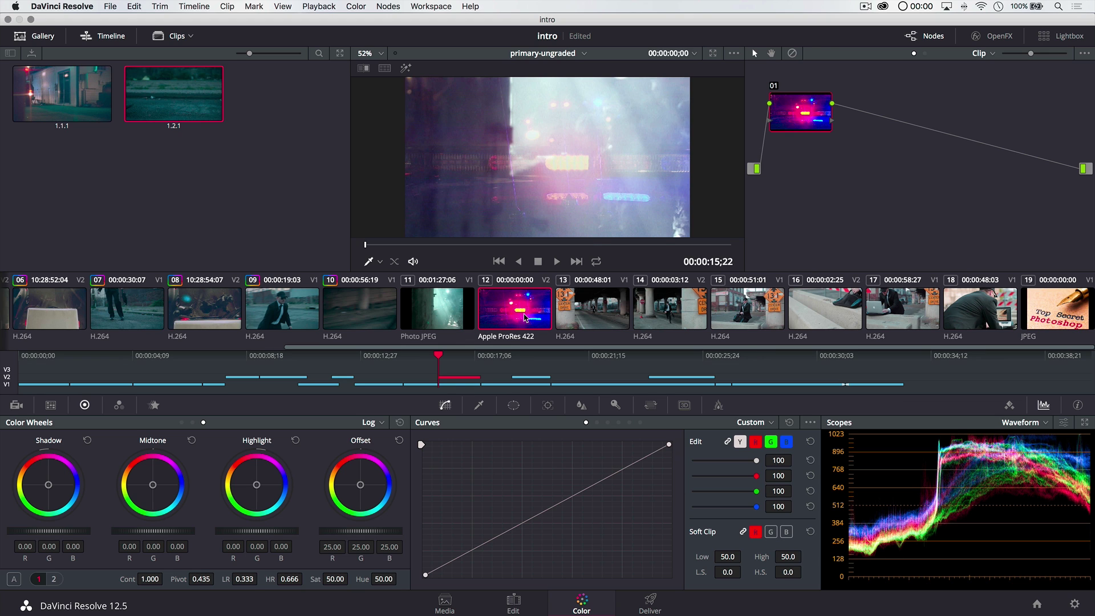
left_click(446, 321)
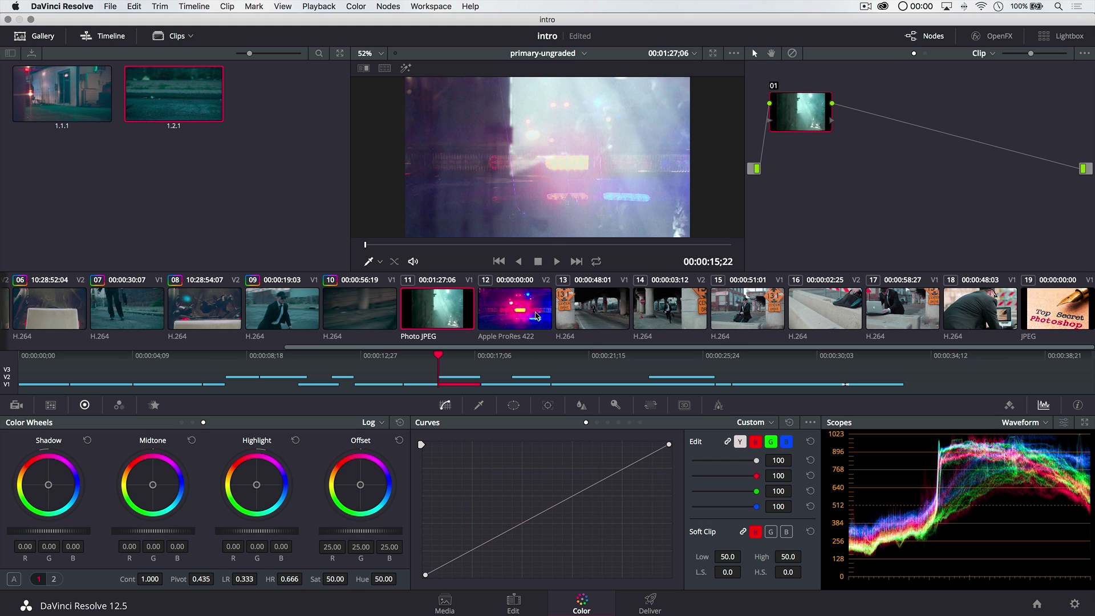
- Apply the grade from still 1.2.1 to clips 13 and 14, the underpass shots with the yellow sign
left_click(588, 315)
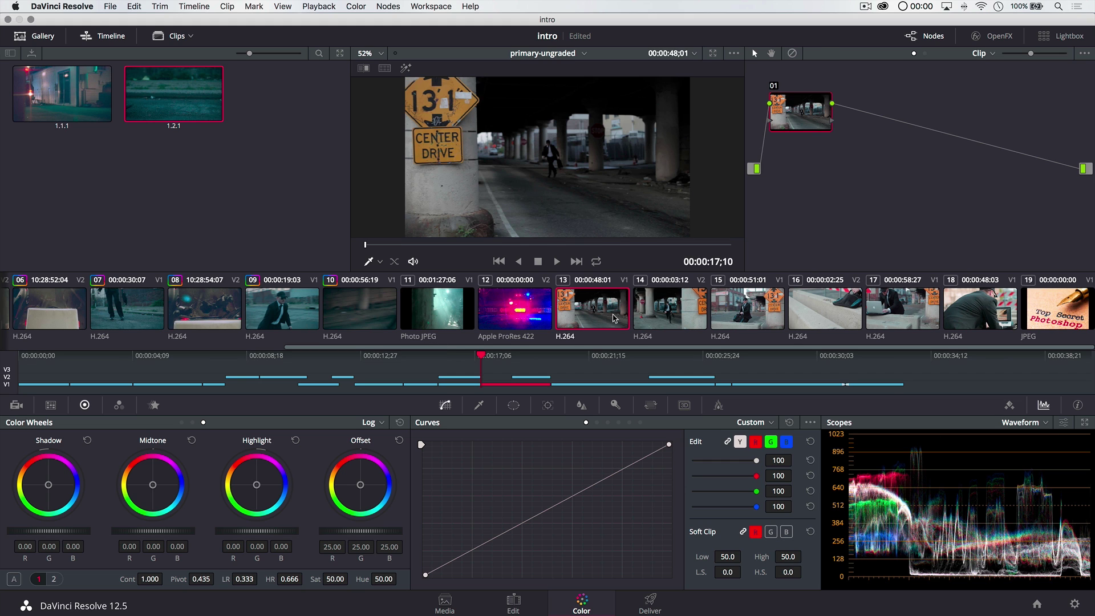
right_click(192, 117)
left_click(218, 147)
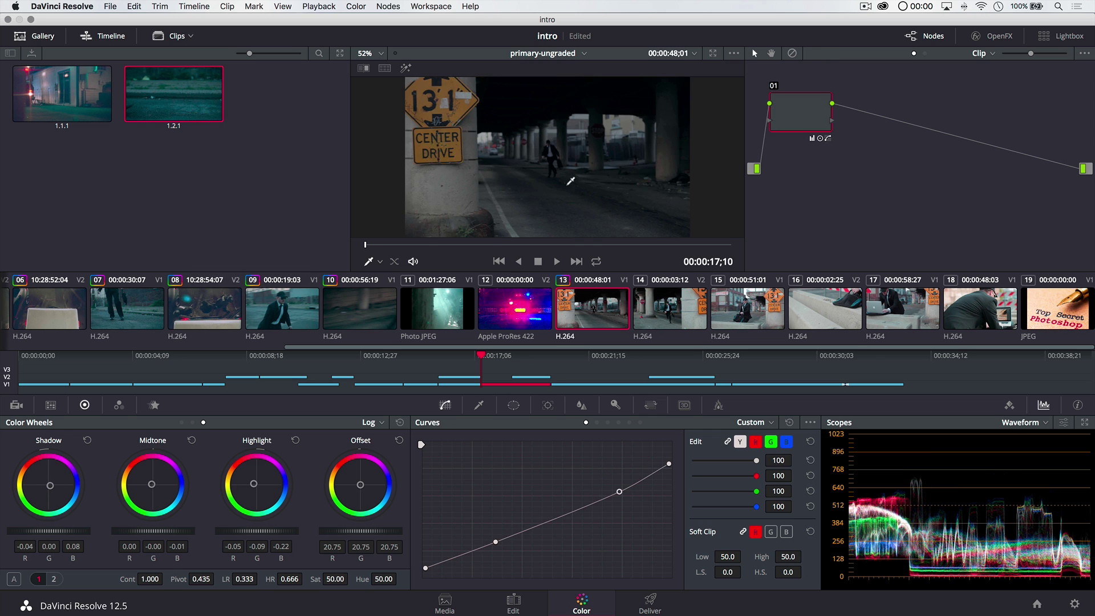
left_click(684, 322)
right_click(167, 84)
left_click(194, 113)
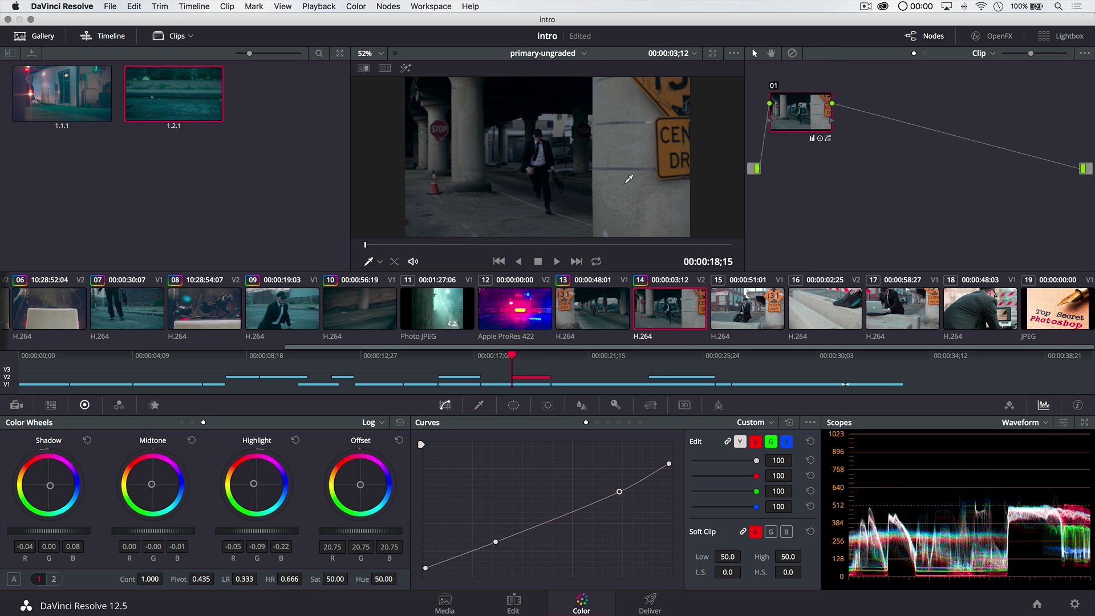
- Apply the grade from still 1.2.1 to clips 15 and 16, the shots of the bag at the concrete barrier
left_click(747, 302)
right_click(201, 101)
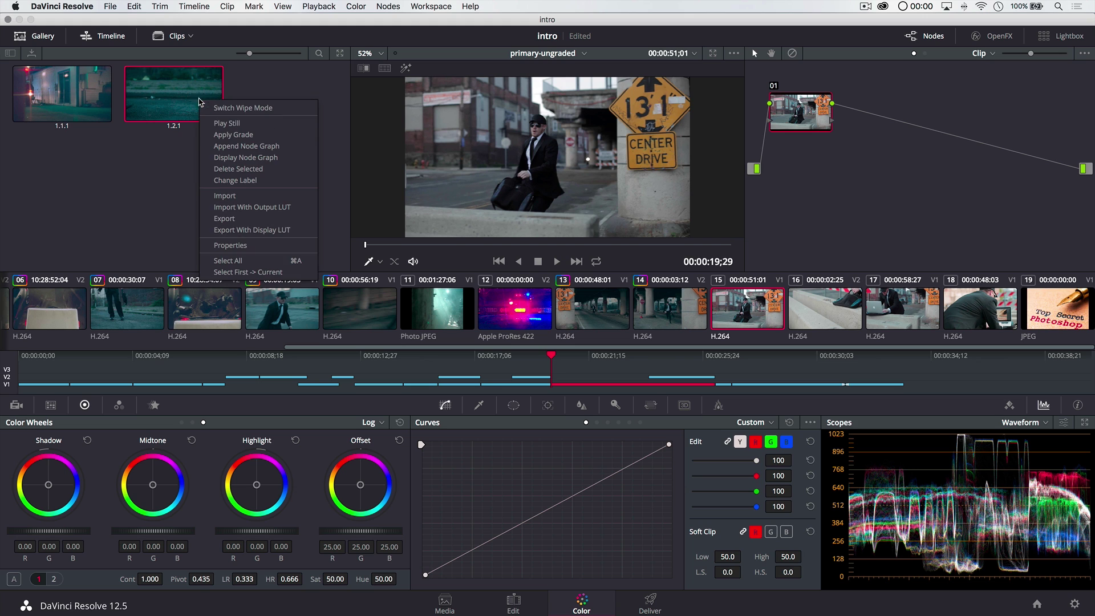
left_click(237, 137)
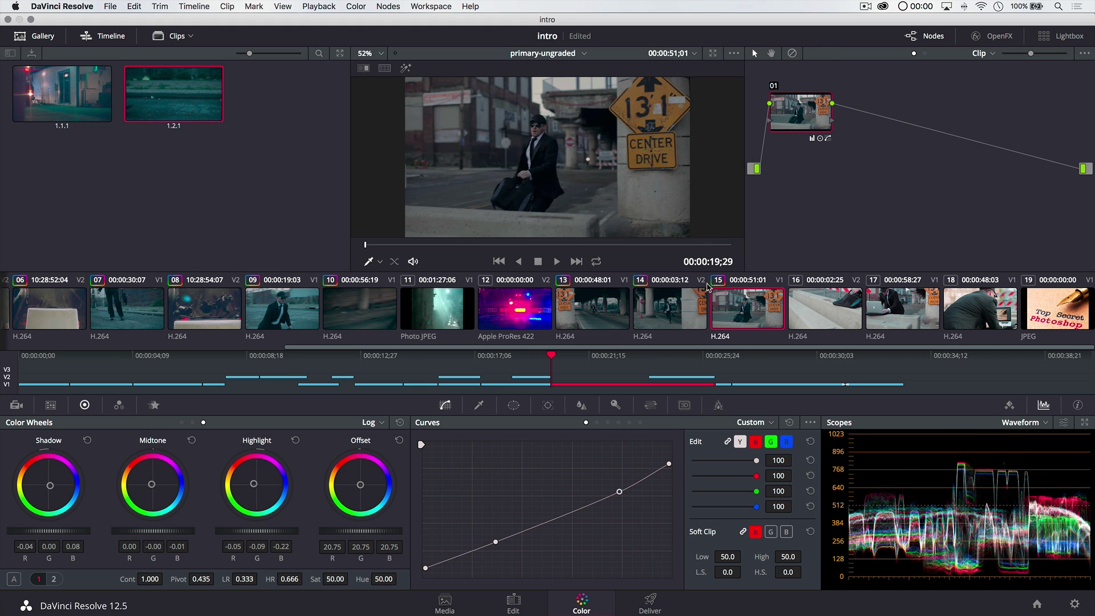
left_click(819, 305)
right_click(173, 96)
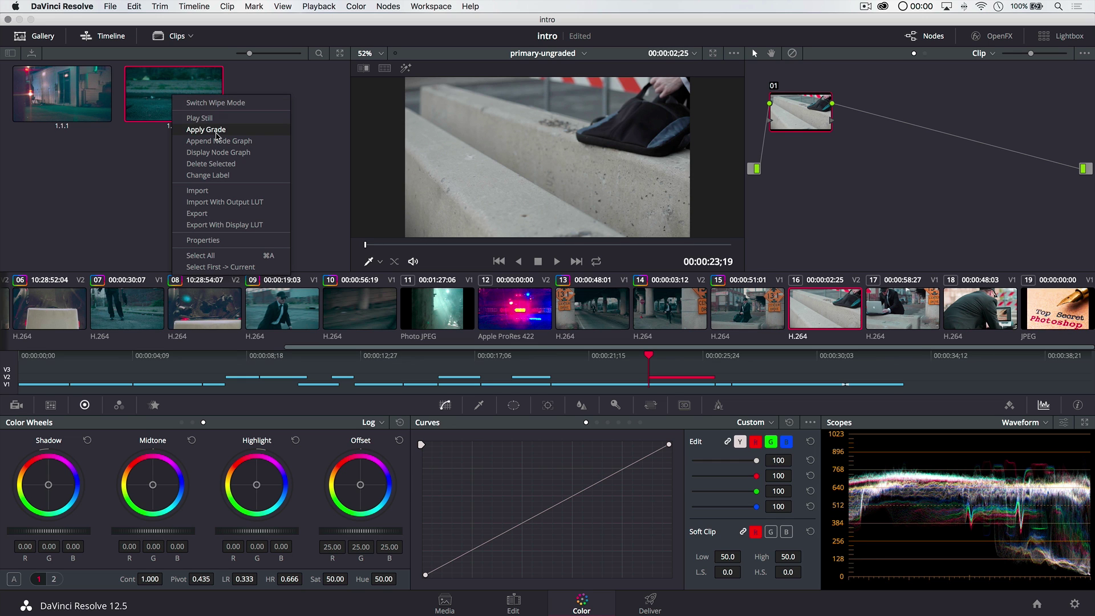
left_click(217, 135)
- Apply the grade from still 1.2.1 to clips 17 and 18, the shots of the man at the laptop
key("Down")
right_click(195, 92)
left_click(228, 127)
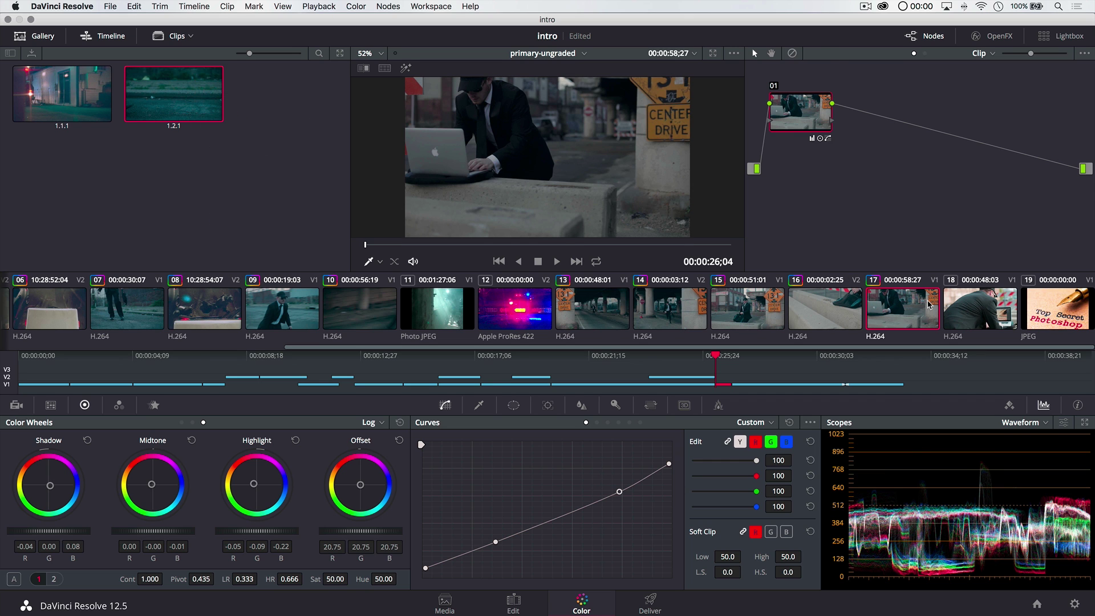
left_click(978, 300)
right_click(167, 96)
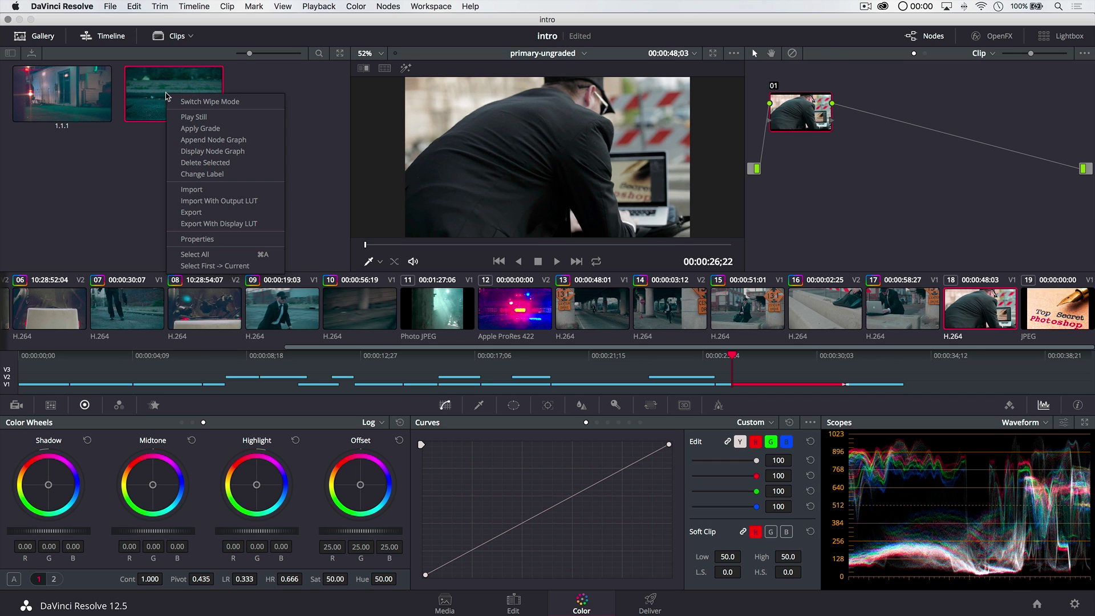
left_click(200, 128)
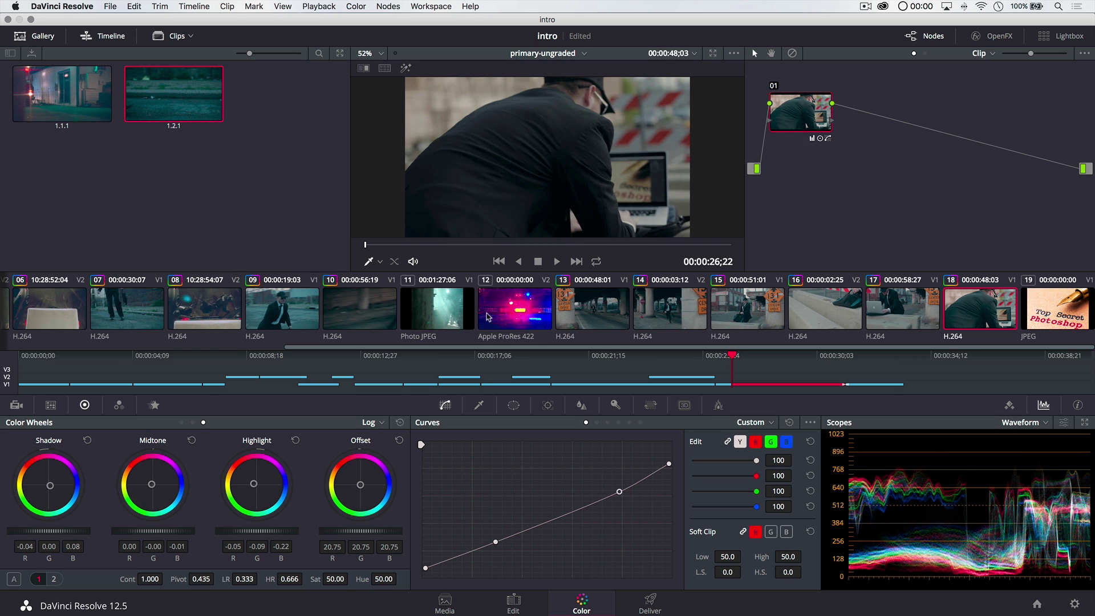
- Soften clip 11's contrast curve by raising the black point, lowering the white point and adding a shadow and a raised highlight control point
left_click(462, 311)
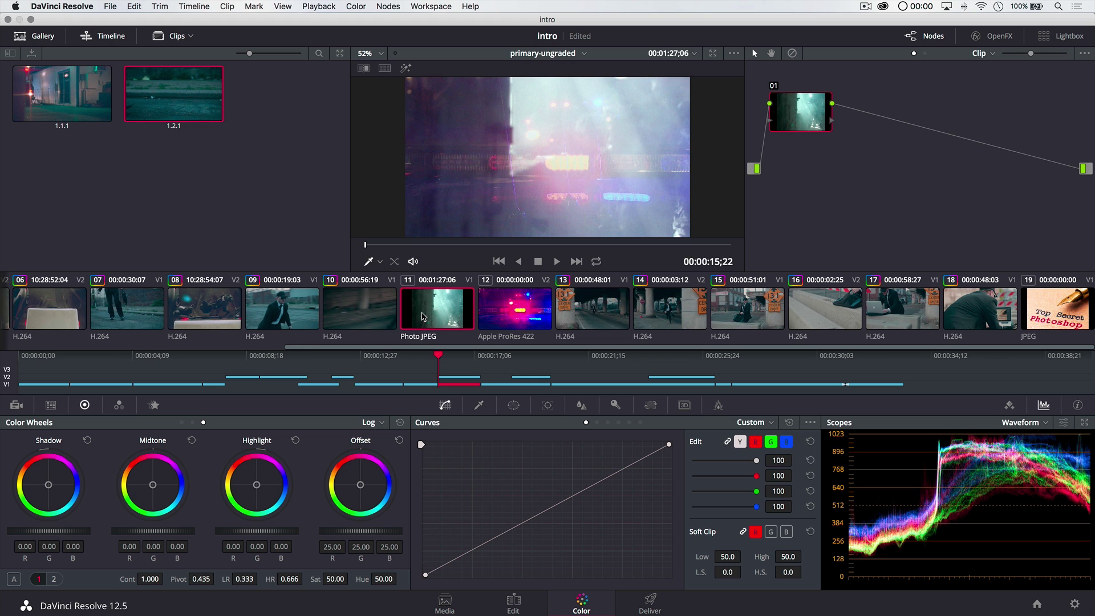
scroll(428, 319, "left", 3)
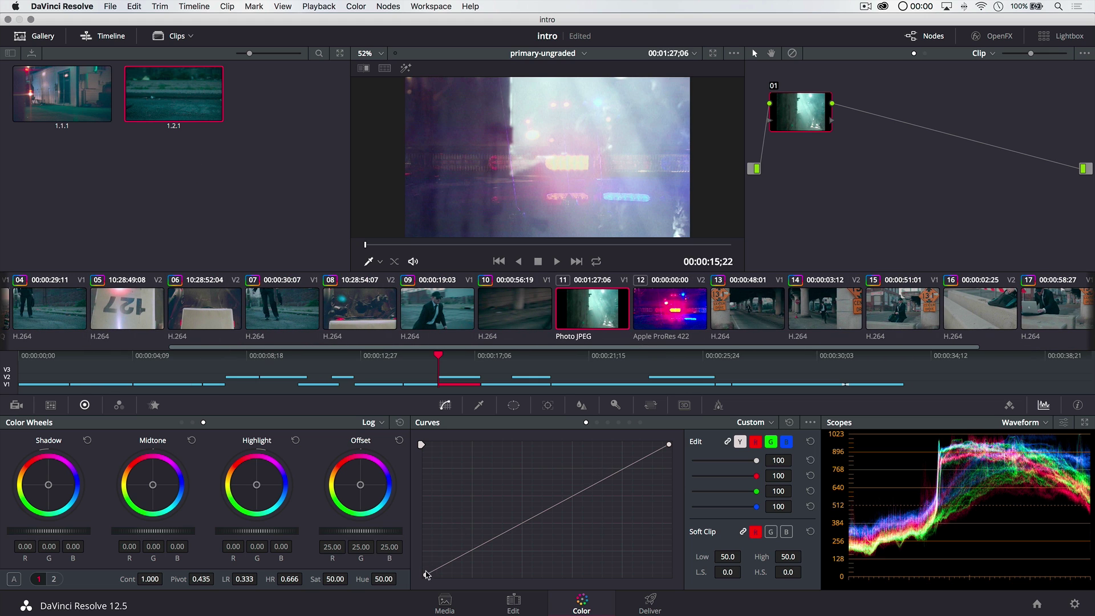
left_click_drag(427, 578, 423, 573)
left_click_drag(420, 569, 420, 567)
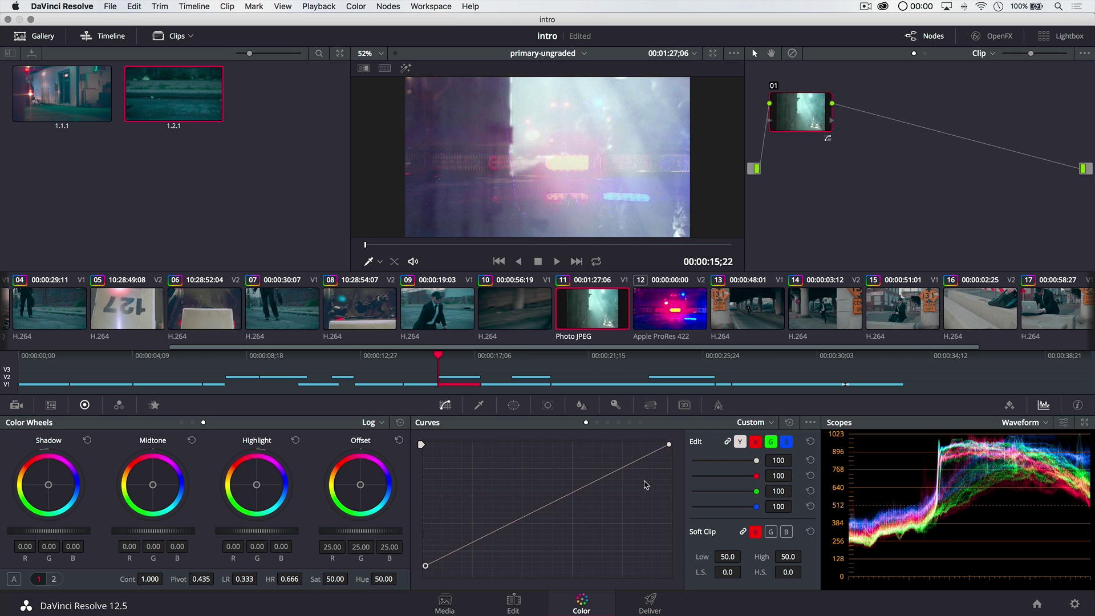
left_click_drag(671, 450, 670, 456)
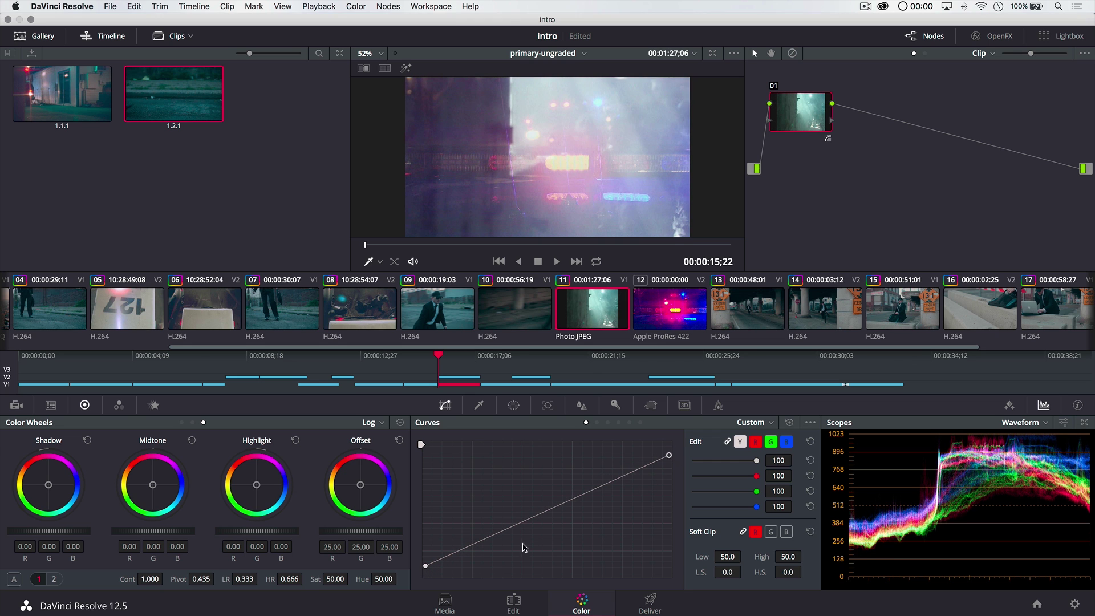
left_click(489, 540)
left_click_drag(490, 542, 488, 542)
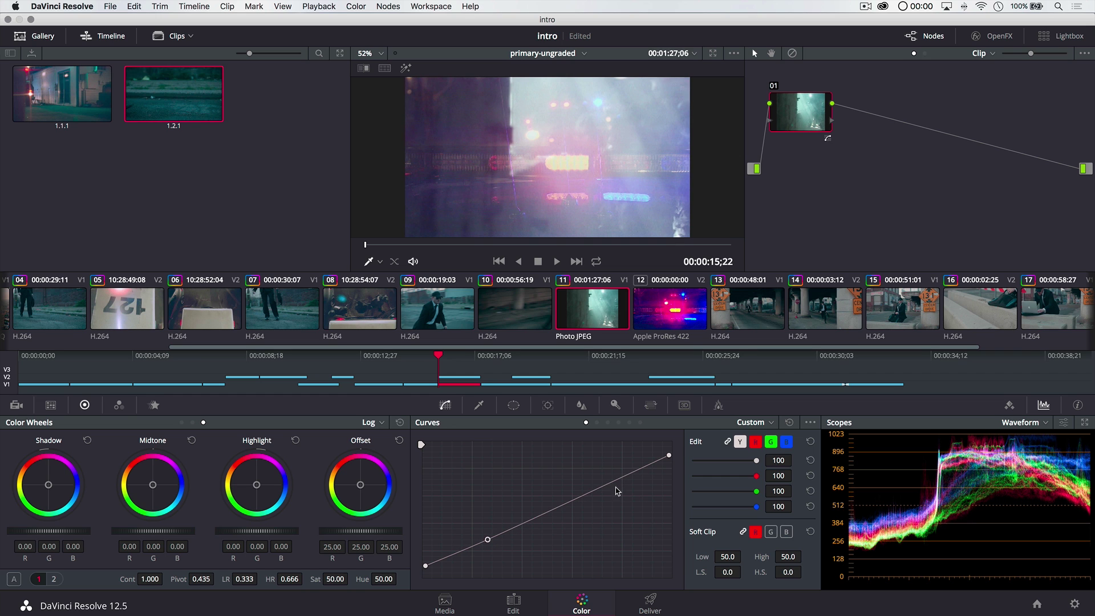
left_click_drag(615, 482, 614, 479)
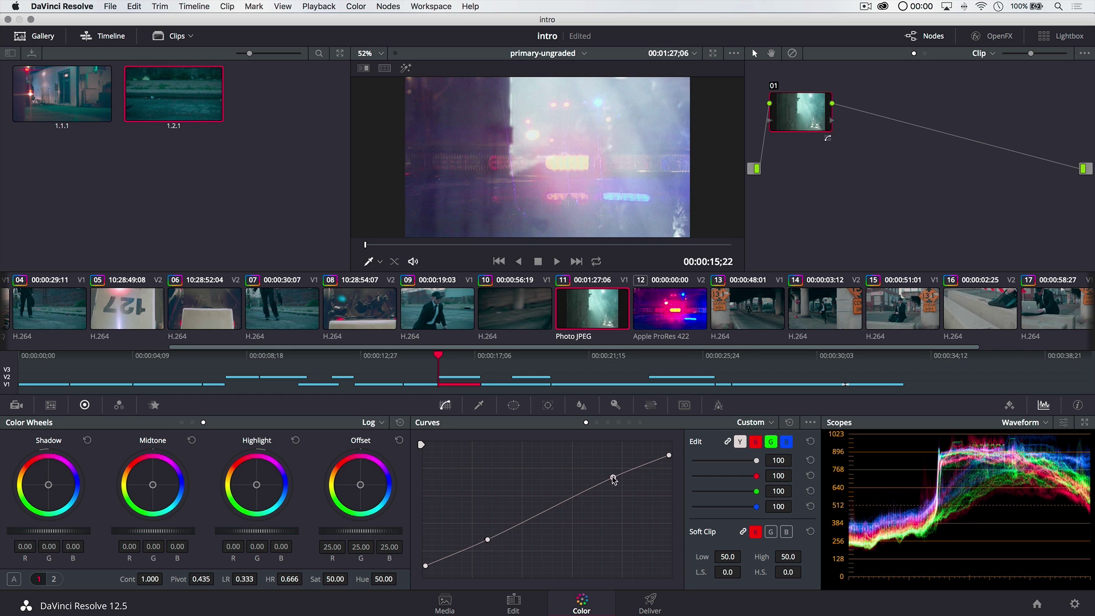
- Tint clip 11 with the Log wheels: Shadow -0.05, 0.00, 0.12, Midtone -0.01, 0.00, 0.02, Highlight 0.02, 0.00, -0.05
left_click_drag(257, 486, 255, 484)
left_click_drag(48, 487, 50, 486)
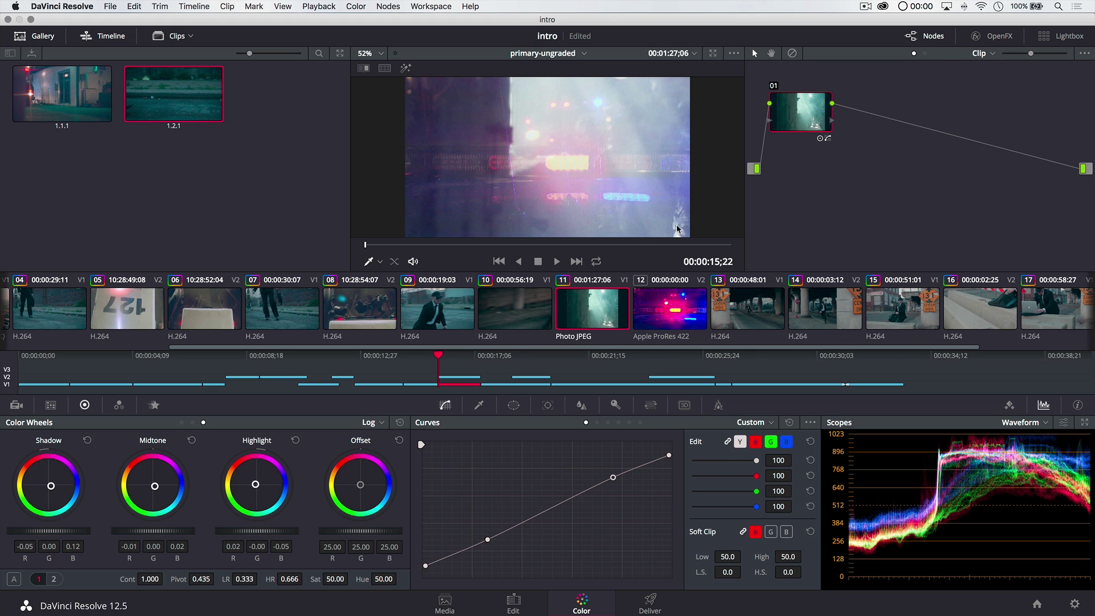
left_click(675, 327)
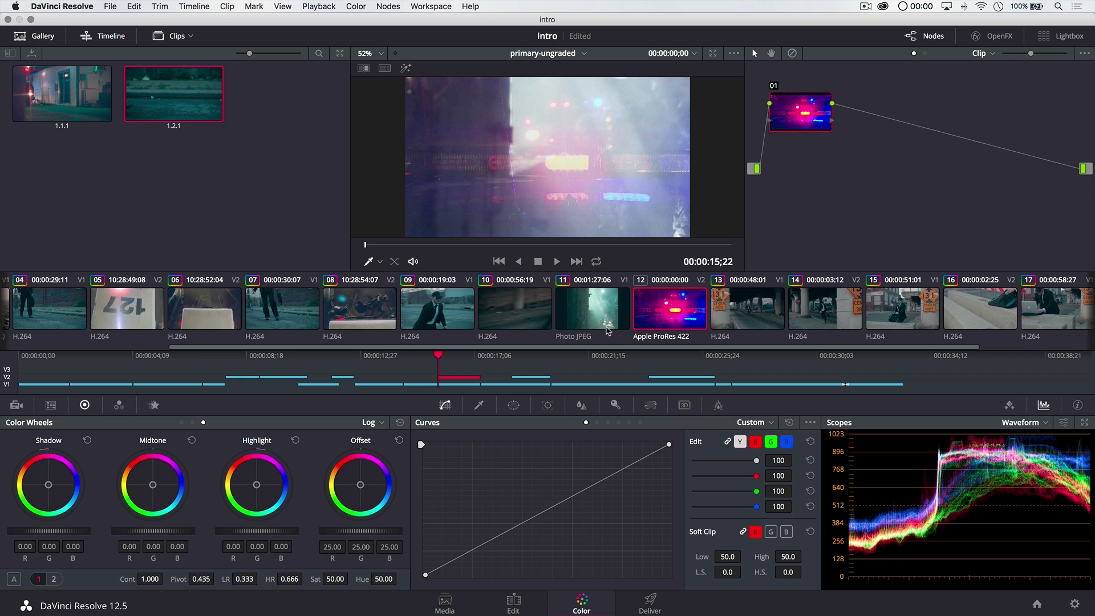
left_click(599, 329)
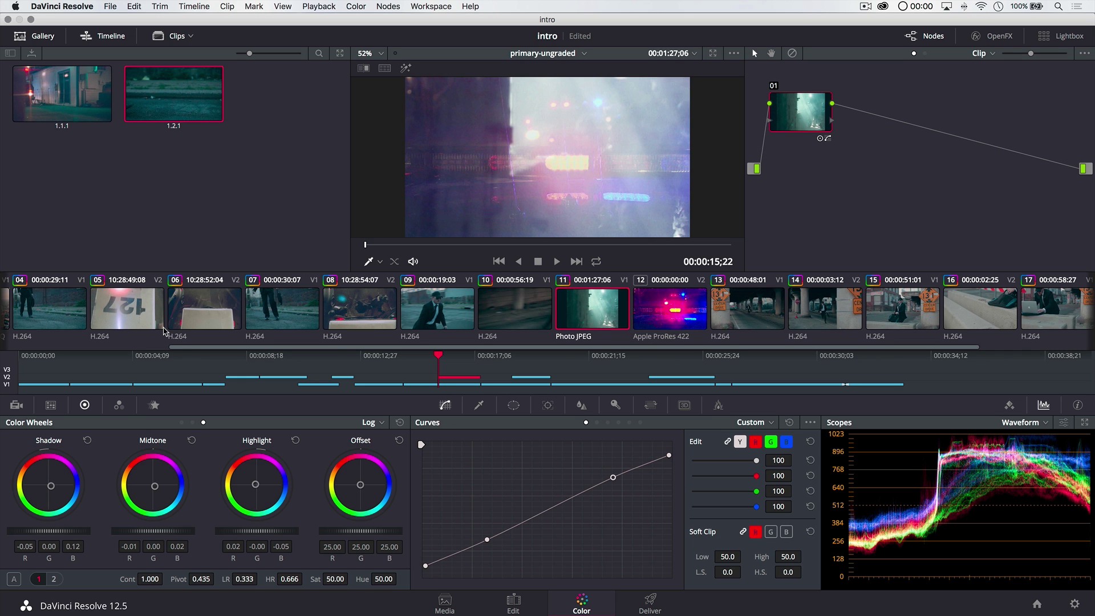
- Return to clip 01, switch to the Deliver page and choose the Premiere XML render preset
scroll(100, 317, "left", 3)
left_click(47, 317)
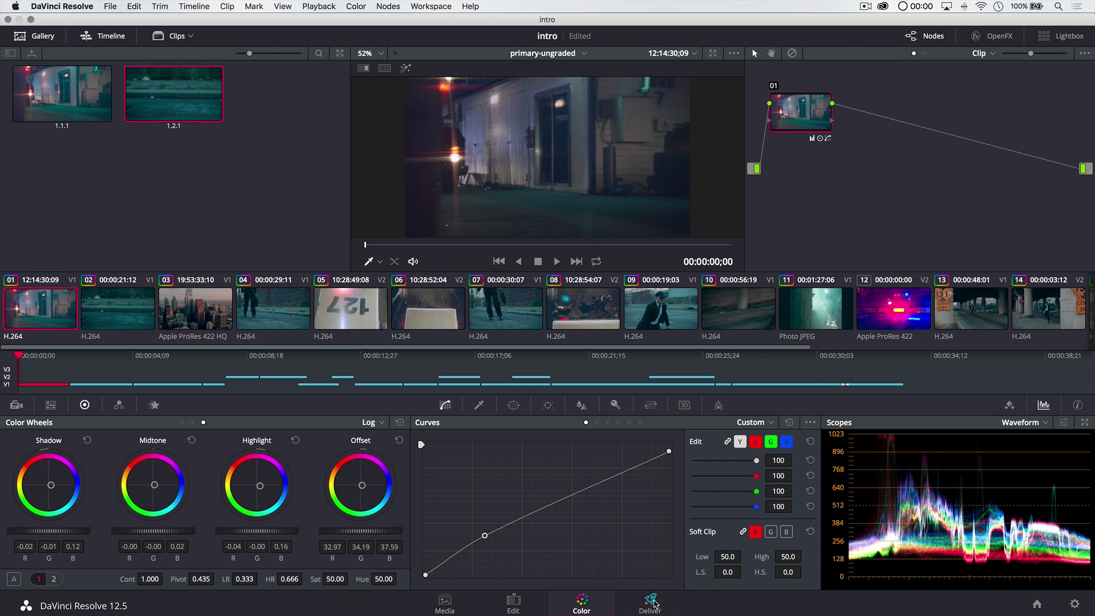
left_click(652, 602)
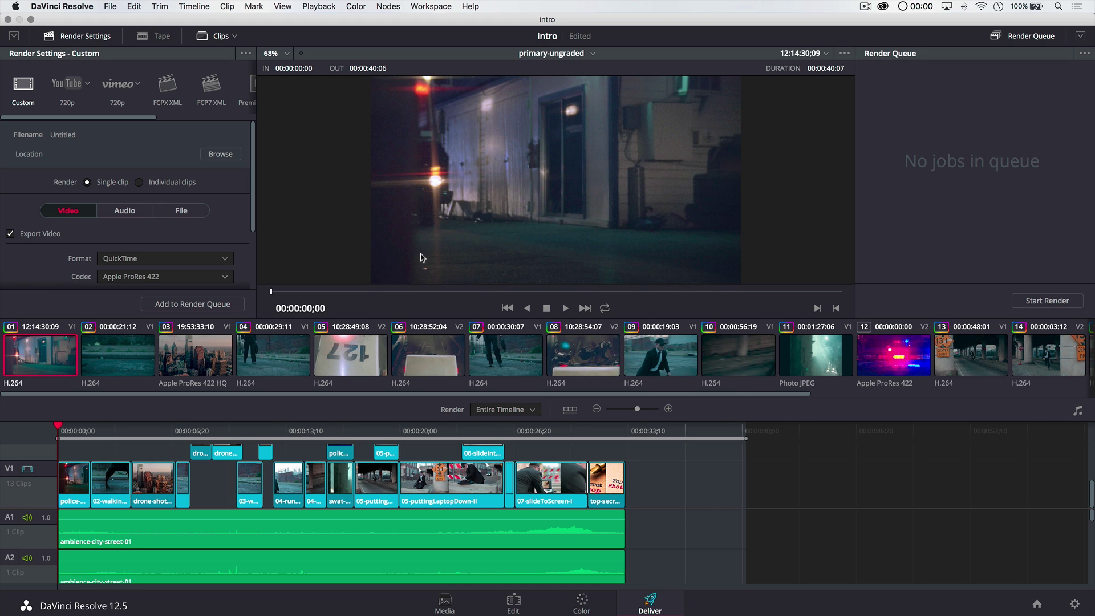
left_click_drag(92, 118, 146, 118)
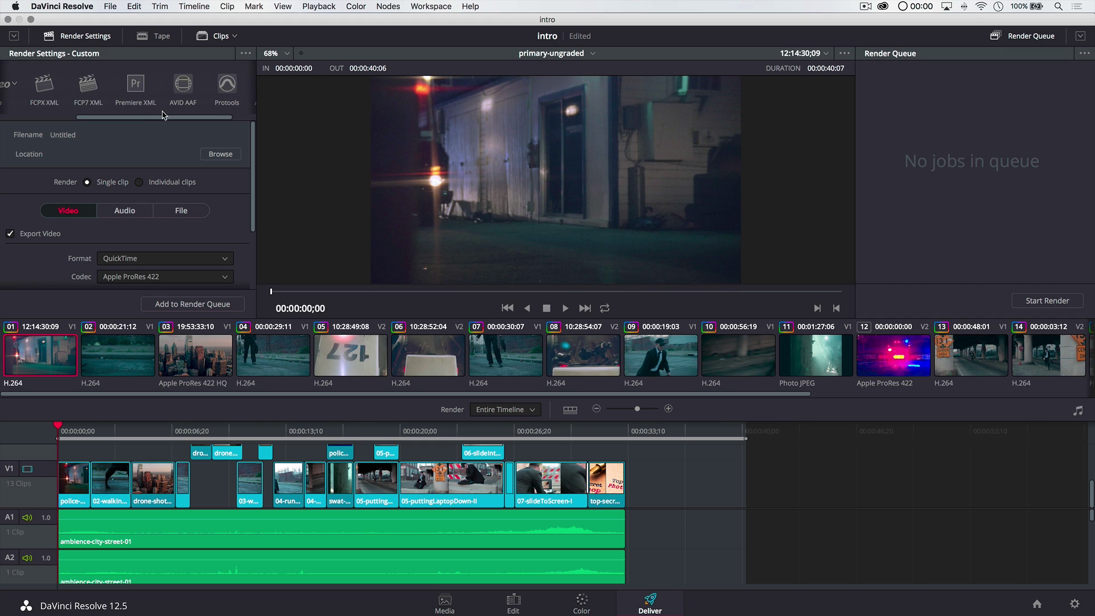
left_click(167, 89)
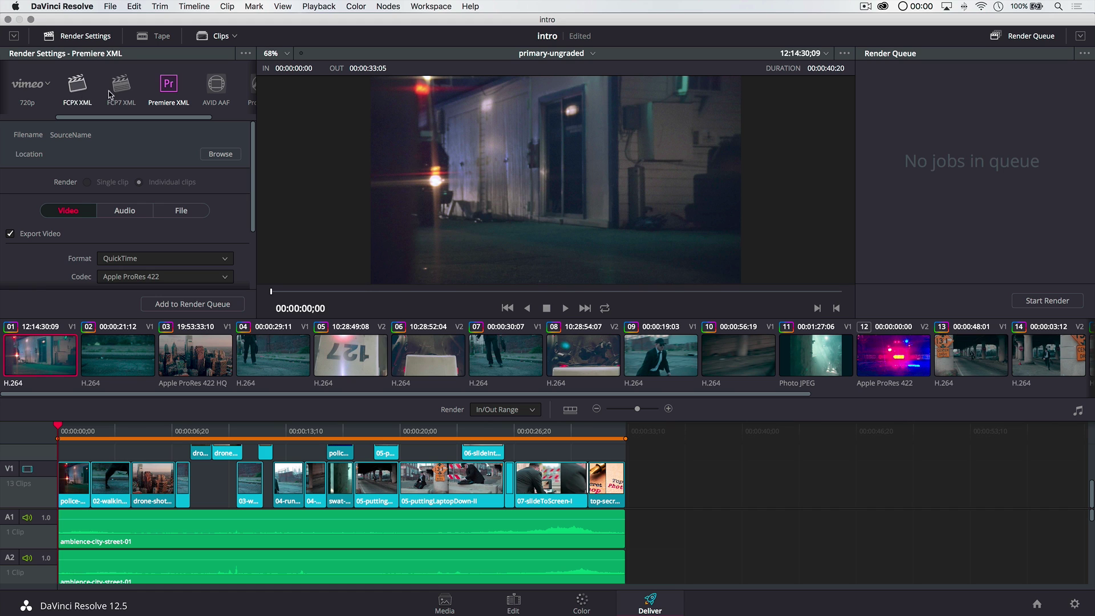
left_click_drag(146, 118, 214, 119)
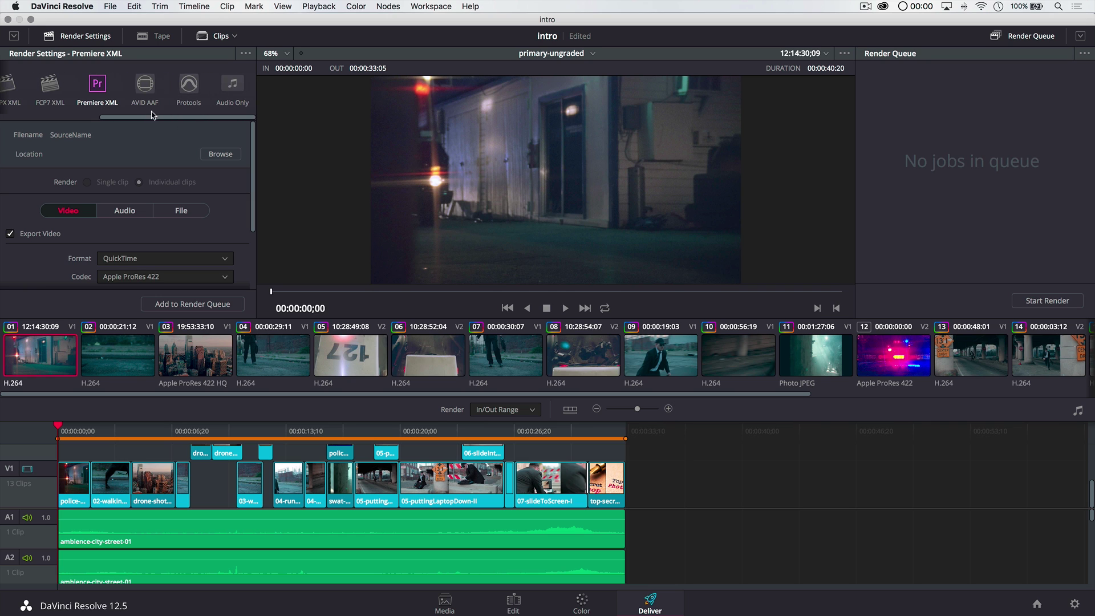
left_click_drag(204, 118, 91, 120)
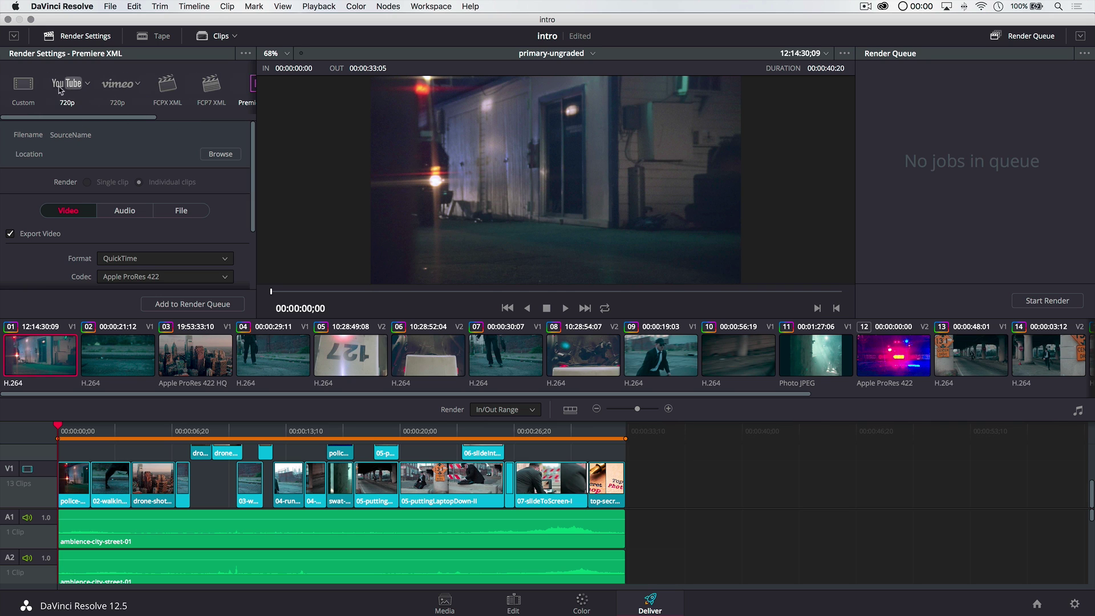
left_click(138, 85)
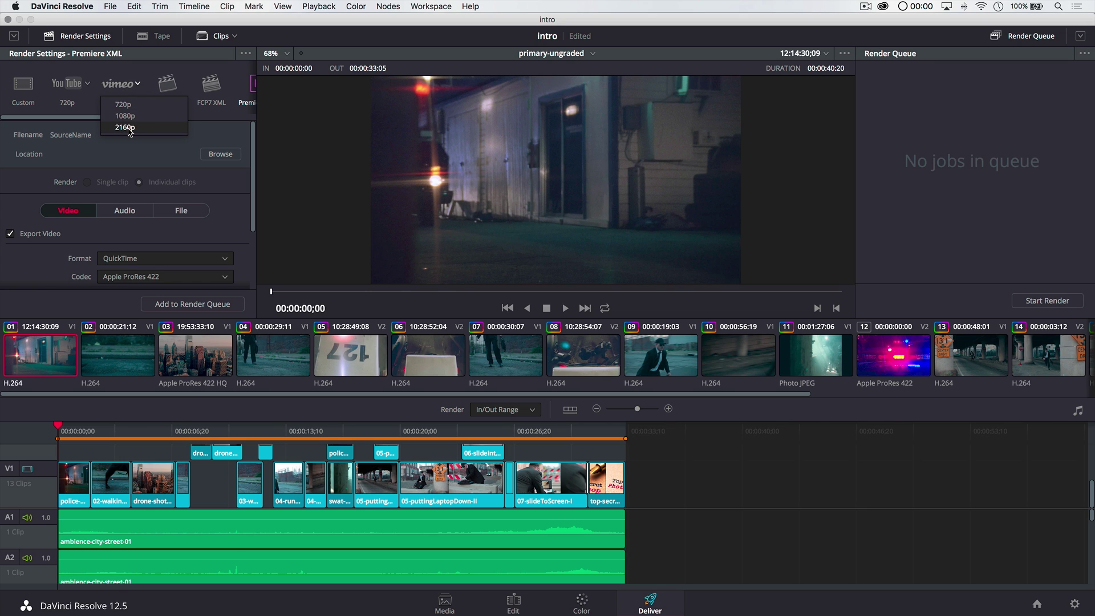
left_click(138, 86)
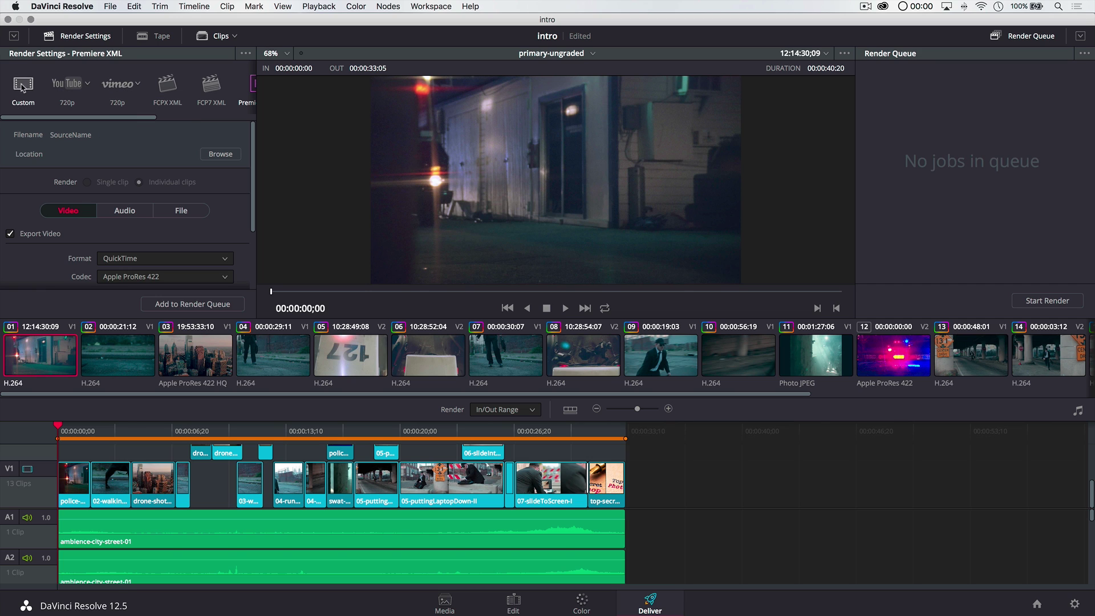
mouse_move(141, 121)
left_mouse_down()
mouse_move(180, 118)
mouse_move(135, 118)
left_mouse_up()
- Set the export video codec to Apple ProRes 422 HQ in the render settings
scroll(159, 226, "down", 3)
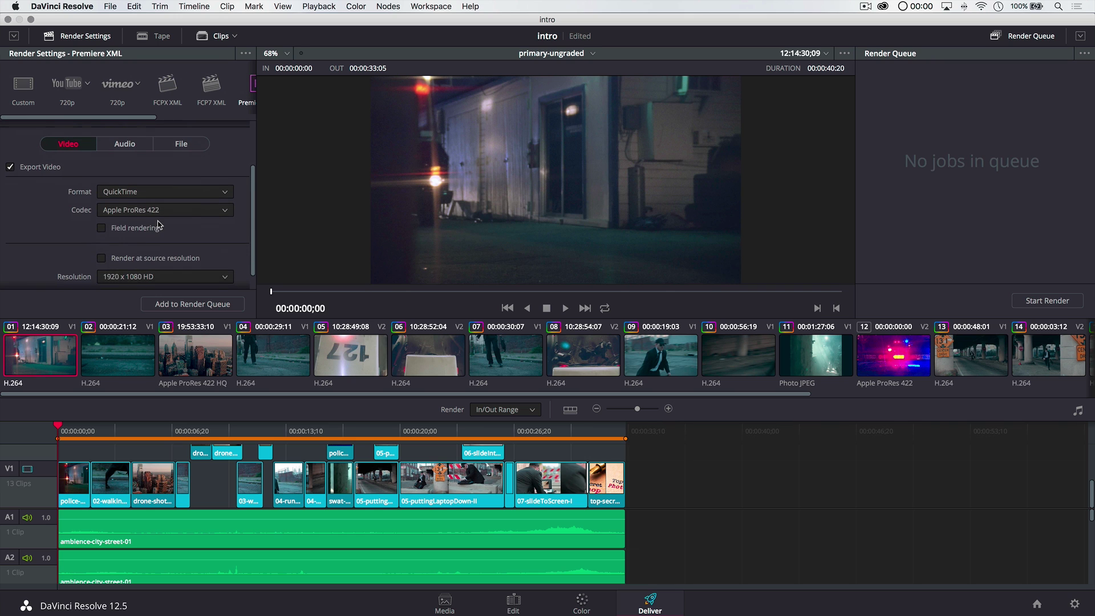
left_click(123, 214)
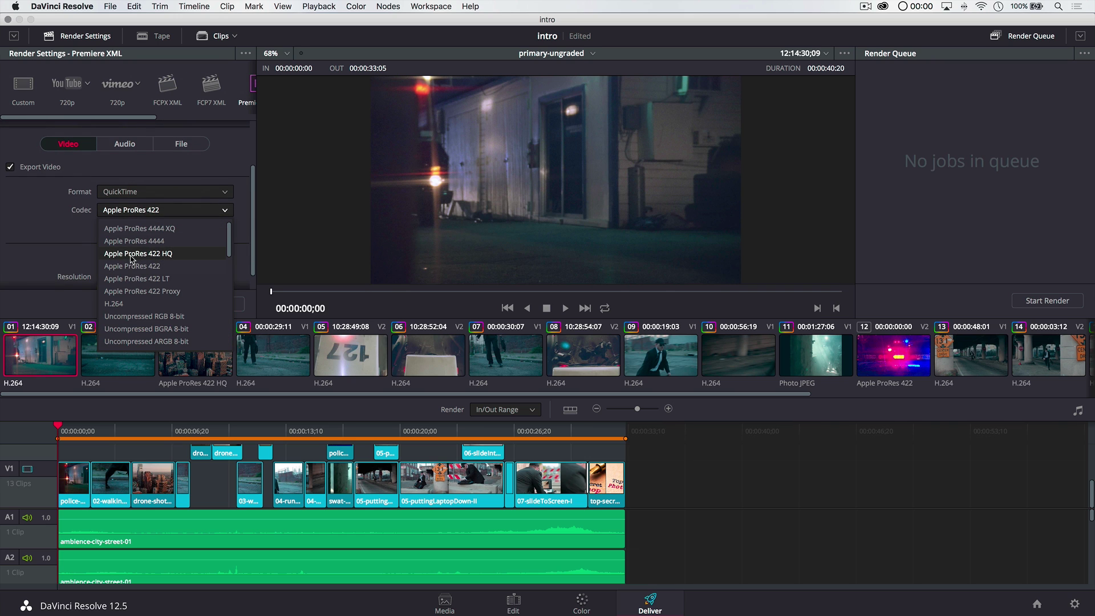
left_click(160, 255)
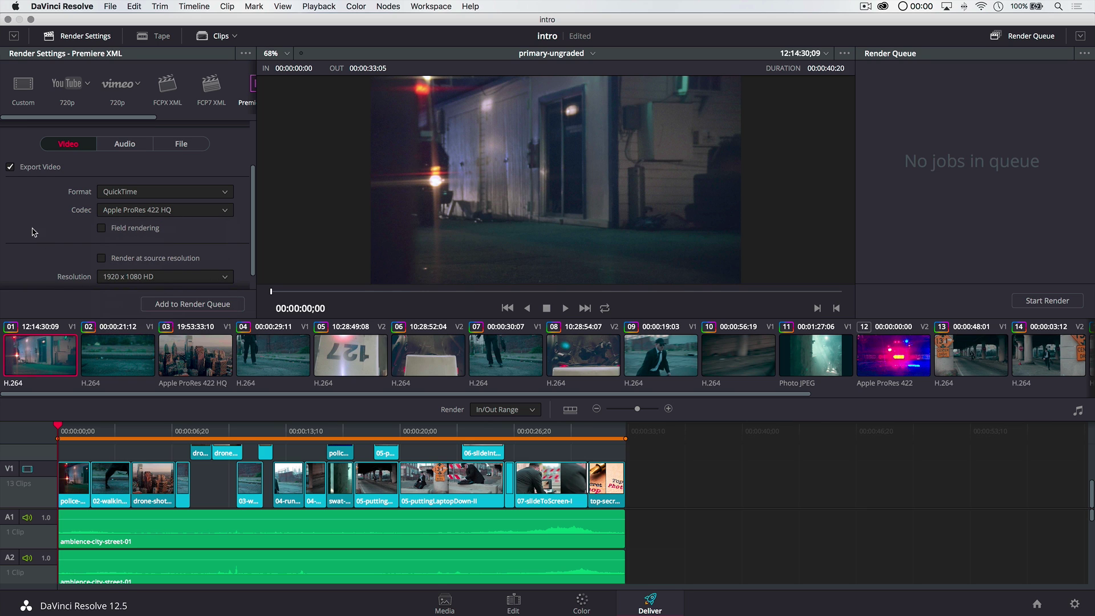
scroll(32, 232, "down", 1)
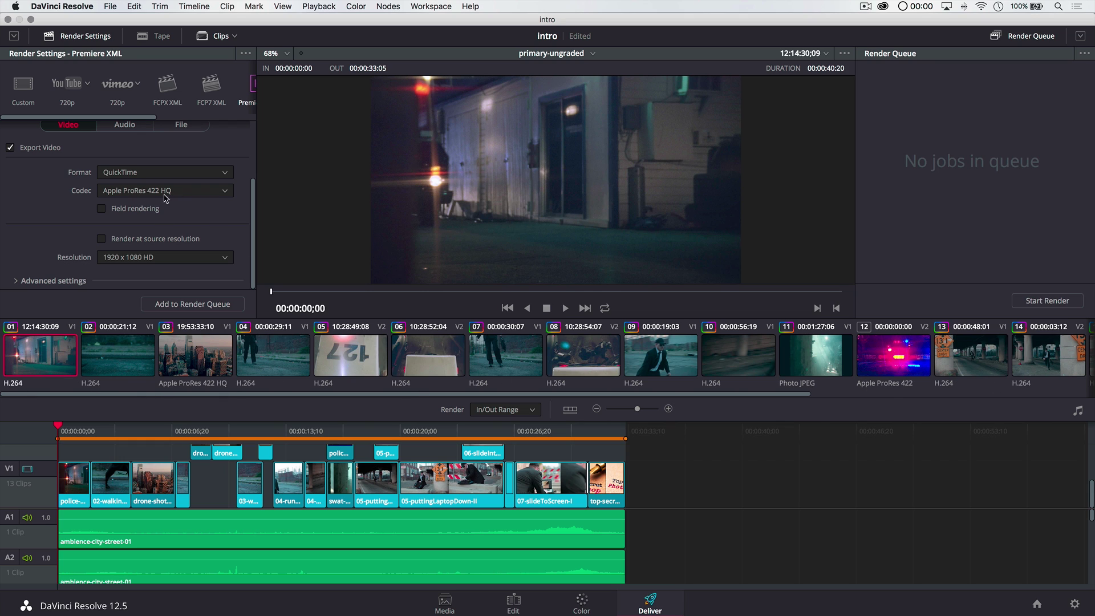
- Select all the clips in the timeline and add them to the render queue
left_click_drag(253, 216, 247, 142)
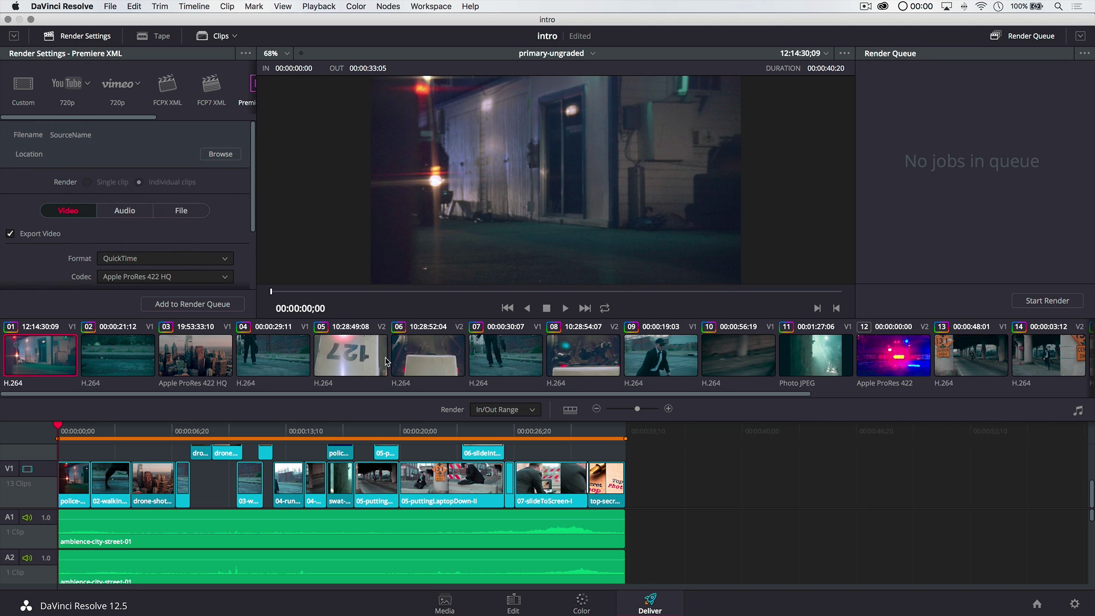
scroll(284, 357, "right", 10)
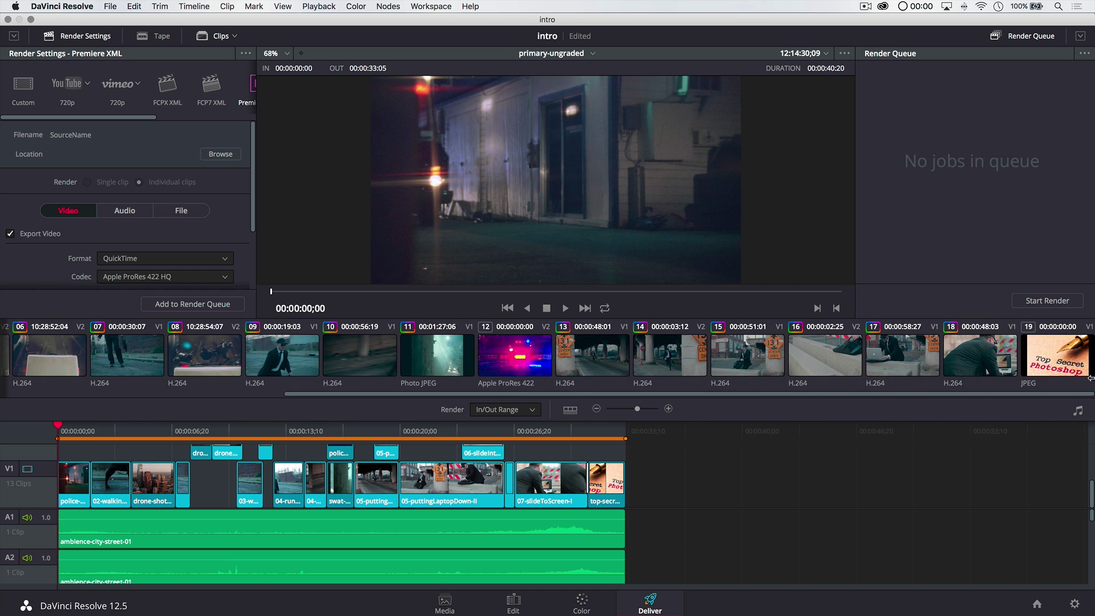
key("super+a")
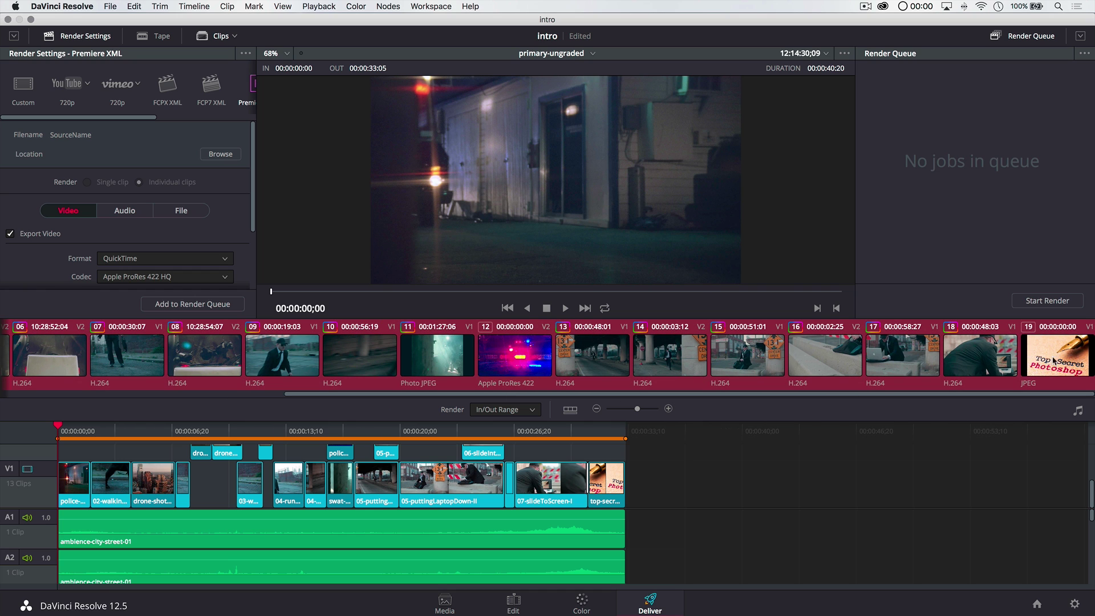
left_click(219, 304)
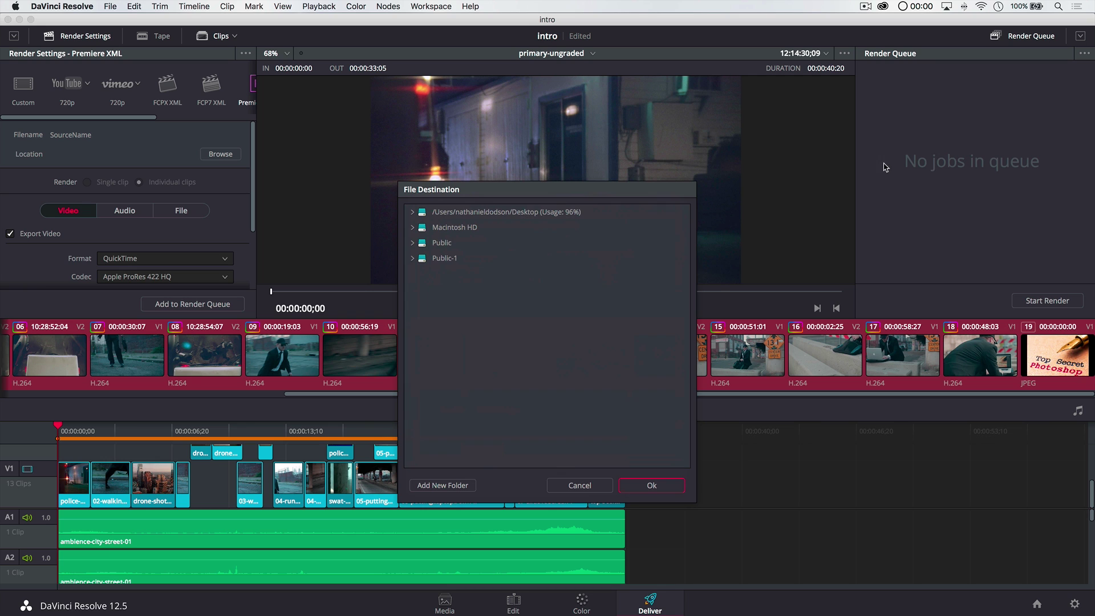
- Choose the short-film folder on the Desktop as the file destination and start the queued render
left_click_drag(489, 197, 376, 171)
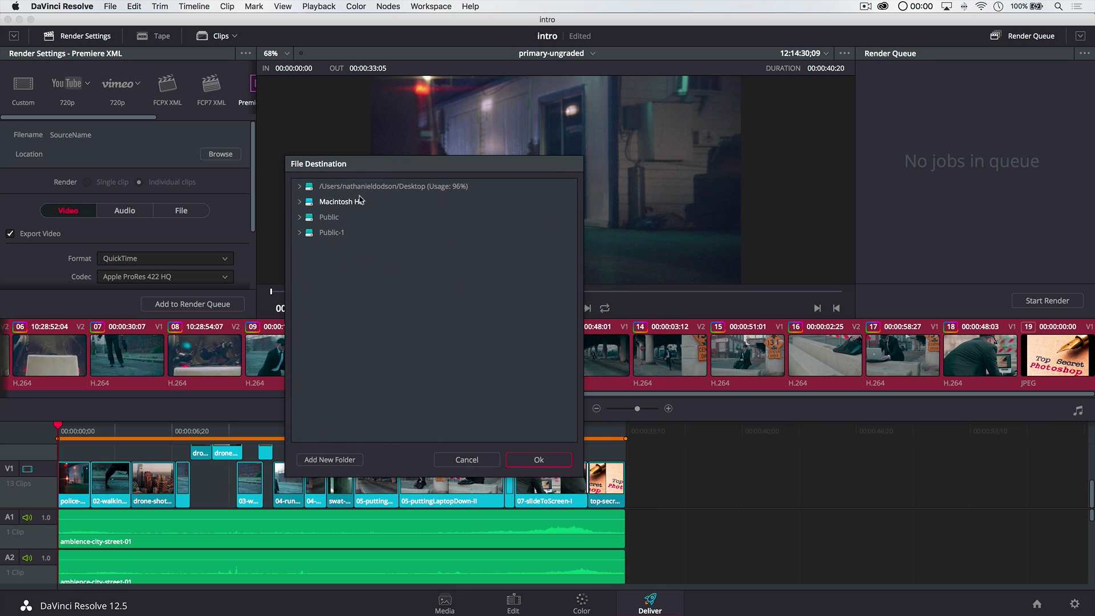
left_click(299, 187)
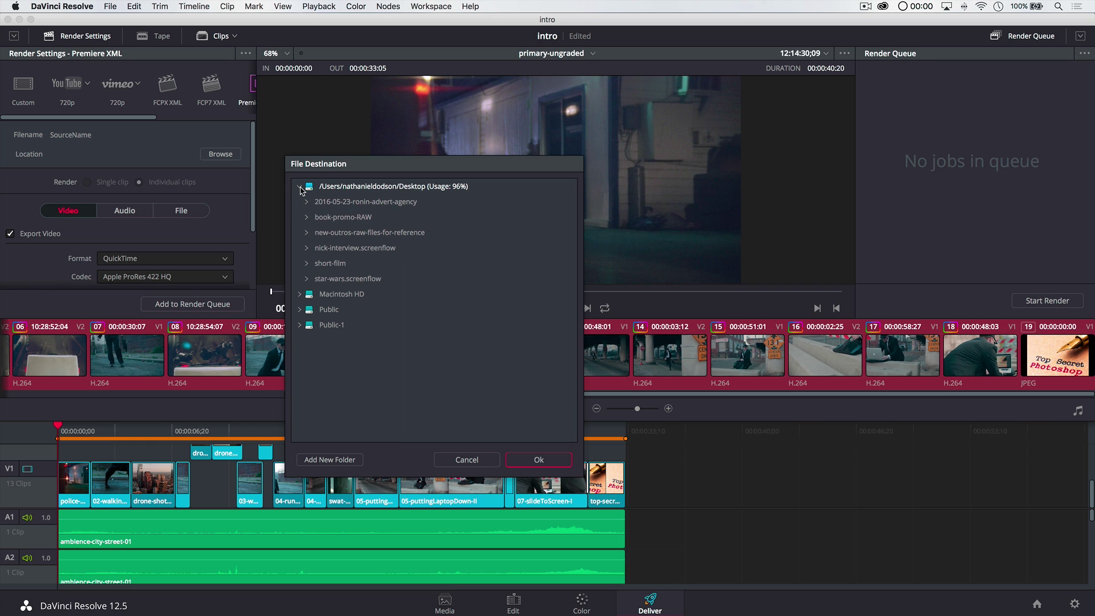
left_click(332, 270)
left_click(539, 459)
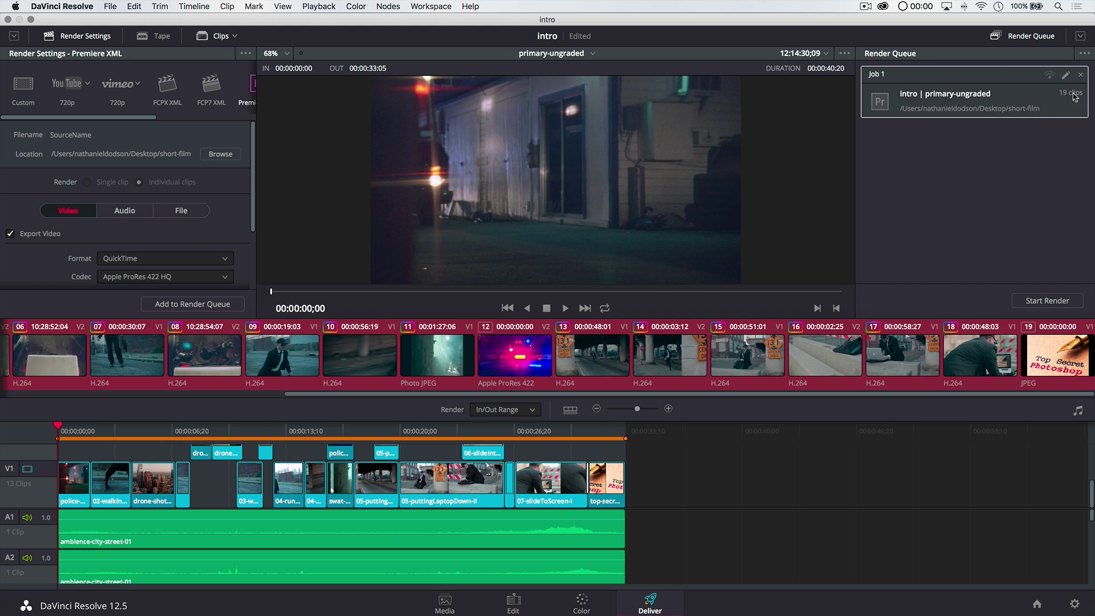
left_click(1048, 301)
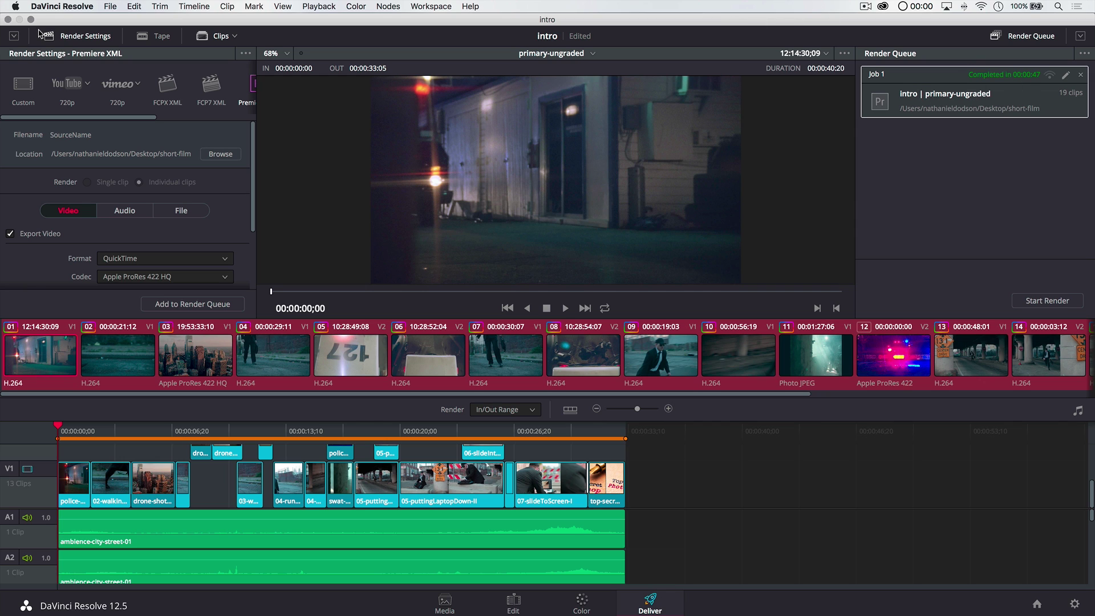
- Switch to Premiere Pro, create a bin named graded in the project and open it
key("super+Tab")
key("super+Tab")
key("super+Tab")
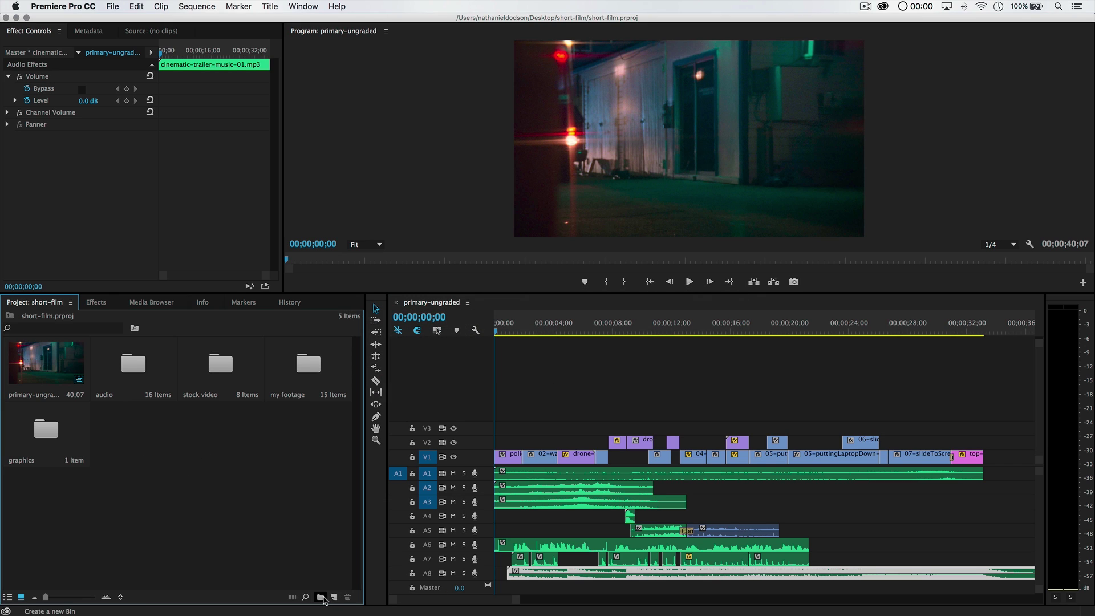
left_click(321, 597)
type("grad")
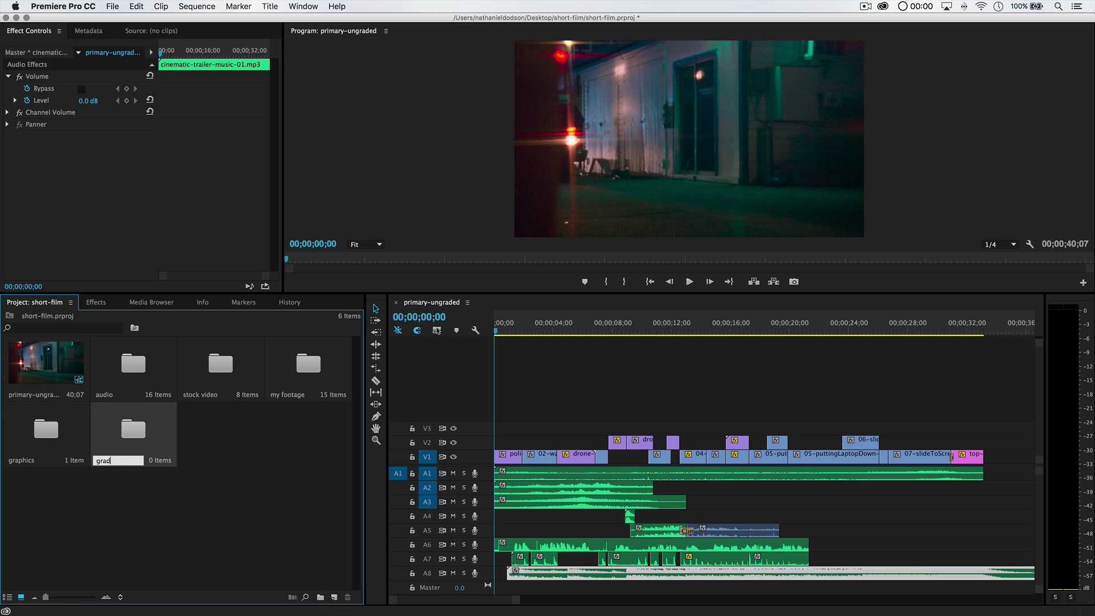
type("ed")
key("Tab")
double_click(125, 445)
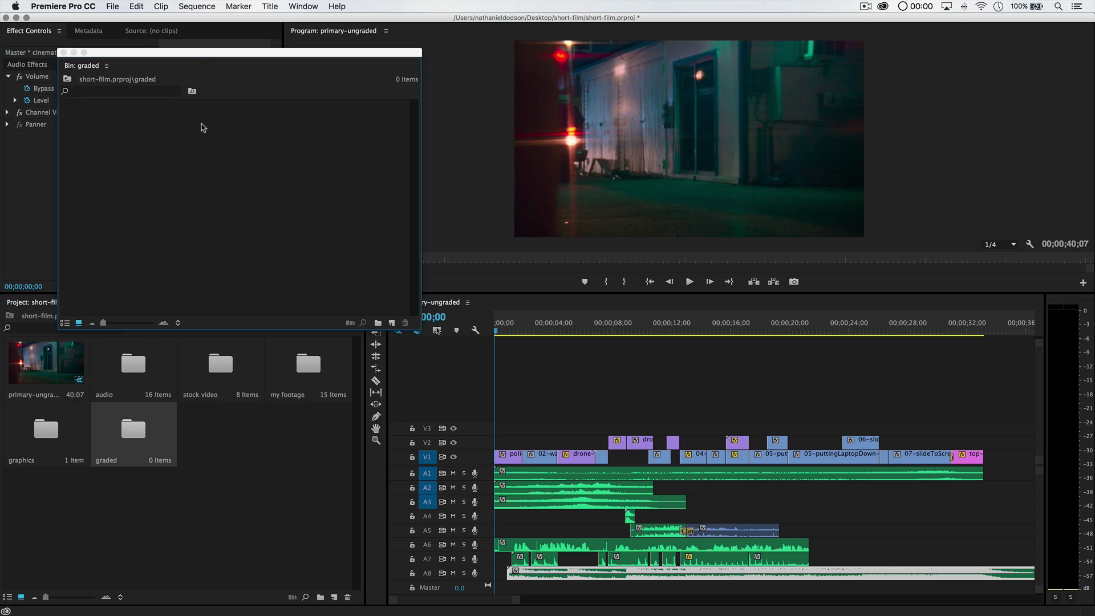
left_click_drag(183, 88, 182, 90)
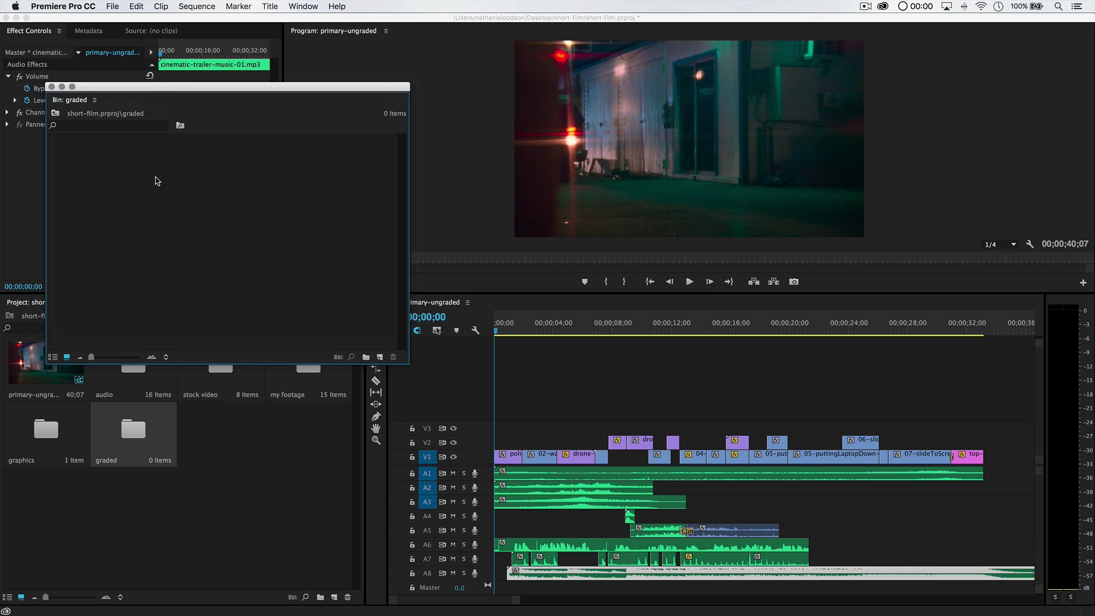
right_click(157, 180)
left_click(210, 265)
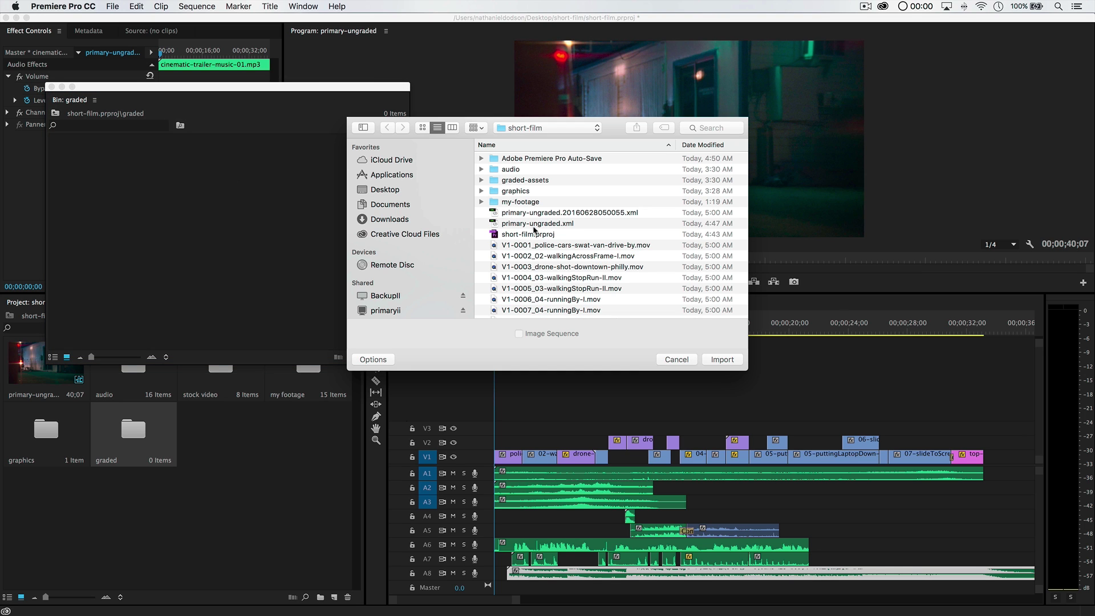
scroll(552, 245, "down", 3)
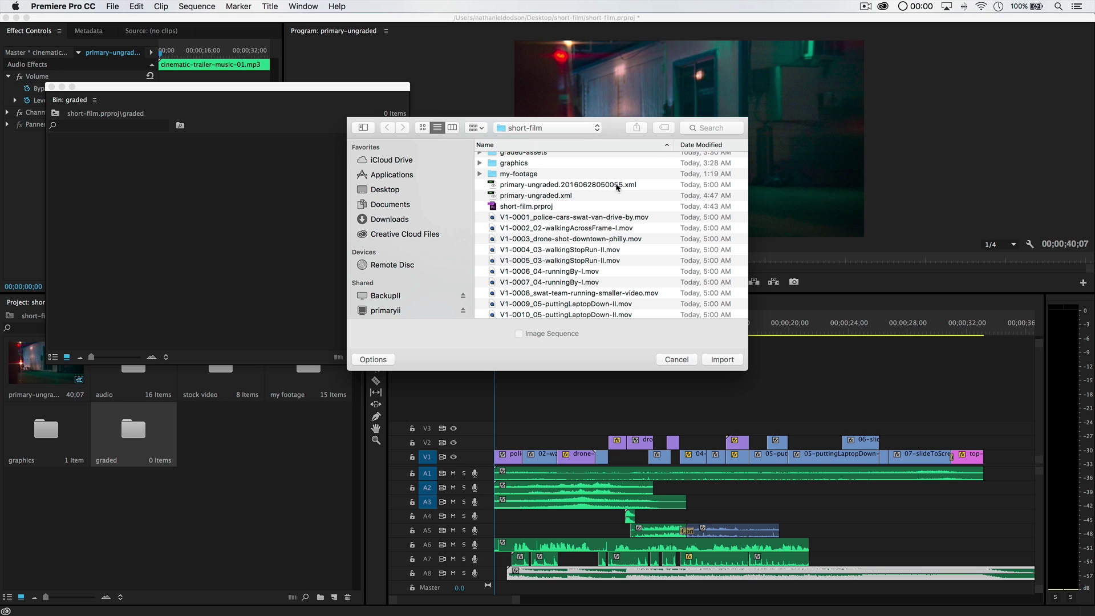
scroll(609, 234, "down", 5)
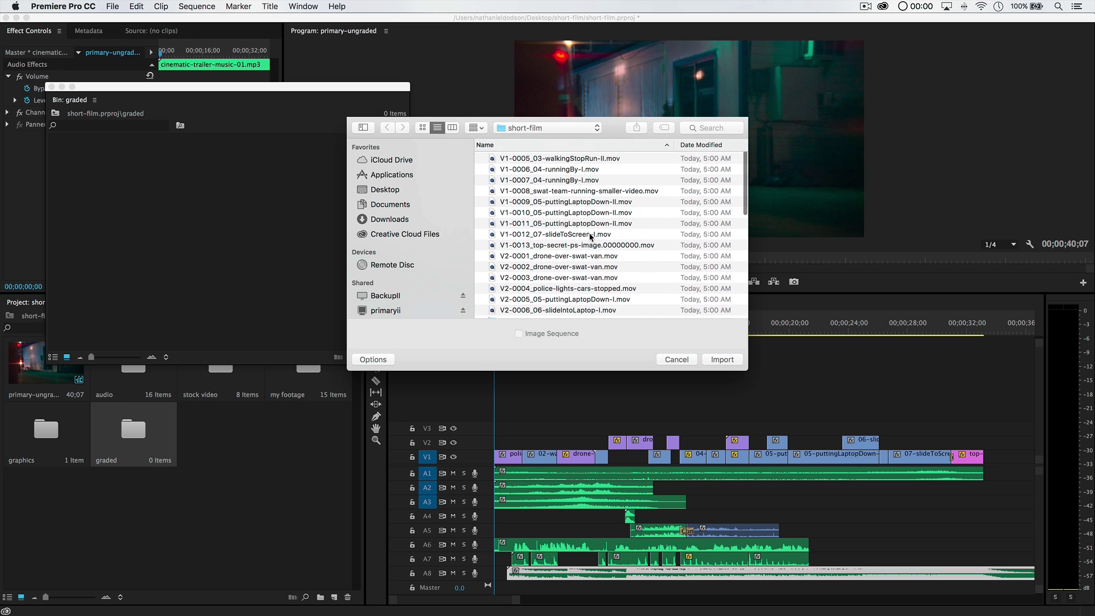
scroll(587, 287, "up", 10)
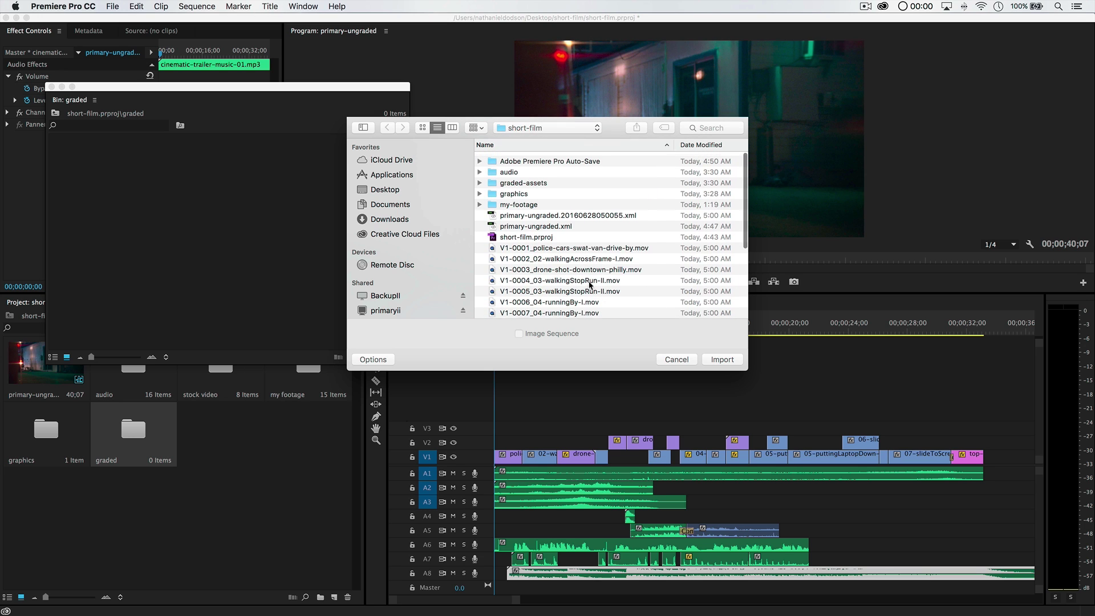
left_click(677, 360)
left_click_drag(283, 89, 276, 64)
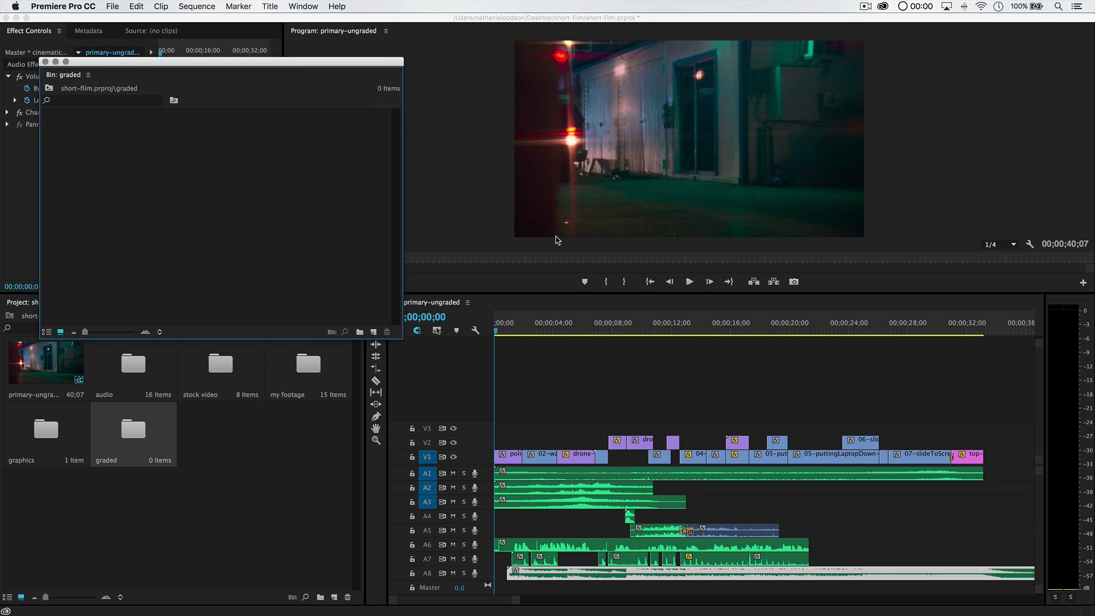
- Switch to Finder, check the contents of graded-assets, and show the short-film folder as a list
key("super+shift+Tab")
left_click(913, 607)
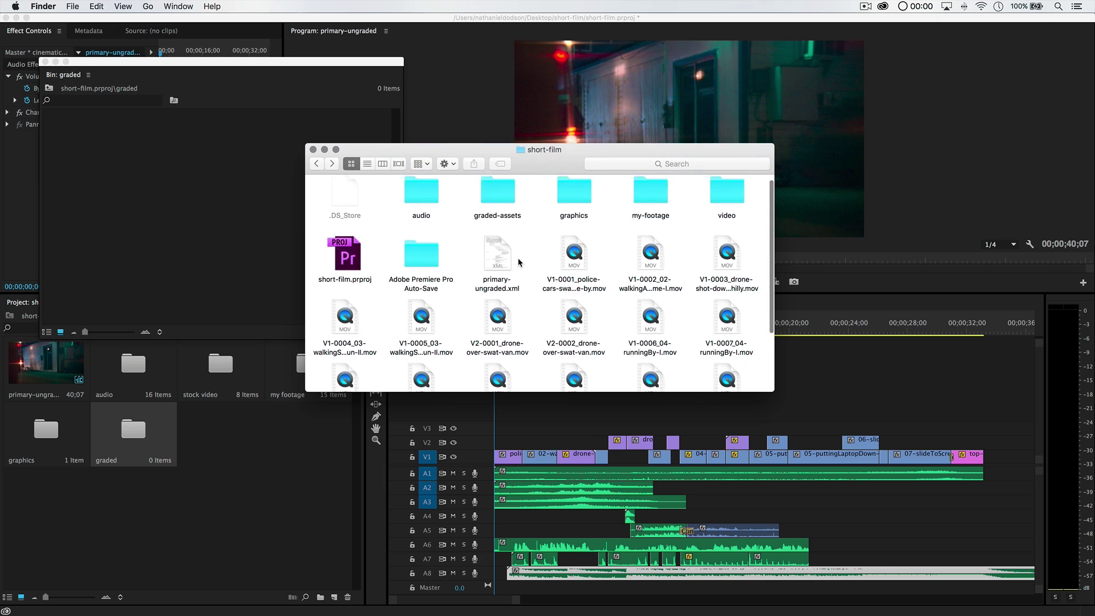
double_click(504, 205)
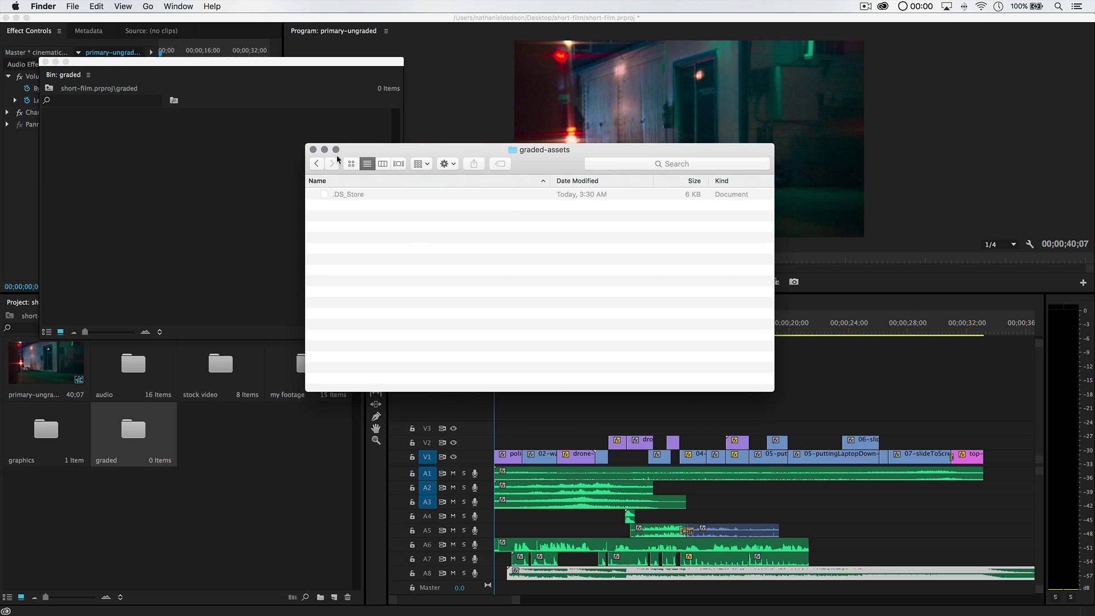
left_click(316, 164)
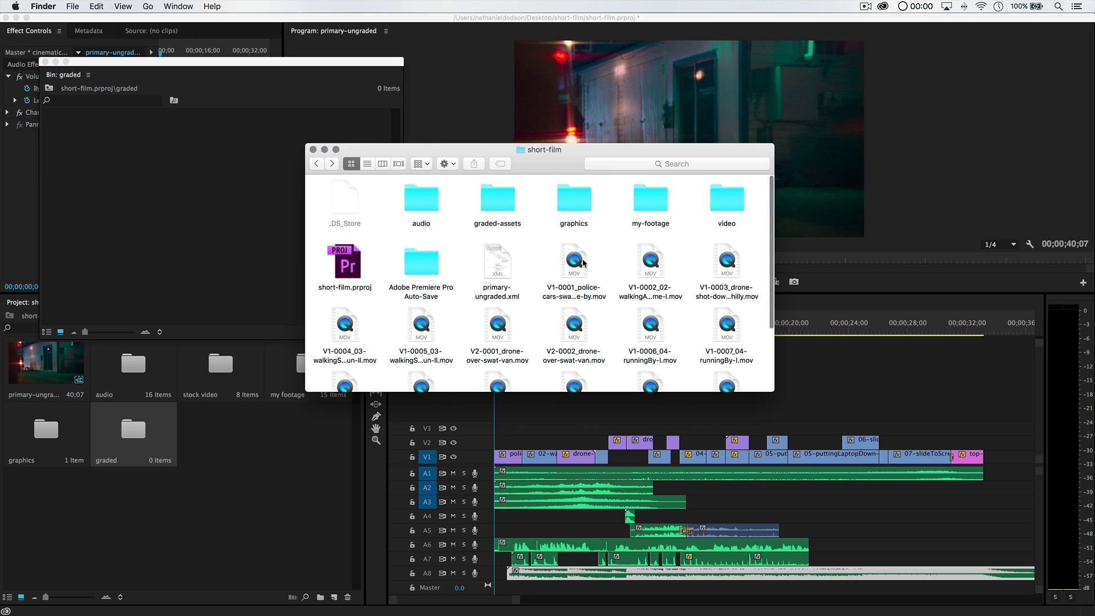
left_click(367, 163)
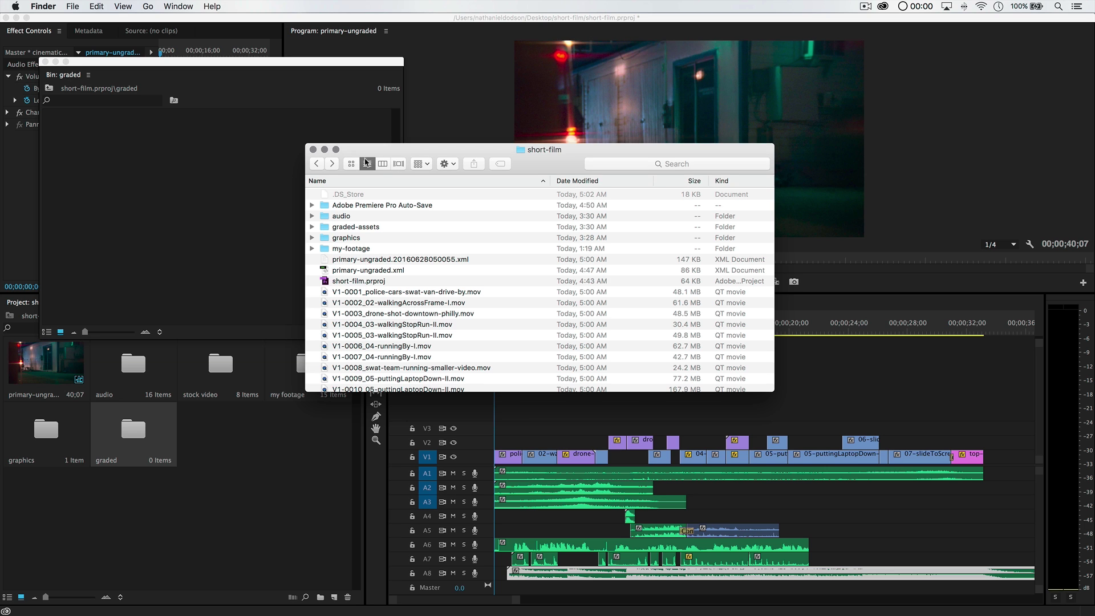
- Move all the rendered V1 and V2 .mov files and primary-ungraded.20160628050055.xml into the graded-assets folder, then close the Finder window
left_click(398, 259)
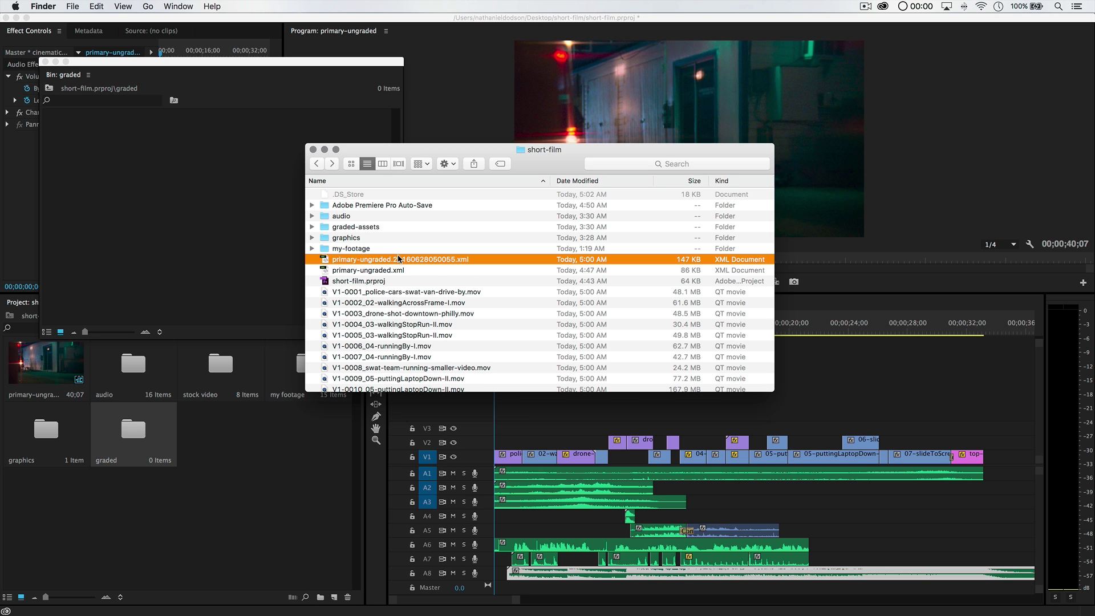
left_click(401, 291)
scroll(393, 330, "down", 5)
left_click(390, 376, "shift")
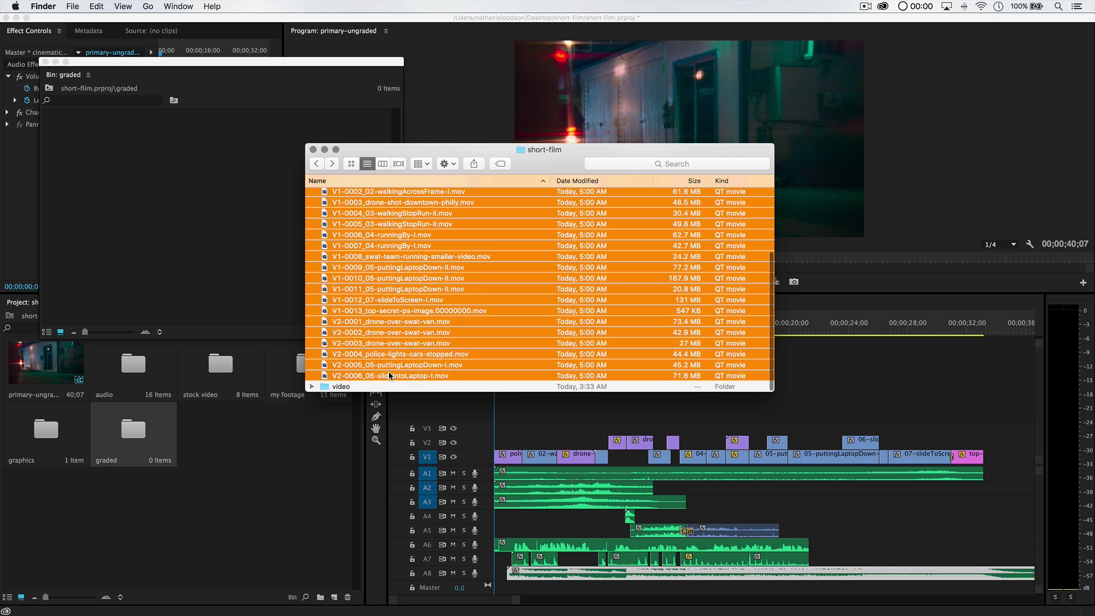
scroll(399, 319, "up", 5)
left_click(385, 261, "super")
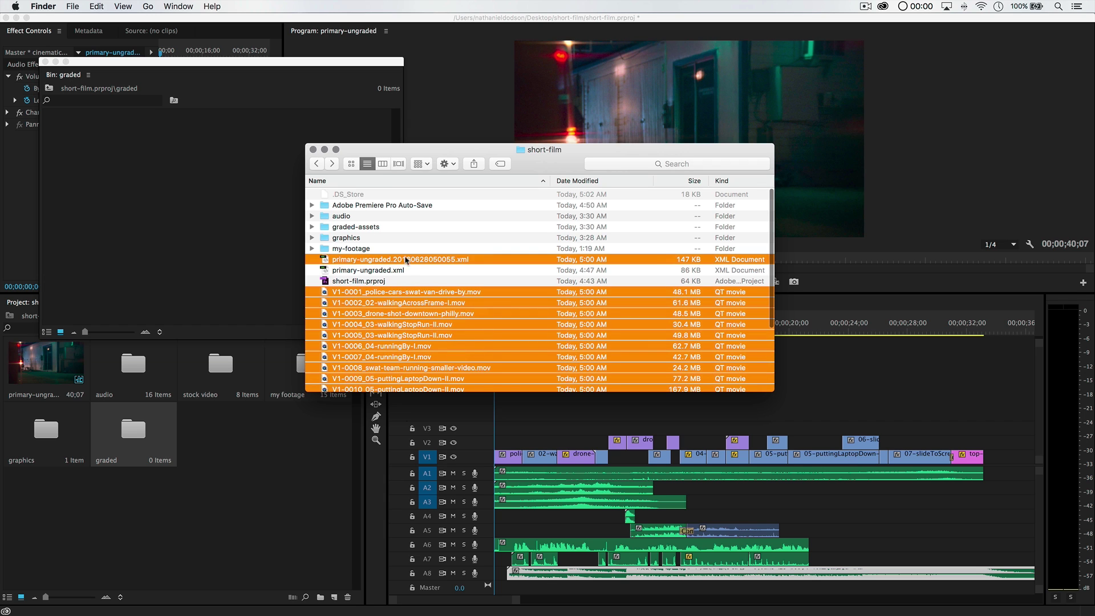
left_click_drag(398, 262, 368, 227)
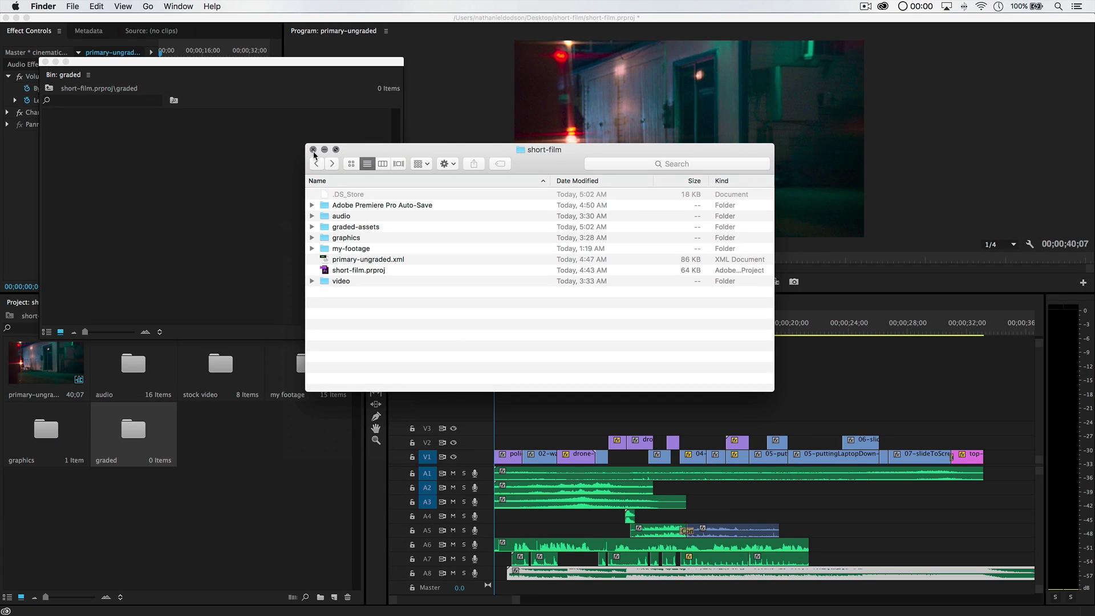
left_click(335, 149)
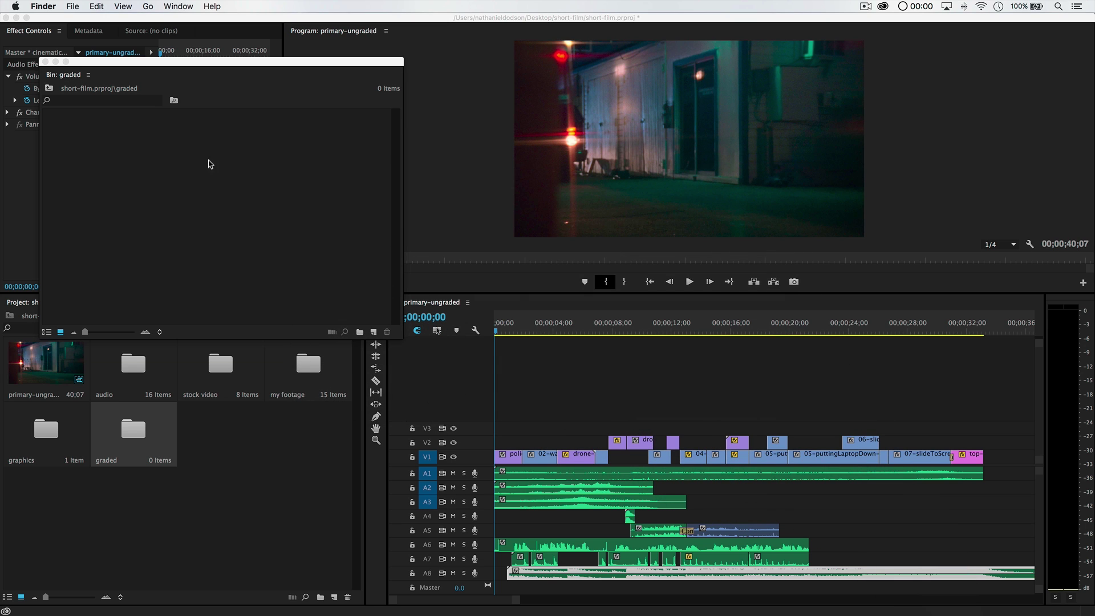
- Import primary-ungraded.20160628050055.xml from graded-assets into the graded bin and dismiss the translation report
right_click(172, 171)
left_click(212, 255)
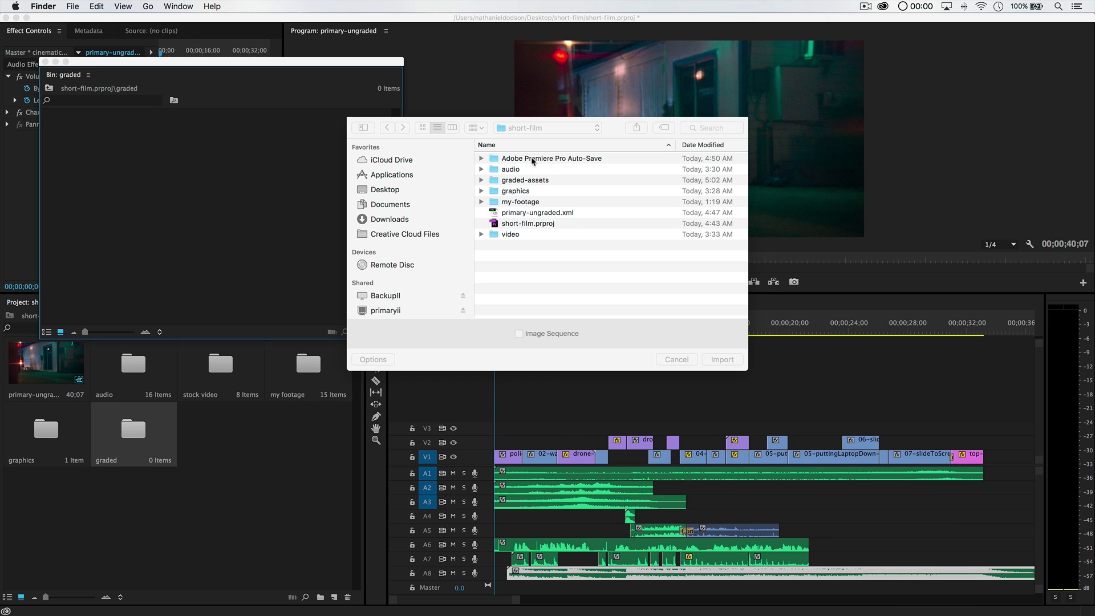
double_click(524, 180)
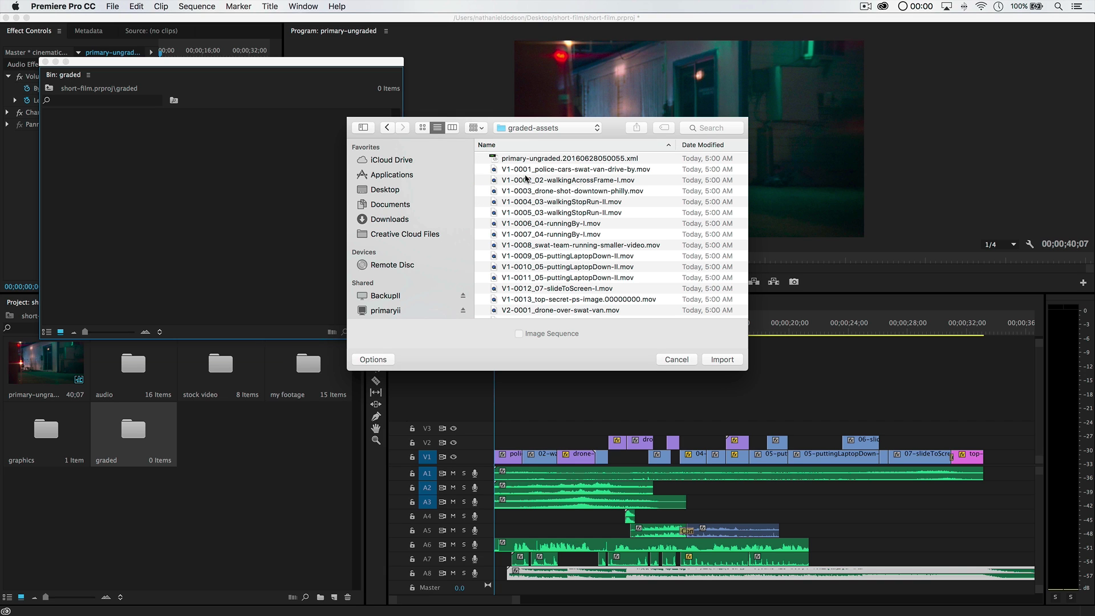
double_click(561, 160)
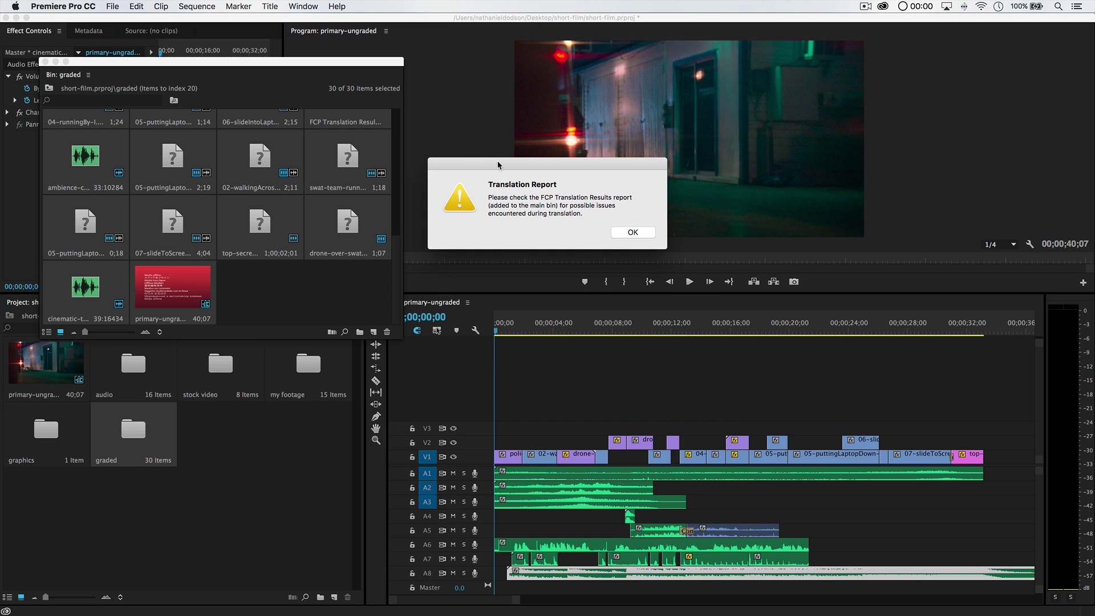
left_click(633, 233)
left_click(281, 297)
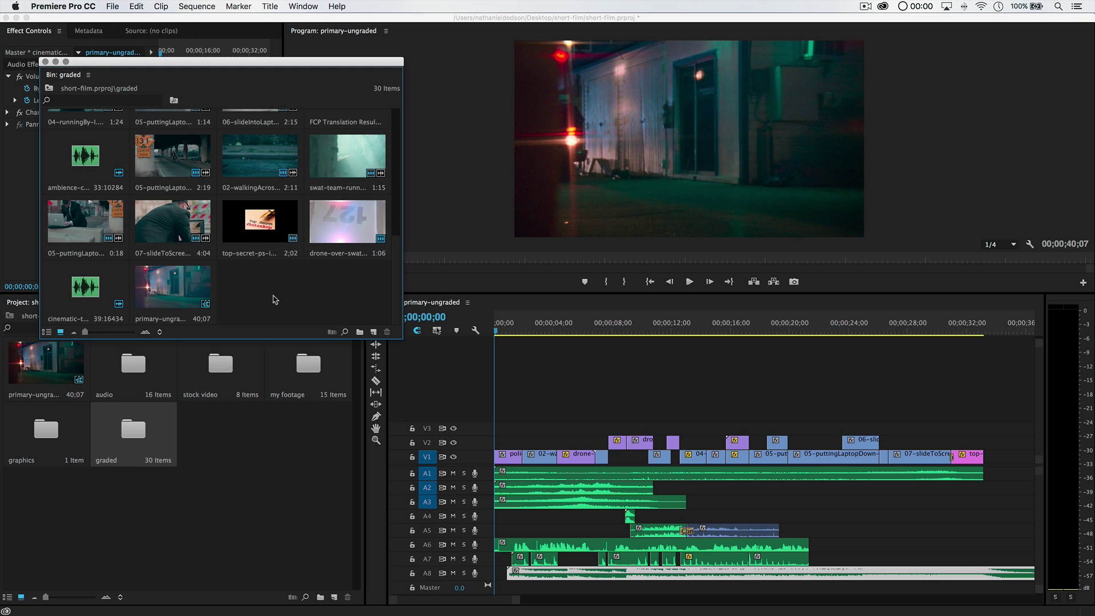
- Show the graded bin as a sorted list and open the primary-ungraded (Resolve) sequence in the timeline
scroll(240, 237, "up", 5)
scroll(240, 236, "down", 5)
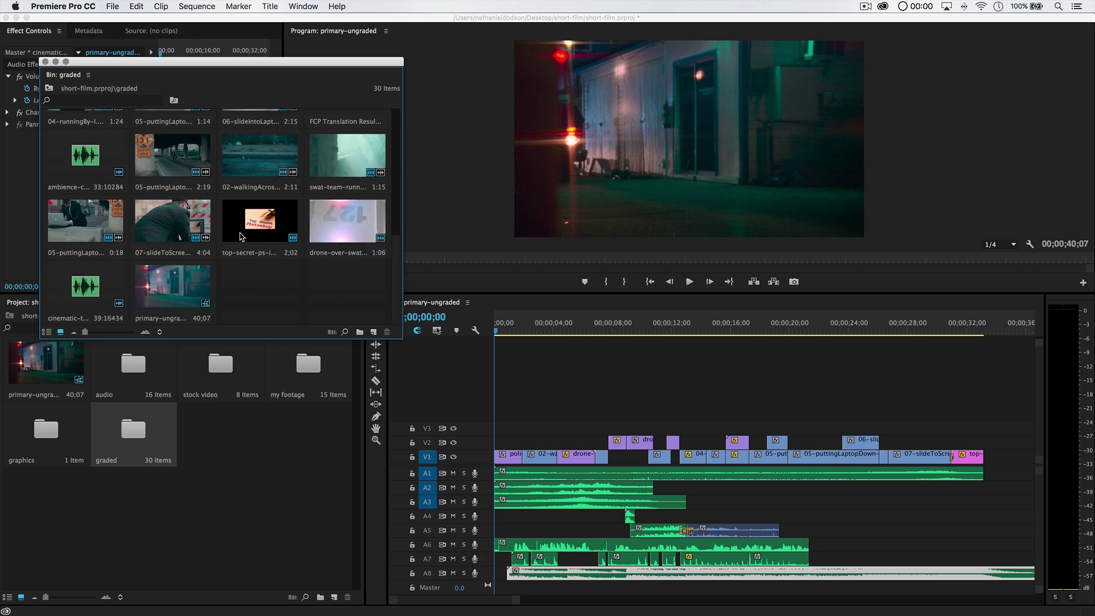
scroll(241, 237, "up", 3)
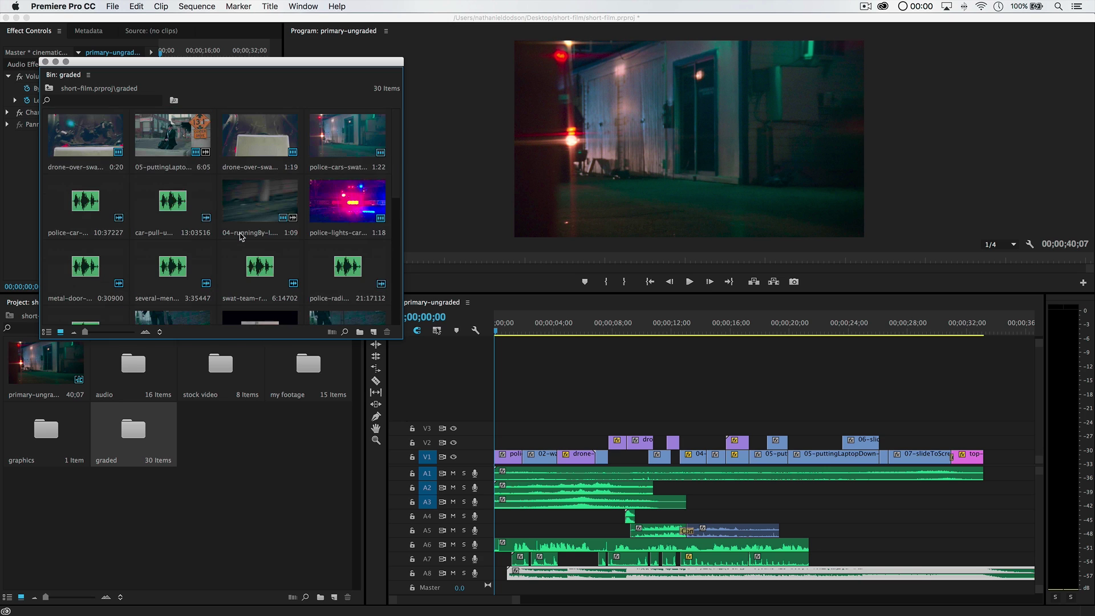
left_click(47, 333)
left_click(51, 115)
left_click(103, 131)
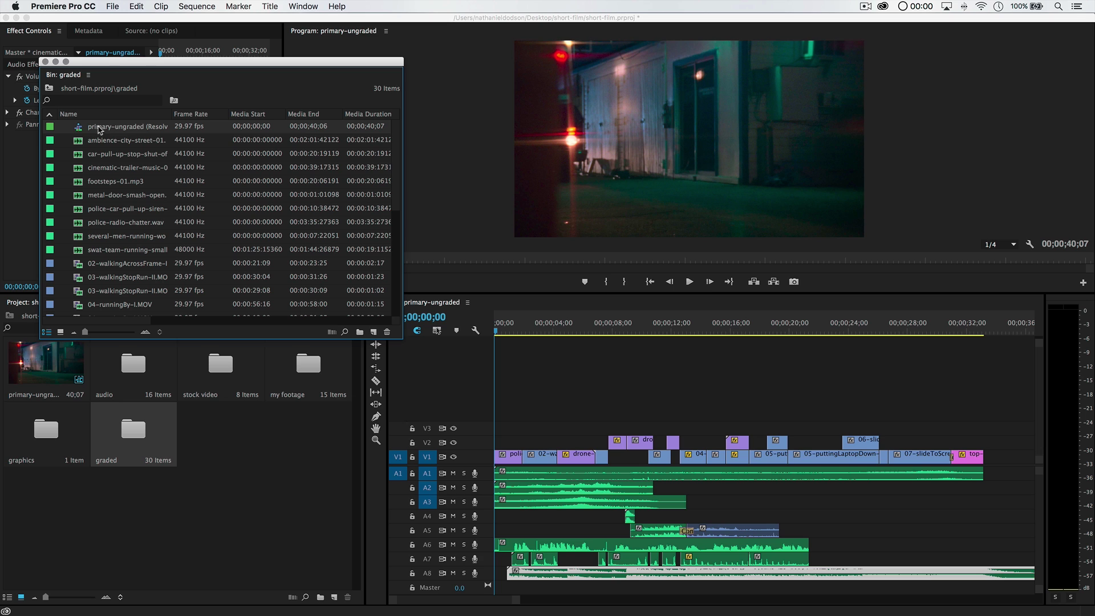
left_click(125, 130)
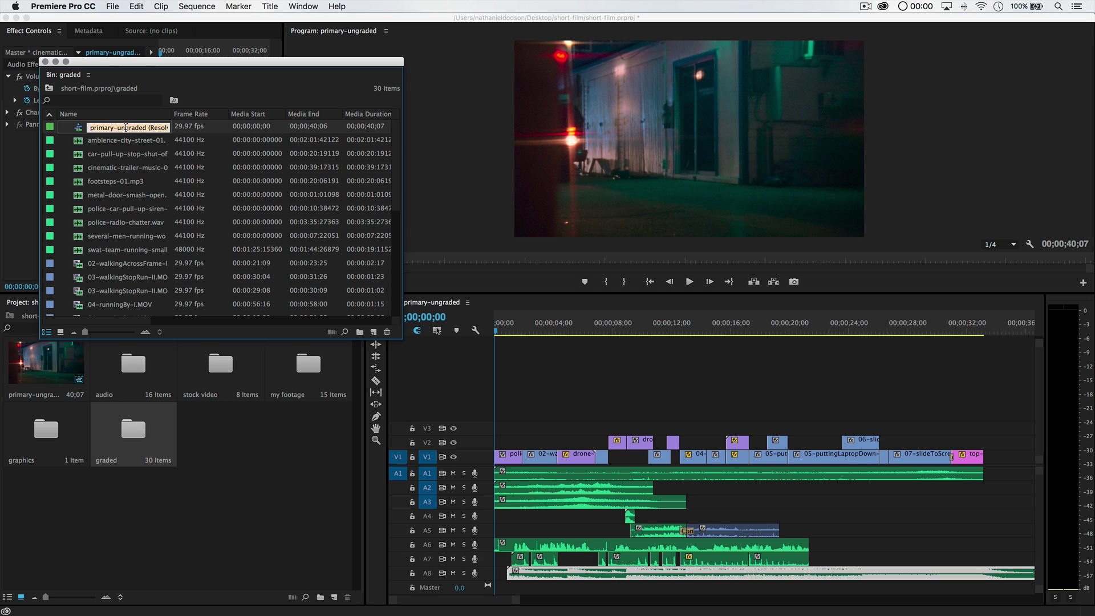
double_click(85, 127)
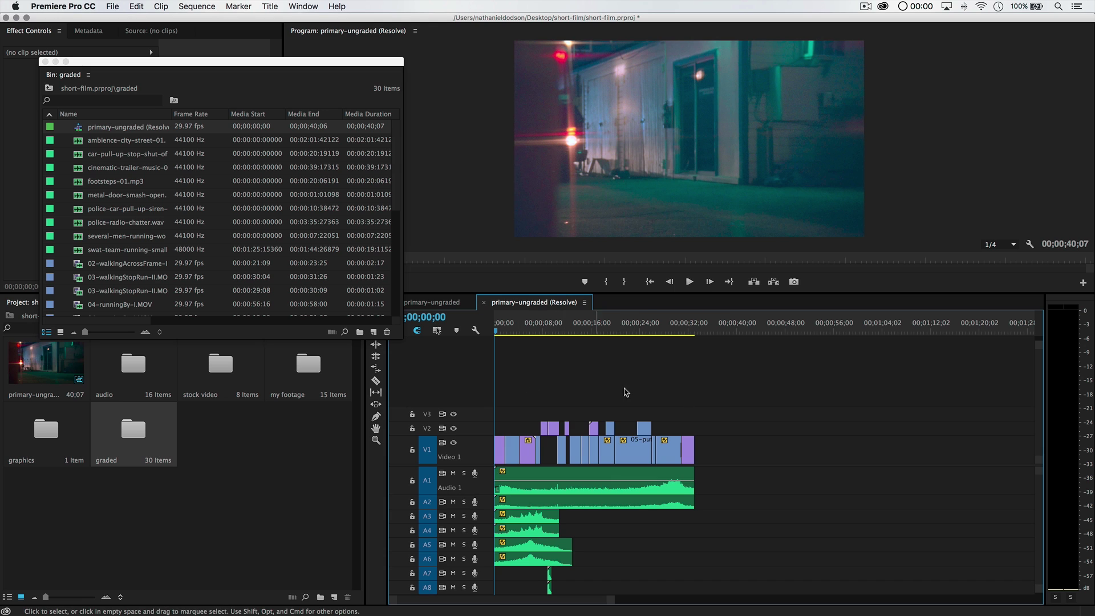
- Select all the video clips in the Resolve sequence and compare its layout with the original primary-ungraded sequence
left_click_drag(728, 393, 494, 452)
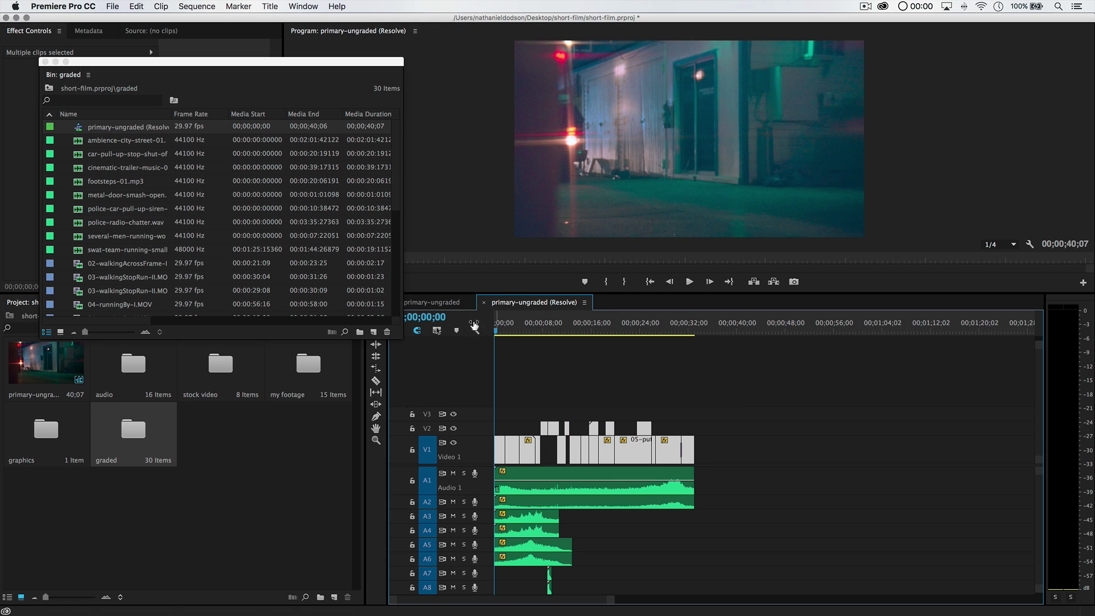
left_click(448, 303)
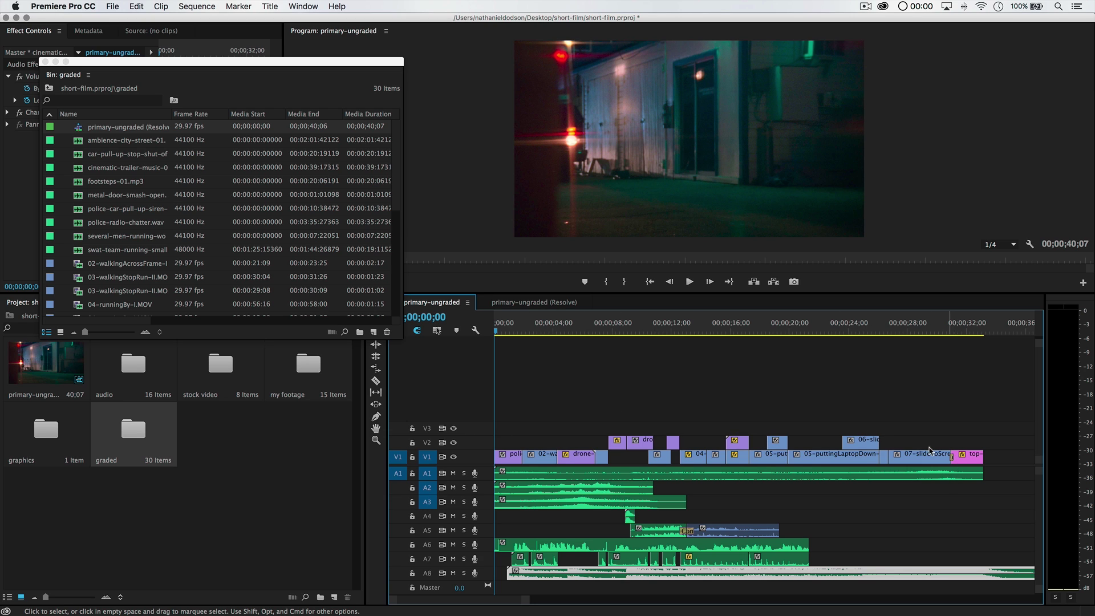
left_click(542, 302)
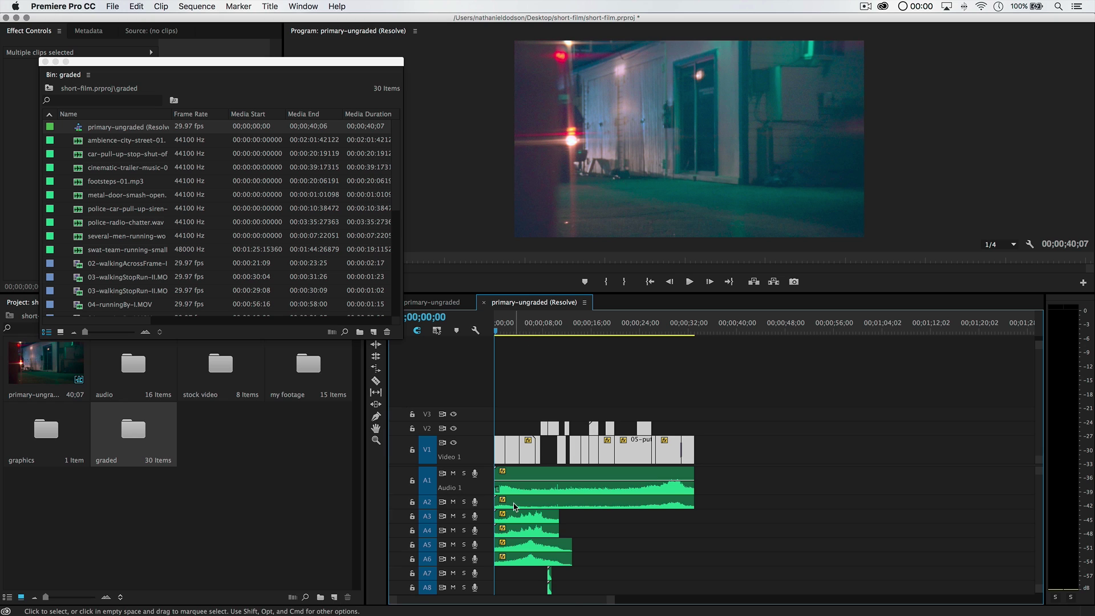
- Reduce the height of audio track A1 in the Resolve sequence and play back its opening seconds to review the graded clips
left_click_drag(477, 495, 473, 481)
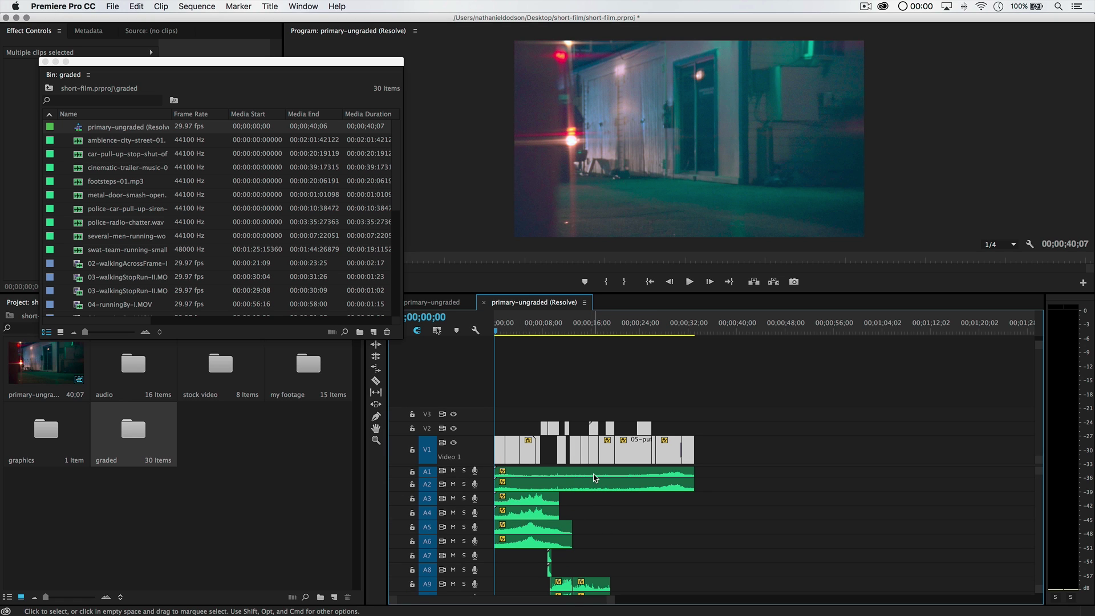
mouse_move(495, 333)
left_mouse_down()
mouse_move(514, 334)
mouse_move(494, 334)
left_mouse_up()
key("space")
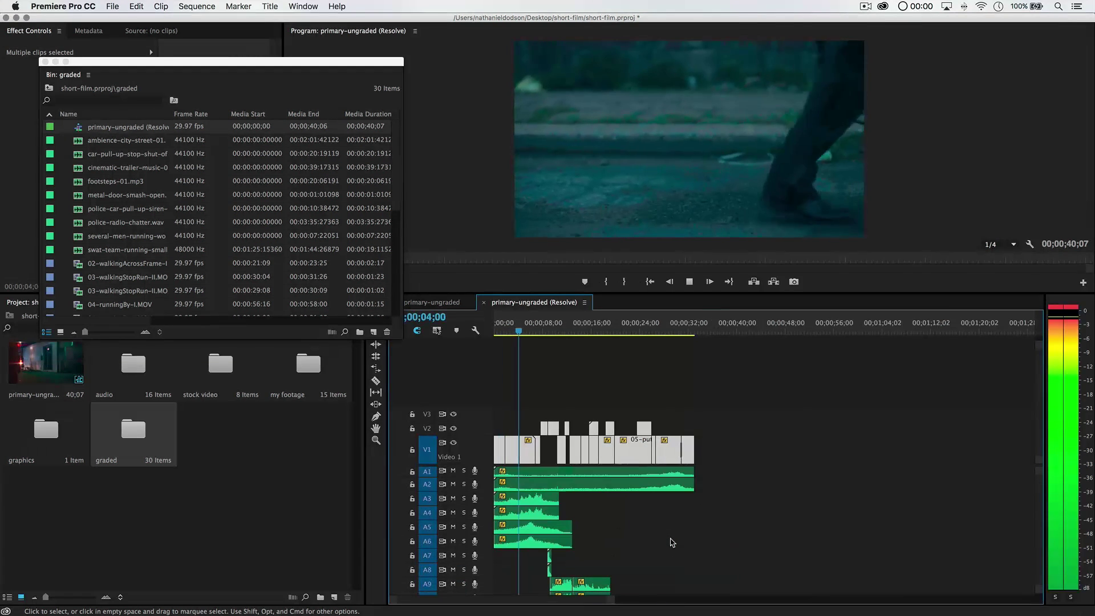
key("space")
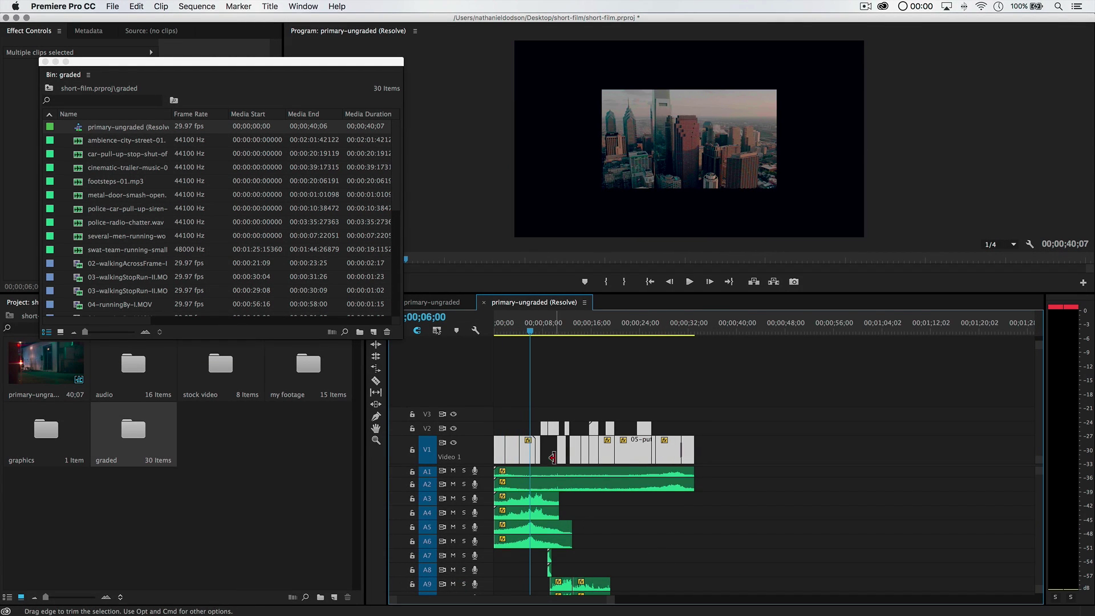
left_click(542, 408)
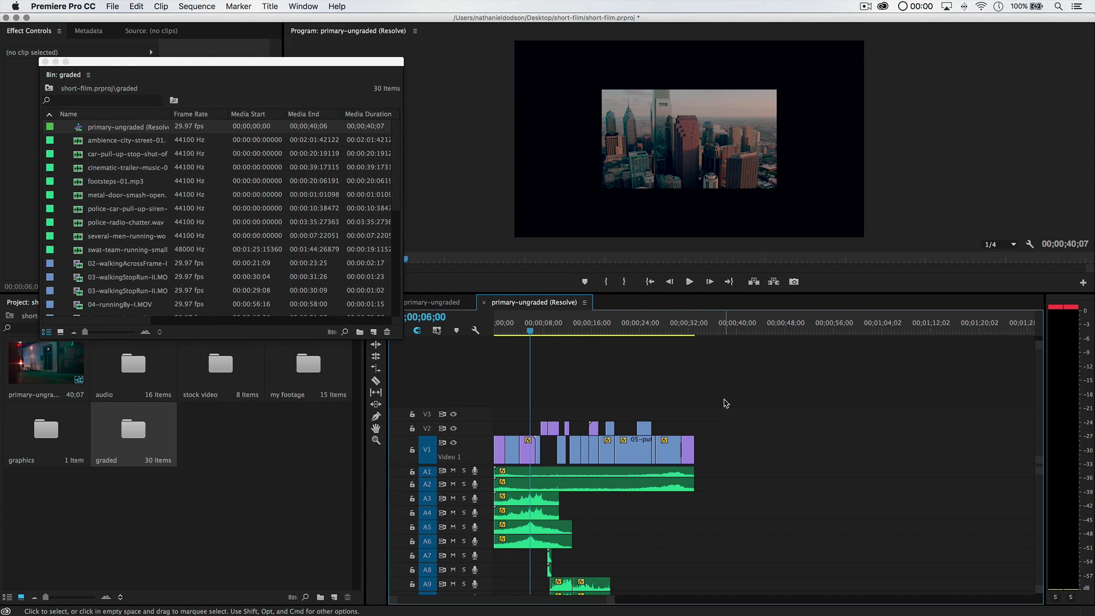
- Copy all the graded video clips on V1 and V2 of the primary-ungraded (Resolve) sequence
left_click_drag(729, 401, 531, 433)
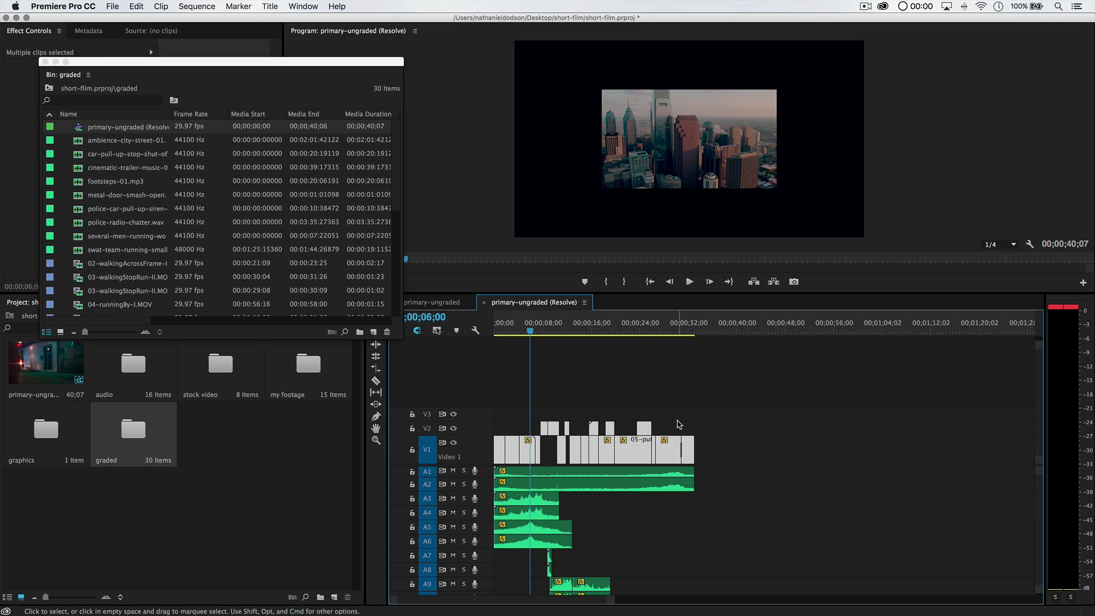
right_click(625, 453)
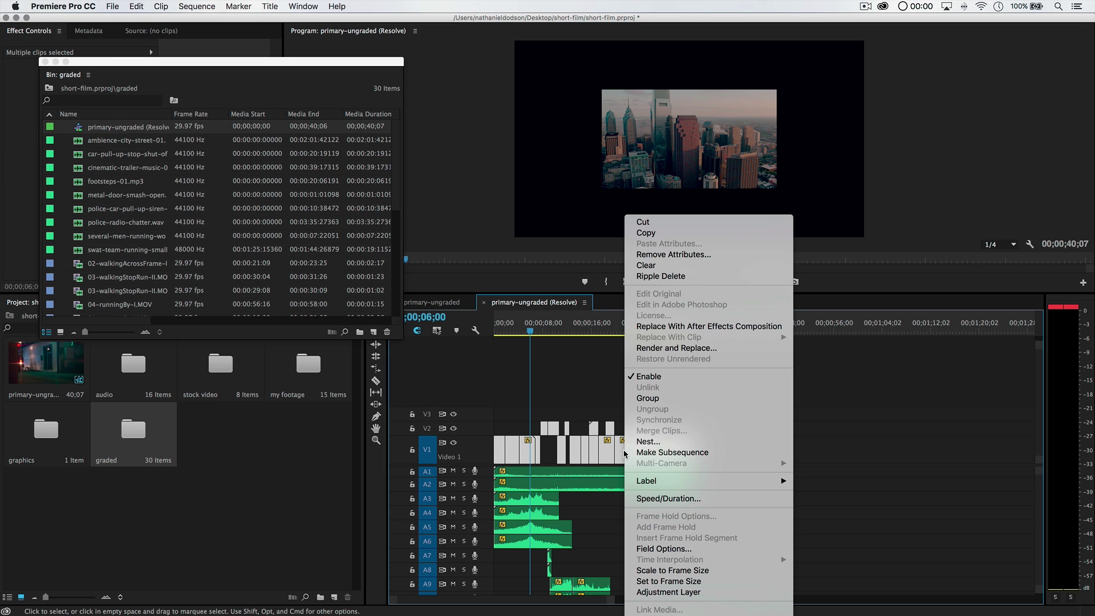
left_click(649, 233)
- Delete all the V1 and V2 clips from the primary-ungraded sequence and paste the copied graded clips at its start
left_click(448, 305)
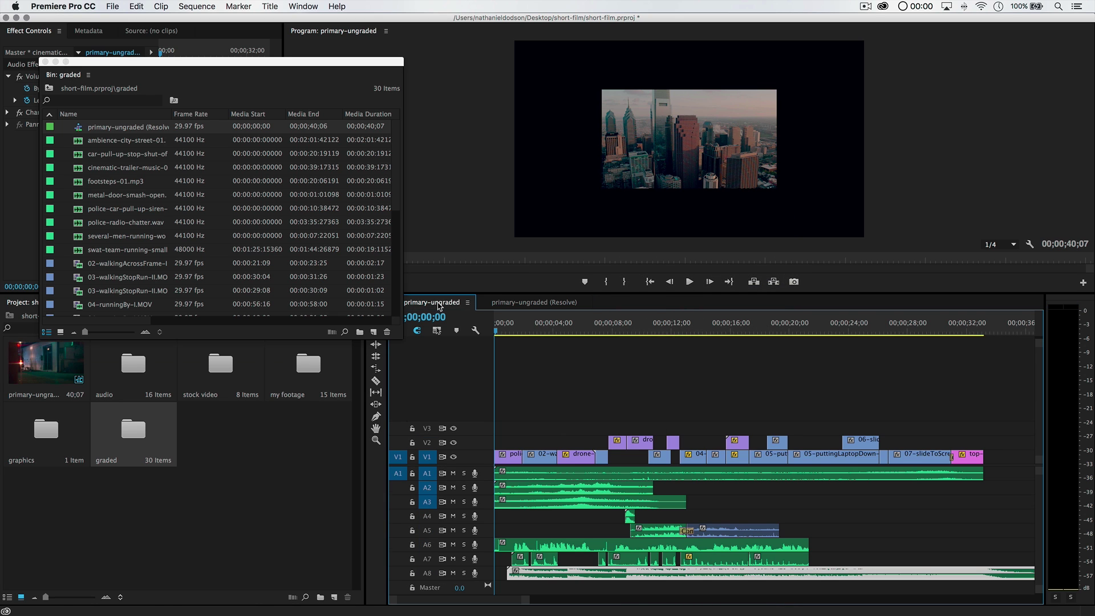
left_click_drag(1003, 423, 479, 459)
key("Delete")
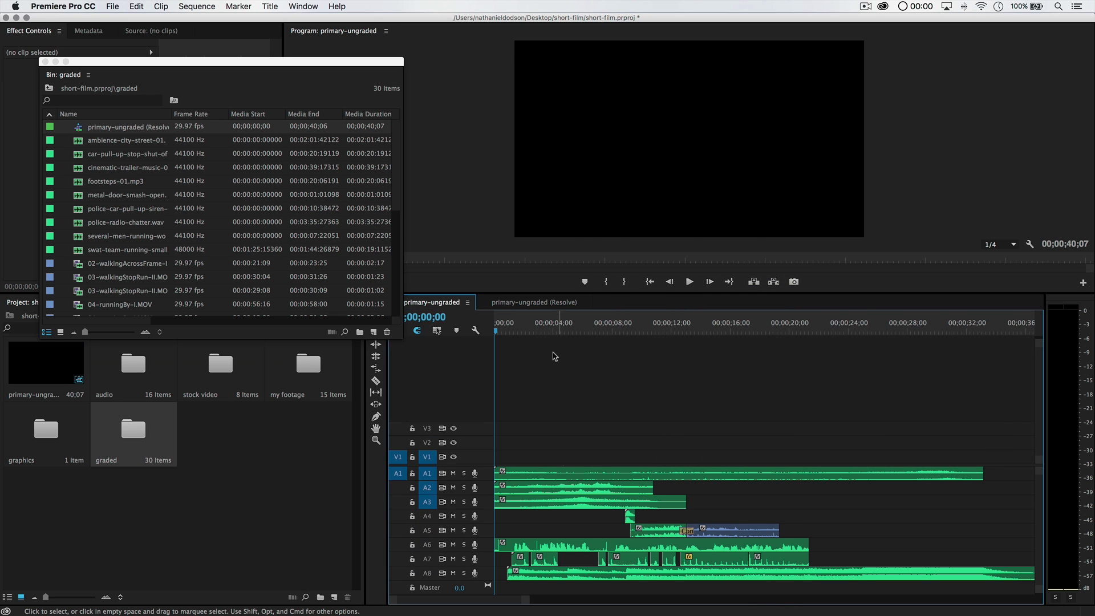
left_click_drag(498, 329, 489, 330)
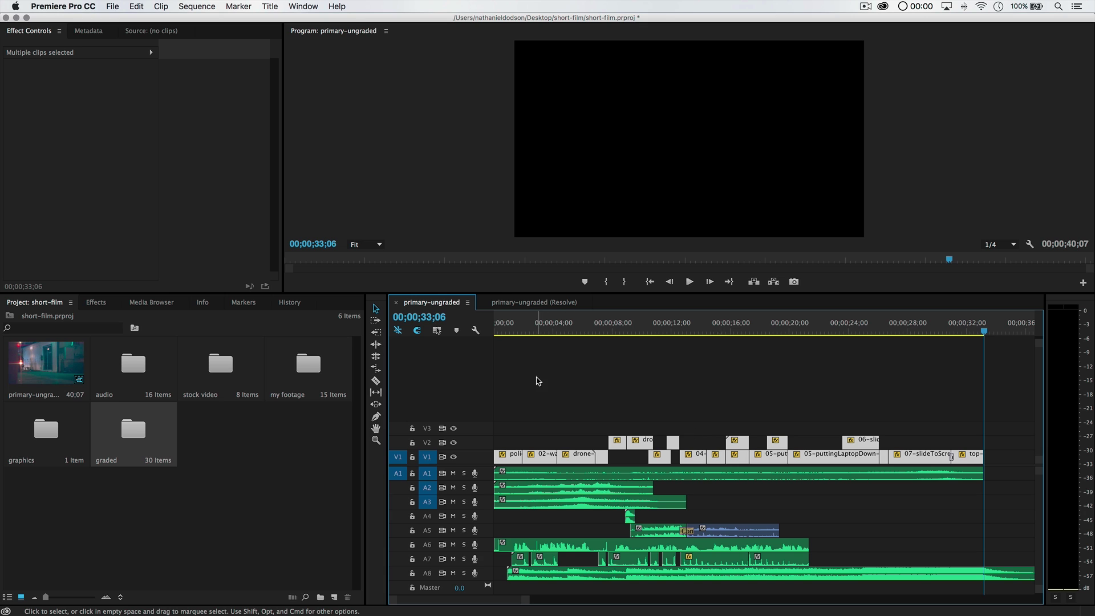
- Lower the system volume and play the primary-ungraded sequence from the start up to the downtown drone shot
left_click_drag(516, 325, 494, 326)
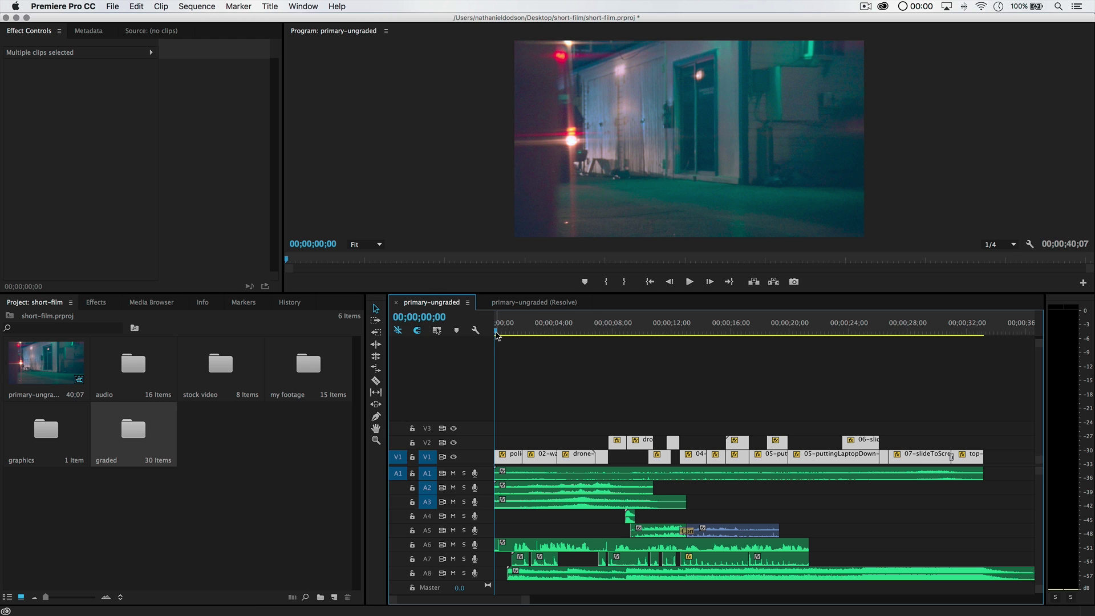
key("space")
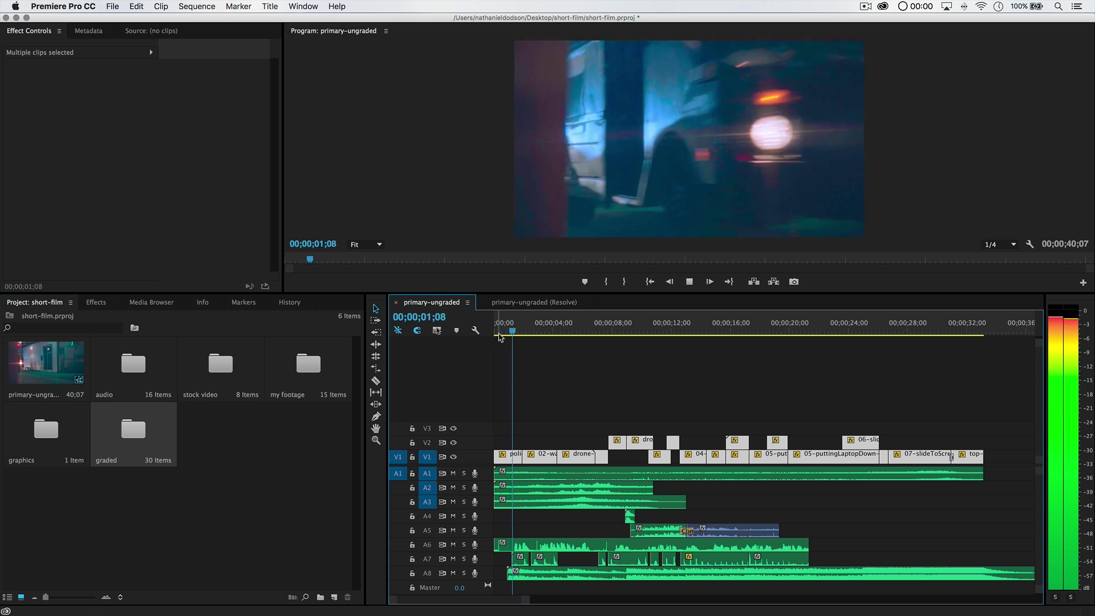
key("space")
key("XF86AudioLowerVolume")
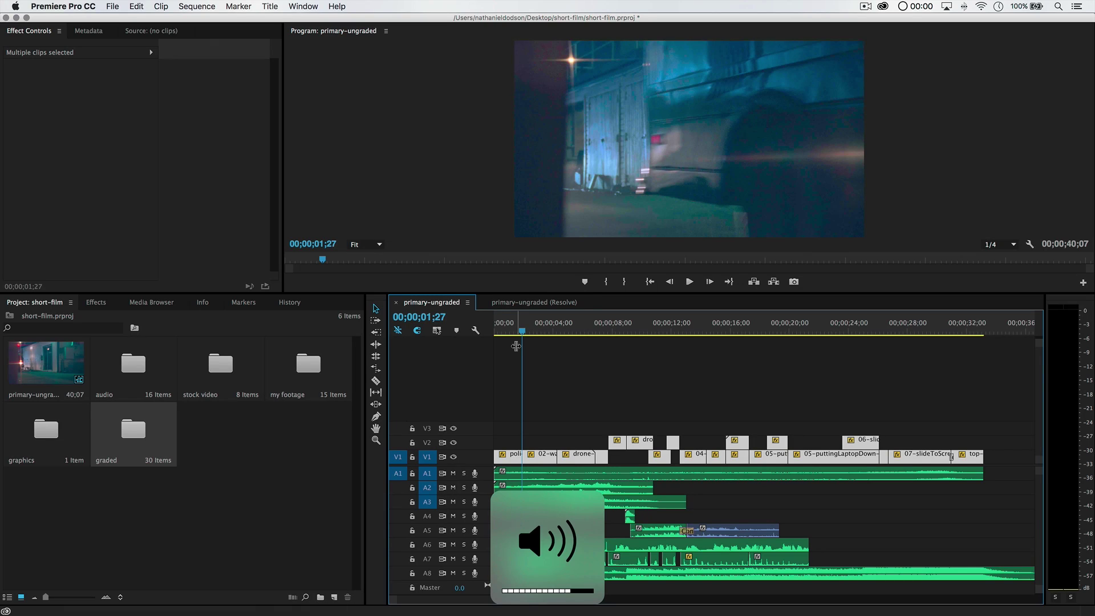
key("Home")
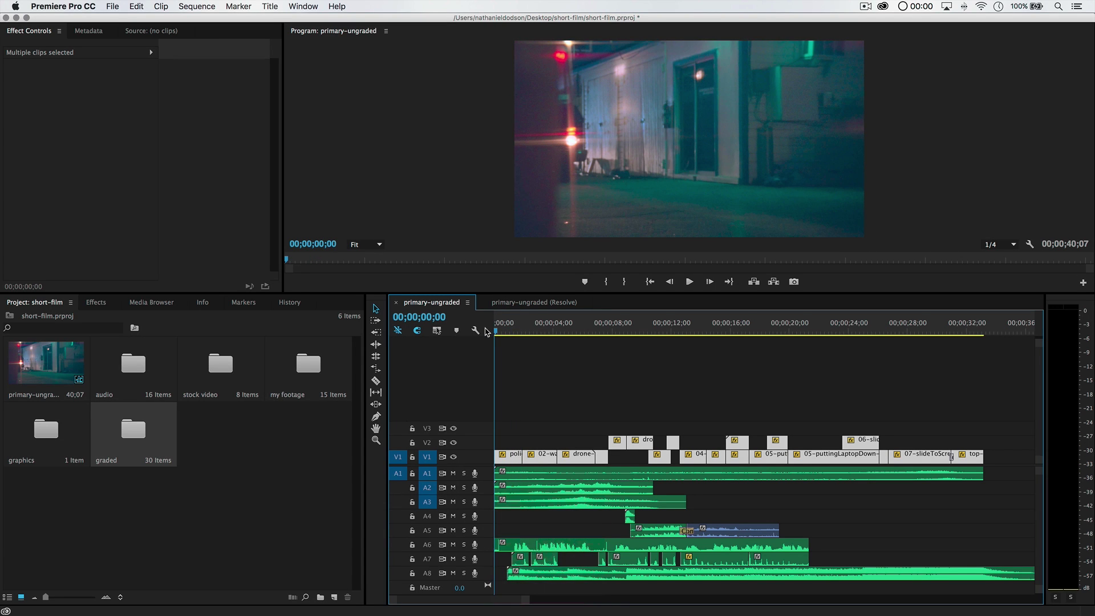
key("XF86AudioLowerVolume")
key("space")
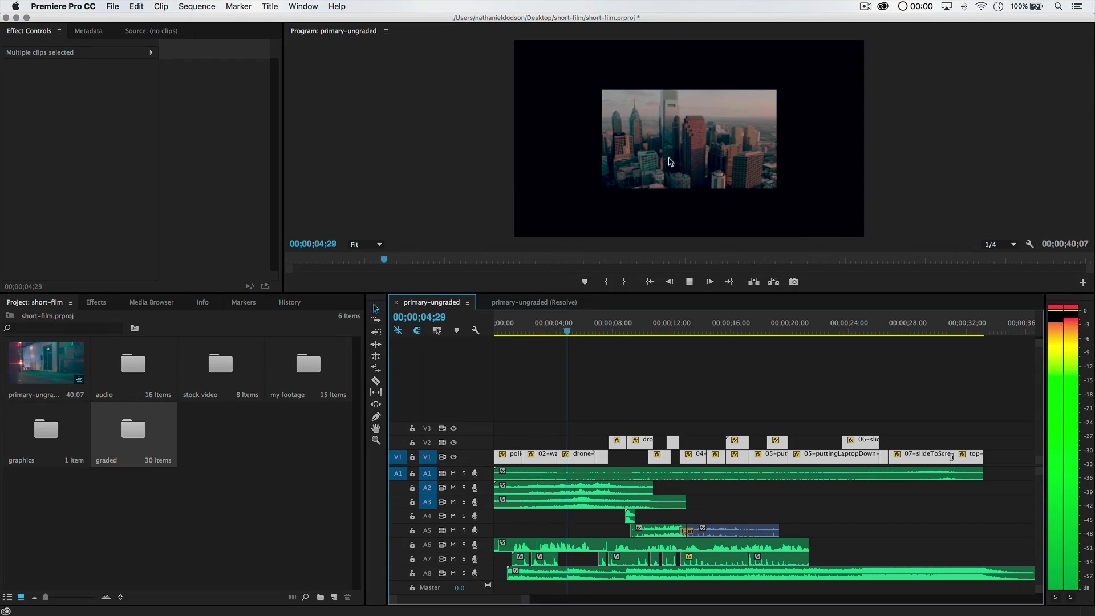
key("space")
- Set the Scale of the drone-shot-downtown-philly.mov clip on V1 to 200
left_click(570, 423)
left_click(579, 455)
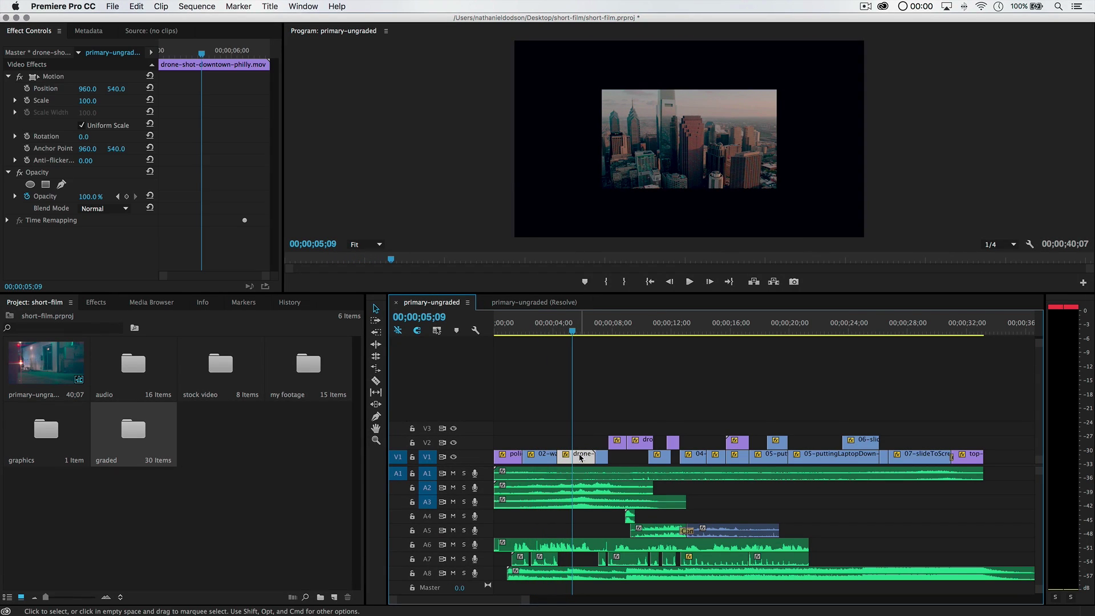
left_click(89, 102)
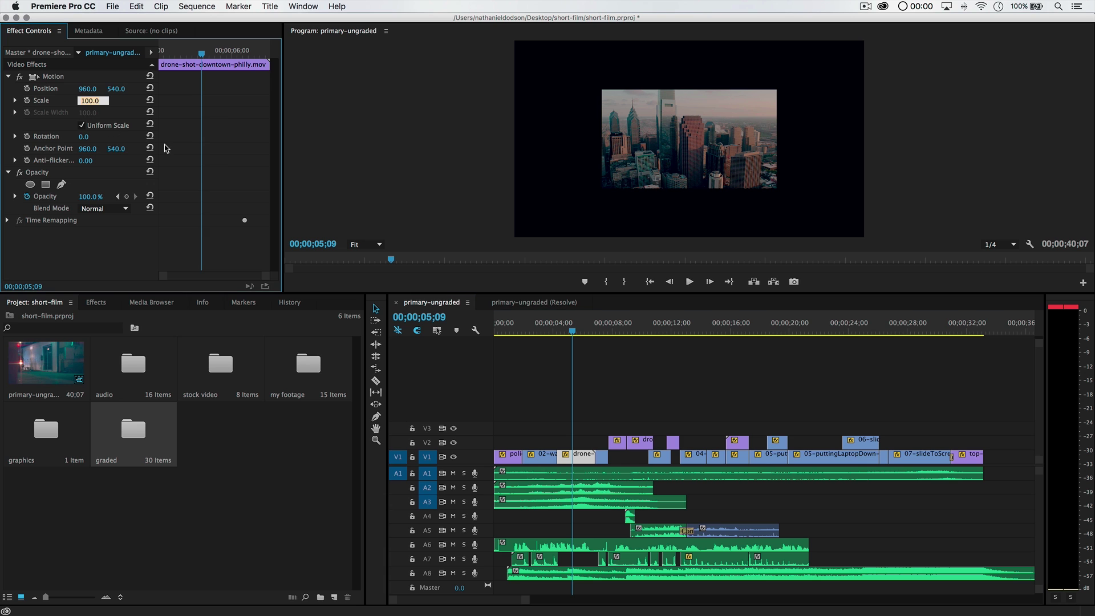
type("200")
key("Return")
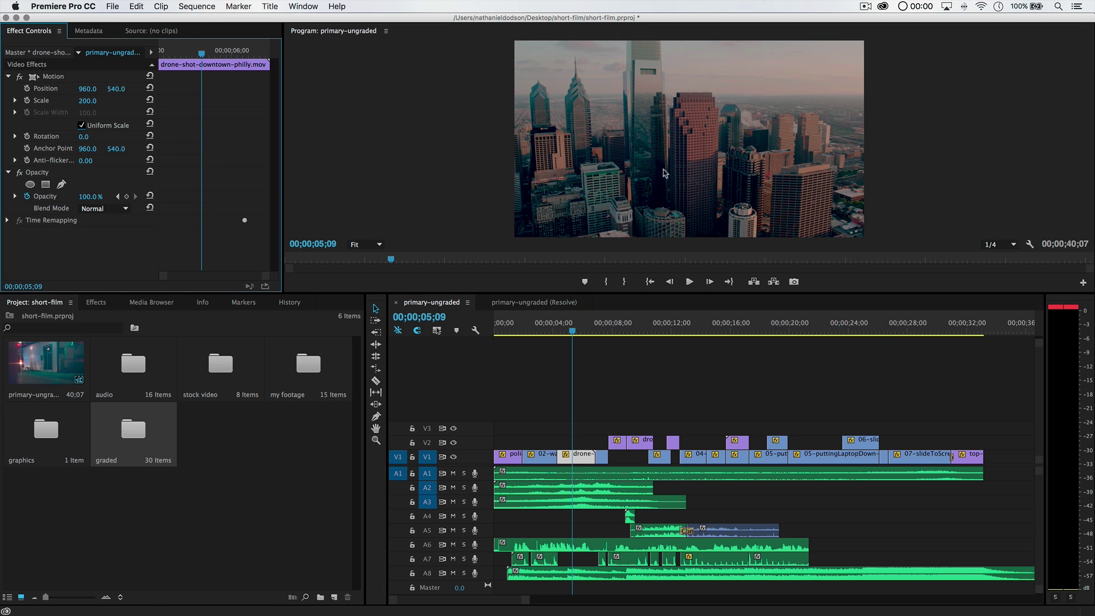
- Play the sequence from the start through the police-lights shot to check the framing of the clips
left_click_drag(563, 336, 497, 335)
key("space")
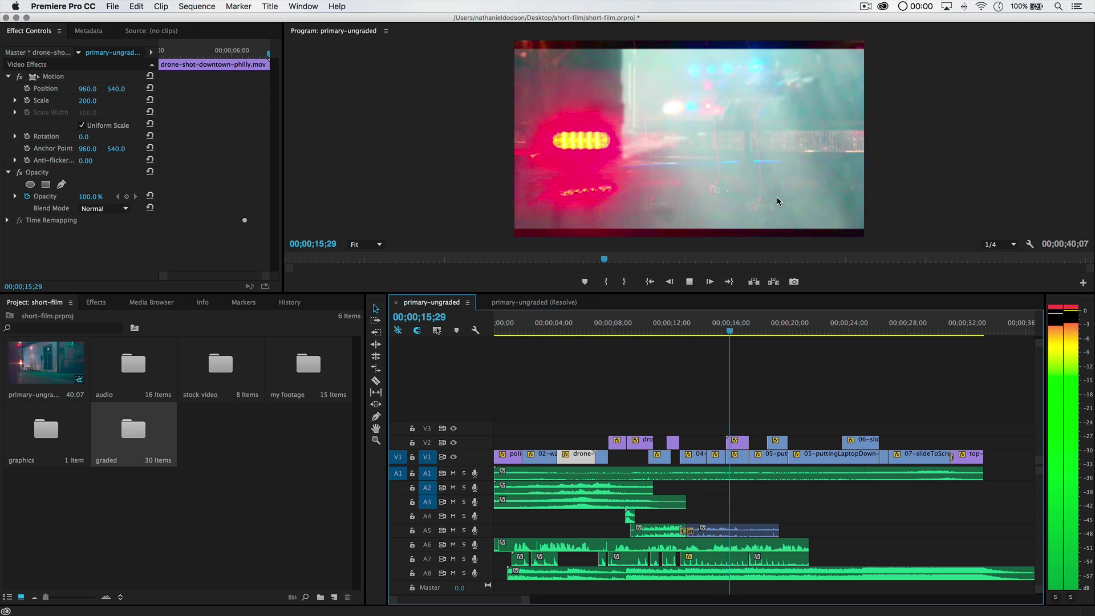
key("space")
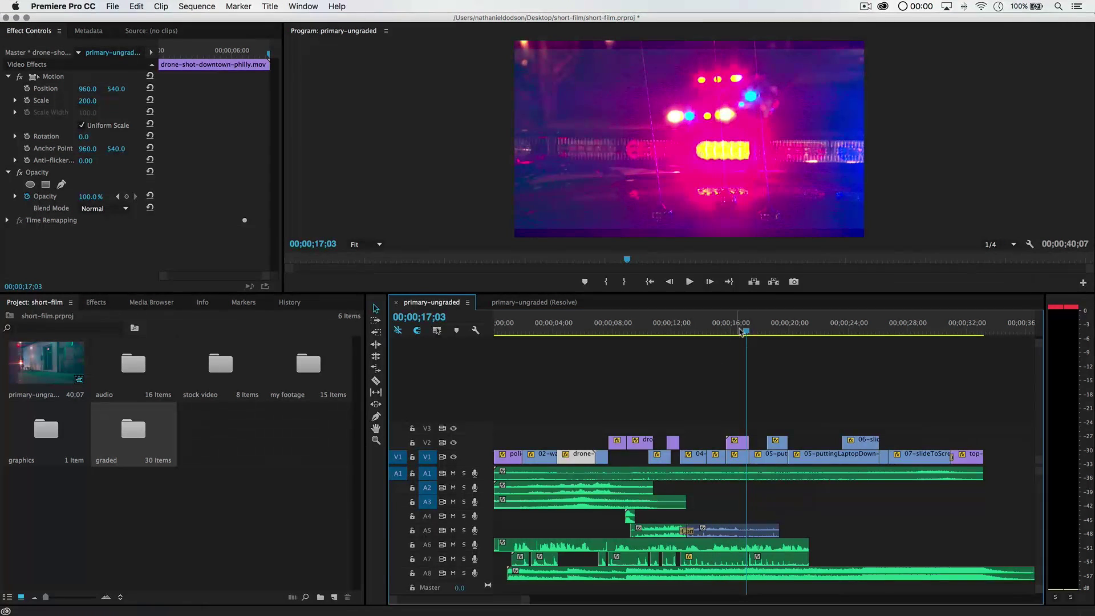
- Hide track V2, set the Scale Height of the swat-team-running-smaller-video clip on V1 to 100, and show V2 again
left_click_drag(746, 330, 737, 330)
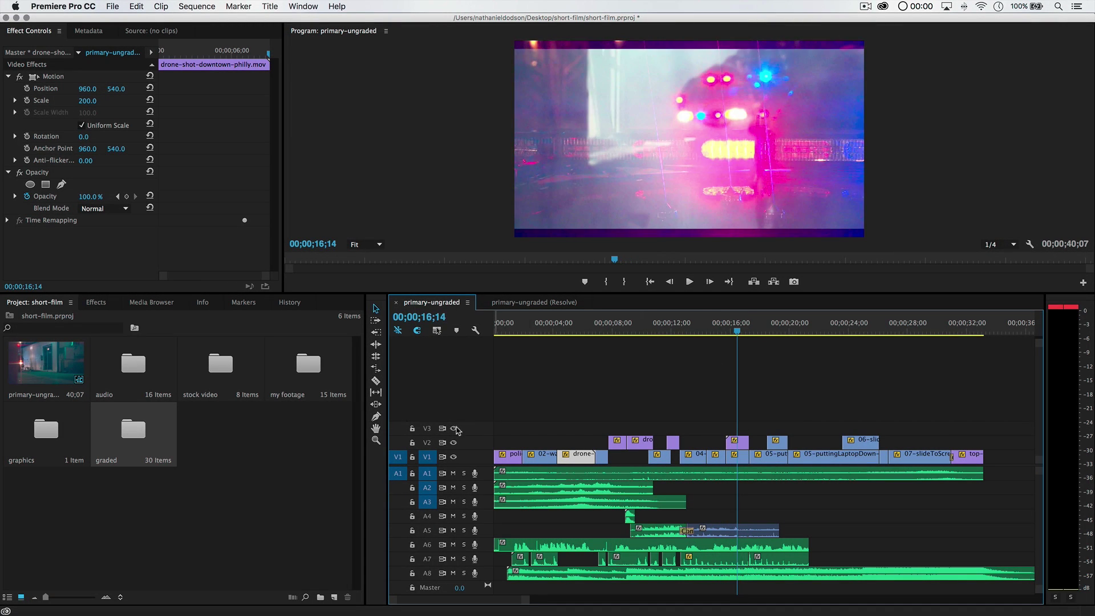
left_click(454, 443)
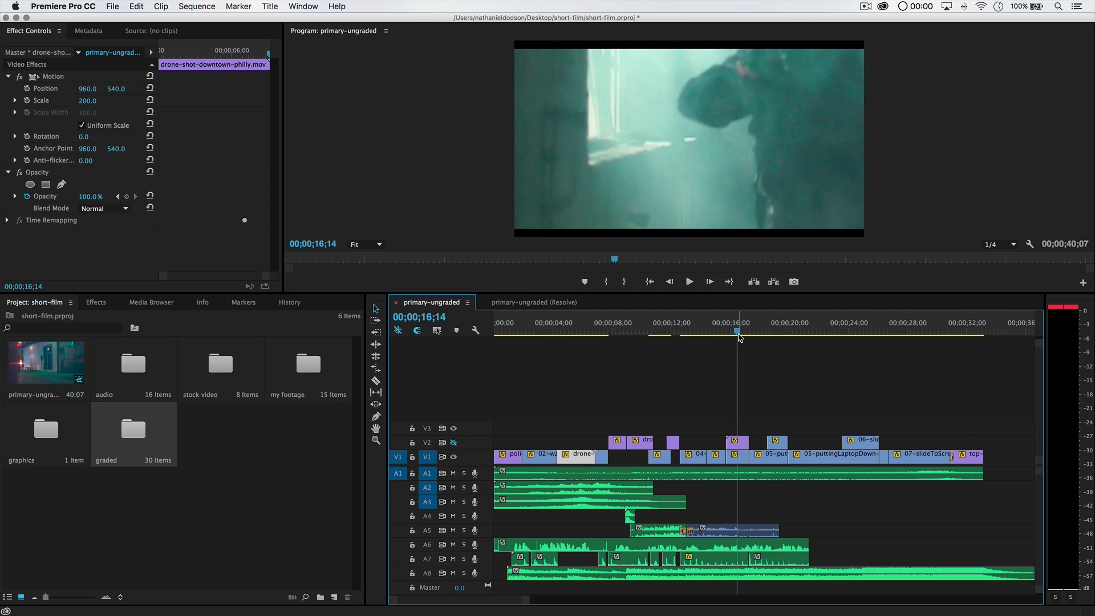
left_click(732, 331)
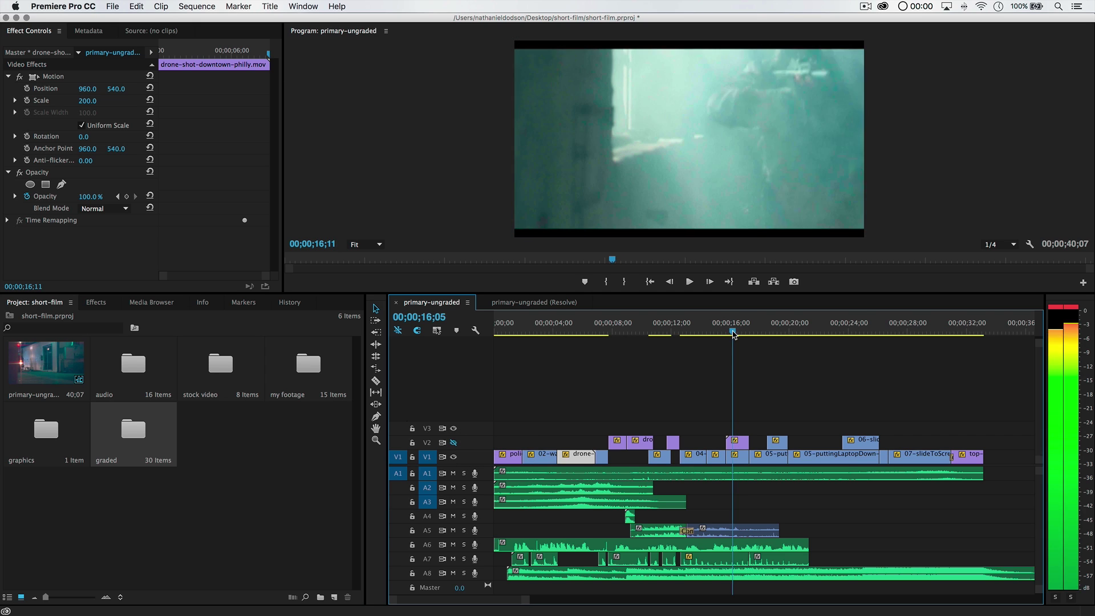
left_click(745, 456)
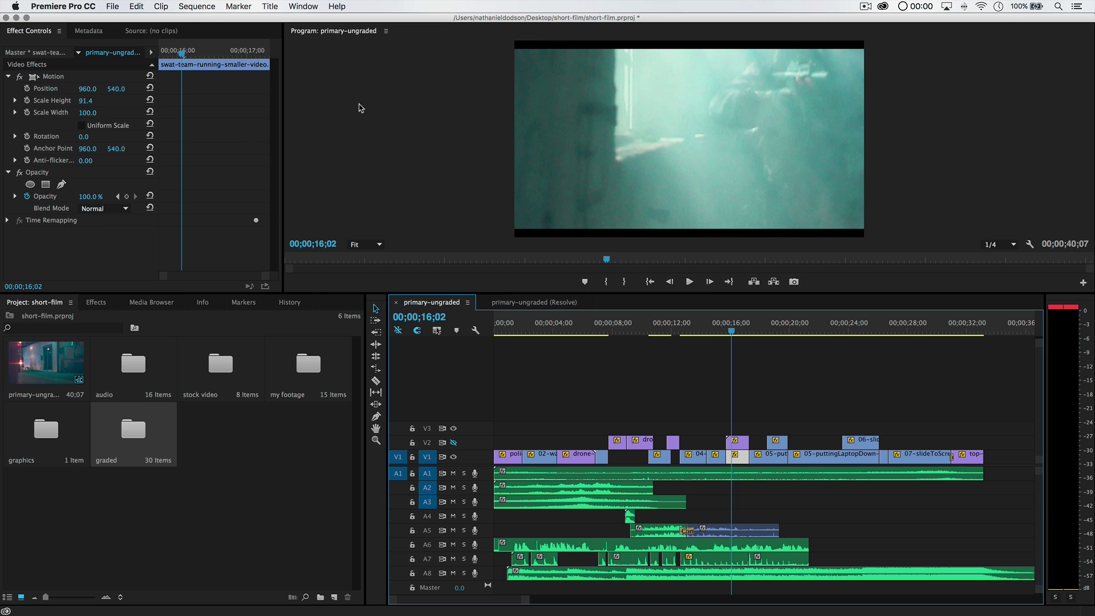
left_click(86, 101)
type("100")
key("Tab")
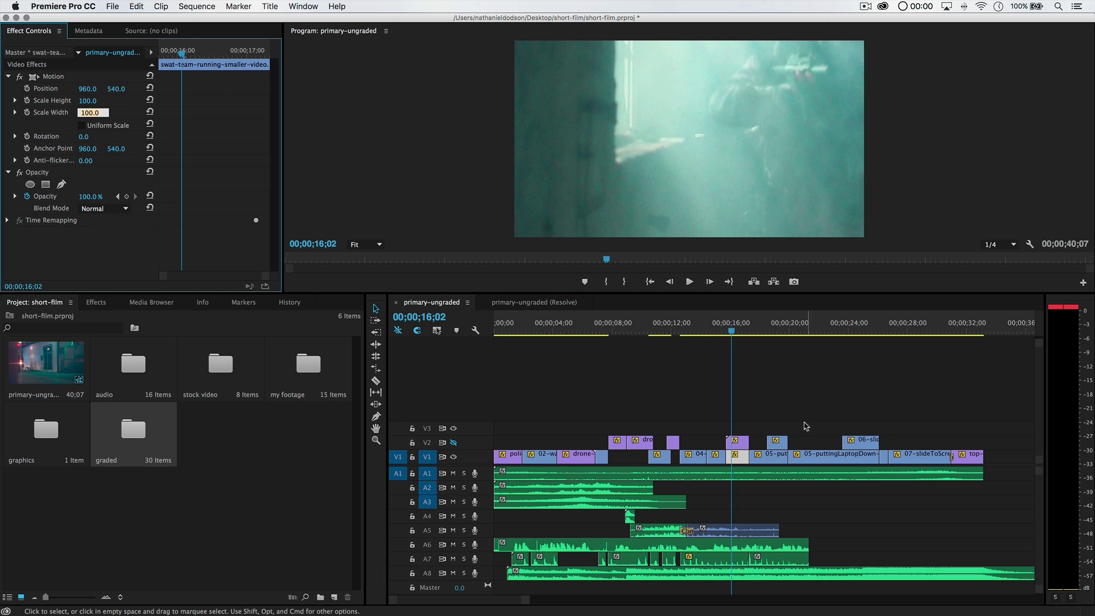
left_click(753, 384)
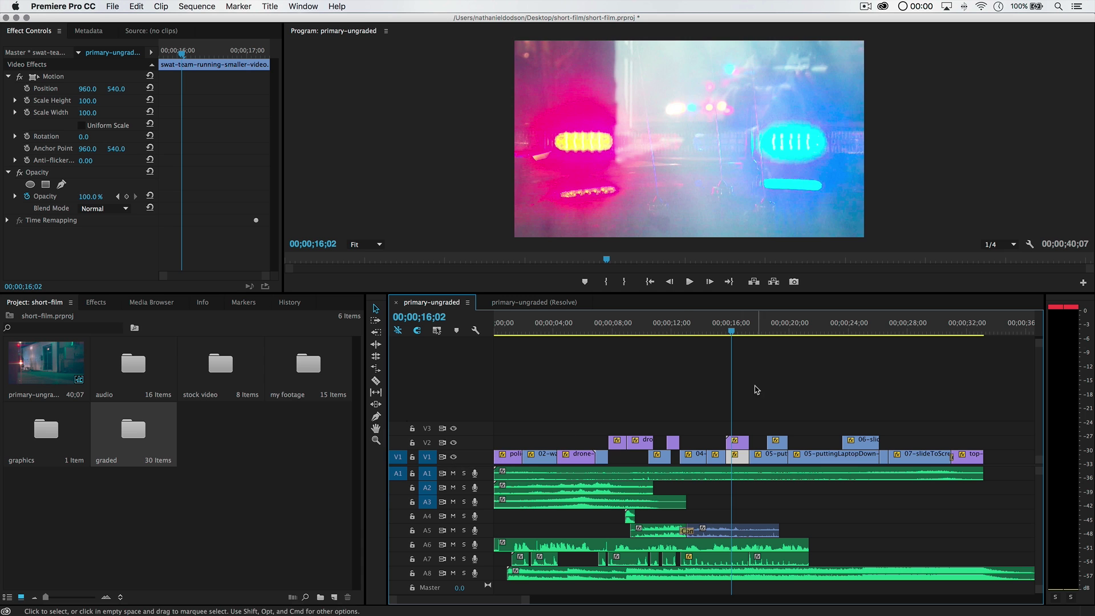
- Play back the police-lights overlay and set the opacity of police-lights-cars-stopped.mov on V2 to 65% at 00;00;16;21
left_click(711, 331)
key("space")
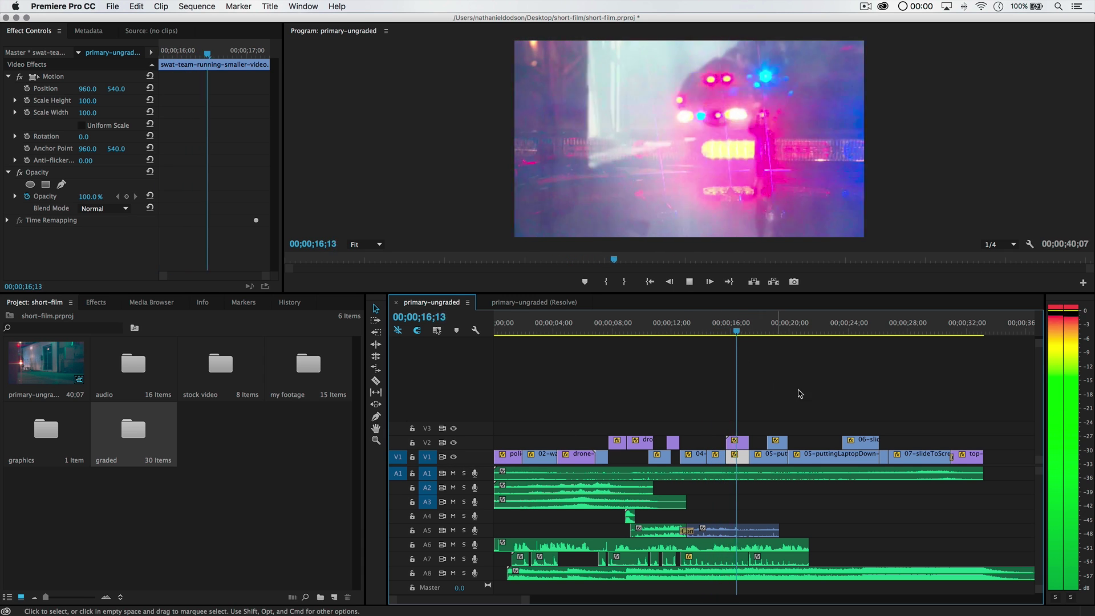
key("space")
left_click(739, 441)
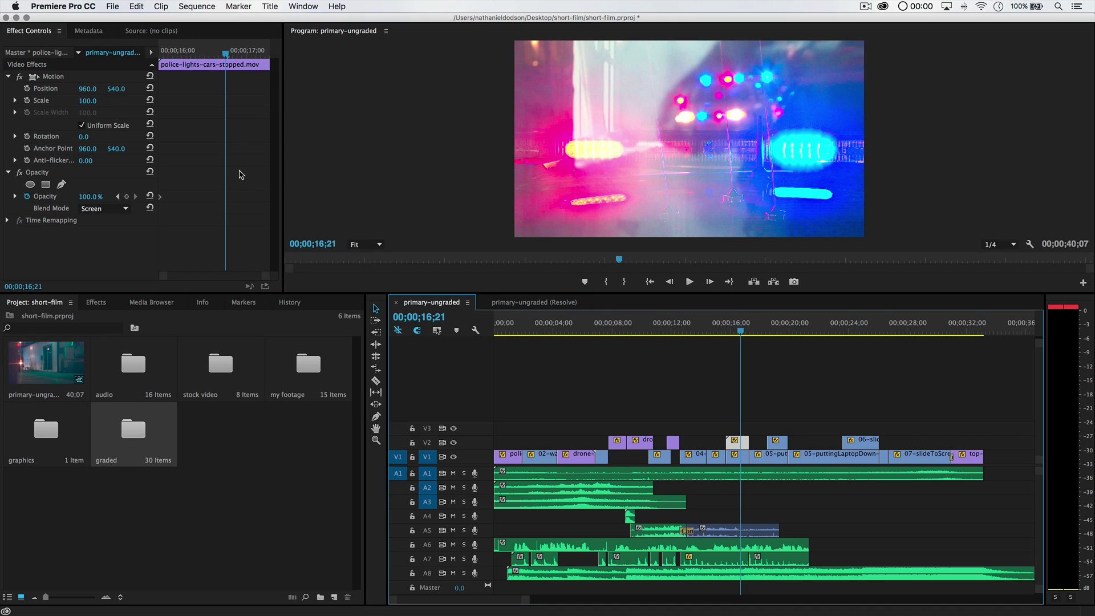
left_click(90, 197)
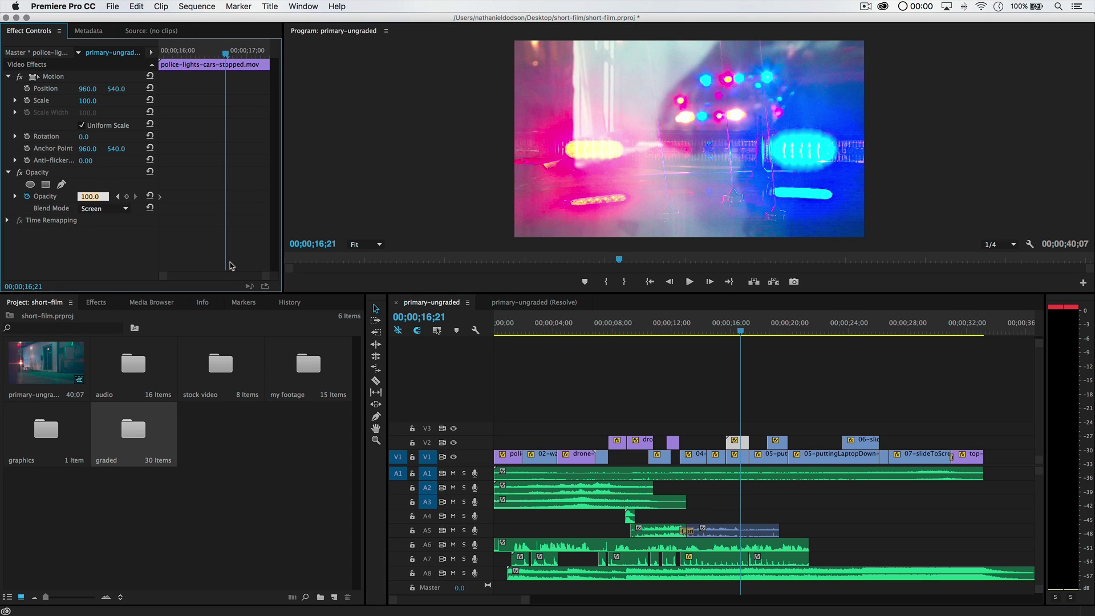
type("65")
key("Return")
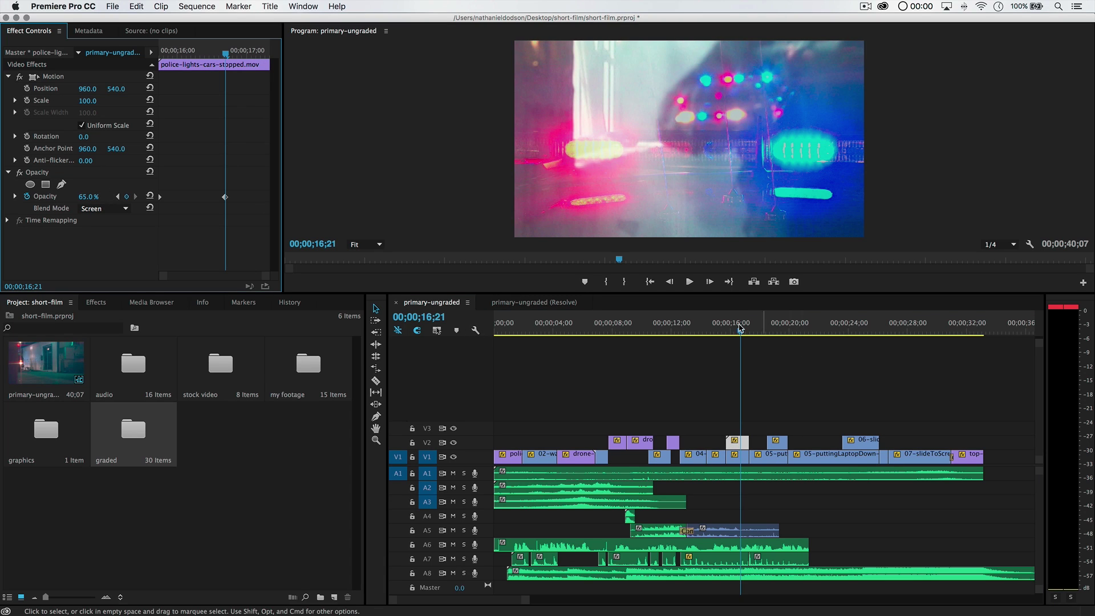
- Play the sequence from the police-lights shot through the laptop scenes to check the graded clips
key("space")
left_click(710, 331)
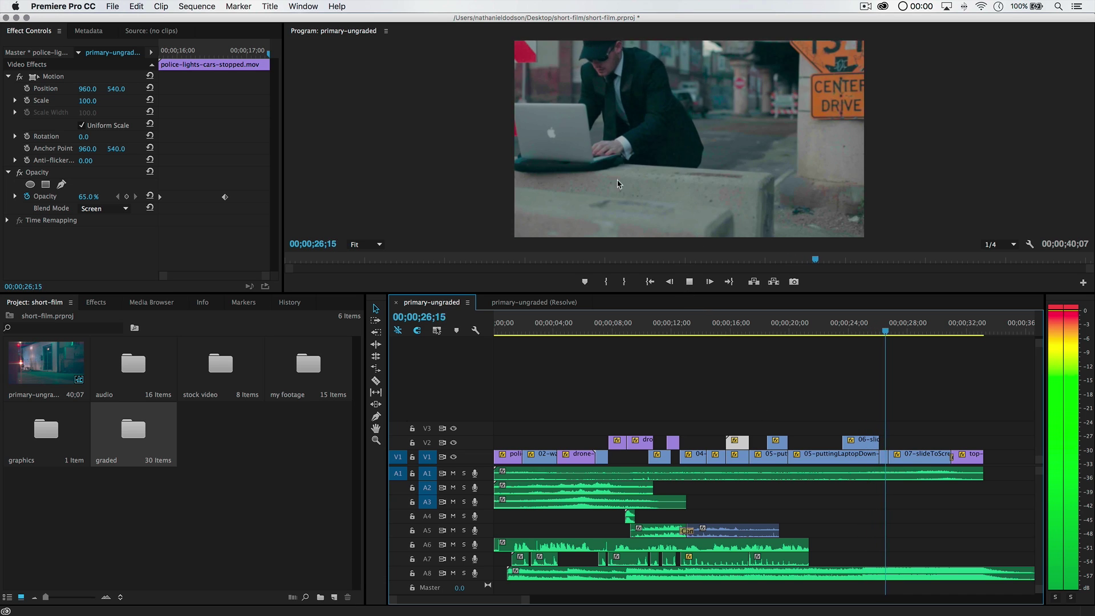
key("space")
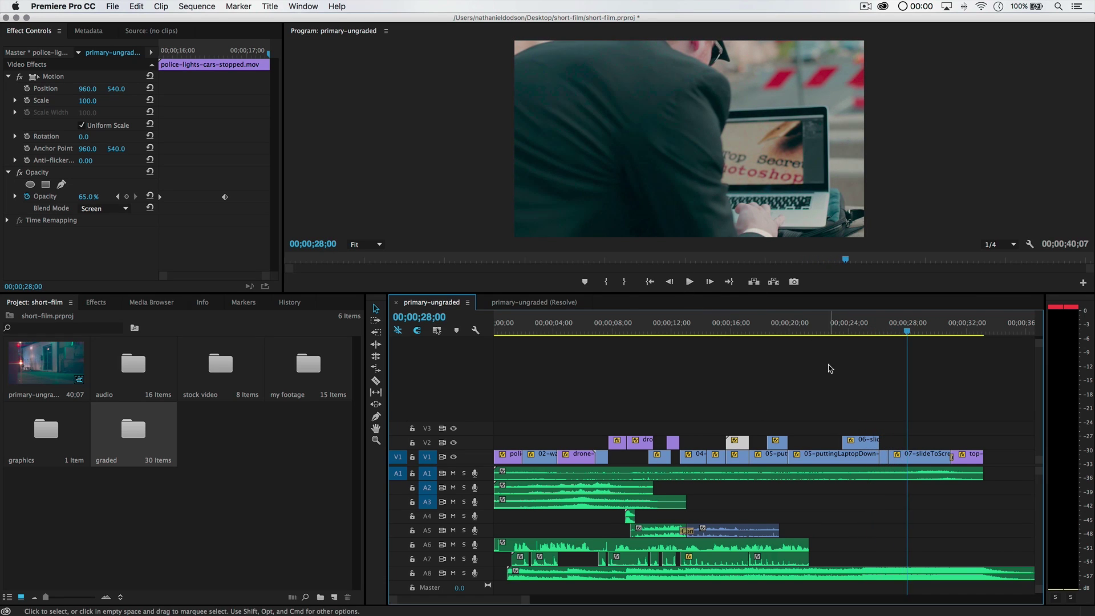
scroll(831, 365, "down", 3)
left_click_drag(743, 328, 721, 330)
key("space")
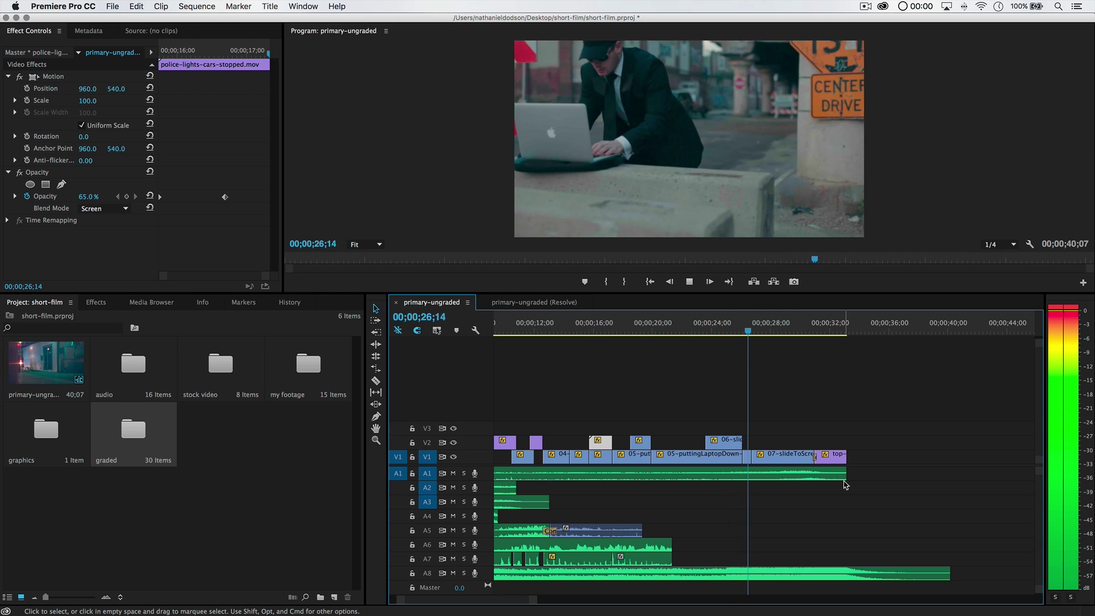
key("space")
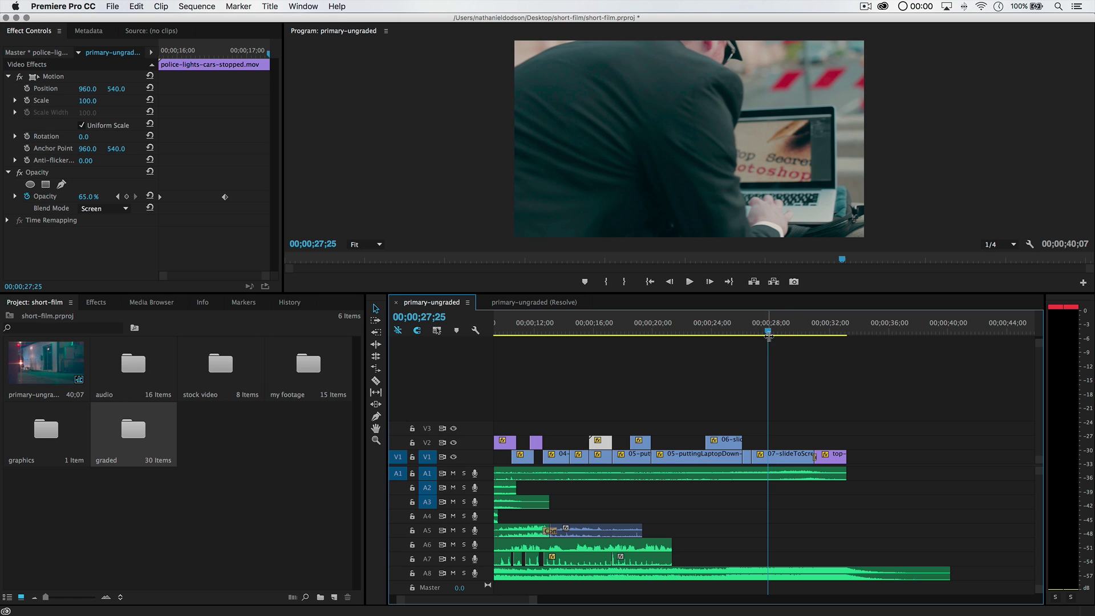
- Play the 07-slideToScreen-I.MOV shot in short stretches through to the closing Top Secret Photoshop image
key("space")
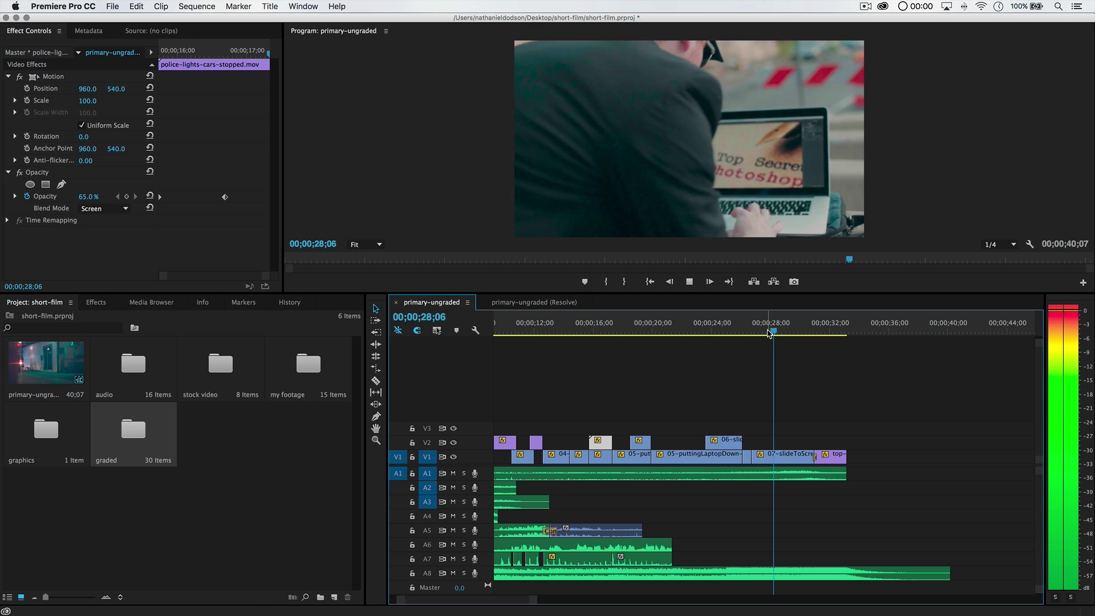
key("space")
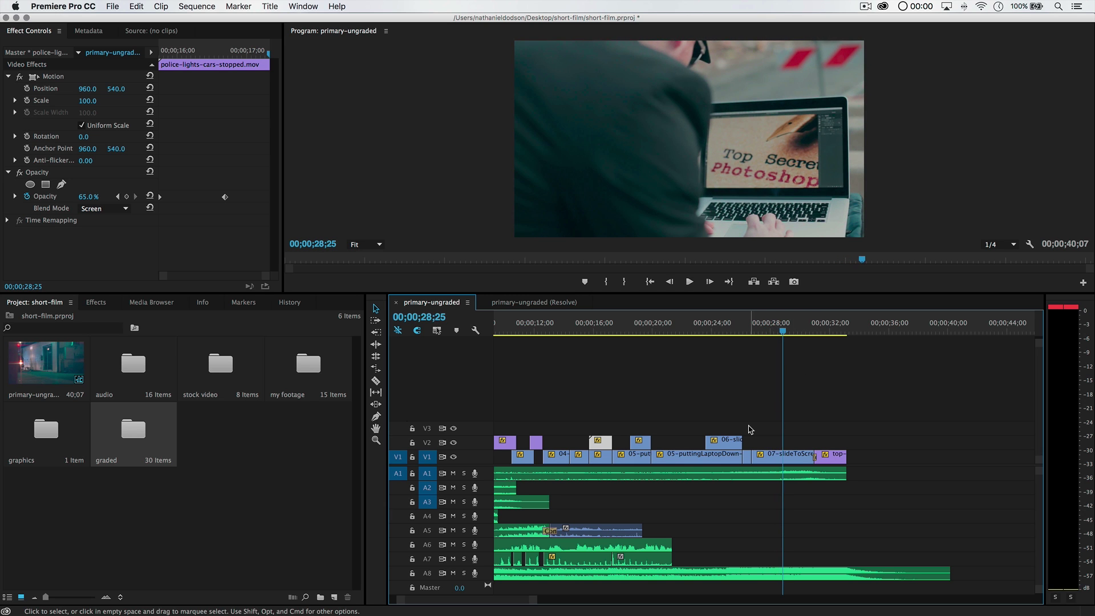
key("space")
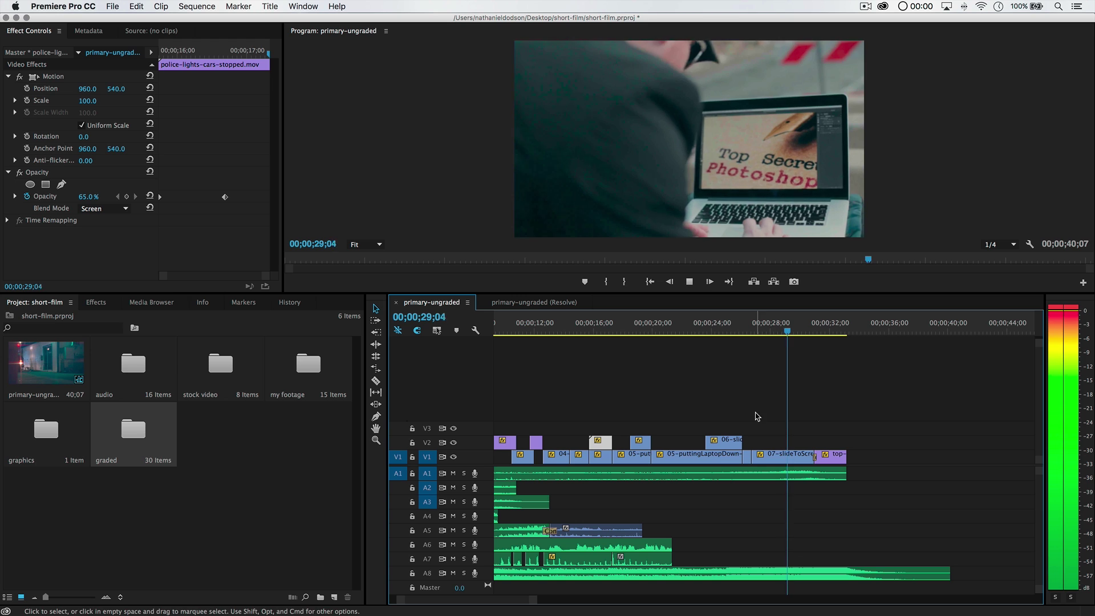
key("space")
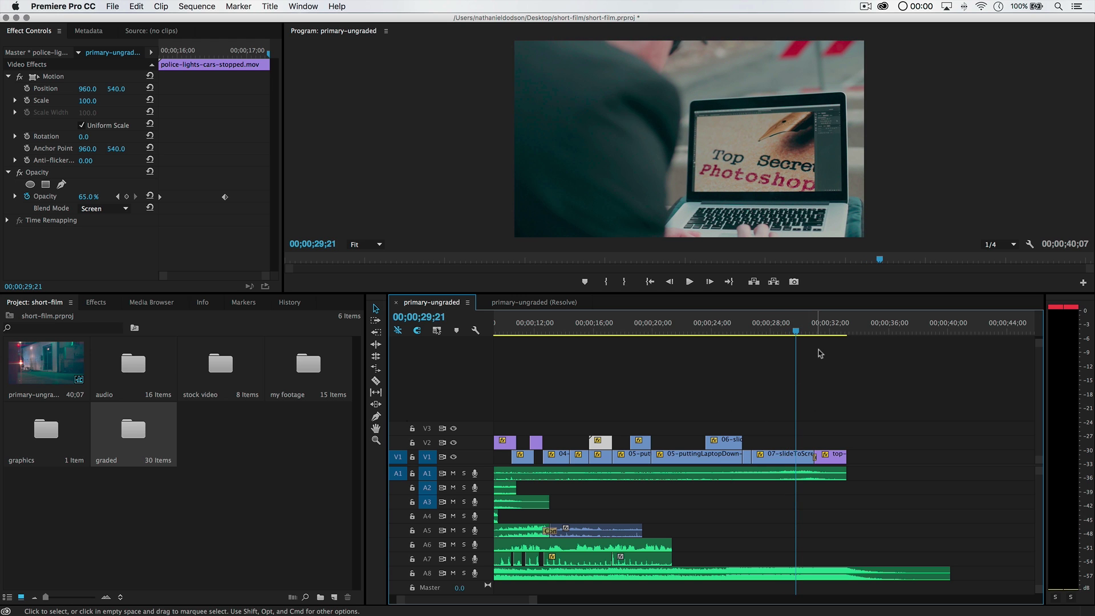
key("space")
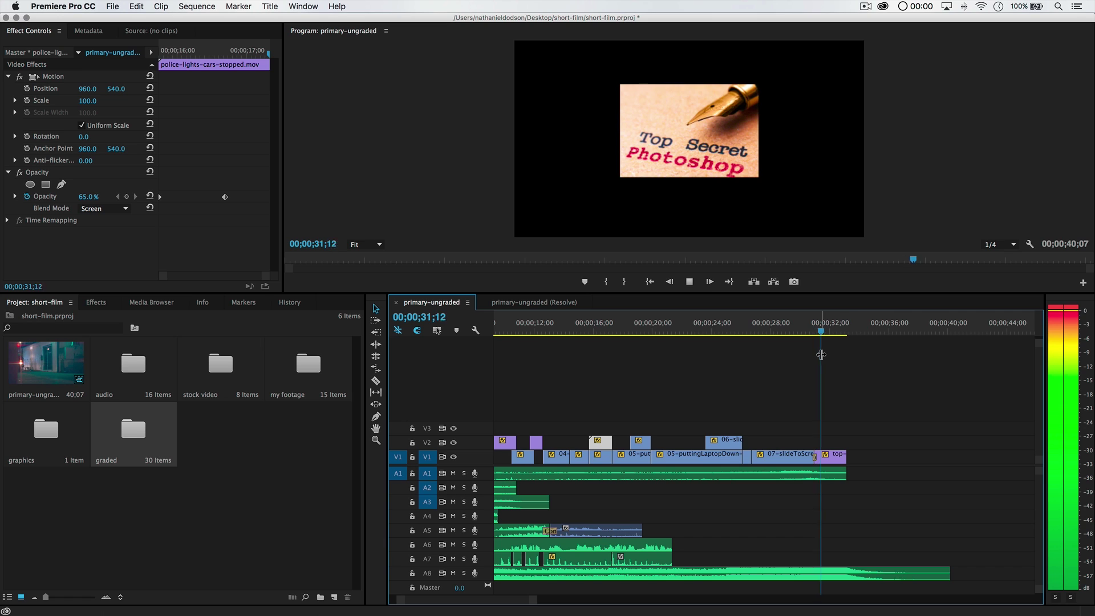
key("space")
- Replace the undersized closing still on V1 with top-secret-ps-image.jpg from the graphics bin
left_click(836, 454)
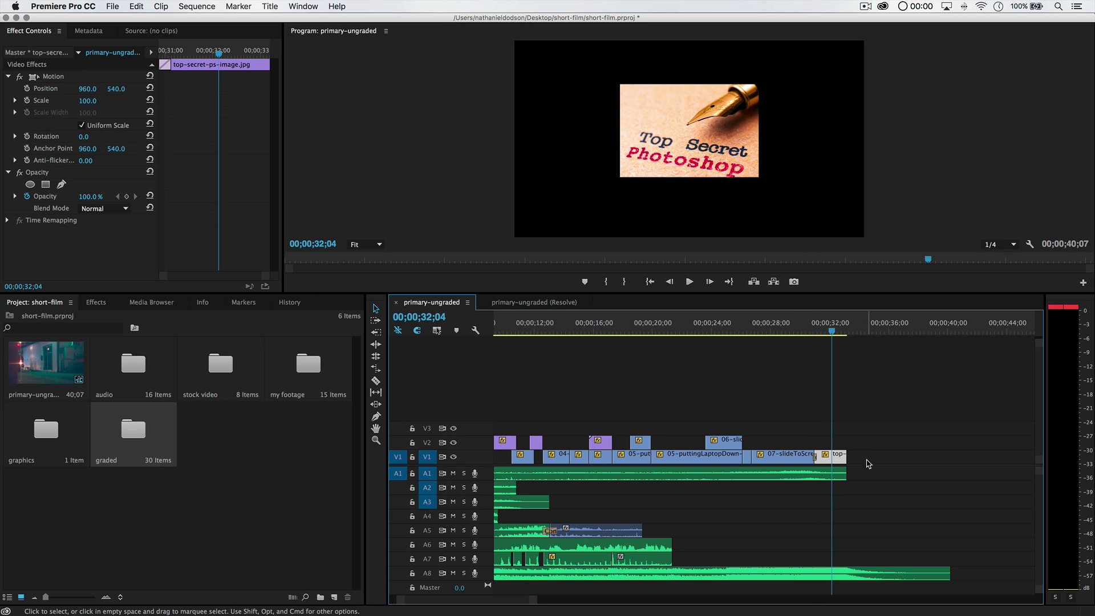
key("Delete")
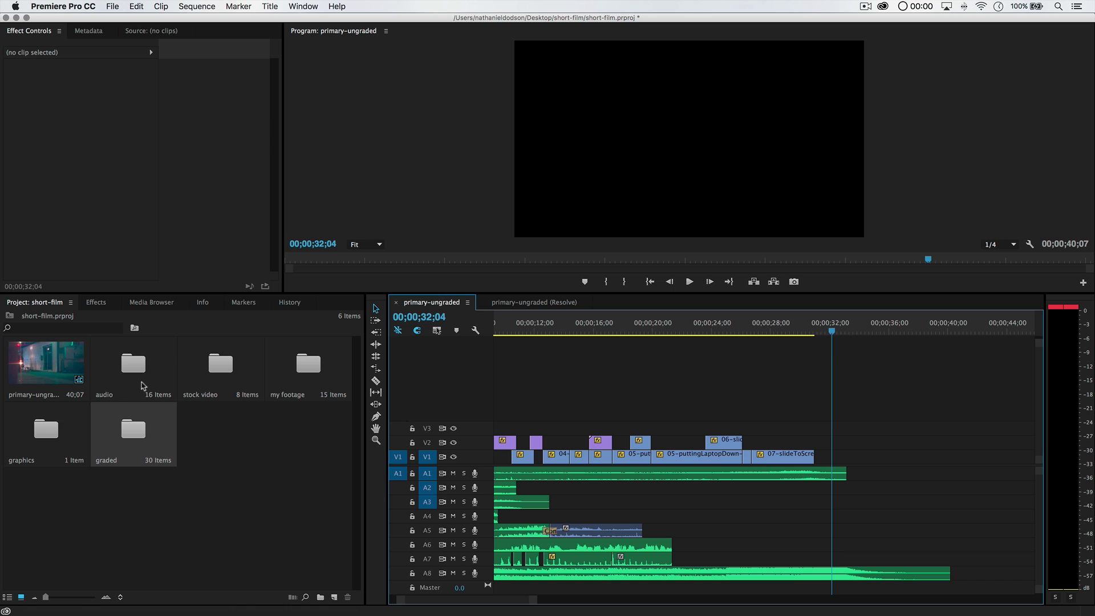
double_click(63, 430)
left_click_drag(117, 134, 847, 455)
left_click(836, 456)
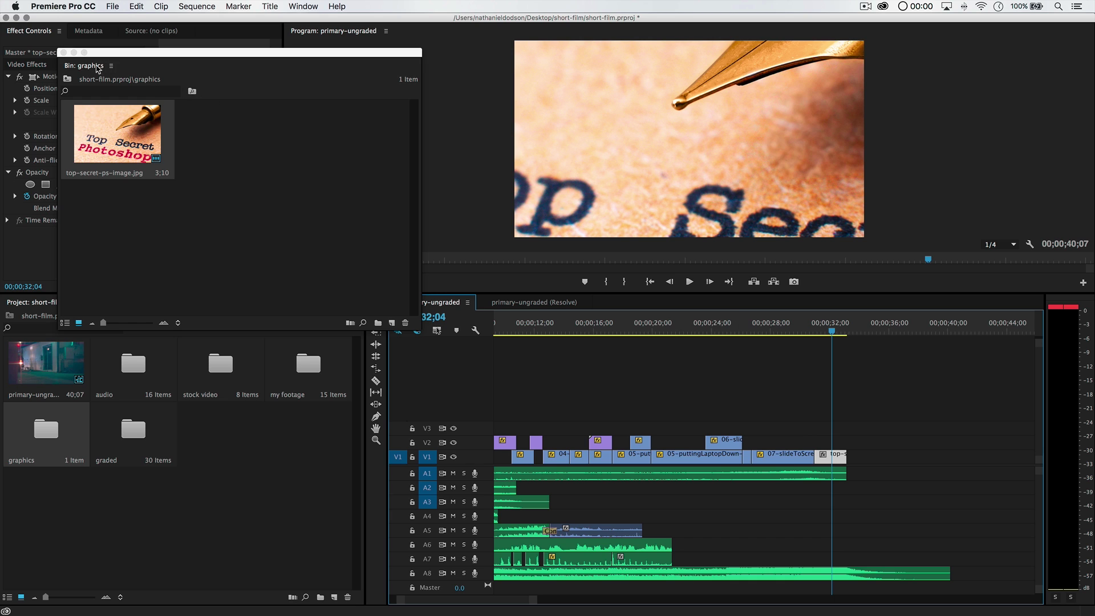
left_click(64, 52)
- Set the Scale of top-secret-ps-image.jpg to 47 and its vertical Position to 420
left_click(92, 101)
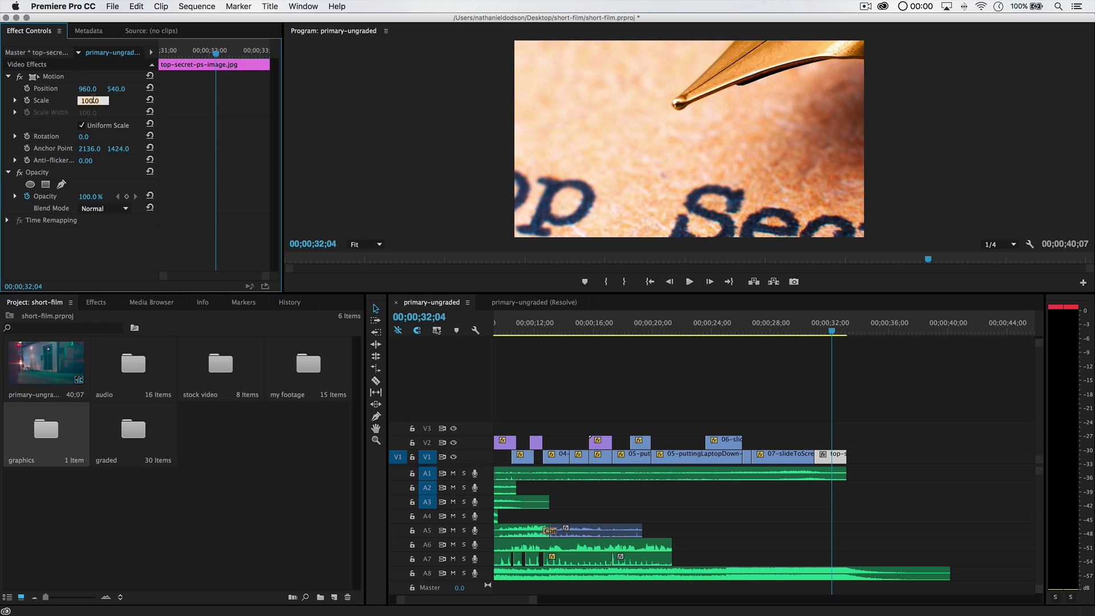
type("47")
key("Return")
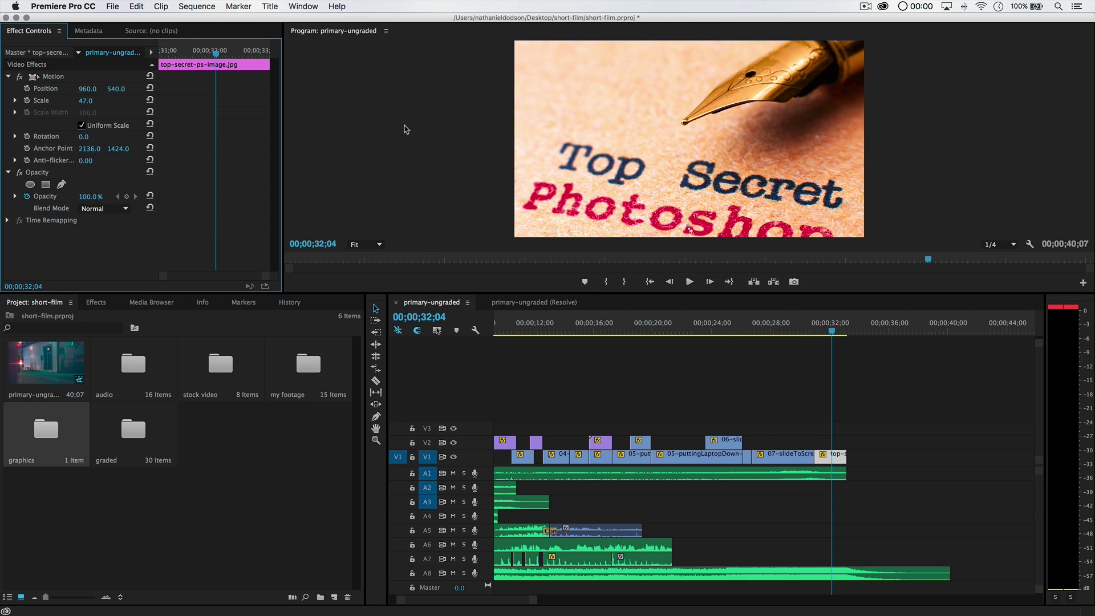
left_click(124, 89)
type("420")
key("Tab")
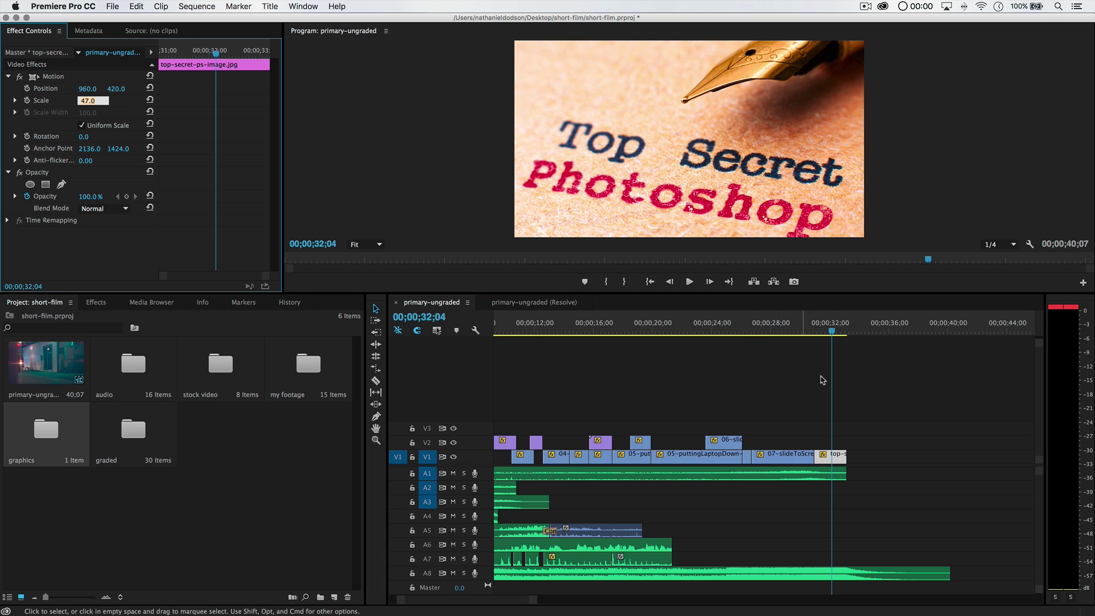
- Apply a Cross Dissolve at the cut between 07-slideToScreen-I.MOV and top-secret-ps-image.jpg on V1
left_click(96, 303)
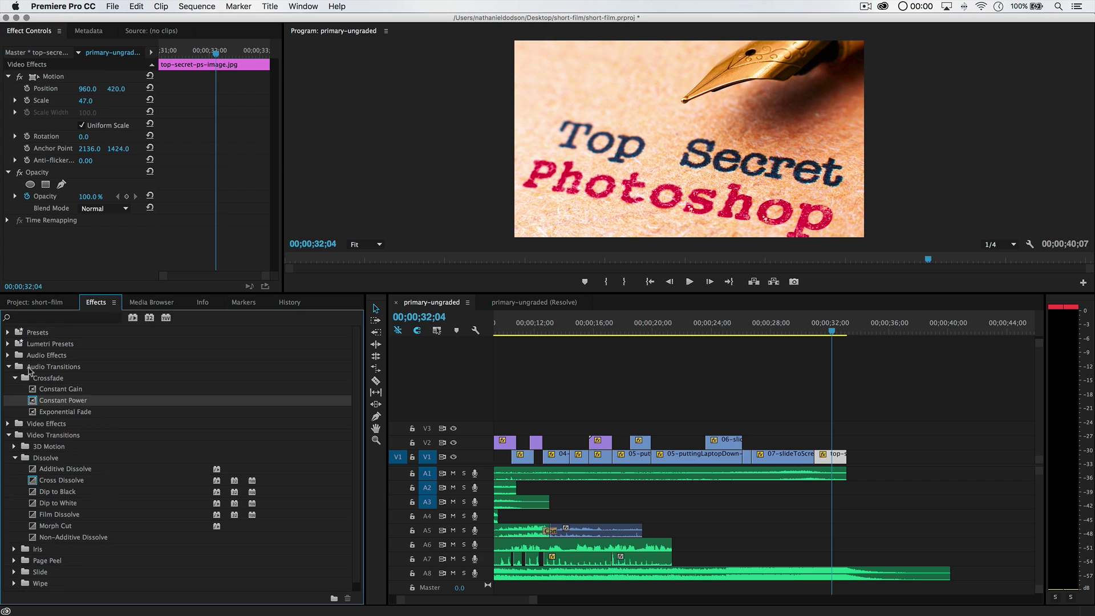
left_click(9, 367)
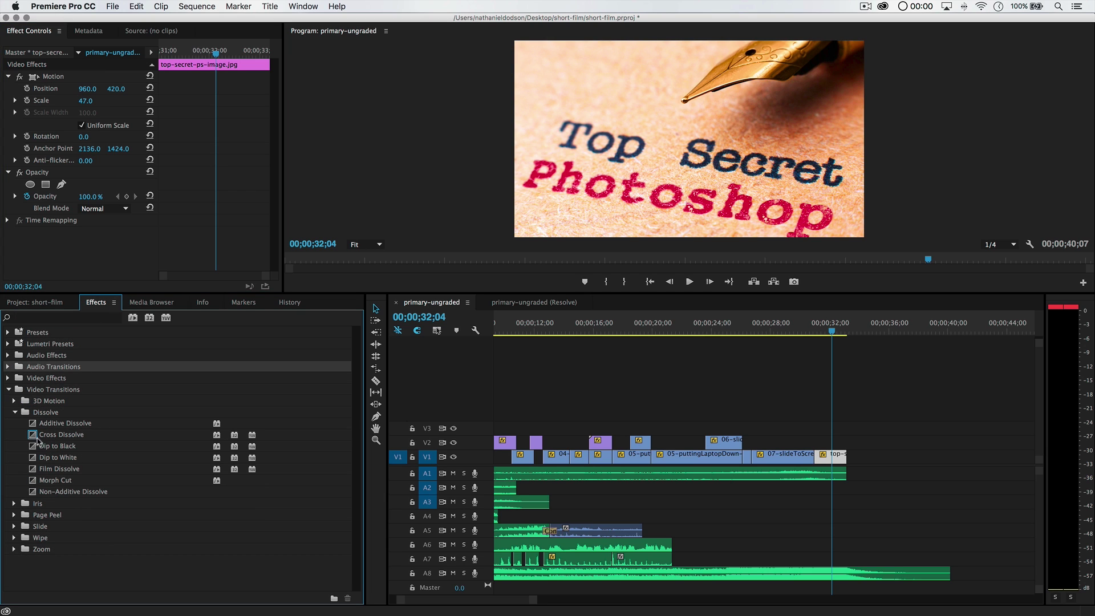
left_click_drag(37, 440, 817, 459)
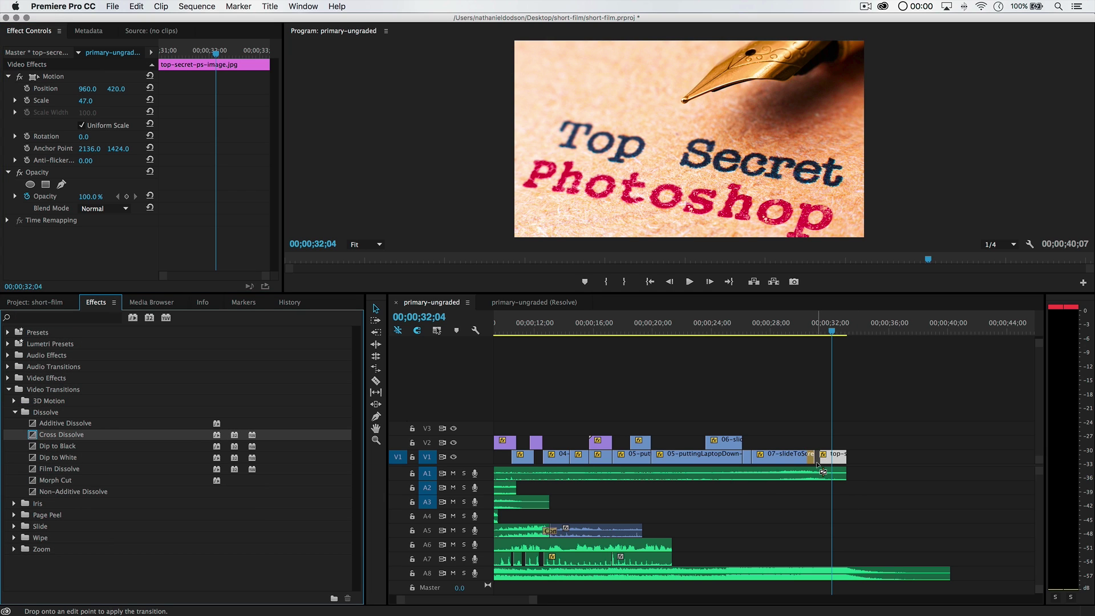
- Shorten the Cross Dissolve between 07-slideToScreen-I.MOV and top-secret-ps-image.jpg to 10 frames
left_click(812, 326)
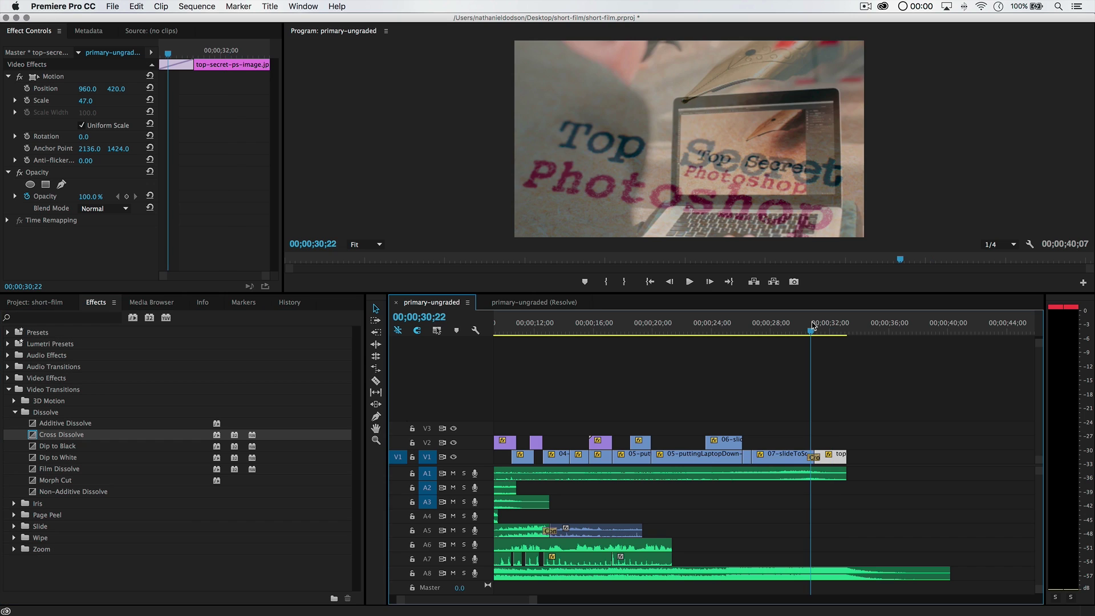
key("=")
key("=")
key("=")
key("=")
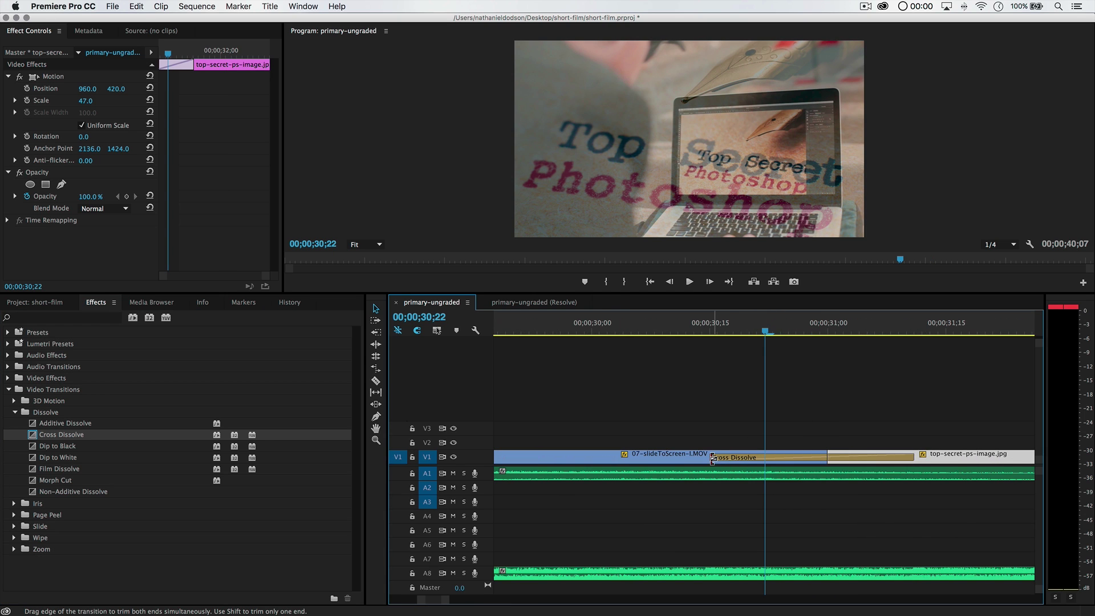
left_click_drag(713, 459, 774, 459)
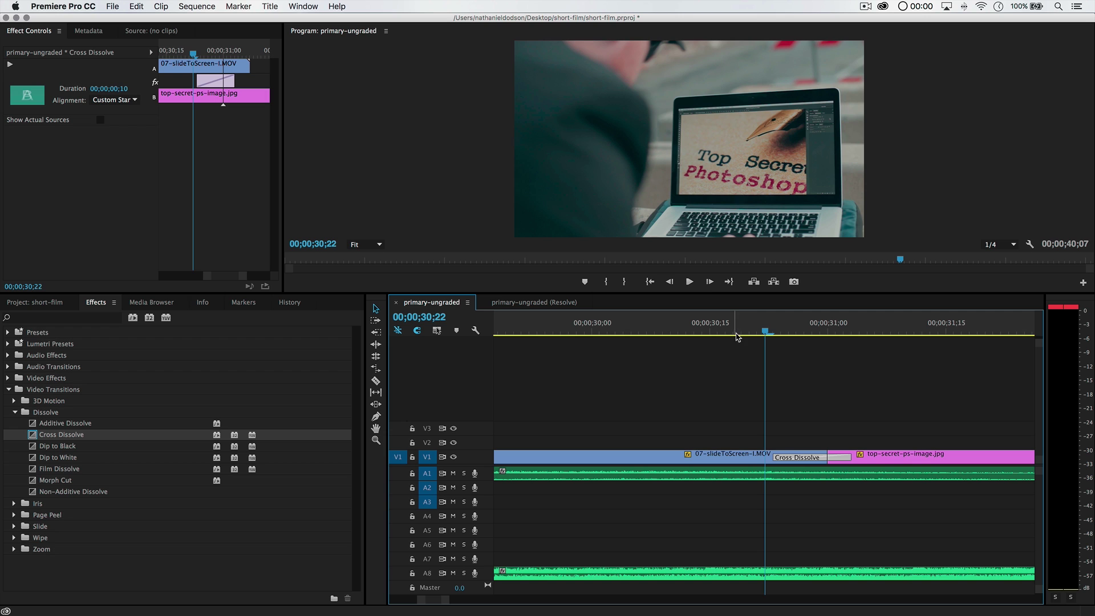
- Play back the shortened dissolve through the end of the picture
key("space")
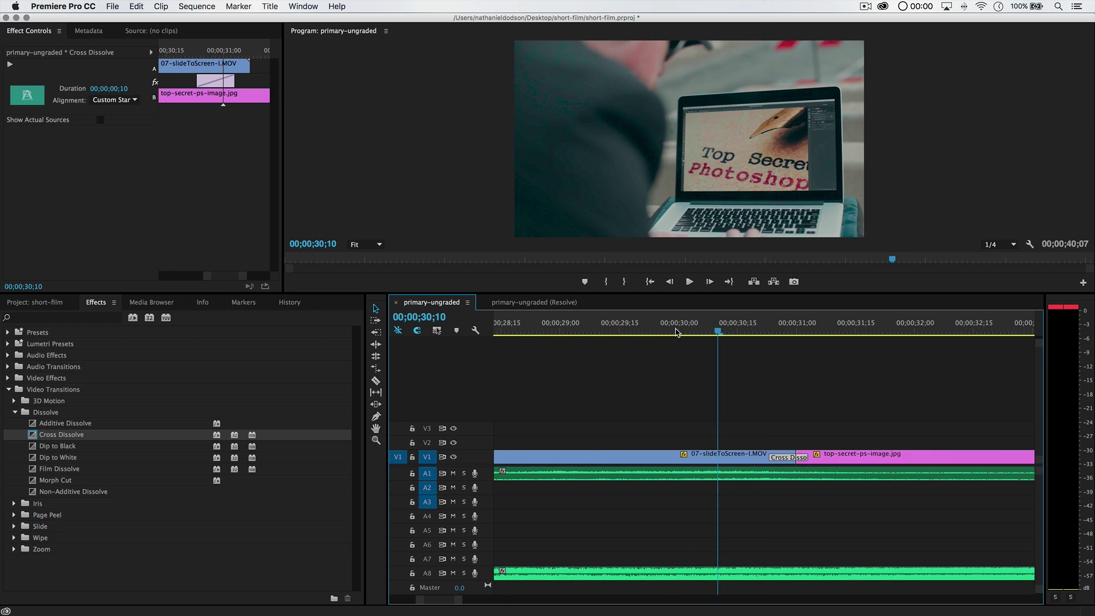
key("minus")
key("minus")
key("minus")
key("minus")
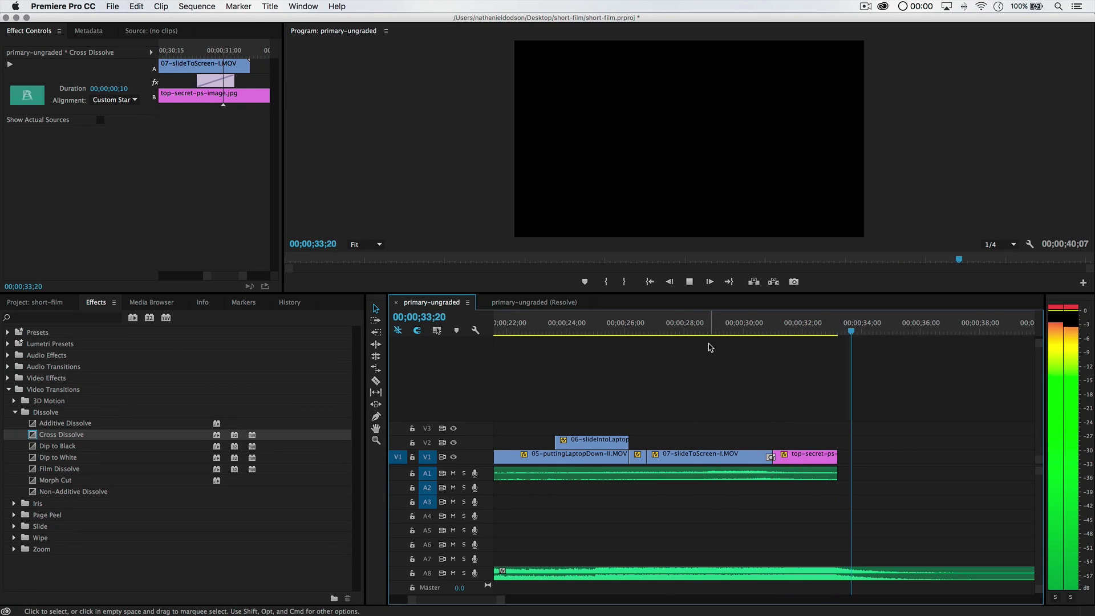
key("space")
- Show the whole sequence and play its closing seconds to check the music fade-out
key("minus")
key("minus")
left_click_drag(654, 332, 550, 349)
key("Home")
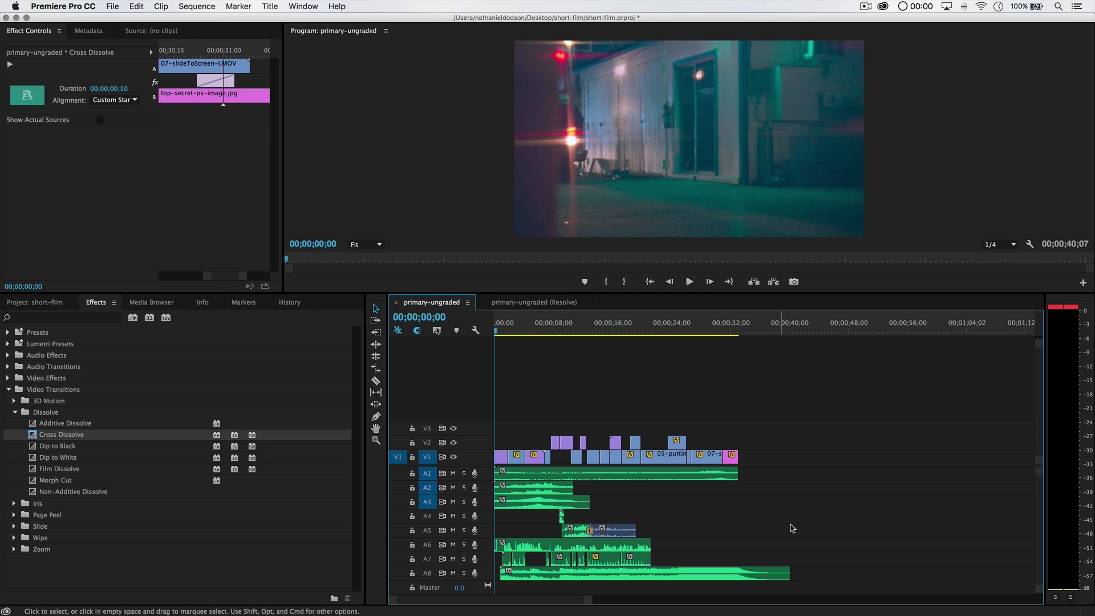
mouse_move(734, 334)
left_mouse_down()
mouse_move(747, 336)
mouse_move(732, 339)
left_mouse_up()
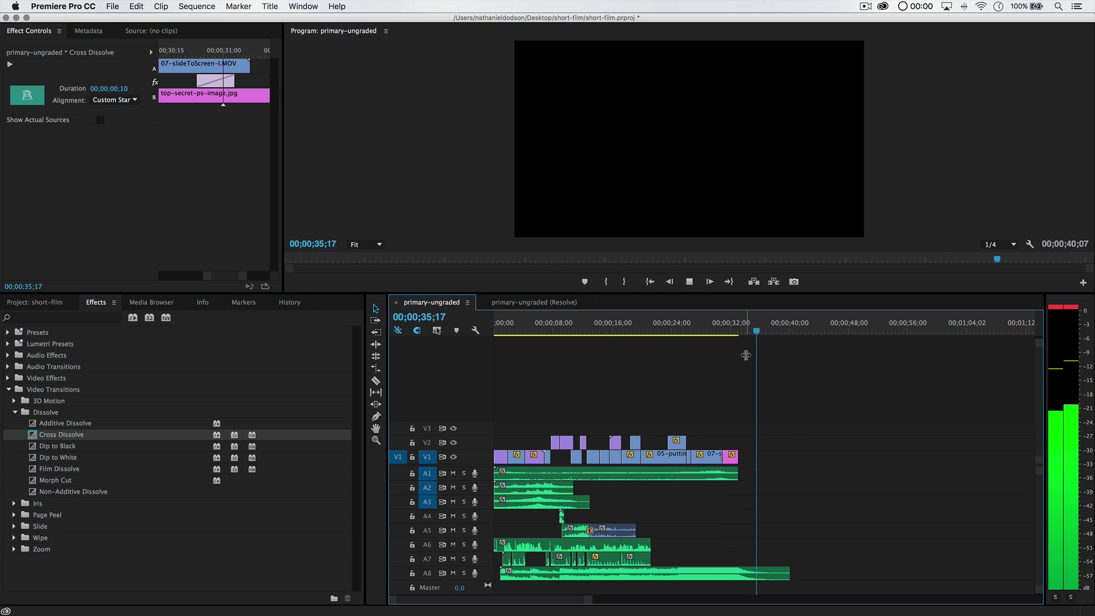
key("space")
- Trim the end of the music clip on A8 to 00;00;36;00
left_click_drag(791, 573, 779, 573)
left_click(444, 317)
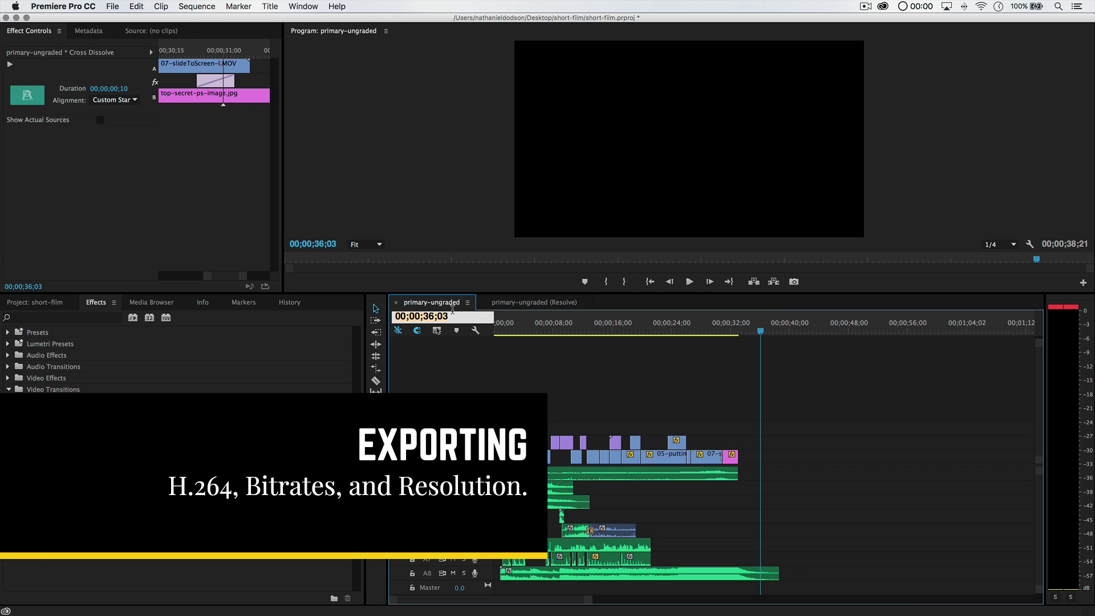
key("BackSpace")
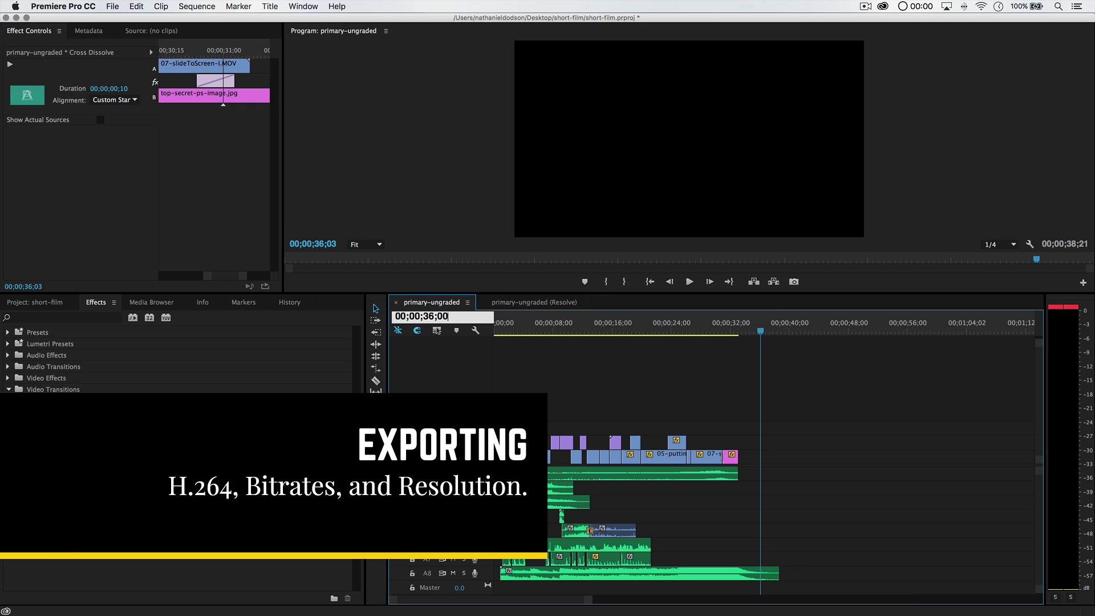
type("0")
key("Return")
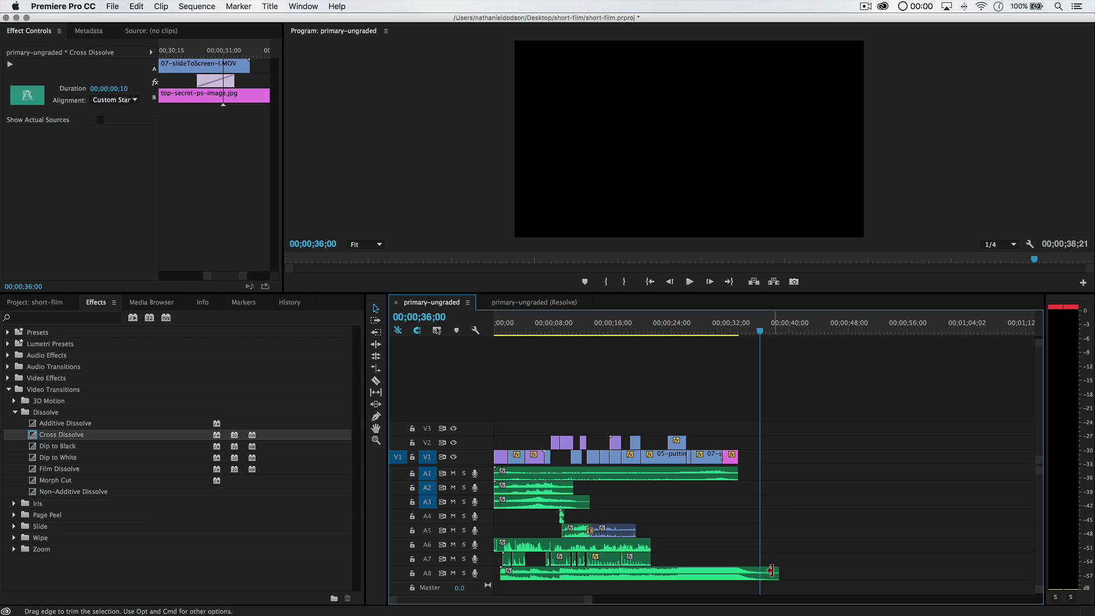
left_click_drag(777, 573, 760, 574)
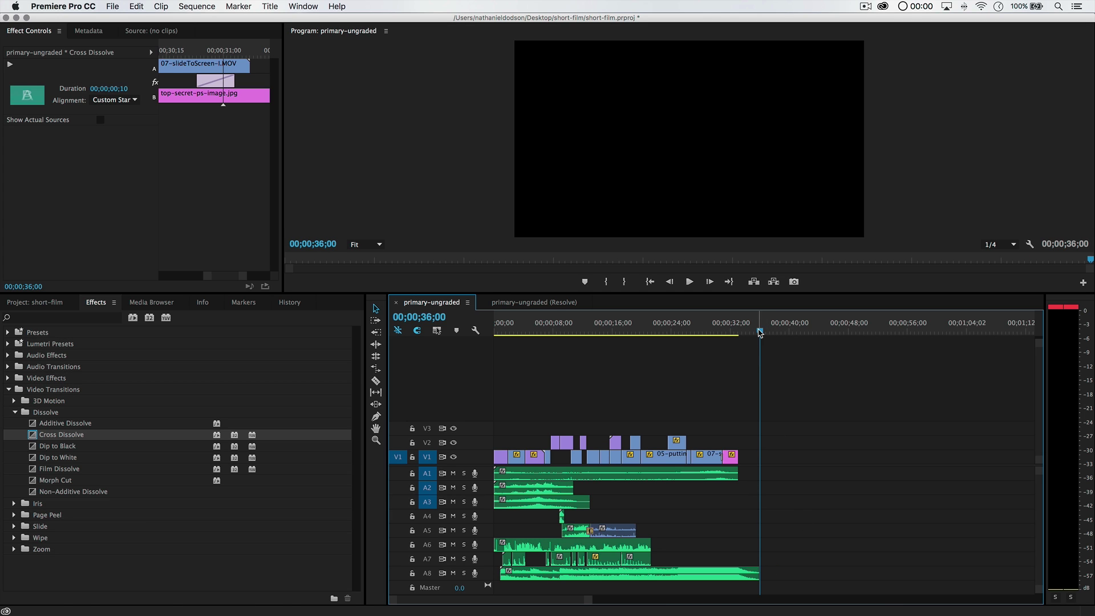
- Mark the sequence's out point at 00;00;36;00 and target tracks V2 and A4 through A8
key("o")
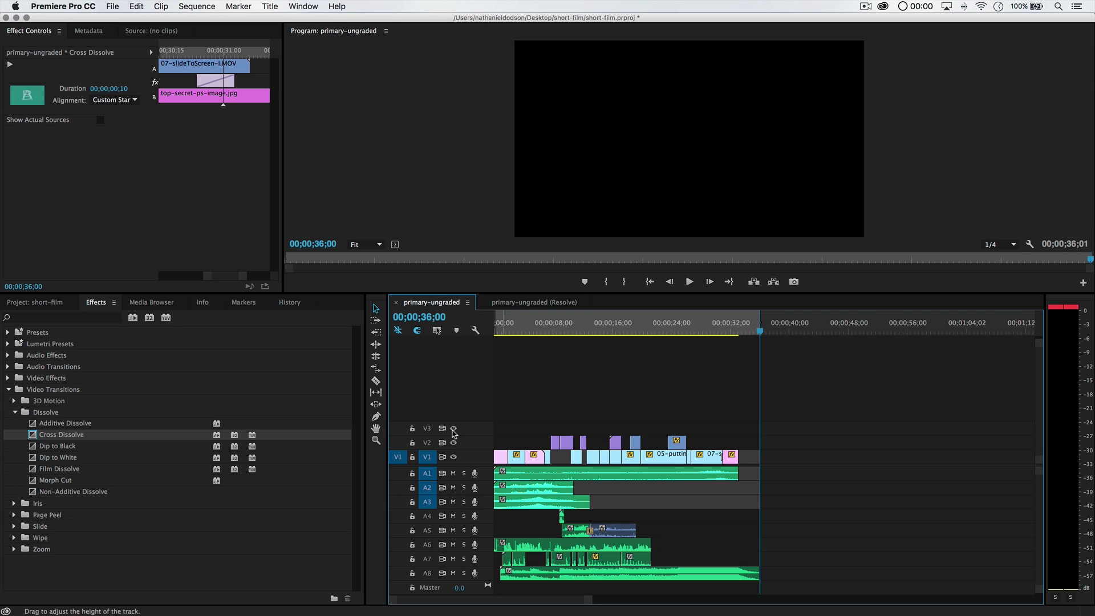
left_click(427, 443)
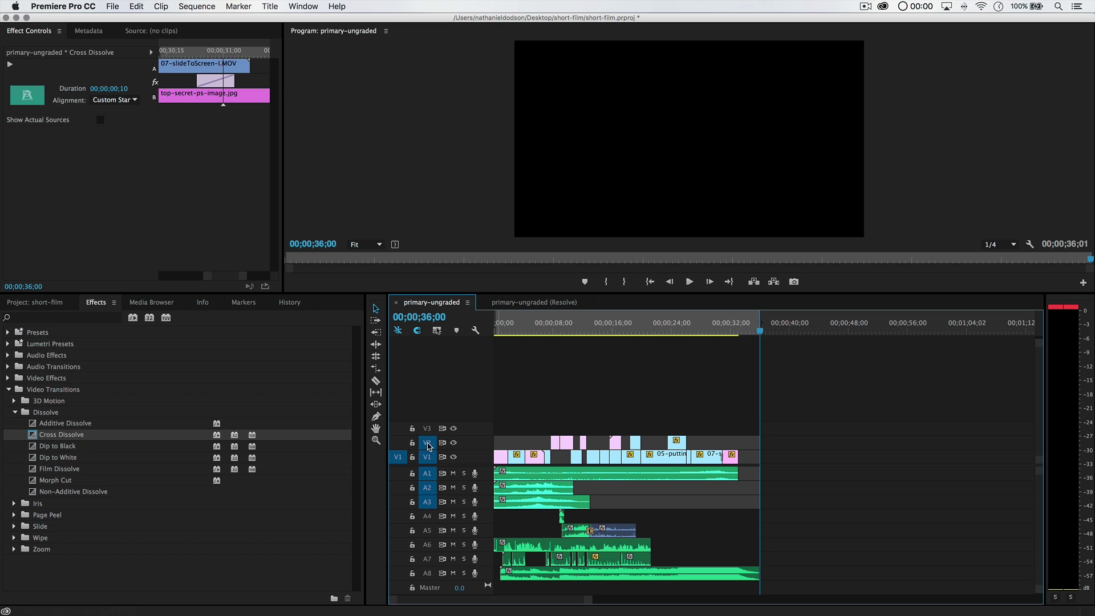
left_click(428, 516)
left_click(428, 533)
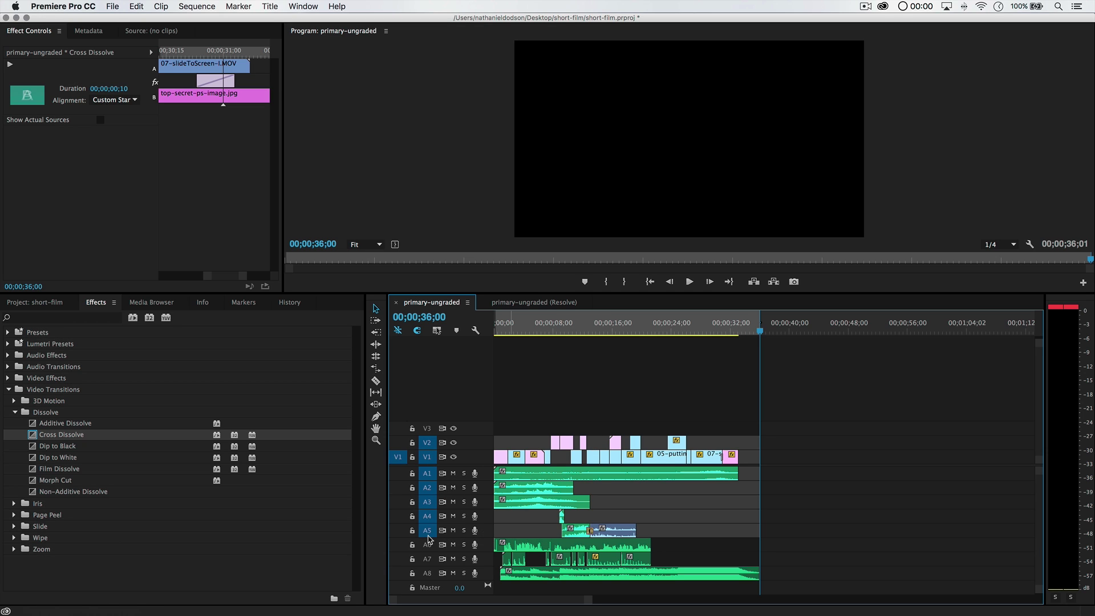
left_click(427, 545)
left_click(430, 561)
left_click(428, 573)
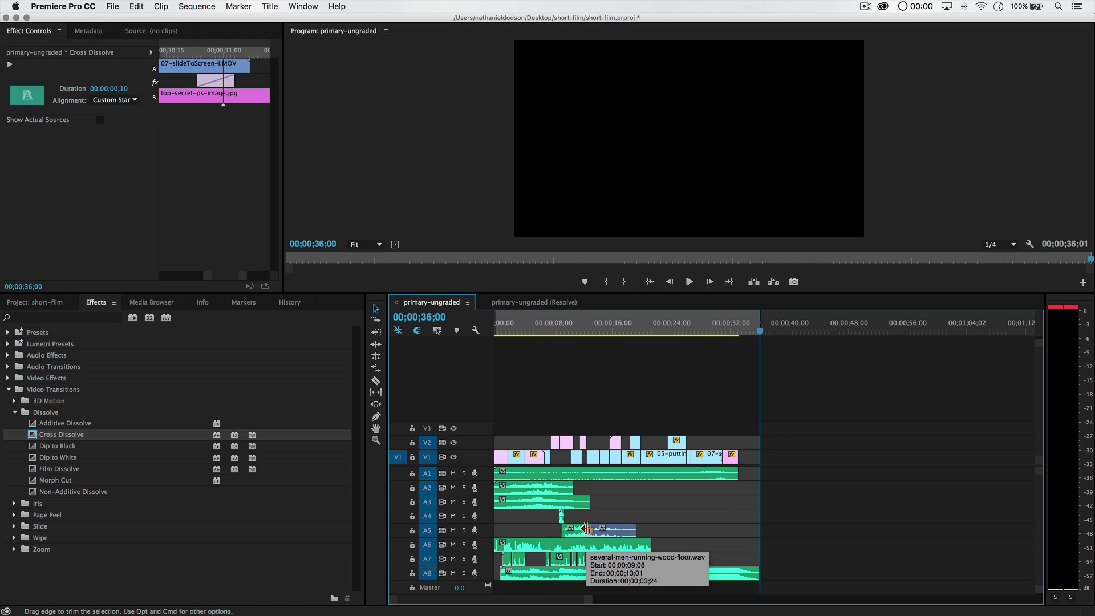
- Review the marked range from the start of the sequence to the closing image at 00;00;31;20
key("space")
key("space")
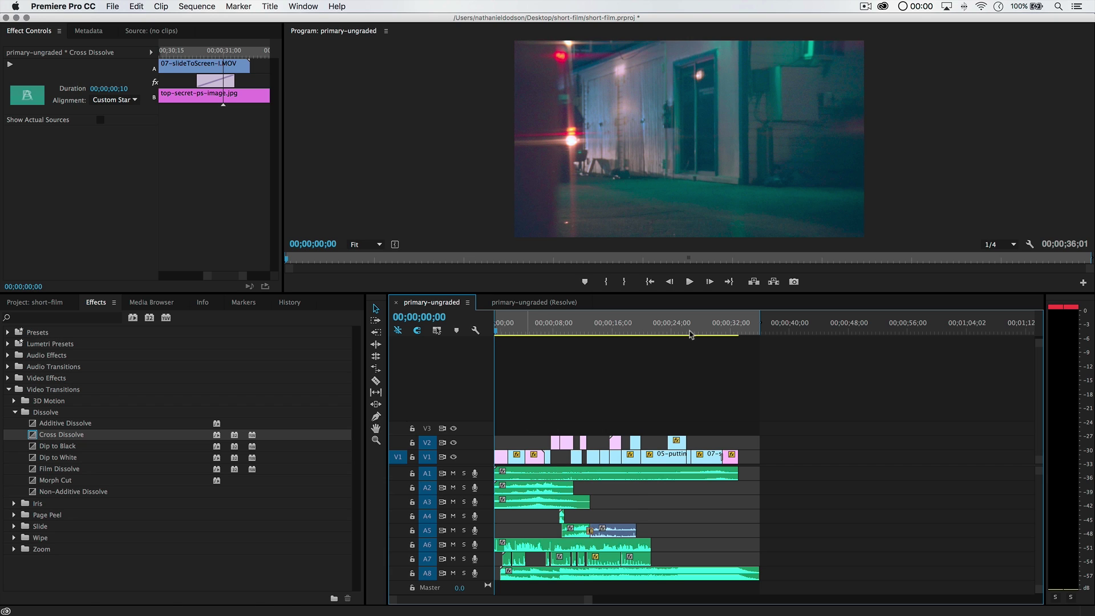
left_click_drag(757, 325, 728, 334)
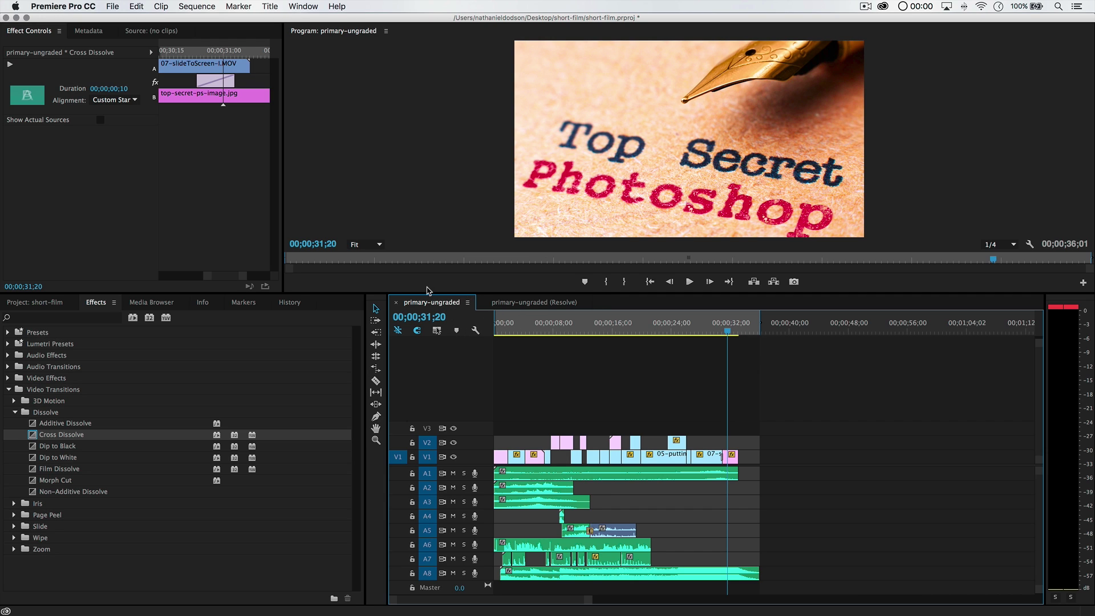
- Open the media export settings for the primary-ungraded sequence and choose the H.264 format
left_click(111, 7)
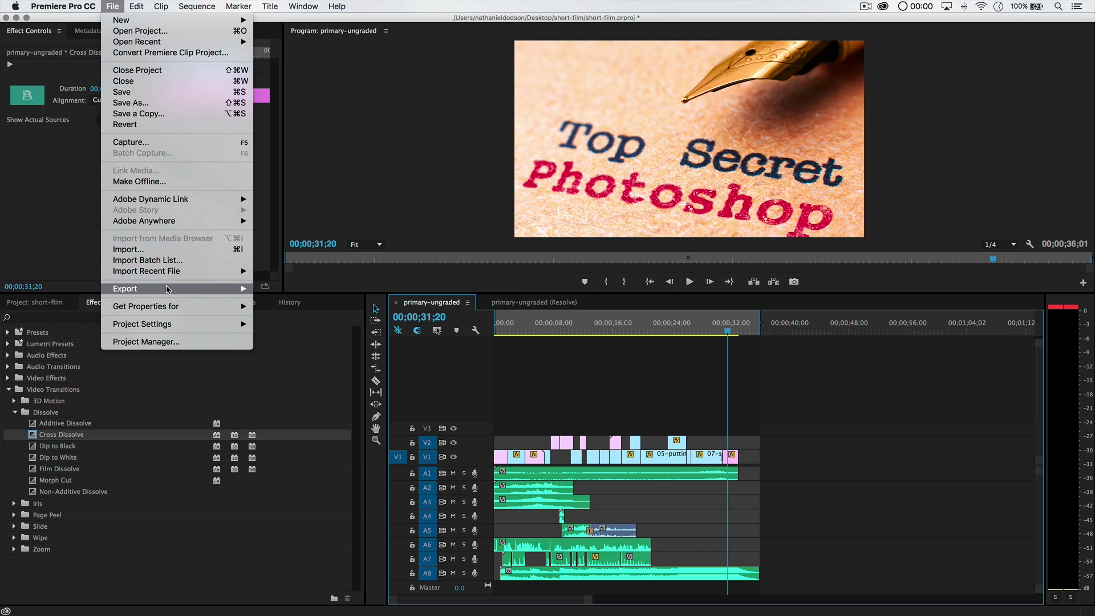
mouse_move(168, 291)
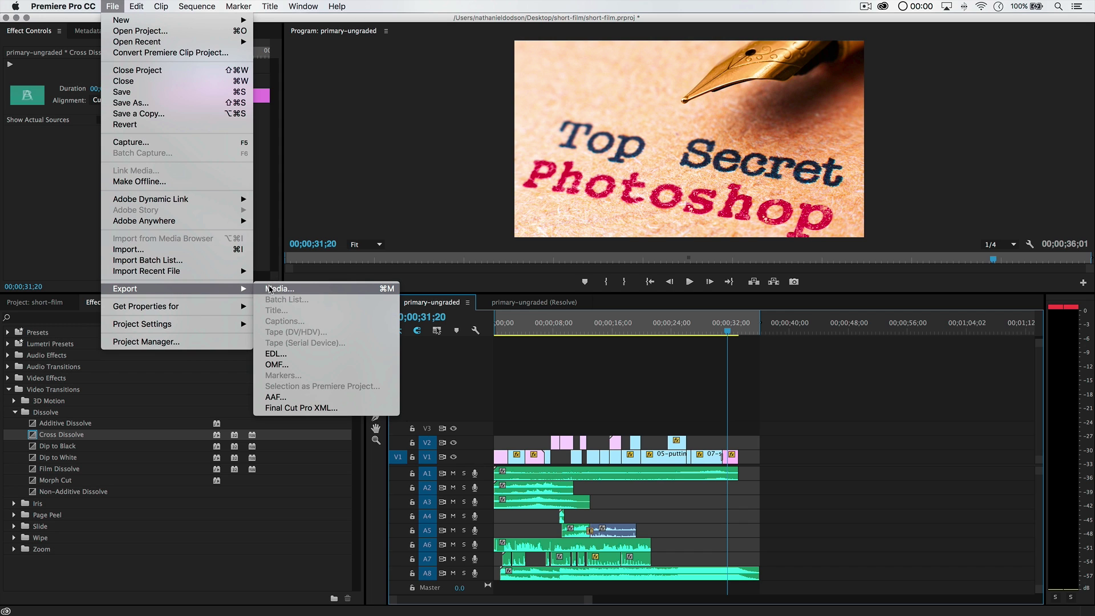
left_click(587, 329)
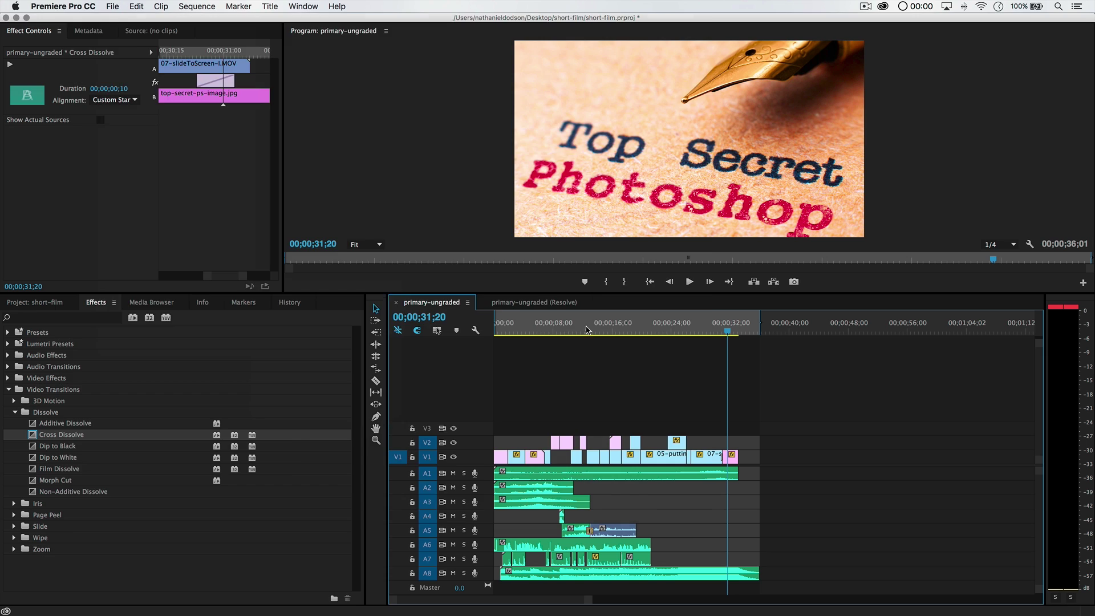
left_click_drag(467, 35, 568, 59)
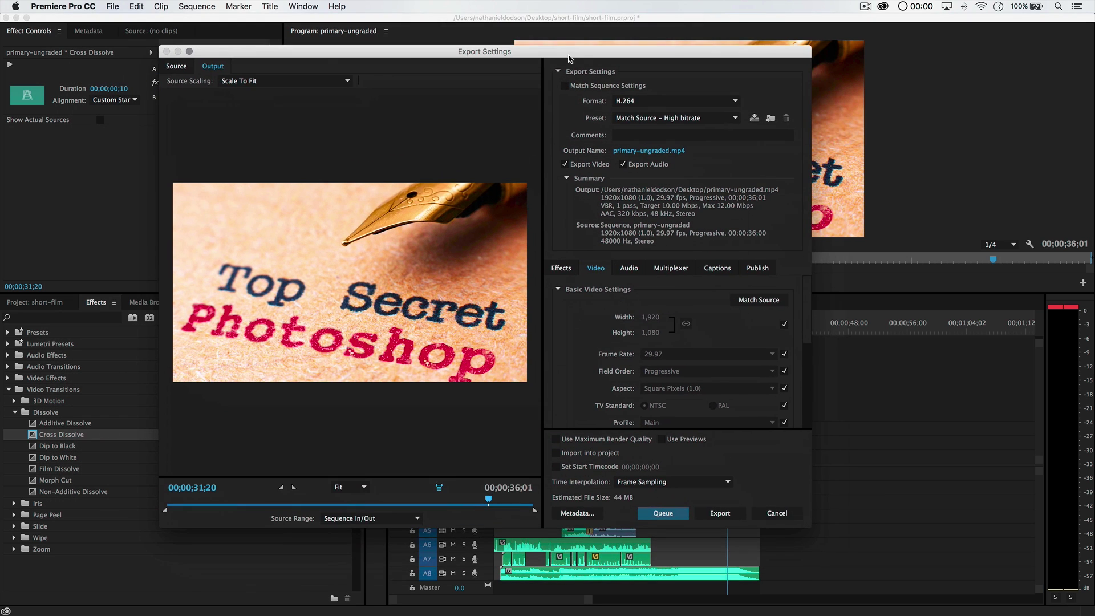
left_click(673, 101)
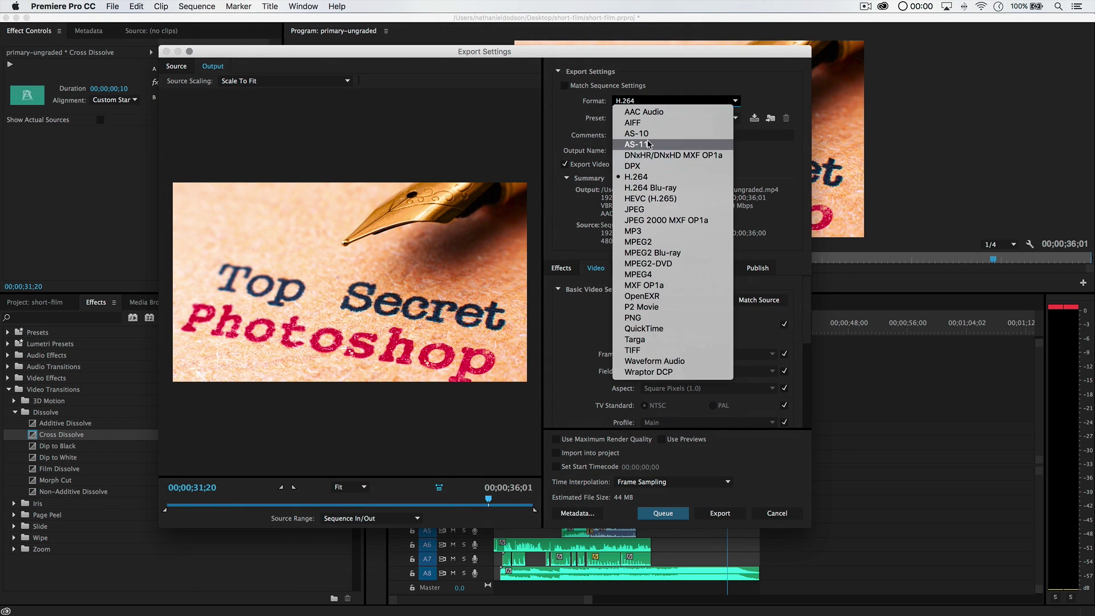
left_click(648, 177)
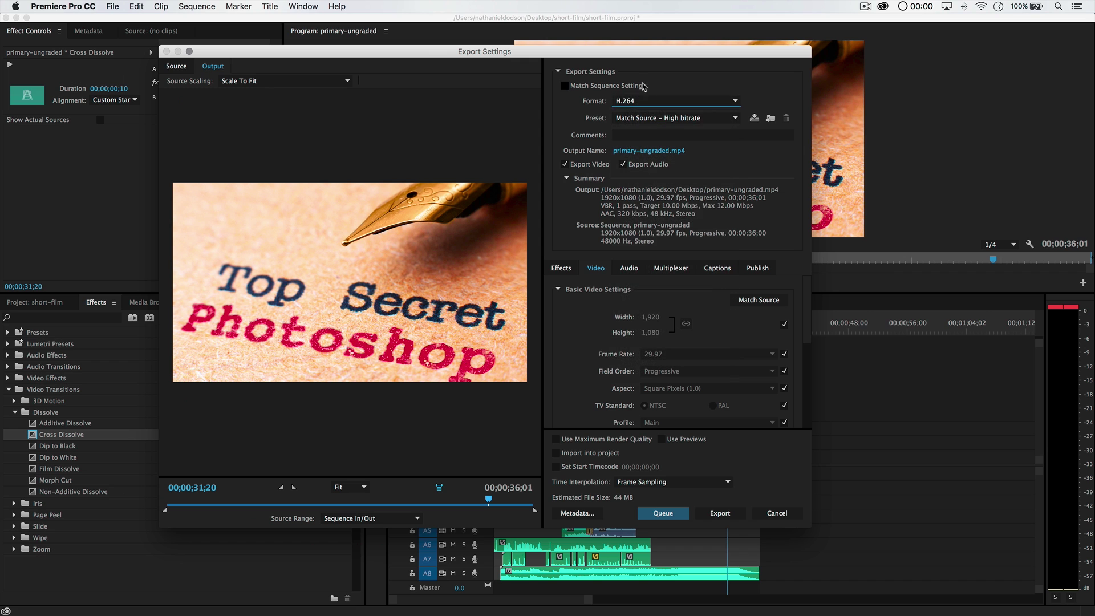
- Apply the YouTube 1080p HD preset to the export
left_click(649, 119)
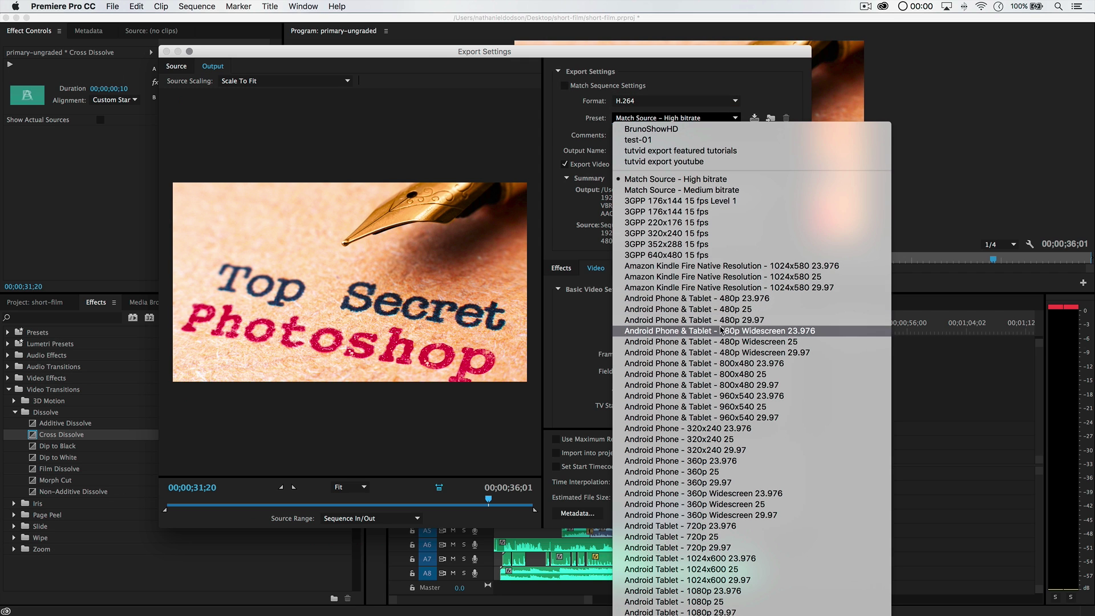
scroll(722, 330, "down", 10)
scroll(722, 330, "down", 3)
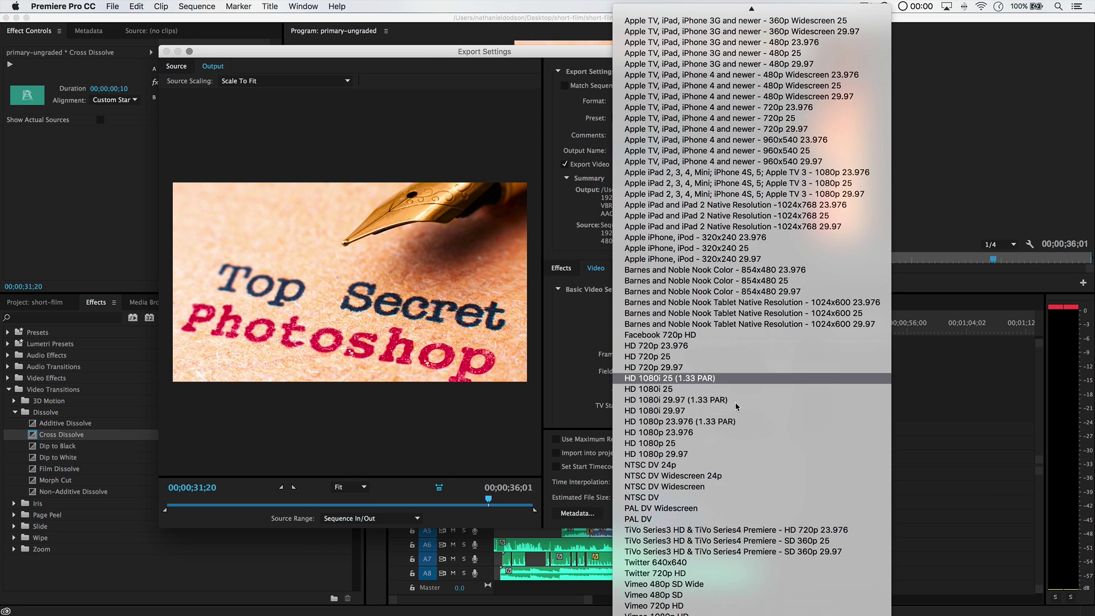
left_click(545, 67)
left_click_drag(541, 45, 481, 12)
left_click(630, 85)
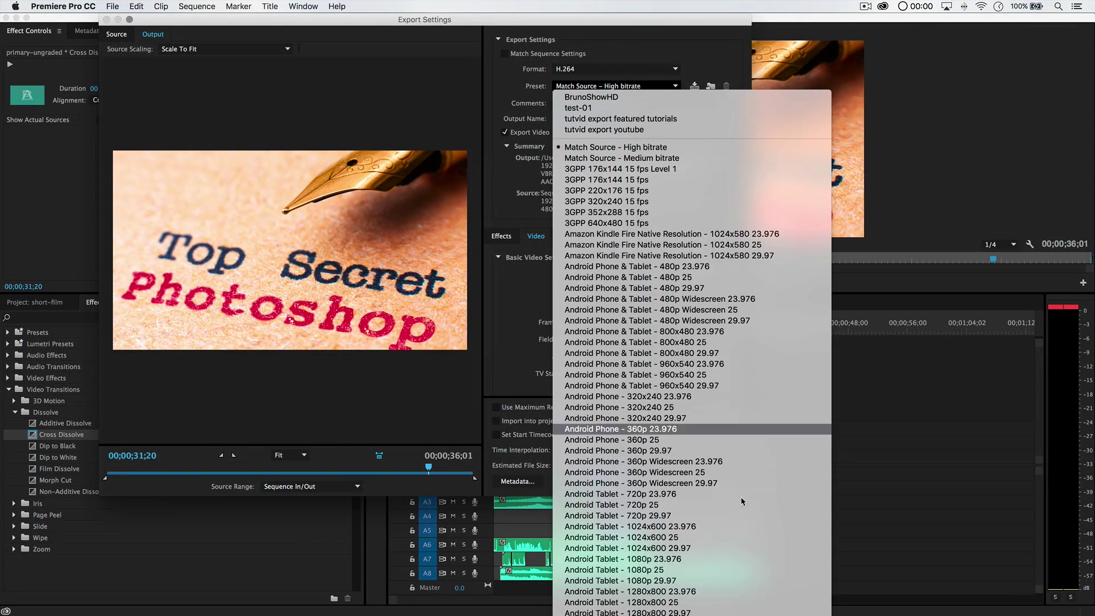
scroll(690, 583, "down", 10)
scroll(691, 583, "down", 5)
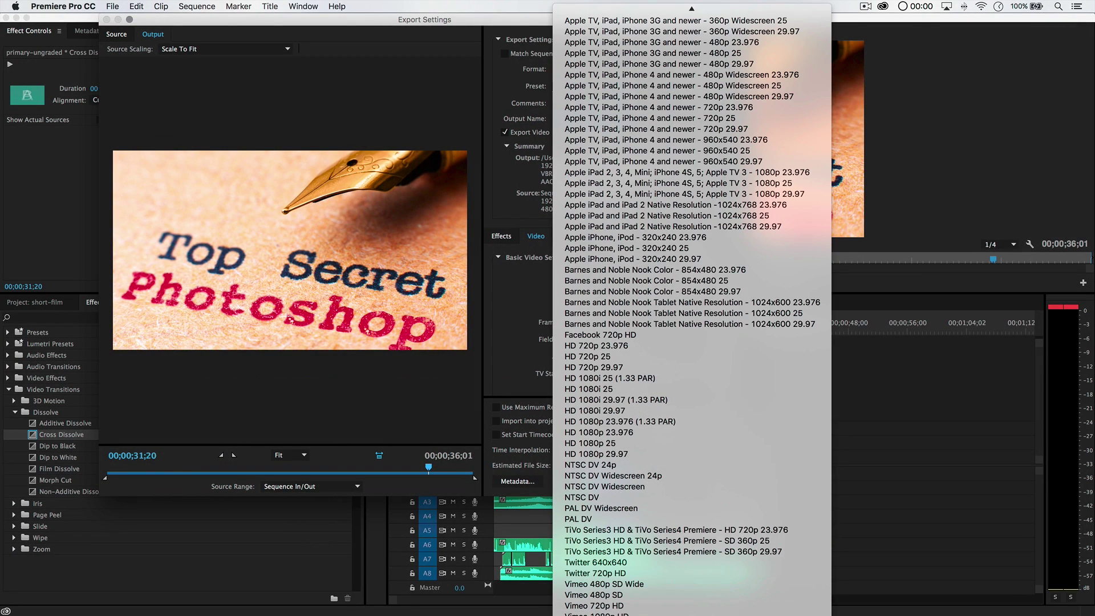
scroll(690, 583, "down", 3)
left_click(628, 606)
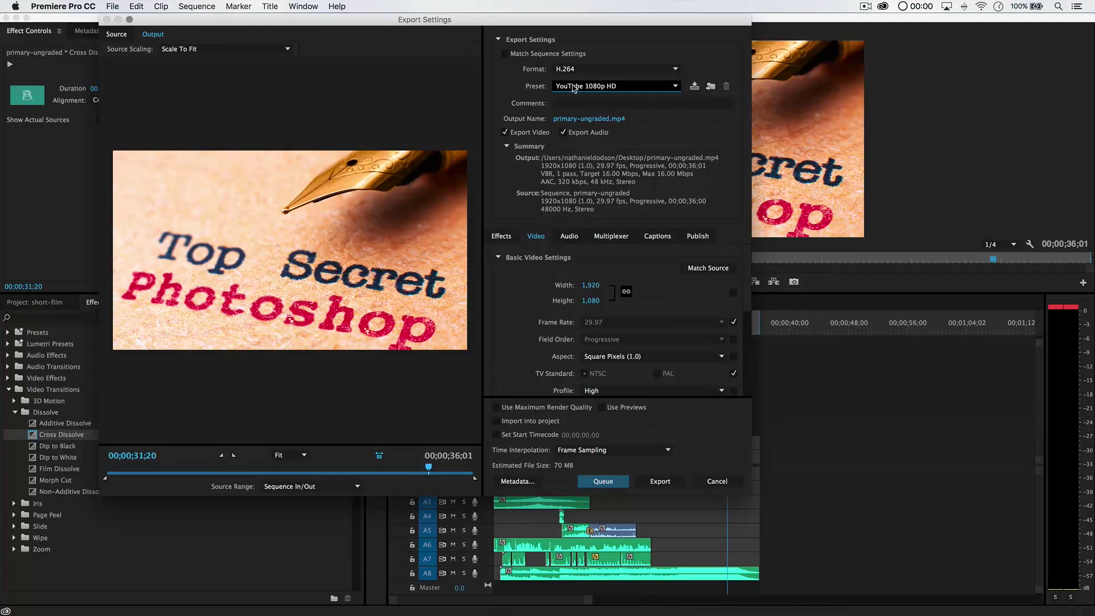
- Set both the target and maximum bitrate of the export to 9 Mbps
scroll(658, 275, "down", 5)
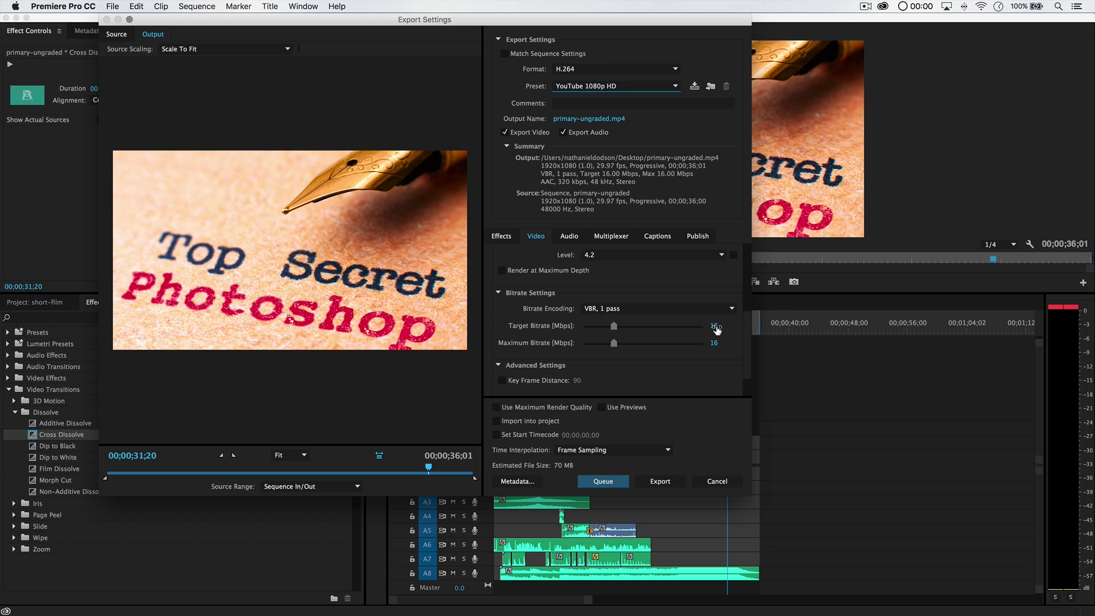
left_click(715, 343)
key("Return")
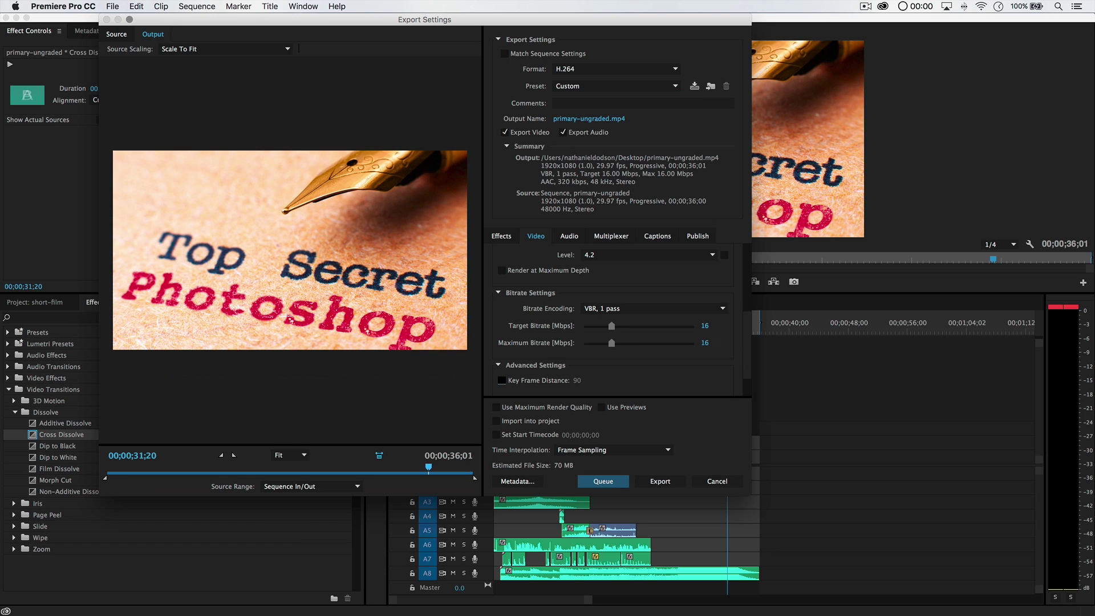
left_click(708, 326)
key("Return")
left_click(707, 344)
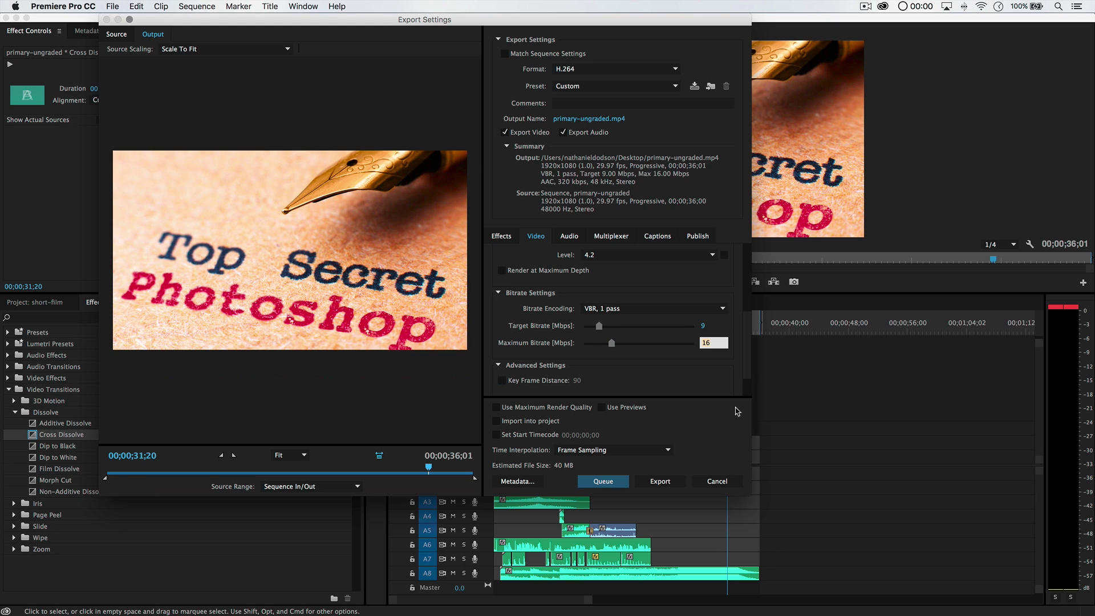
key("Return")
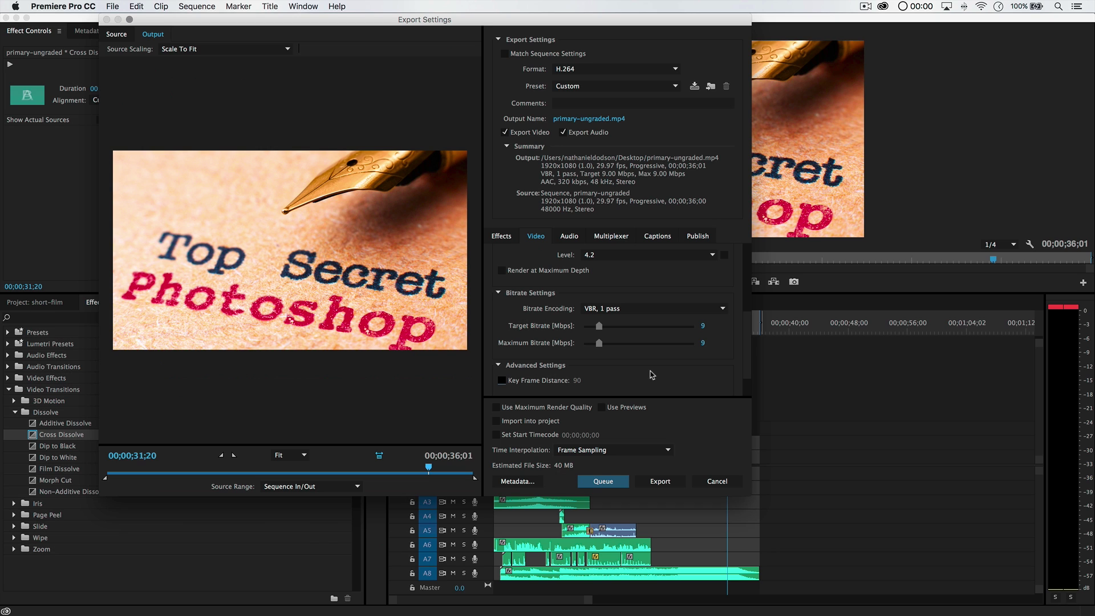
- Check the bitrate encoding and level choices, keeping VBR, 1 pass and level 4.2
scroll(553, 330, "down", 3)
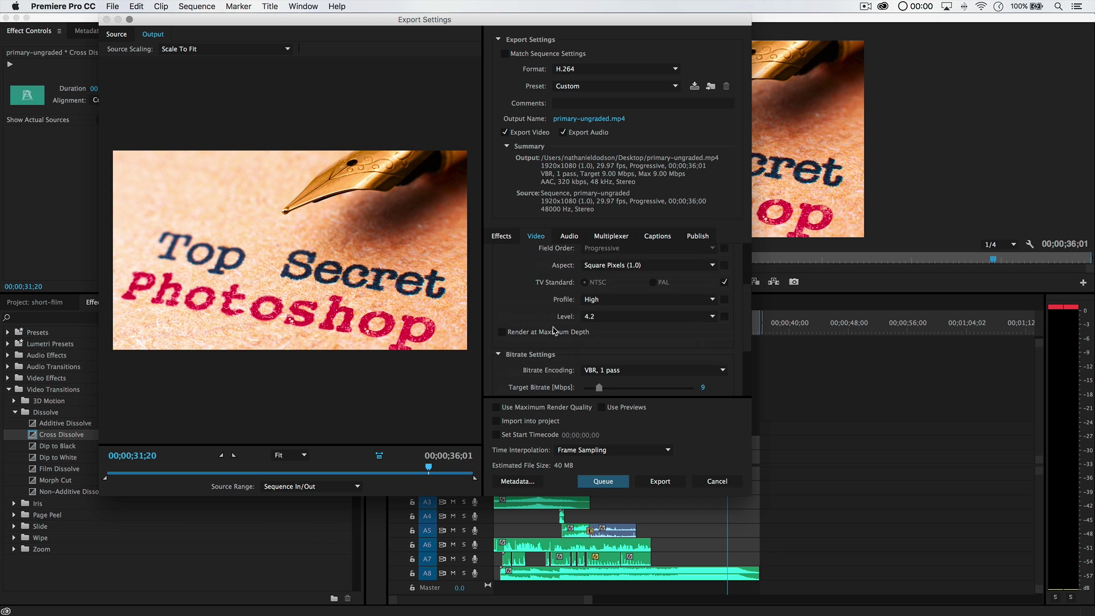
scroll(553, 330, "up", 3)
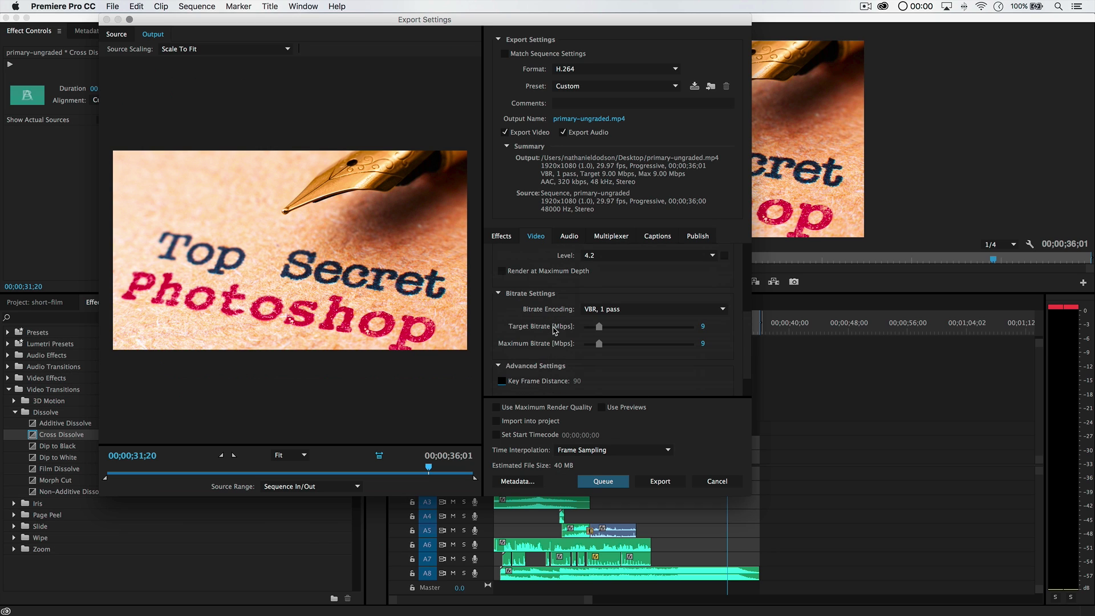
left_click(597, 309)
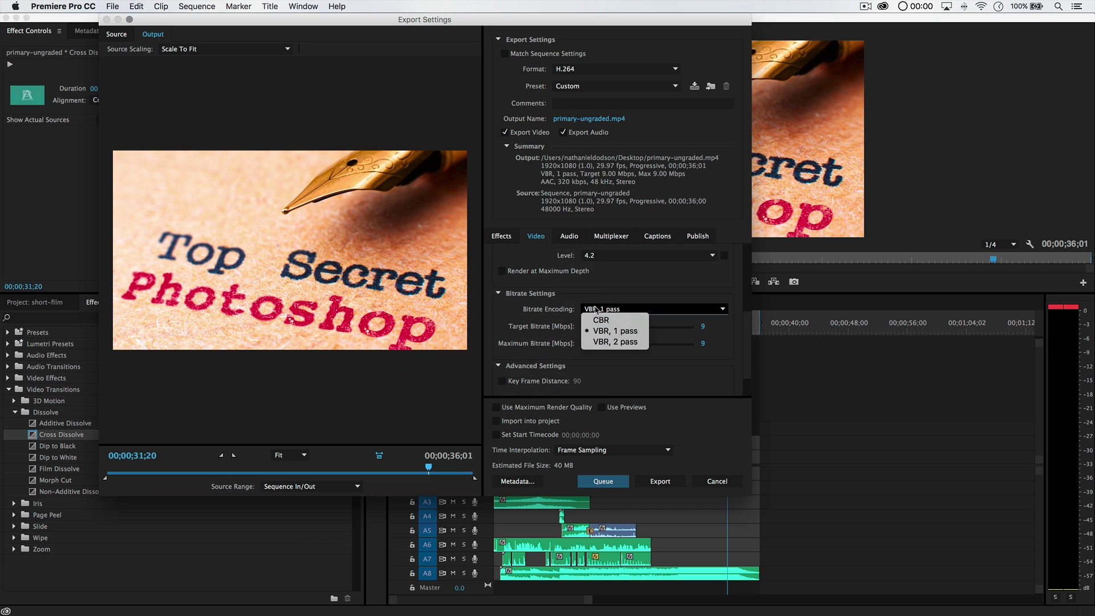
left_click(626, 337)
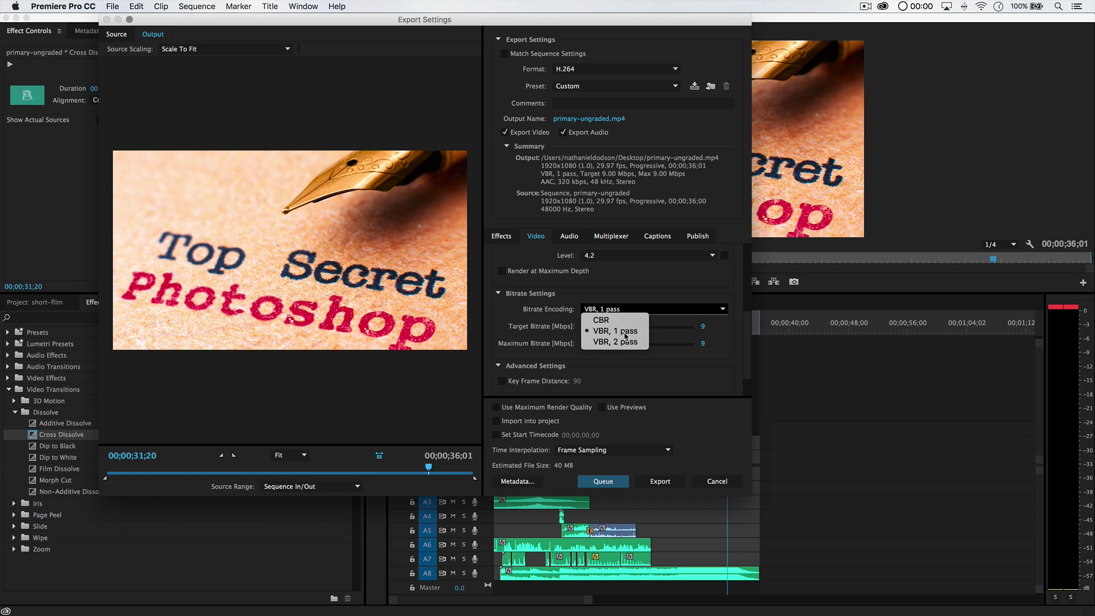
left_click(617, 256)
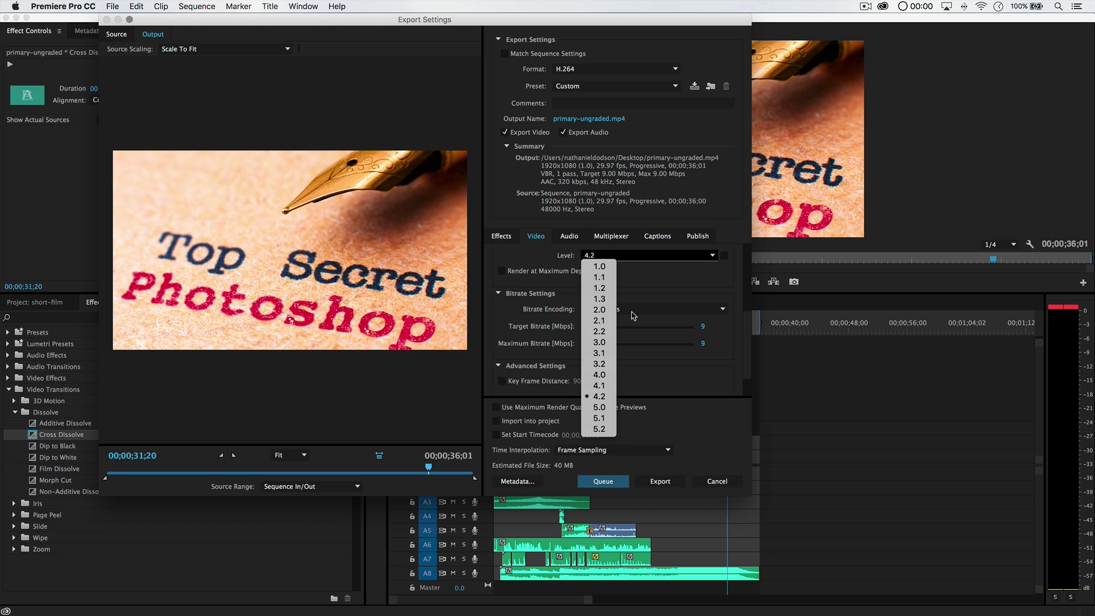
left_click(641, 291)
left_click(600, 256)
left_click(598, 396)
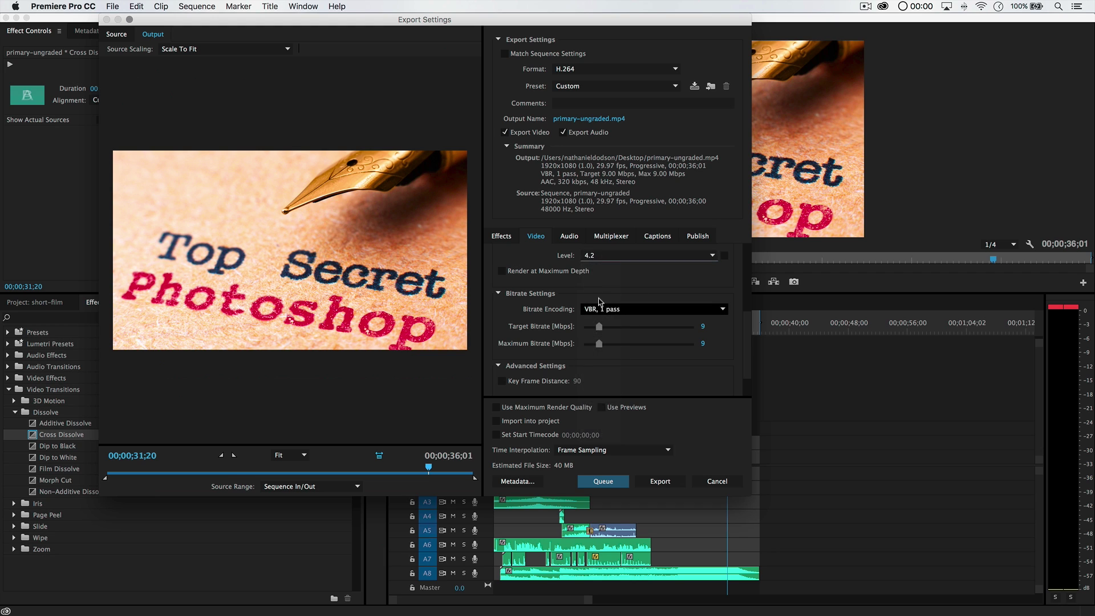
- Review the export's video settings, from frame size and frame rate through the bitrate and advanced options
scroll(553, 294, "up", 4)
scroll(530, 348, "down", 5)
scroll(541, 318, "up", 2)
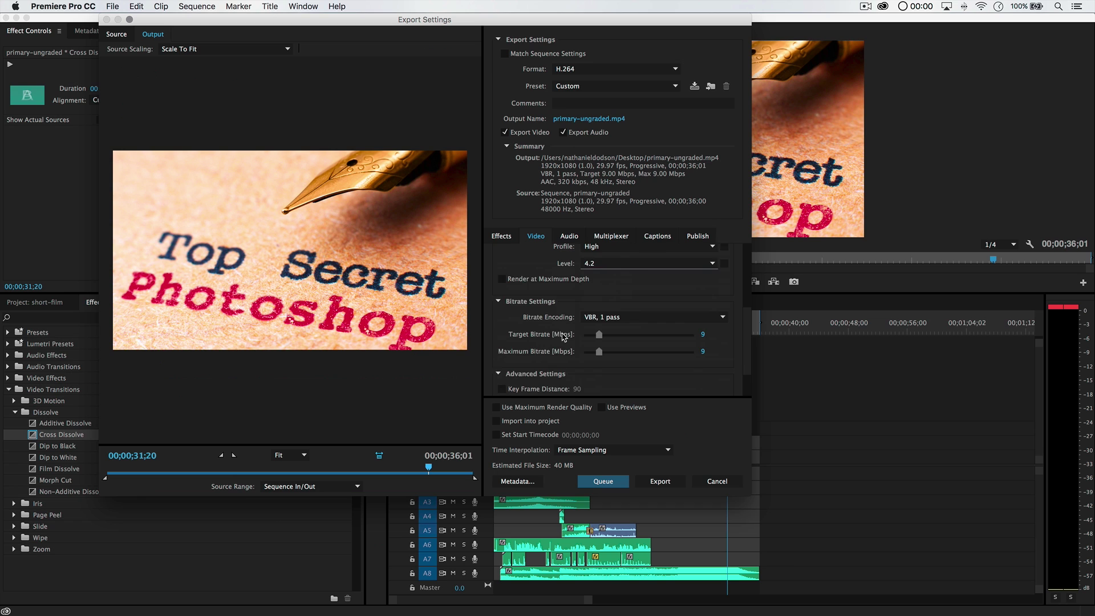
scroll(564, 337, "up", 3)
scroll(552, 317, "up", 1)
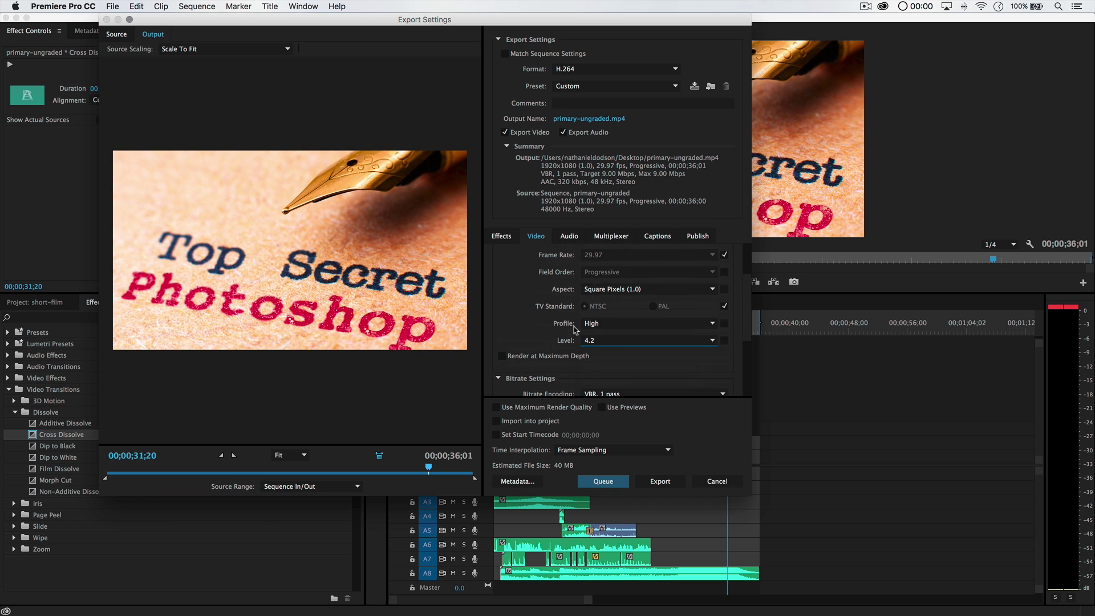
scroll(565, 325, "up", 3)
scroll(553, 322, "down", 8)
scroll(536, 320, "up", 8)
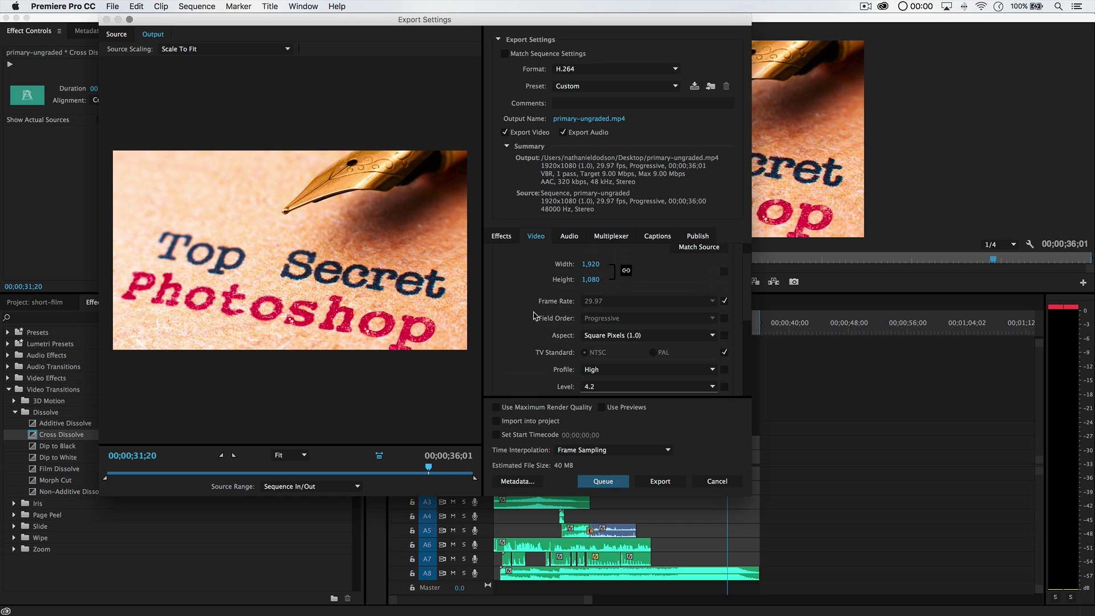
scroll(532, 308, "down", 10)
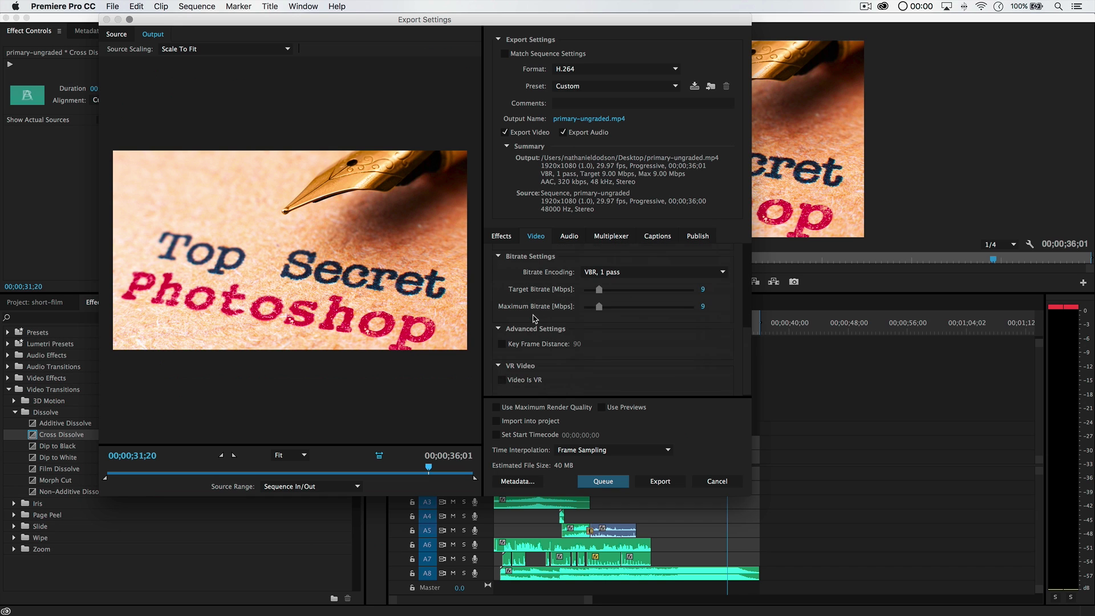
scroll(542, 326, "up", 5)
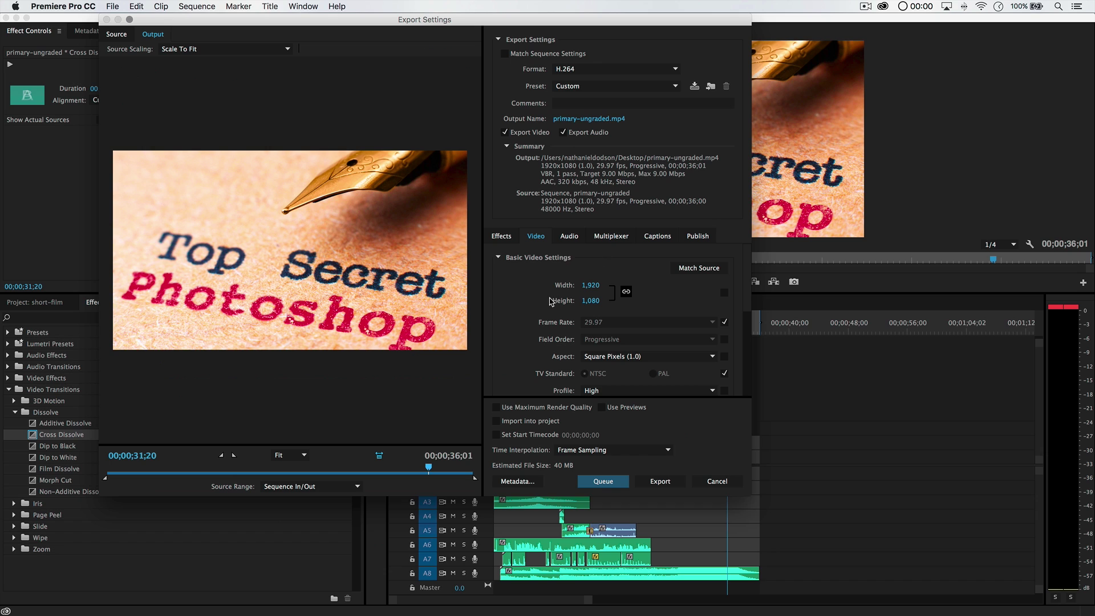
- Review the export's audio format, codec, sample rate and channel settings, and return to the video settings
left_click(572, 241)
scroll(533, 334, "down", 3)
scroll(533, 334, "up", 3)
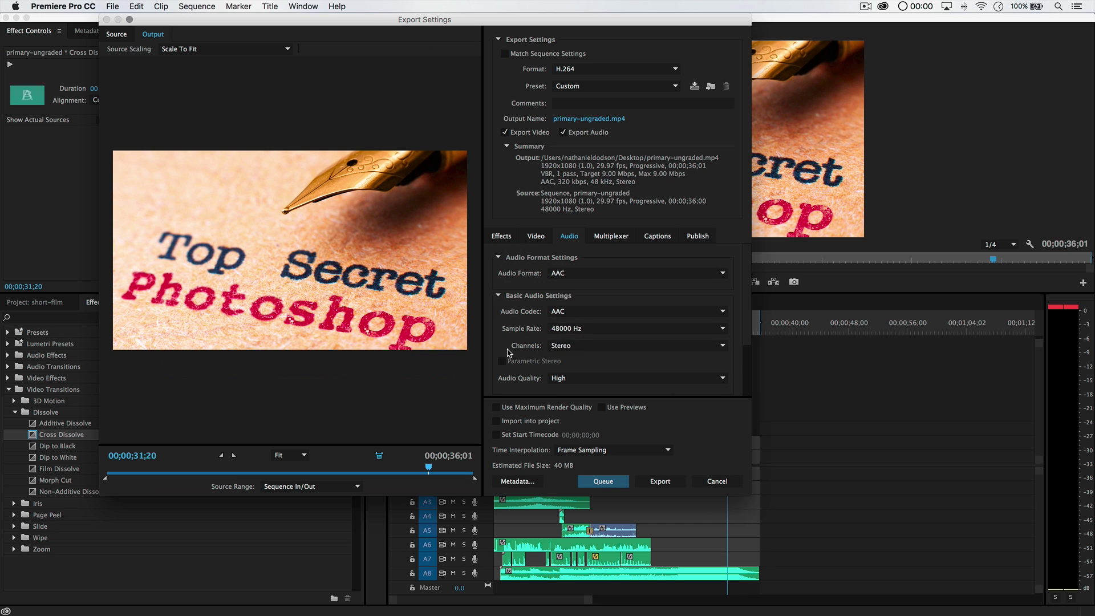
scroll(539, 349, "down", 3)
scroll(513, 319, "up", 3)
left_click(539, 237)
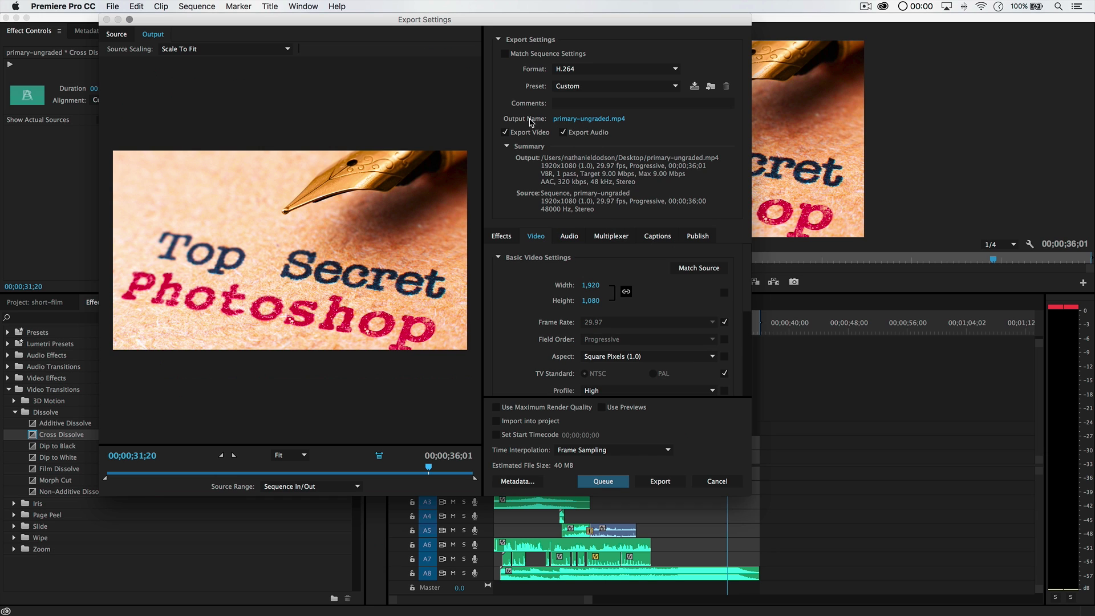
- Set the export to save in the Desktop's short-film folder under the name short-fim-finished.mp4
left_click(582, 122)
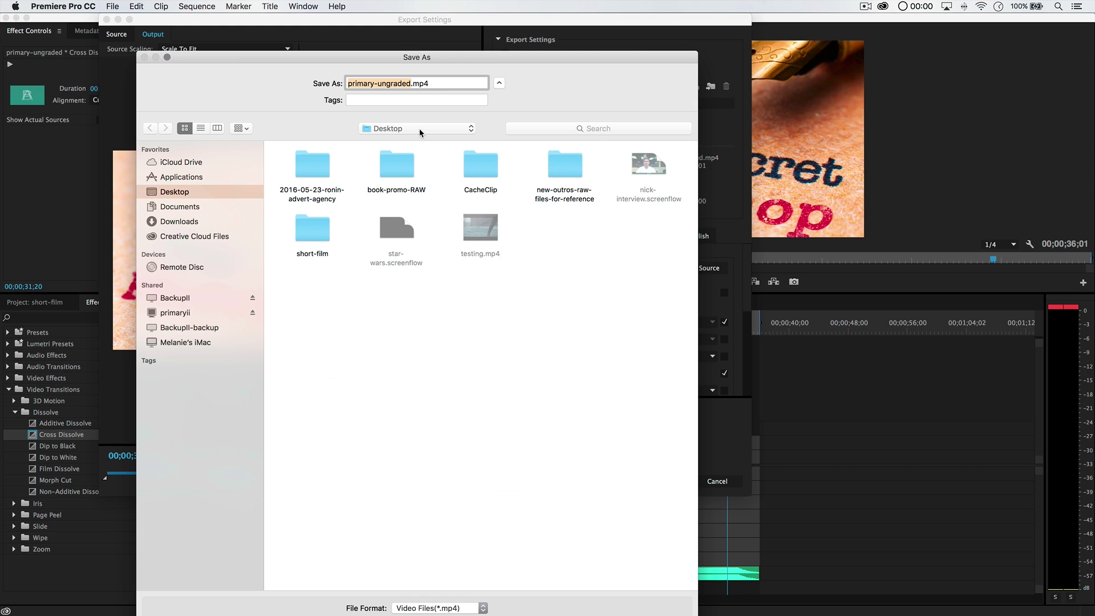
double_click(308, 234)
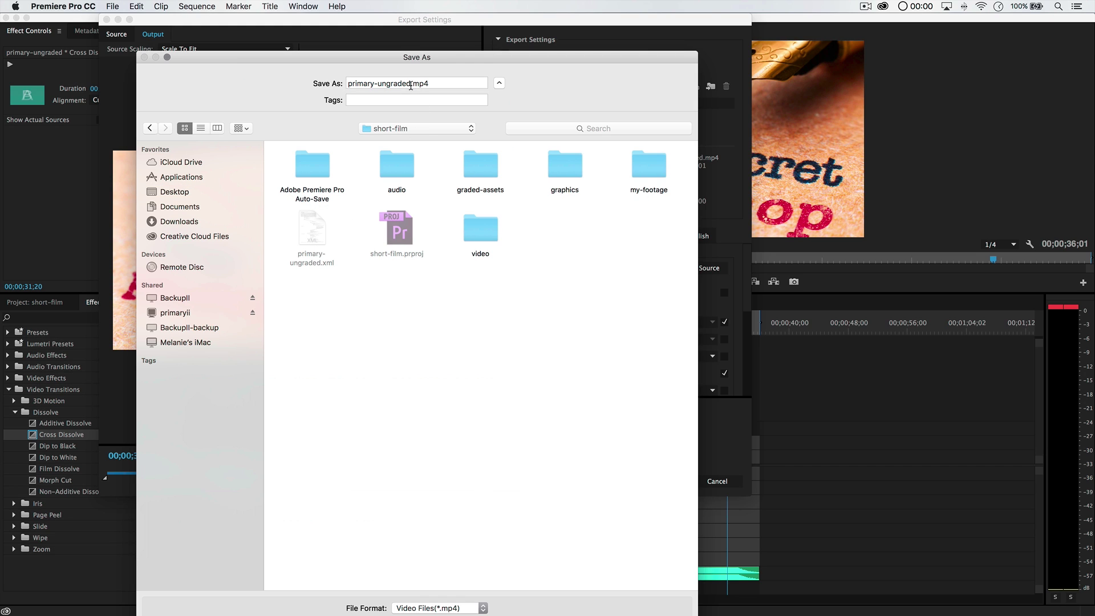
type("short-fim")
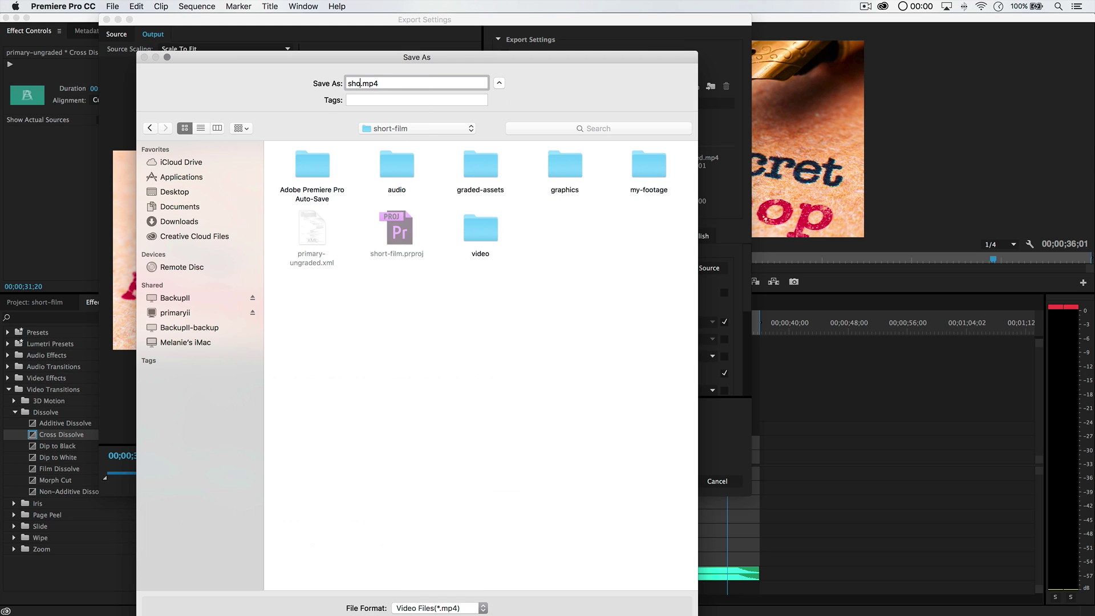
type("-finished")
key("Return")
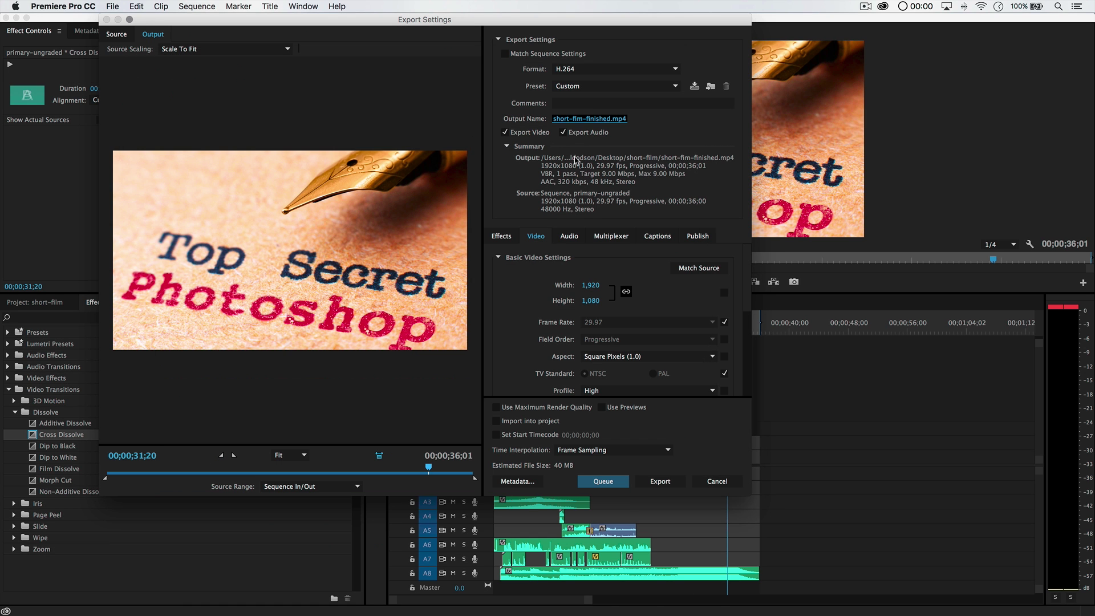
- Correct the output file name to short-film-finished.mp4 and save it
left_click(590, 119)
key("alt+Right")
key("alt+Right")
key("Left")
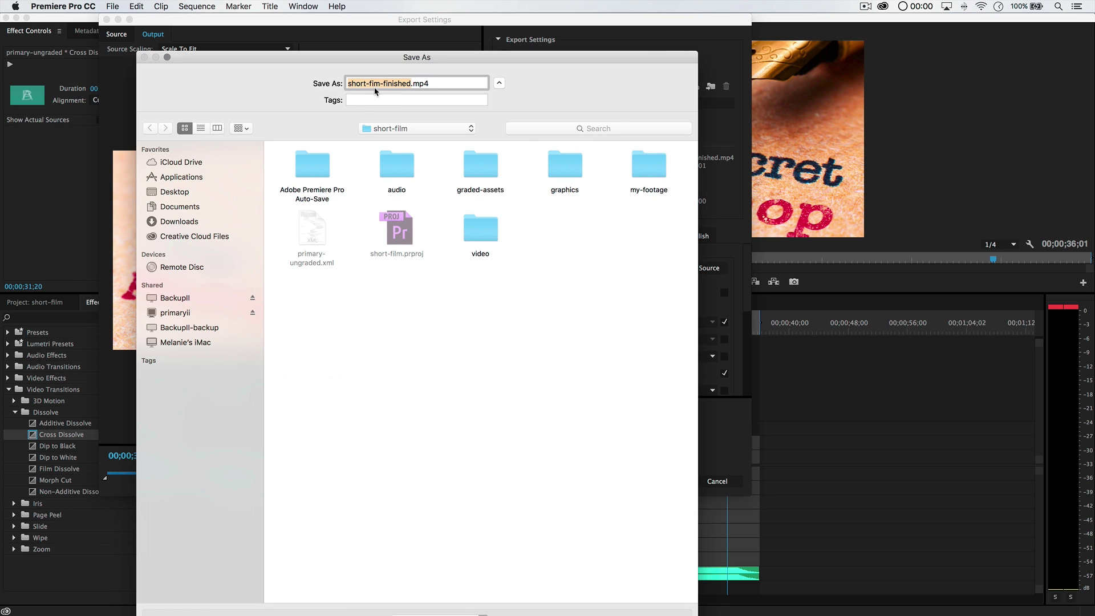
type("l")
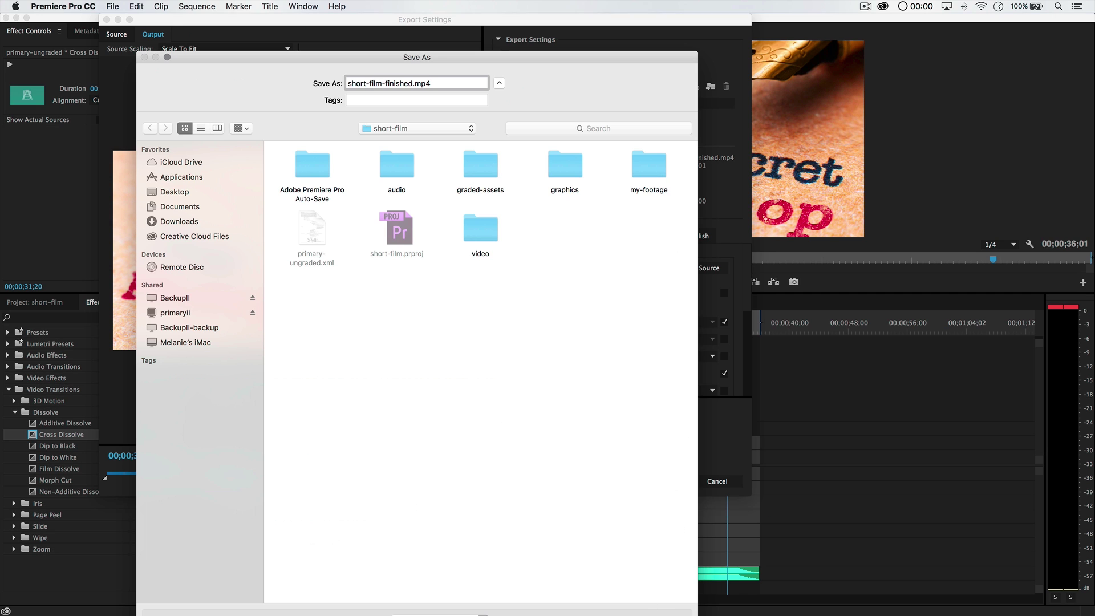
left_click(679, 608)
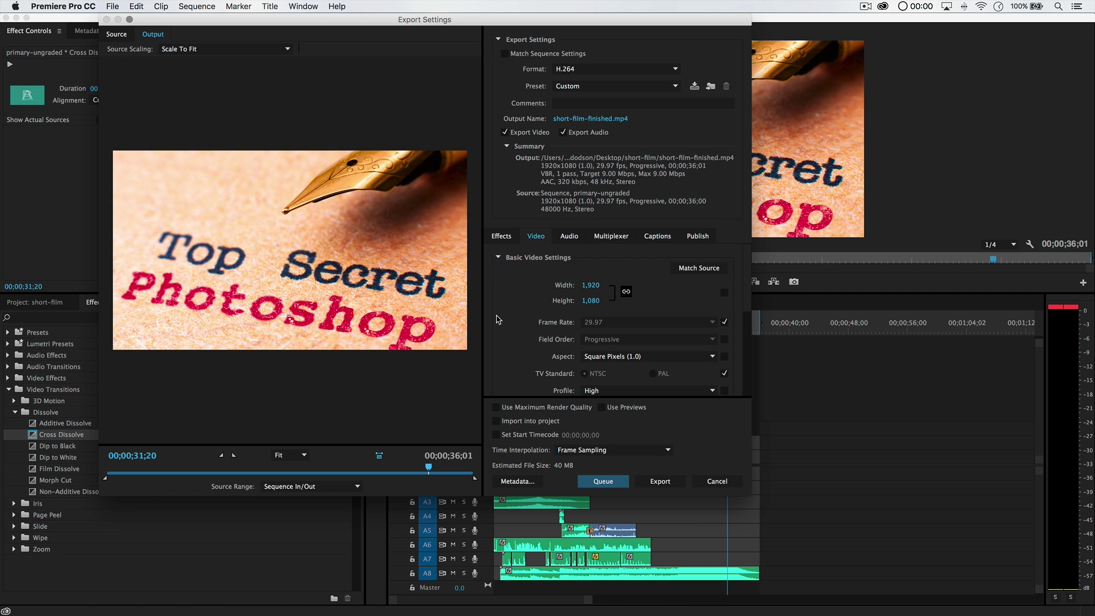
- Try the Entire Sequence source range for the export, and return it to Sequence In/Out
left_click(323, 490)
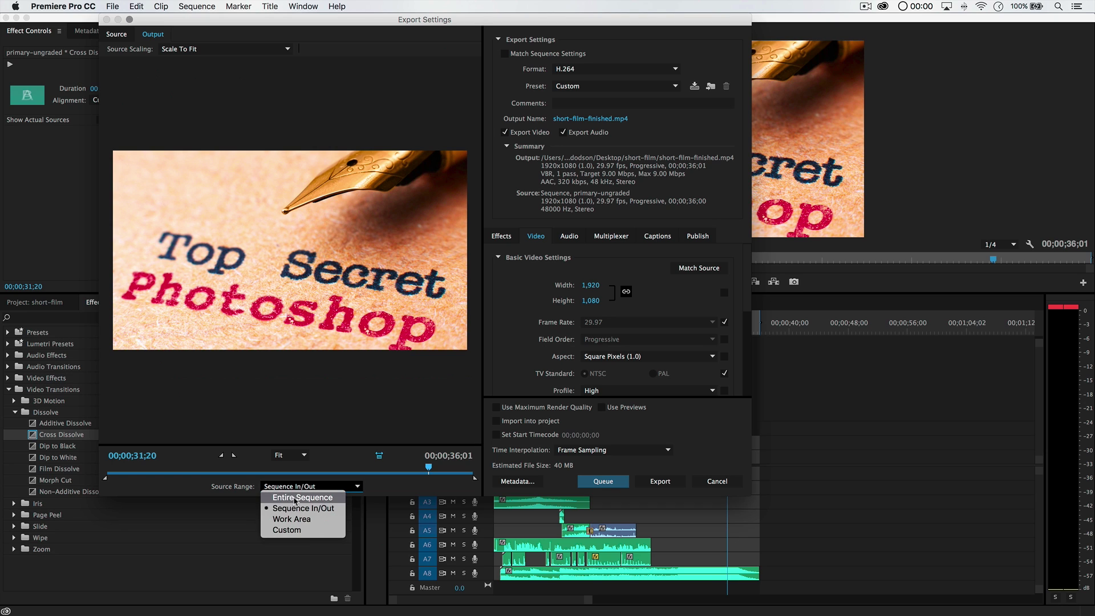
left_click(300, 498)
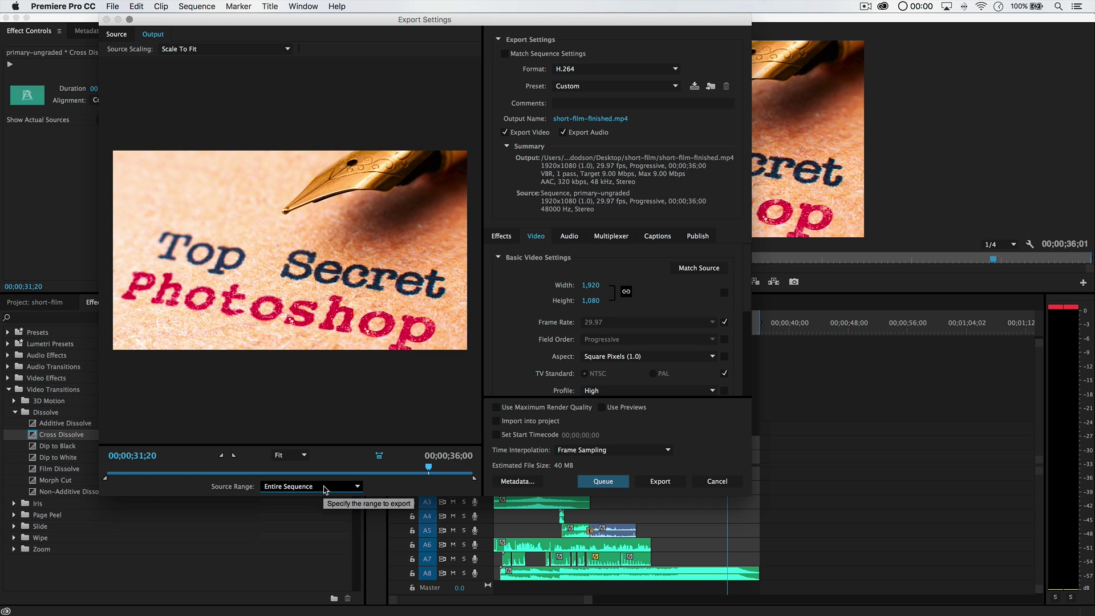
left_click(325, 491)
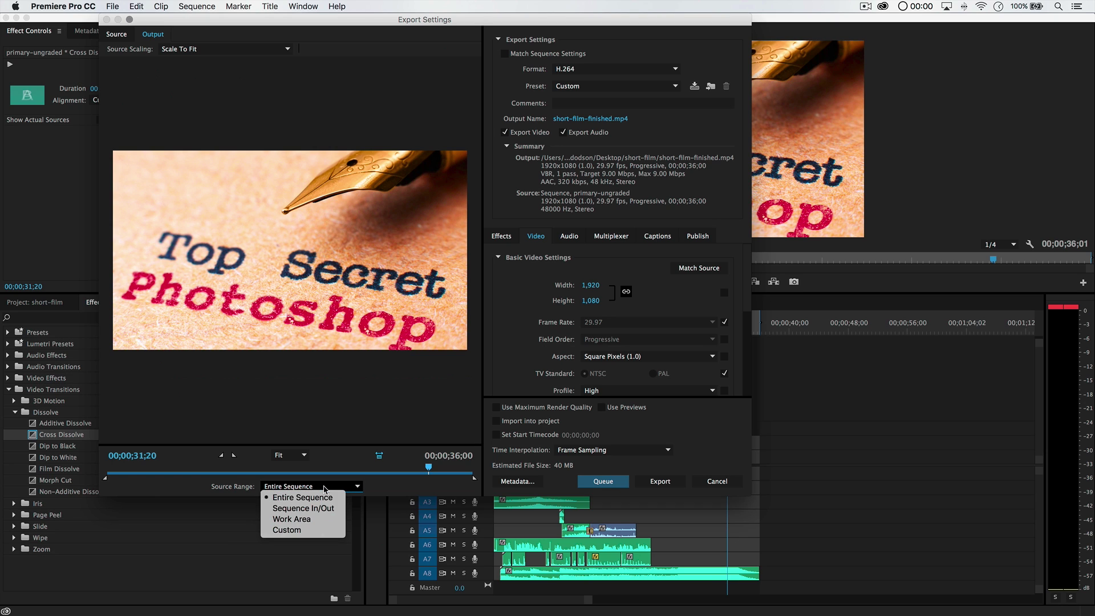
left_click(307, 511)
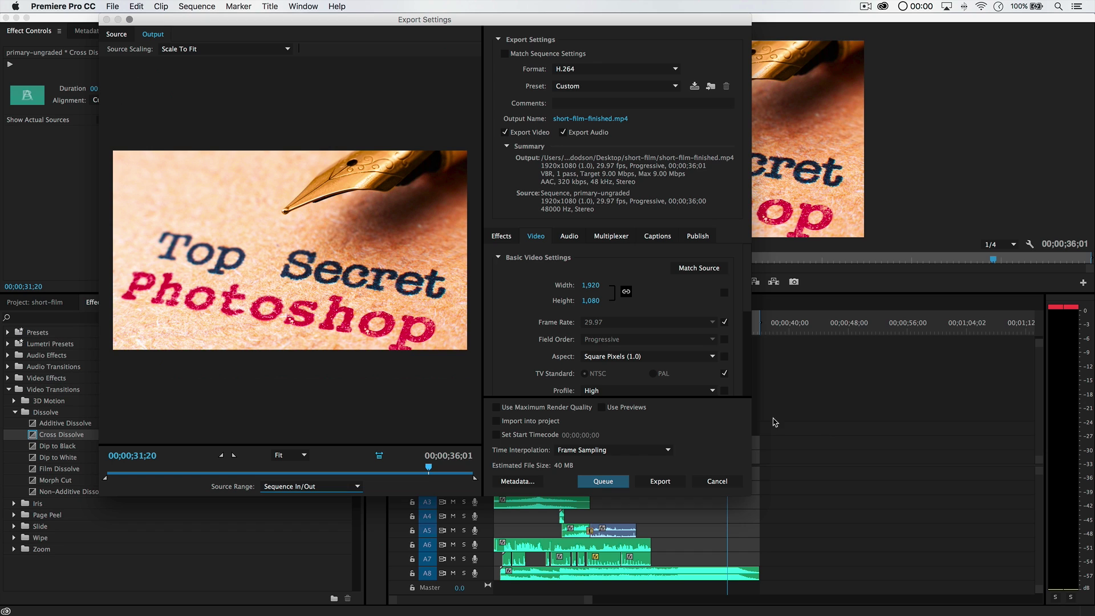
left_click(335, 488)
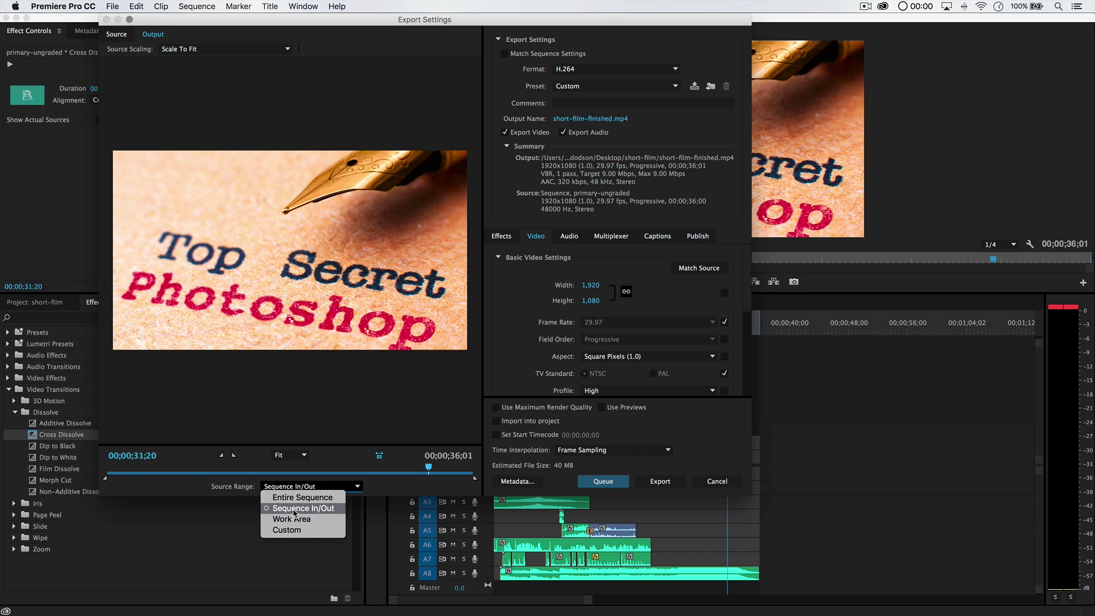
left_click(319, 510)
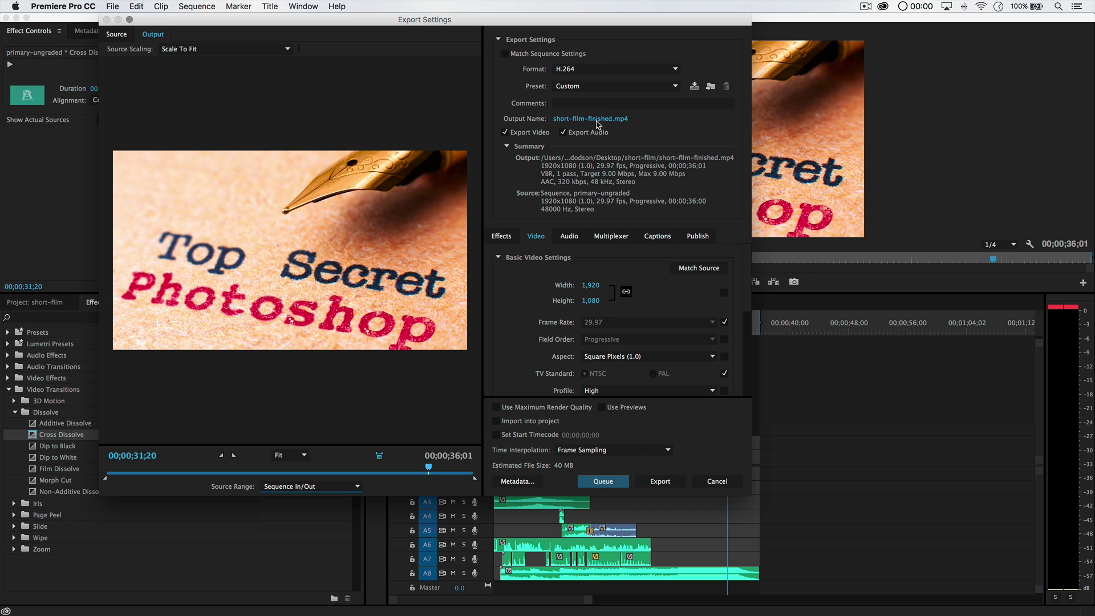
- Export the sequence directly as short-film-finished.mp4 with the current H.264 settings
left_click(659, 484)
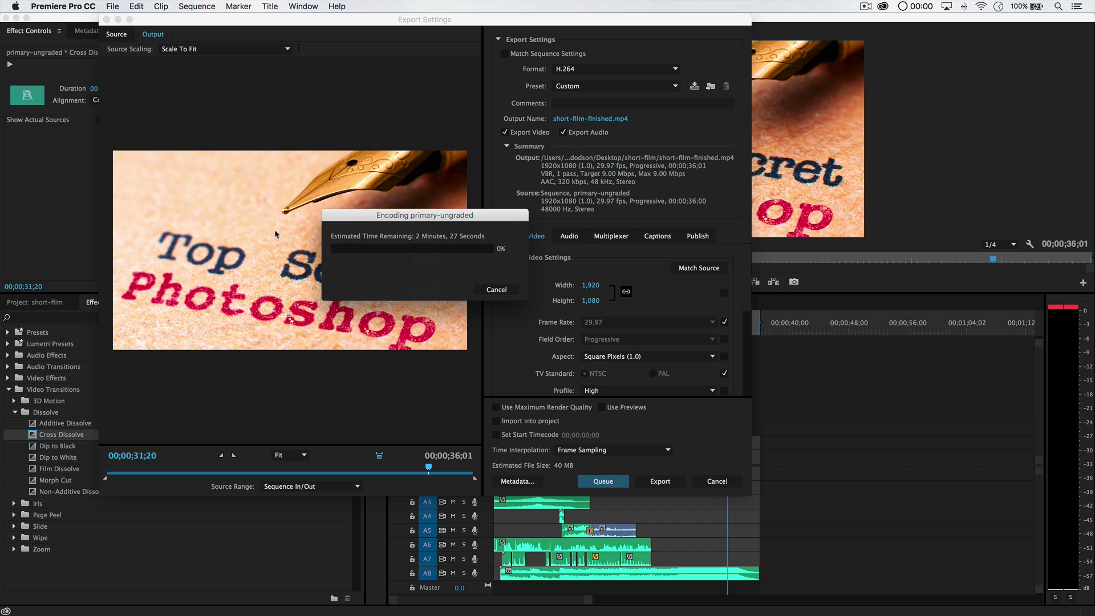
left_click_drag(418, 223, 281, 219)
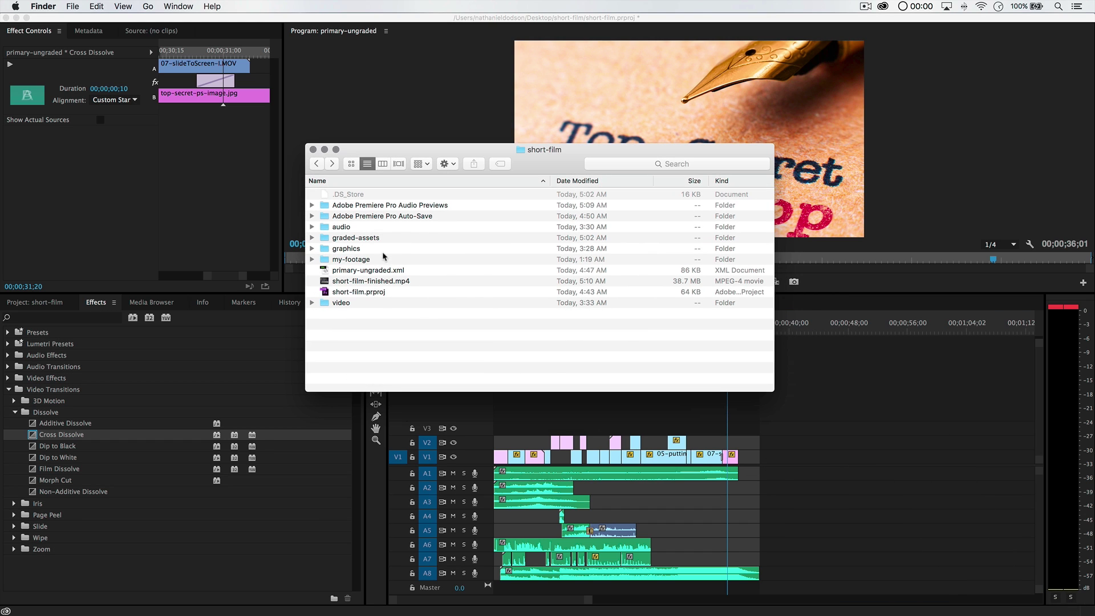
- Open the exported short-film-finished.mp4 from the short-film folder in QuickTime Player and move its window up for viewing
double_click(377, 282)
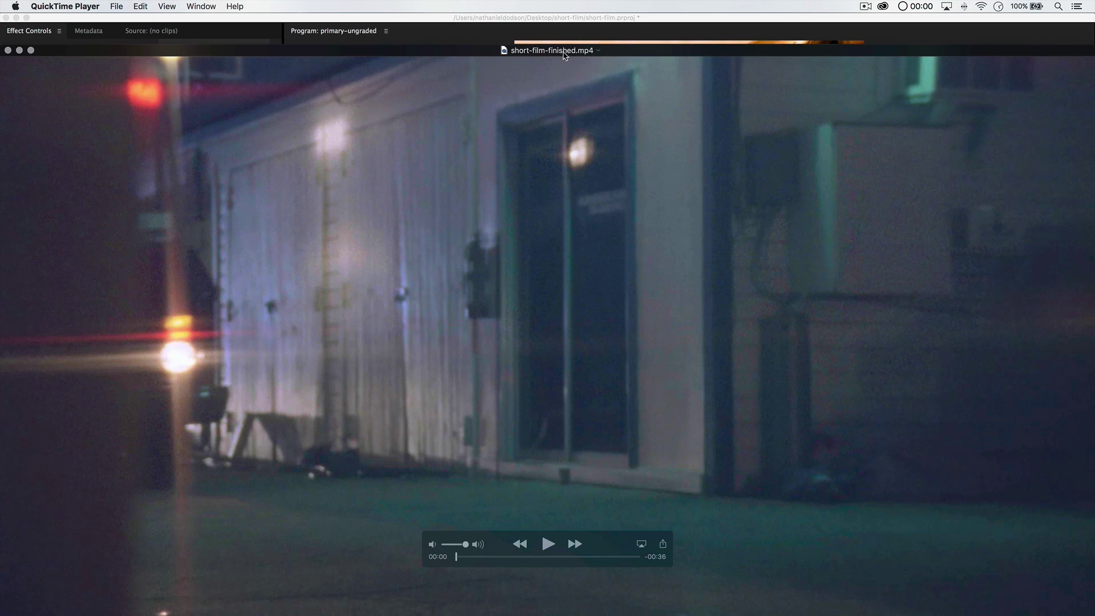
left_click_drag(564, 51, 563, 5)
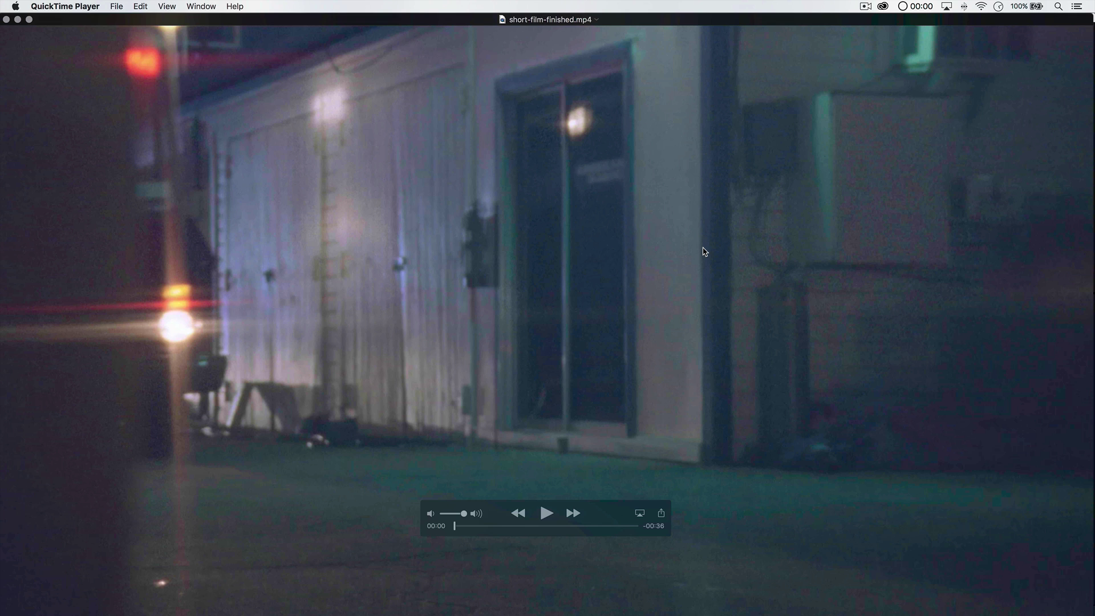